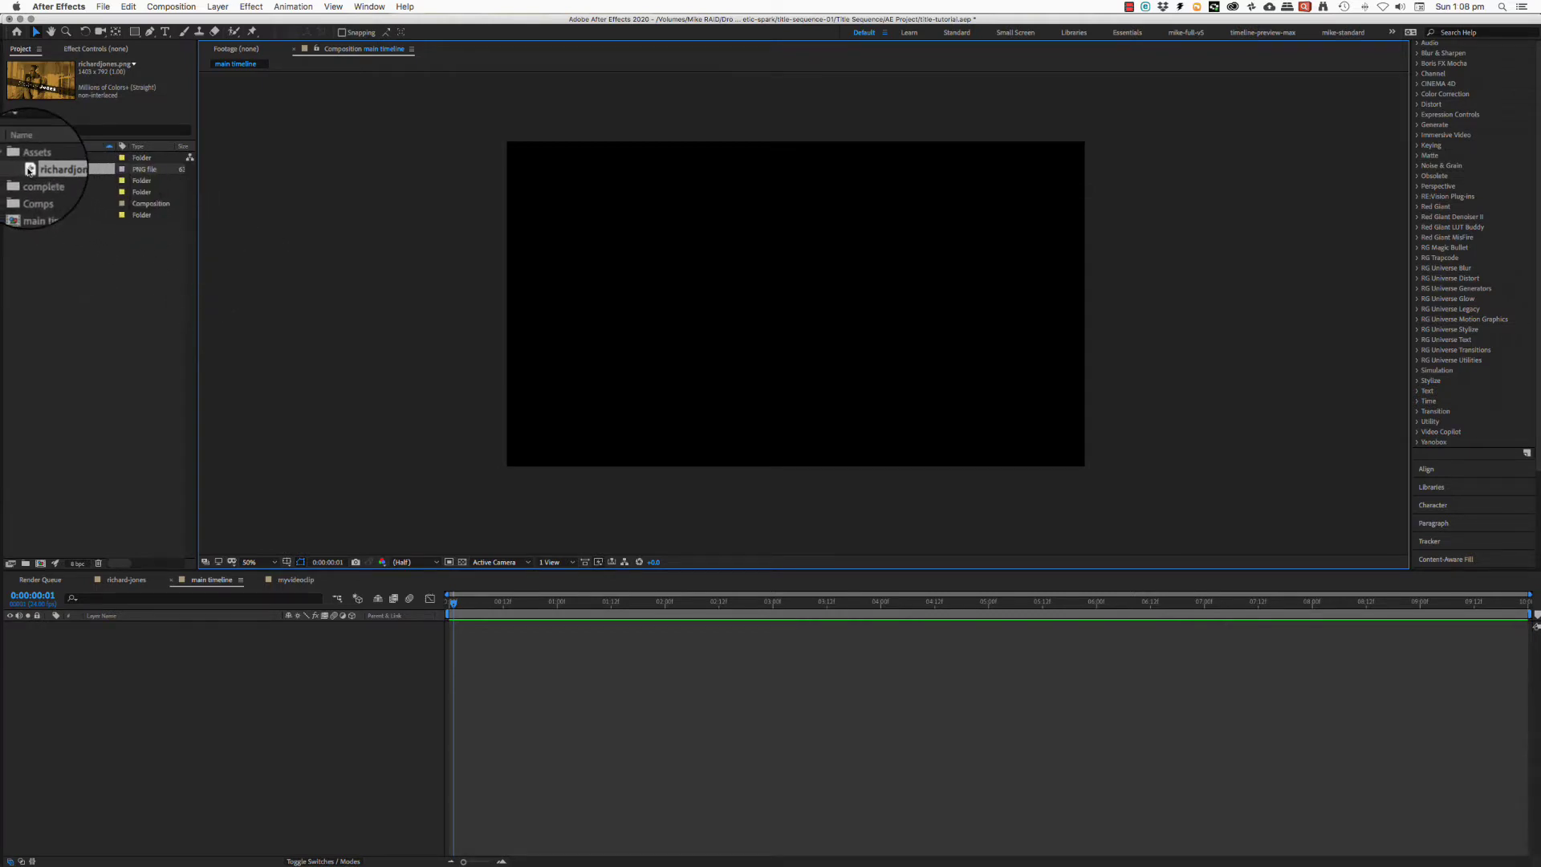
{"action": "left_click_drag", "start_coordinate": [30, 170], "coordinate": [758, 318]}
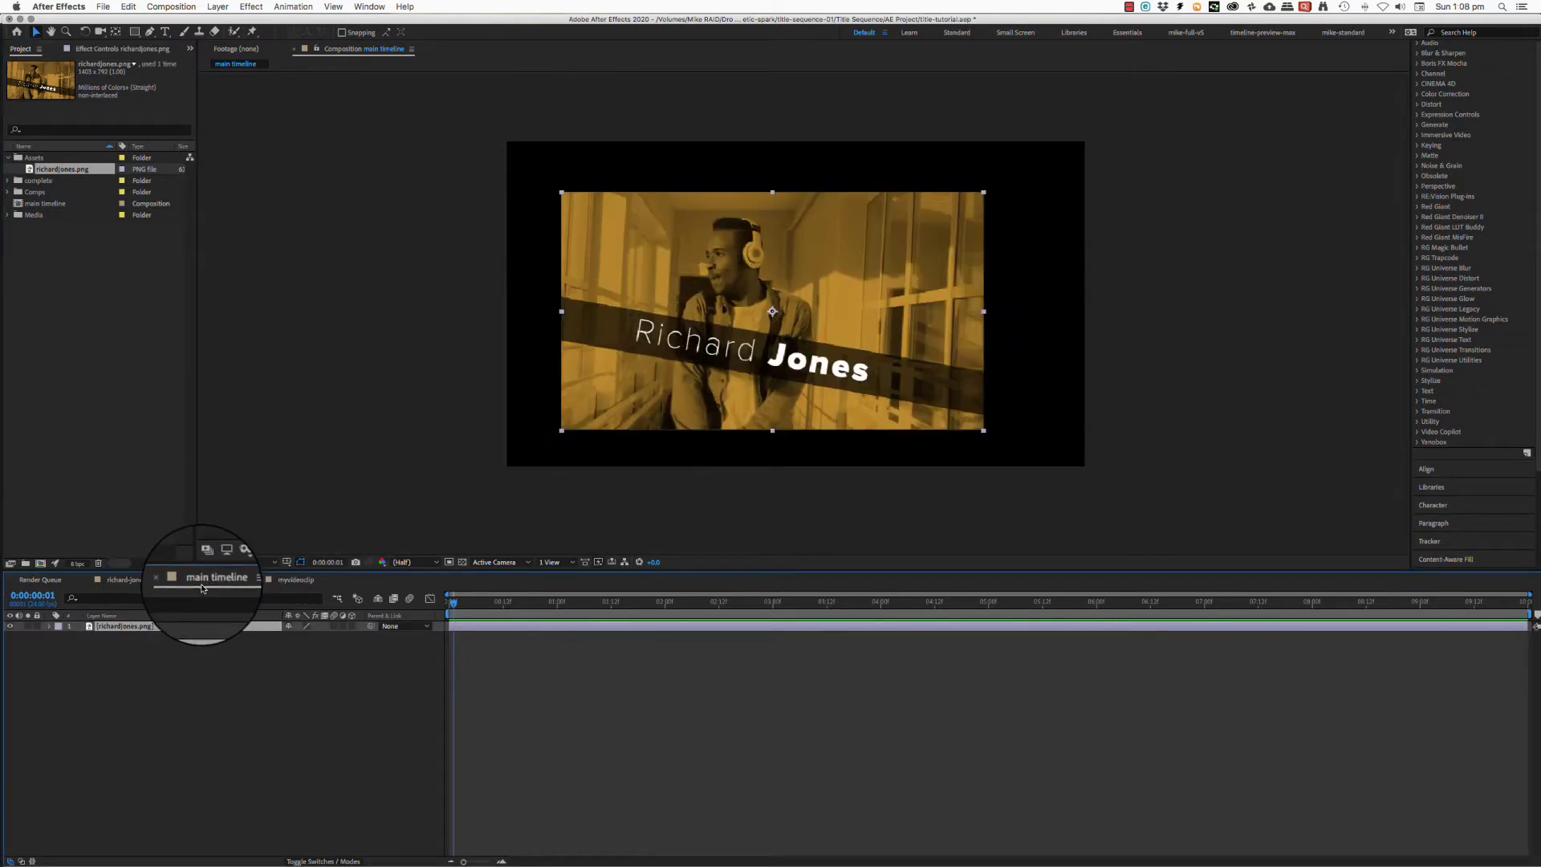
{"action": "left_click", "coordinate": [299, 586]}
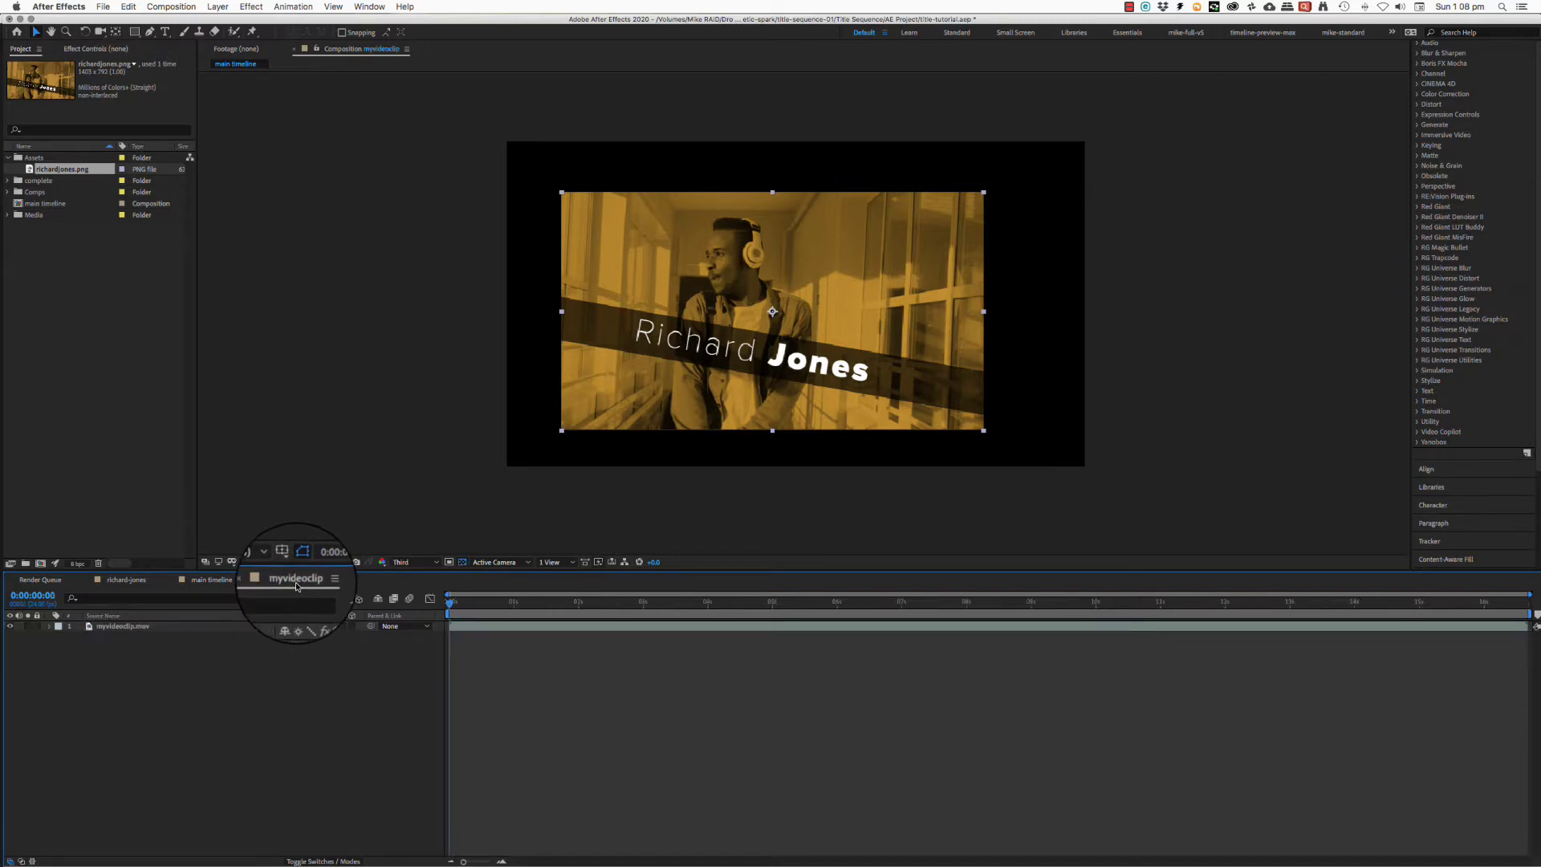
{"action": "left_click", "coordinate": [216, 586]}
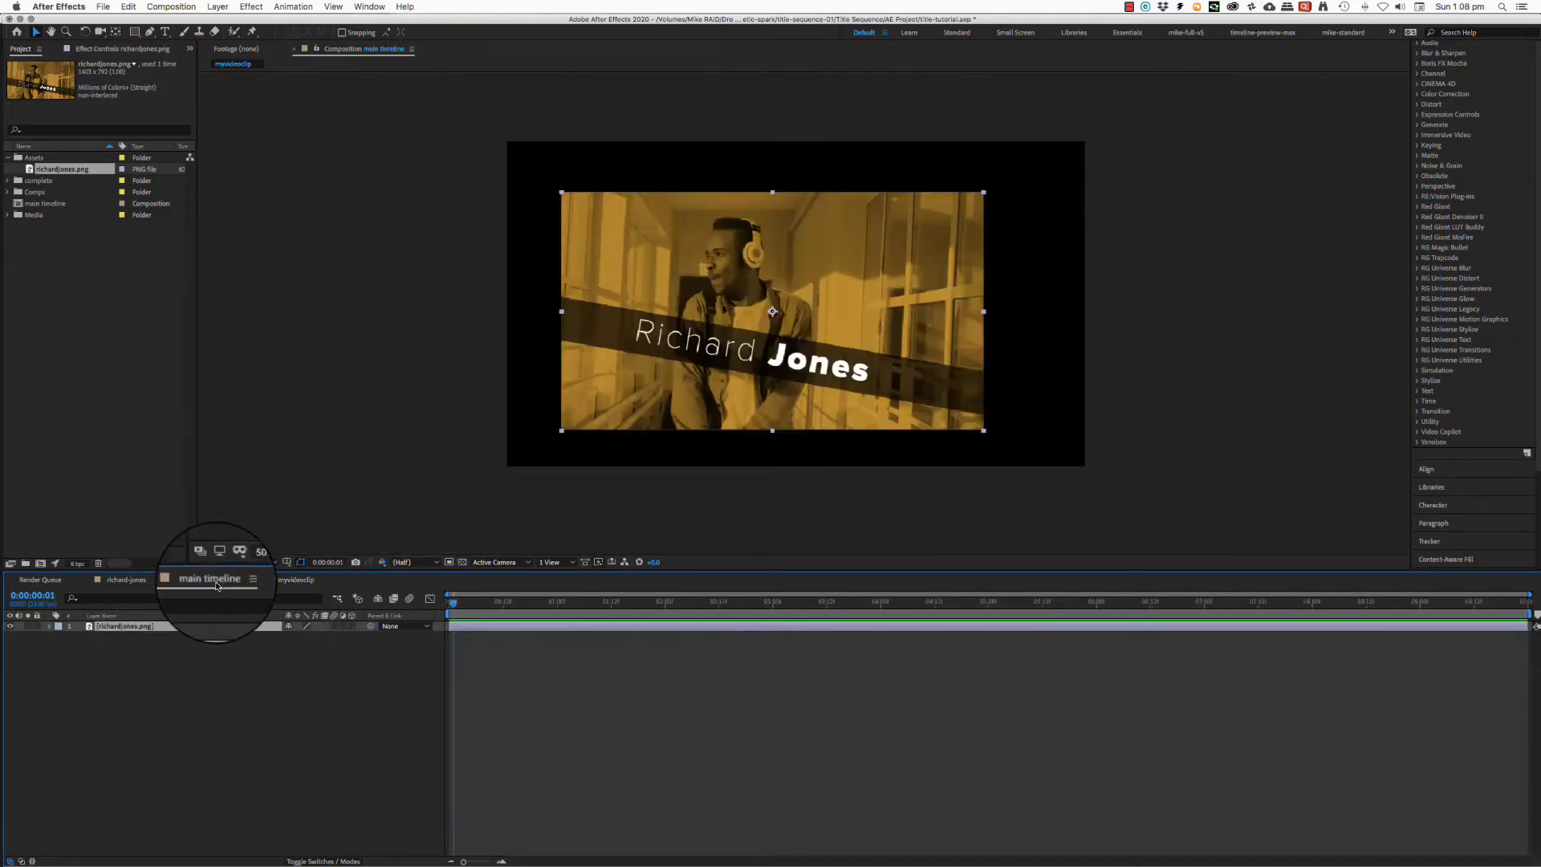
{"action": "left_click_drag", "start_coordinate": [682, 284], "coordinate": [869, 218]}
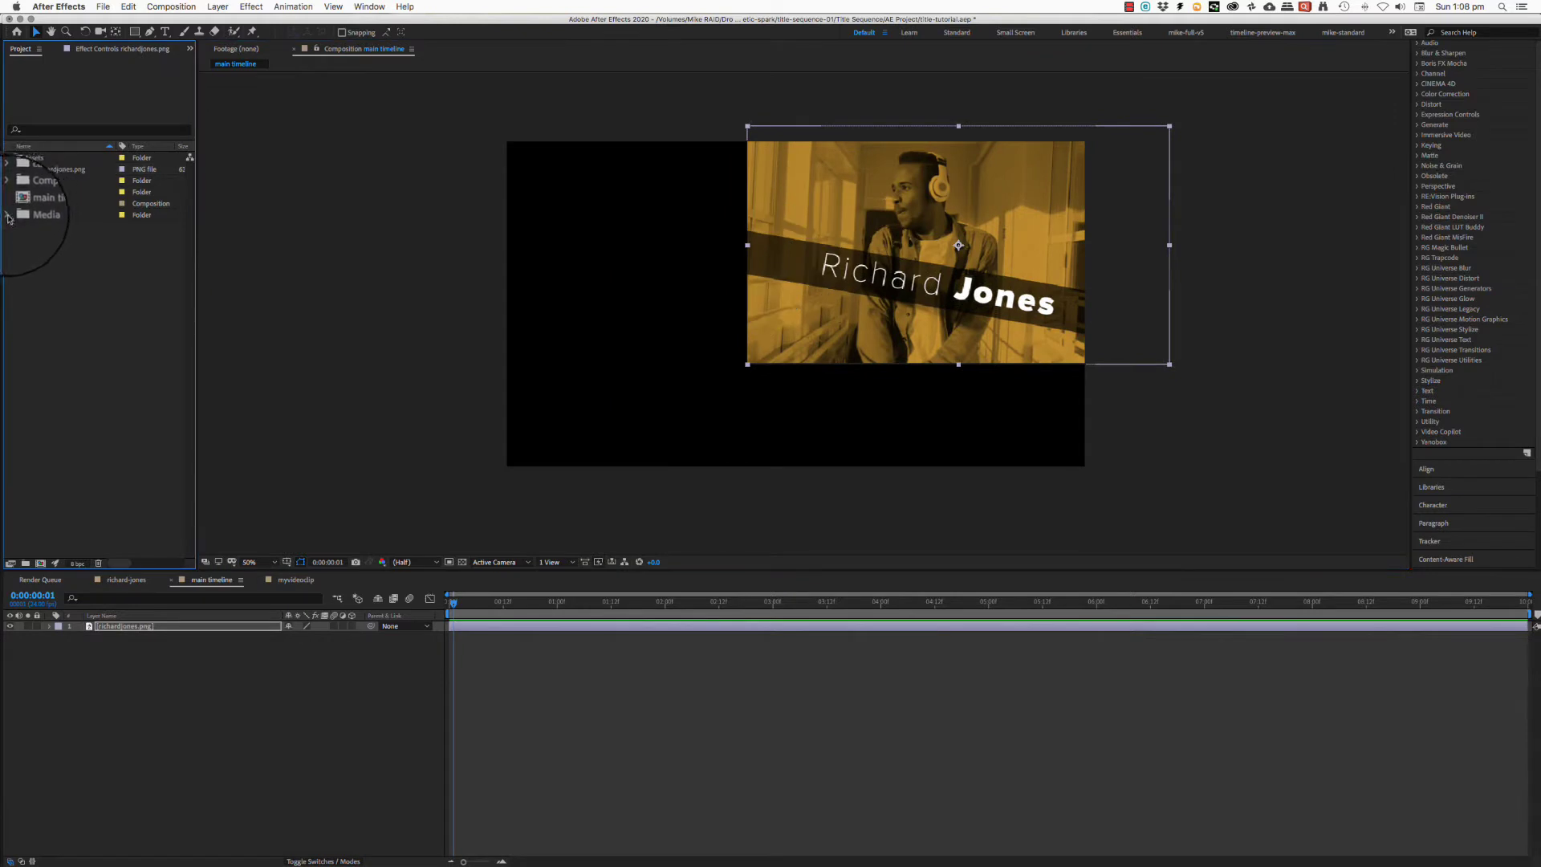
- Drag myvideoclip from the Media folder into the timeline beneath the title image
{"action": "left_click", "coordinate": [8, 215]}
{"action": "left_click", "coordinate": [30, 229]}
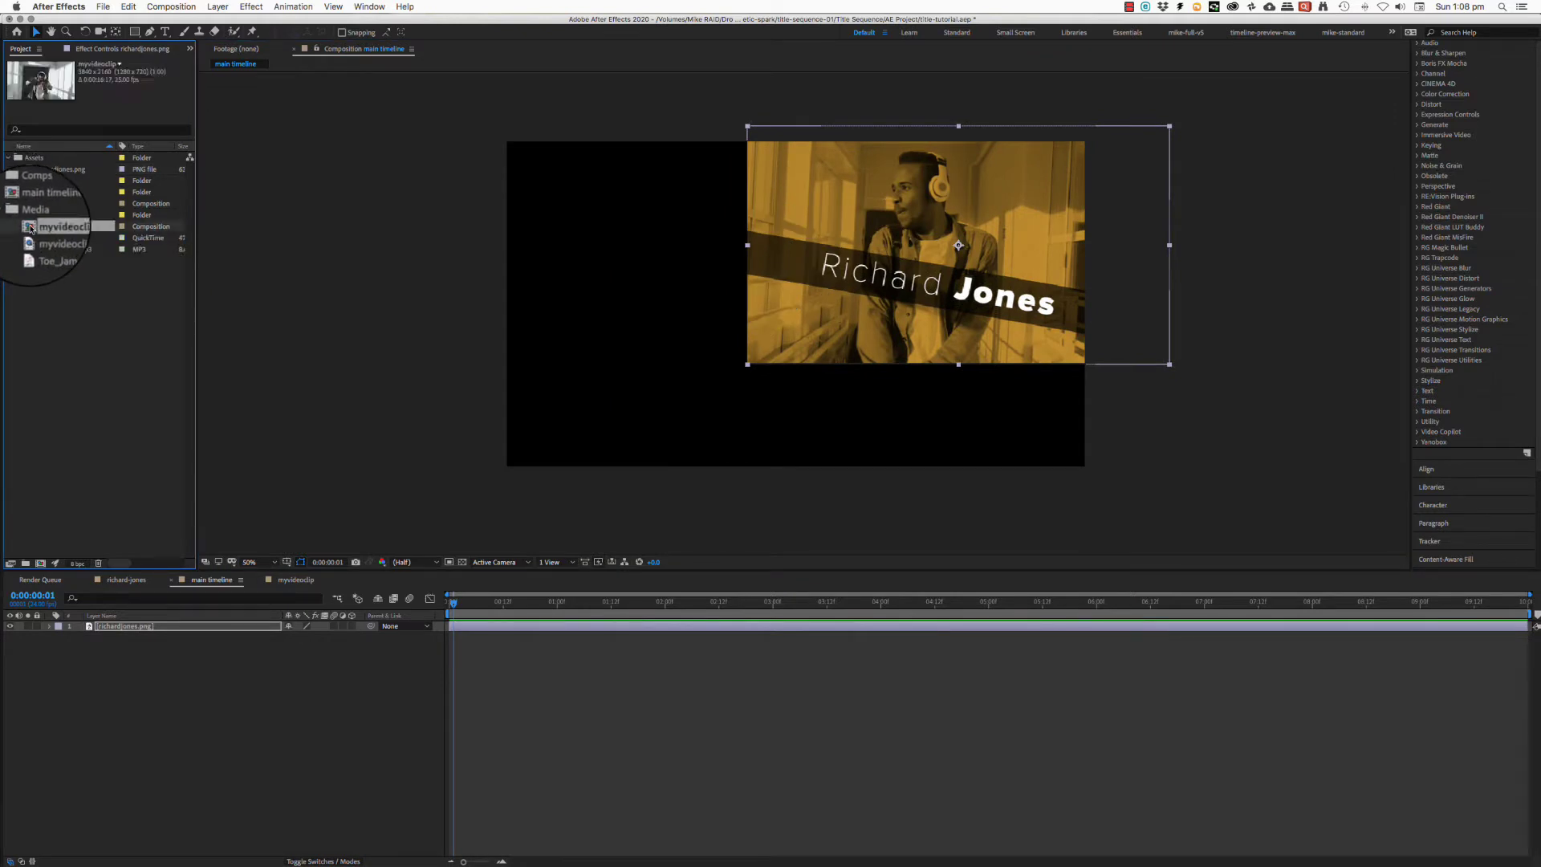
{"action": "left_click_drag", "start_coordinate": [31, 229], "coordinate": [294, 684]}
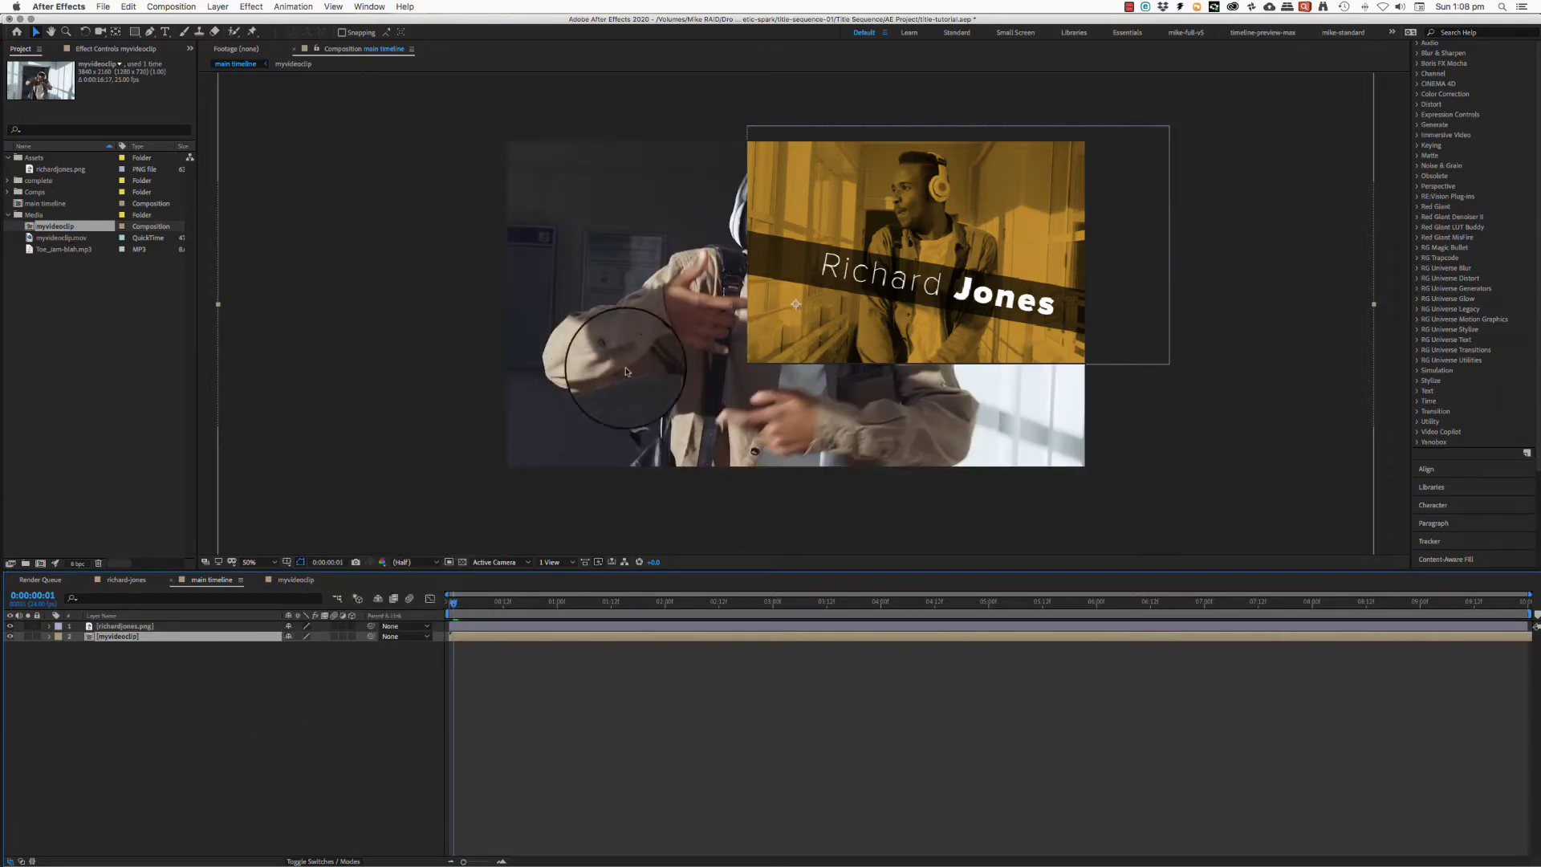
- Zoom the viewer out, nudge myvideoclip slightly up and left, and expand layer 2's properties
{"action": "key", "text": "comma"}
{"action": "key", "text": "comma"}
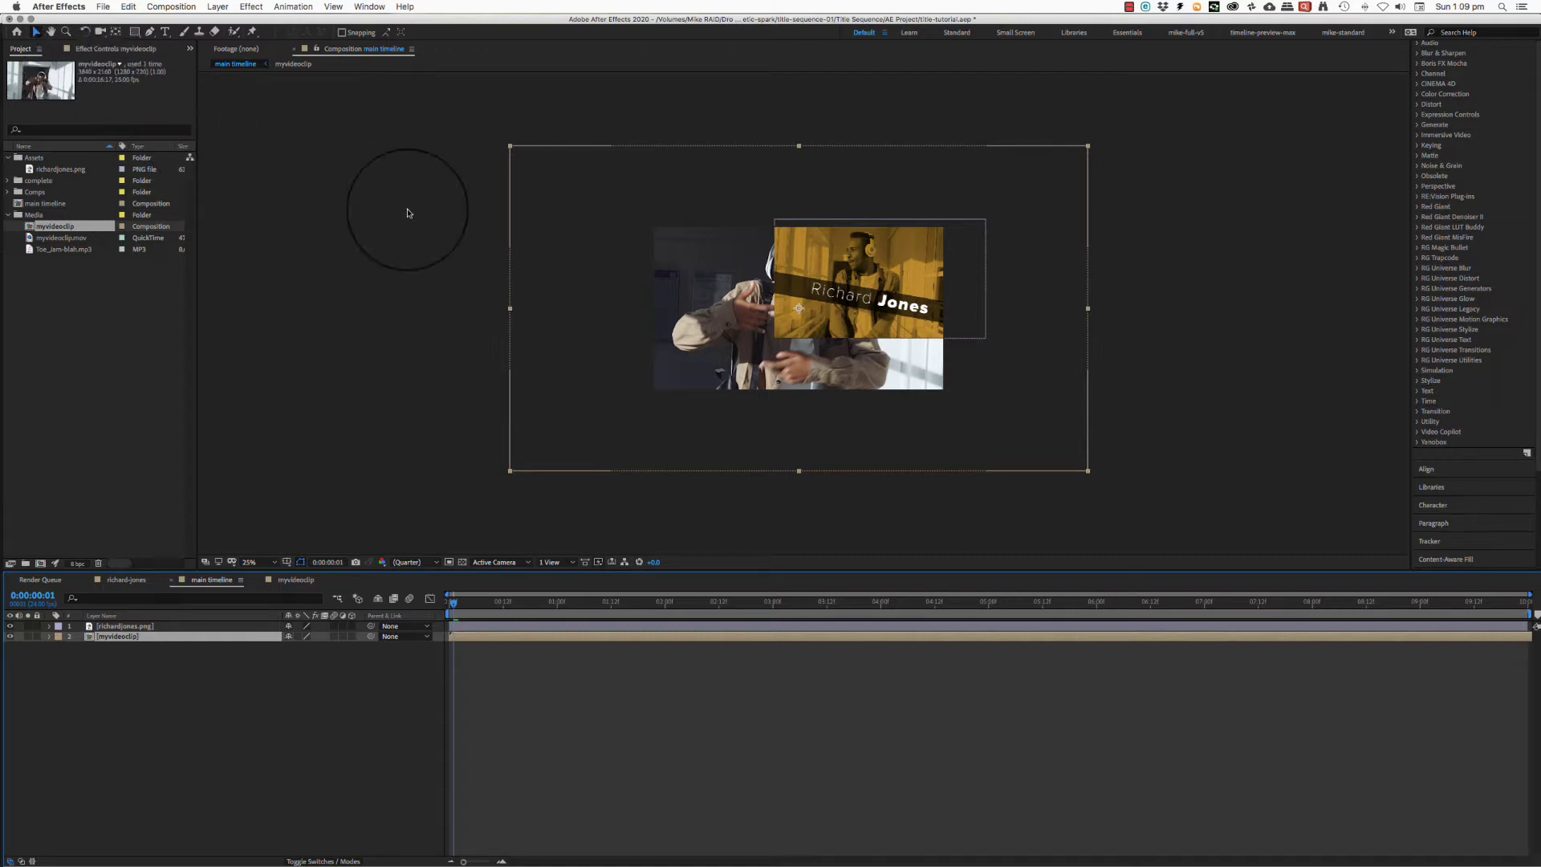
{"action": "left_click_drag", "start_coordinate": [732, 346], "coordinate": [670, 345]}
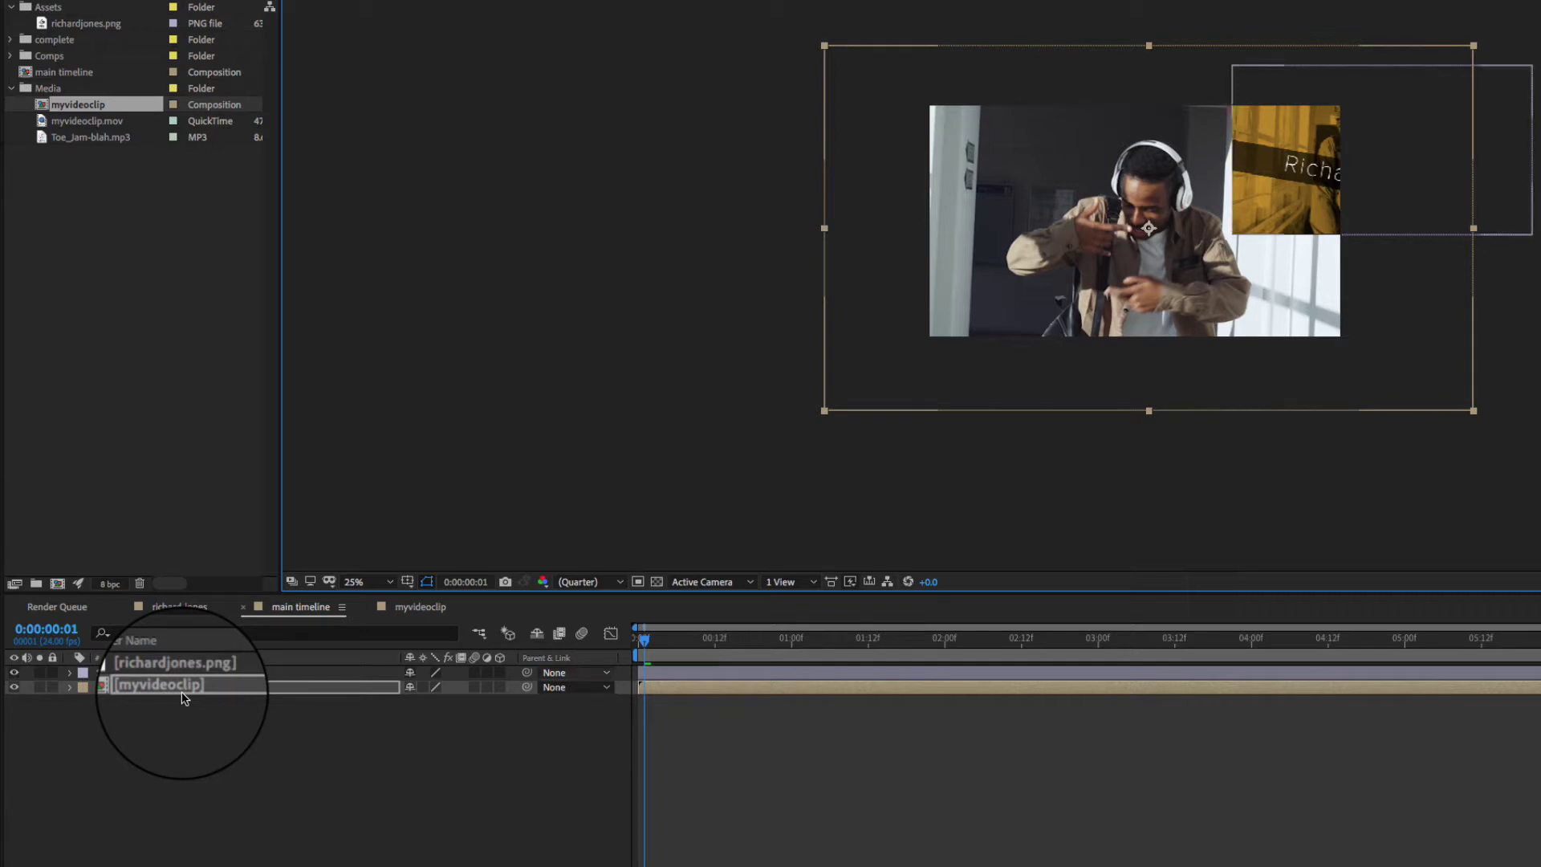
{"action": "mouse_move", "coordinate": [1060, 290]}
{"action": "left_mouse_down"}
{"action": "mouse_move", "coordinate": [1010, 300]}
{"action": "mouse_move", "coordinate": [1055, 281]}
{"action": "left_mouse_up"}
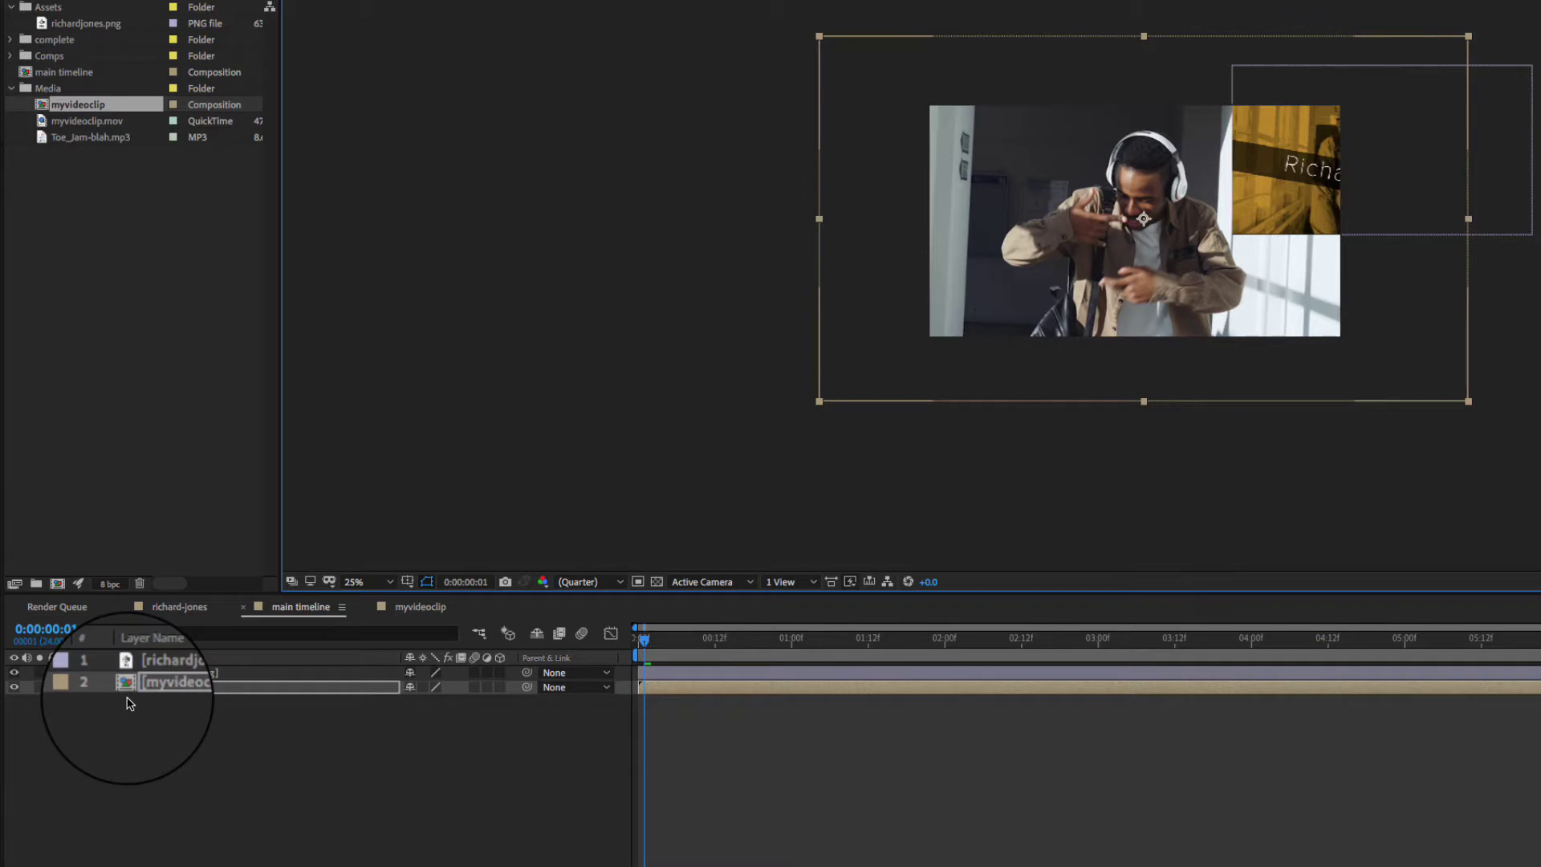
{"action": "left_click", "coordinate": [69, 687]}
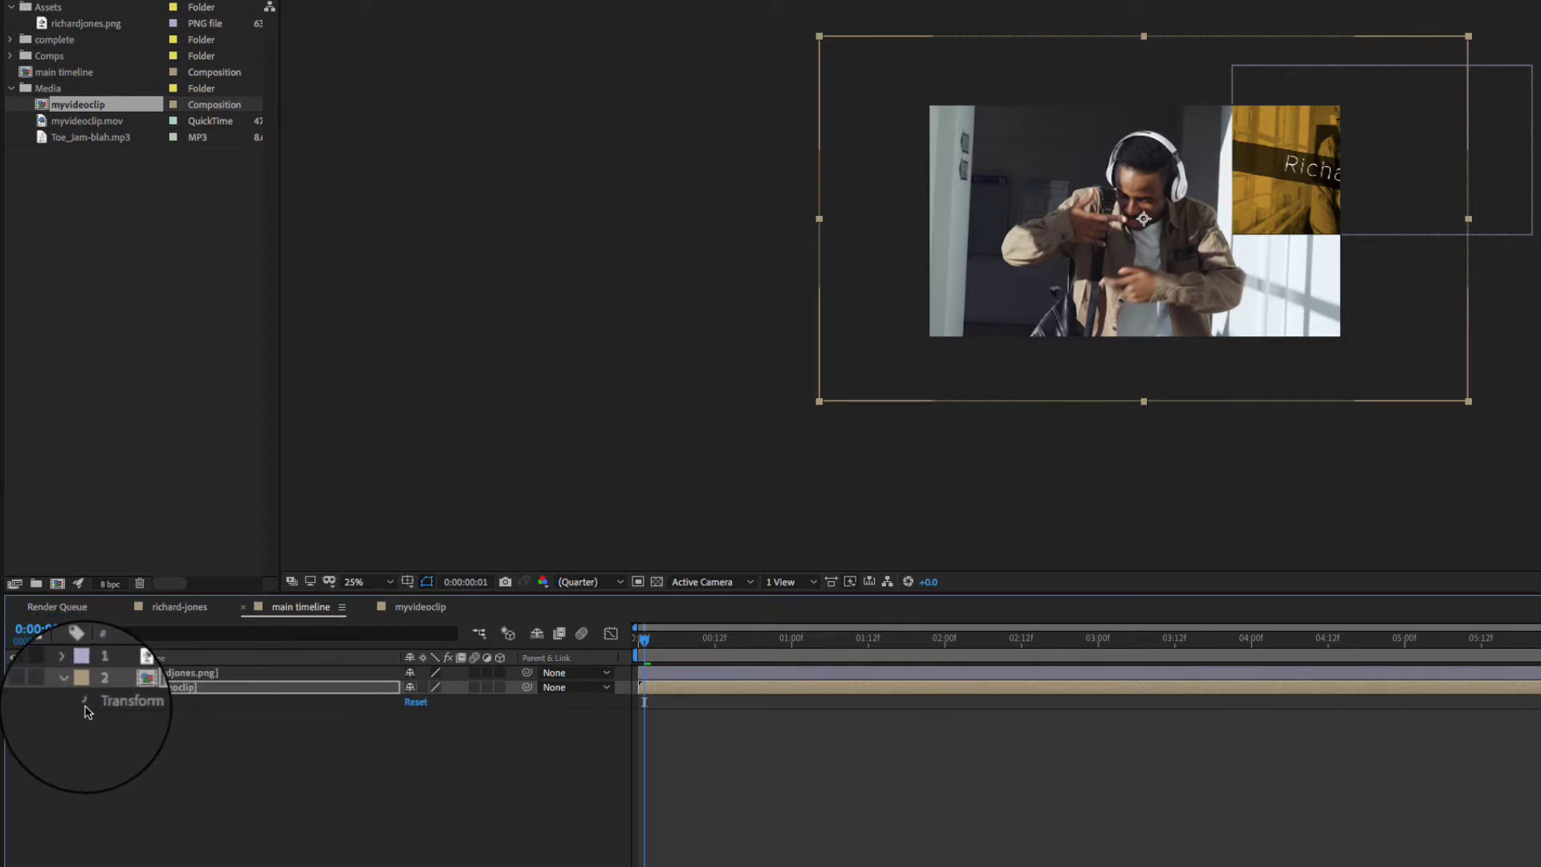
- Reveal myvideoclip's Transform properties and scrub its Position to 893.0, 407.0
{"action": "left_click", "coordinate": [85, 700]}
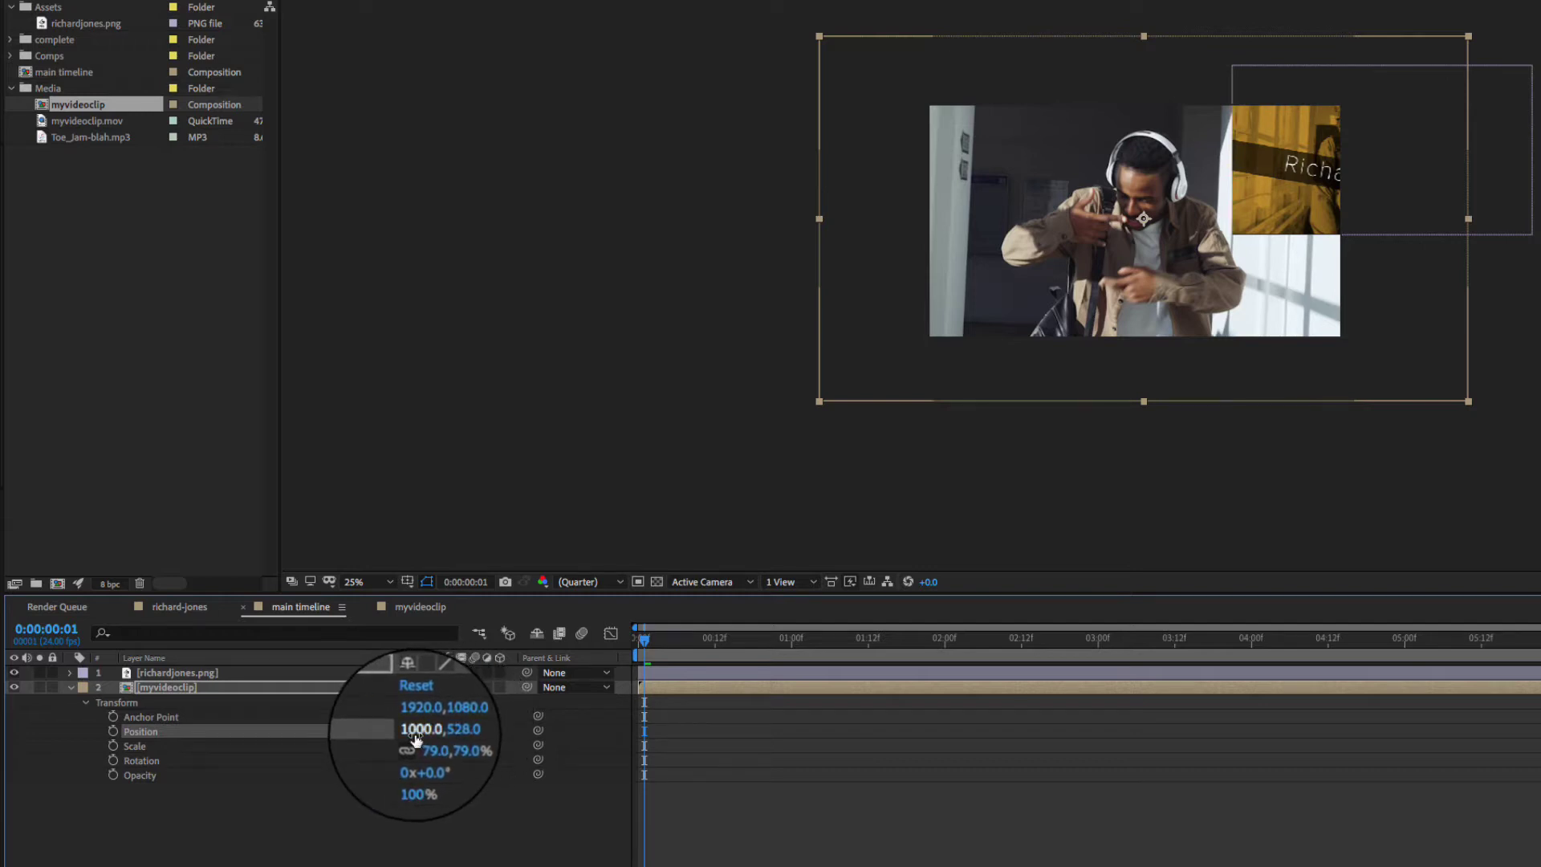
{"action": "left_click_drag", "start_coordinate": [415, 738], "coordinate": [344, 740]}
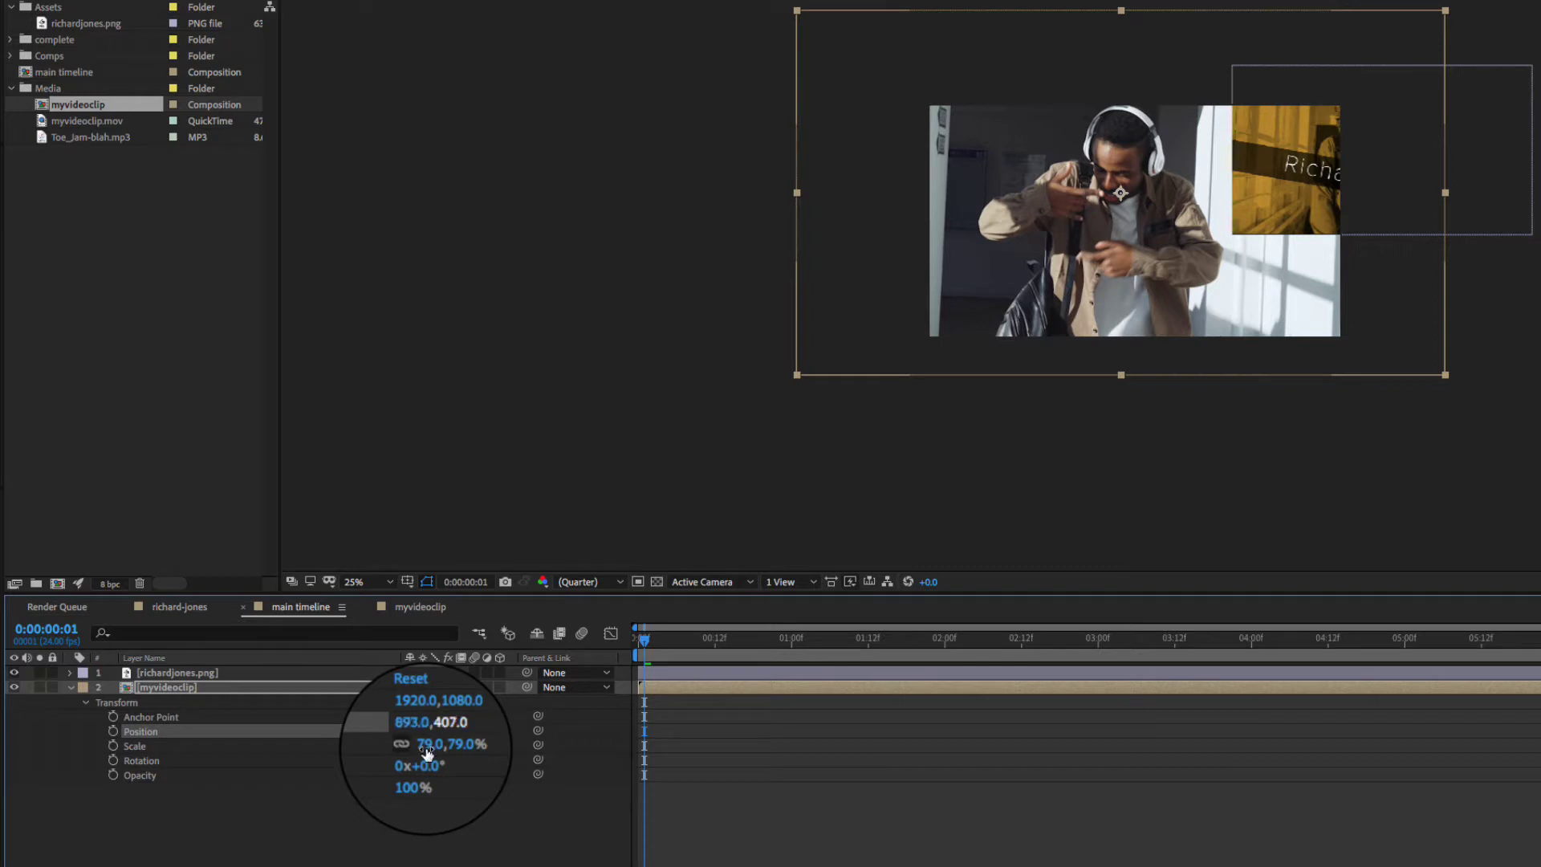
- Separate Position into X 983.0 and Y 466.0, and scrub Scale to about 81%
{"action": "right_click", "coordinate": [135, 734]}
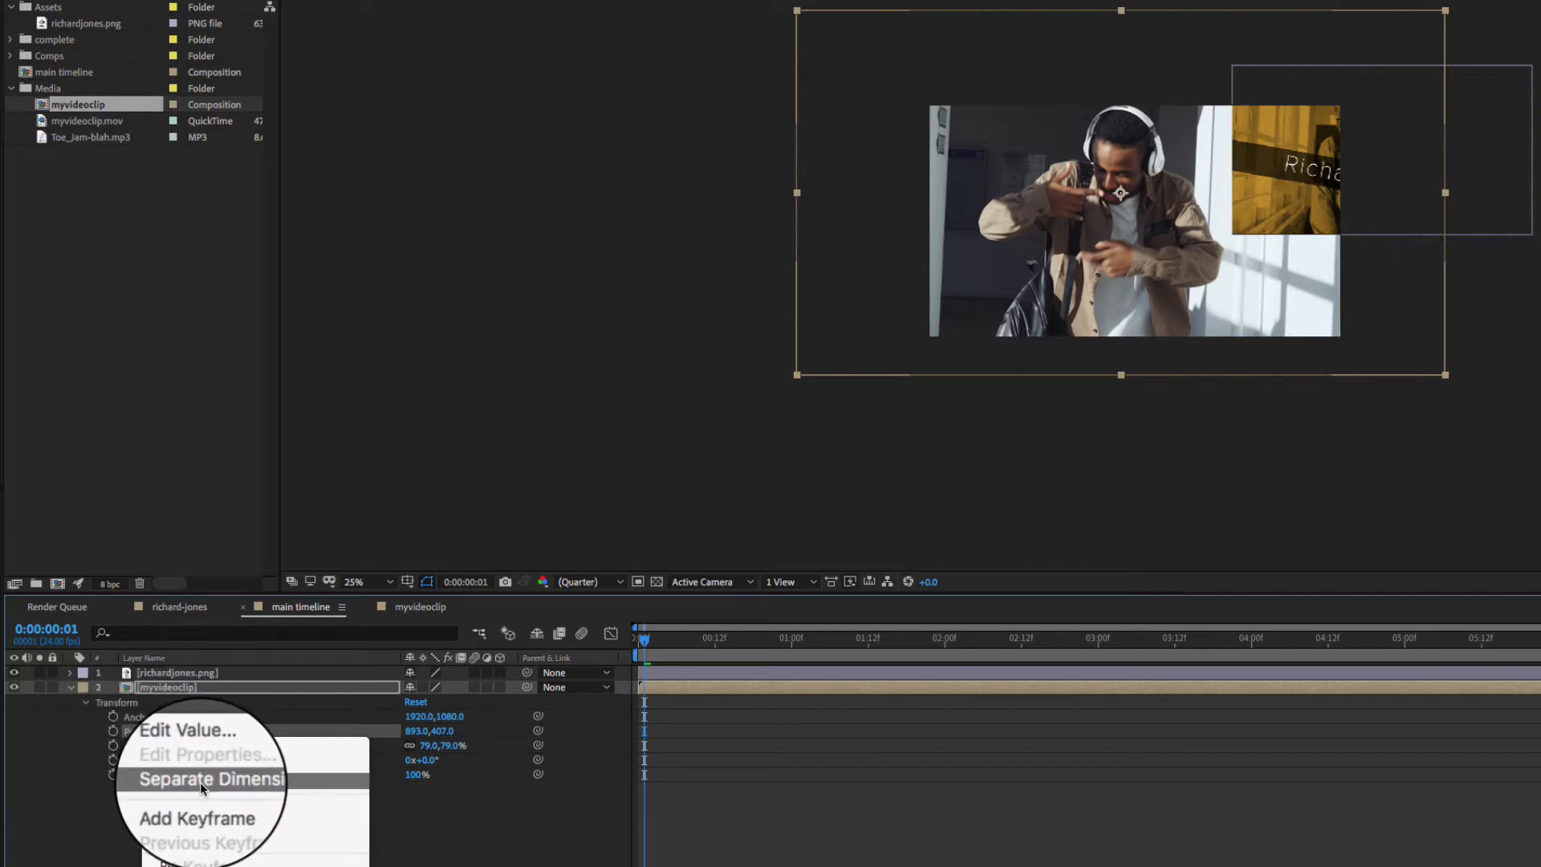
{"action": "left_click", "coordinate": [200, 782]}
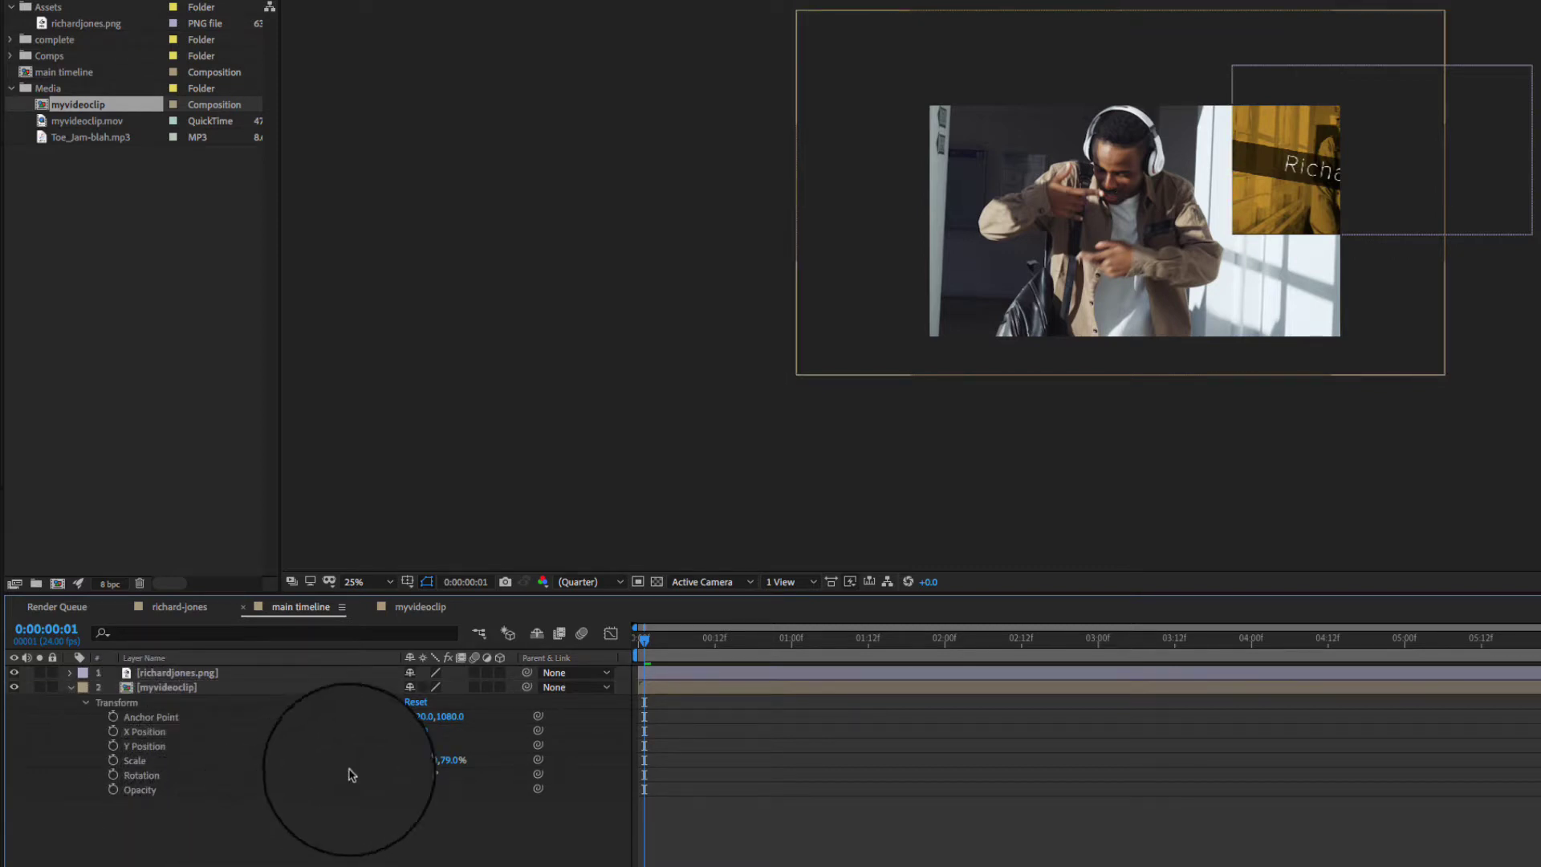
{"action": "left_click_drag", "start_coordinate": [416, 731], "coordinate": [470, 751]}
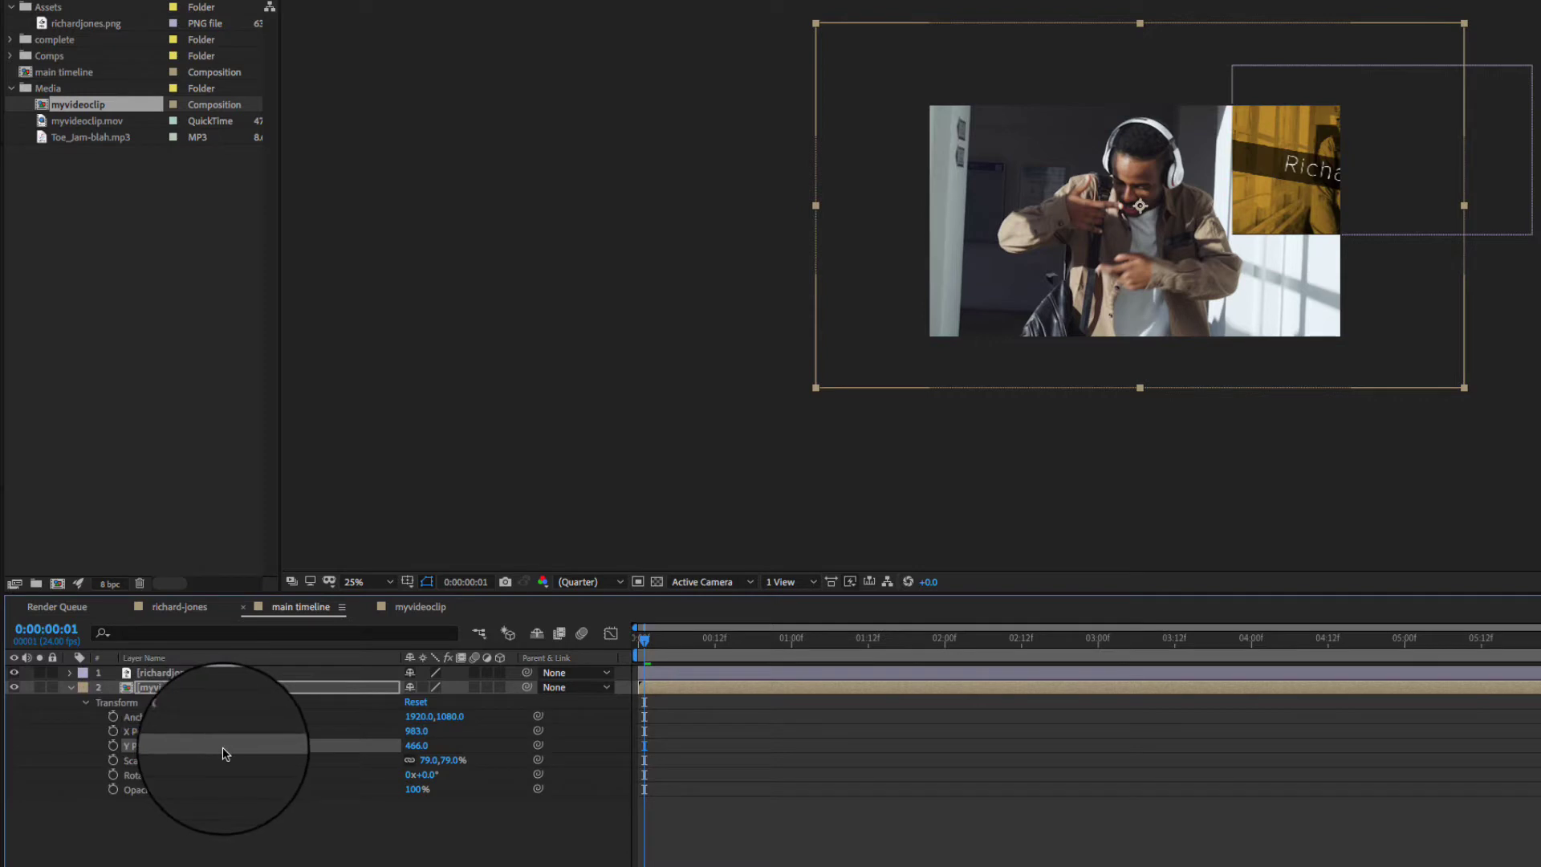
{"action": "mouse_move", "coordinate": [430, 763]}
{"action": "left_mouse_down"}
{"action": "mouse_move", "coordinate": [387, 763]}
{"action": "mouse_move", "coordinate": [473, 758]}
{"action": "mouse_move", "coordinate": [438, 769]}
{"action": "left_mouse_up"}
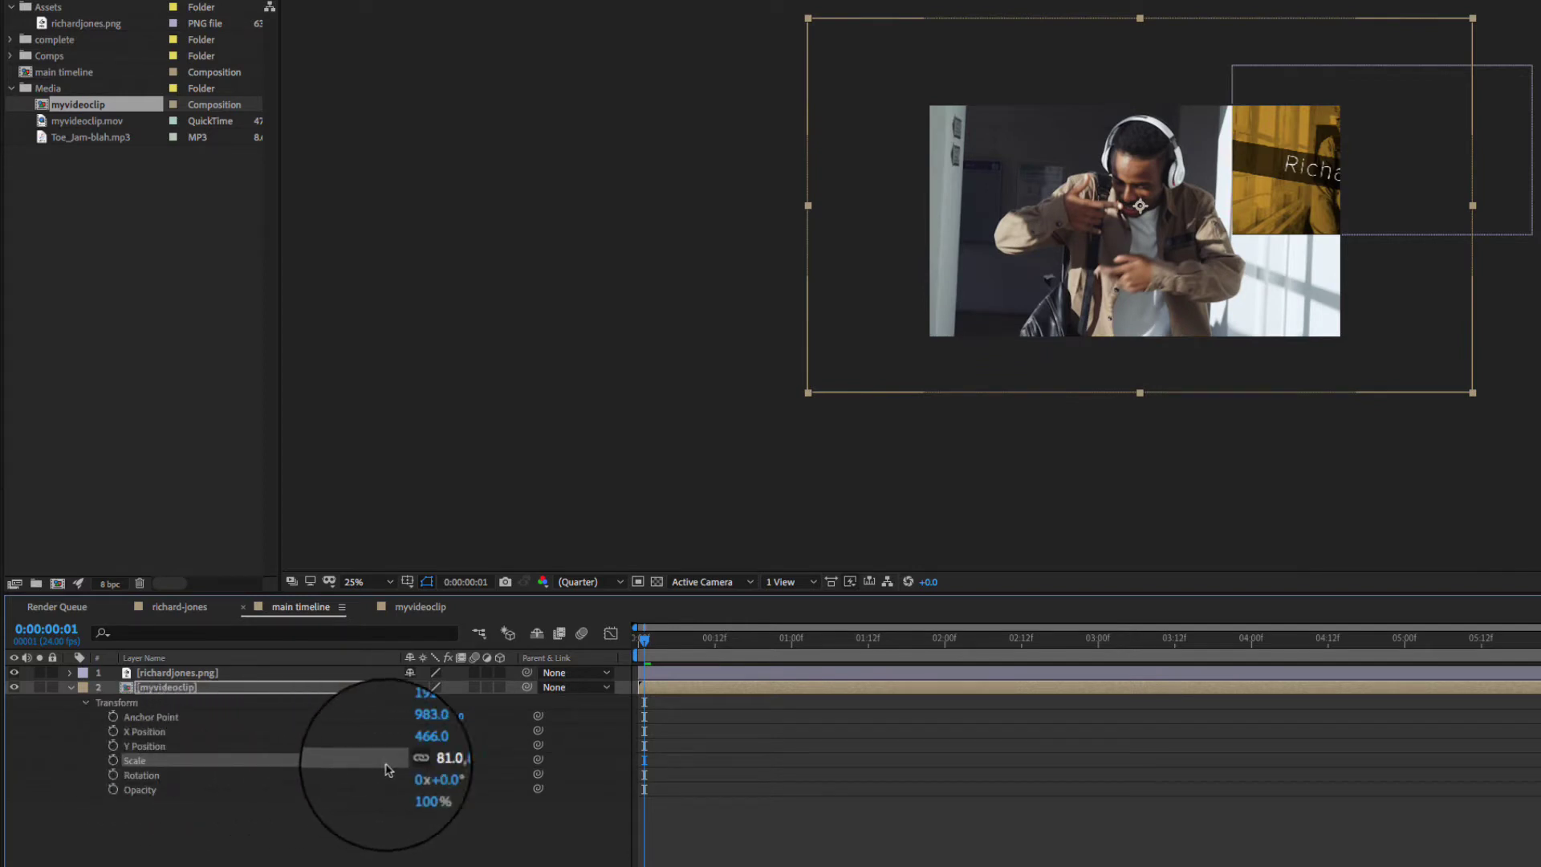
- Try 50% Scale, move myvideoclip to X 979, Y 602, then settle Scale at 80%
{"action": "left_click", "coordinate": [429, 759]}
{"action": "type", "text": "50"}
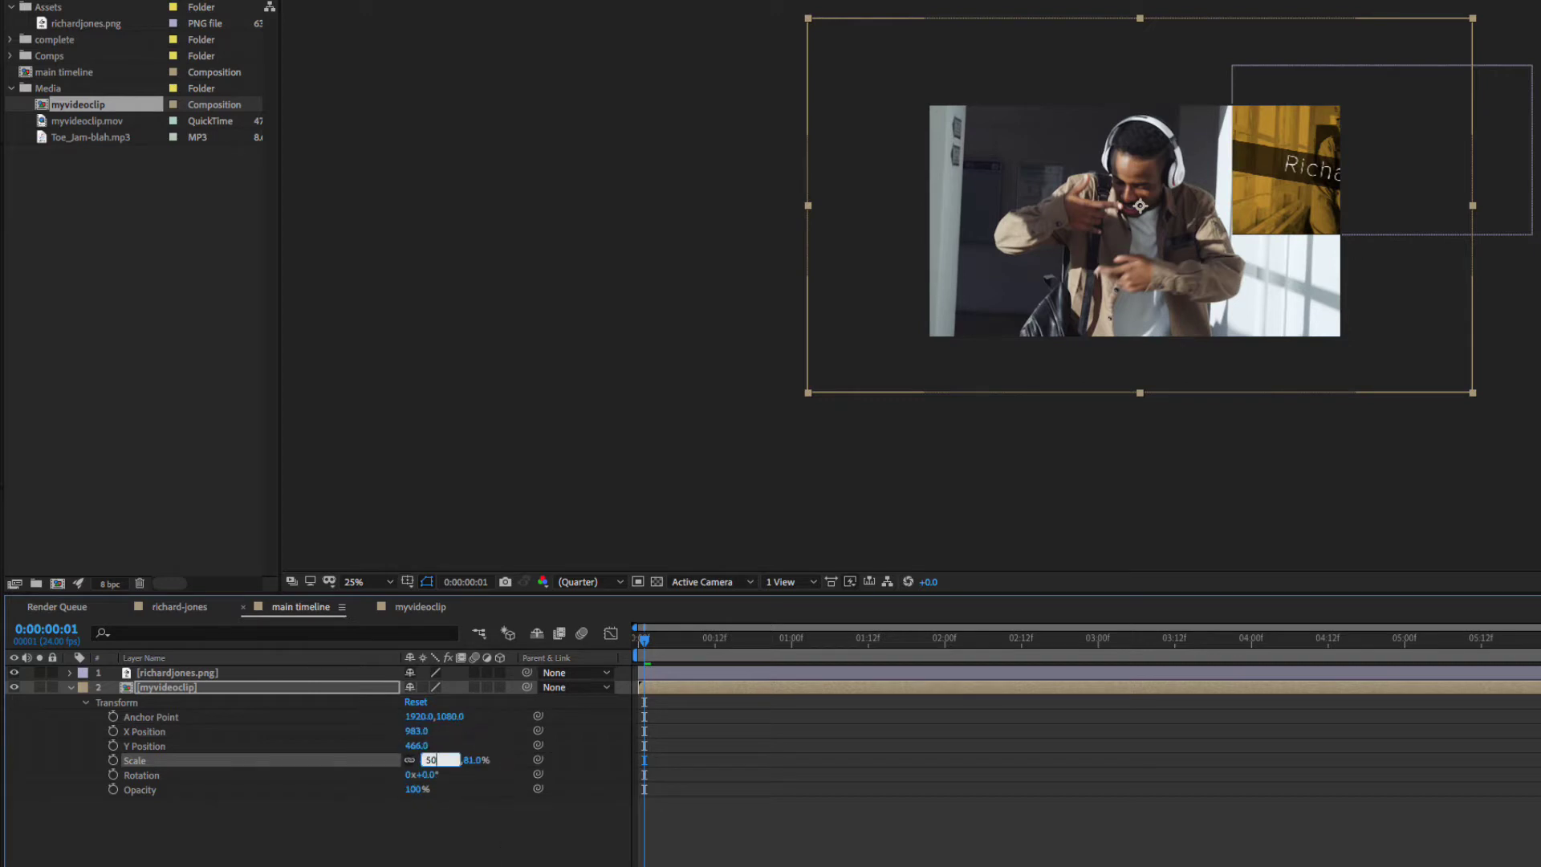
{"action": "key", "text": "Return"}
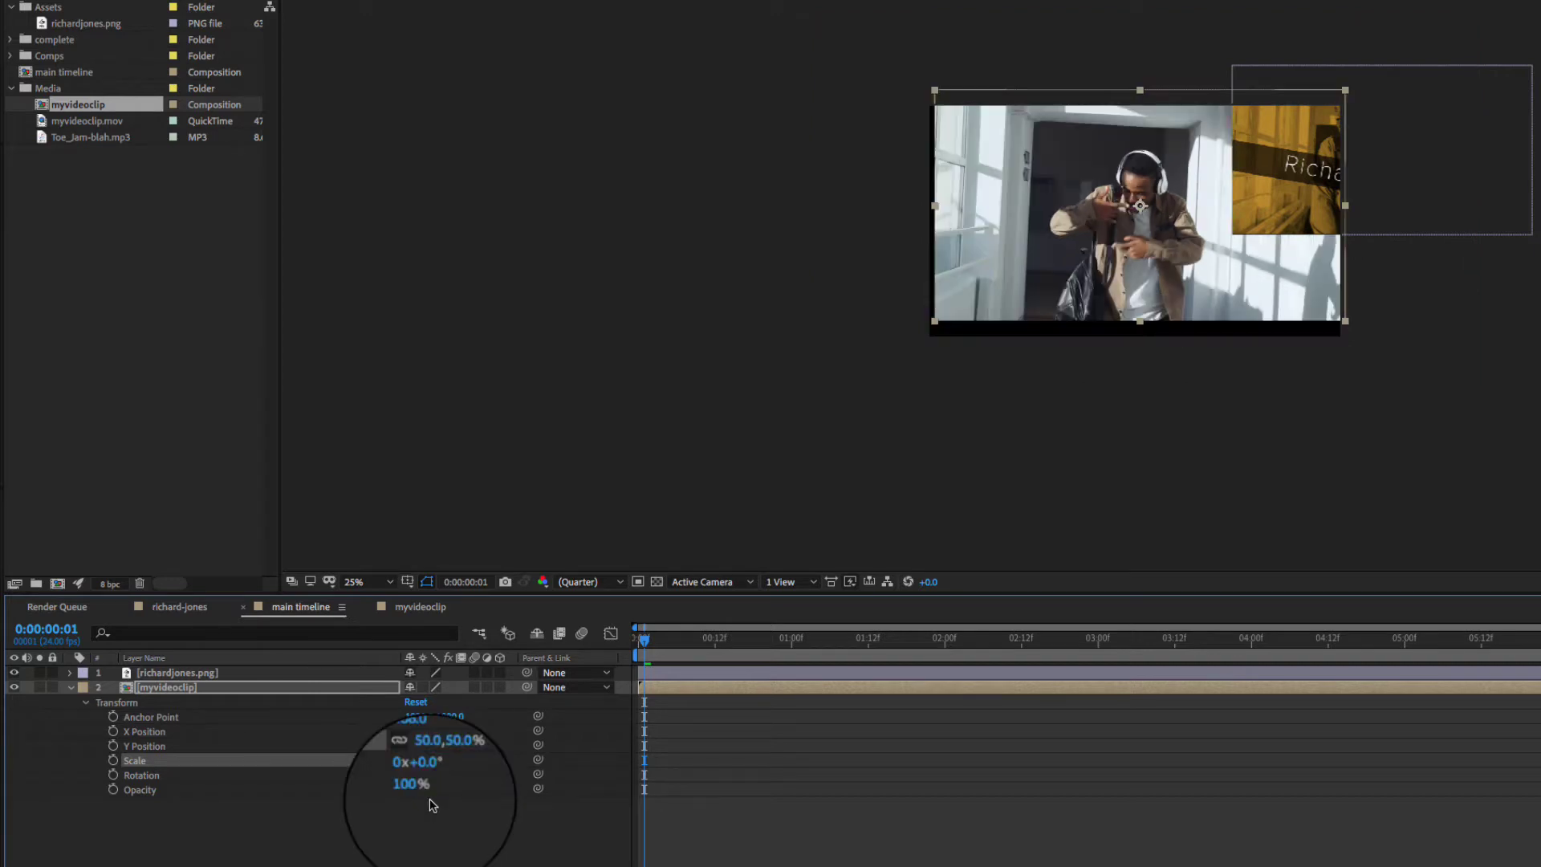
{"action": "left_click_drag", "start_coordinate": [1067, 170], "coordinate": [1034, 296]}
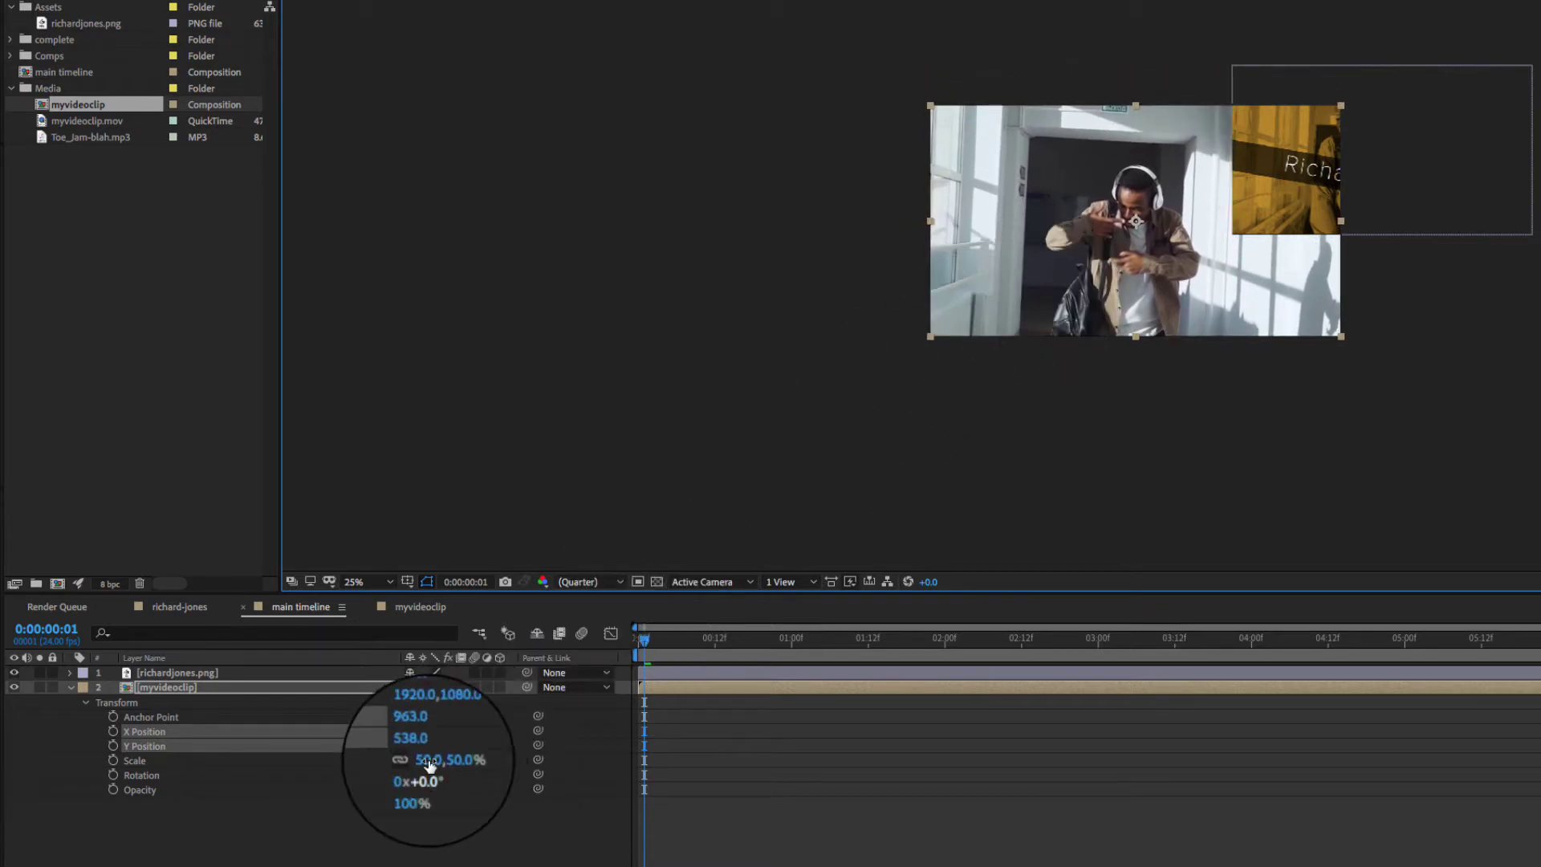
{"action": "left_click_drag", "start_coordinate": [430, 764], "coordinate": [495, 767]}
{"action": "left_click_drag", "start_coordinate": [1014, 294], "coordinate": [1027, 308]}
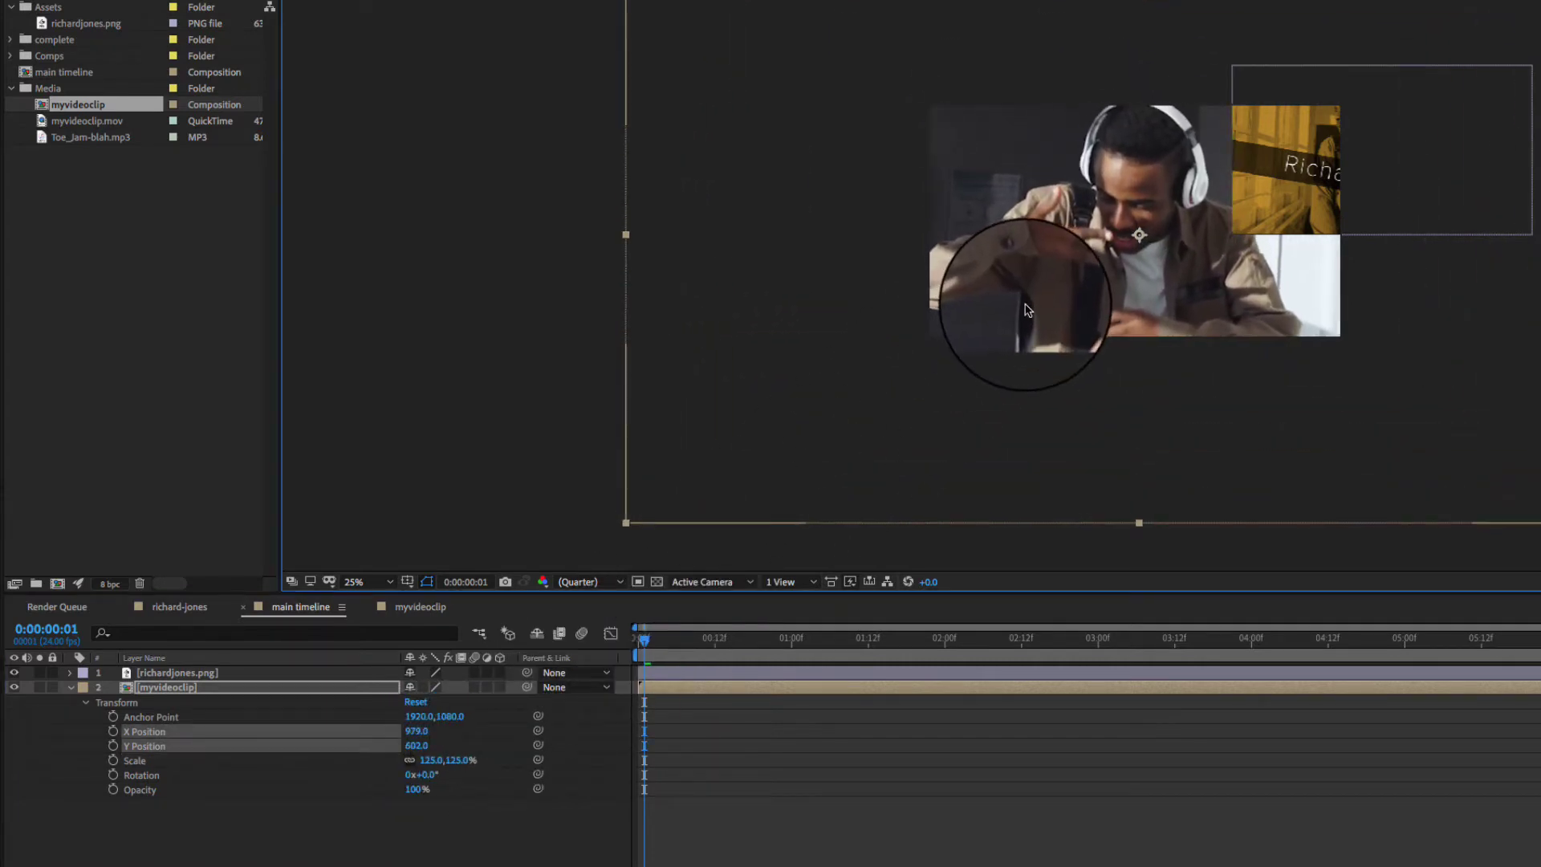
{"action": "left_click", "coordinate": [419, 746]}
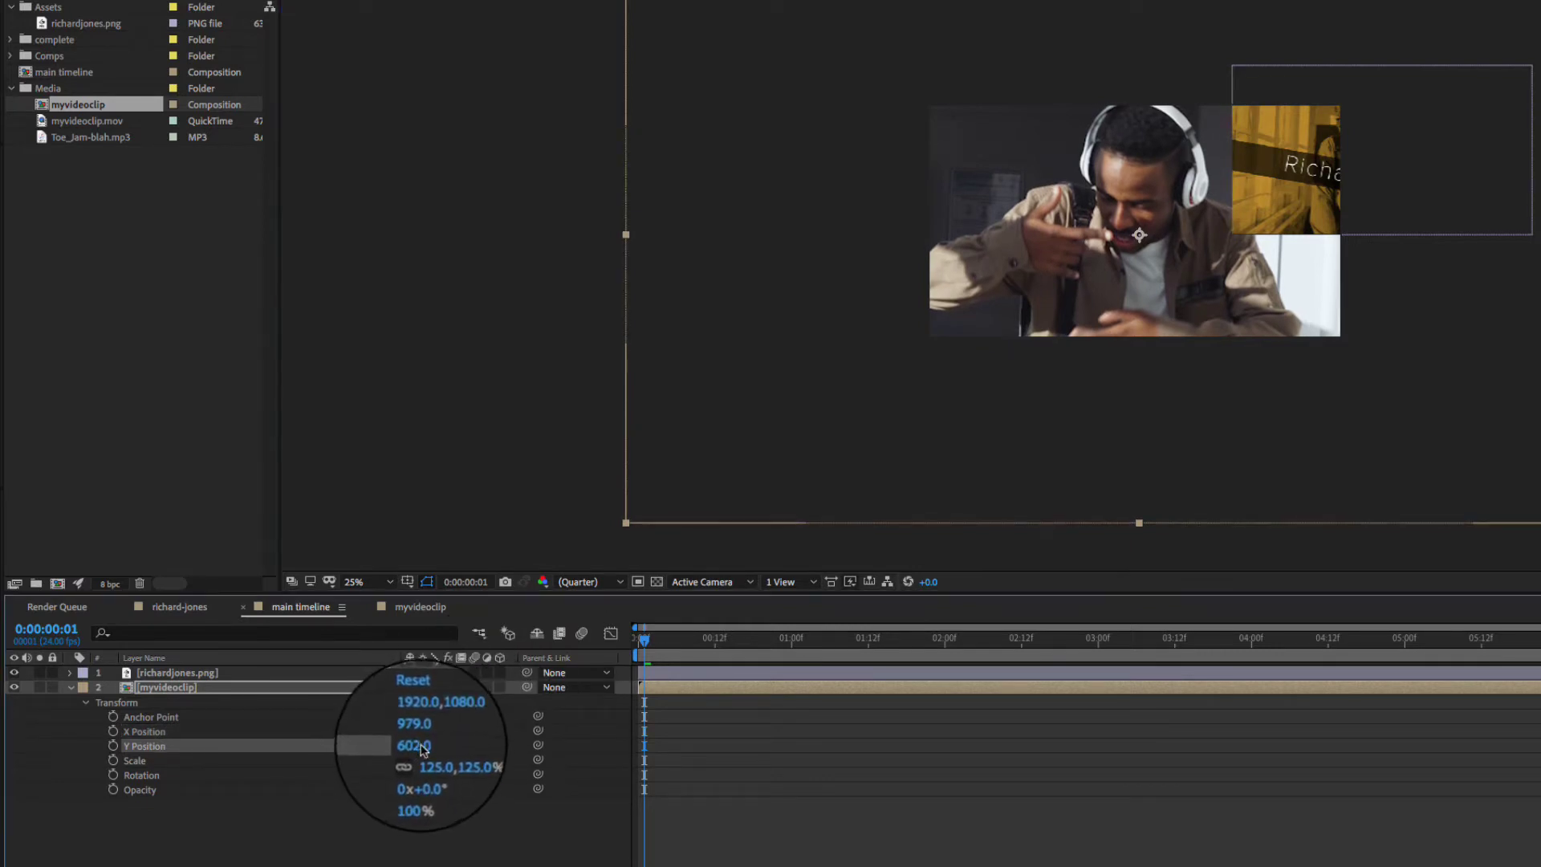
{"action": "left_click_drag", "start_coordinate": [429, 767], "coordinate": [477, 788]}
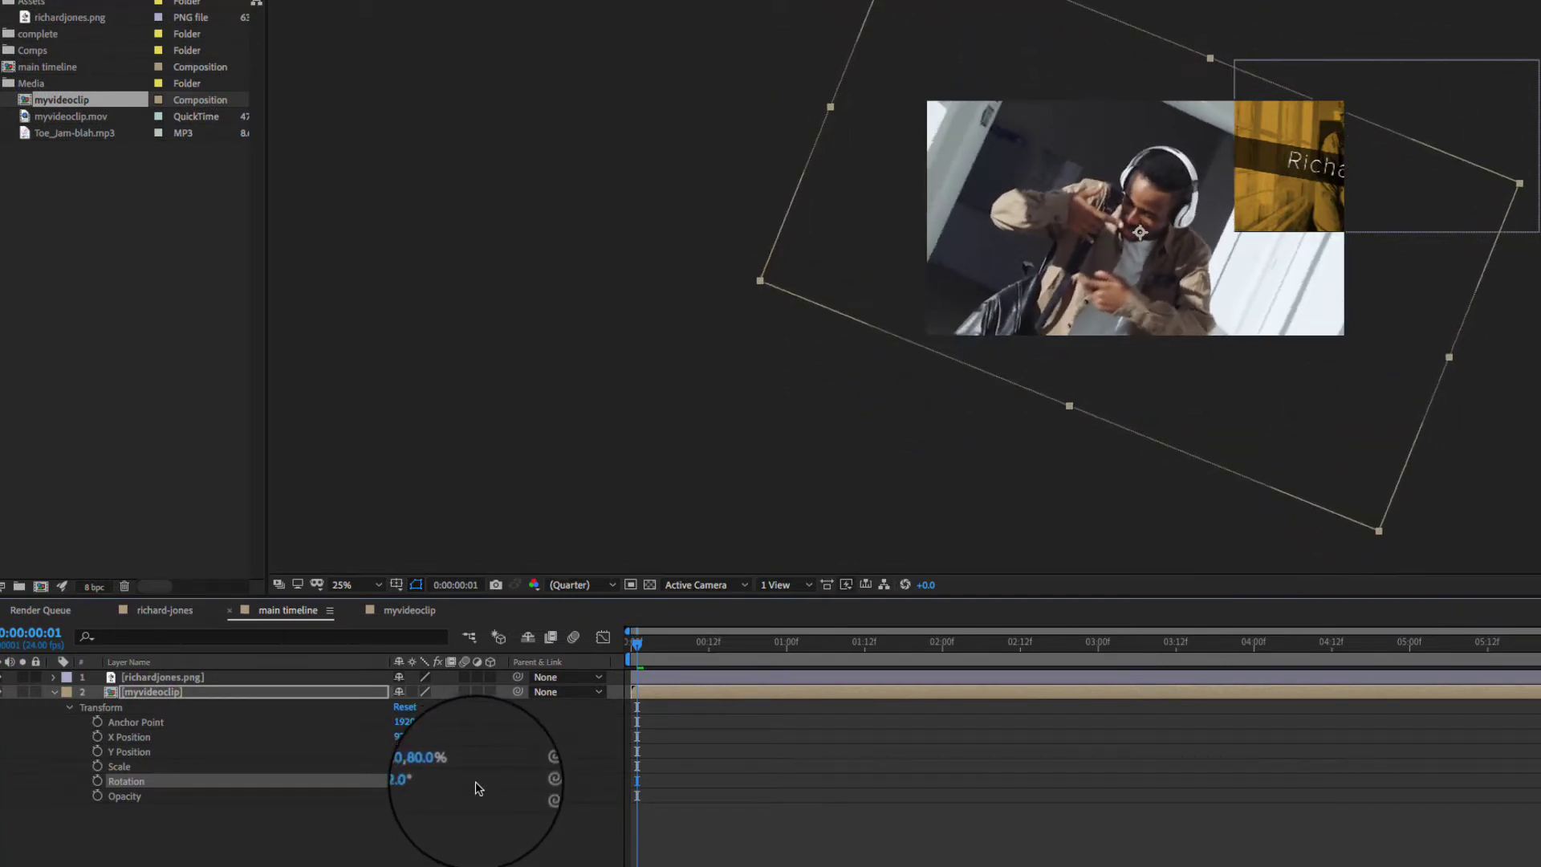
- Try Rotation at 45° and -45°, then settle myvideoclip at -8° with Opacity at 100%
{"action": "left_click", "coordinate": [417, 780]}
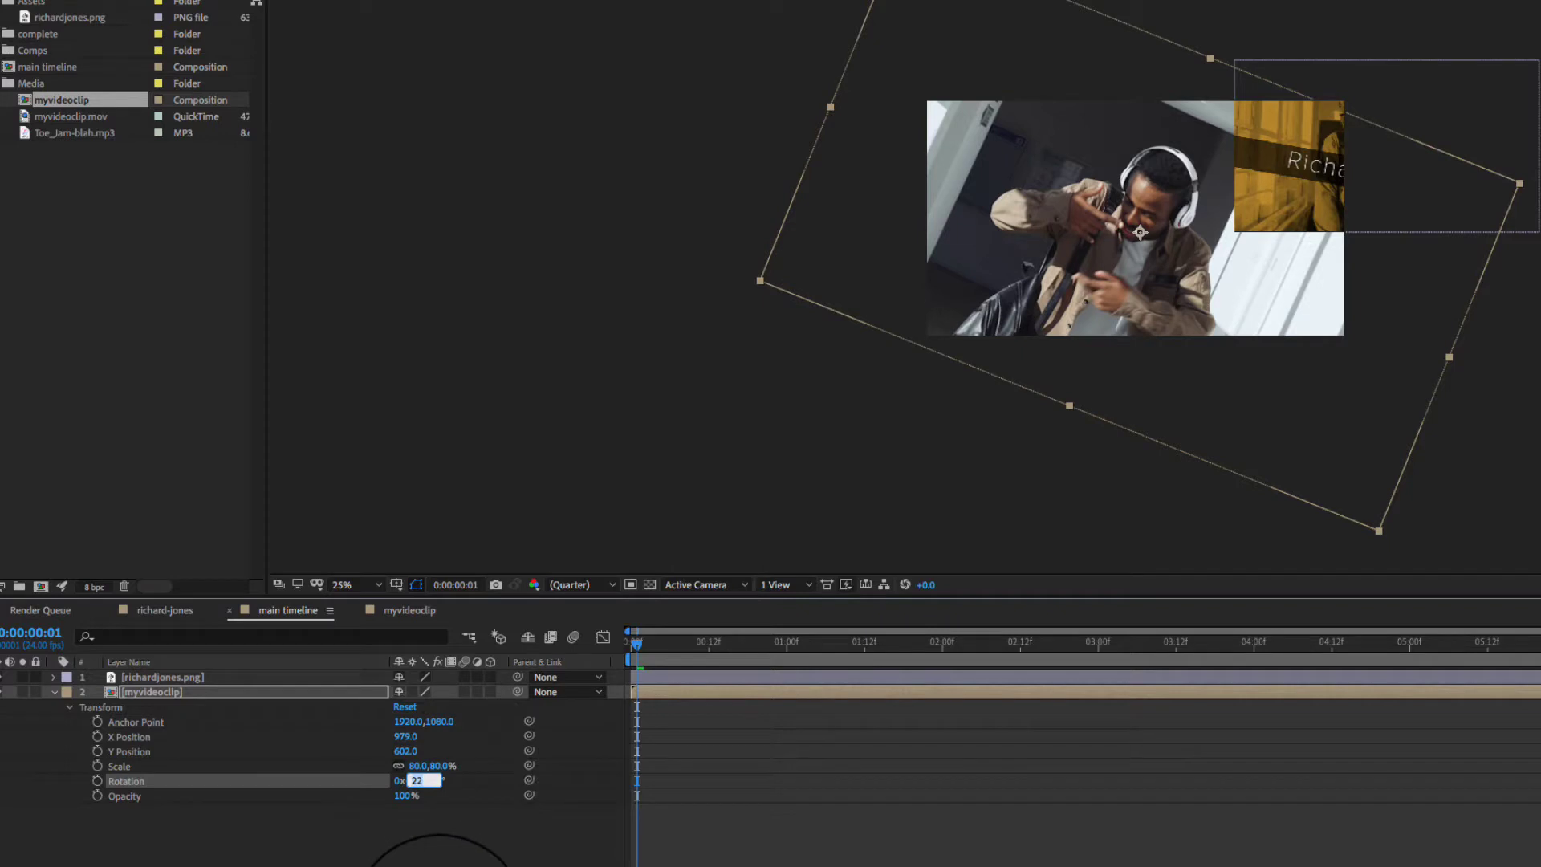
{"action": "type", "text": "45"}
{"action": "key", "text": "Return"}
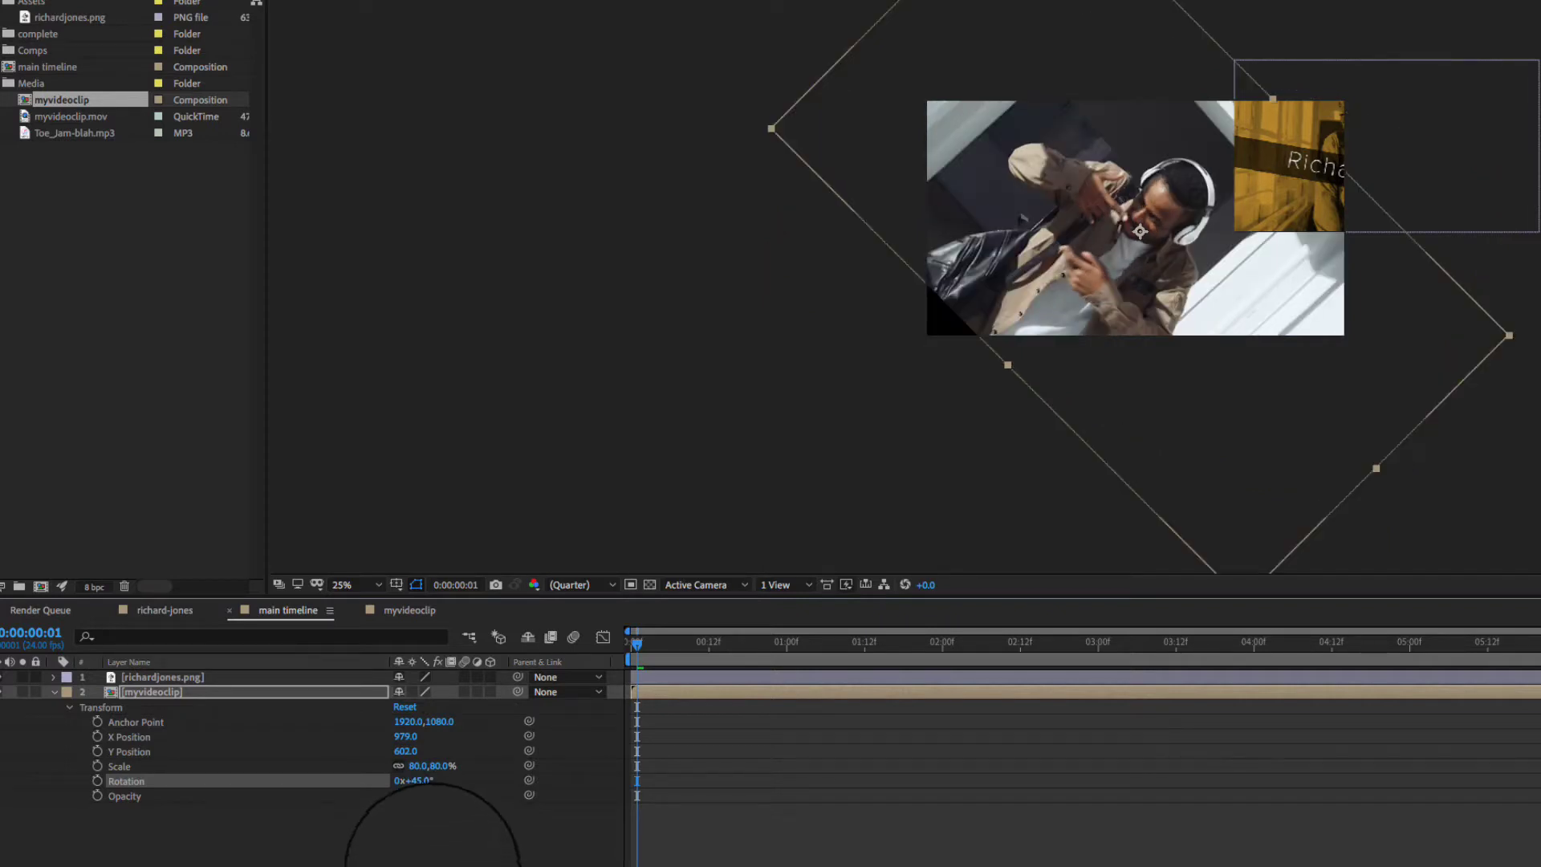
{"action": "left_click", "coordinate": [417, 780]}
{"action": "type", "text": "-"}
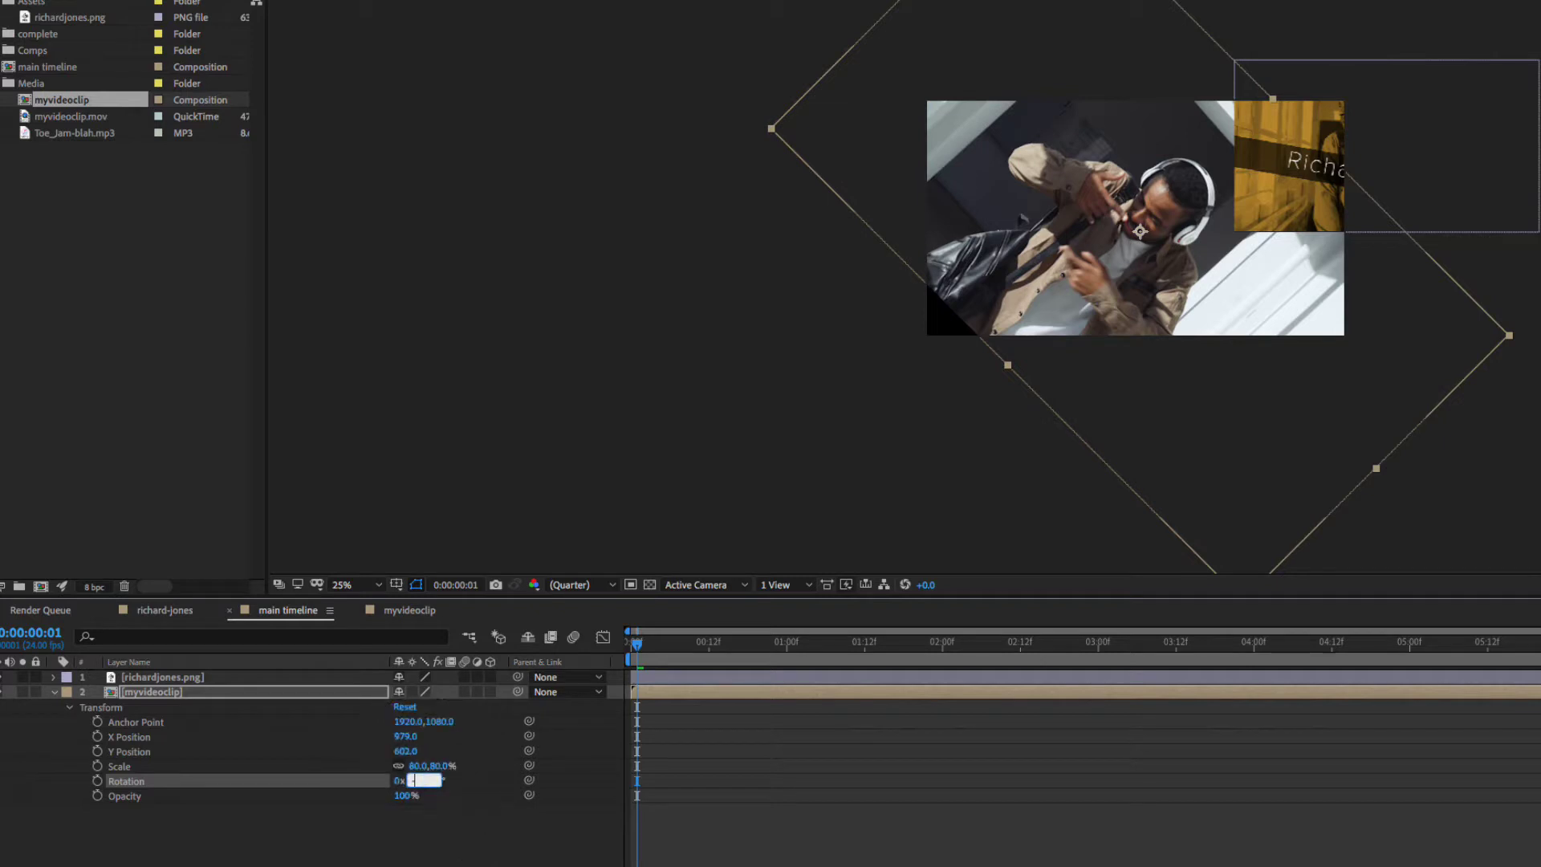
{"action": "type", "text": "45"}
{"action": "key", "text": "Return"}
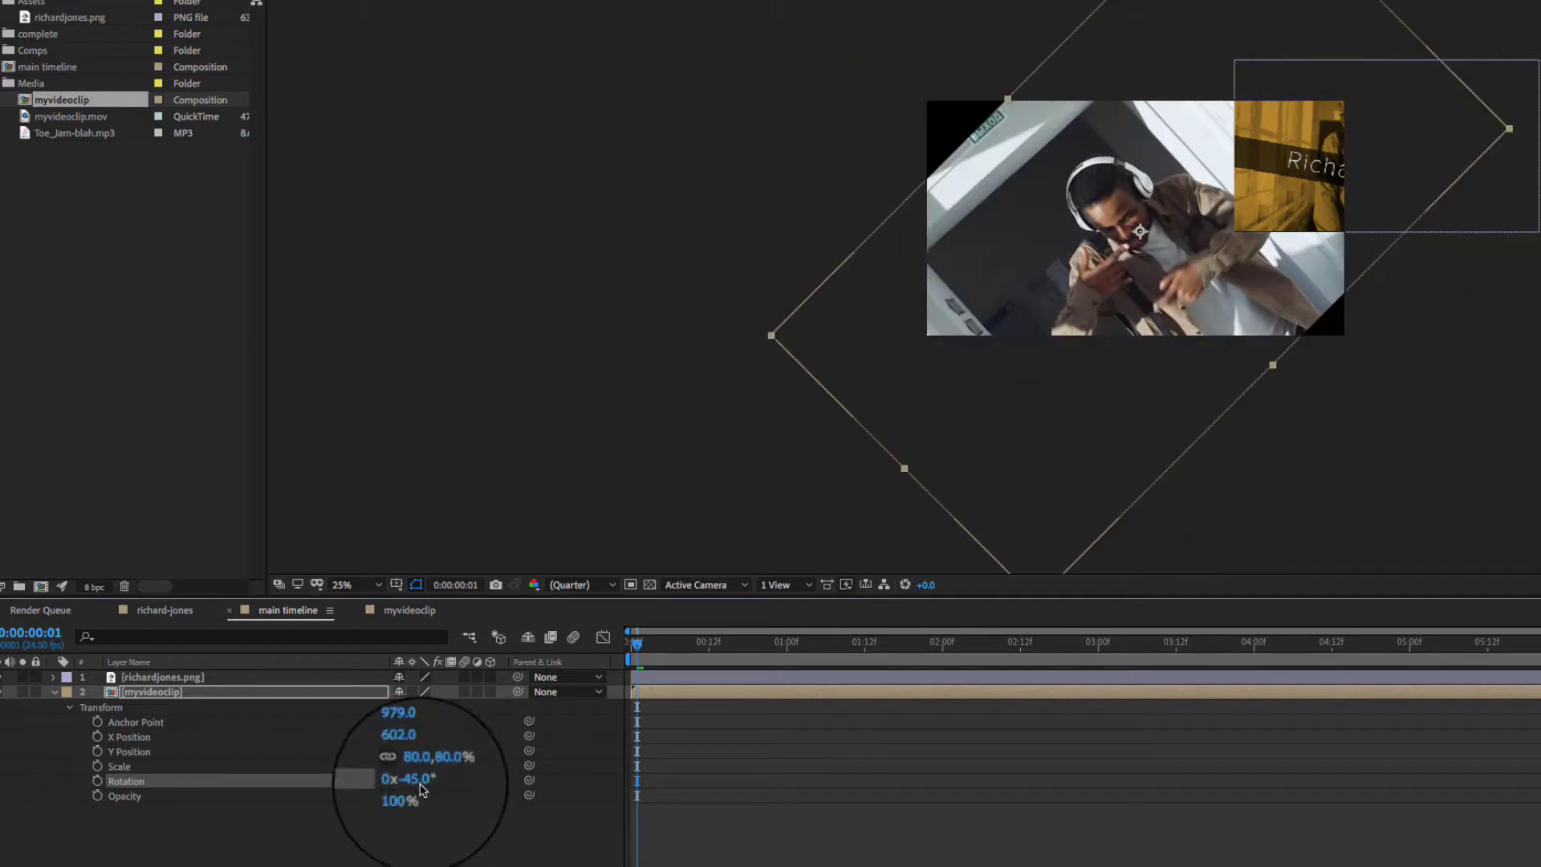
{"action": "mouse_move", "coordinate": [413, 780]}
{"action": "left_mouse_down"}
{"action": "mouse_move", "coordinate": [372, 781]}
{"action": "mouse_move", "coordinate": [481, 781]}
{"action": "mouse_move", "coordinate": [443, 783]}
{"action": "left_mouse_up"}
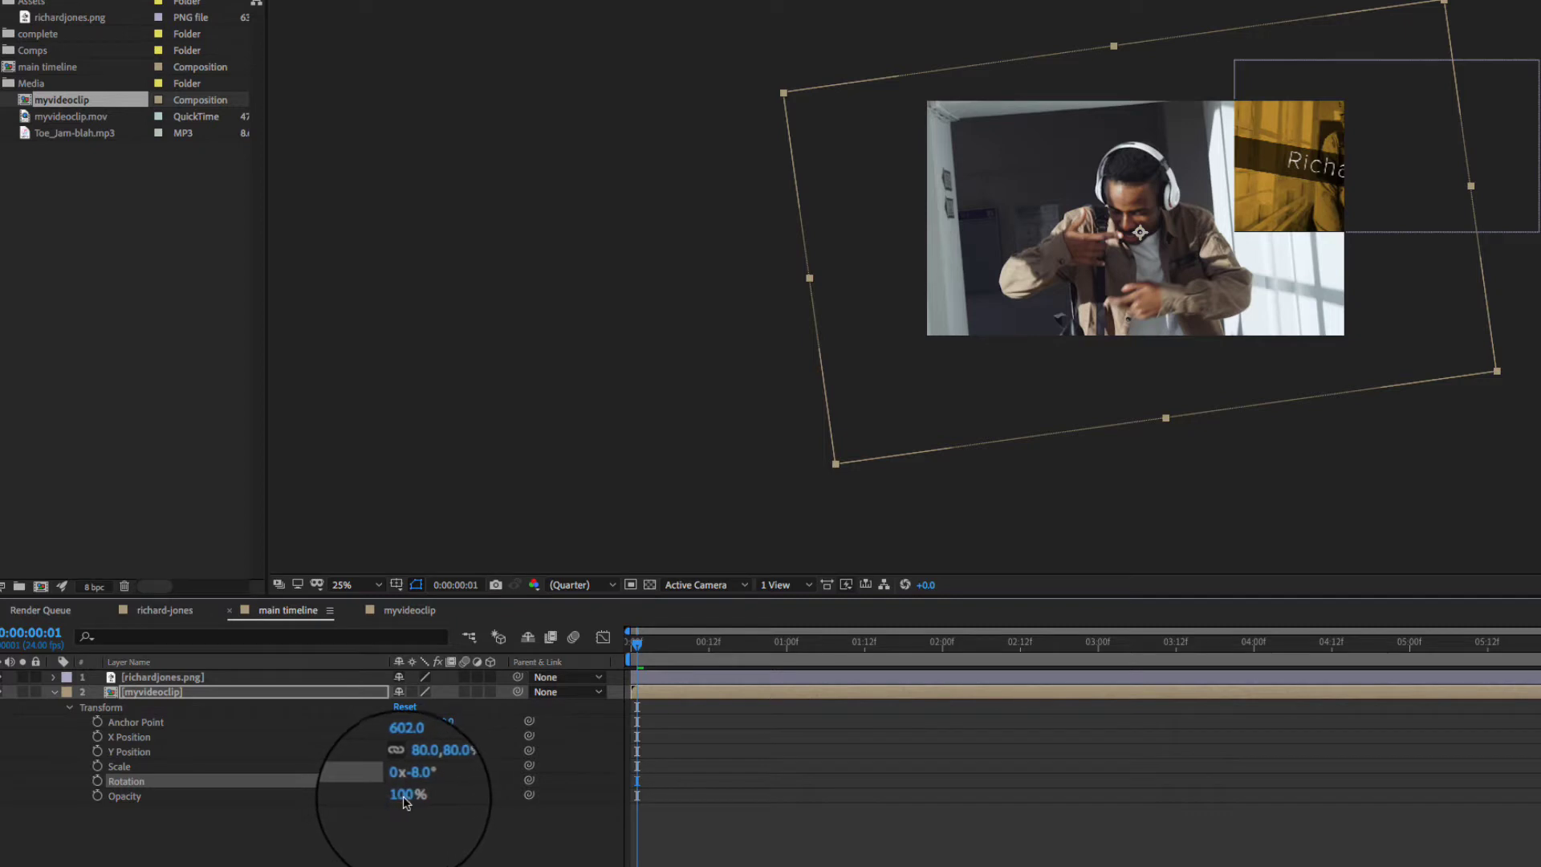
{"action": "left_click_drag", "start_coordinate": [393, 800], "coordinate": [431, 796]}
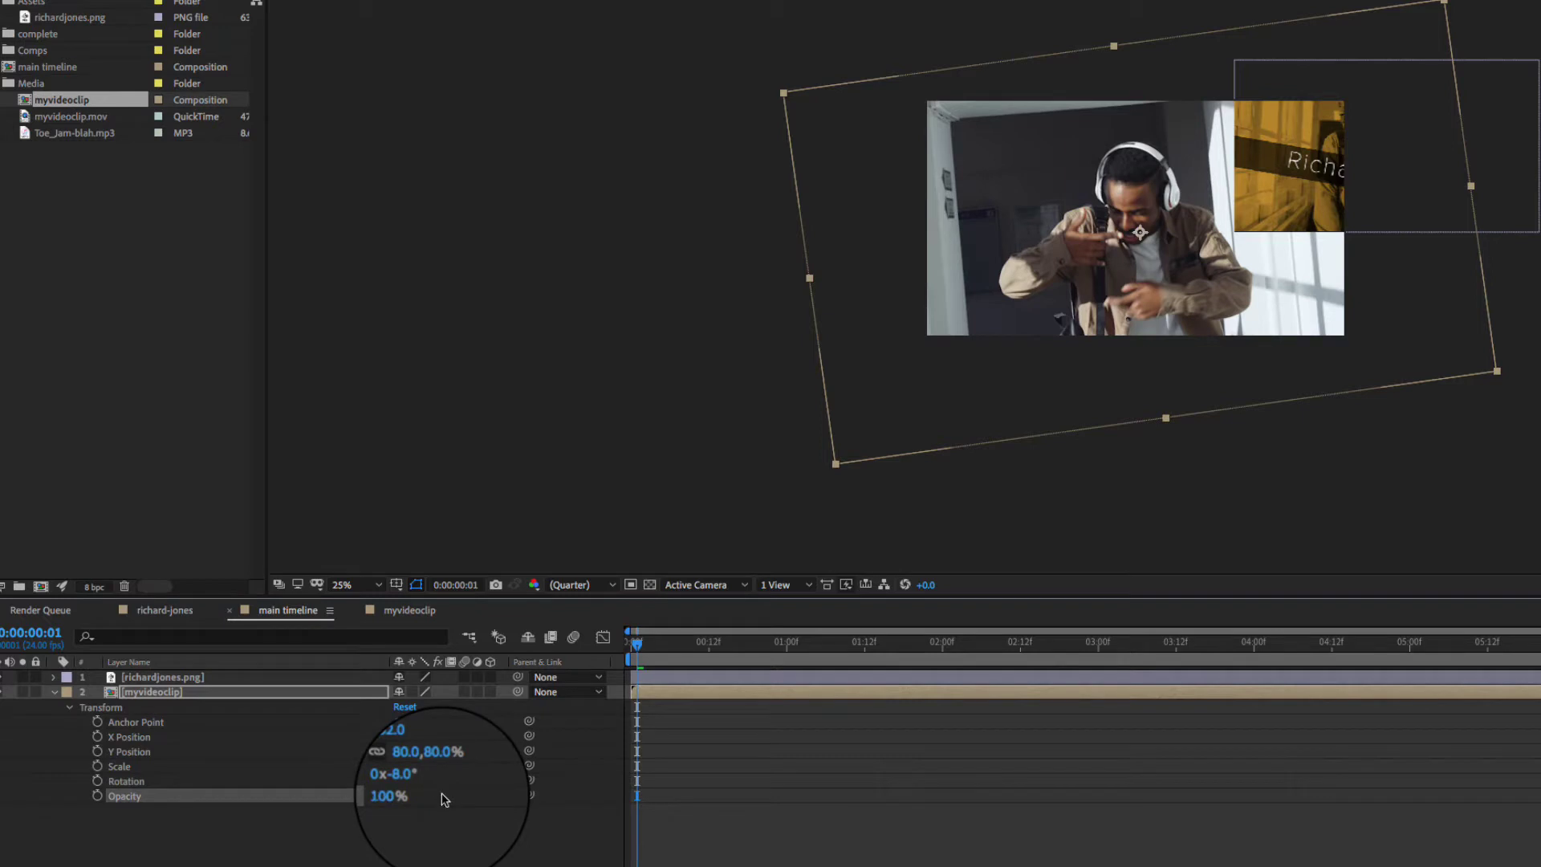
- Show Position, Rotation, Scale and Opacity one at a time with P, R, S, T, then return Rotation to 0x+0.0°
{"action": "left_click", "coordinate": [54, 692]}
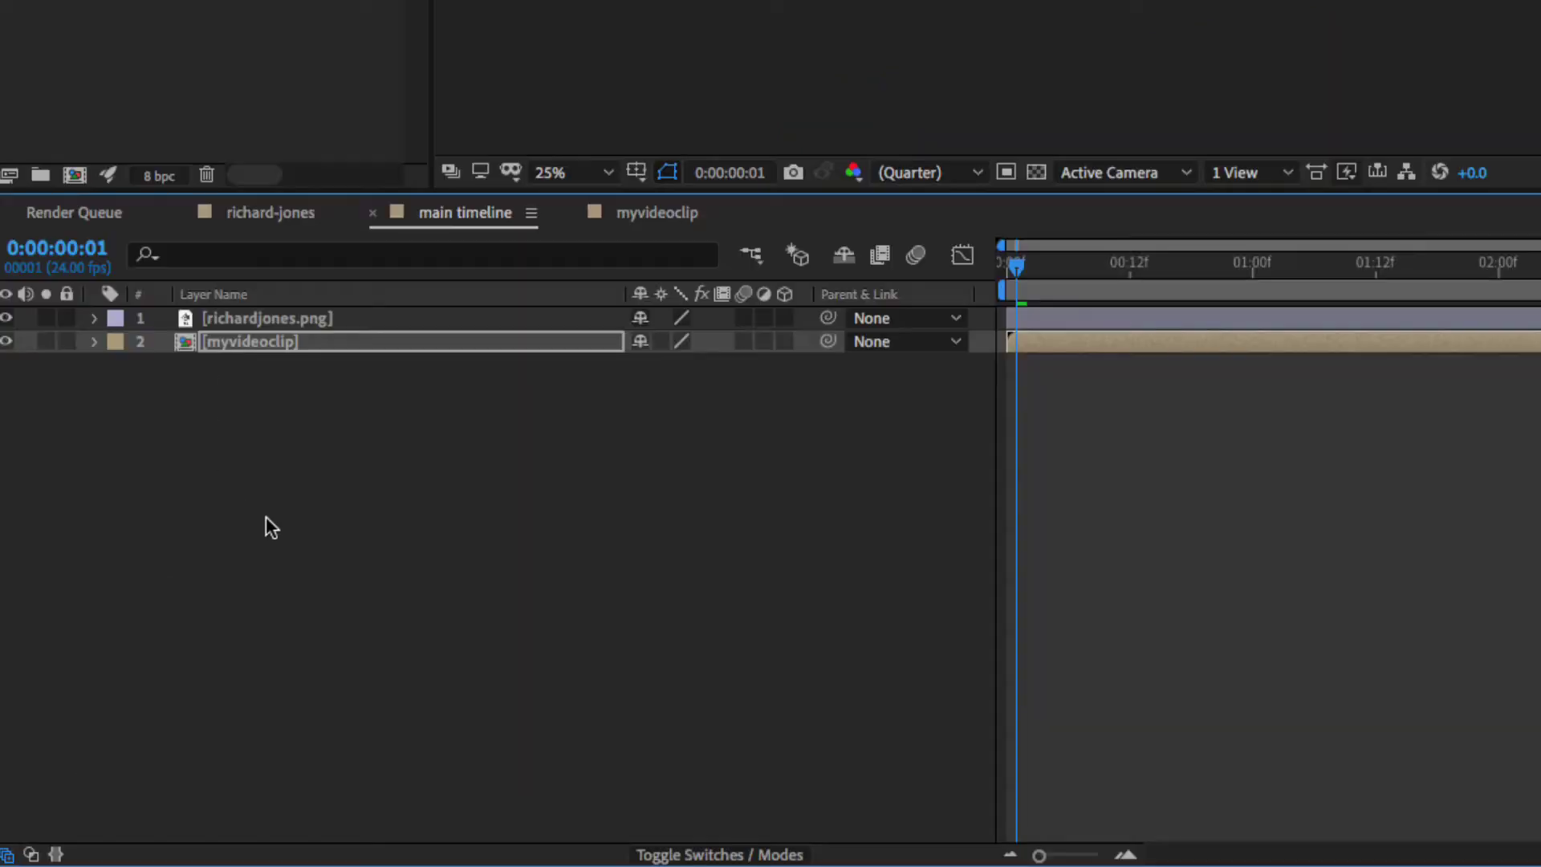
{"action": "key", "text": "p"}
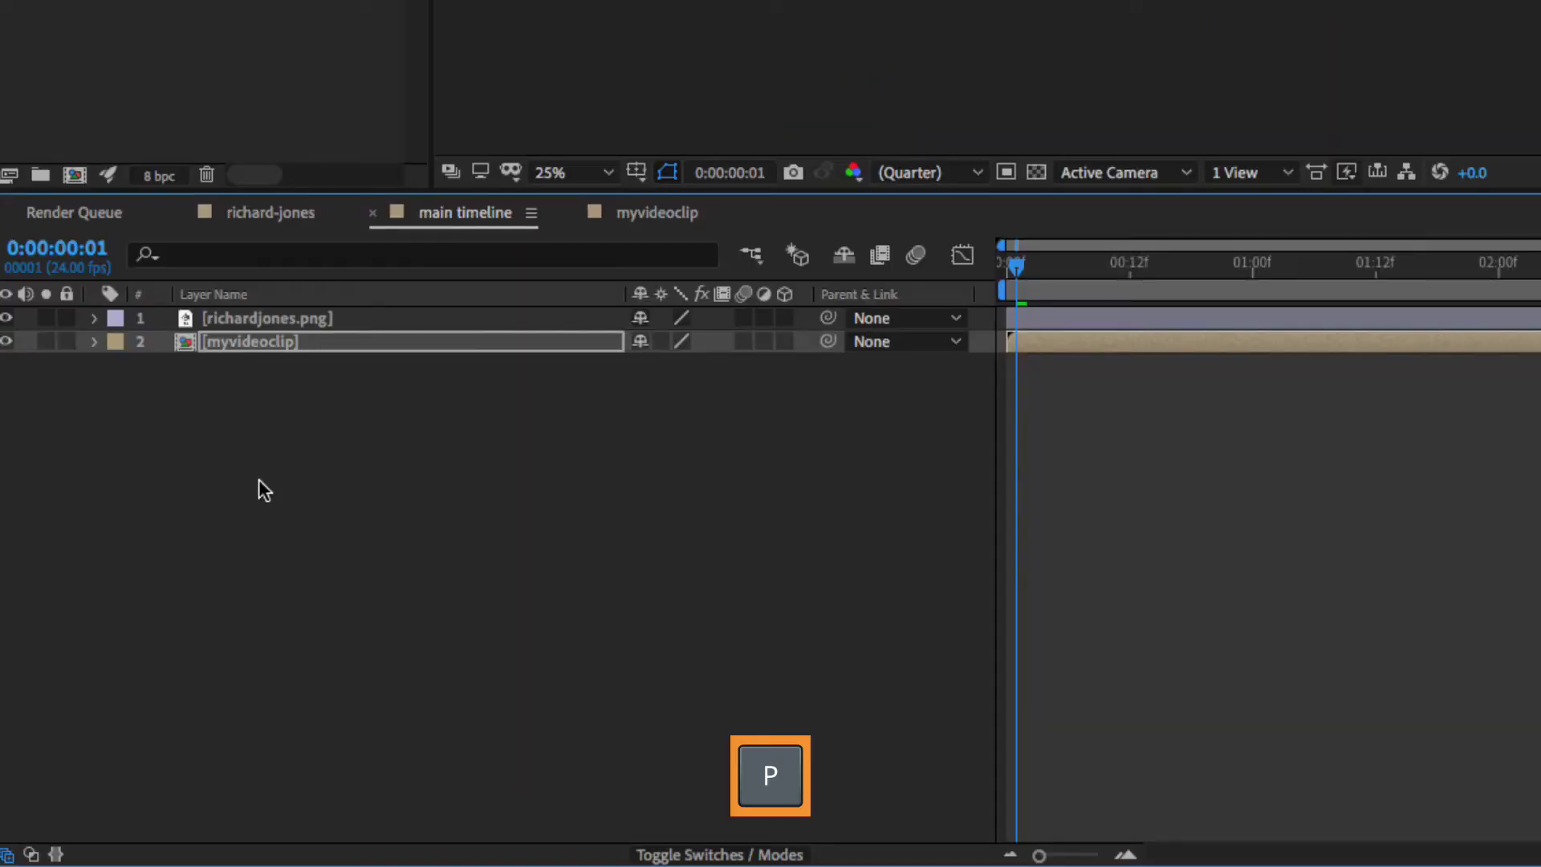
{"action": "key", "text": "p"}
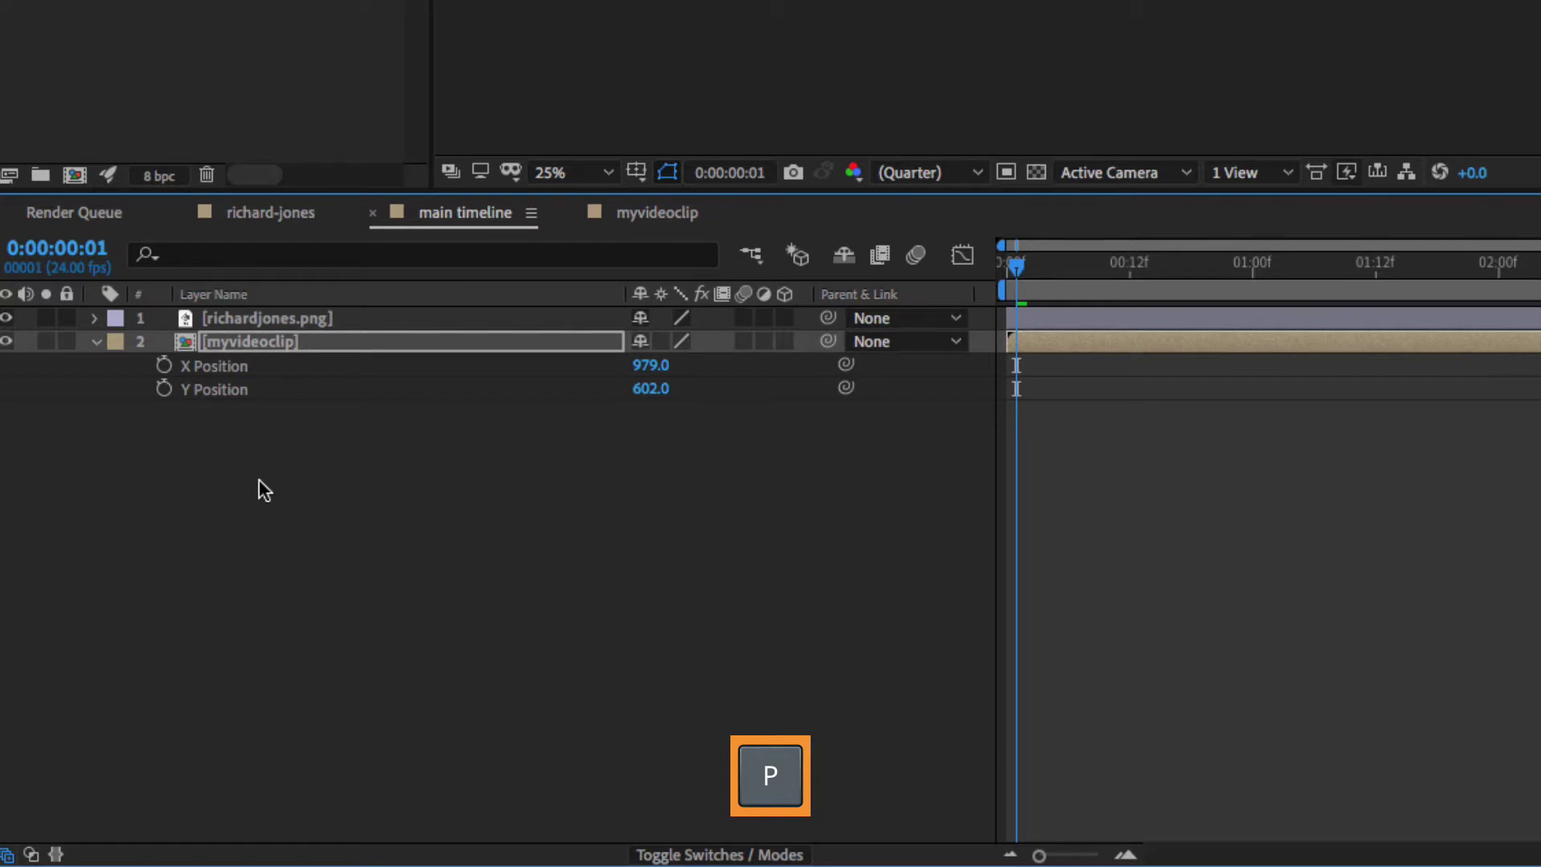
{"action": "key", "text": "r"}
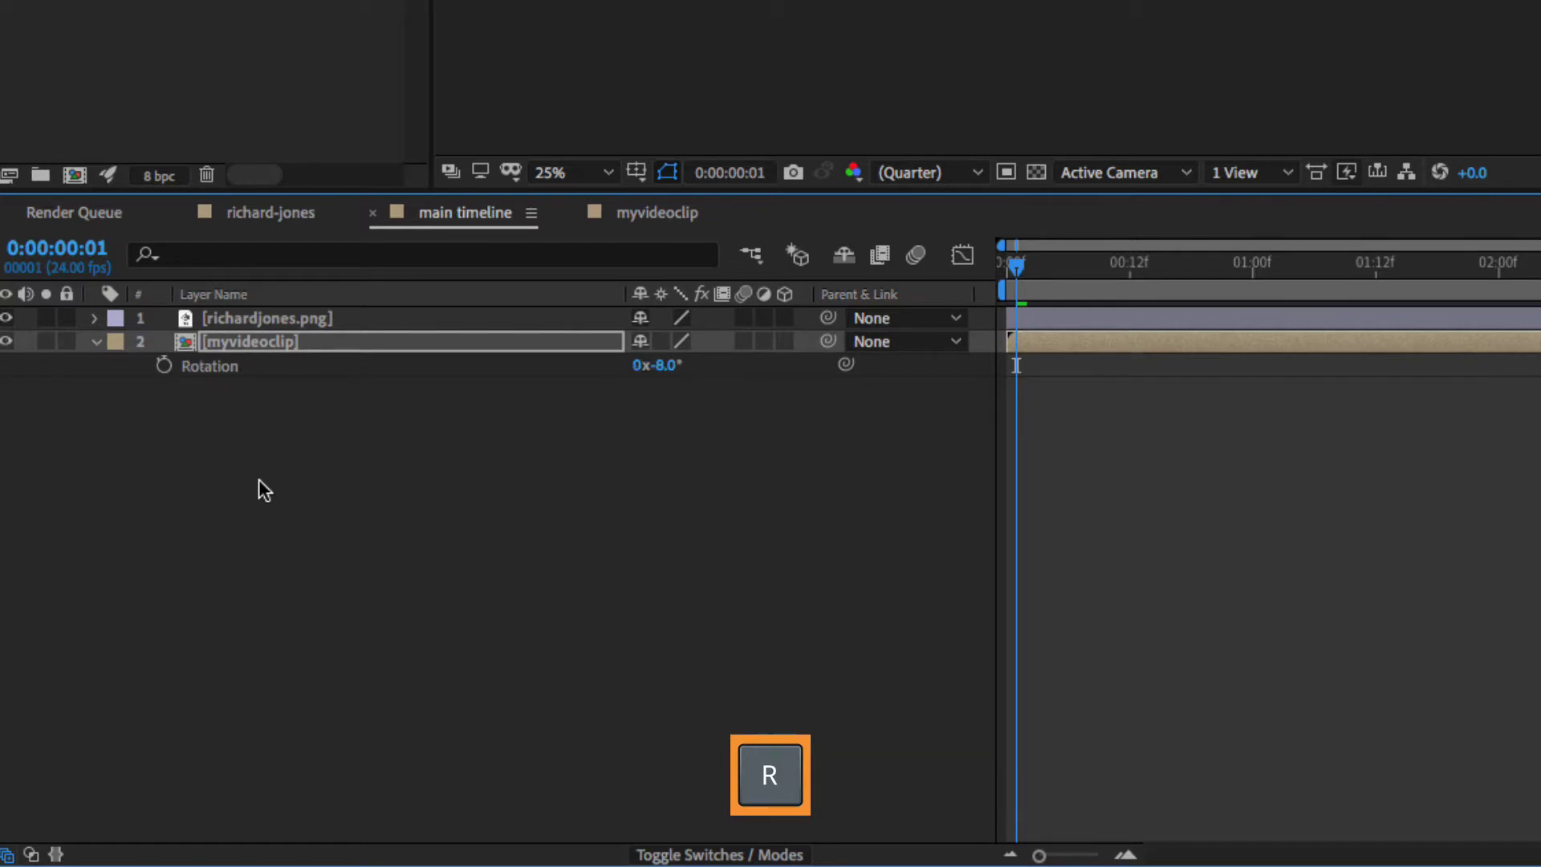
{"action": "key", "text": "s"}
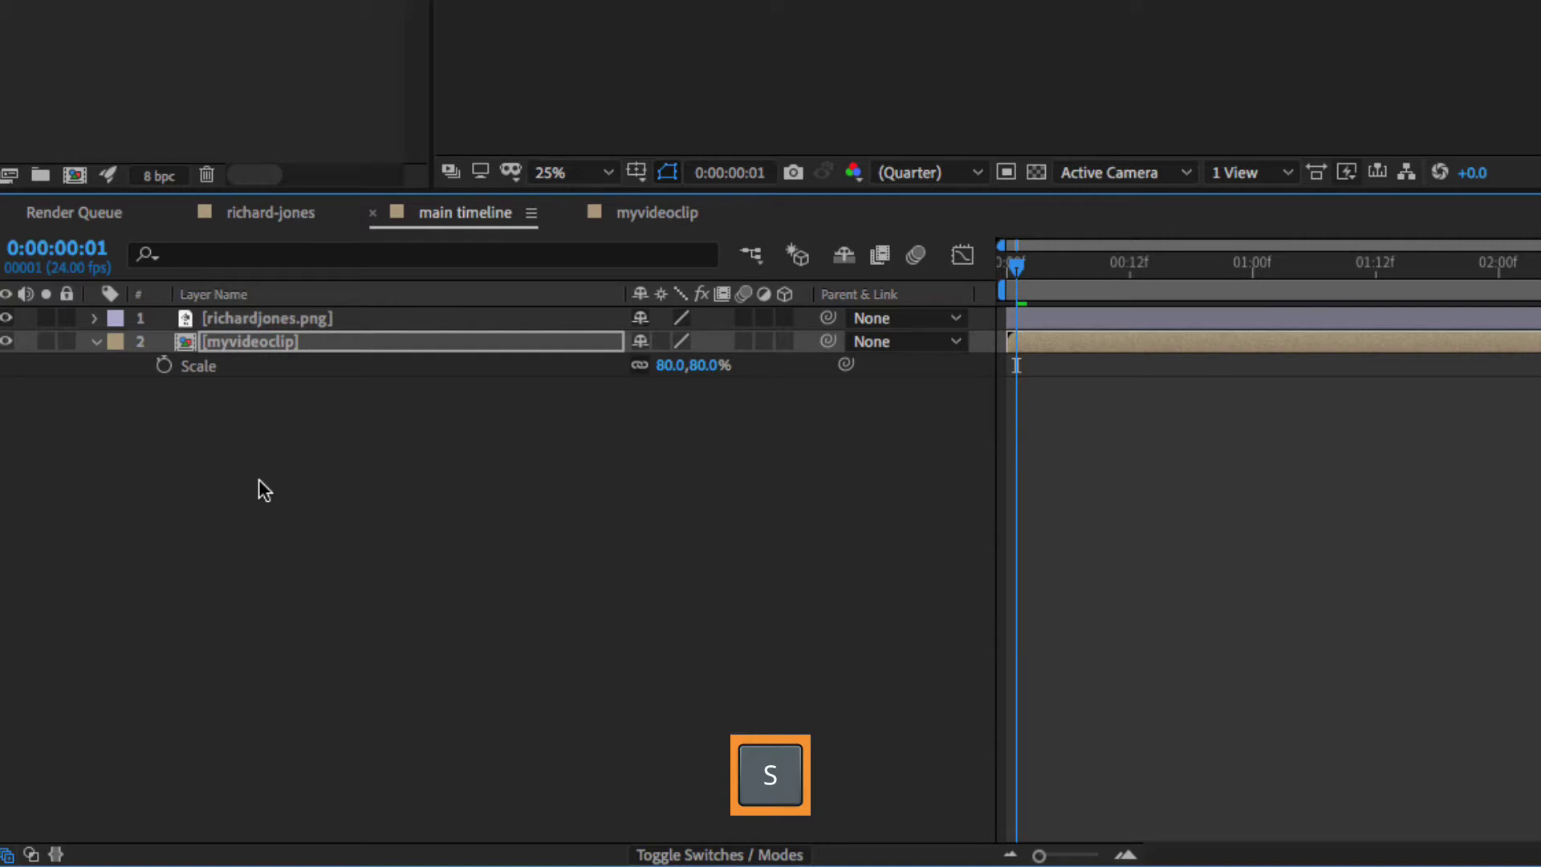
{"action": "key", "text": "t"}
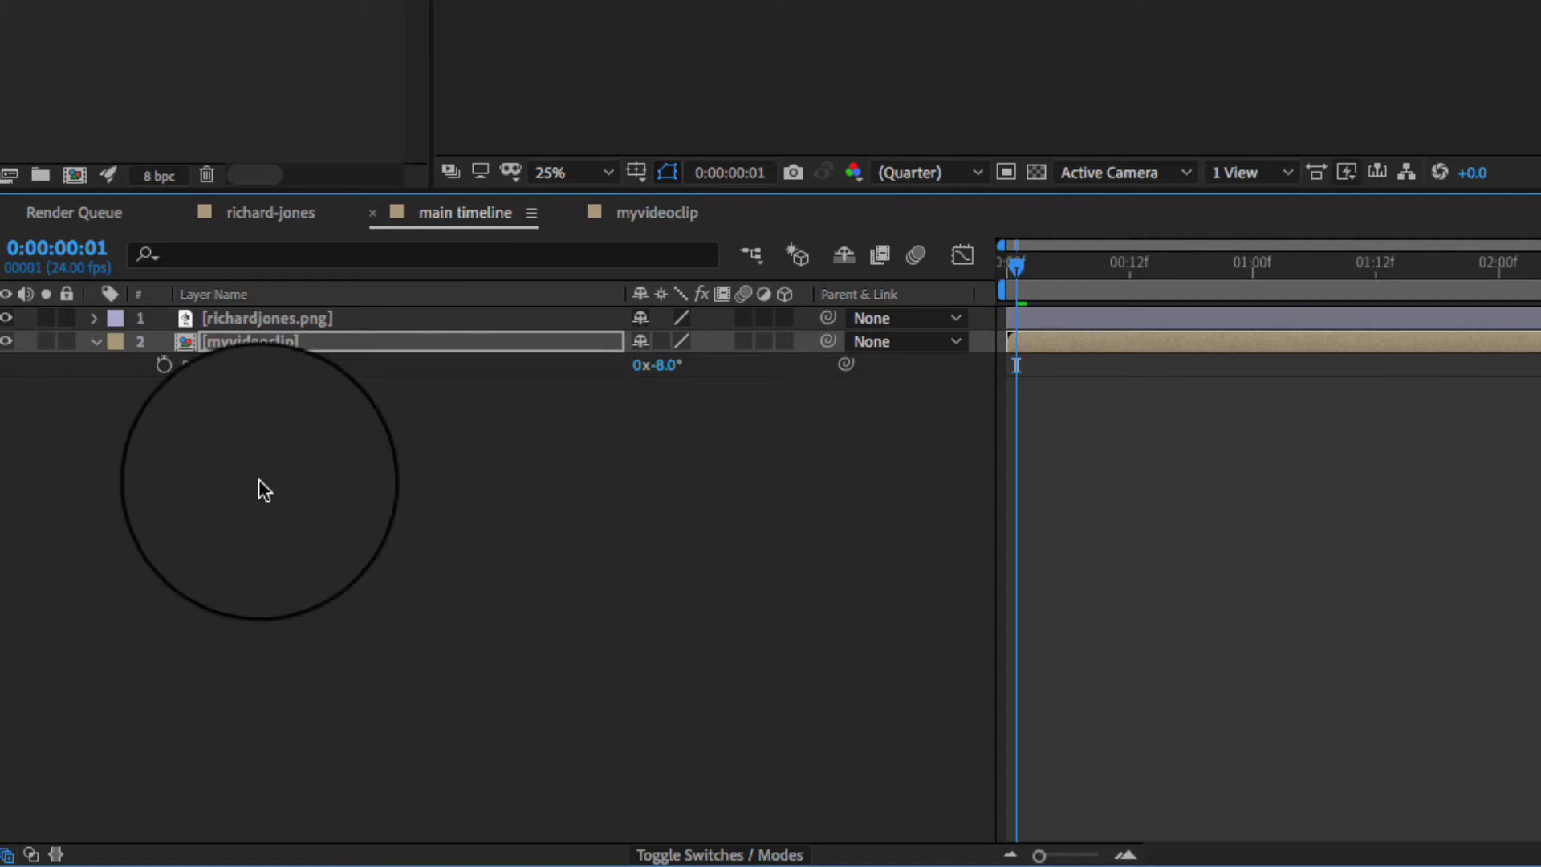
{"action": "key", "text": "r"}
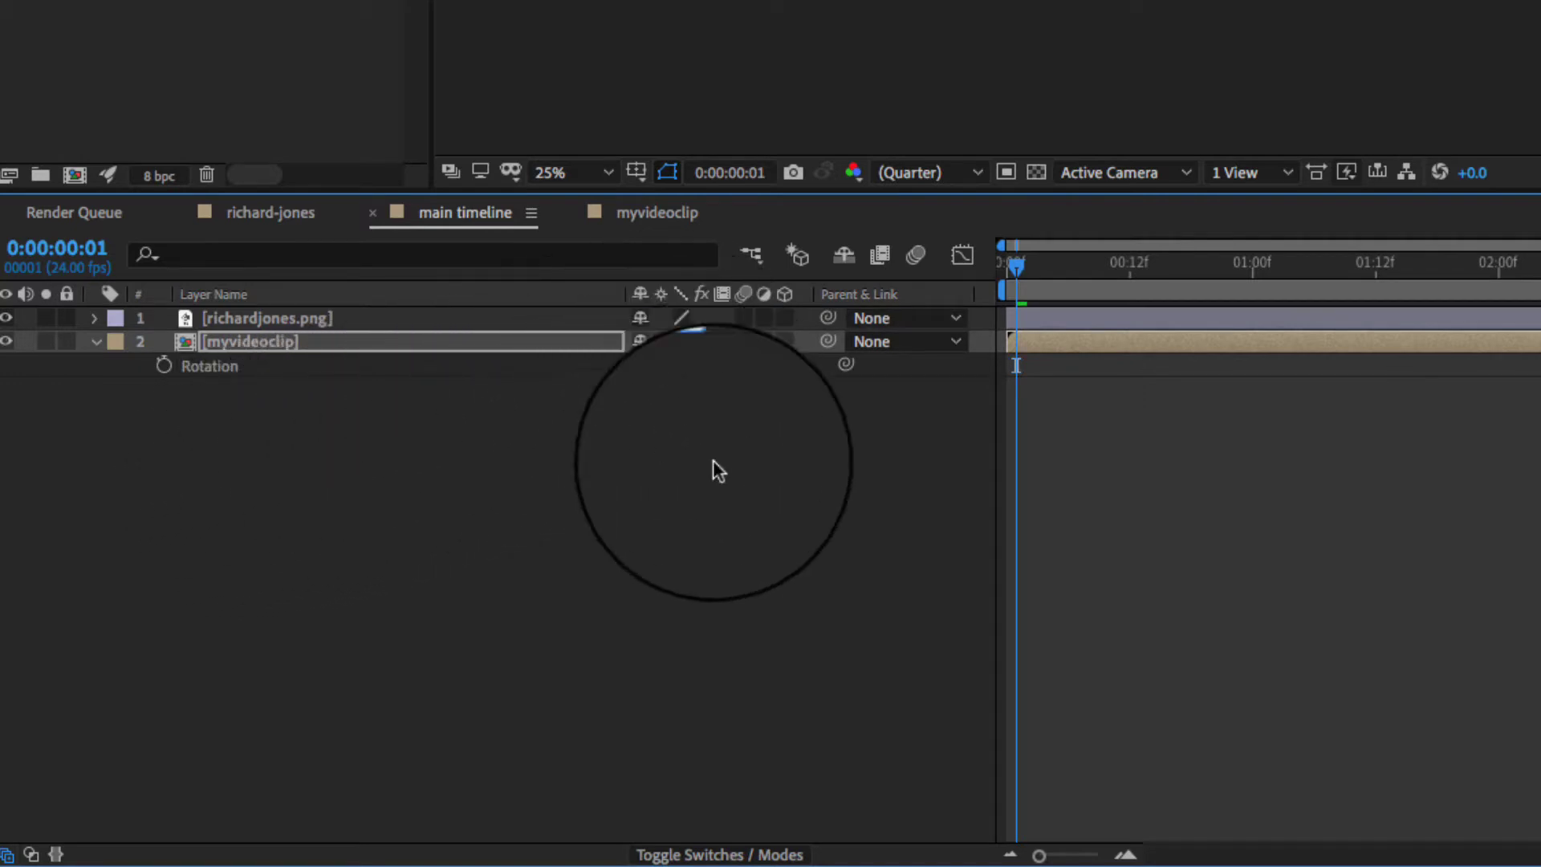
{"action": "key", "text": "ctrl+z"}
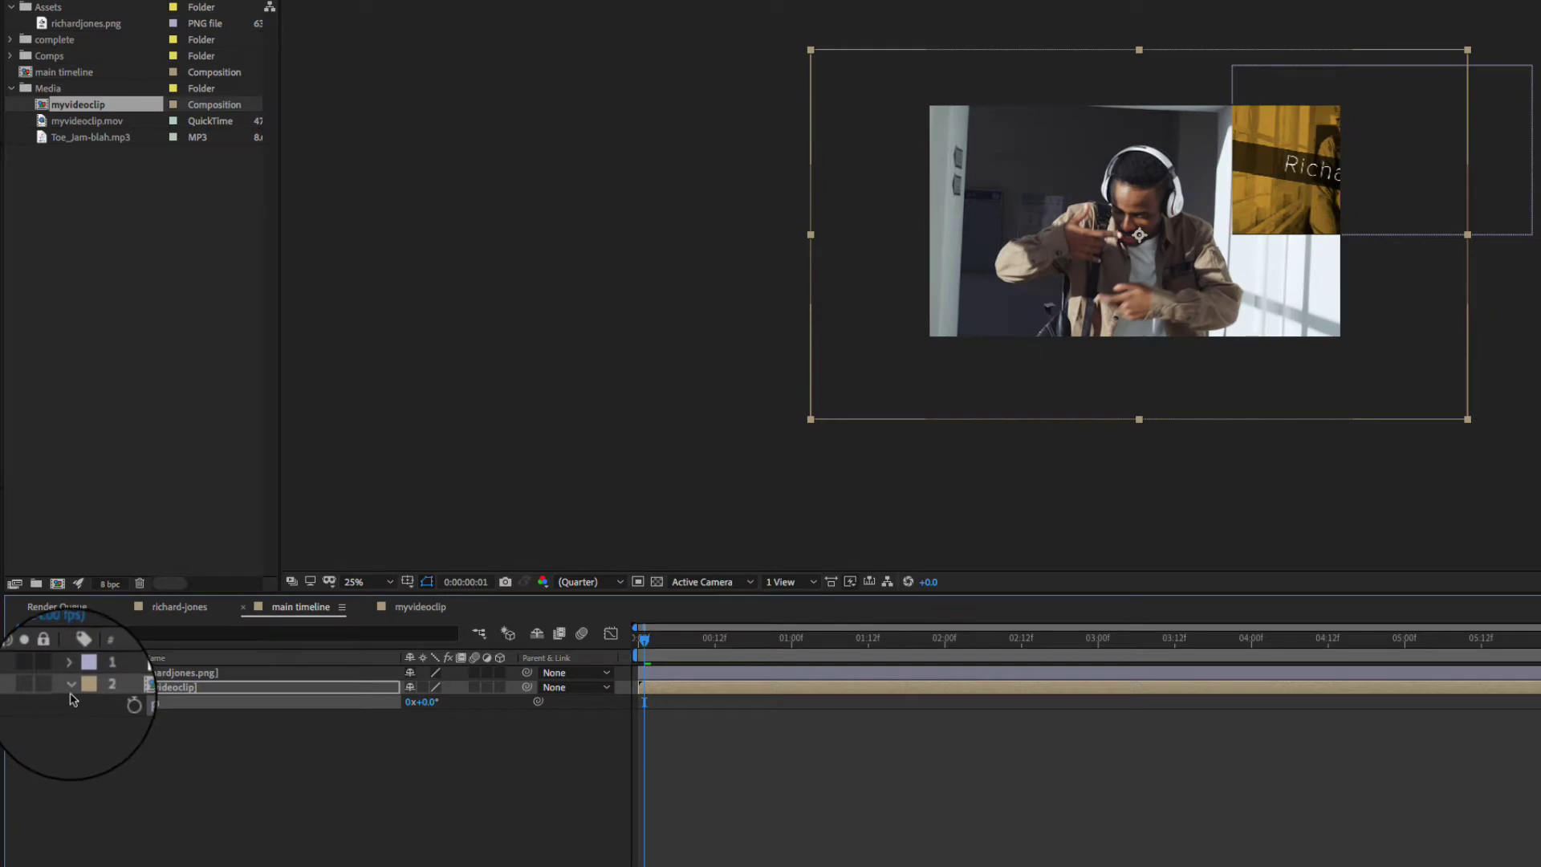
- Reset myvideoclip's Transform to X 960, Y 540, Scale 100%, then show only Position and Scale
{"action": "left_click", "coordinate": [71, 686]}
{"action": "left_click", "coordinate": [71, 686]}
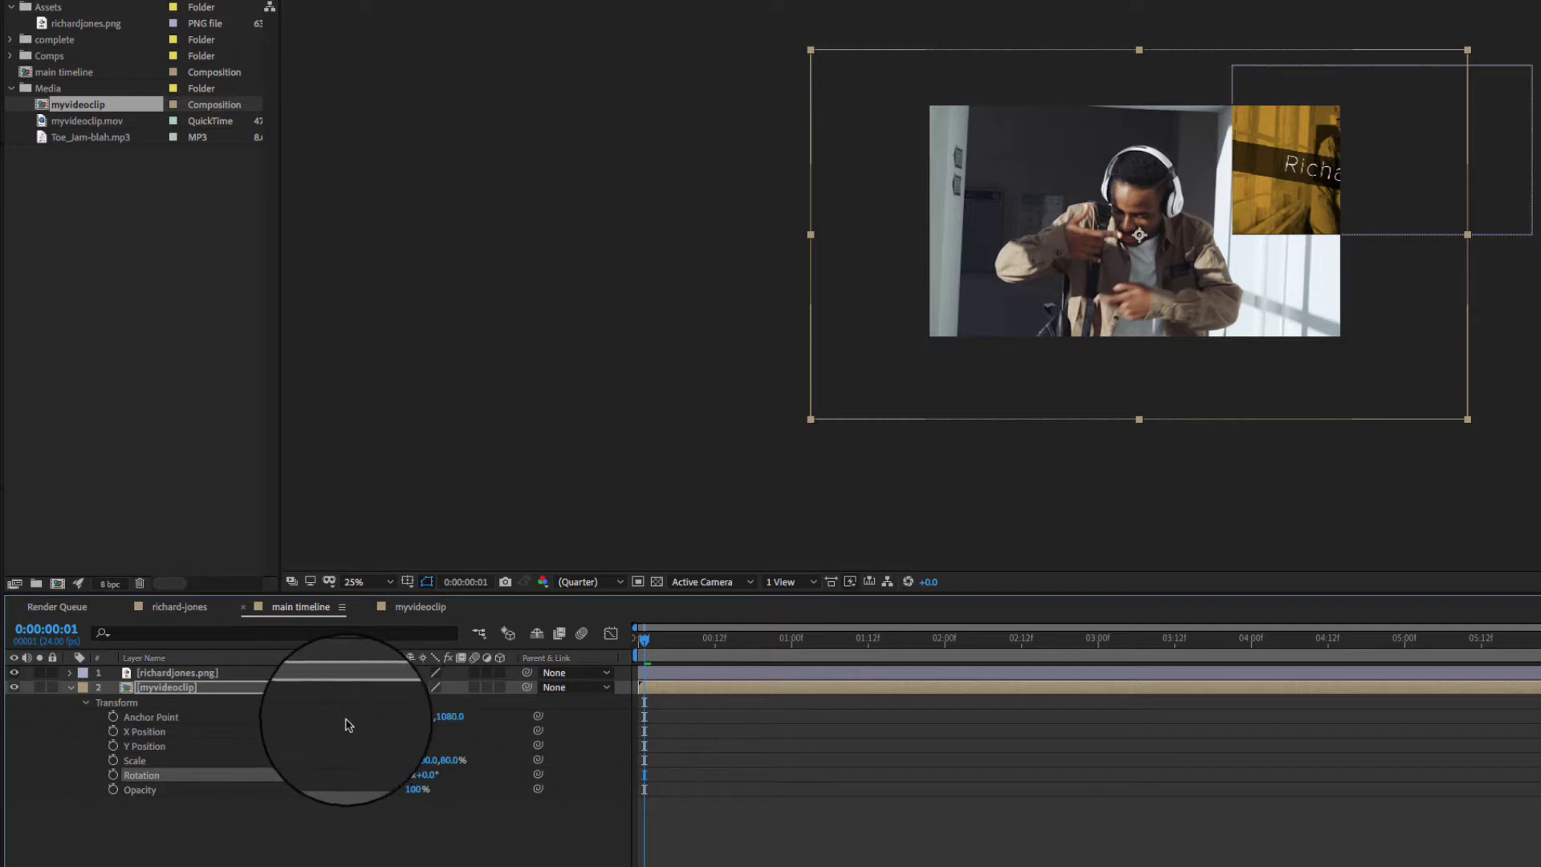
{"action": "left_click", "coordinate": [86, 703]}
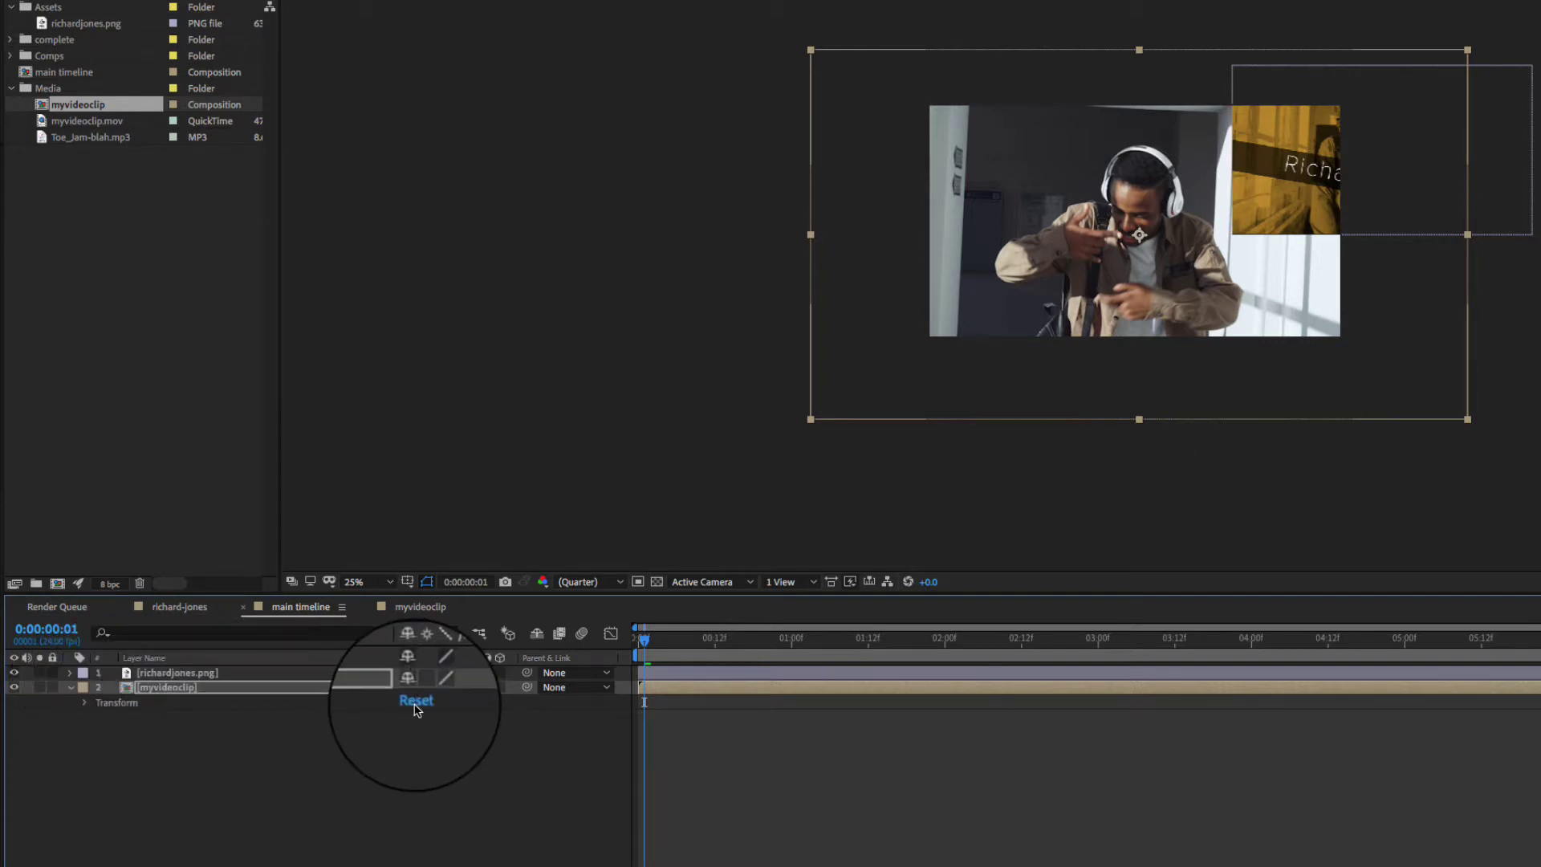
{"action": "left_click", "coordinate": [416, 700]}
{"action": "left_click", "coordinate": [416, 701]}
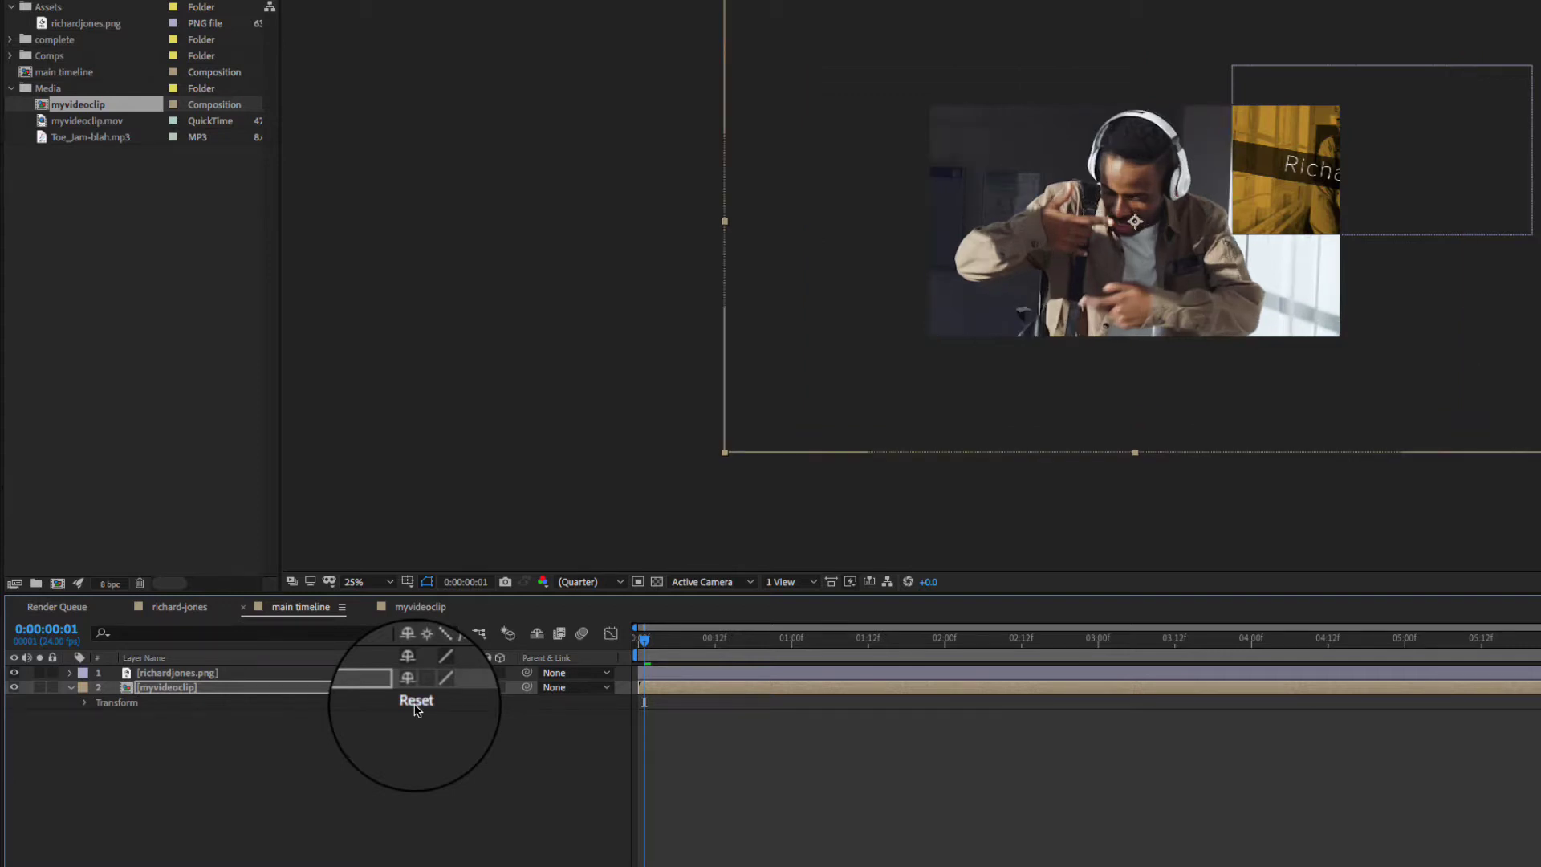
{"action": "key", "text": "p"}
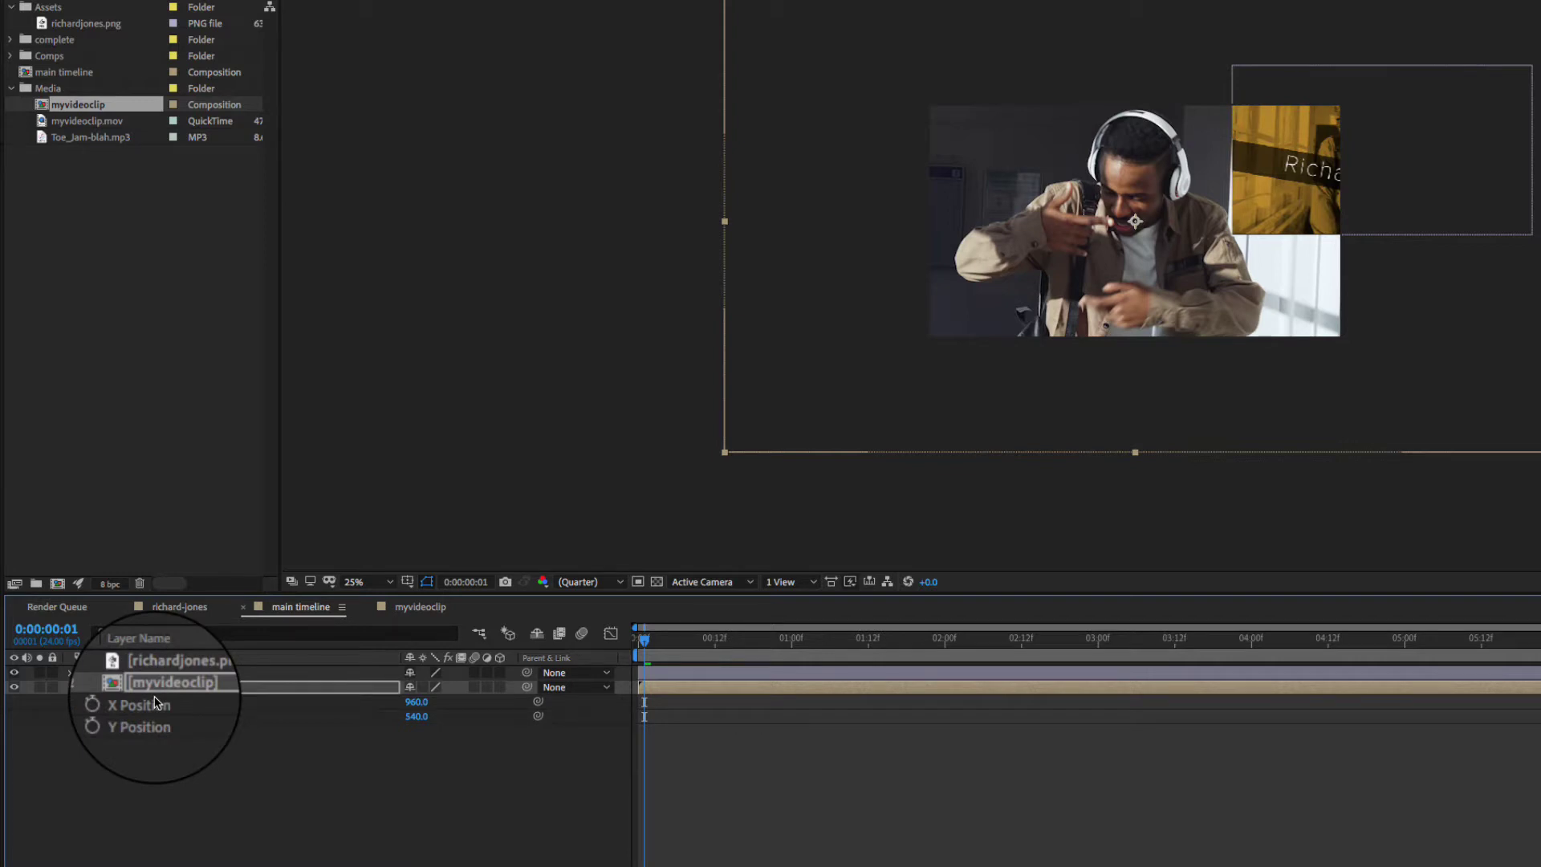
{"action": "key", "text": "shift+s"}
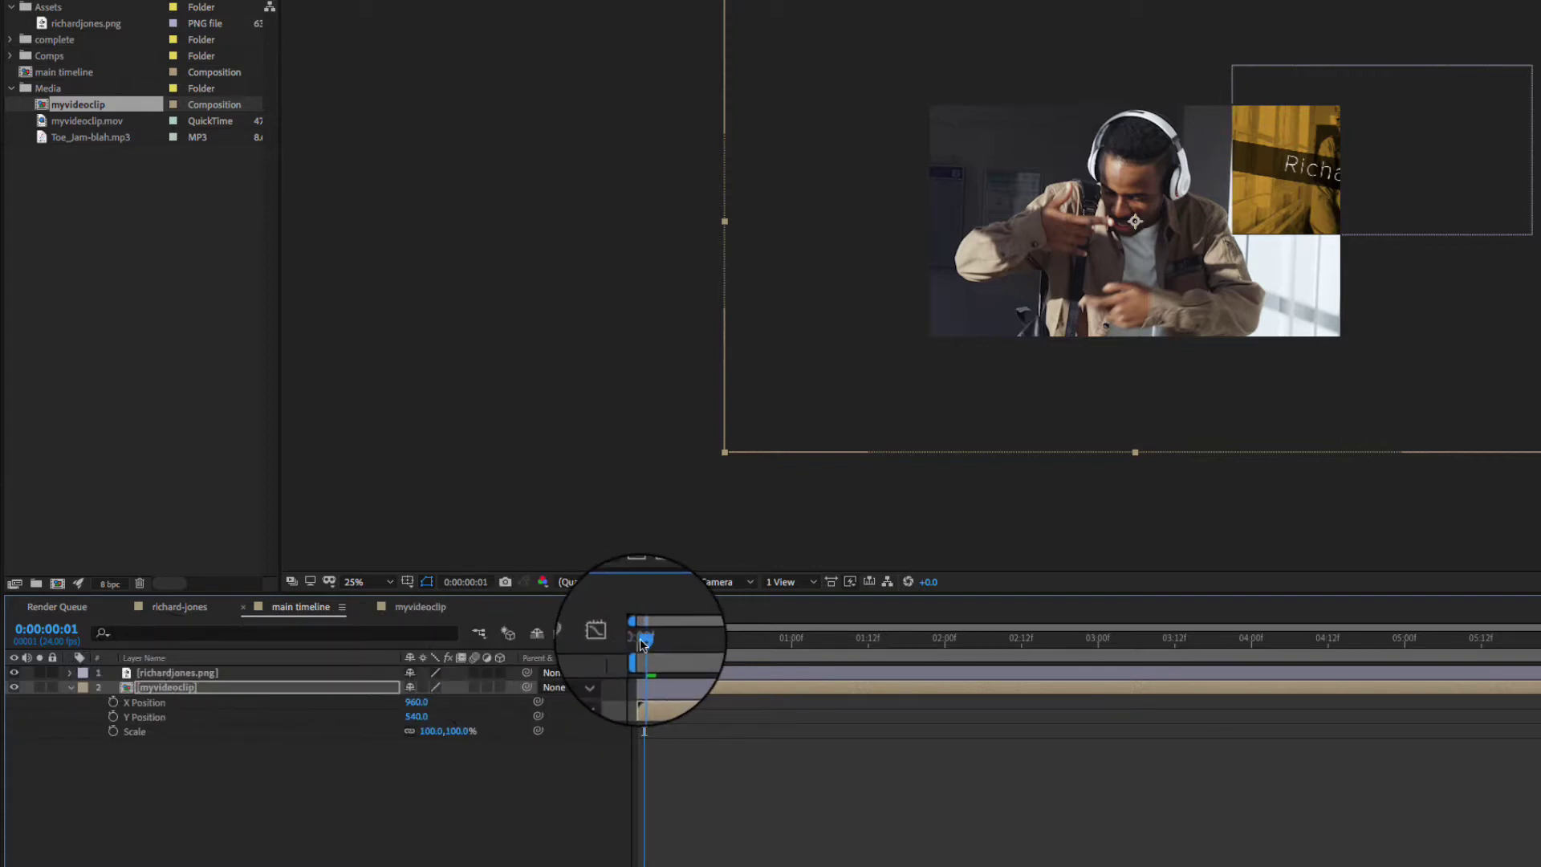
- Scale myvideoclip down to 58% near the half-second mark
{"action": "left_click_drag", "start_coordinate": [643, 638], "coordinate": [714, 647]}
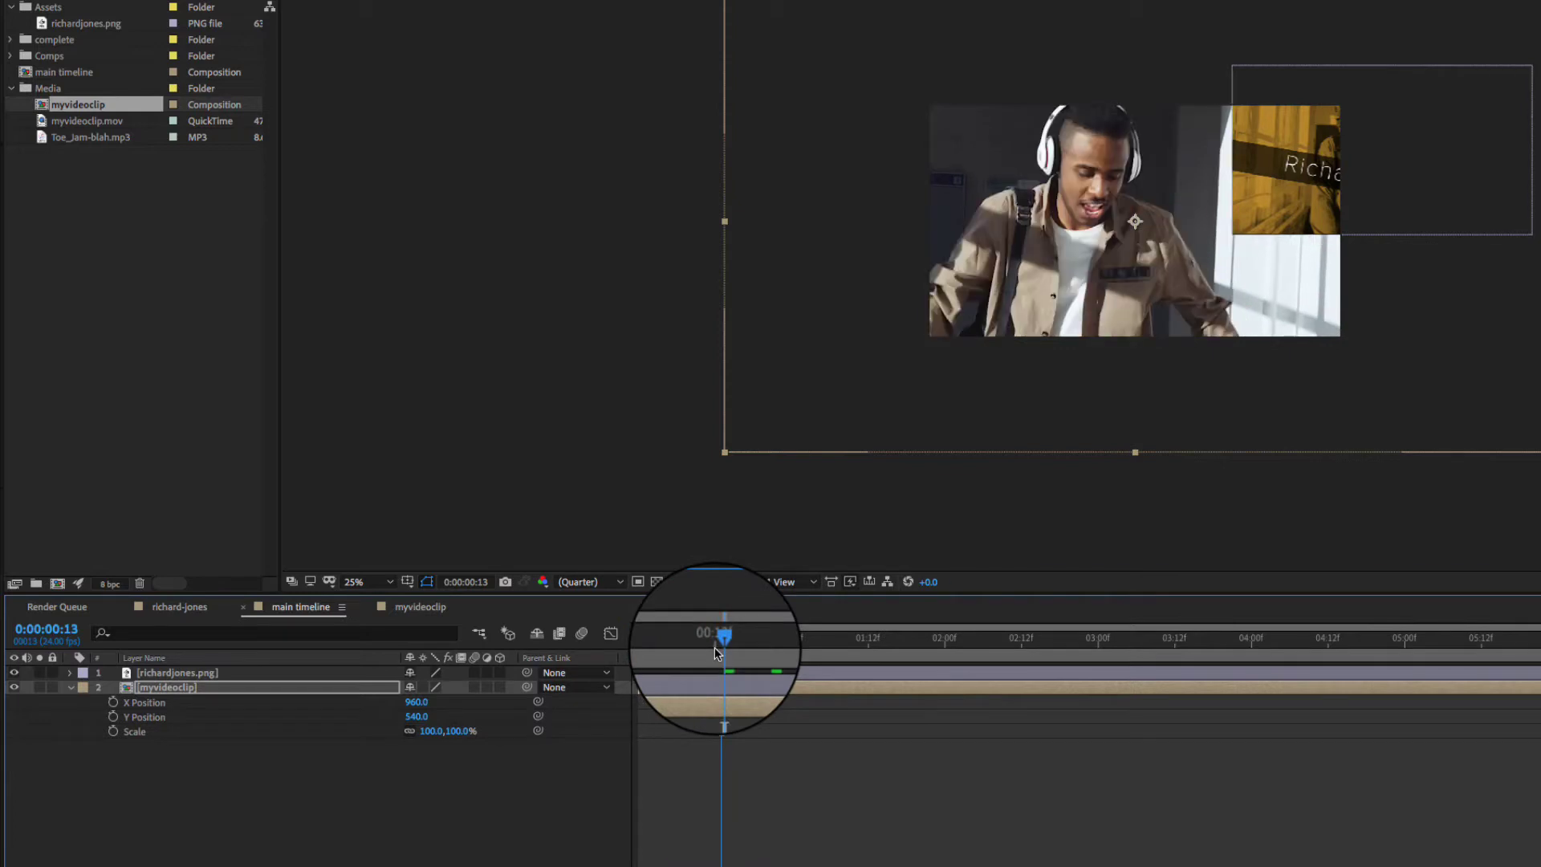
{"action": "left_click_drag", "start_coordinate": [434, 735], "coordinate": [406, 739]}
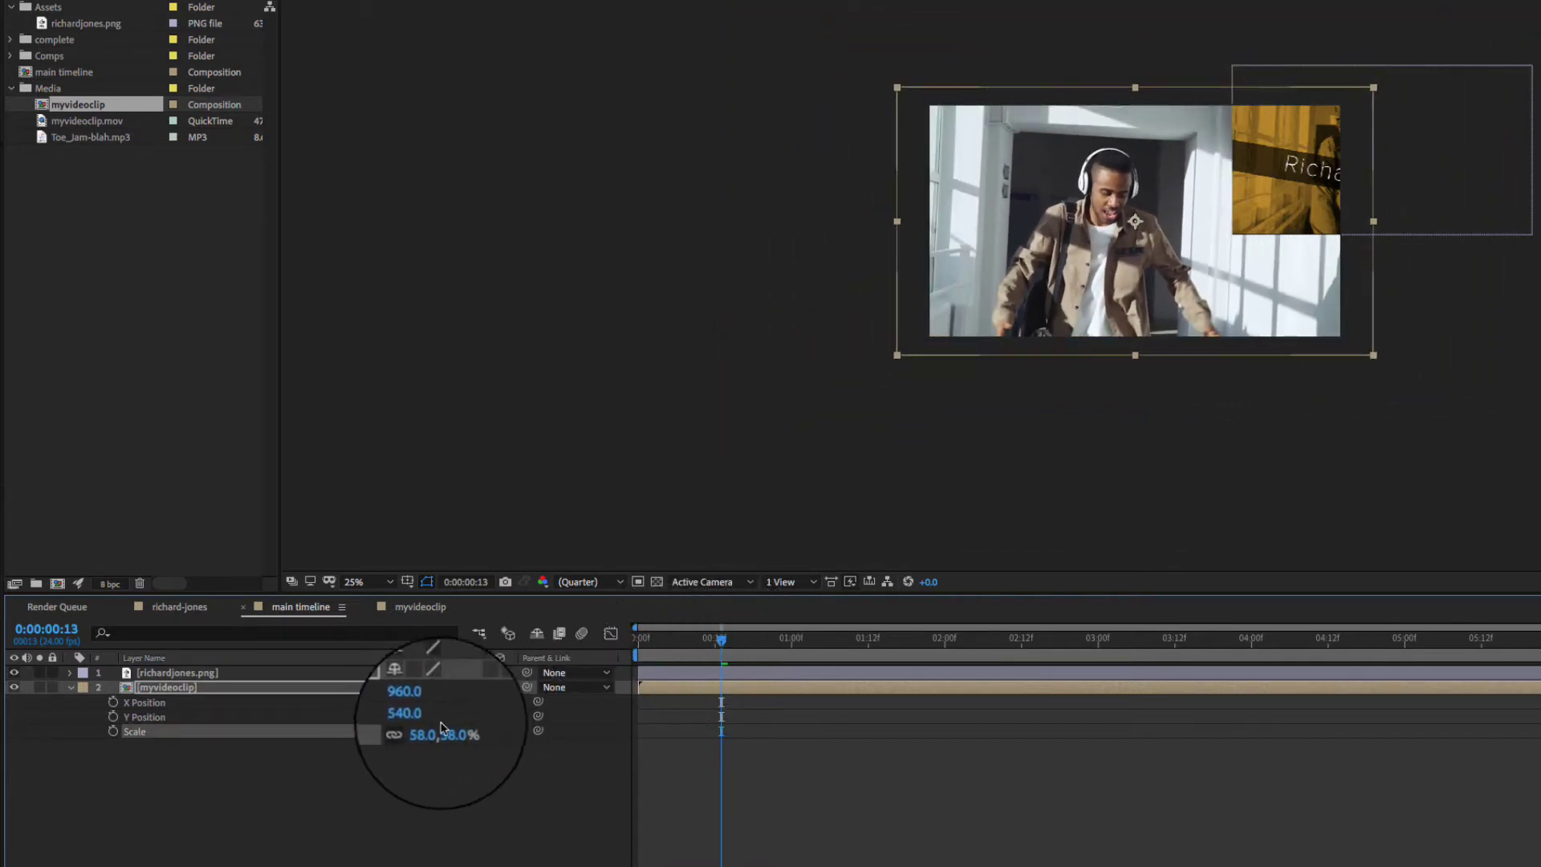
{"action": "left_click_drag", "start_coordinate": [713, 638], "coordinate": [638, 640]}
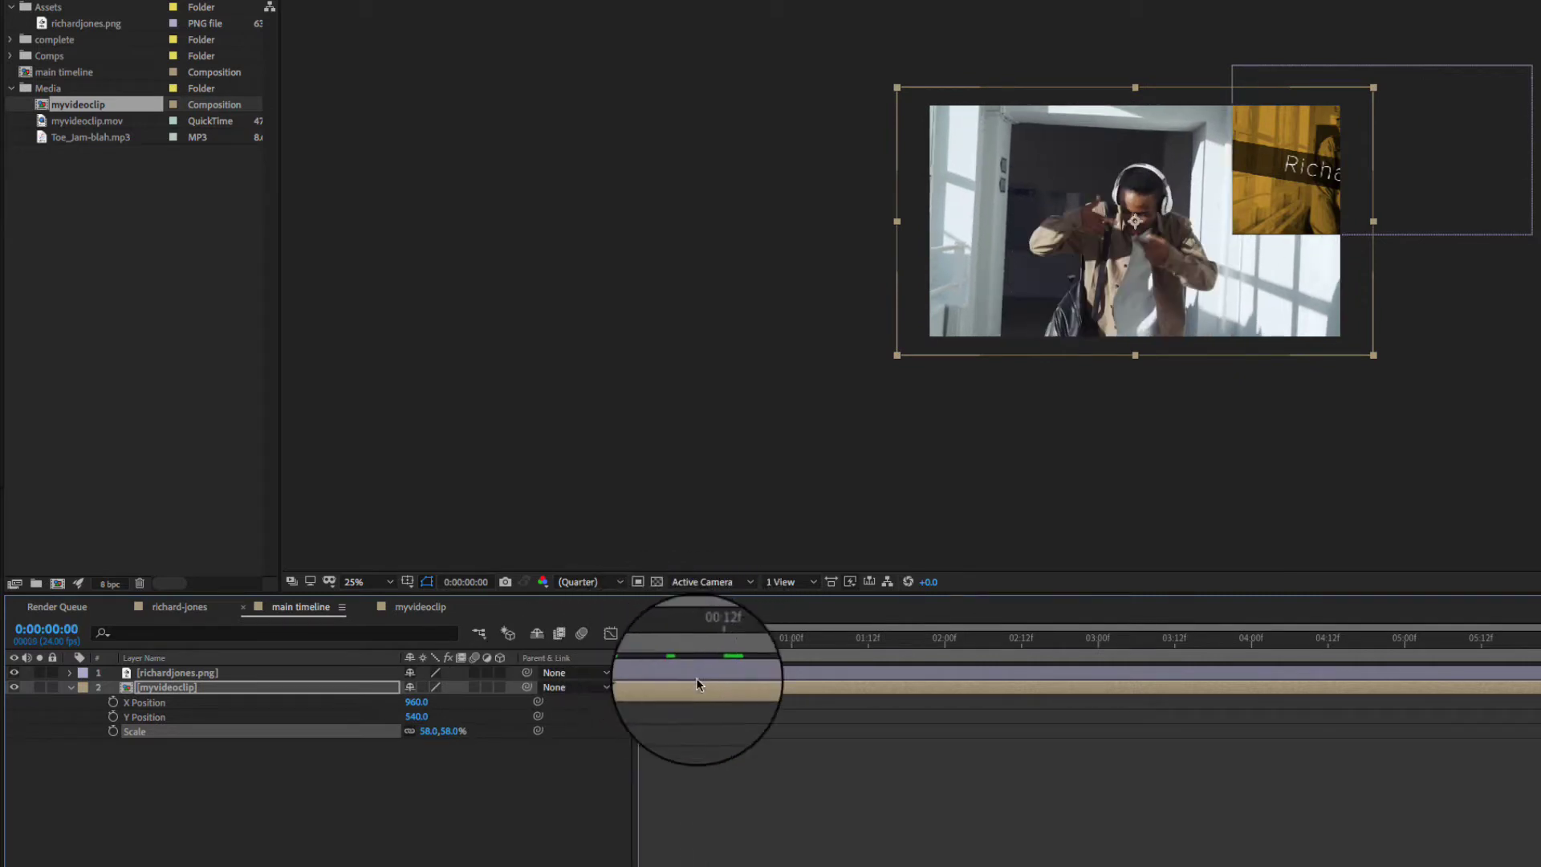
- Preview the composition, scrub around frames 15–19, then select myvideoclip.mov in the Project panel
{"action": "key", "text": "space"}
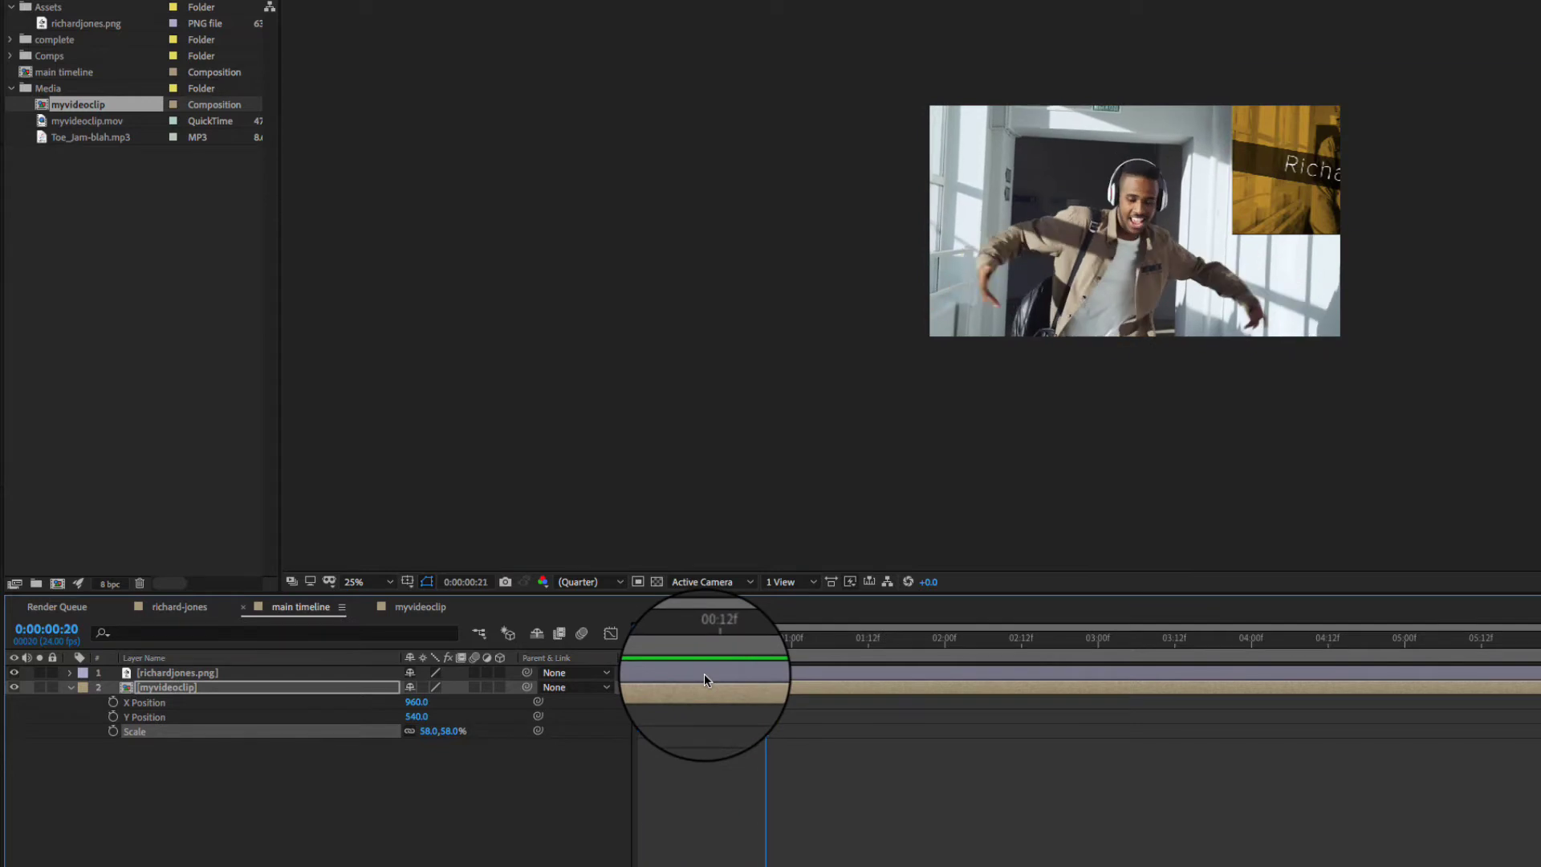
{"action": "key", "text": "space"}
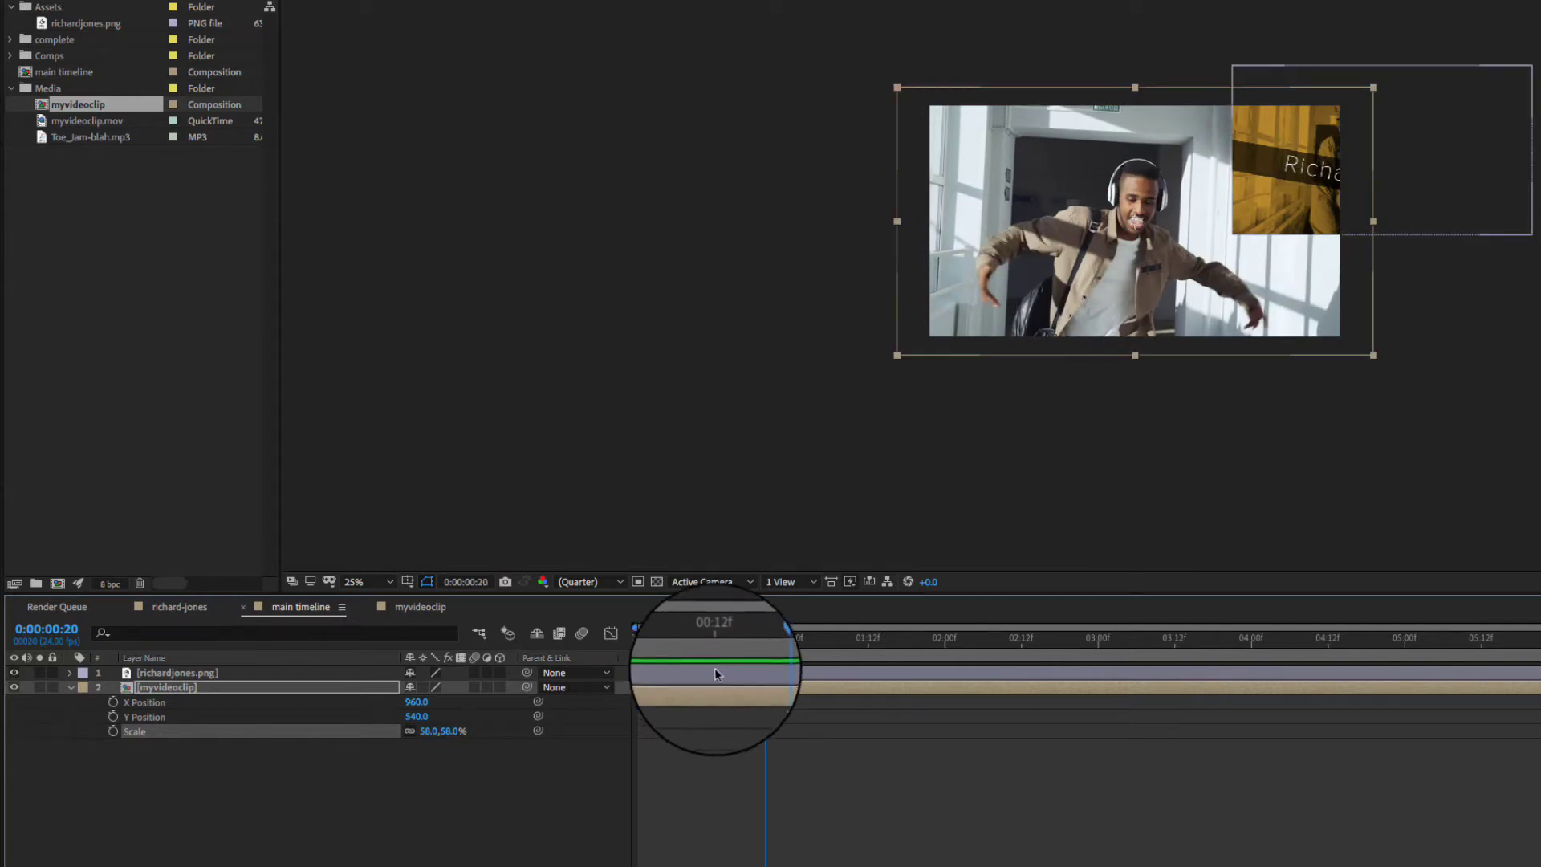
{"action": "left_click", "coordinate": [758, 640]}
{"action": "mouse_move", "coordinate": [758, 642]}
{"action": "left_mouse_down"}
{"action": "mouse_move", "coordinate": [667, 645]}
{"action": "mouse_move", "coordinate": [785, 642]}
{"action": "mouse_move", "coordinate": [691, 643]}
{"action": "mouse_move", "coordinate": [727, 645]}
{"action": "left_mouse_up"}
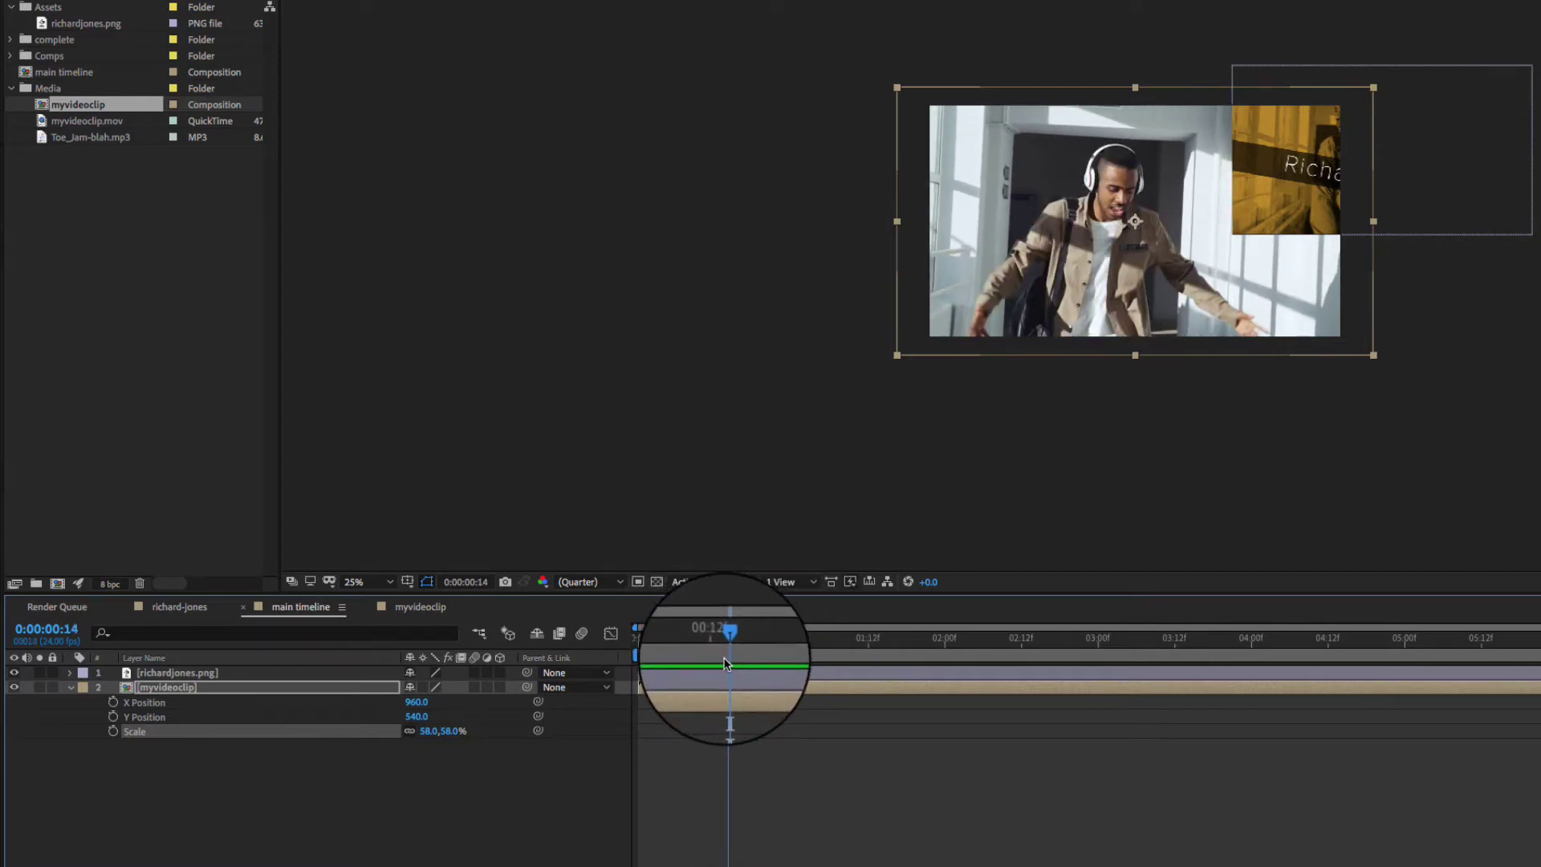
{"action": "key", "text": "space"}
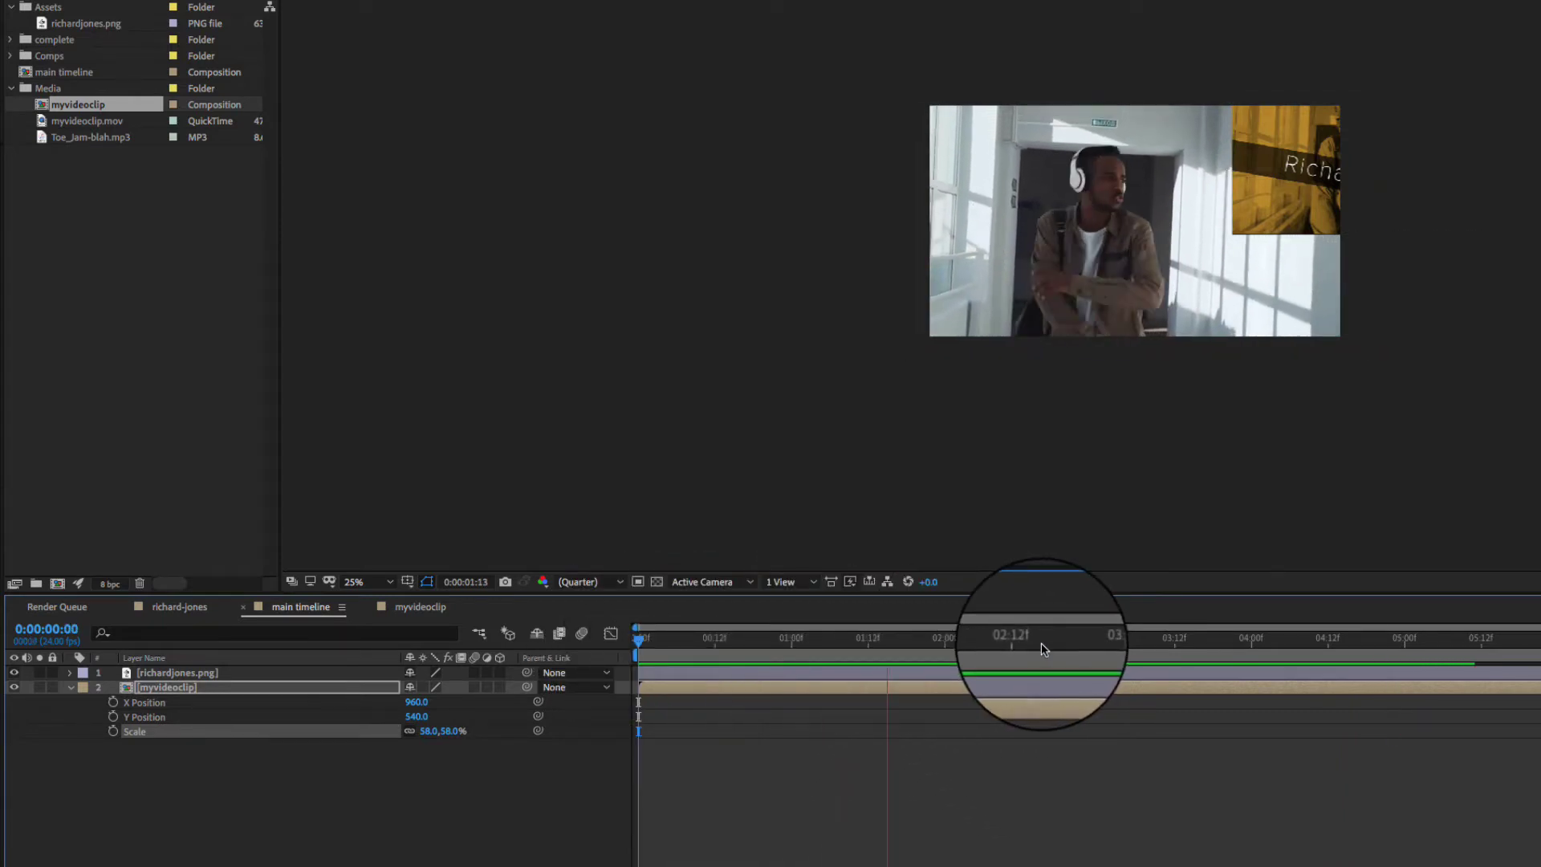
{"action": "key", "text": "space"}
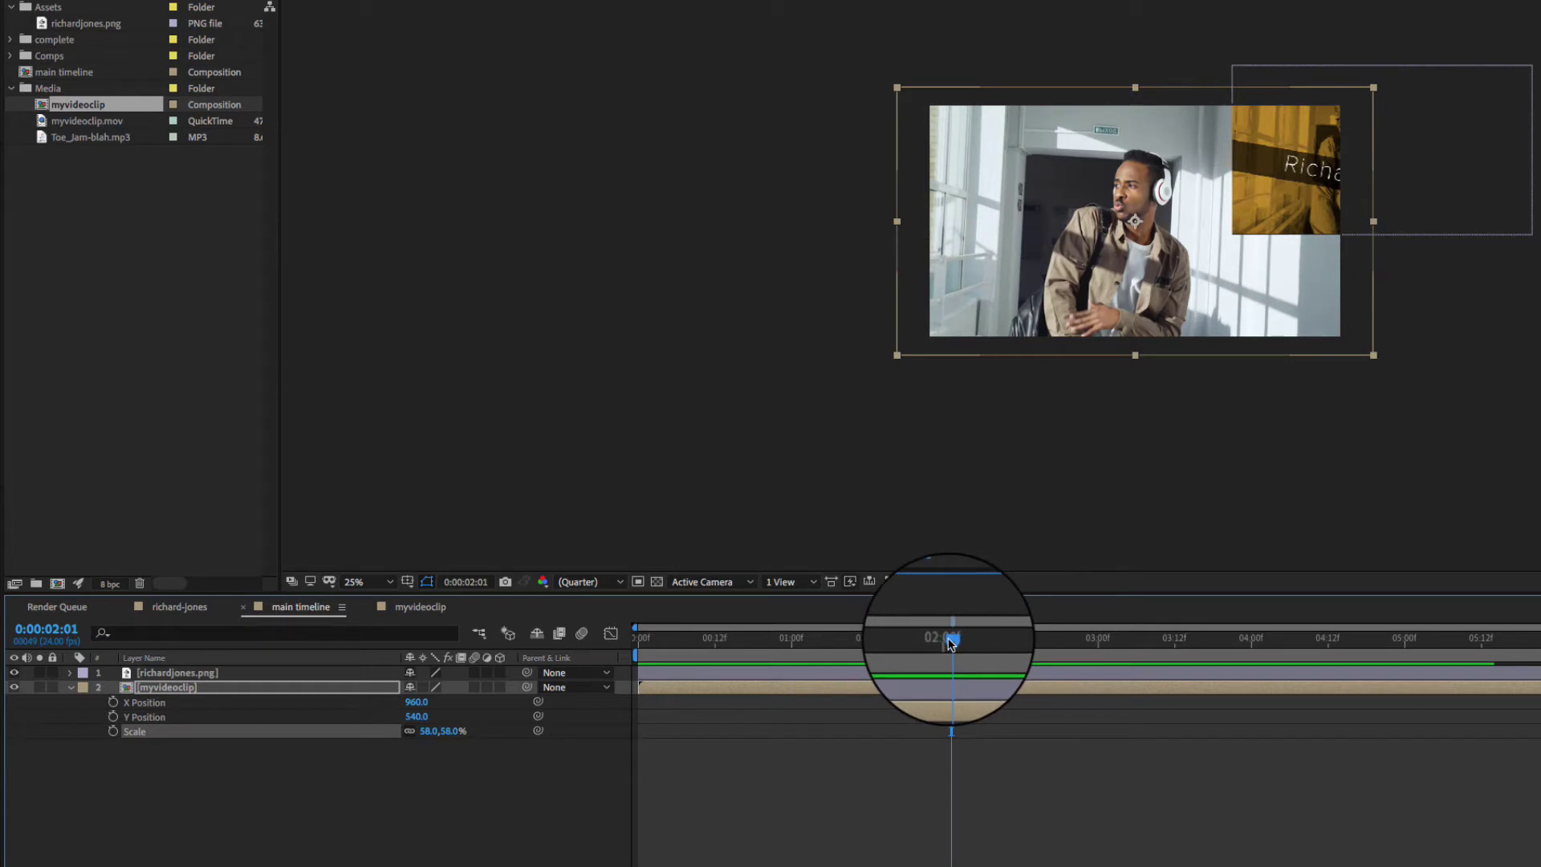
{"action": "left_click_drag", "start_coordinate": [952, 638], "coordinate": [1404, 639]}
{"action": "left_click", "coordinate": [42, 122]}
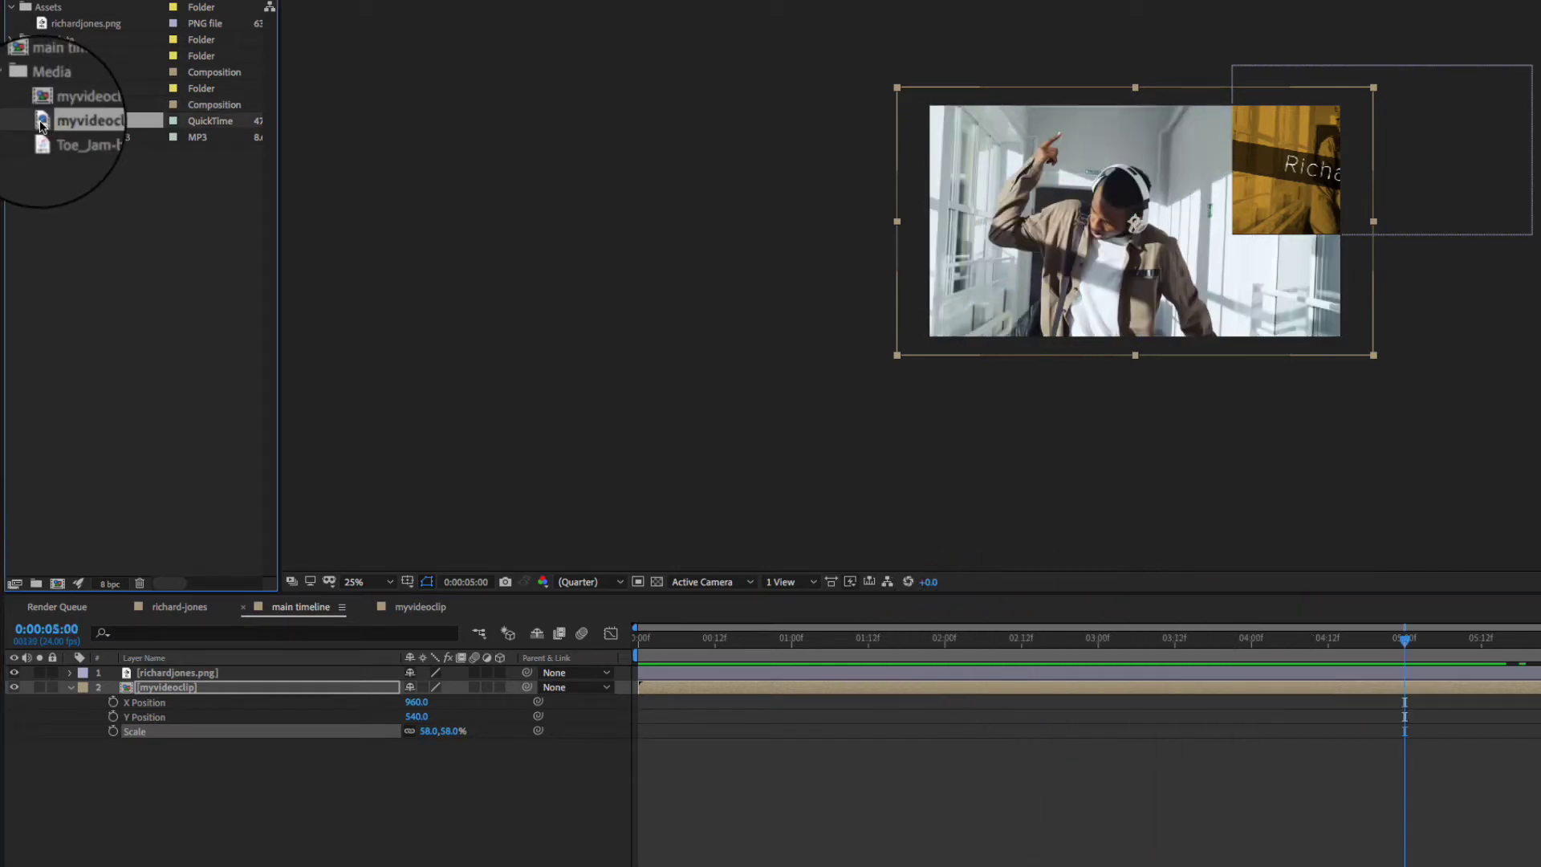
- Open myvideoclip.mov in its own Footage viewer and scrub through the clip
{"action": "double_click", "coordinate": [41, 123]}
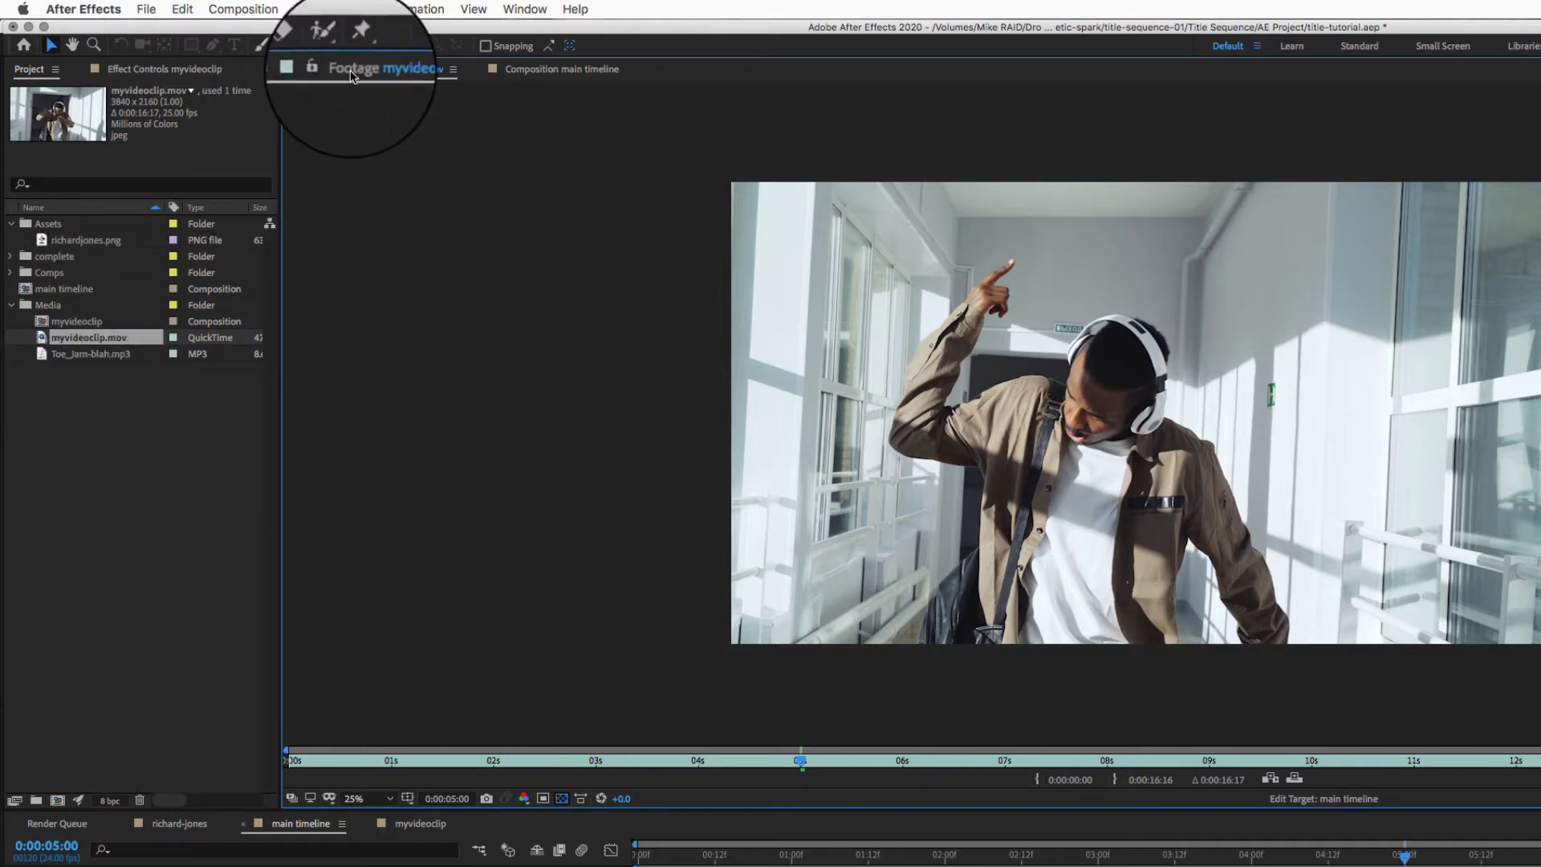
{"action": "left_click", "coordinate": [572, 72]}
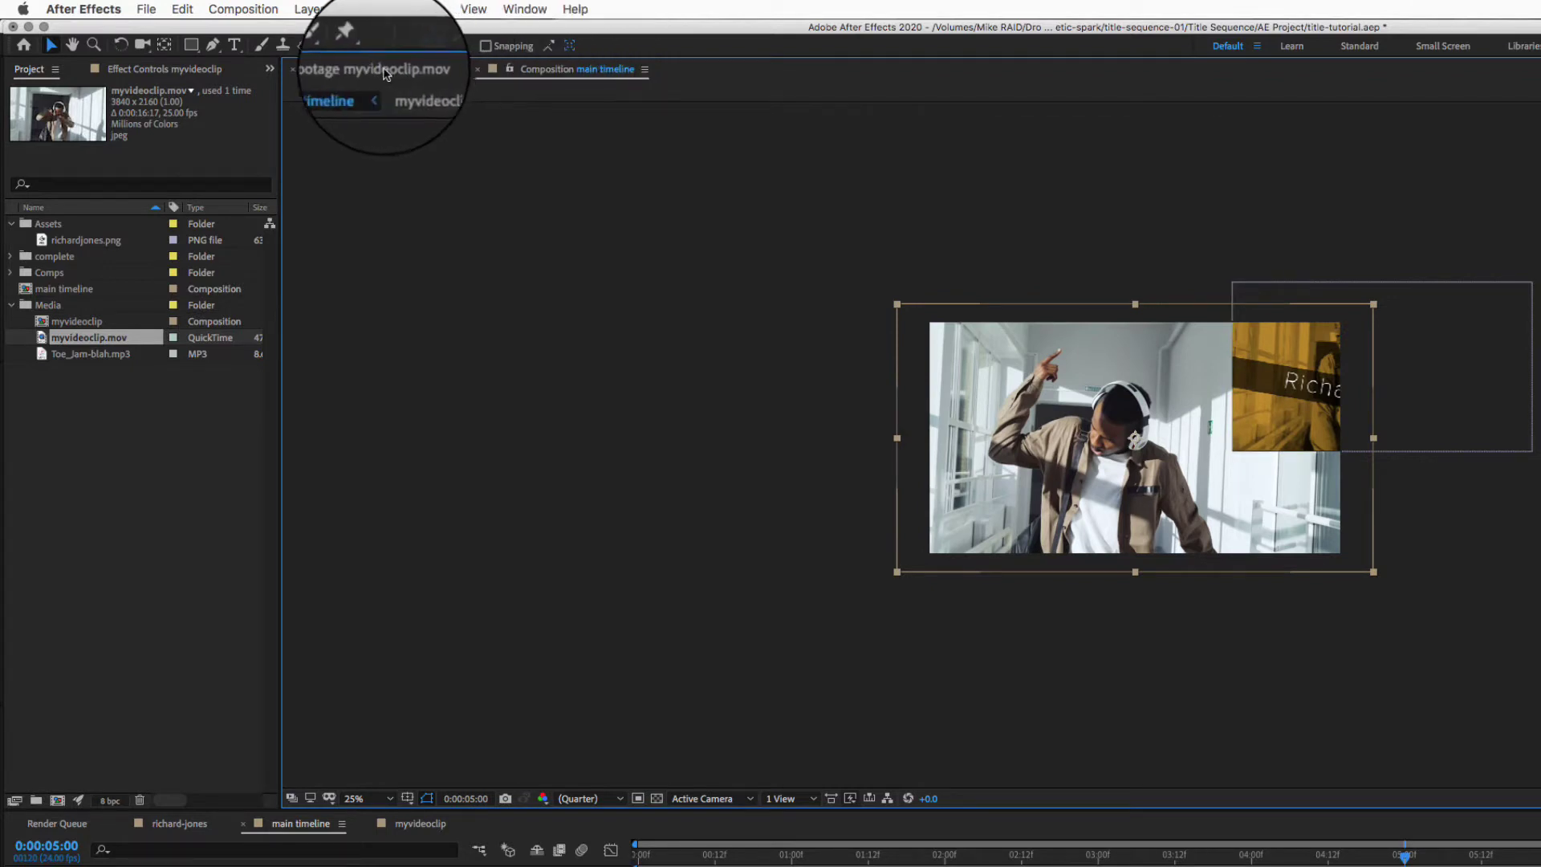
{"action": "left_click", "coordinate": [382, 73]}
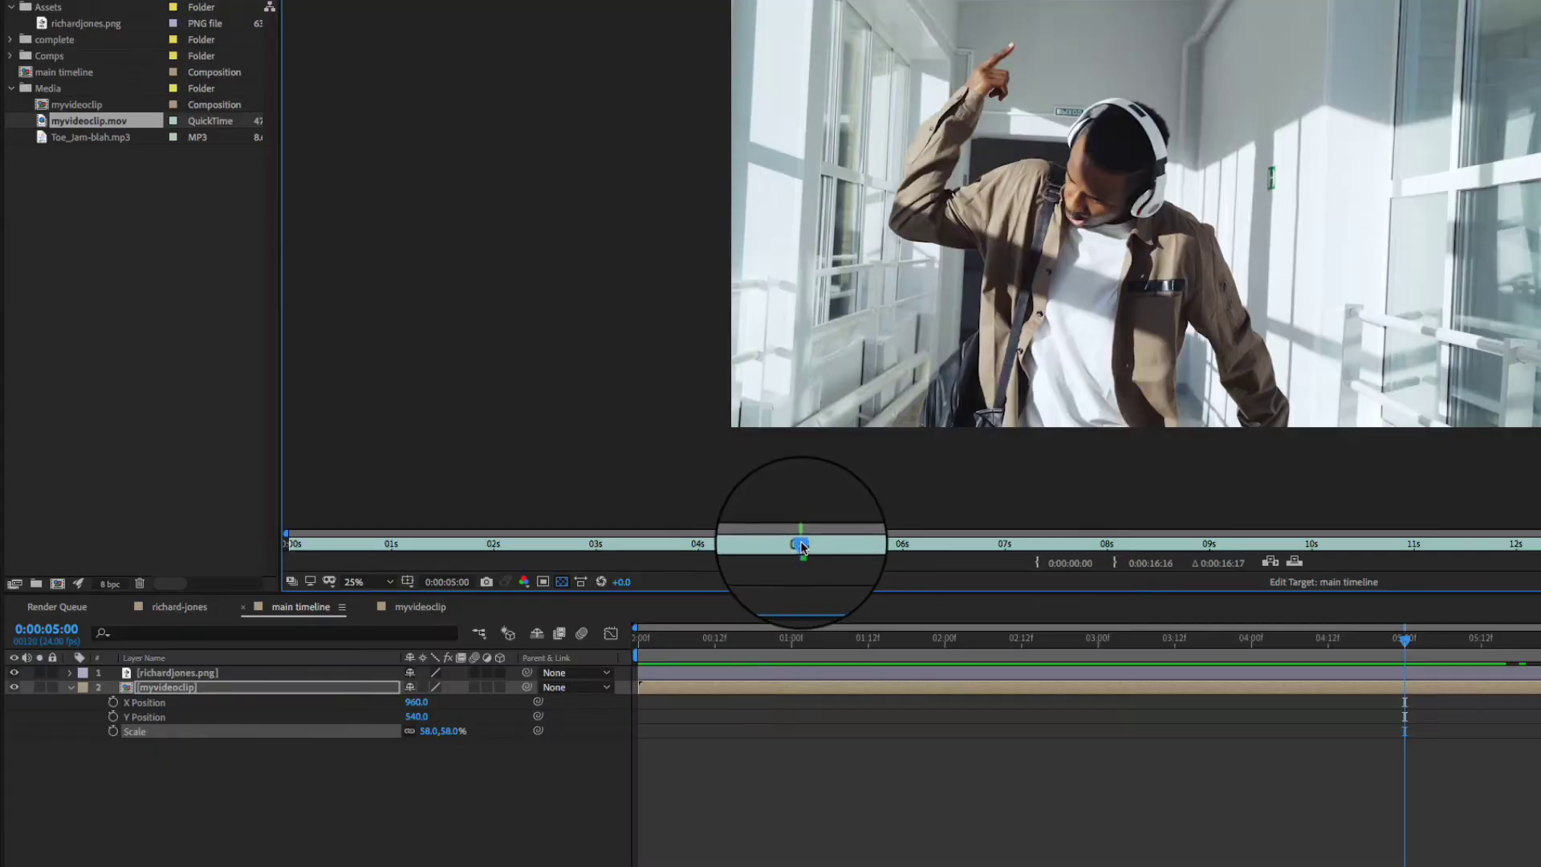
{"action": "left_click_drag", "start_coordinate": [801, 546], "coordinate": [1313, 546]}
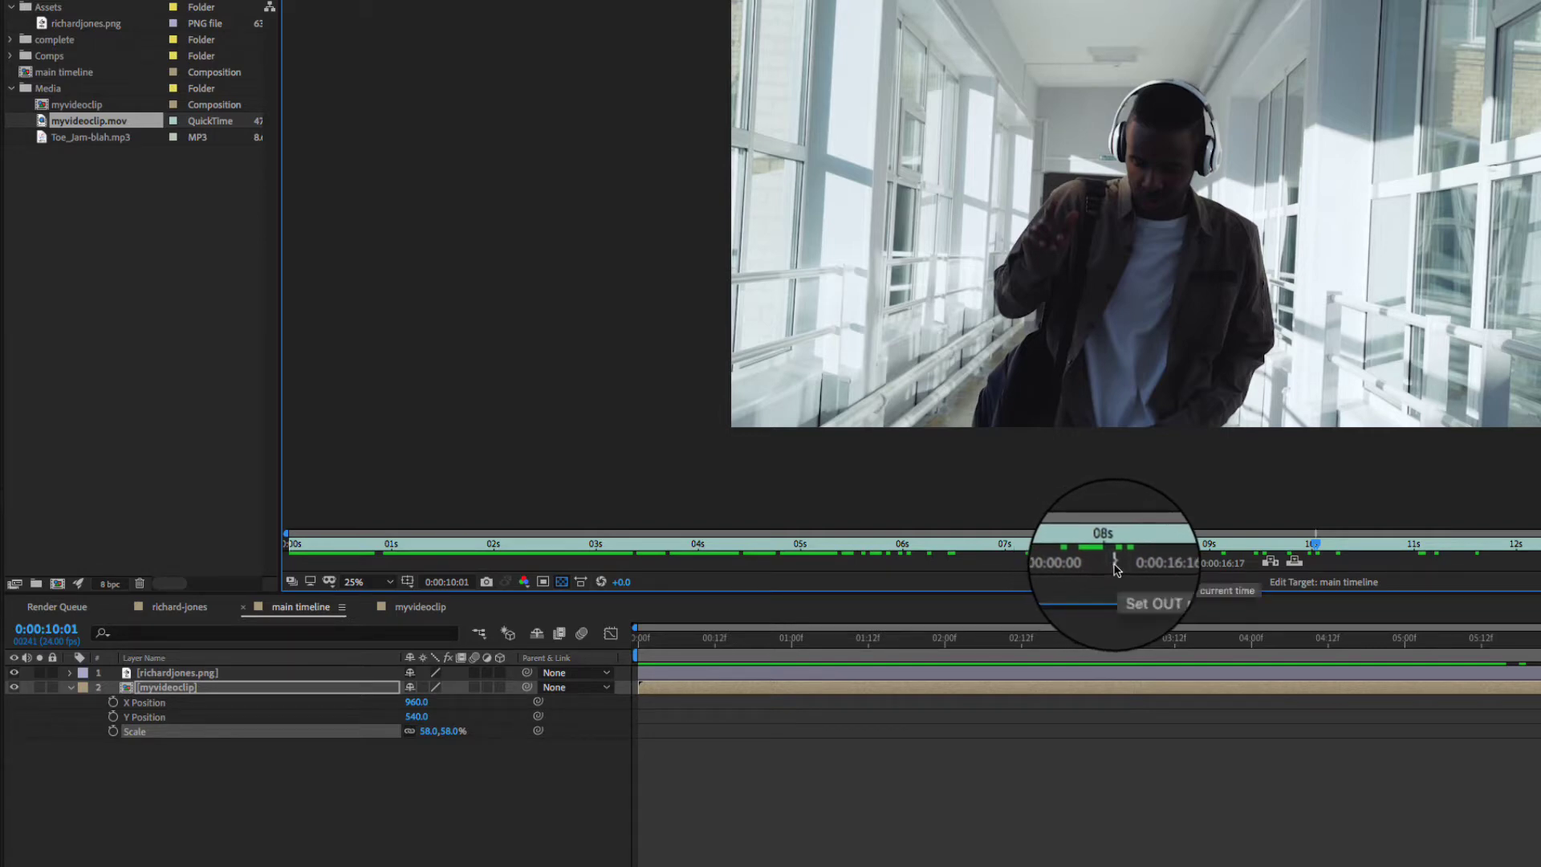
- Trim myvideoclip's out point to 0:00:10:01 with Alt+], then return to the main composition
{"action": "left_click", "coordinate": [1115, 565]}
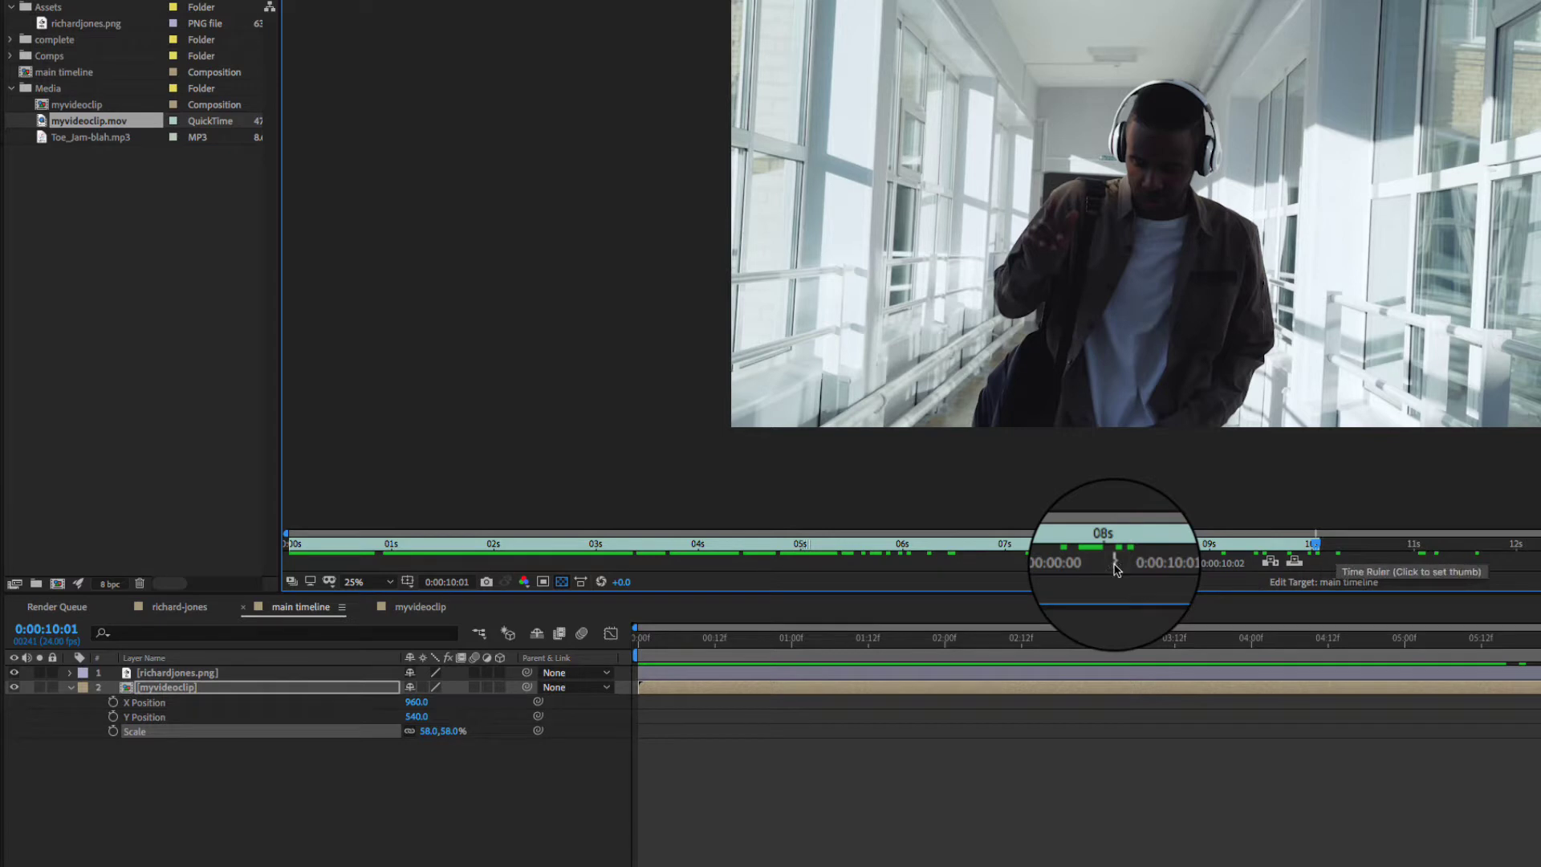
{"action": "key", "text": "ctrl+z"}
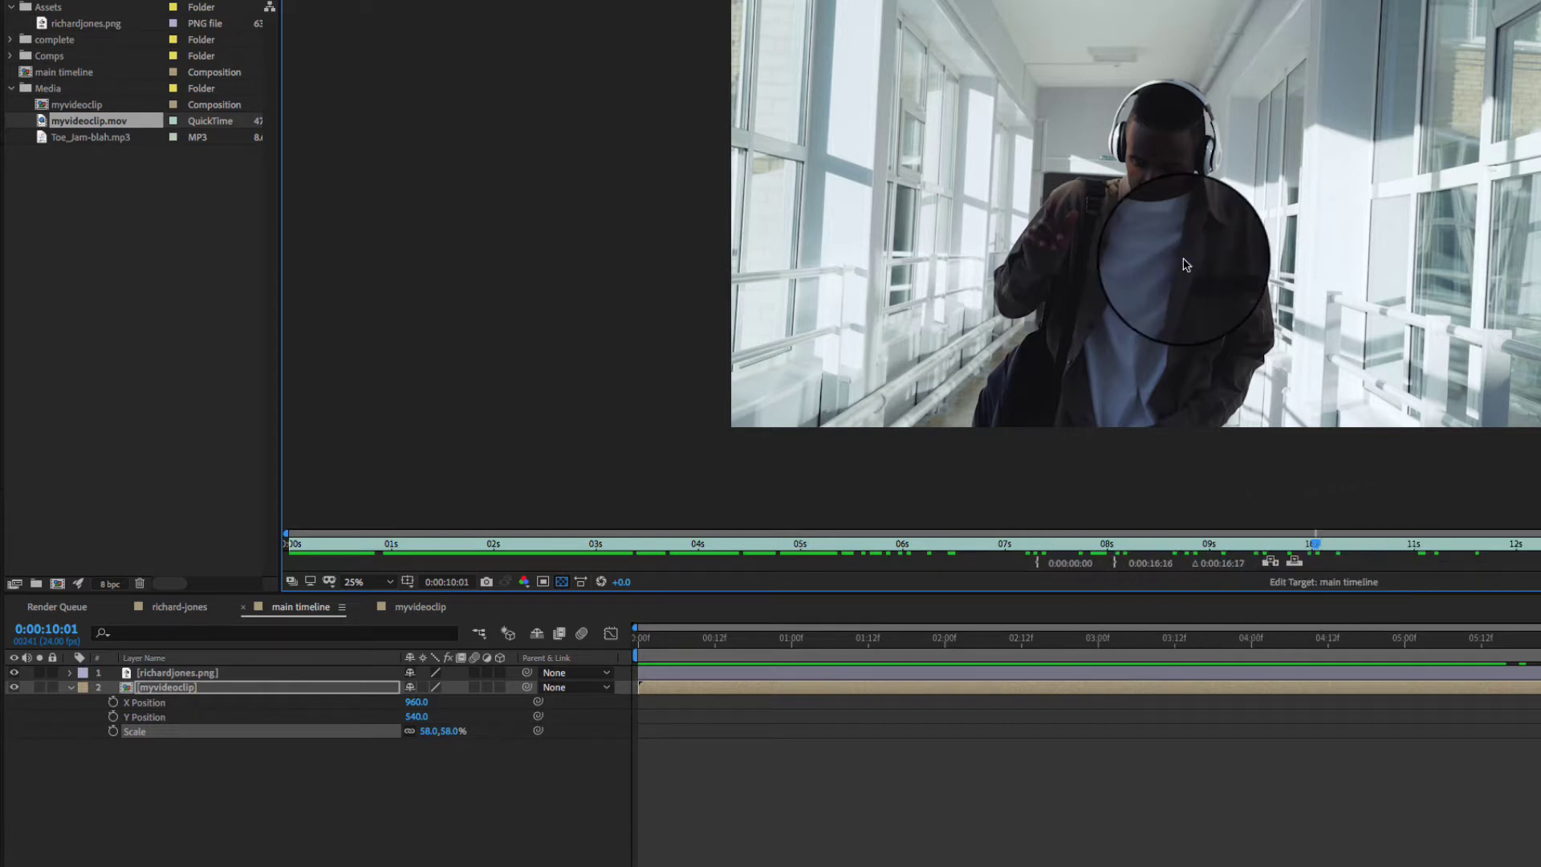
{"action": "key", "text": "alt+bracketright"}
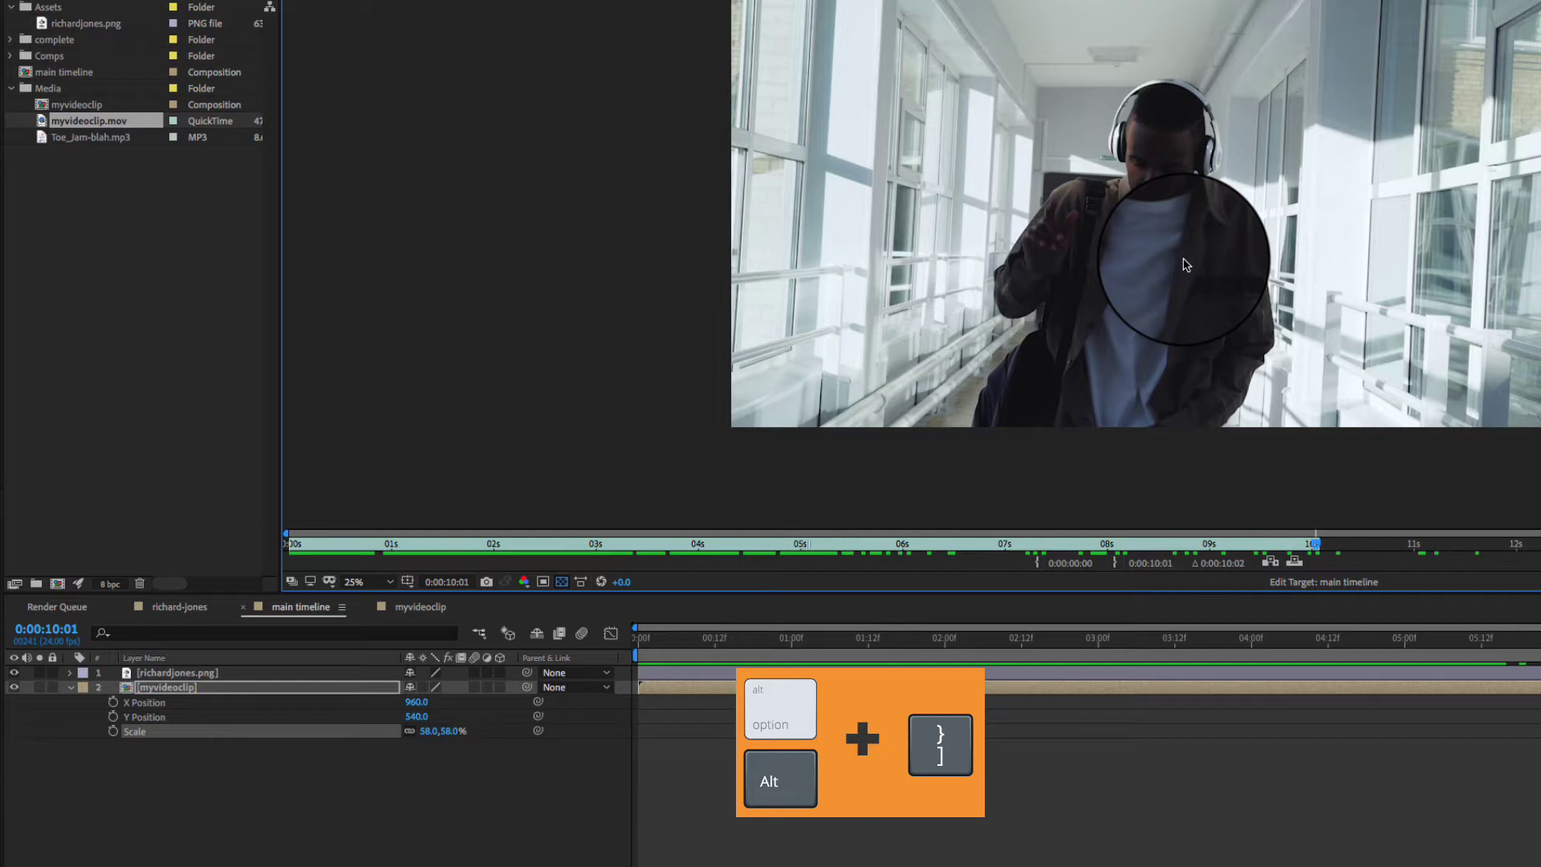
{"action": "left_click_drag", "start_coordinate": [1155, 546], "coordinate": [1014, 546]}
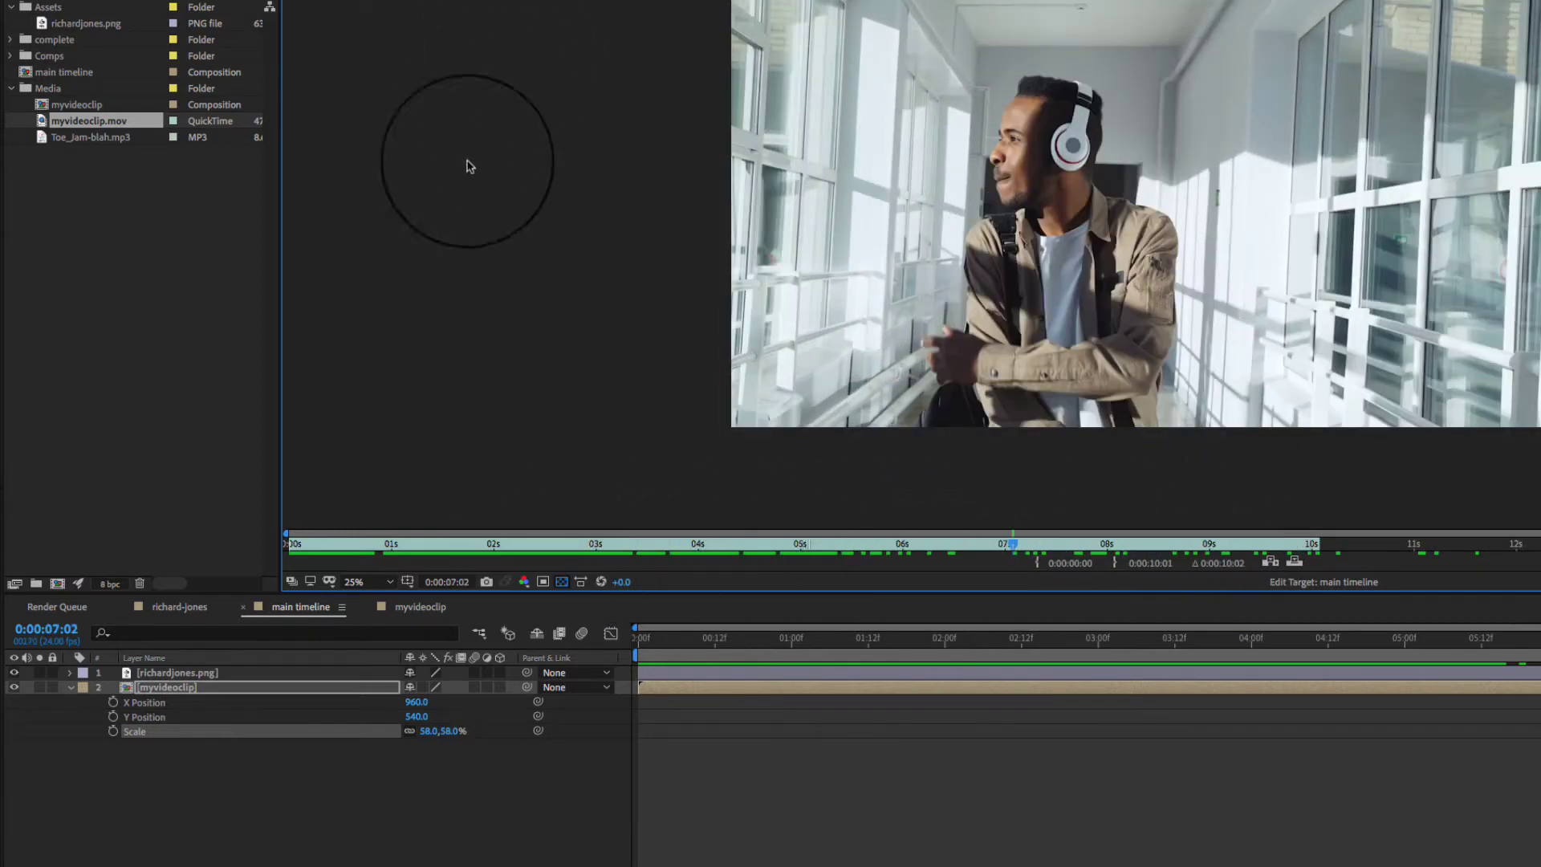
{"action": "left_click", "coordinate": [317, 607]}
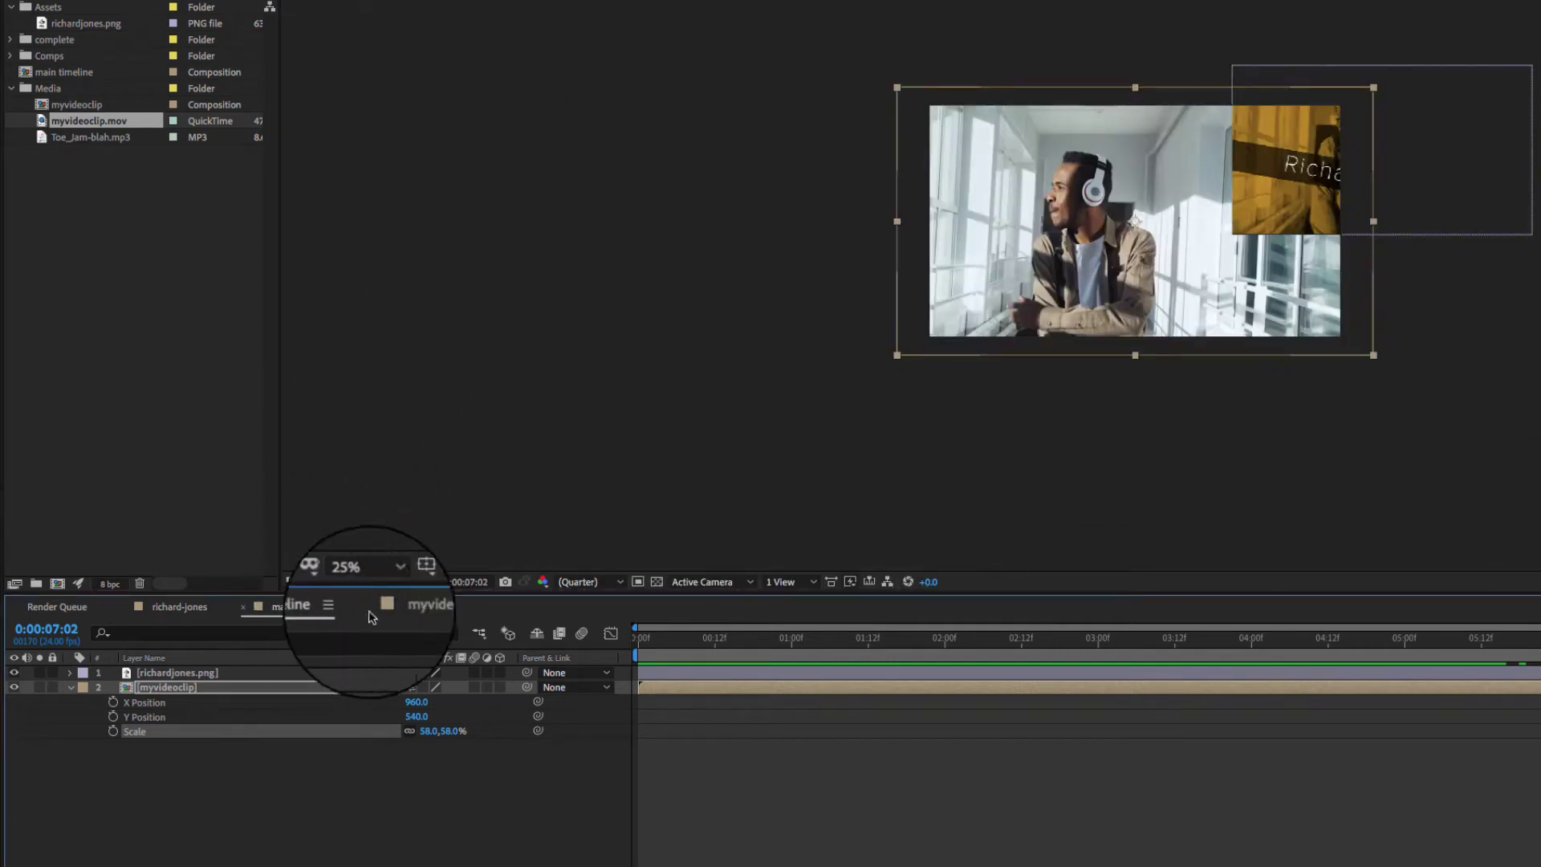
- Scrub the main timeline, then open the myvideoclip precomp in its own timeline
{"action": "left_click_drag", "start_coordinate": [1537, 687], "coordinate": [1516, 687]}
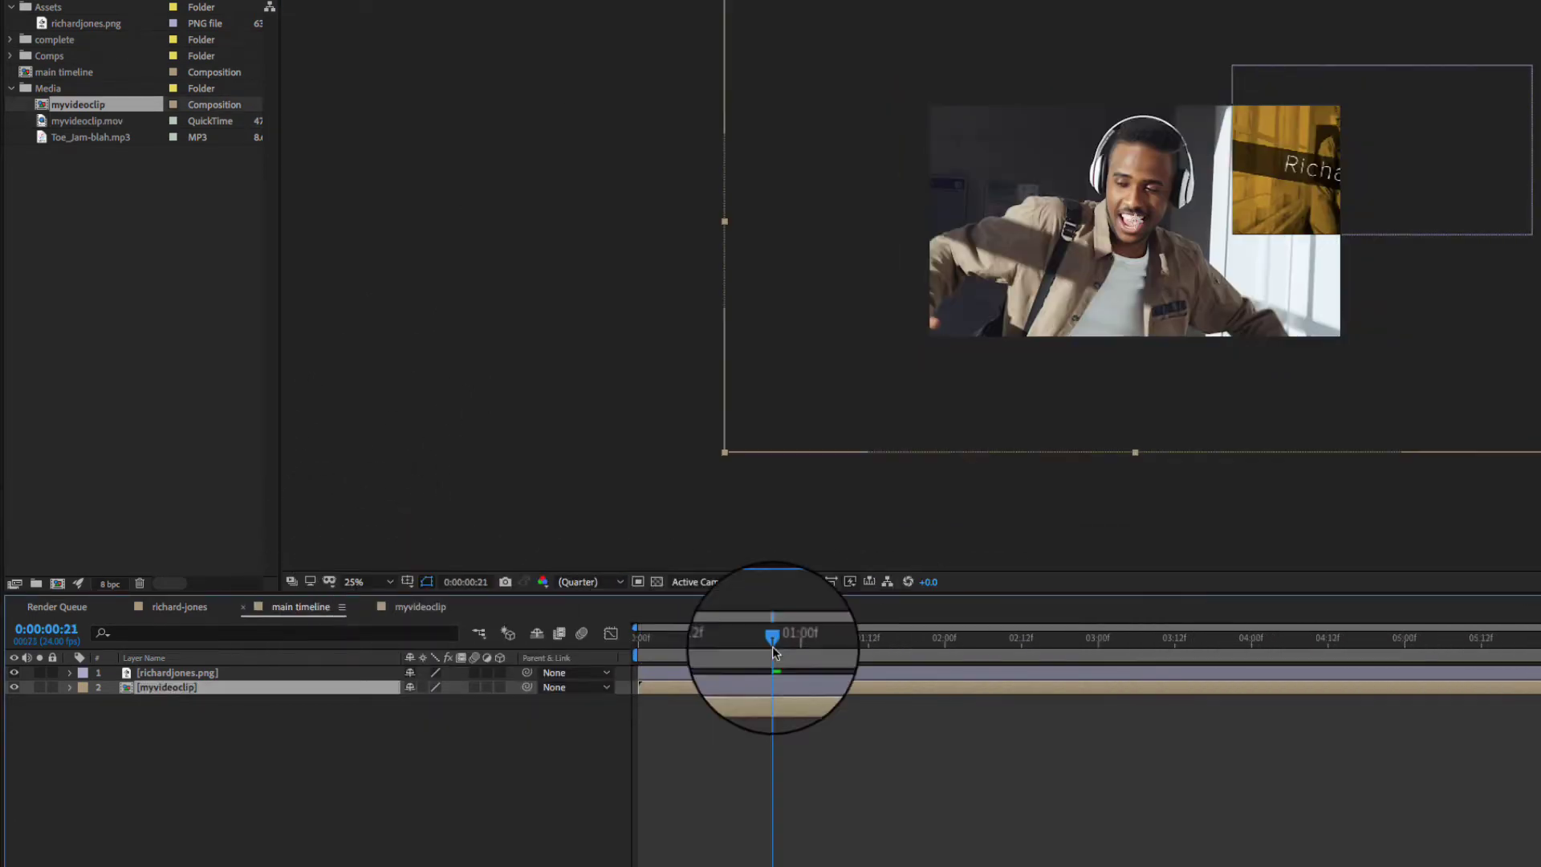
{"action": "left_click_drag", "start_coordinate": [772, 640], "coordinate": [652, 641]}
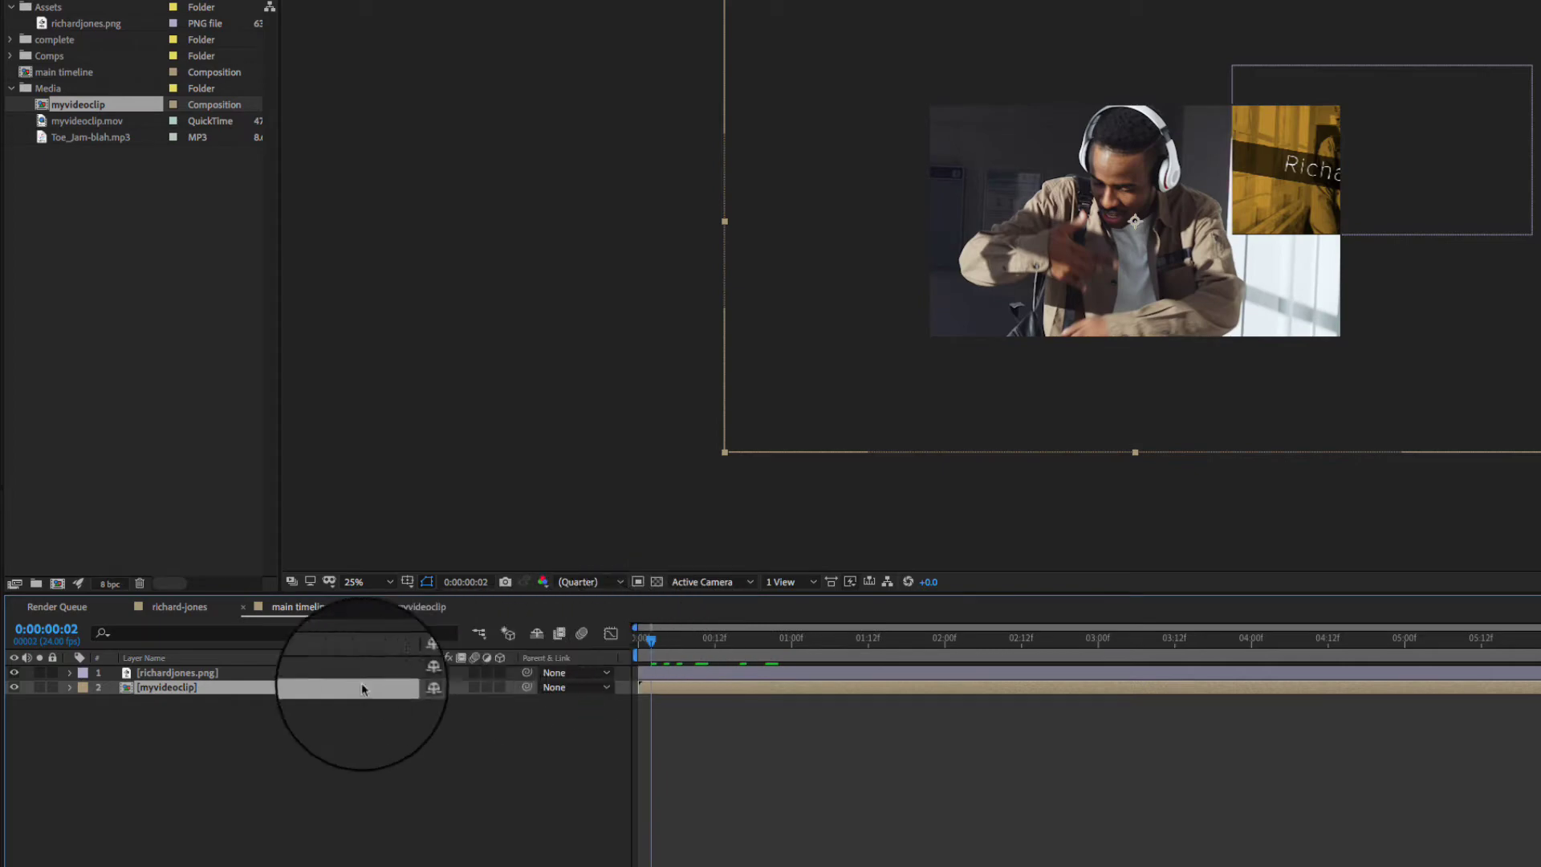
{"action": "double_click", "coordinate": [129, 695]}
- Preview the myvideoclip comp from about 11 seconds, then return to the main timeline
{"action": "left_click_drag", "start_coordinate": [642, 638], "coordinate": [1537, 637]}
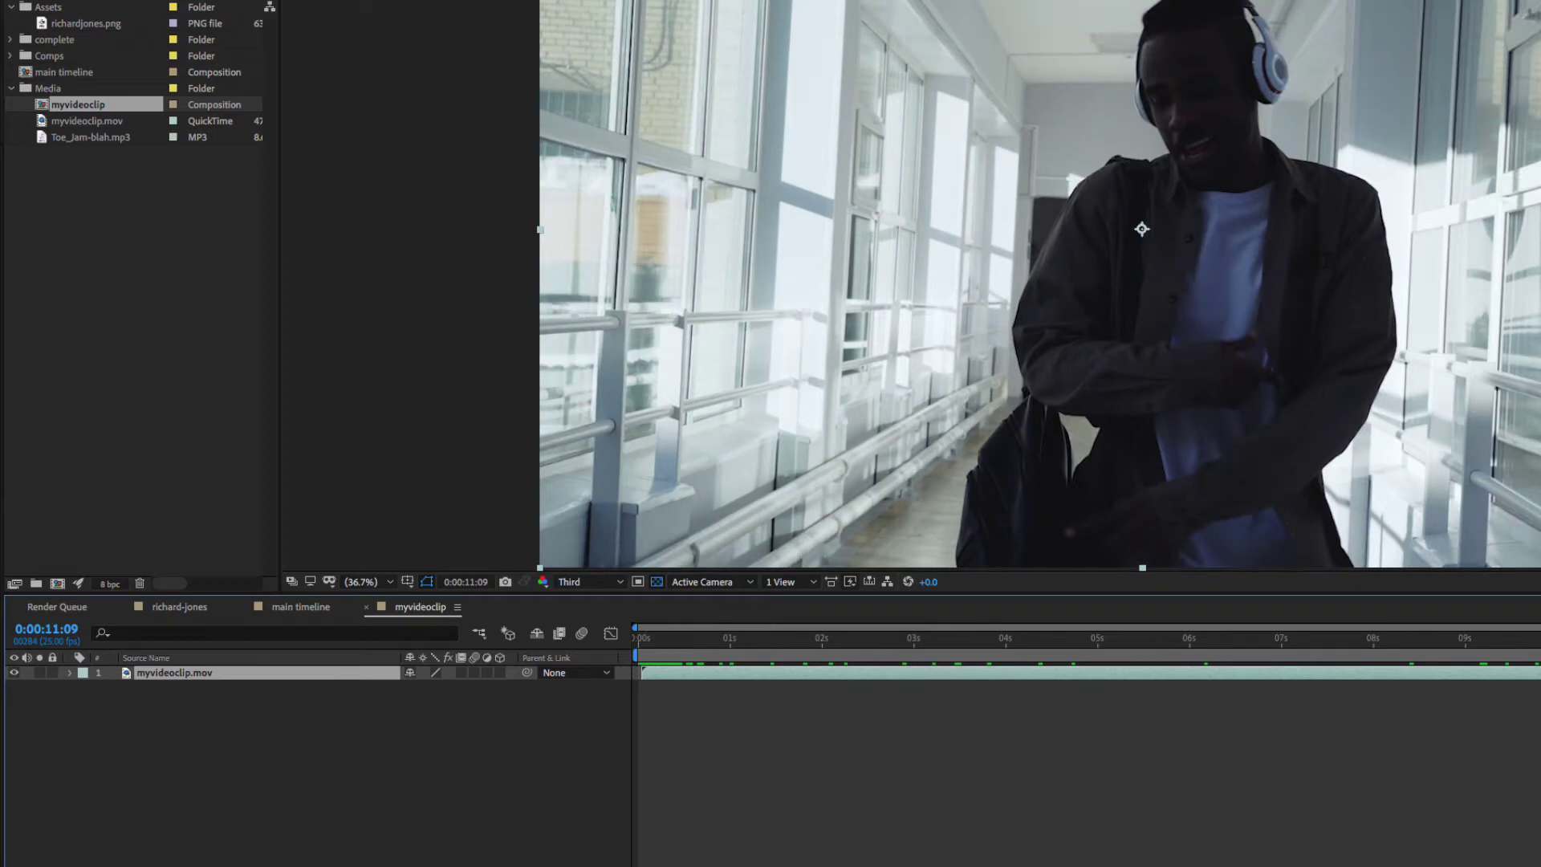
{"action": "key", "text": "space"}
{"action": "key", "text": "space"}
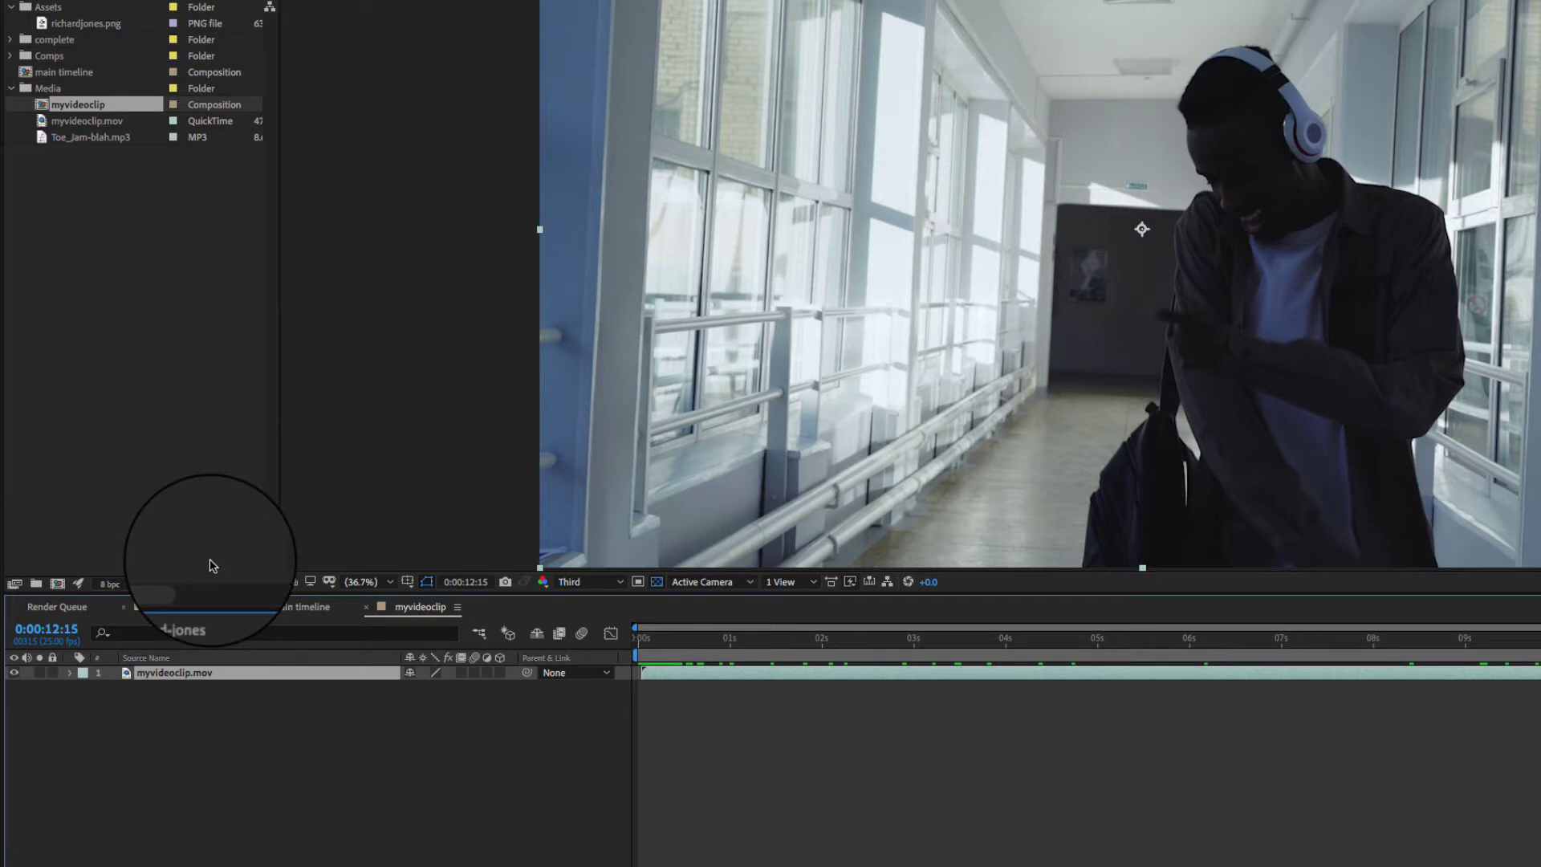
{"action": "left_click", "coordinate": [304, 608]}
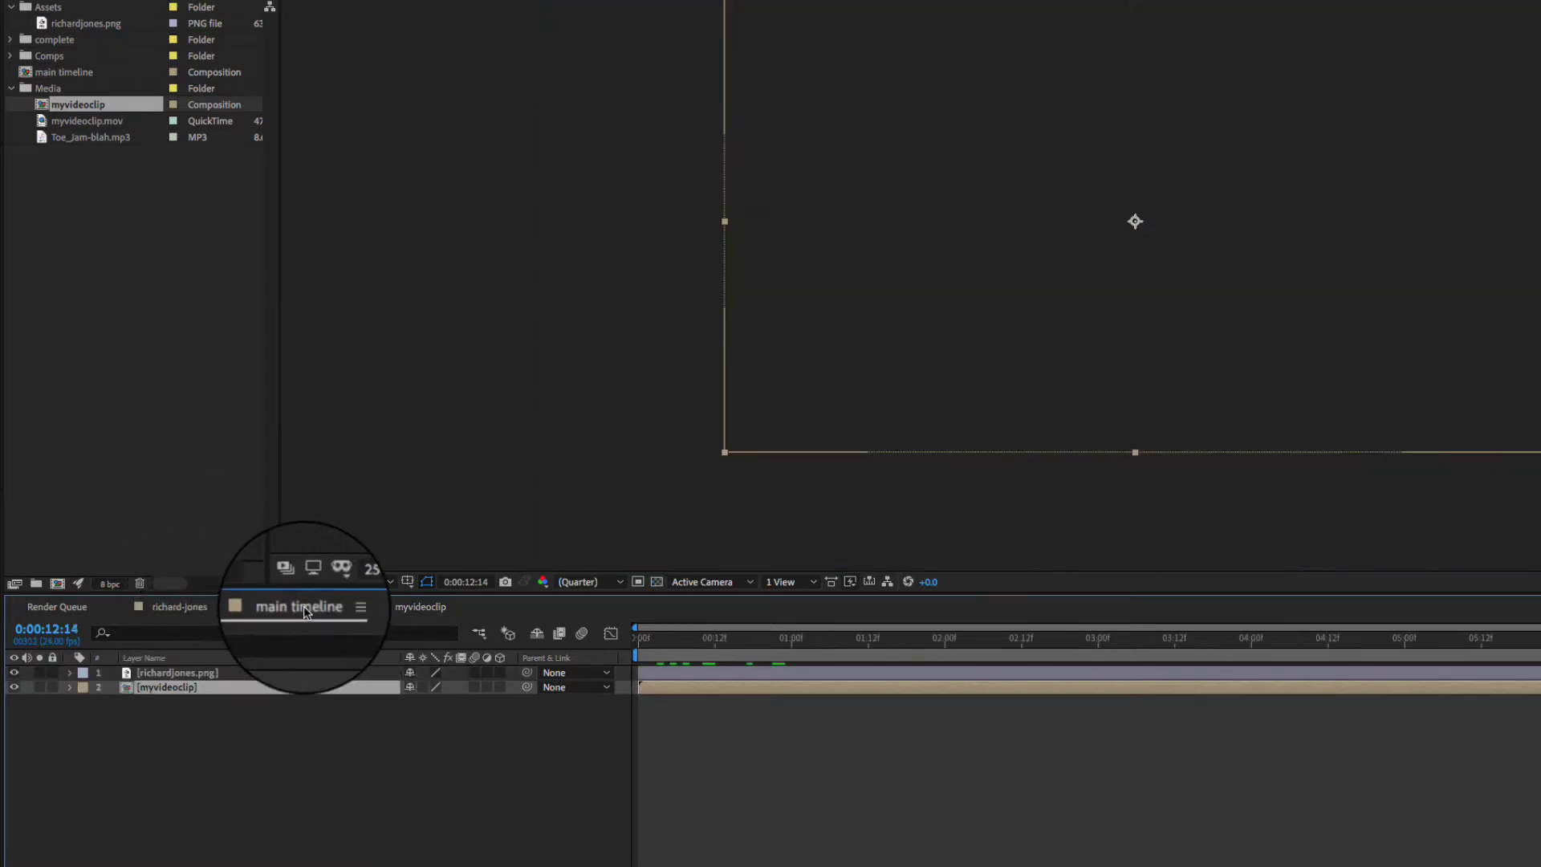
- Reveal myvideoclip's Scale property and drag it down to 61%
{"action": "left_click_drag", "start_coordinate": [651, 637], "coordinate": [755, 641]}
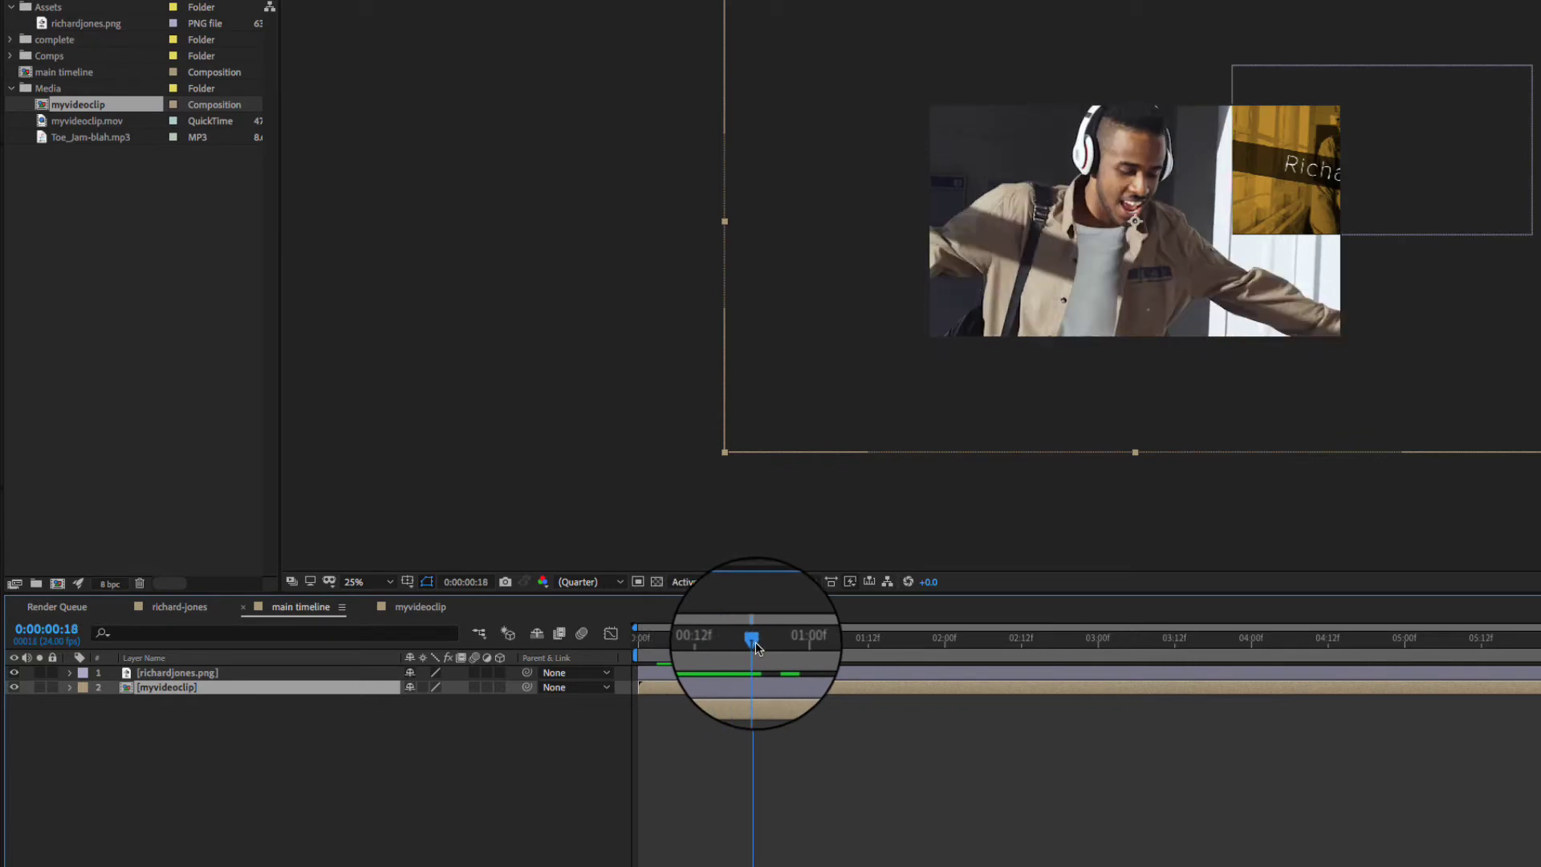
{"action": "key", "text": "s"}
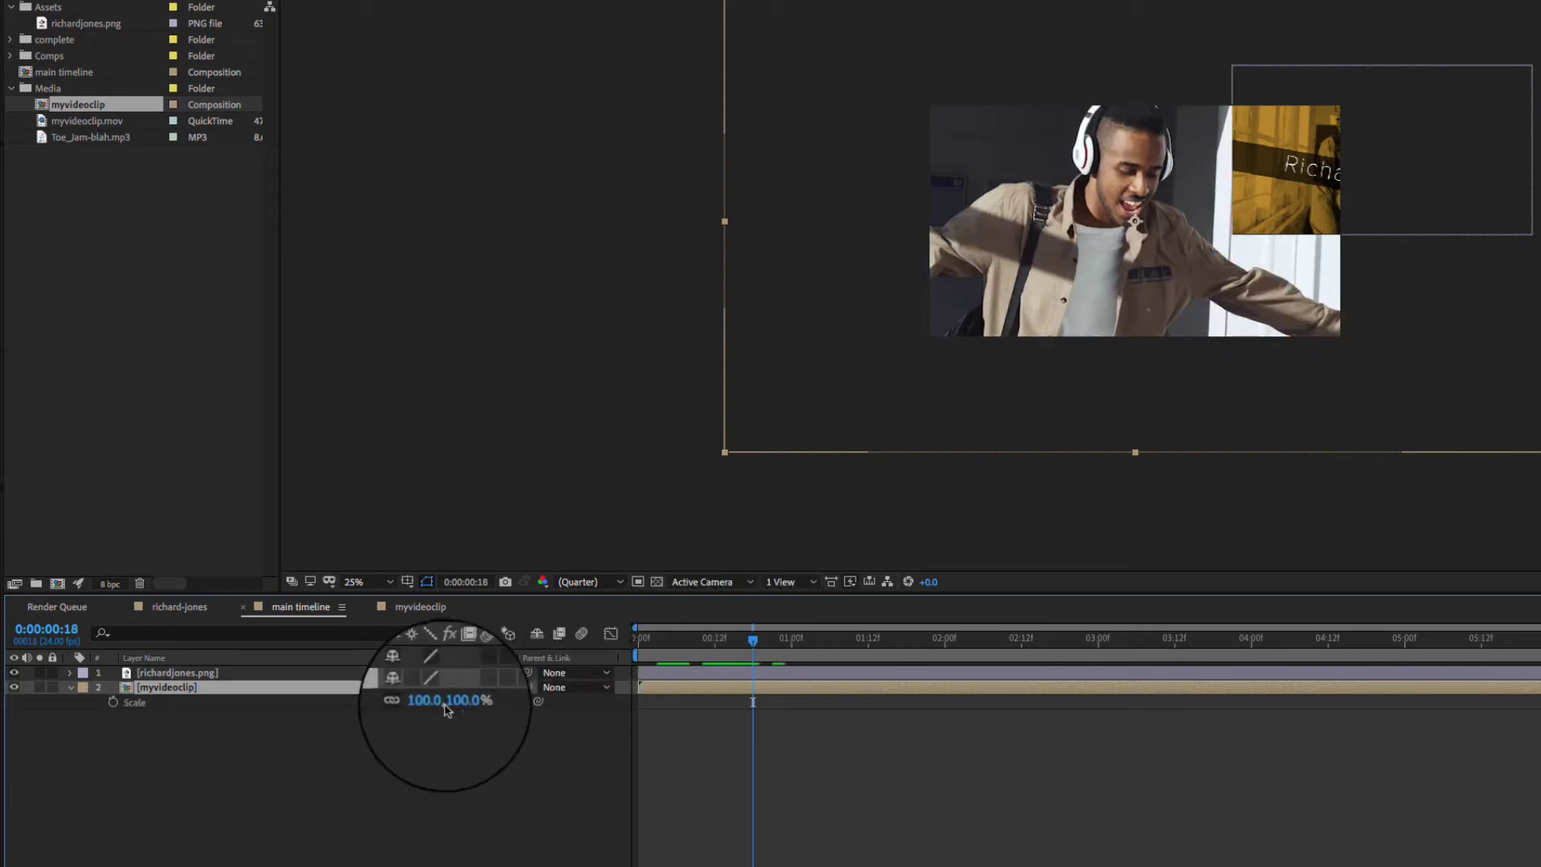
{"action": "mouse_move", "coordinate": [434, 710]}
{"action": "left_mouse_down"}
{"action": "mouse_move", "coordinate": [389, 710]}
{"action": "mouse_move", "coordinate": [404, 710]}
{"action": "left_mouse_up"}
{"action": "scroll", "coordinate": [1019, 283], "scroll_direction": "up", "scroll_amount": 4}
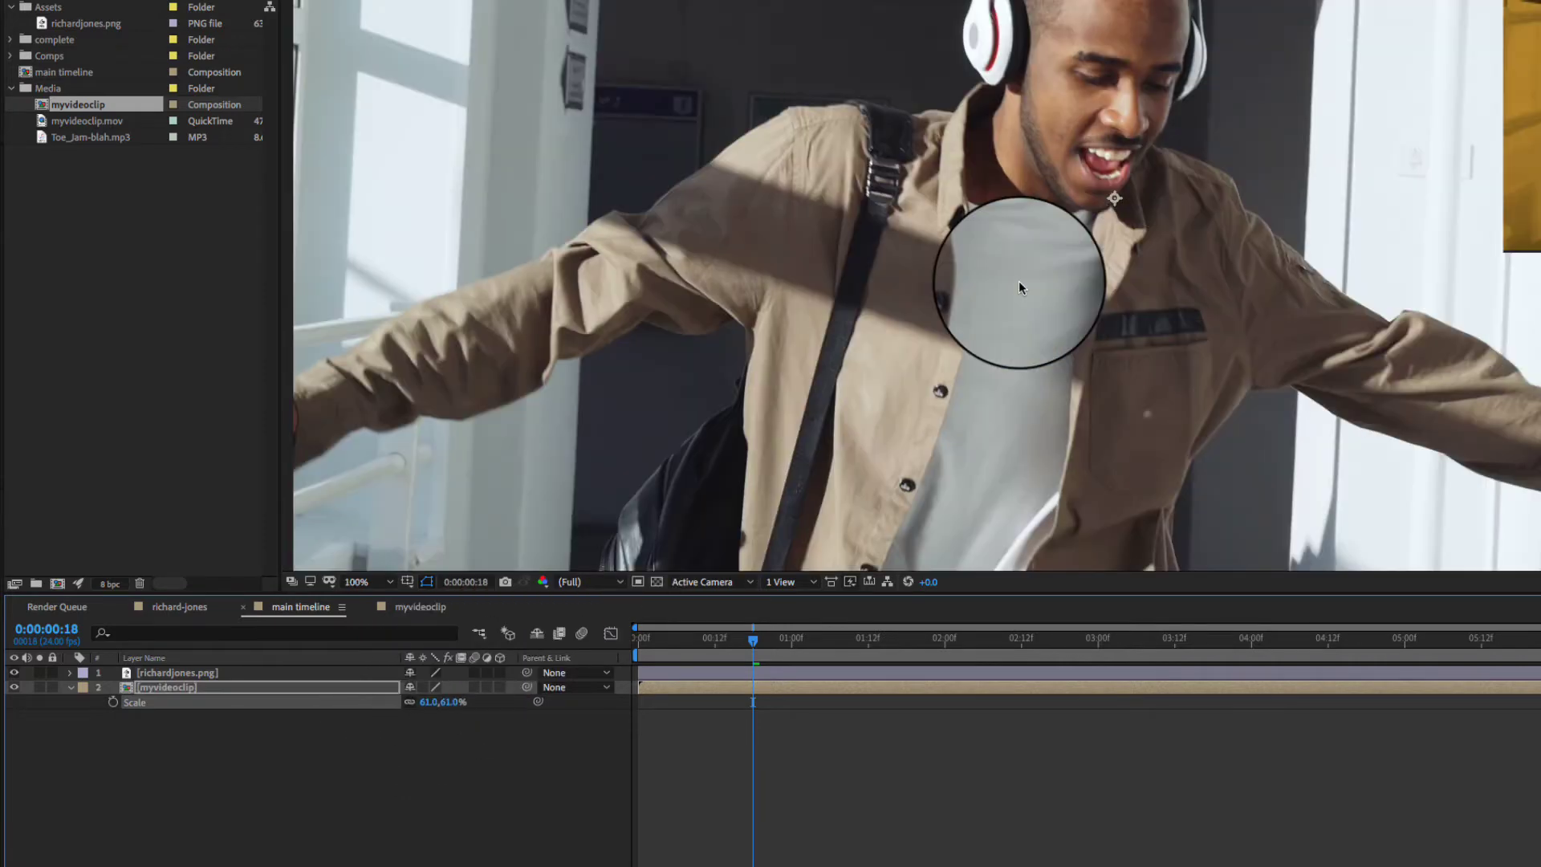
{"action": "scroll", "coordinate": [1018, 282], "scroll_direction": "down", "scroll_amount": 2}
{"action": "scroll", "coordinate": [1018, 280], "scroll_direction": "up", "scroll_amount": 2}
{"action": "scroll", "coordinate": [1018, 281], "scroll_direction": "down", "scroll_amount": 2}
{"action": "key", "text": "ctrl+Up"}
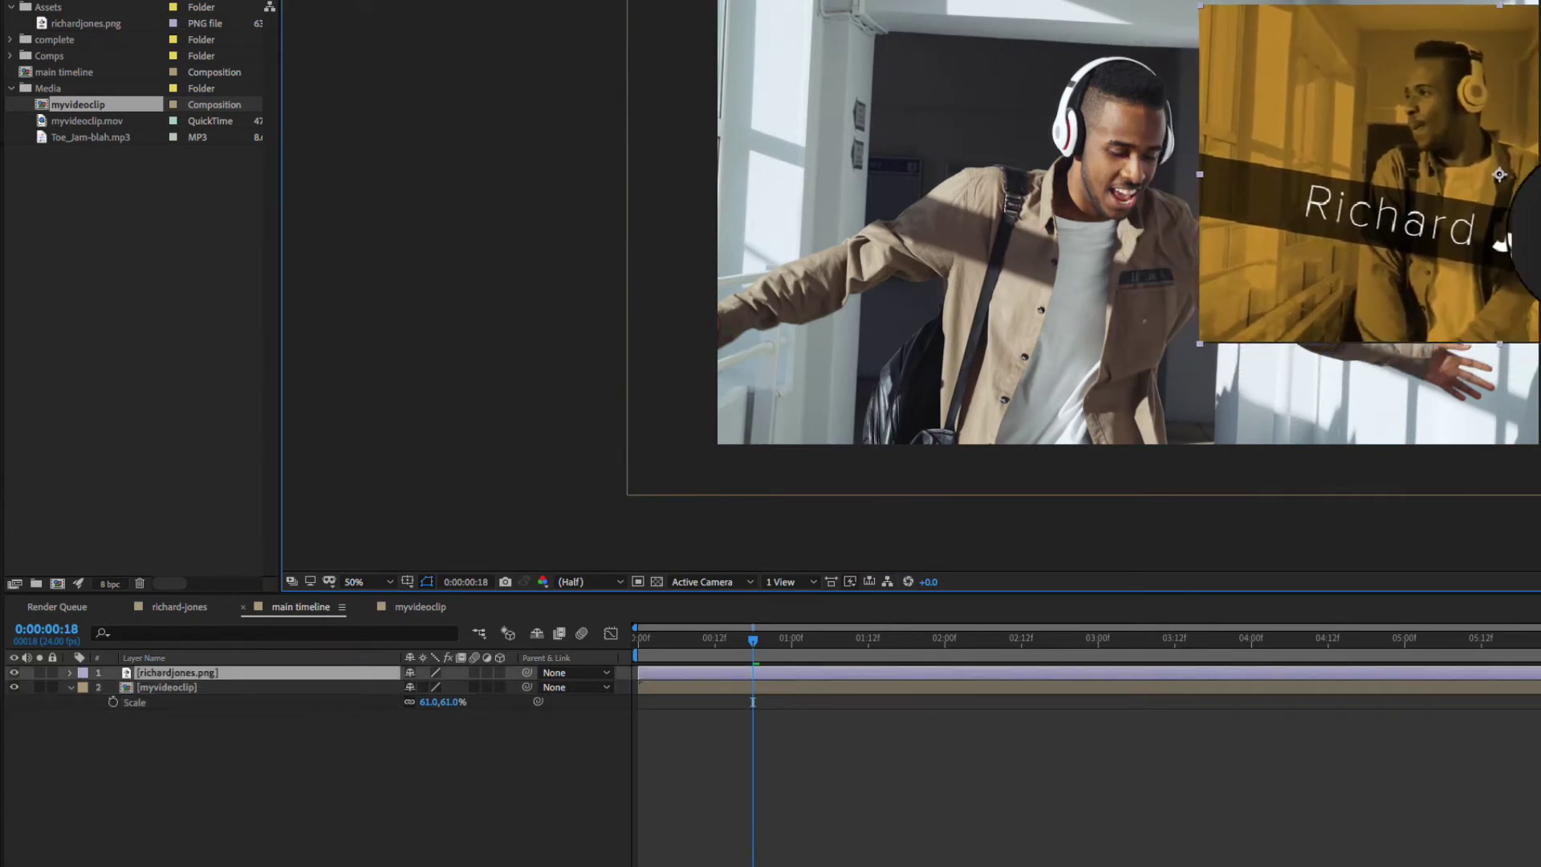
{"action": "left_click", "coordinate": [969, 338]}
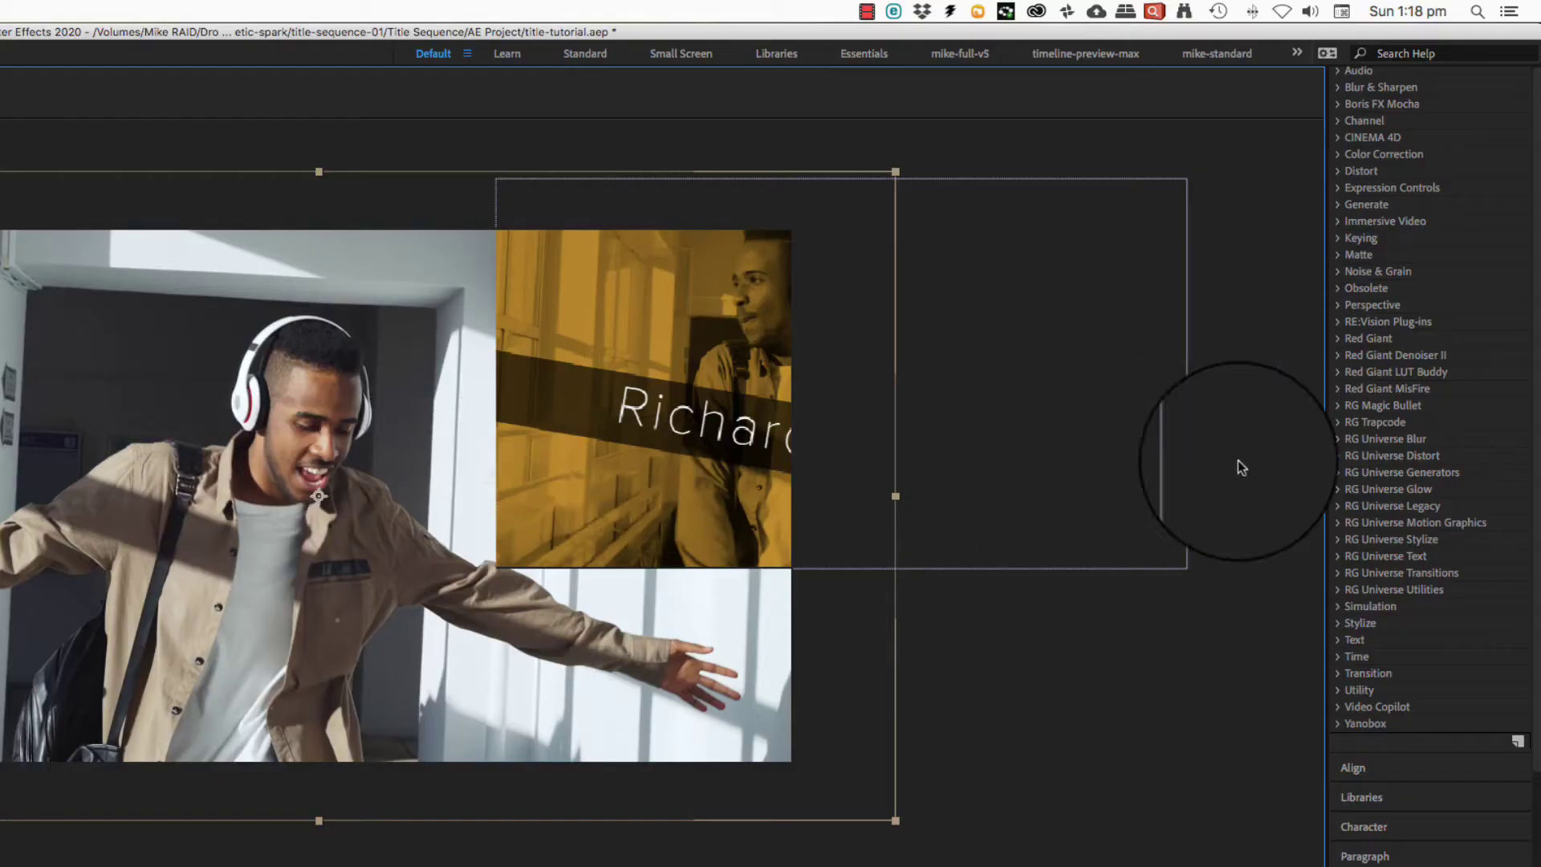
- Drag Curves from the Color Correction category onto the myvideoclip layer in the viewer
{"action": "scroll", "coordinate": [1403, 455], "scroll_direction": "up", "scroll_amount": 5}
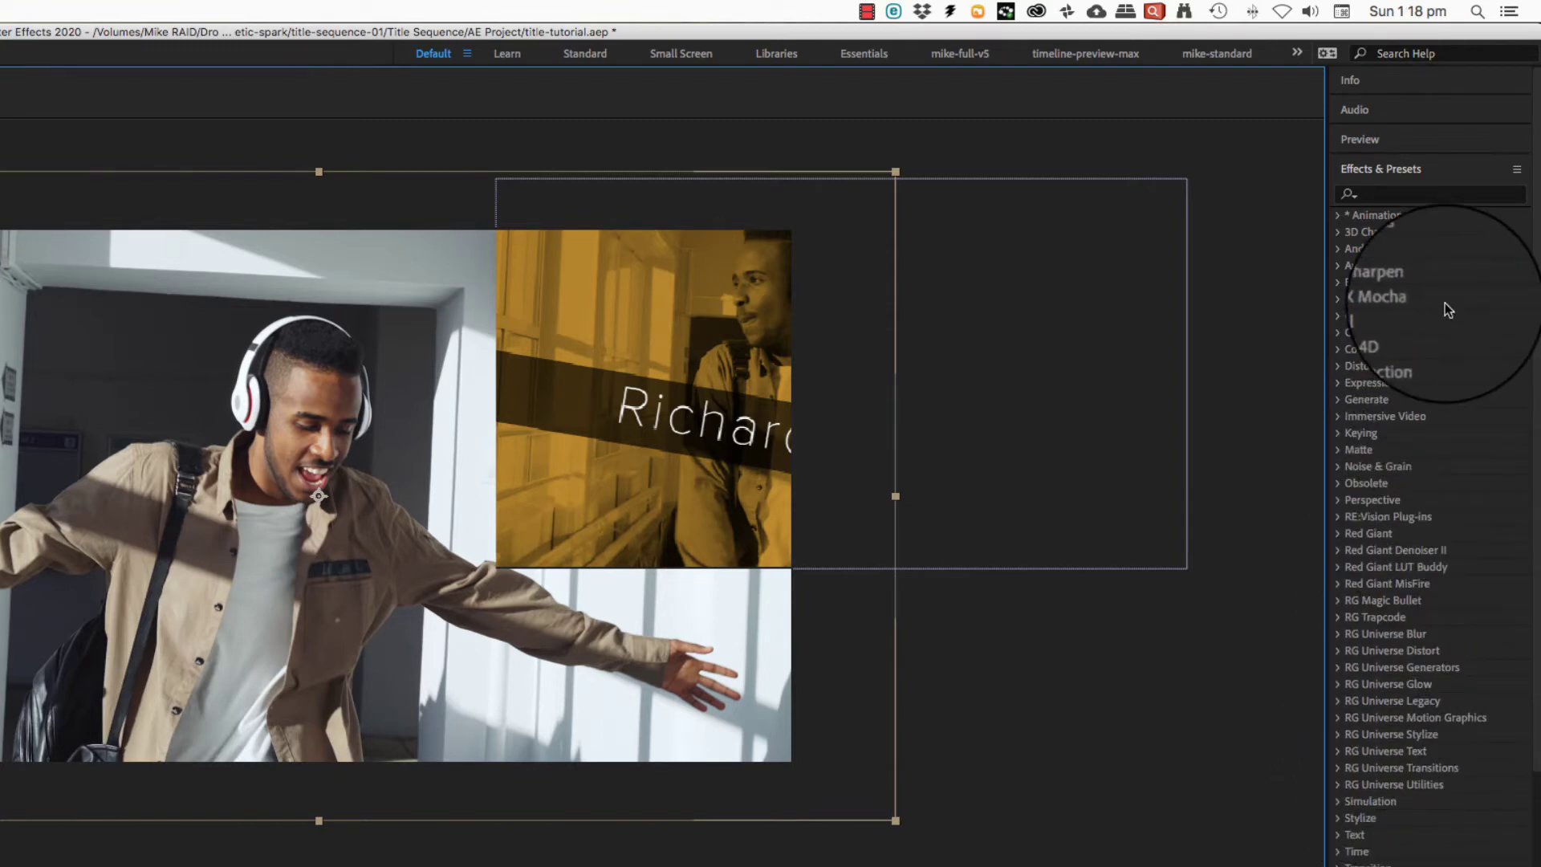
{"action": "left_click", "coordinate": [1339, 351]}
{"action": "left_click", "coordinate": [1339, 351]}
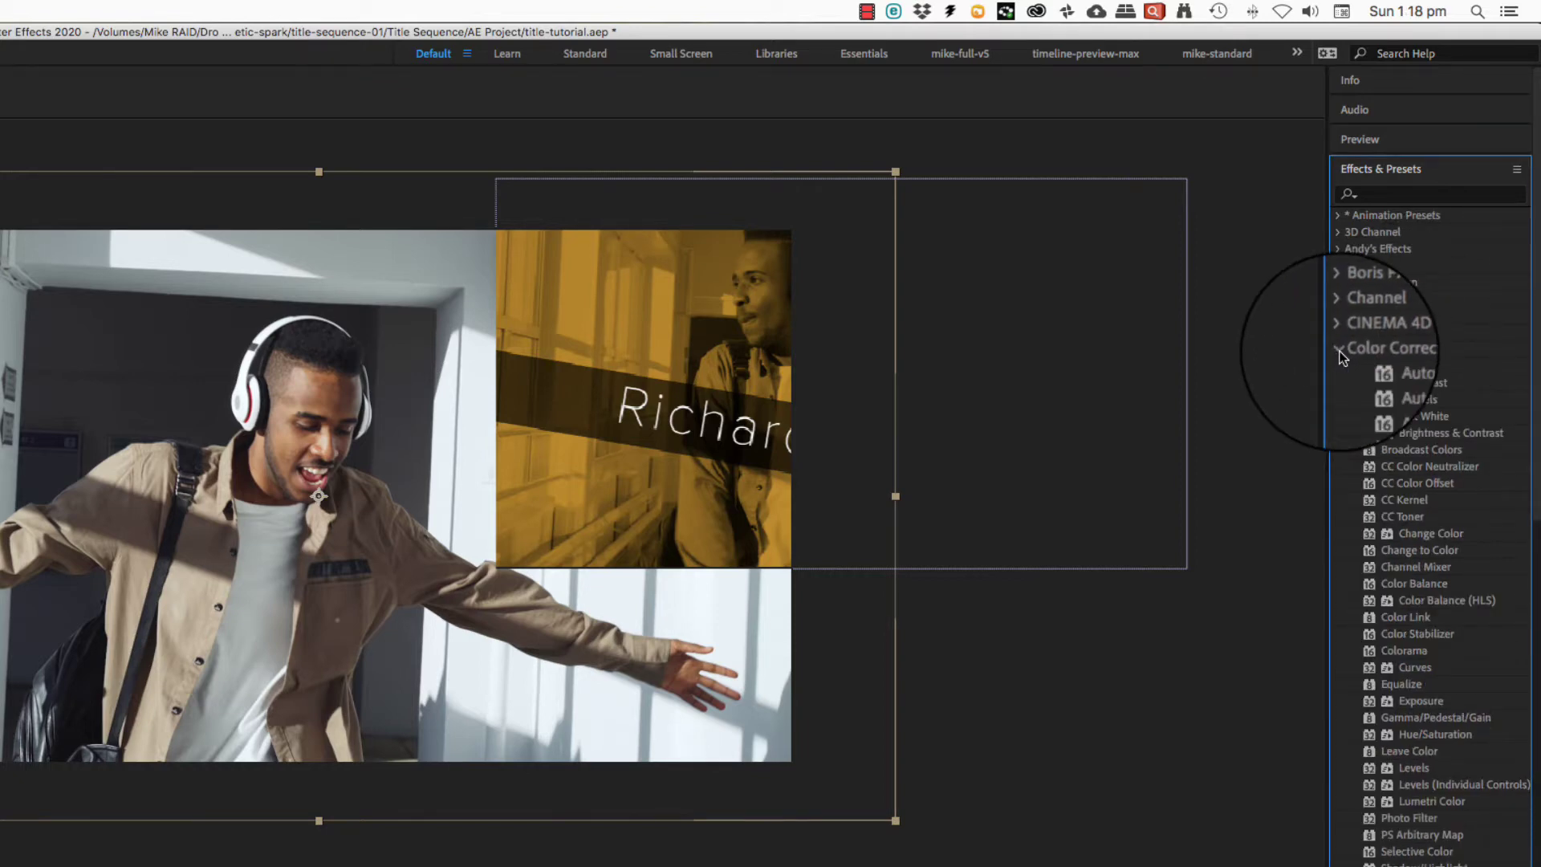
{"action": "left_click_drag", "start_coordinate": [628, 532], "coordinate": [657, 498]}
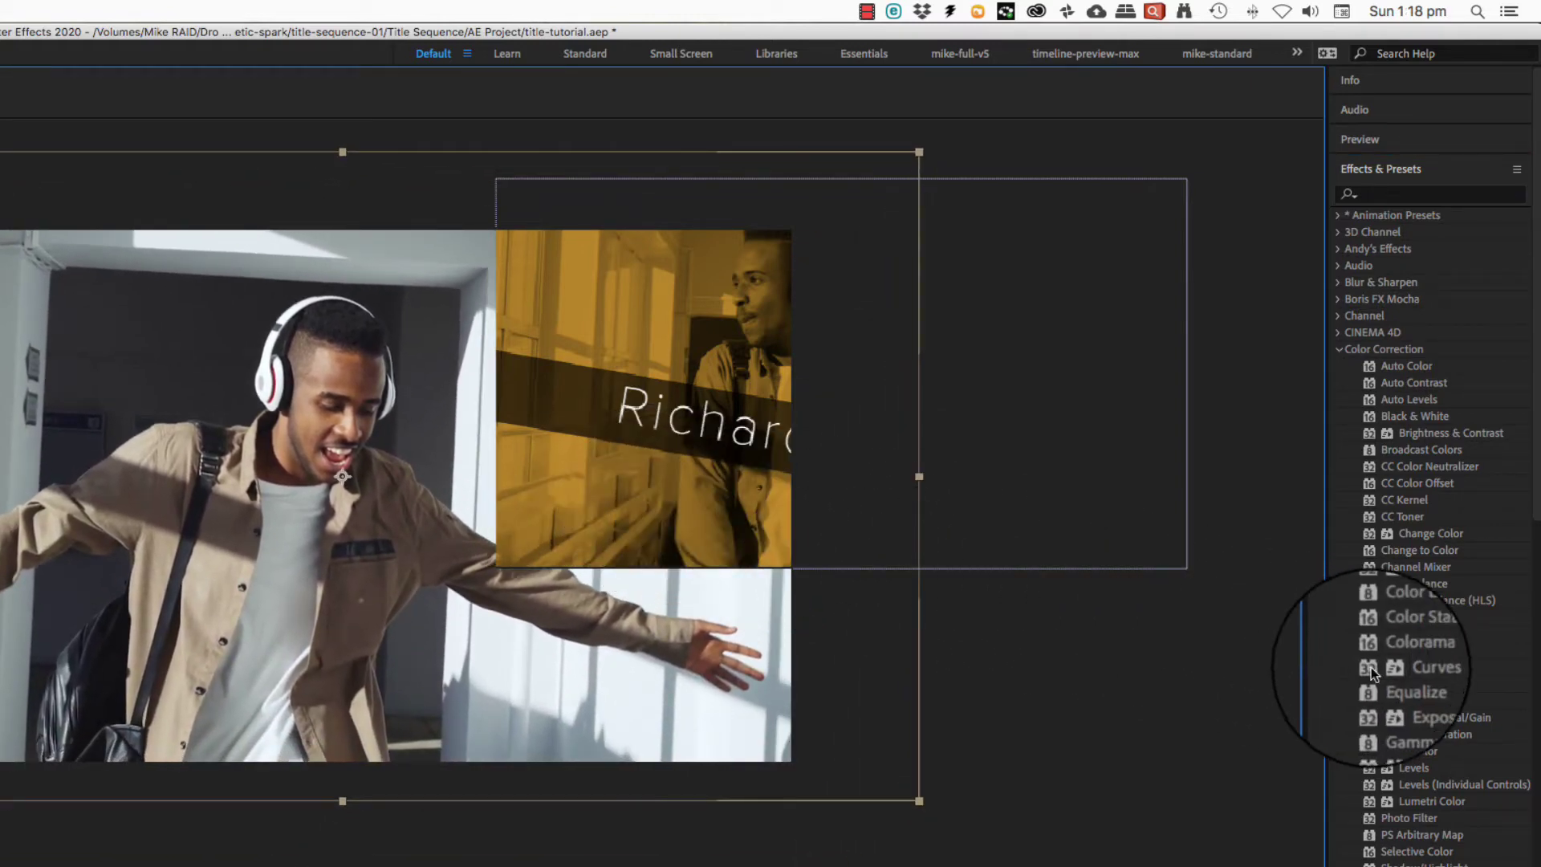
{"action": "left_click_drag", "start_coordinate": [1372, 672], "coordinate": [268, 640]}
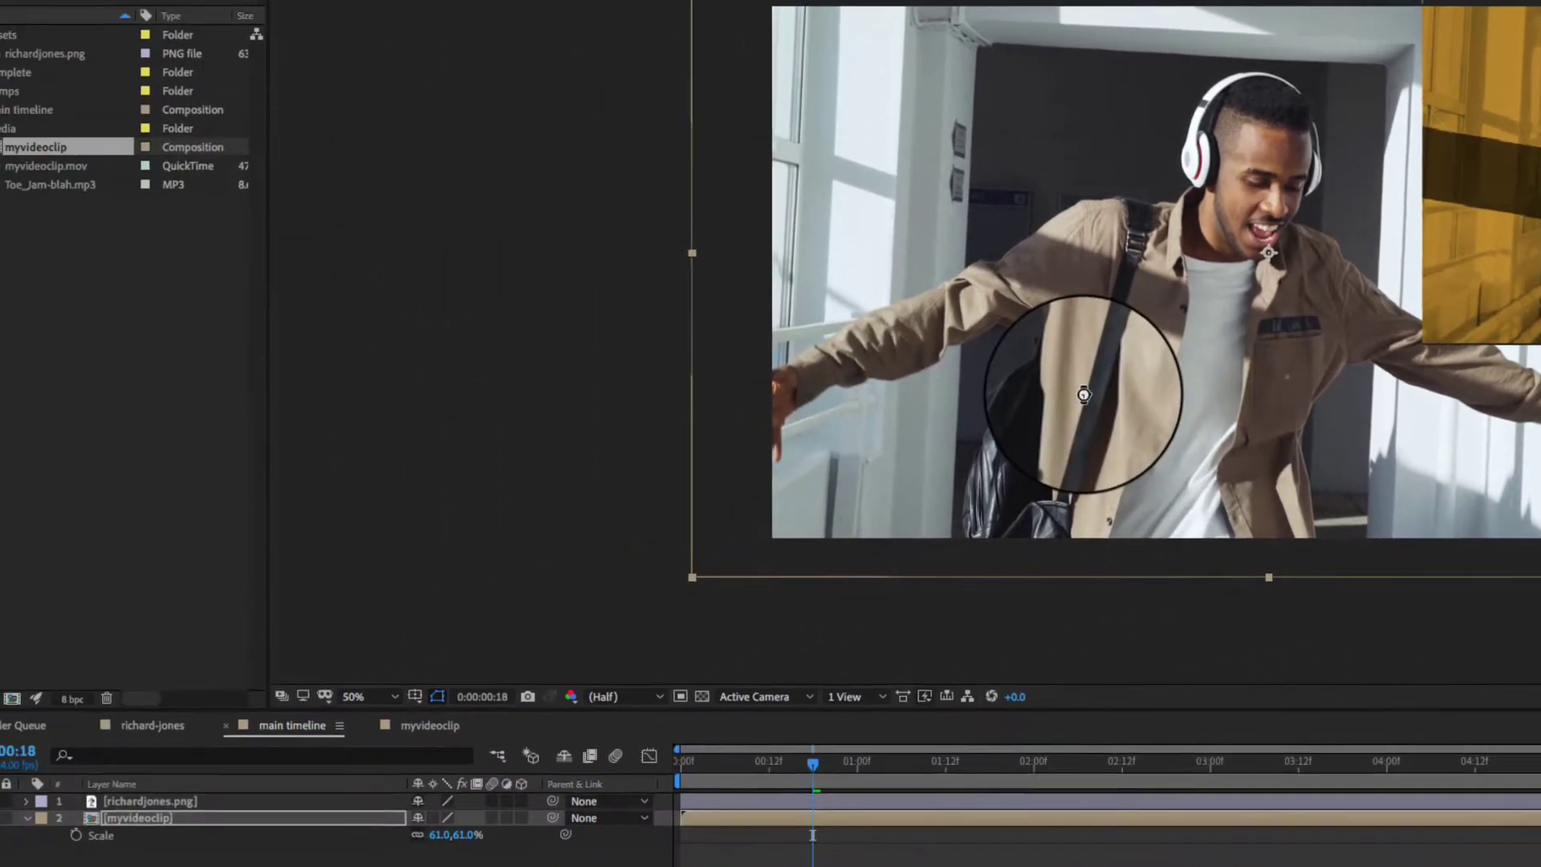
{"action": "left_click_drag", "start_coordinate": [1084, 394], "coordinate": [1083, 374]}
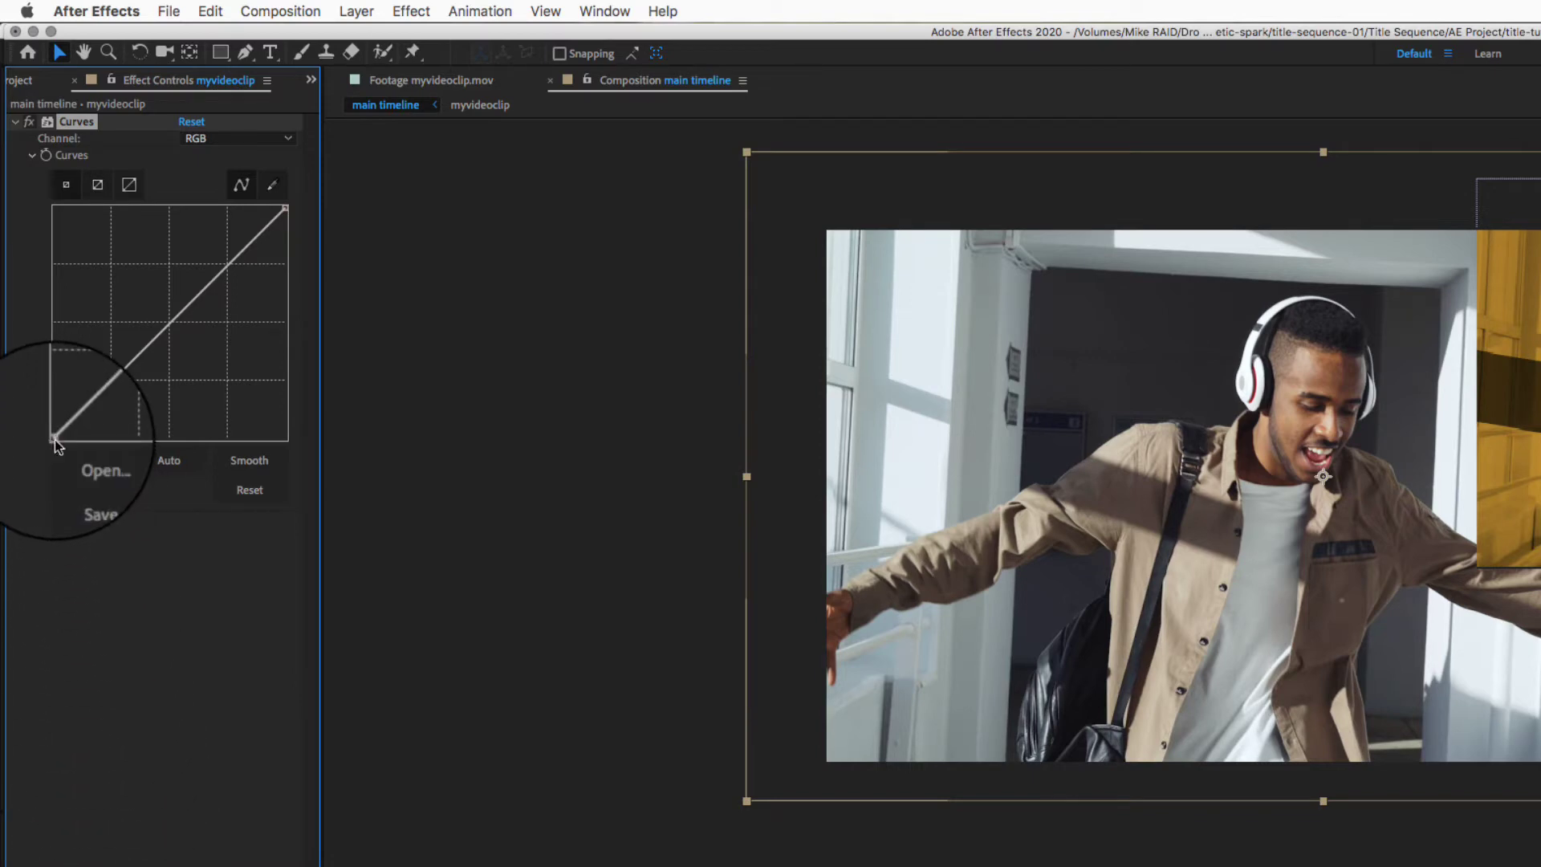
- Reshape the RGB curve: black point right, midtones bent up, white point pulled in
{"action": "left_click_drag", "start_coordinate": [55, 440], "coordinate": [82, 442]}
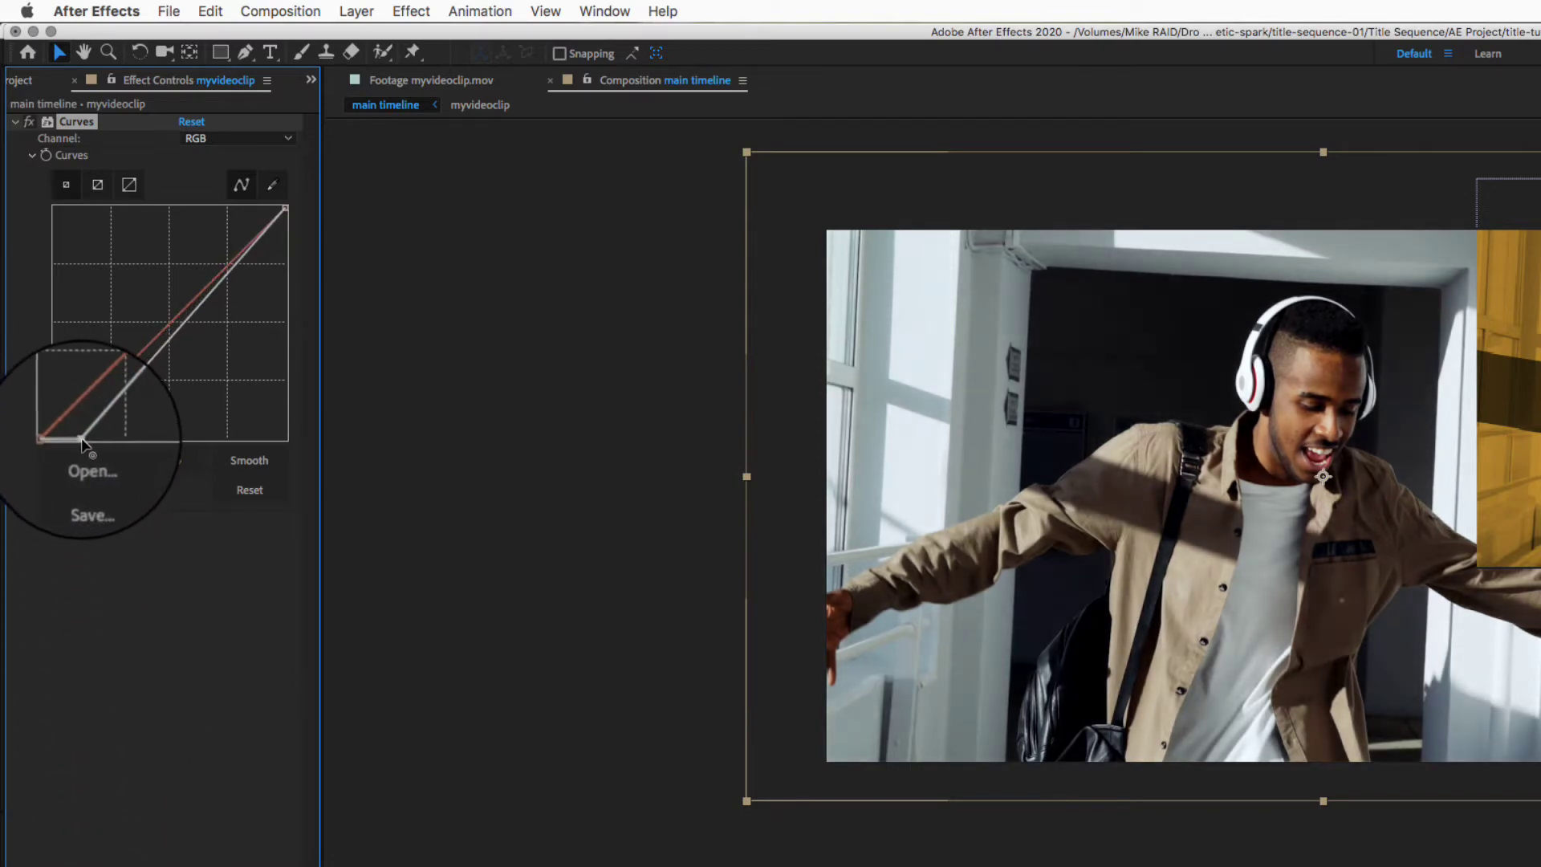
{"action": "left_click_drag", "start_coordinate": [137, 375], "coordinate": [136, 323]}
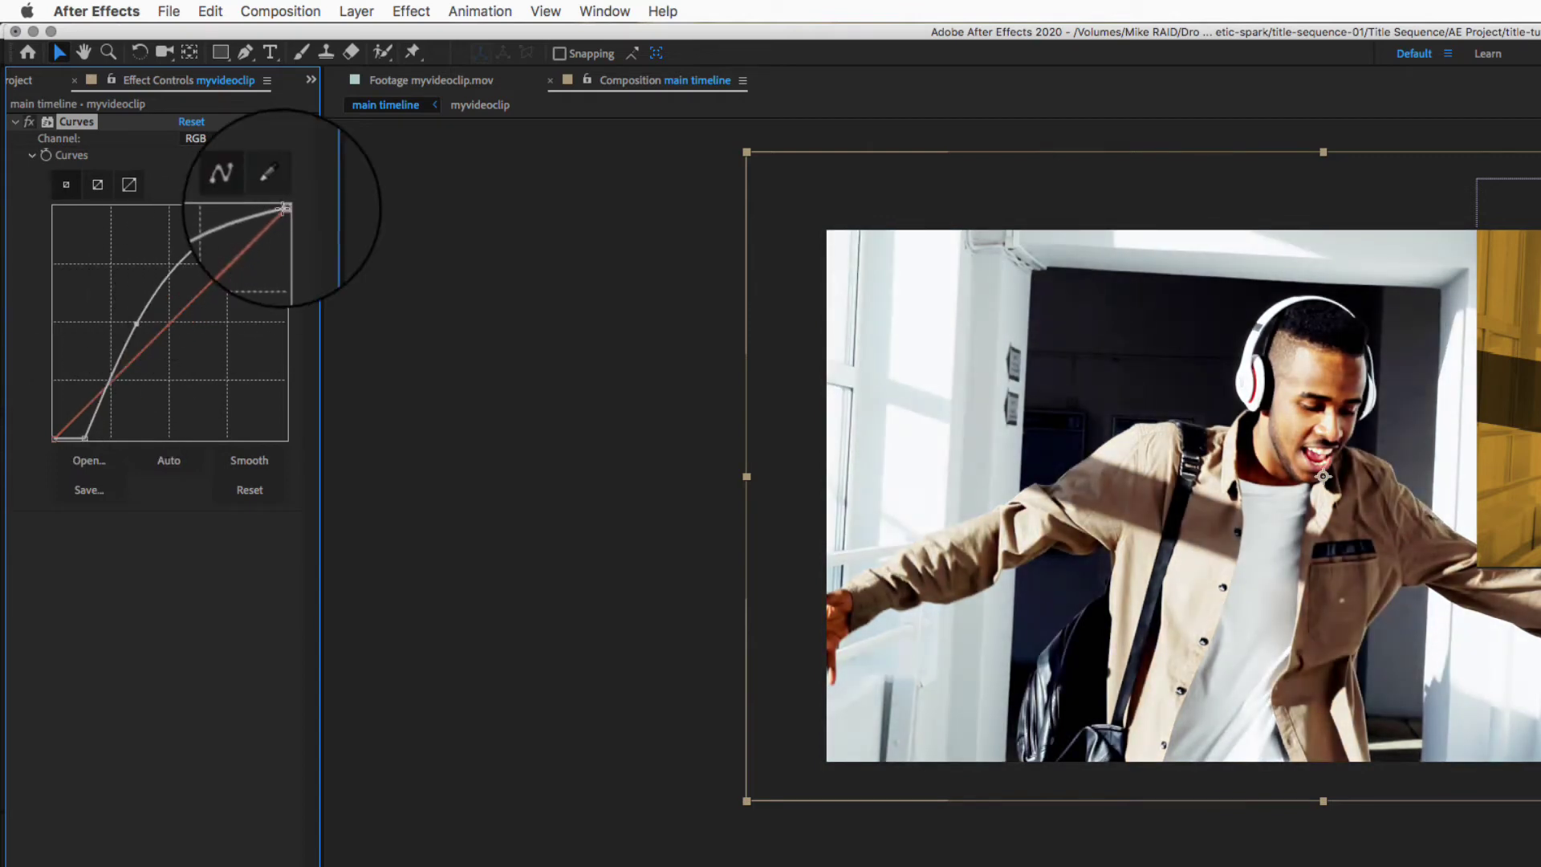
{"action": "left_click_drag", "start_coordinate": [282, 209], "coordinate": [248, 201]}
{"action": "mouse_move", "coordinate": [136, 325]}
{"action": "left_mouse_down"}
{"action": "mouse_move", "coordinate": [146, 345]}
{"action": "mouse_move", "coordinate": [139, 335]}
{"action": "left_mouse_up"}
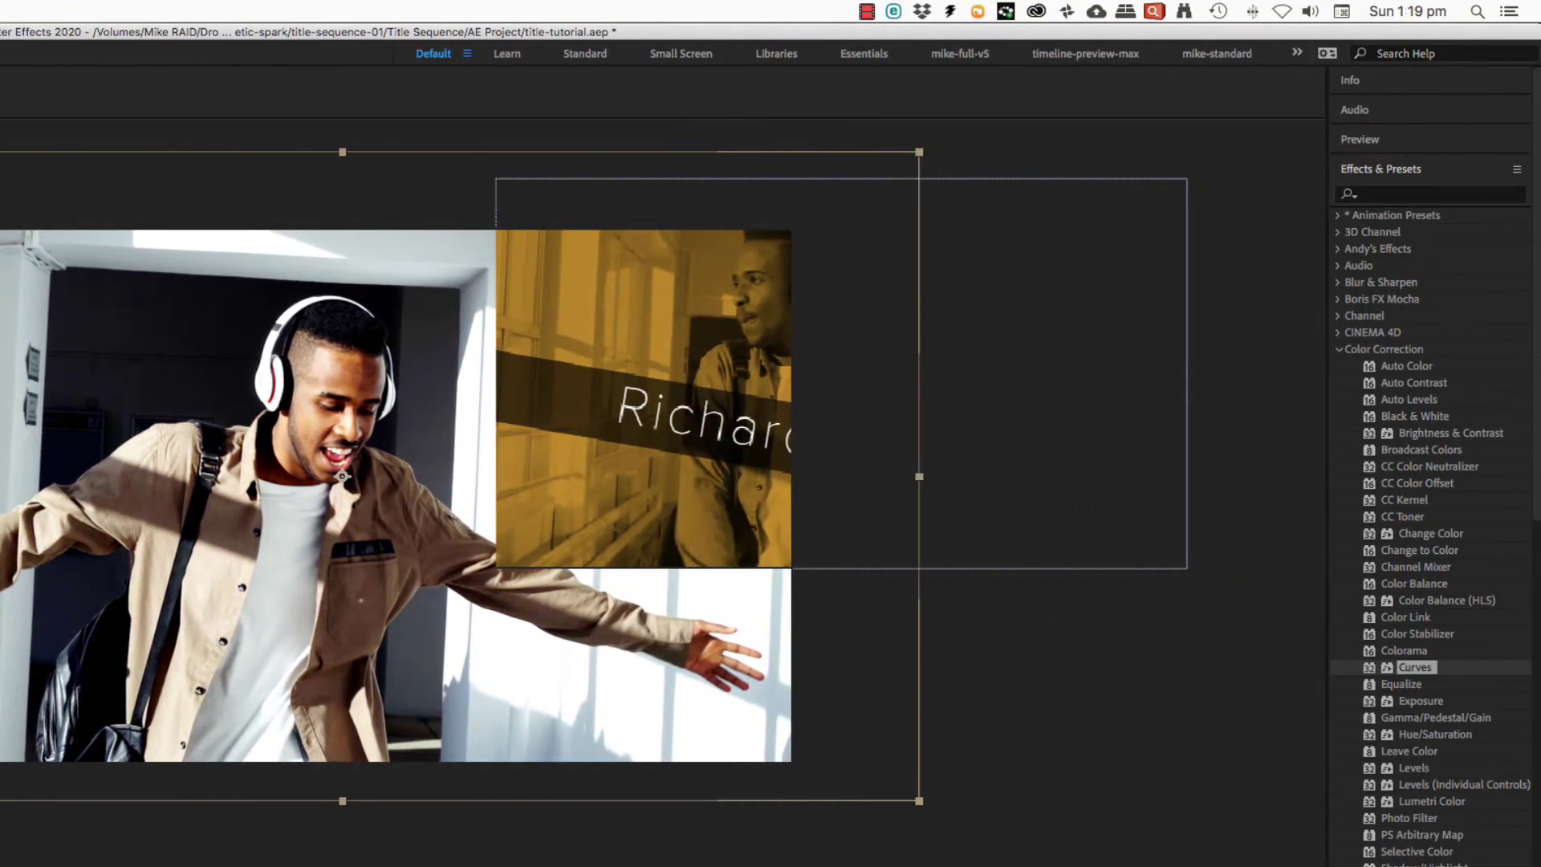
- Add Hue/Saturation from a 'hue' search below Curves and raise Master Saturation to 100
{"action": "left_click", "coordinate": [1338, 350]}
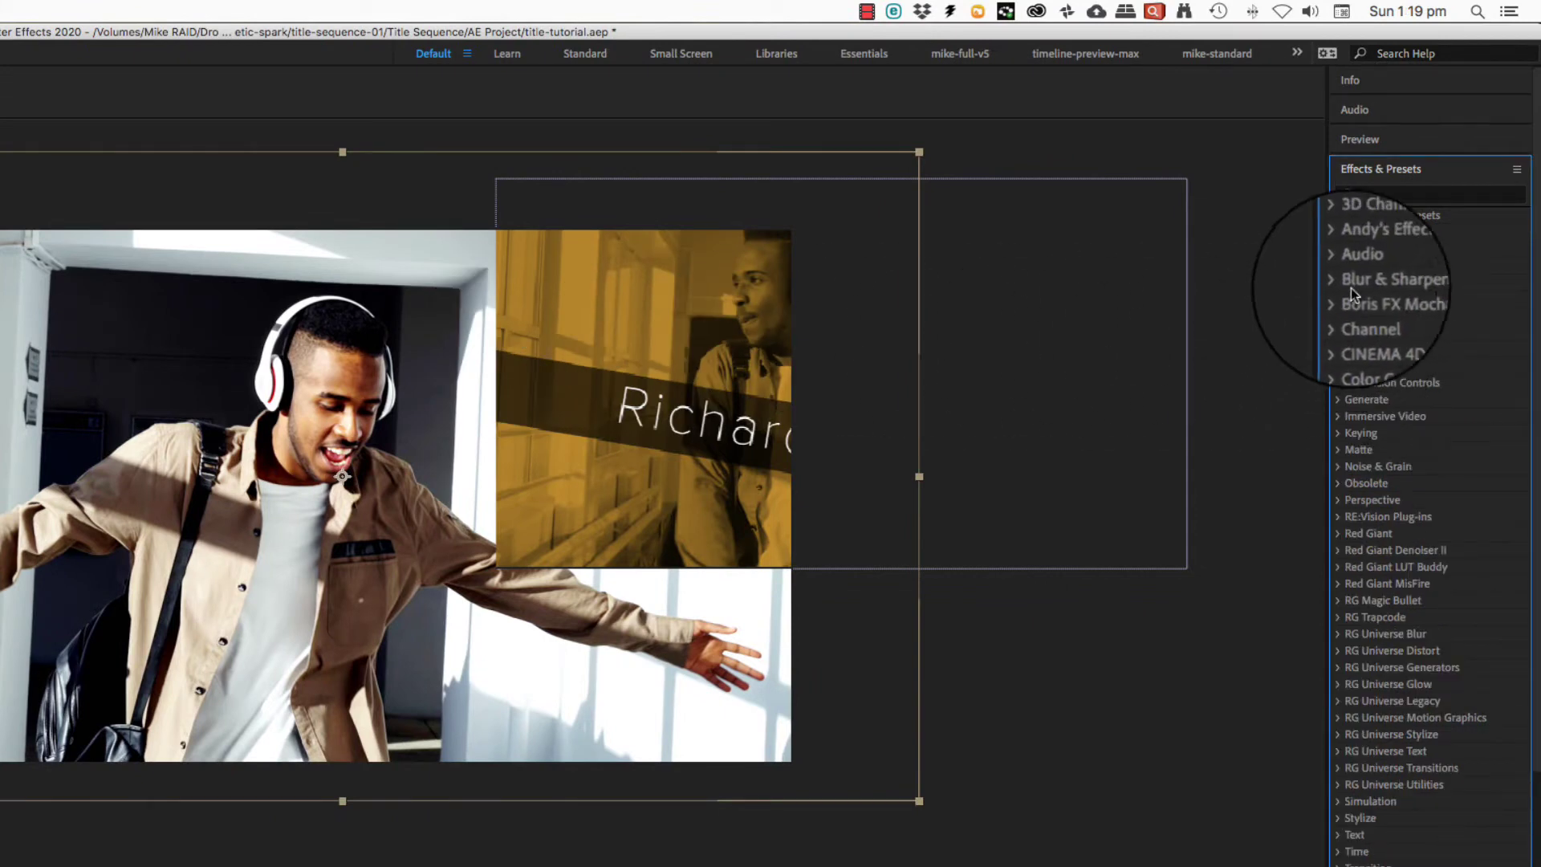
{"action": "left_click", "coordinate": [1380, 193]}
{"action": "type", "text": "hue"}
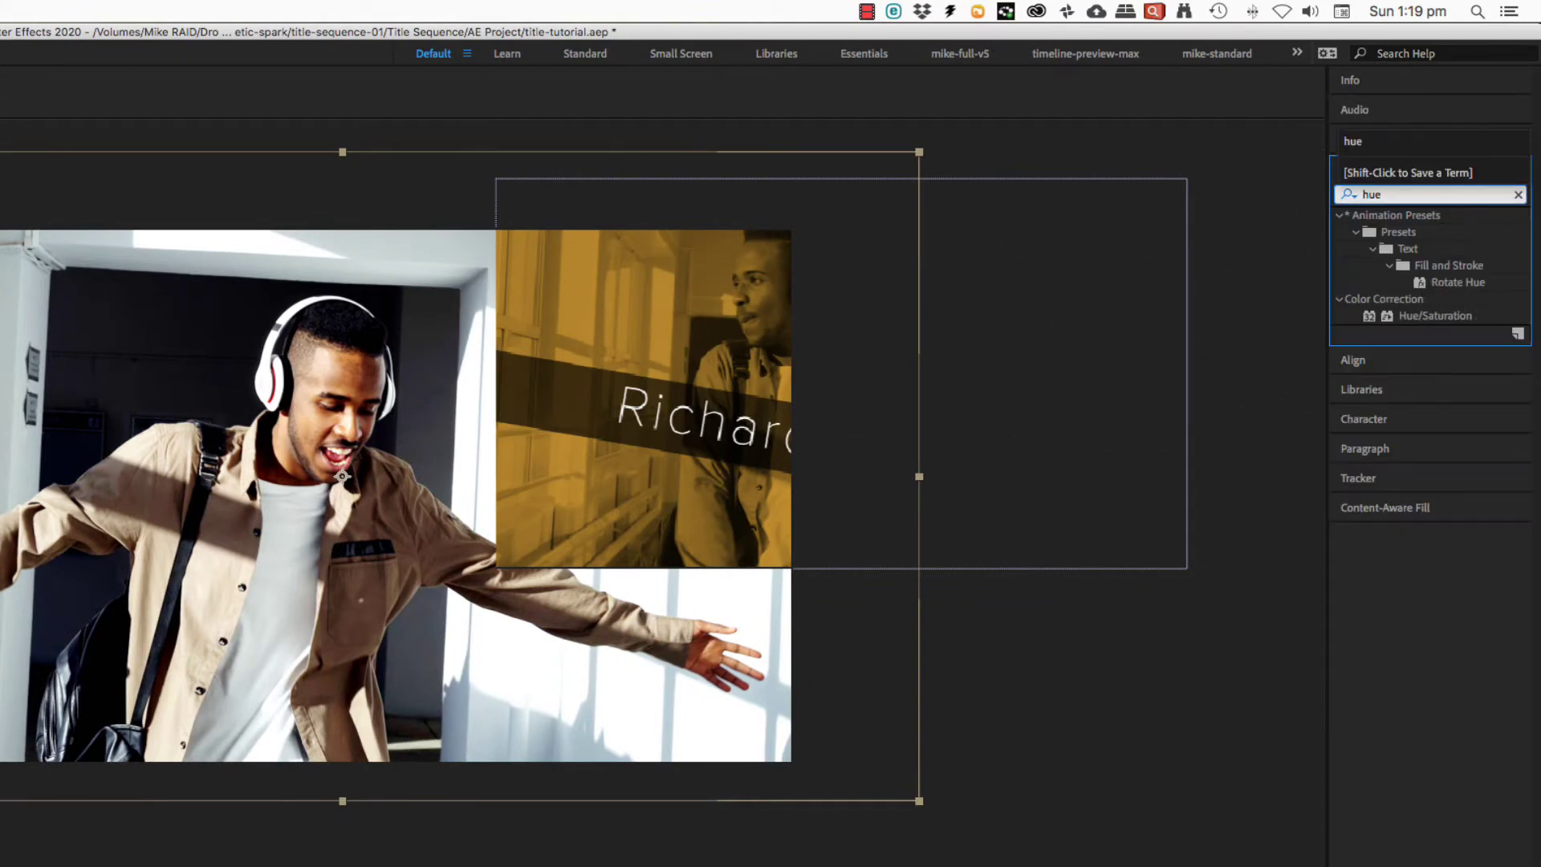
{"action": "left_click", "coordinate": [1367, 317]}
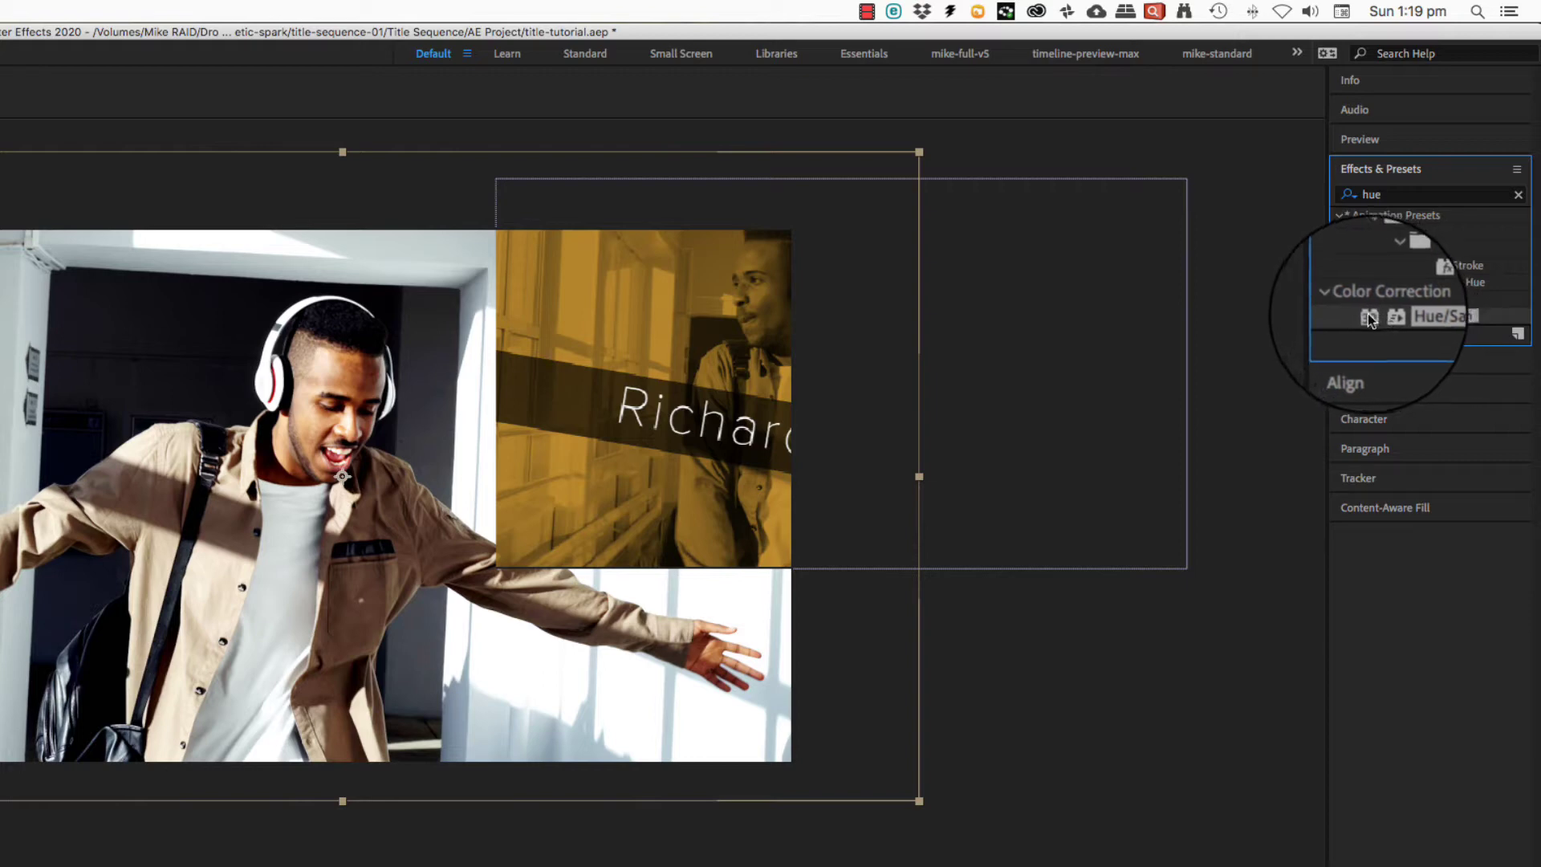
{"action": "left_click_drag", "start_coordinate": [1369, 318], "coordinate": [119, 588]}
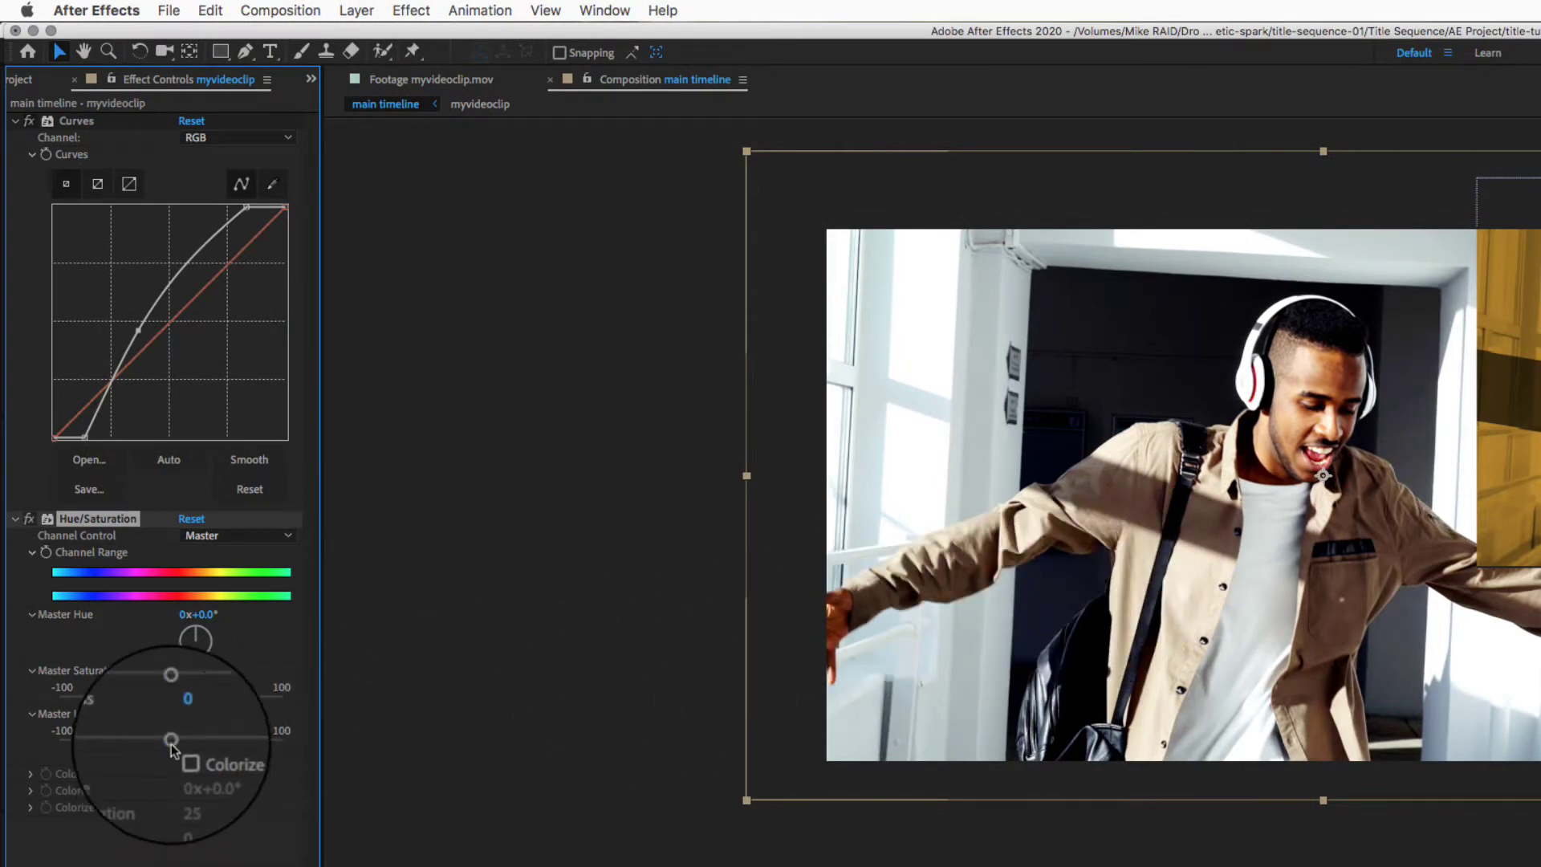
{"action": "left_click_drag", "start_coordinate": [171, 697], "coordinate": [245, 701]}
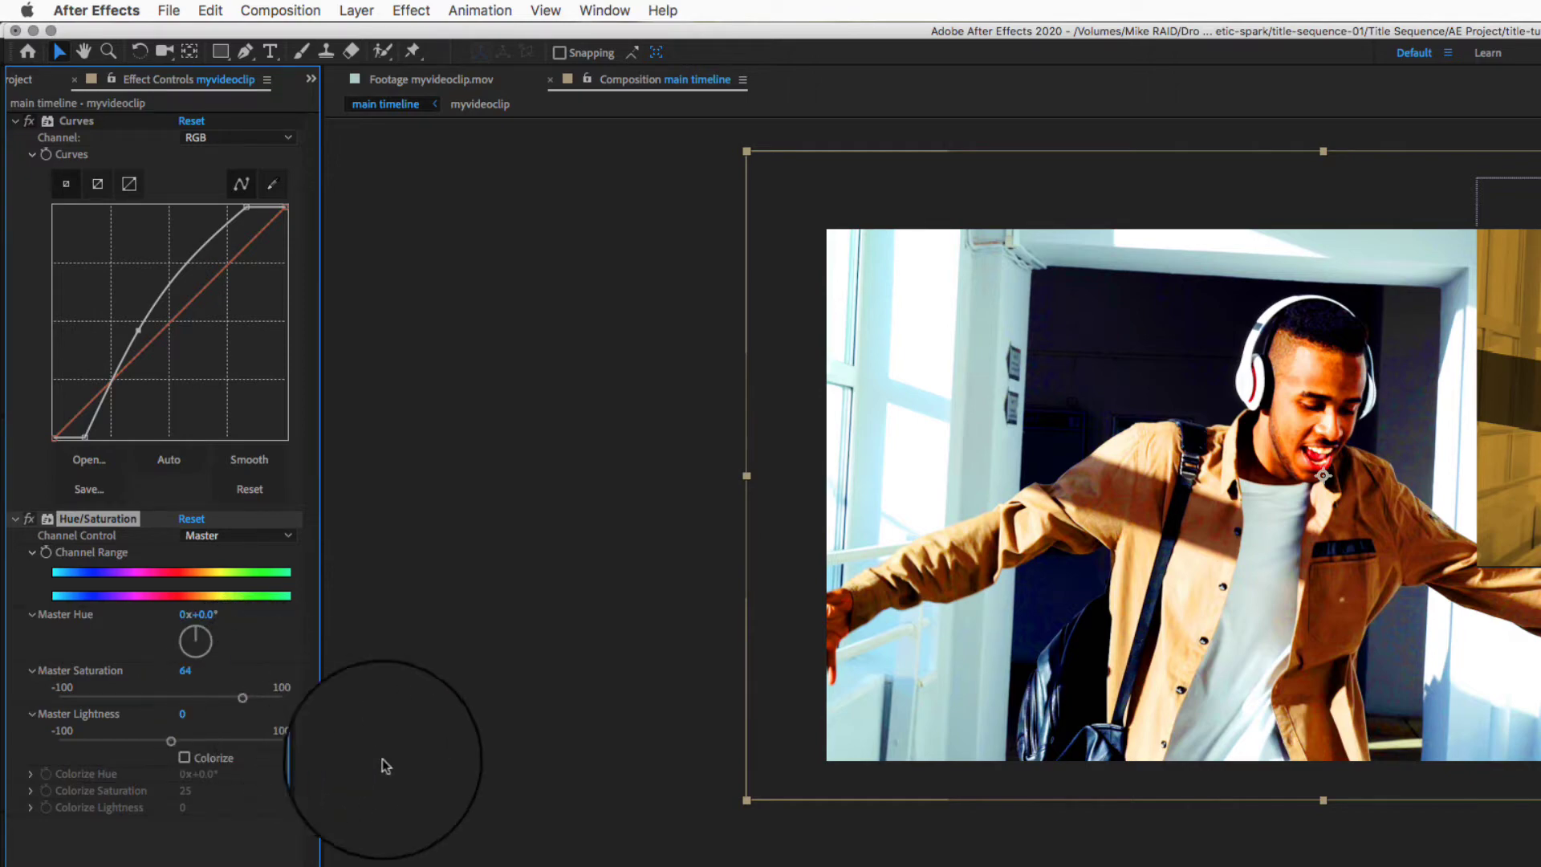
- Colorize the clip with hue 255°, saturation 60, lightness -19, and steepen the Curves
{"action": "left_click_drag", "start_coordinate": [722, 865], "coordinate": [770, 866]}
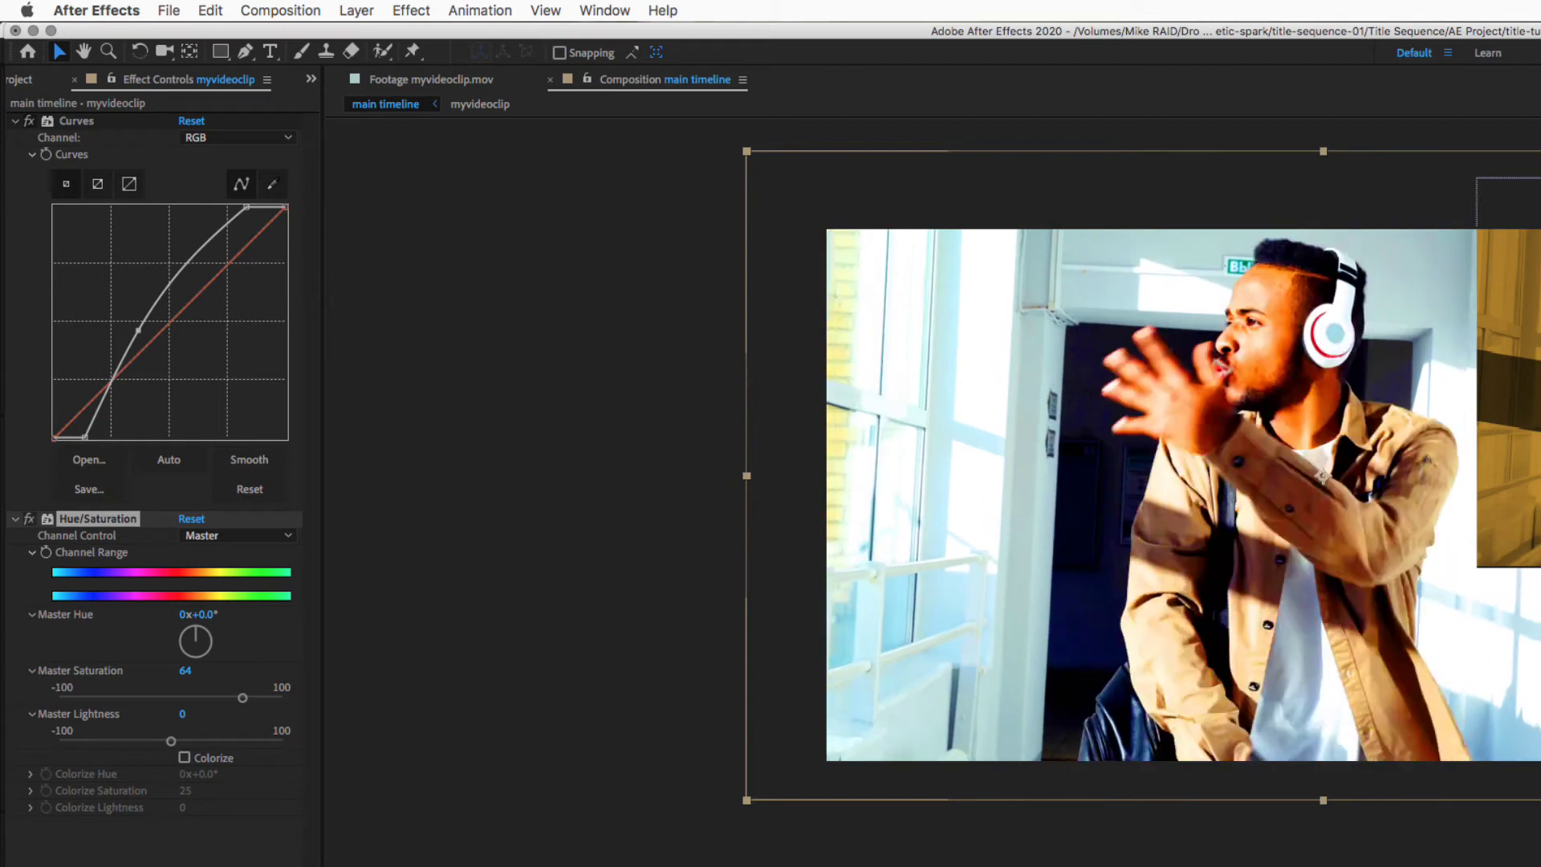
{"action": "left_click", "coordinate": [184, 756]}
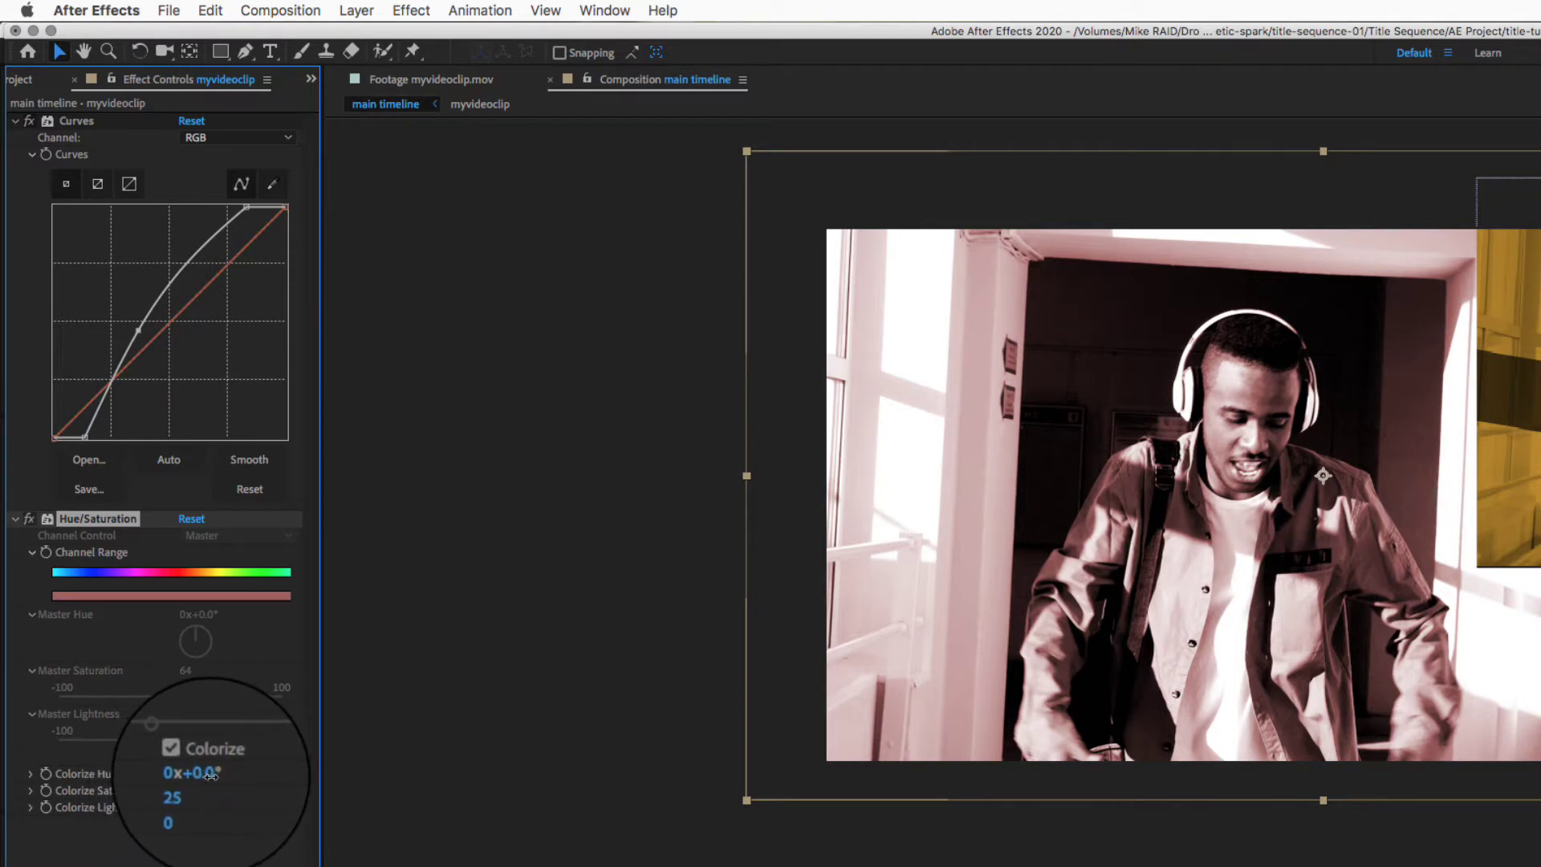
{"action": "left_click_drag", "start_coordinate": [211, 773], "coordinate": [297, 847]}
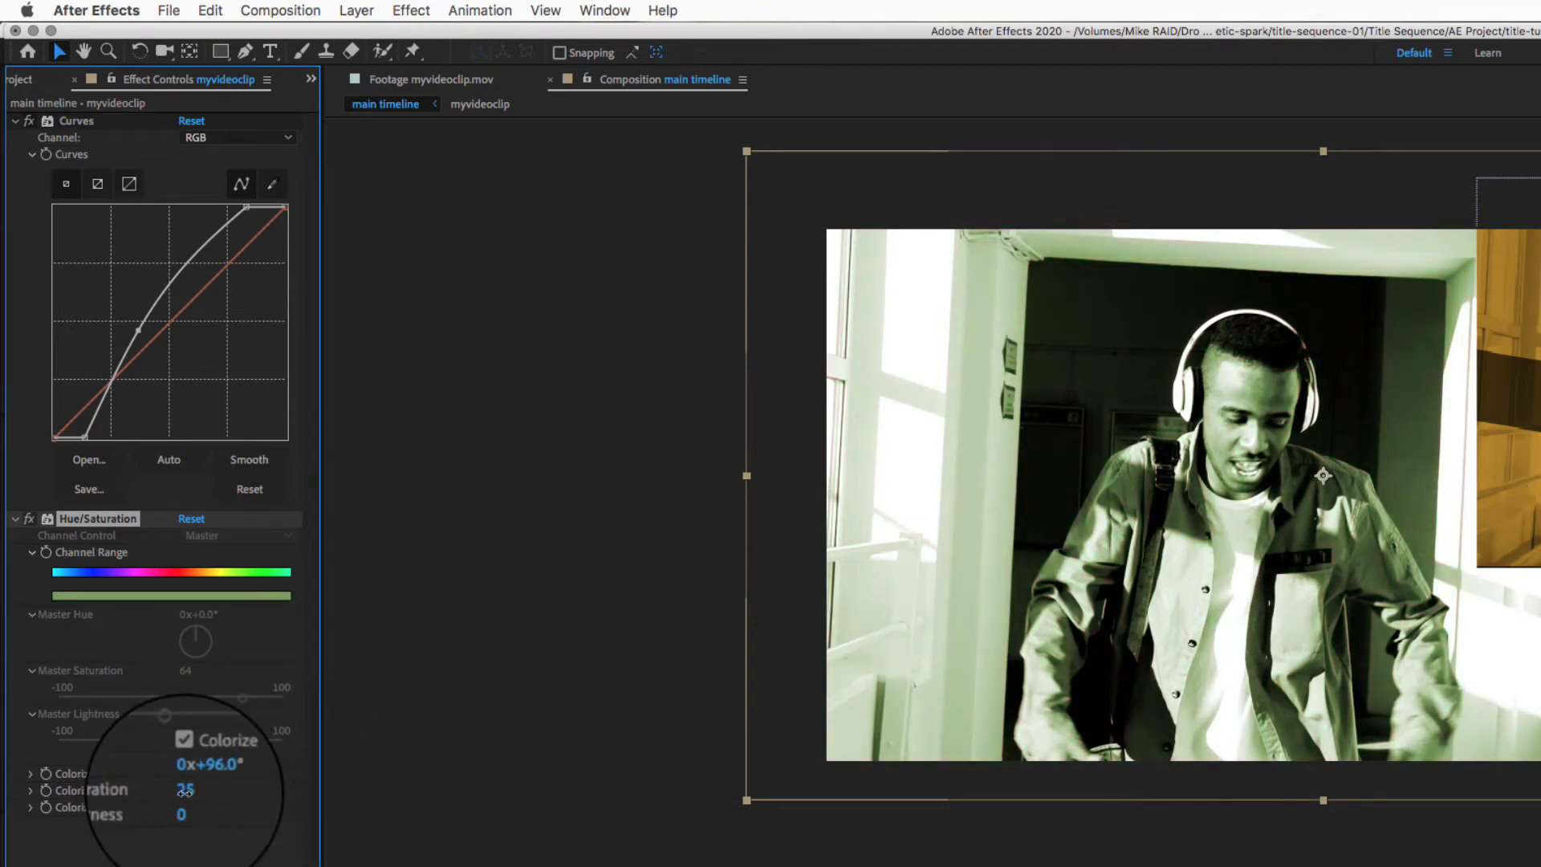
{"action": "mouse_move", "coordinate": [185, 792]}
{"action": "left_mouse_down"}
{"action": "mouse_move", "coordinate": [292, 802]}
{"action": "mouse_move", "coordinate": [158, 811]}
{"action": "mouse_move", "coordinate": [206, 772]}
{"action": "mouse_move", "coordinate": [475, 780]}
{"action": "mouse_move", "coordinate": [207, 775]}
{"action": "mouse_move", "coordinate": [369, 784]}
{"action": "mouse_move", "coordinate": [162, 812]}
{"action": "mouse_move", "coordinate": [207, 798]}
{"action": "mouse_move", "coordinate": [193, 797]}
{"action": "left_mouse_up"}
{"action": "mouse_move", "coordinate": [187, 807]}
{"action": "left_mouse_down"}
{"action": "mouse_move", "coordinate": [172, 805]}
{"action": "mouse_move", "coordinate": [202, 790]}
{"action": "mouse_move", "coordinate": [187, 791]}
{"action": "left_mouse_up"}
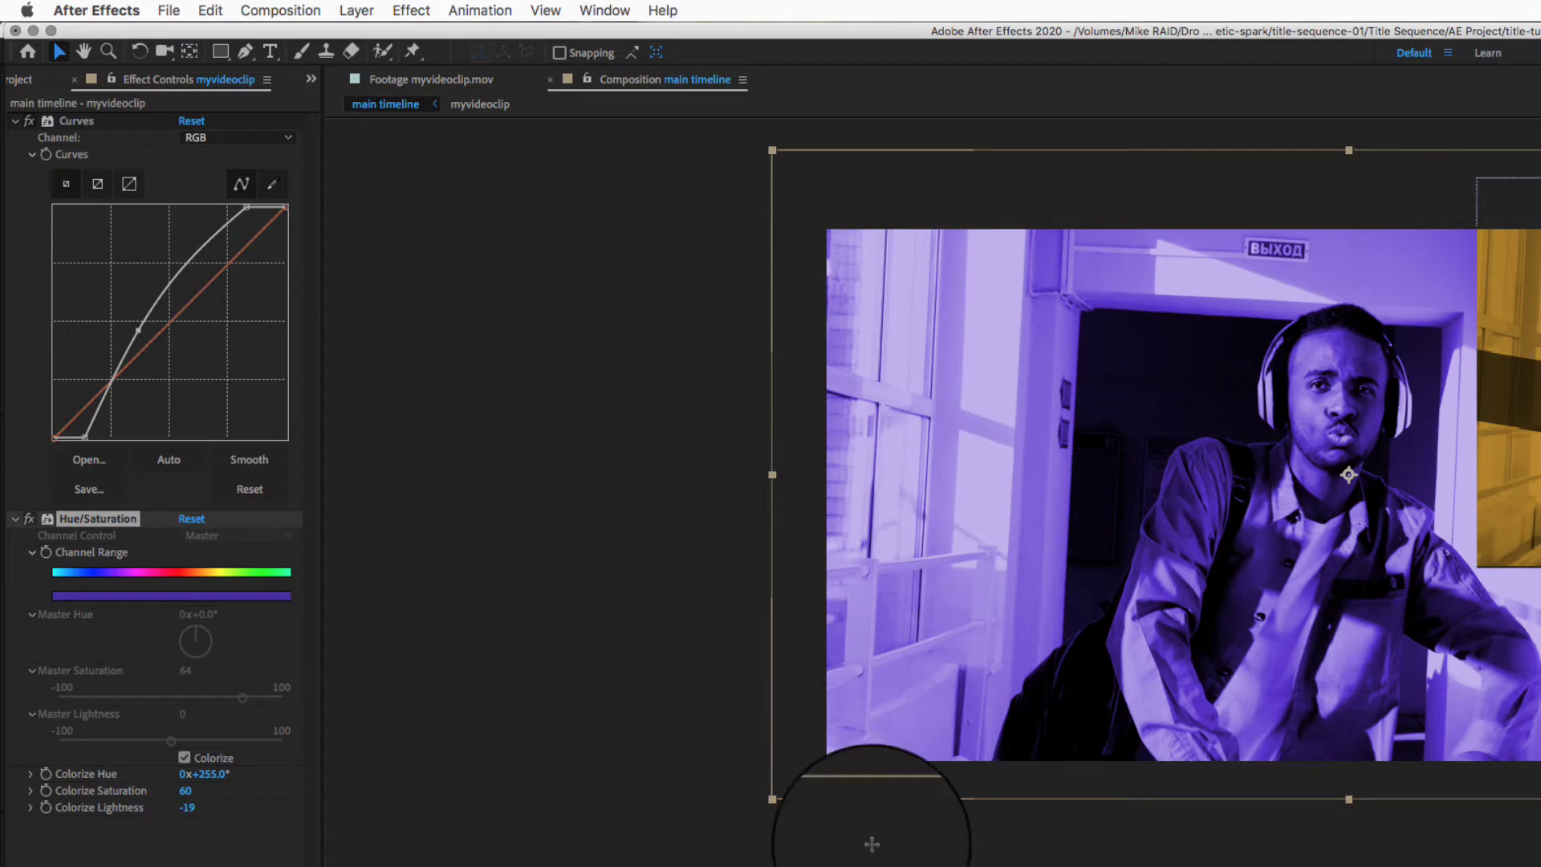
{"action": "left_click_drag", "start_coordinate": [138, 330], "coordinate": [128, 293]}
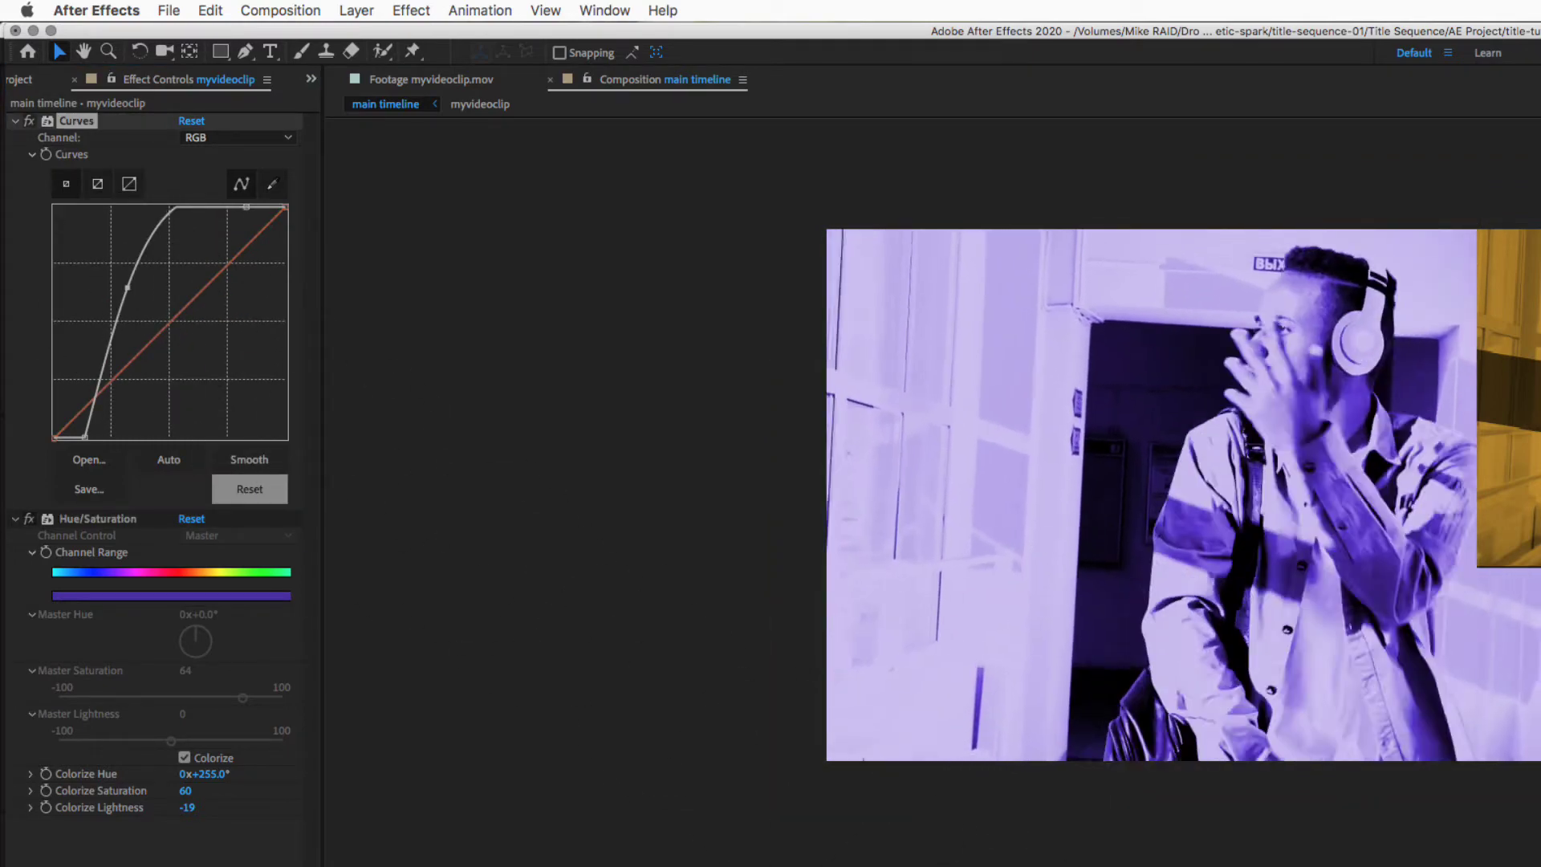
{"action": "key", "text": "space"}
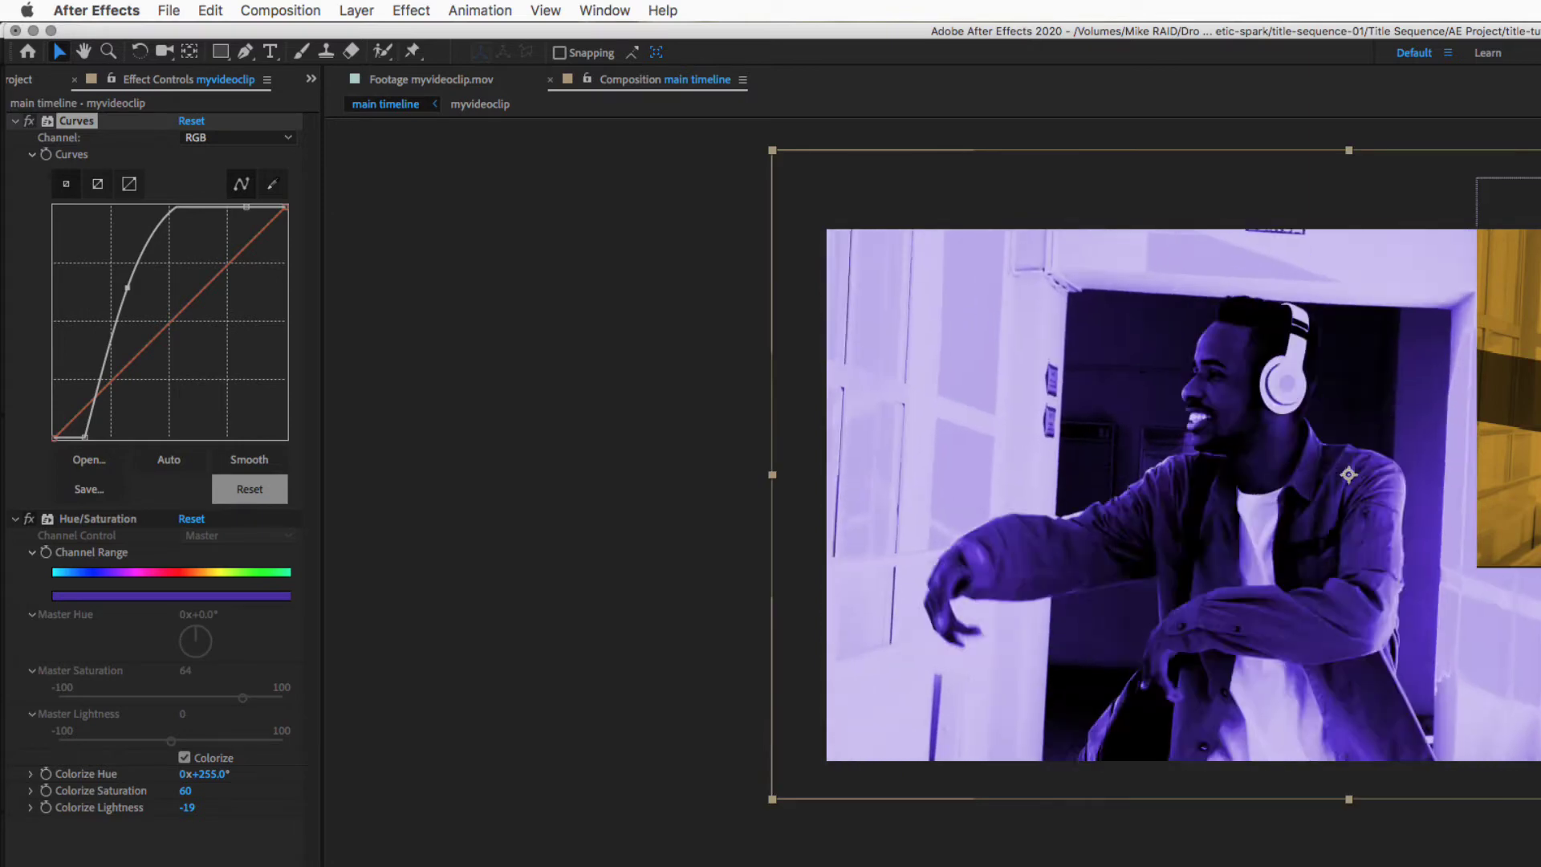
{"action": "left_click", "coordinate": [1508, 401]}
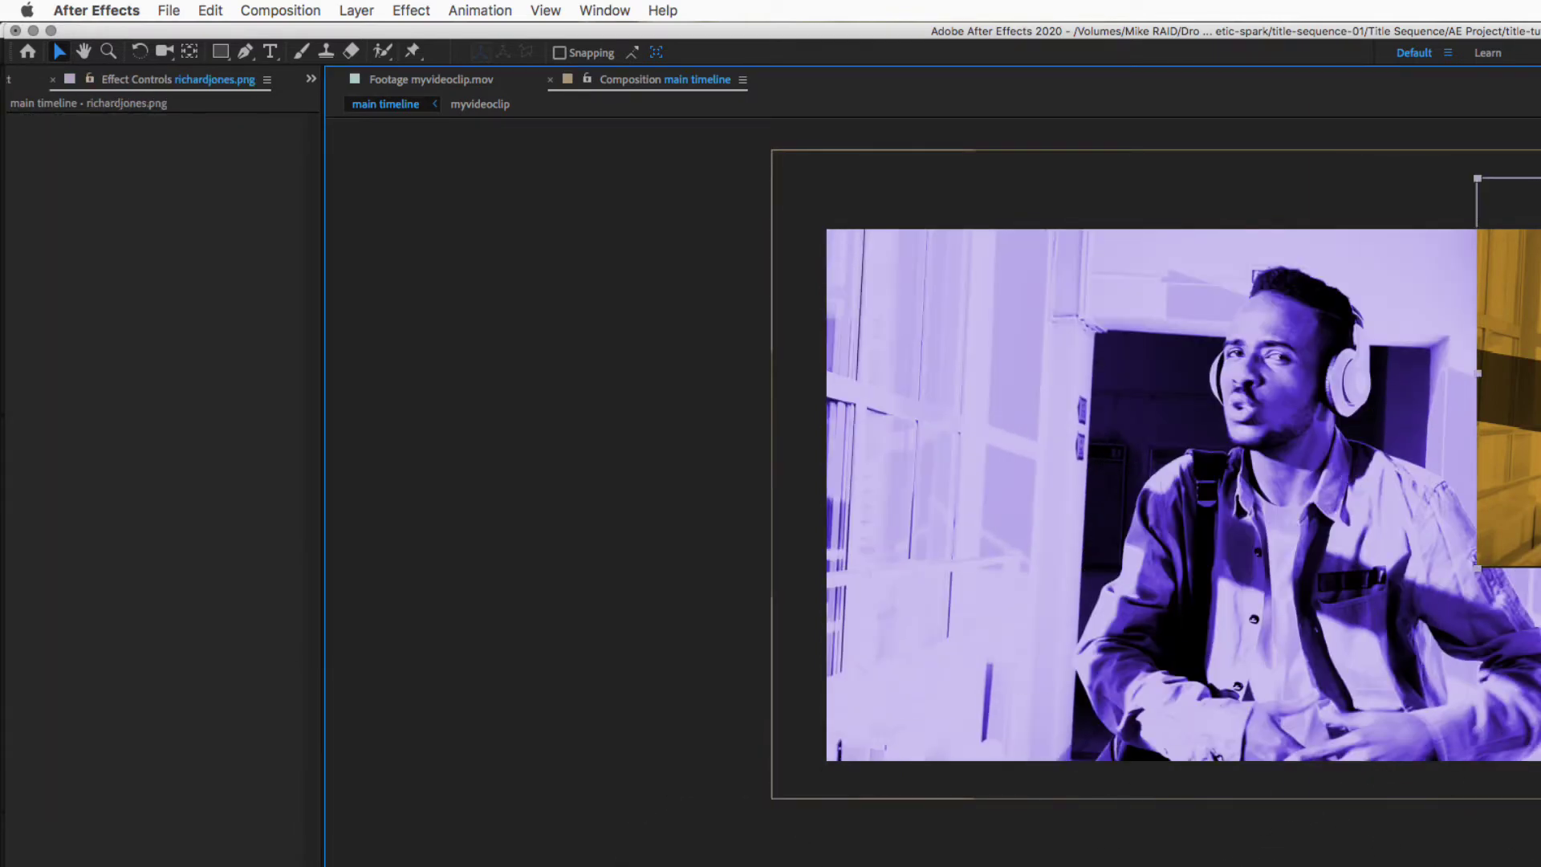
{"action": "key", "text": "Delete"}
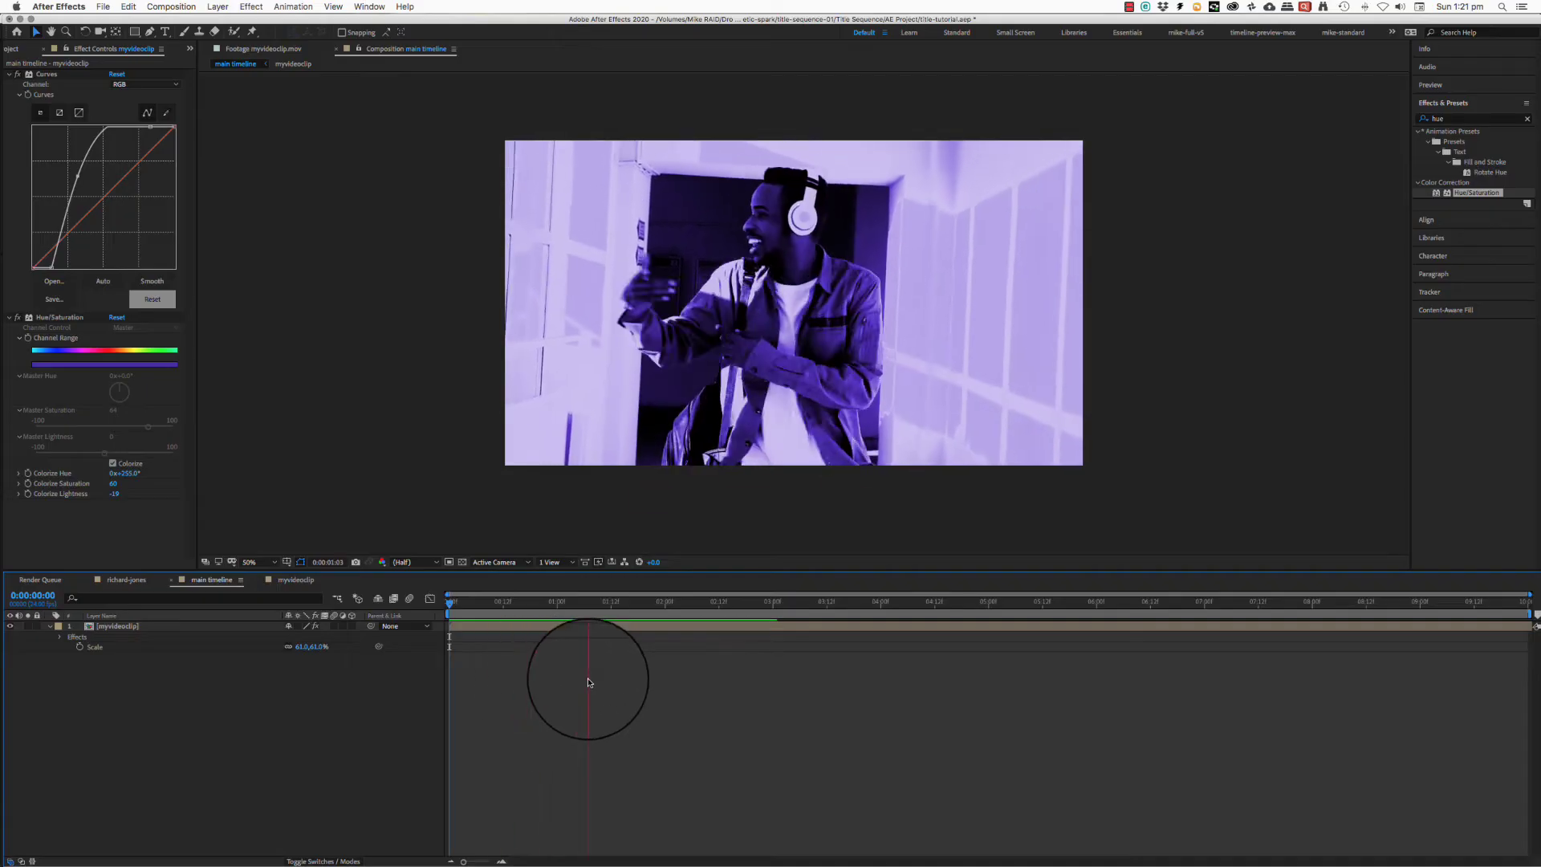
{"action": "left_click", "coordinate": [539, 601]}
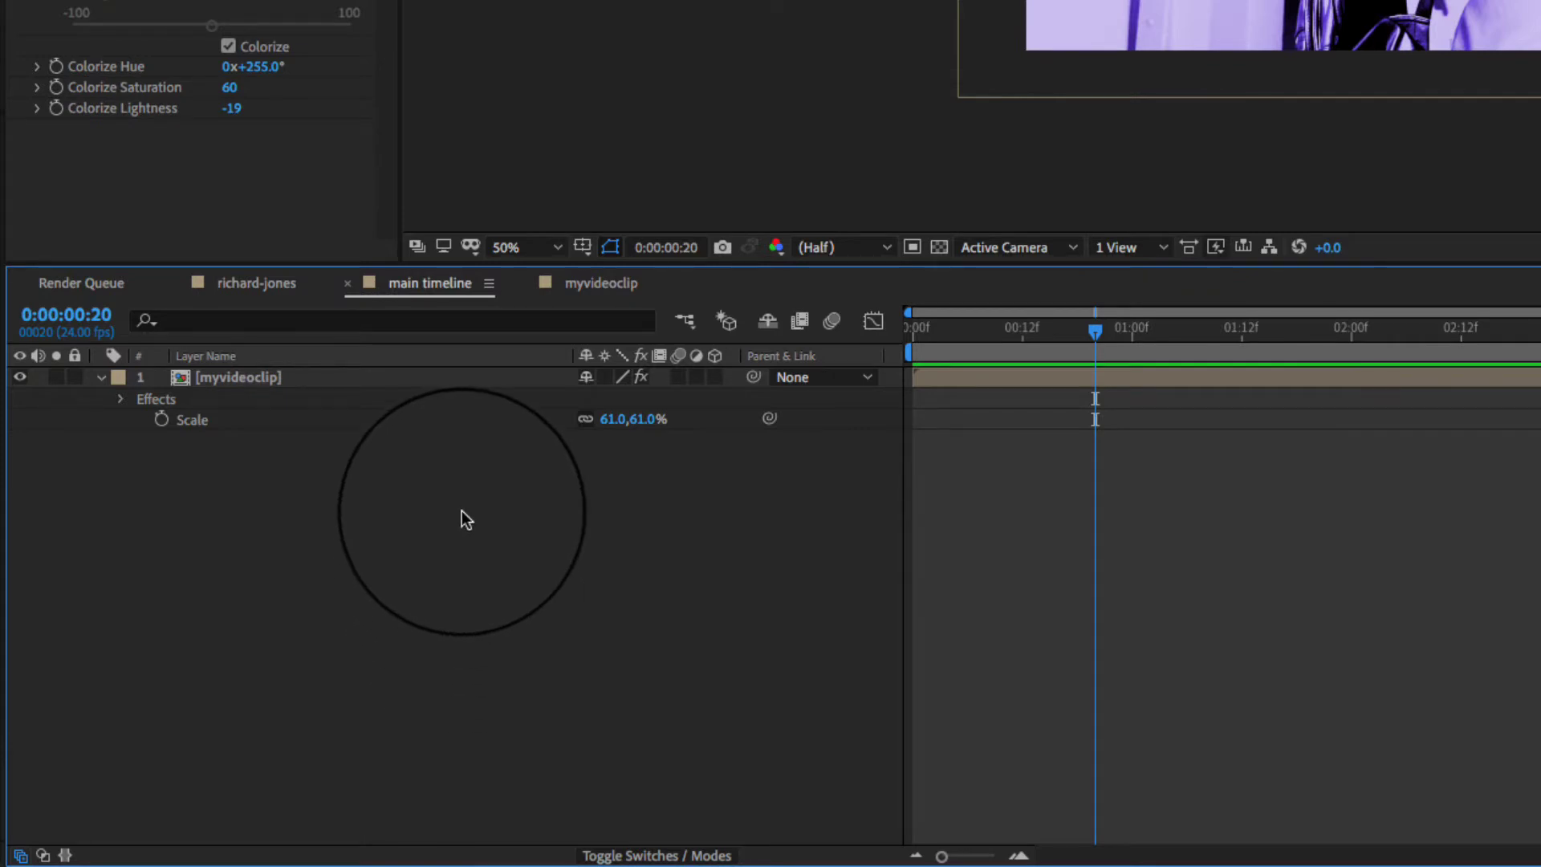
- Bring up Solid Settings for a new White Solid 1 at 500 × 500 px and move it aside
{"action": "right_click", "coordinate": [517, 510]}
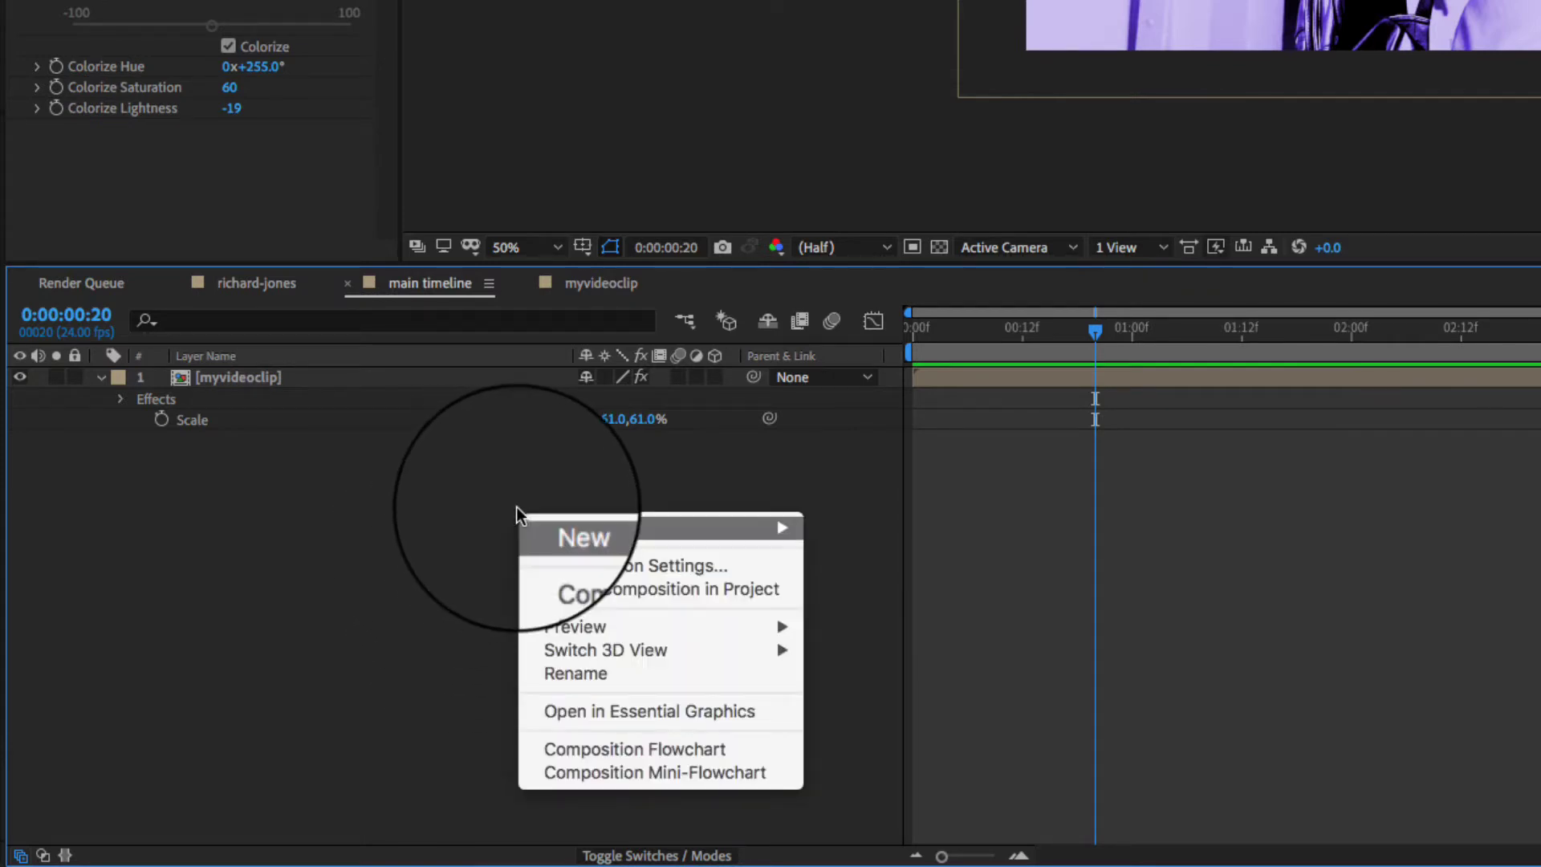
{"action": "mouse_move", "coordinate": [517, 511]}
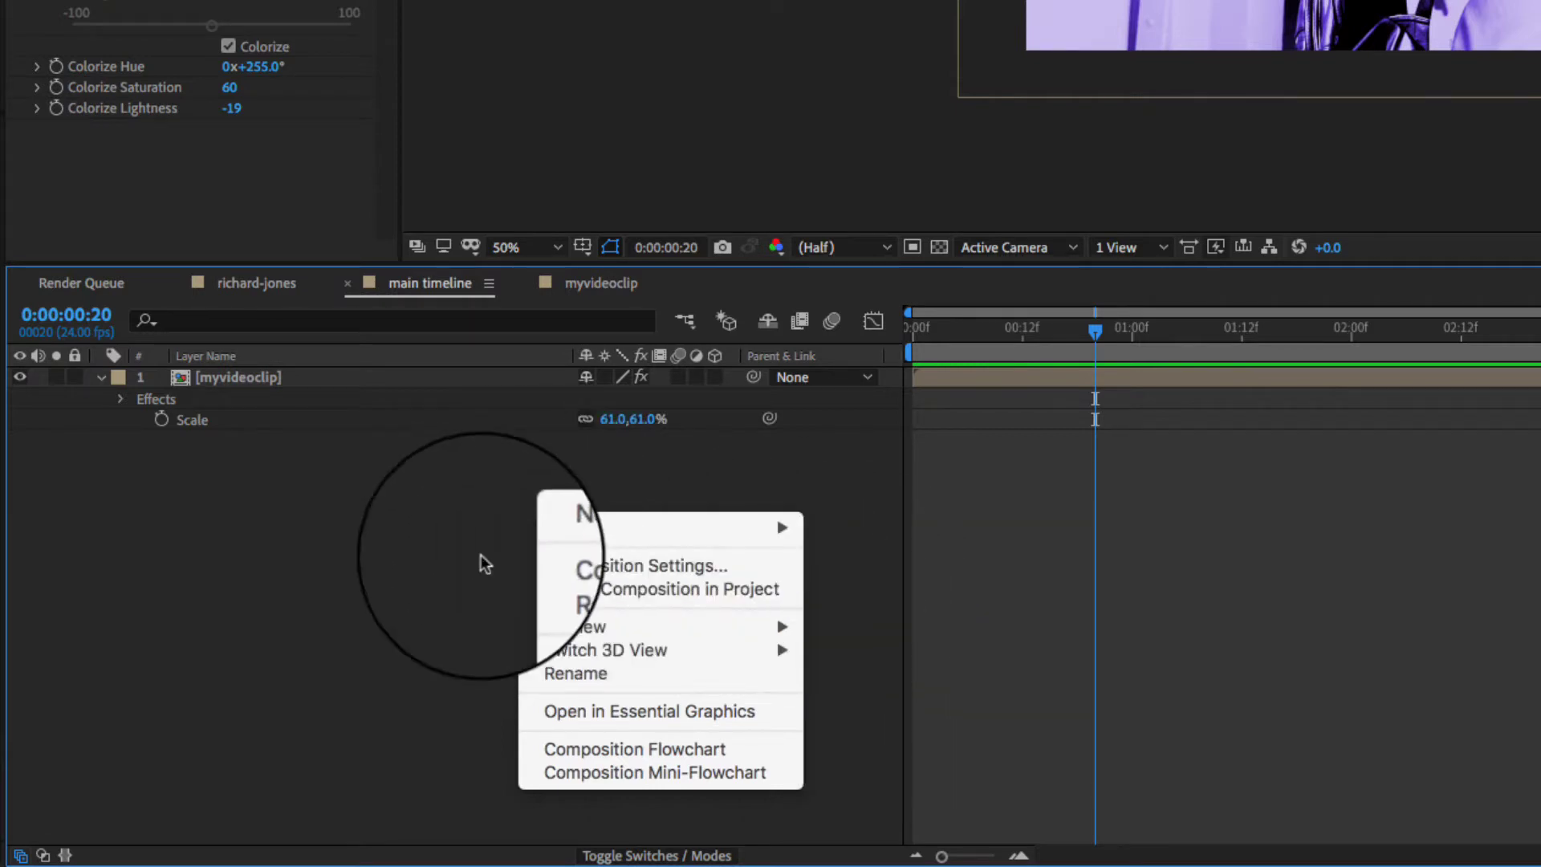
{"action": "left_click", "coordinate": [404, 554]}
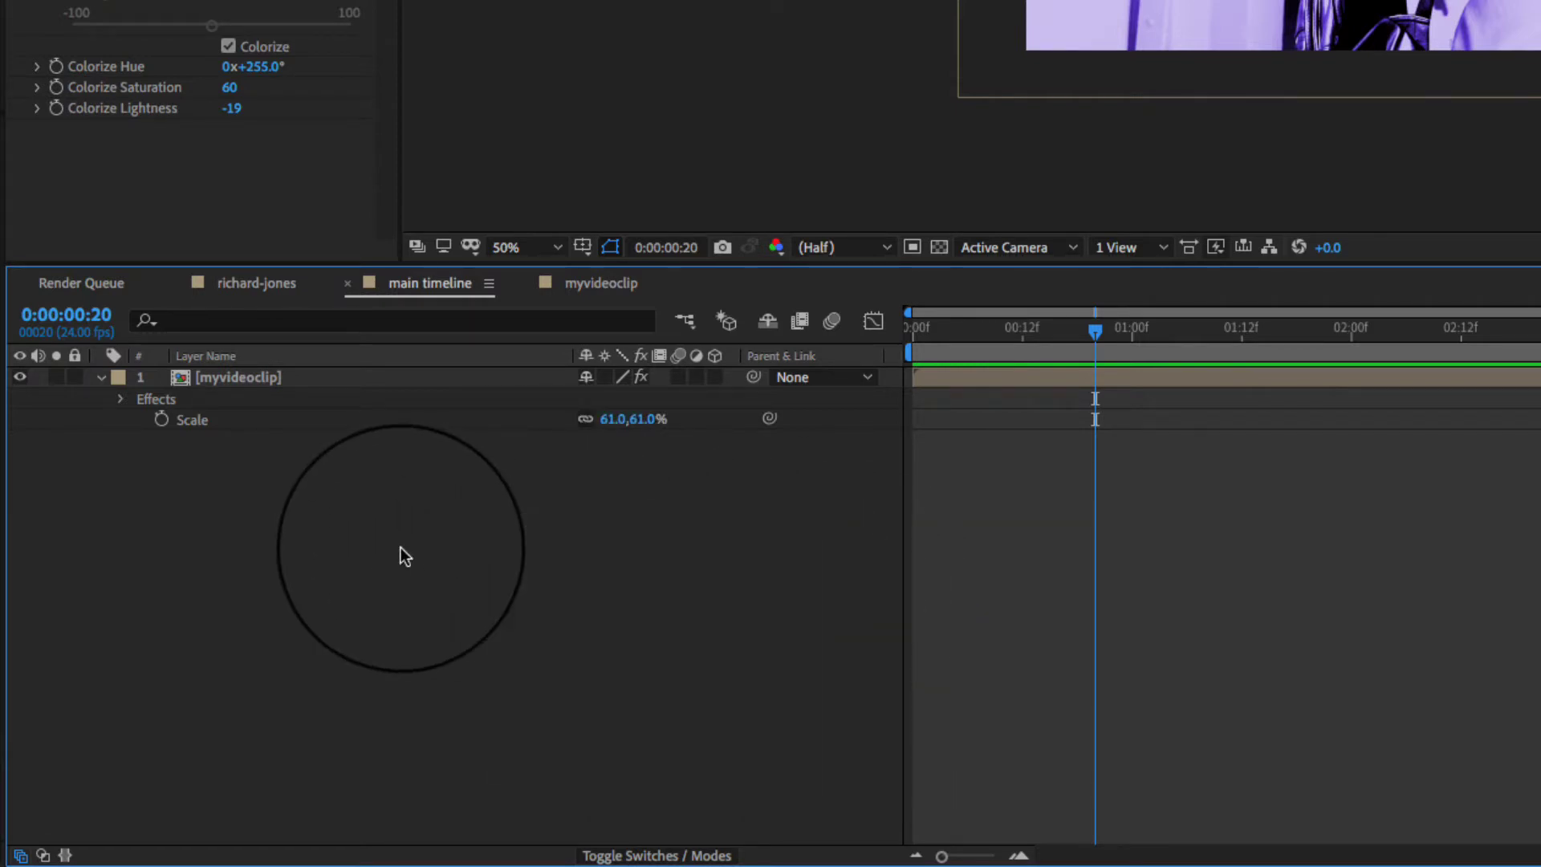
{"action": "key", "text": "ctrl+y"}
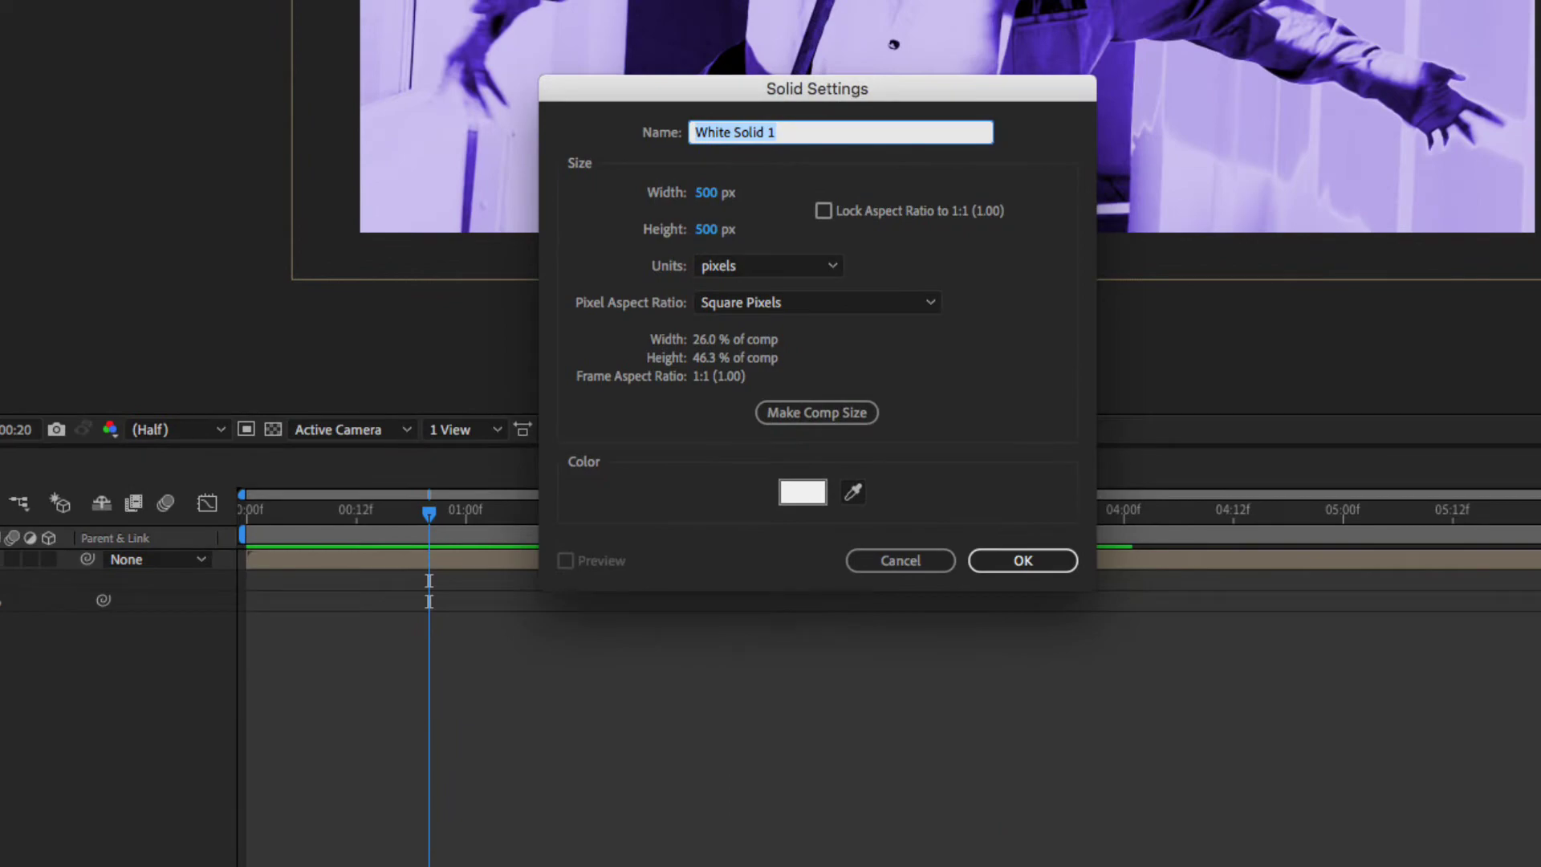
{"action": "left_click", "coordinate": [921, 561]}
{"action": "left_click", "coordinate": [222, 7]}
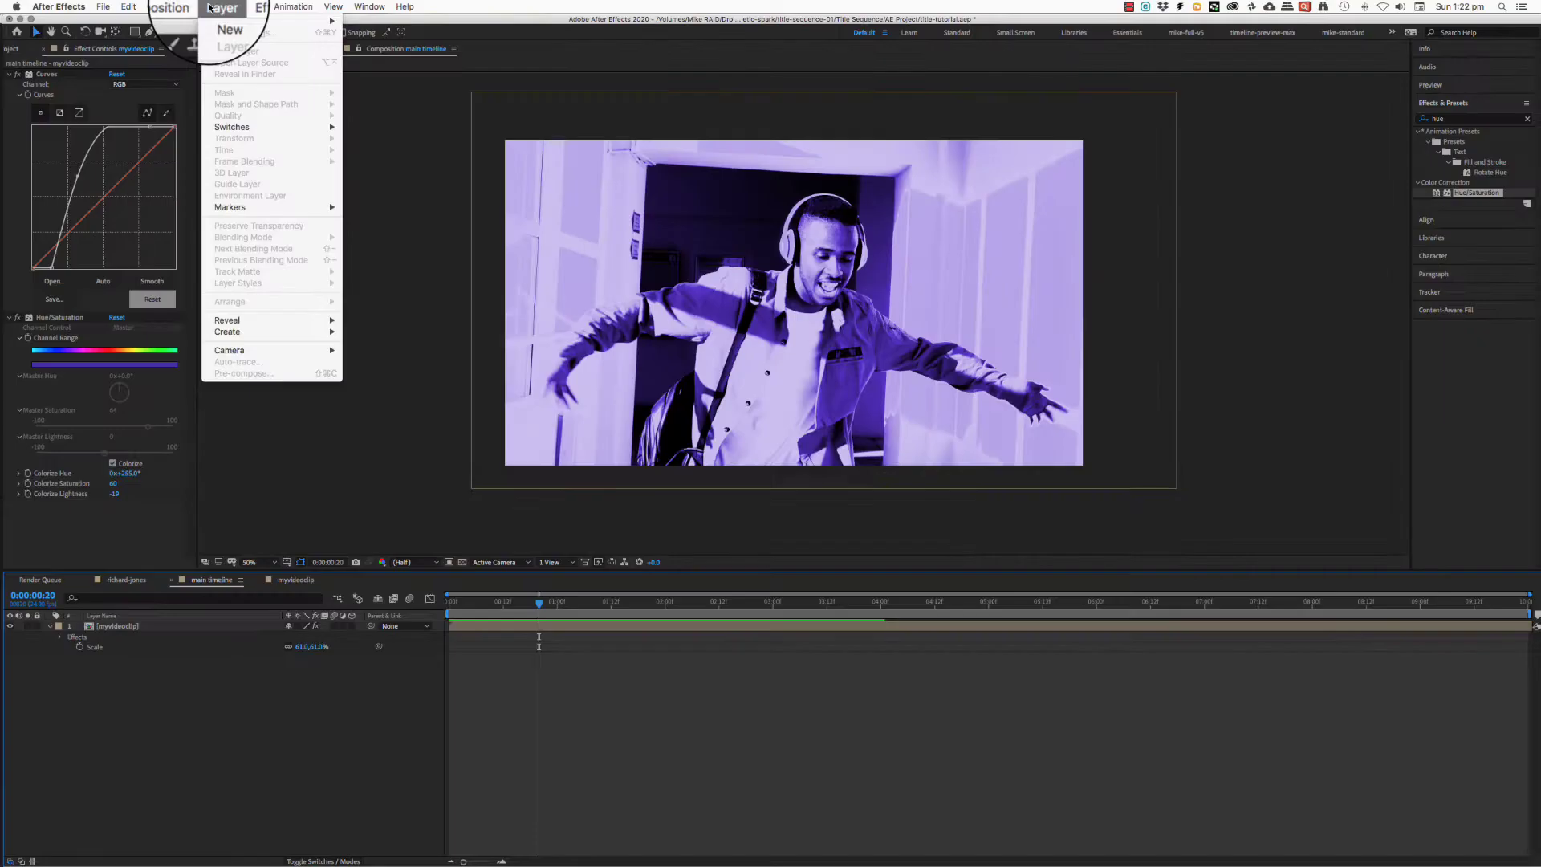
{"action": "mouse_move", "coordinate": [213, 24]}
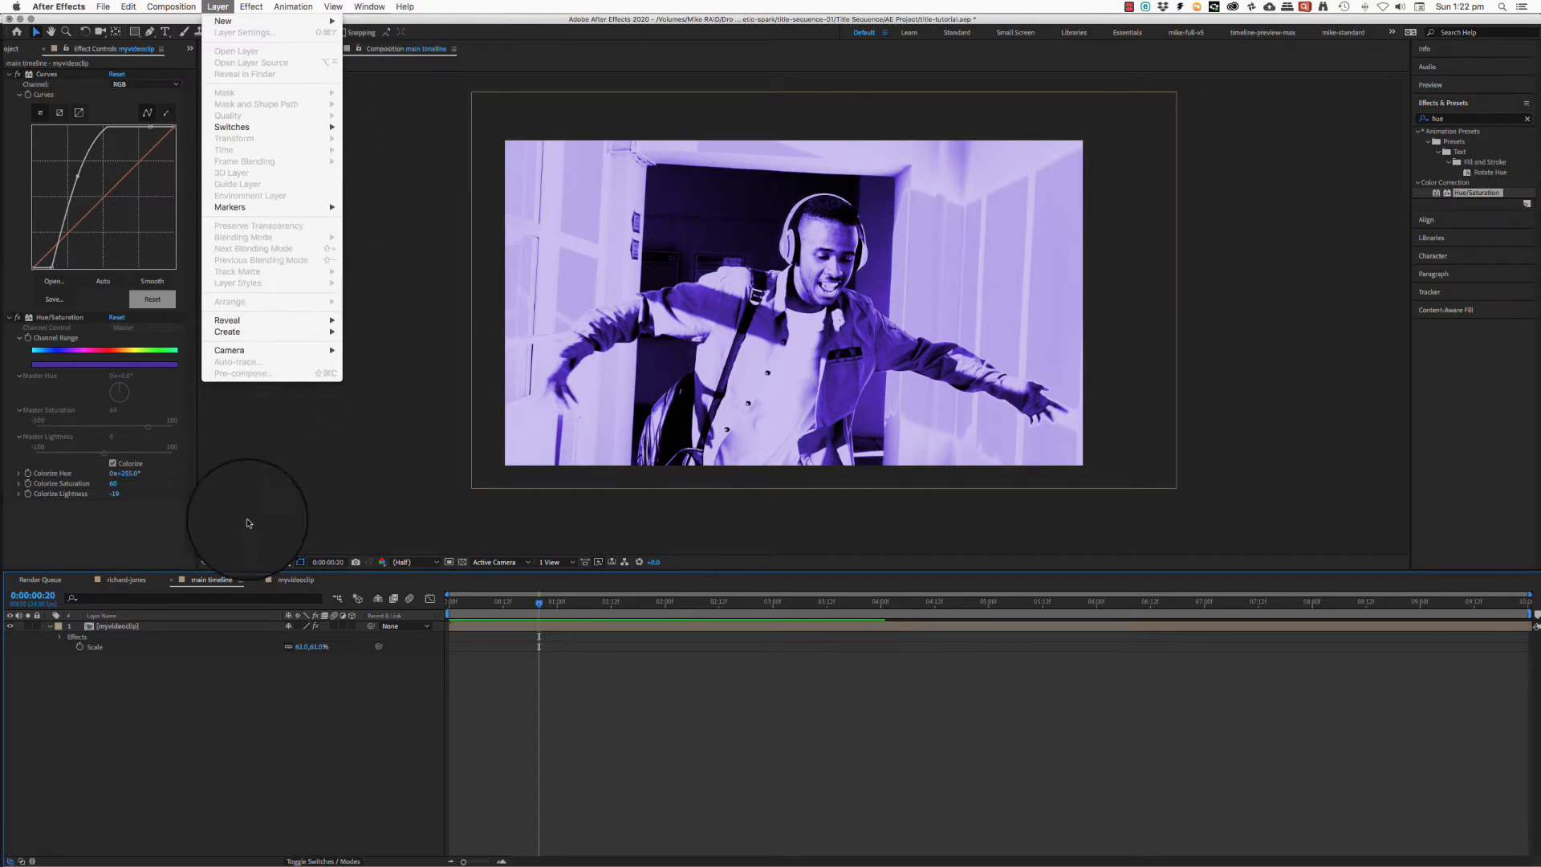
{"action": "left_click", "coordinate": [190, 751]}
{"action": "key", "text": "super+y"}
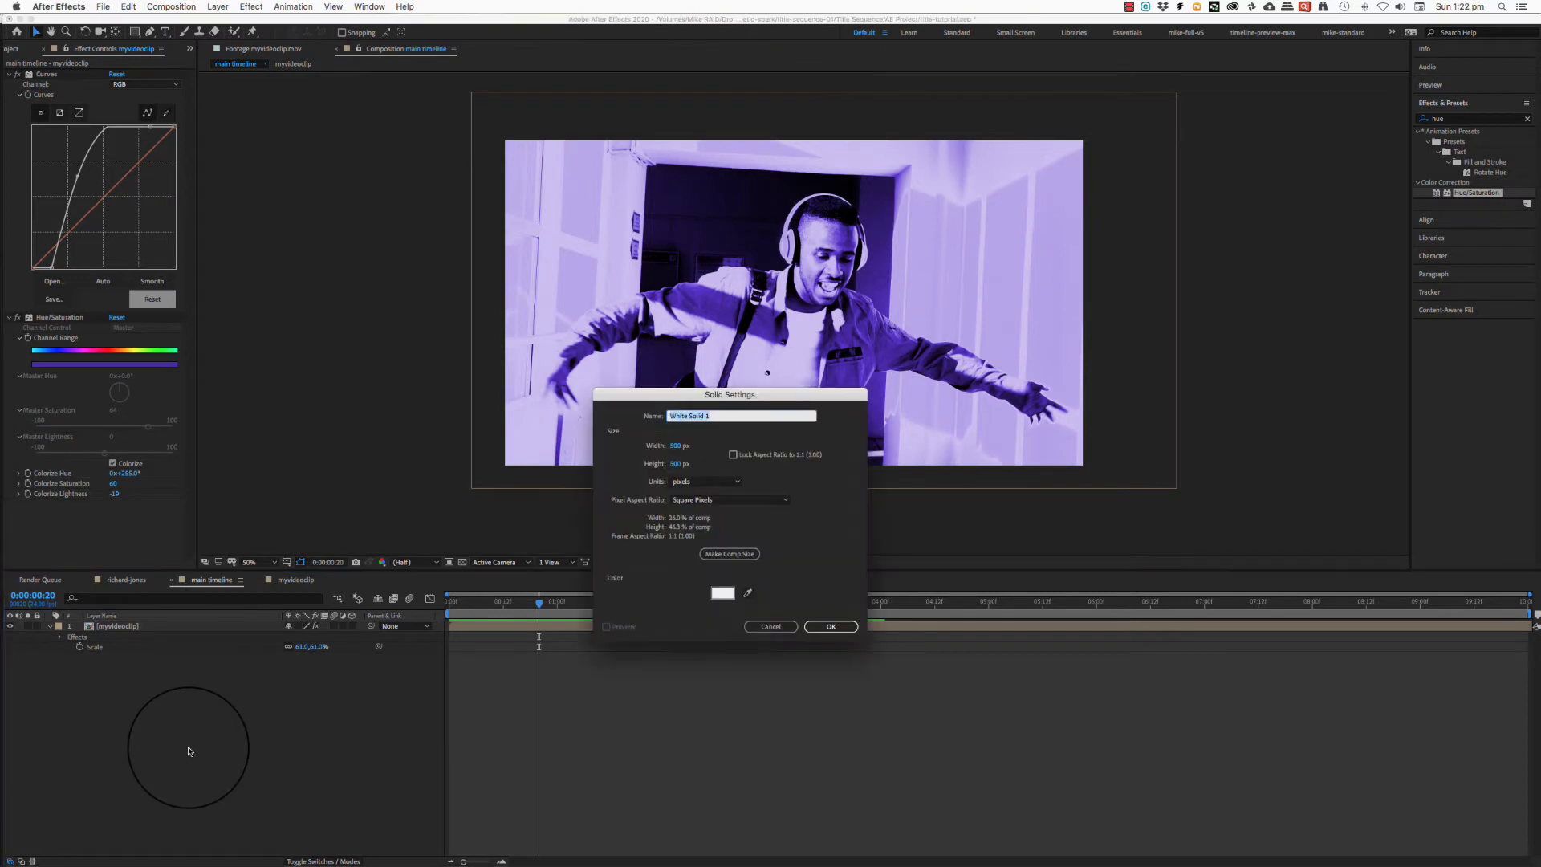
{"action": "left_click_drag", "start_coordinate": [808, 395], "coordinate": [552, 271]}
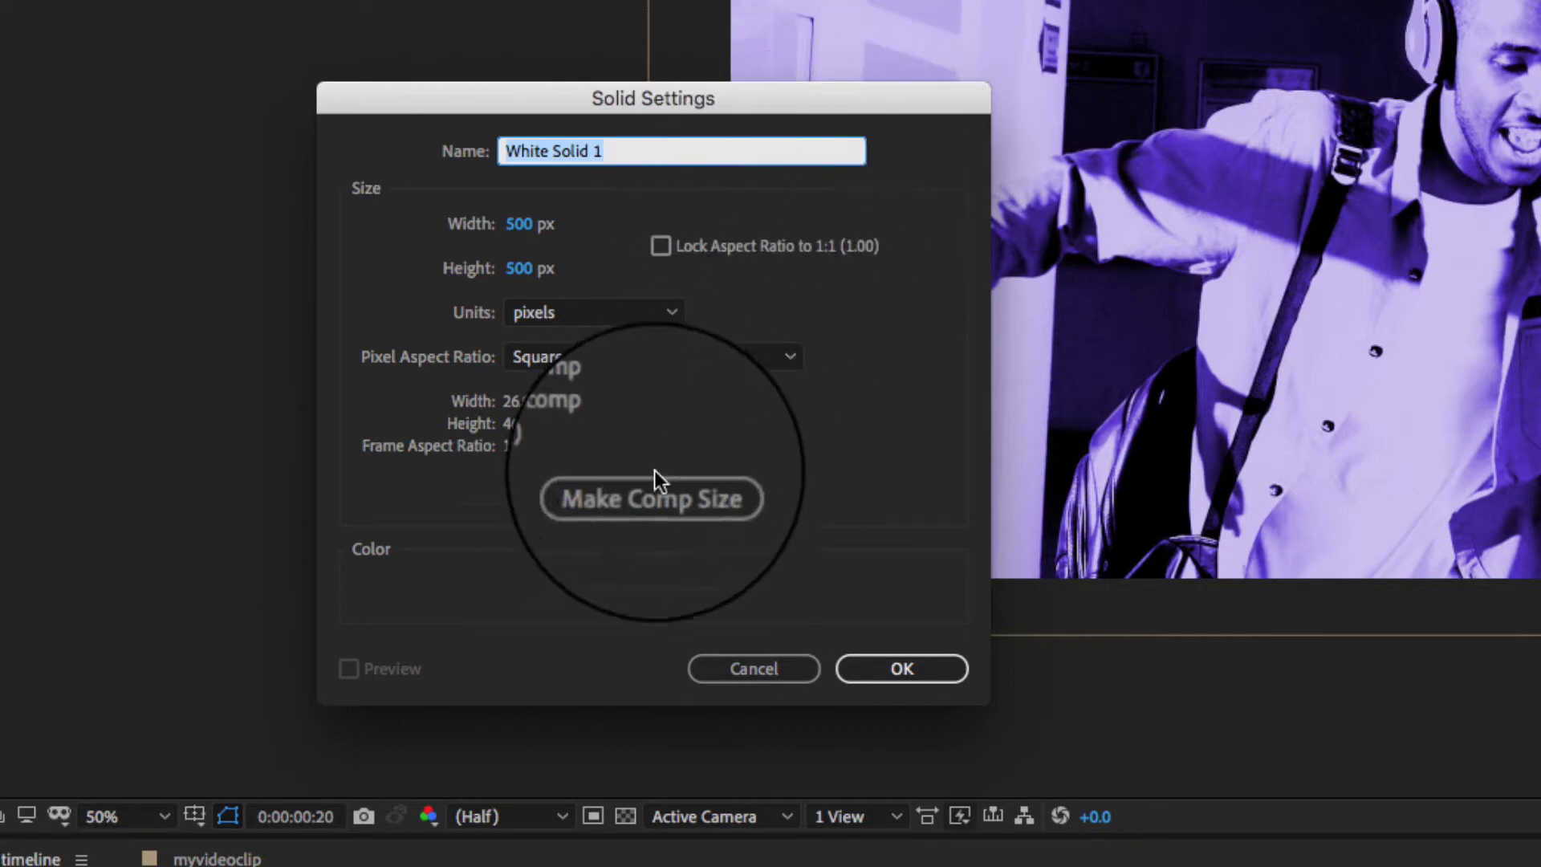
- Size the solid to 1920 px wide and 200 px tall starting from Make Comp Size
{"action": "left_click", "coordinate": [645, 490]}
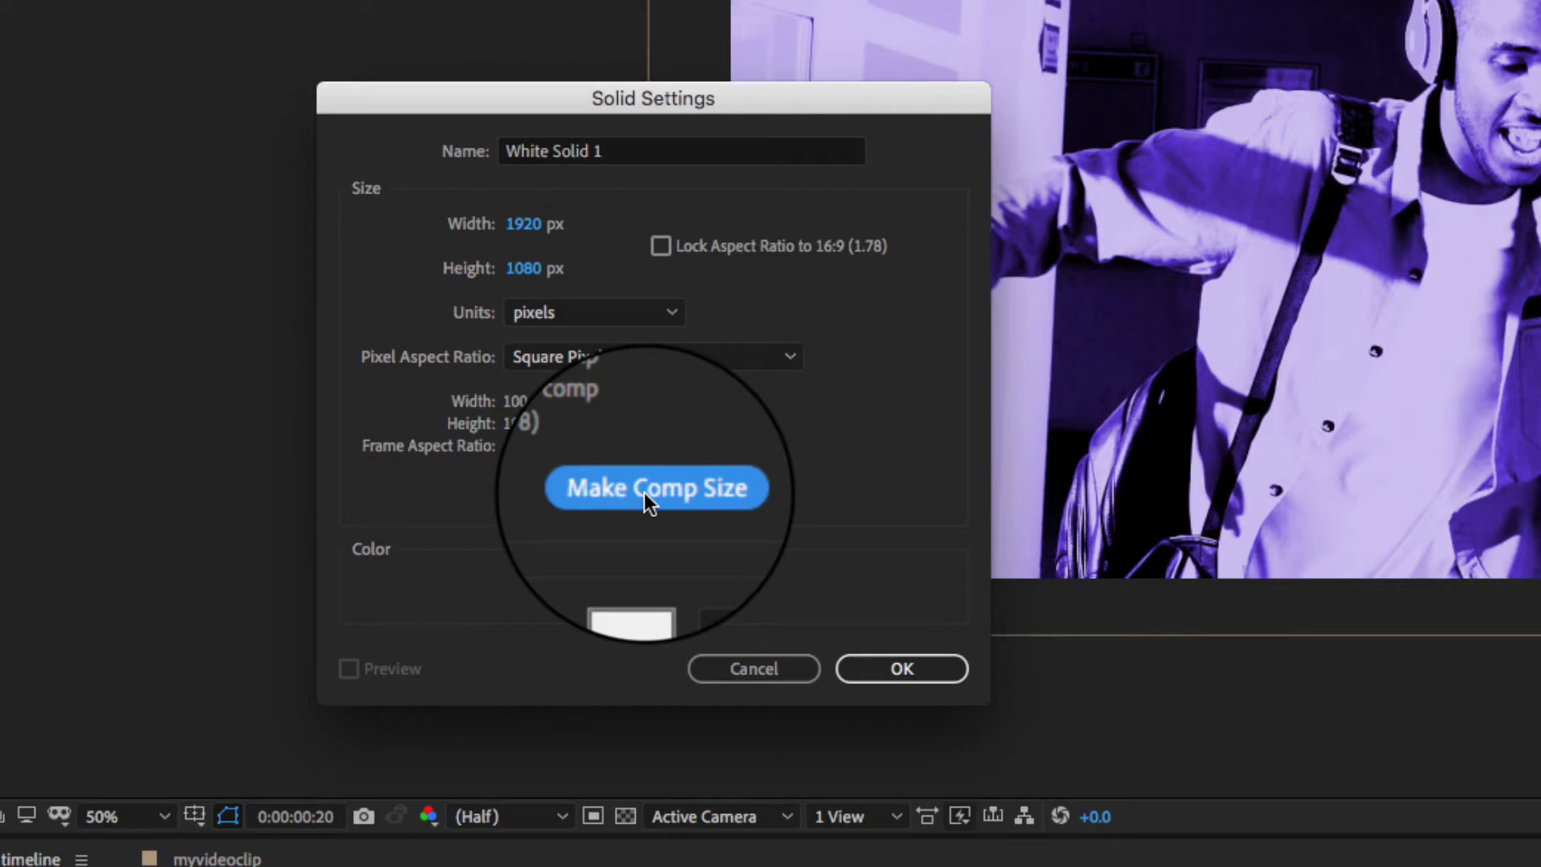
{"action": "key", "text": "Tab"}
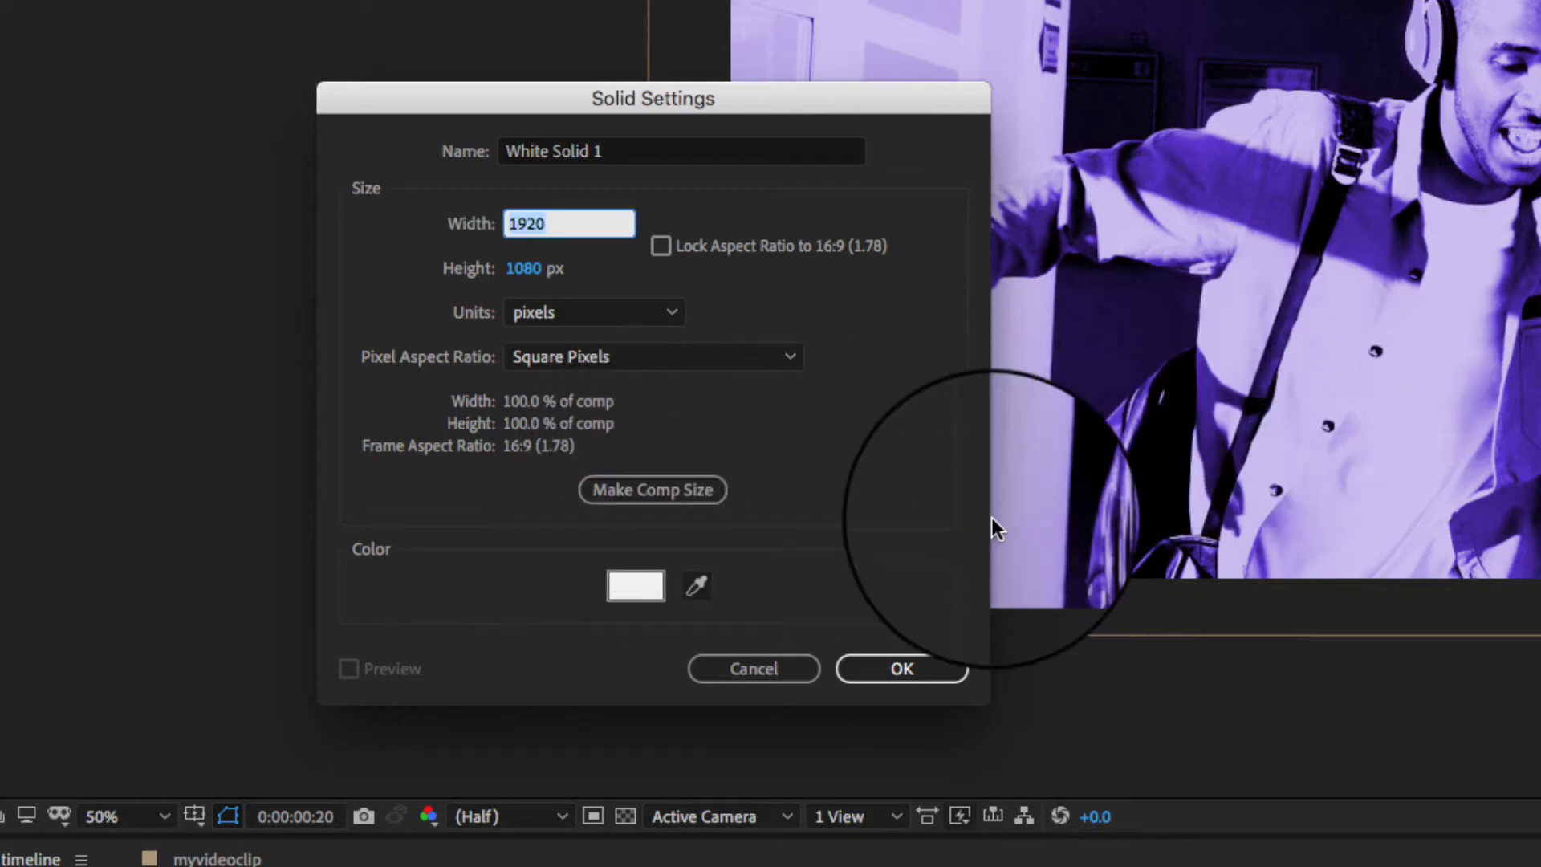
{"action": "type", "text": "1920"}
{"action": "key", "text": "Tab"}
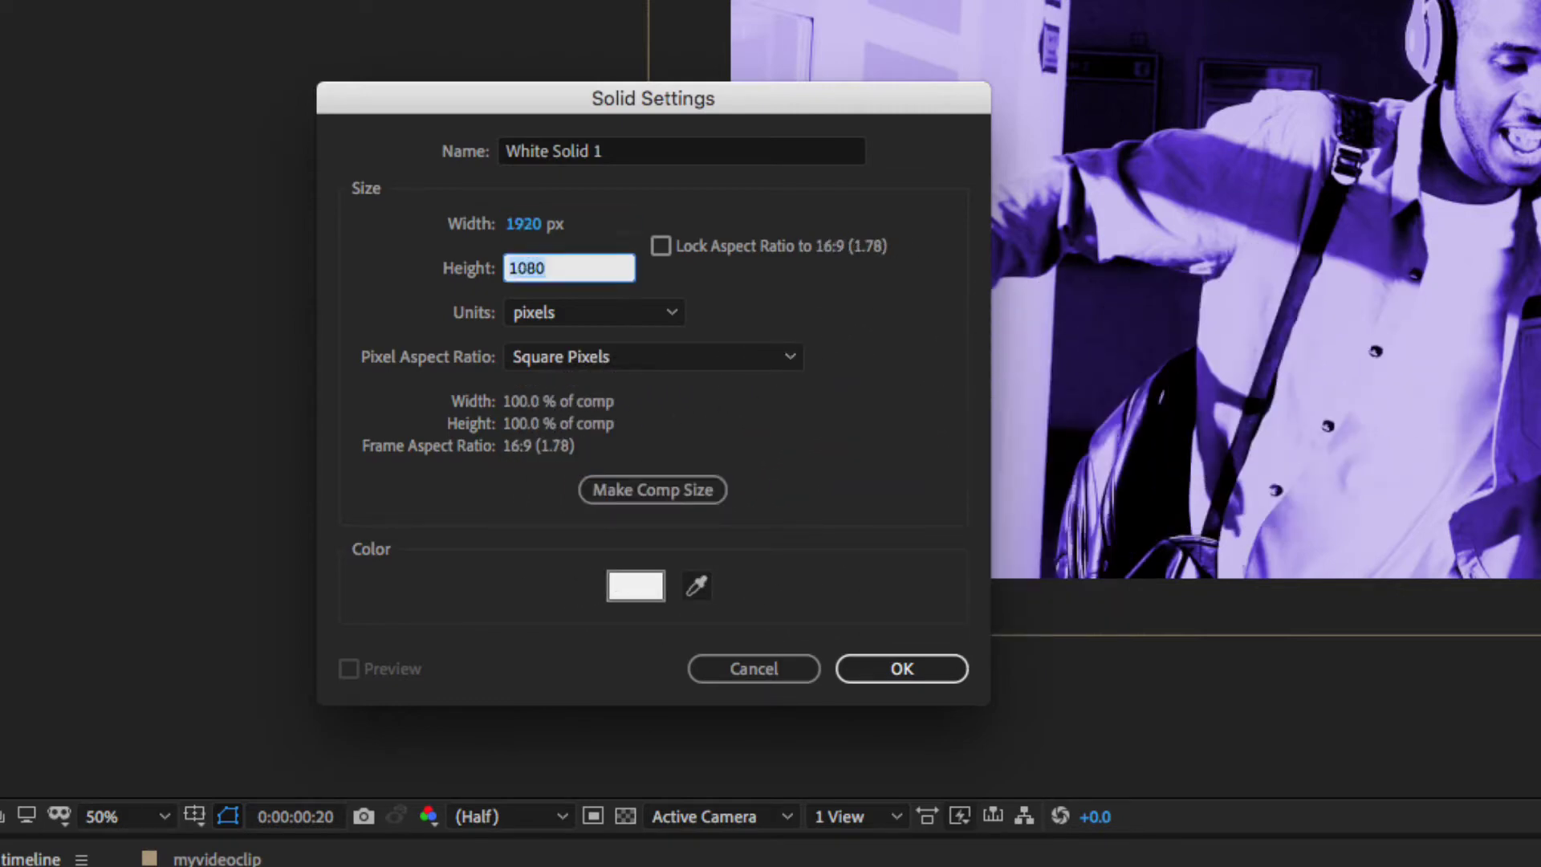
{"action": "type", "text": "2"}
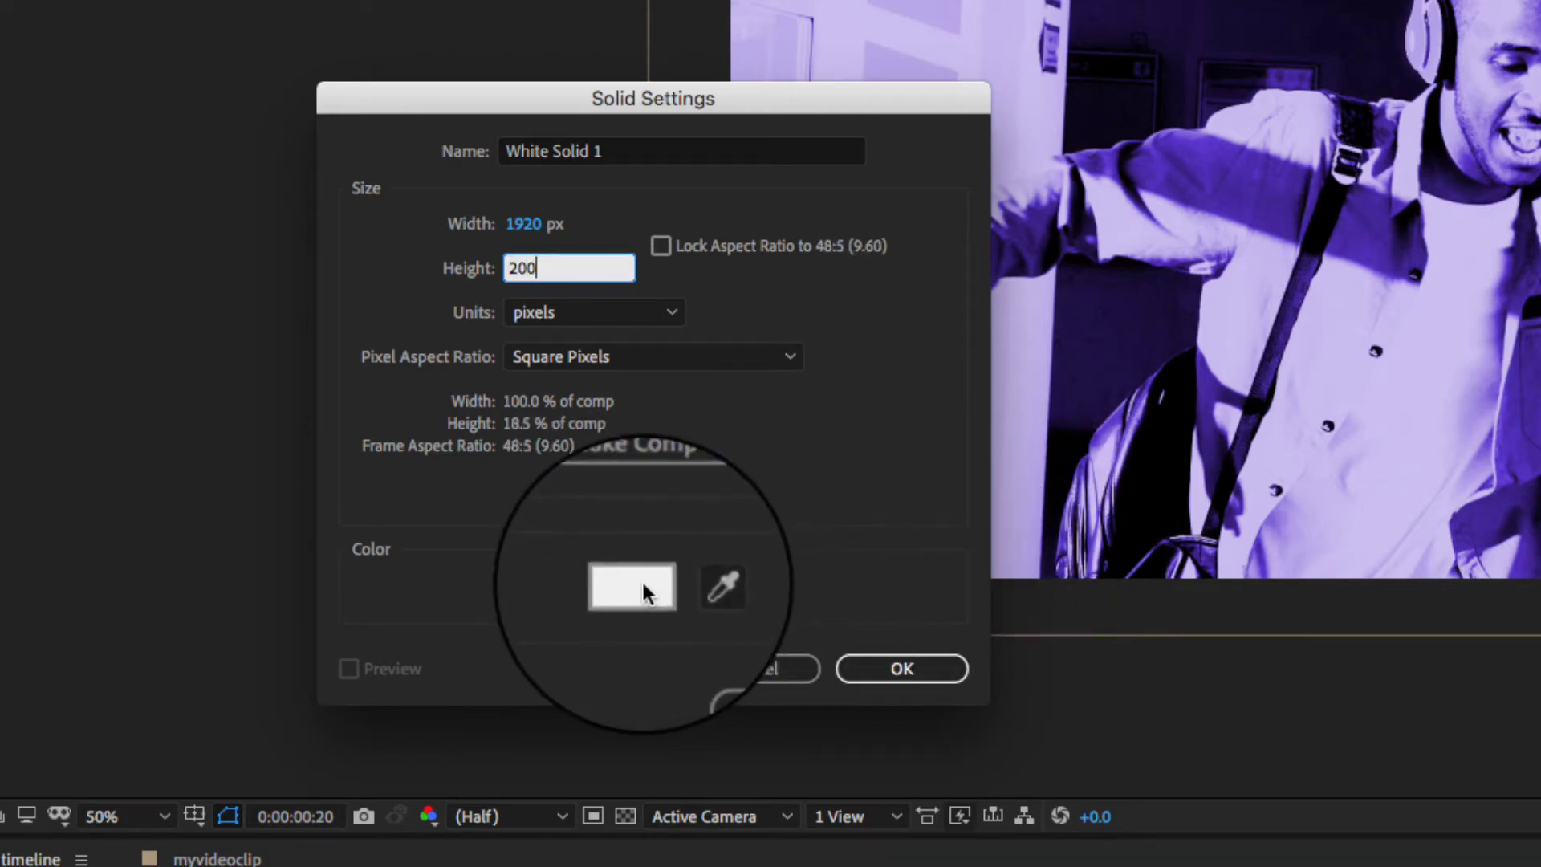
- Set the solid's colour to black, hex 000000
{"action": "left_click", "coordinate": [618, 586]}
{"action": "left_click_drag", "start_coordinate": [585, 303], "coordinate": [706, 401]}
{"action": "left_click", "coordinate": [912, 475]}
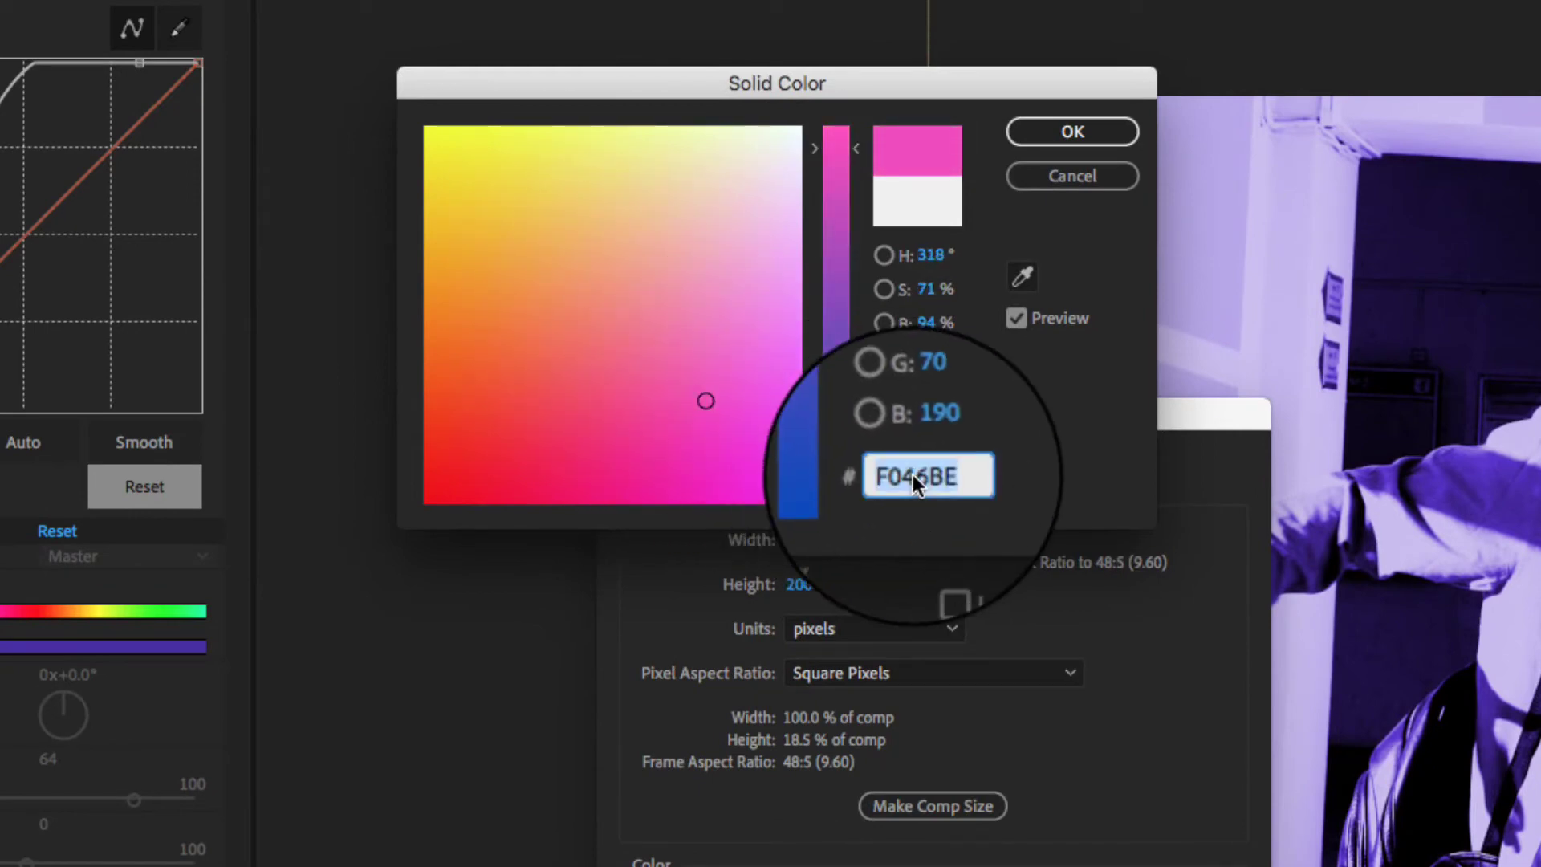
{"action": "type", "text": "000000"}
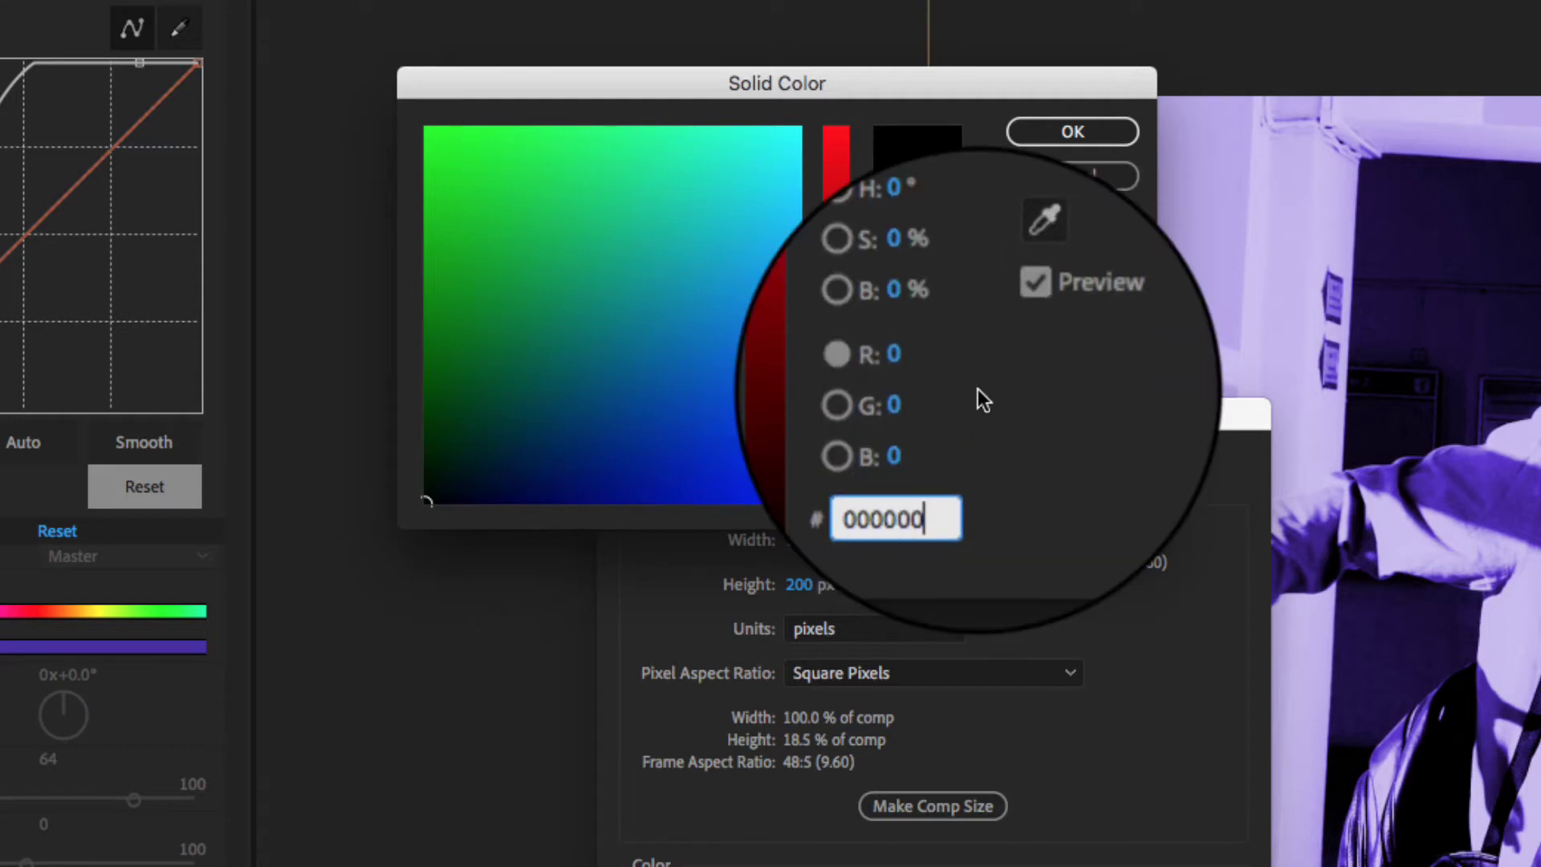
{"action": "left_click", "coordinate": [1082, 132]}
- Name the solid 'text backgrond' and create it
{"action": "left_click", "coordinate": [891, 472]}
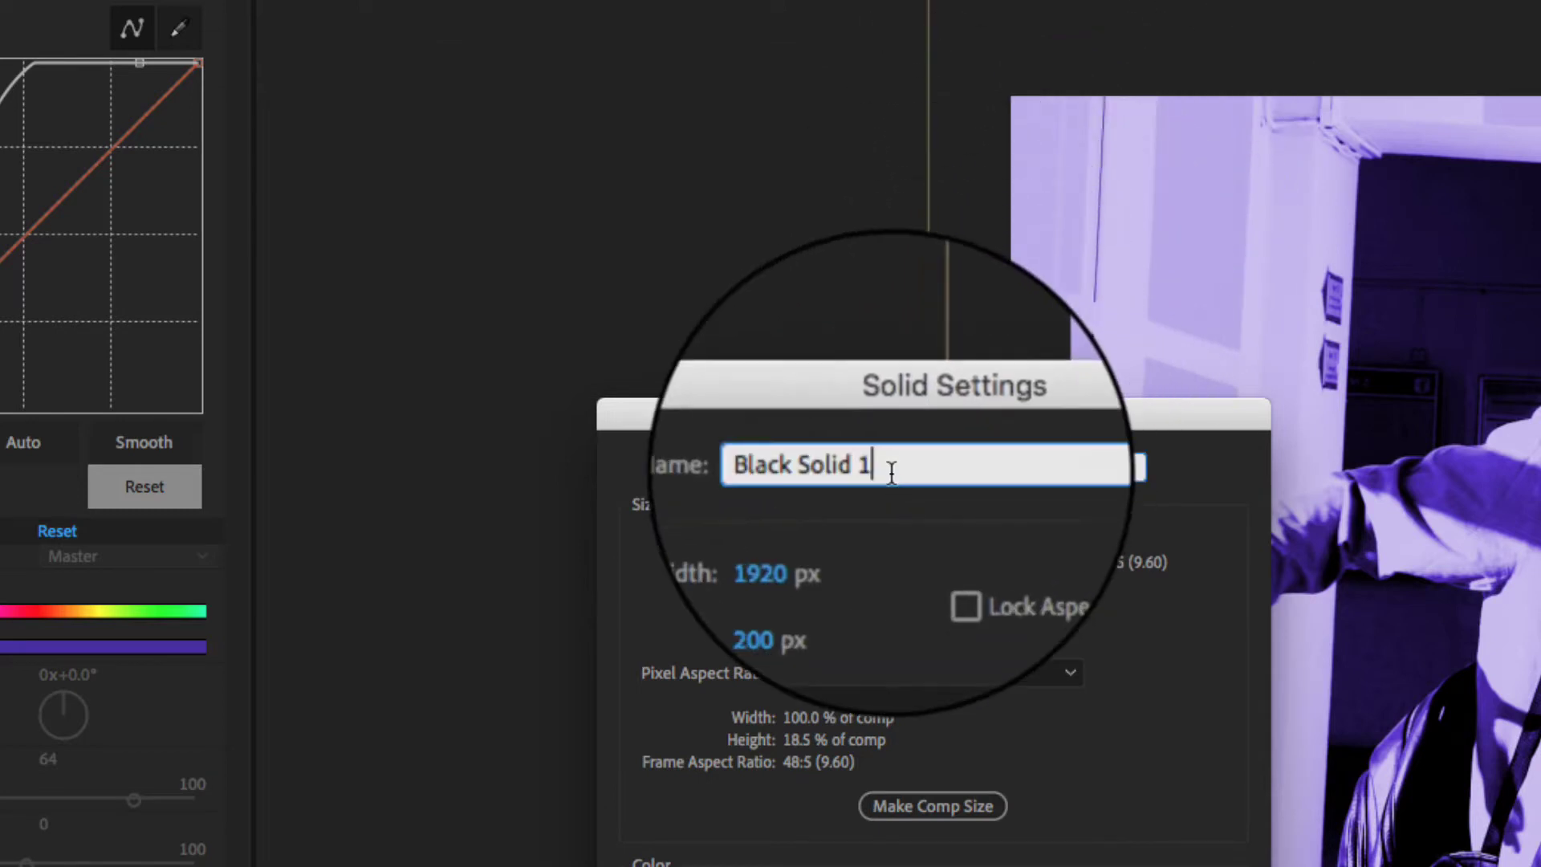
{"action": "triple_click", "coordinate": [890, 472]}
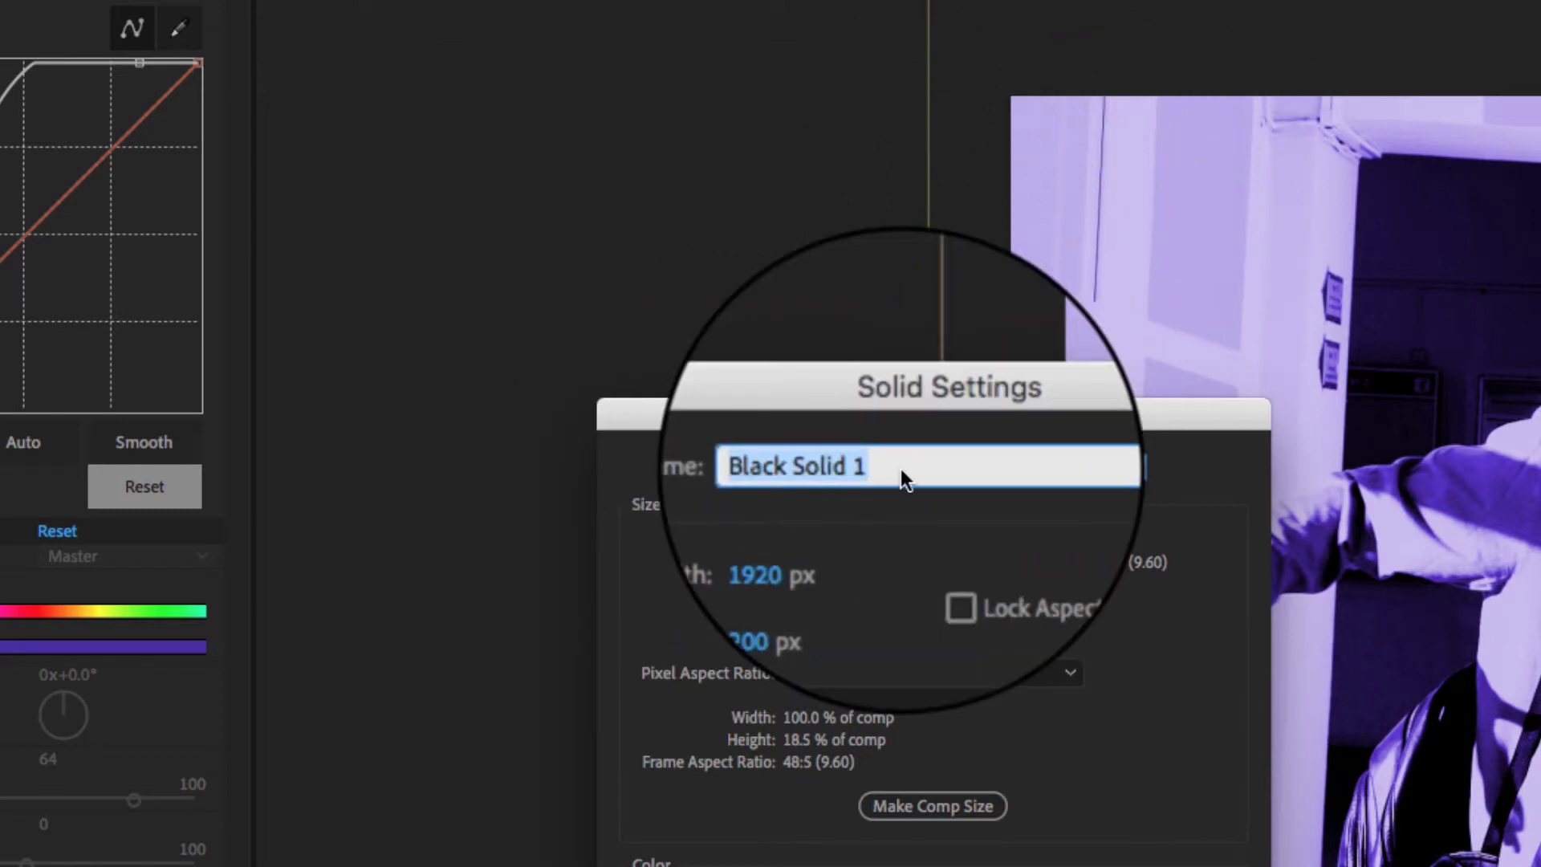
{"action": "type", "text": "te"}
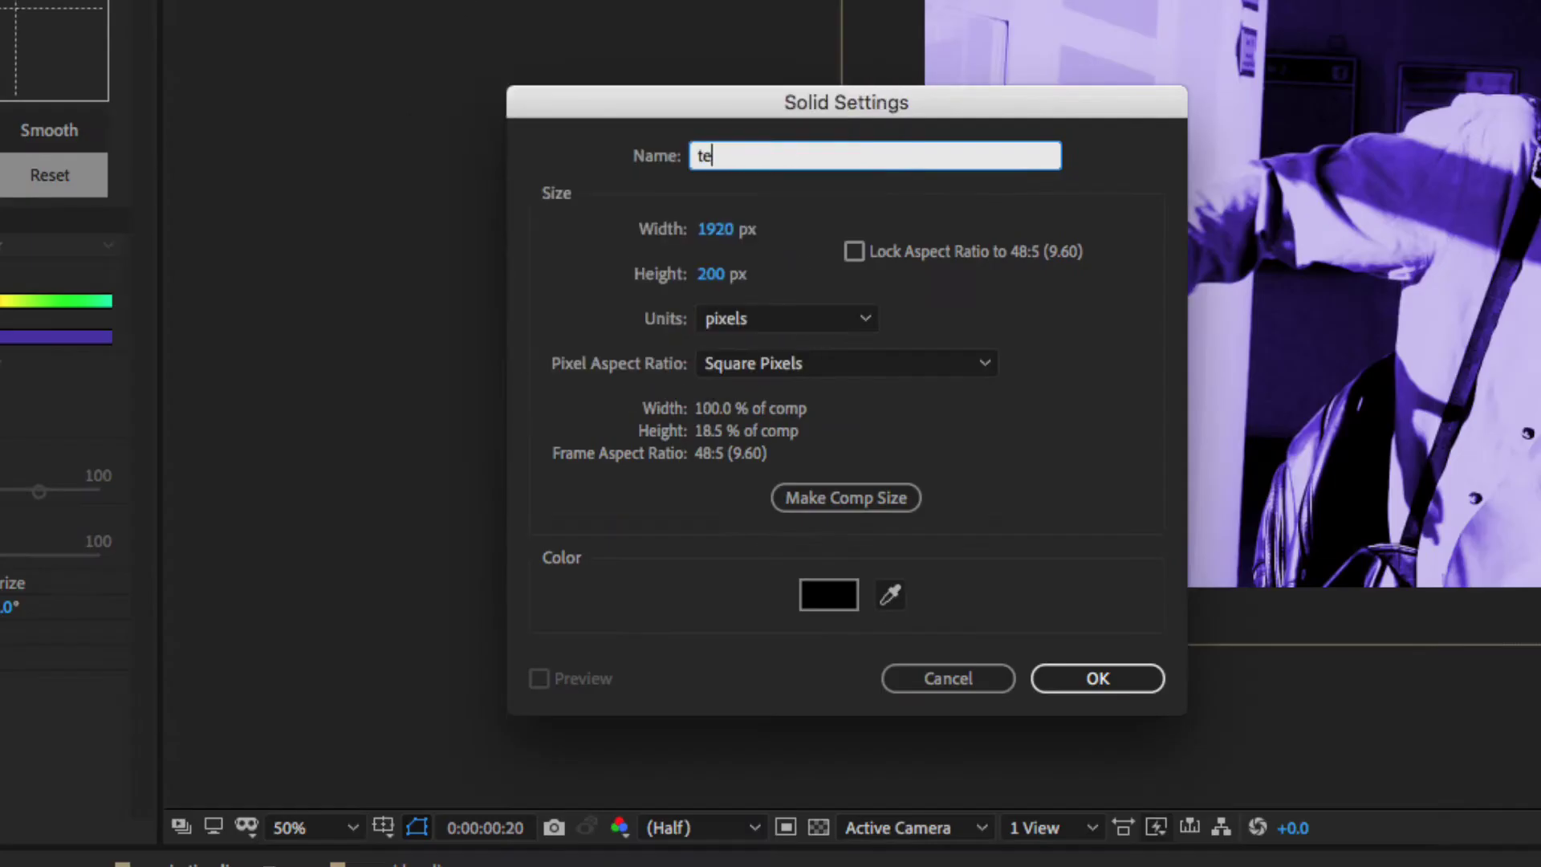
{"action": "type", "text": "xt backgrond"}
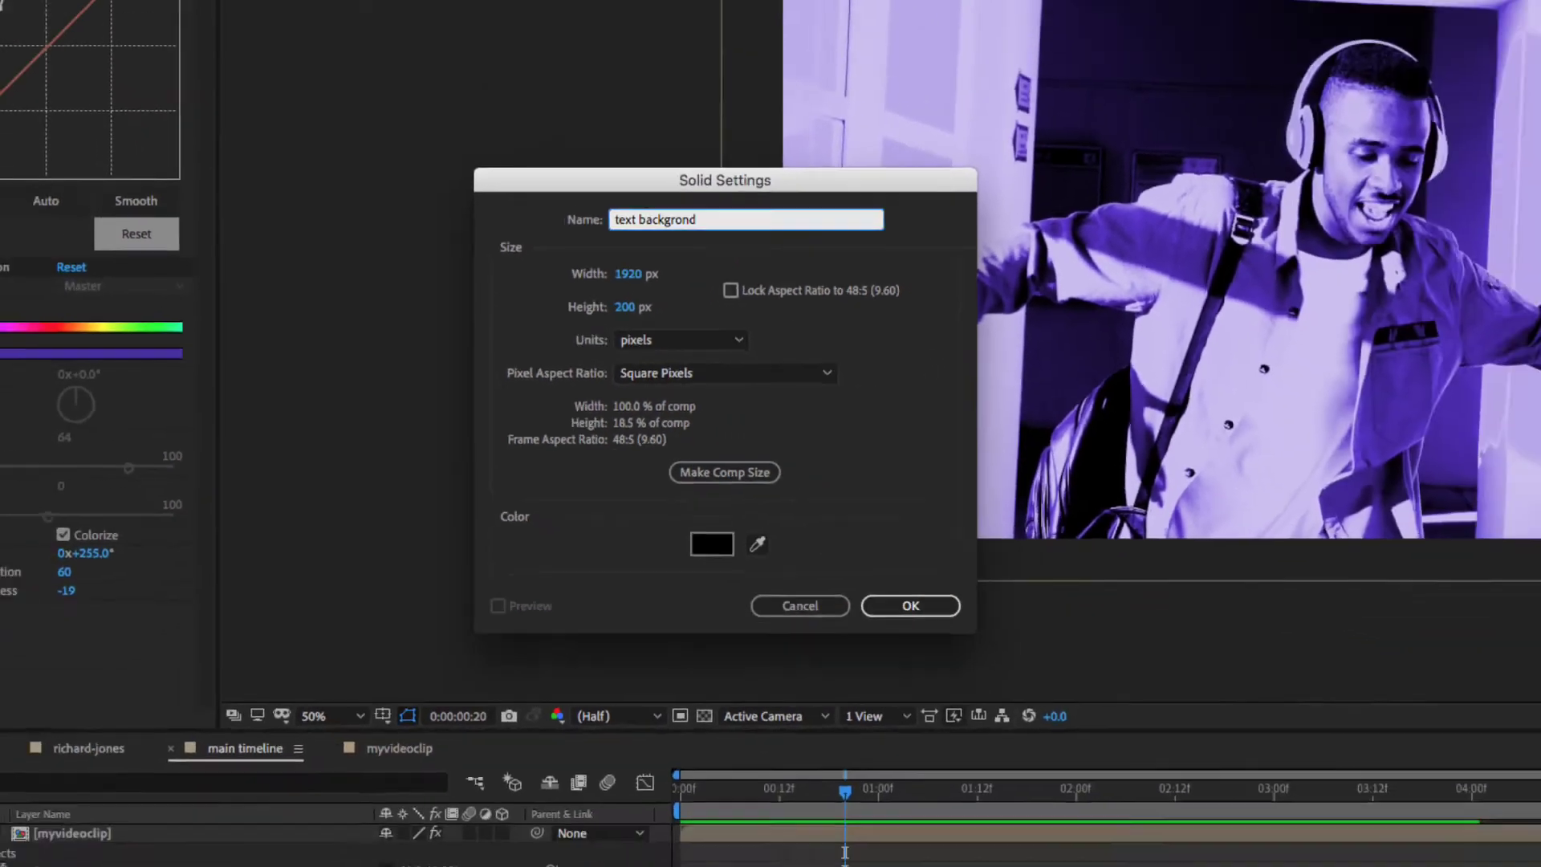
{"action": "key", "text": "Return"}
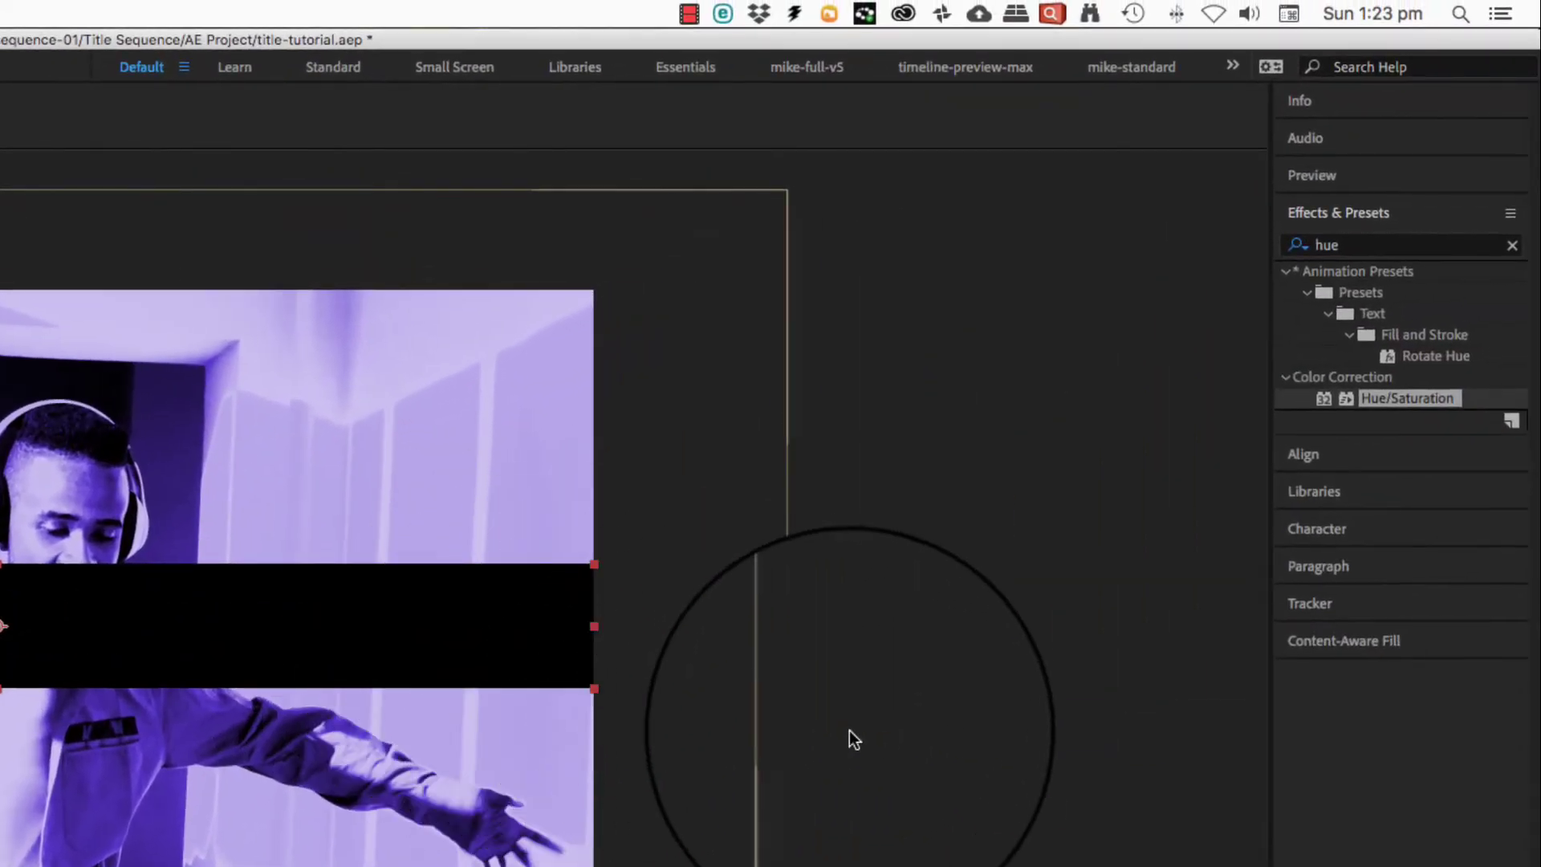
- Apply a Fill effect to the text backgrond solid and set its colour to salmon pink
{"action": "left_click", "coordinate": [1397, 244]}
{"action": "type", "text": "fill"}
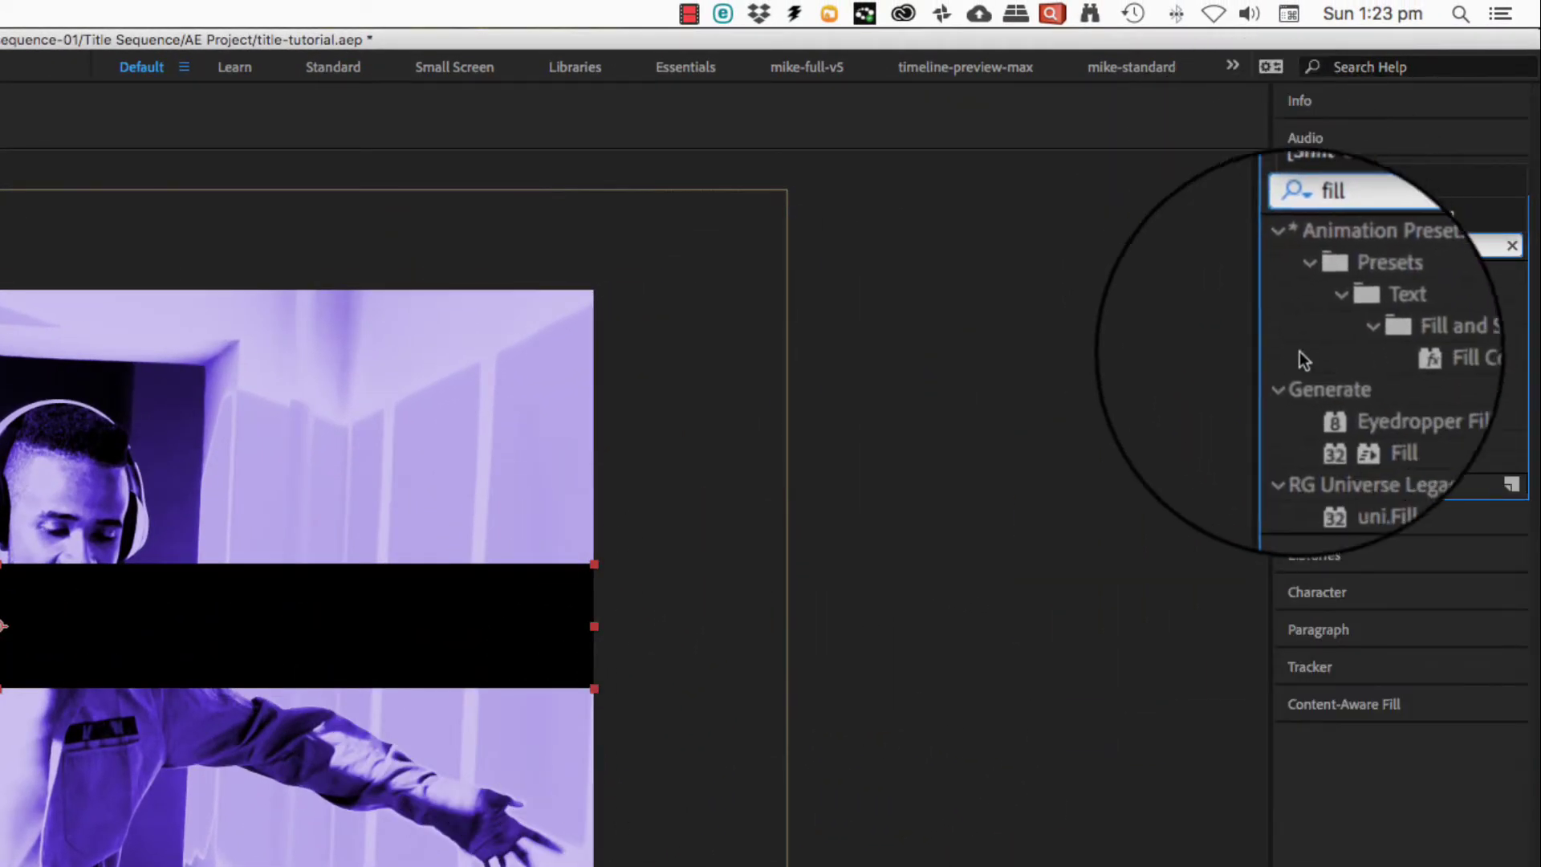
{"action": "left_click_drag", "start_coordinate": [1323, 420], "coordinate": [505, 527]}
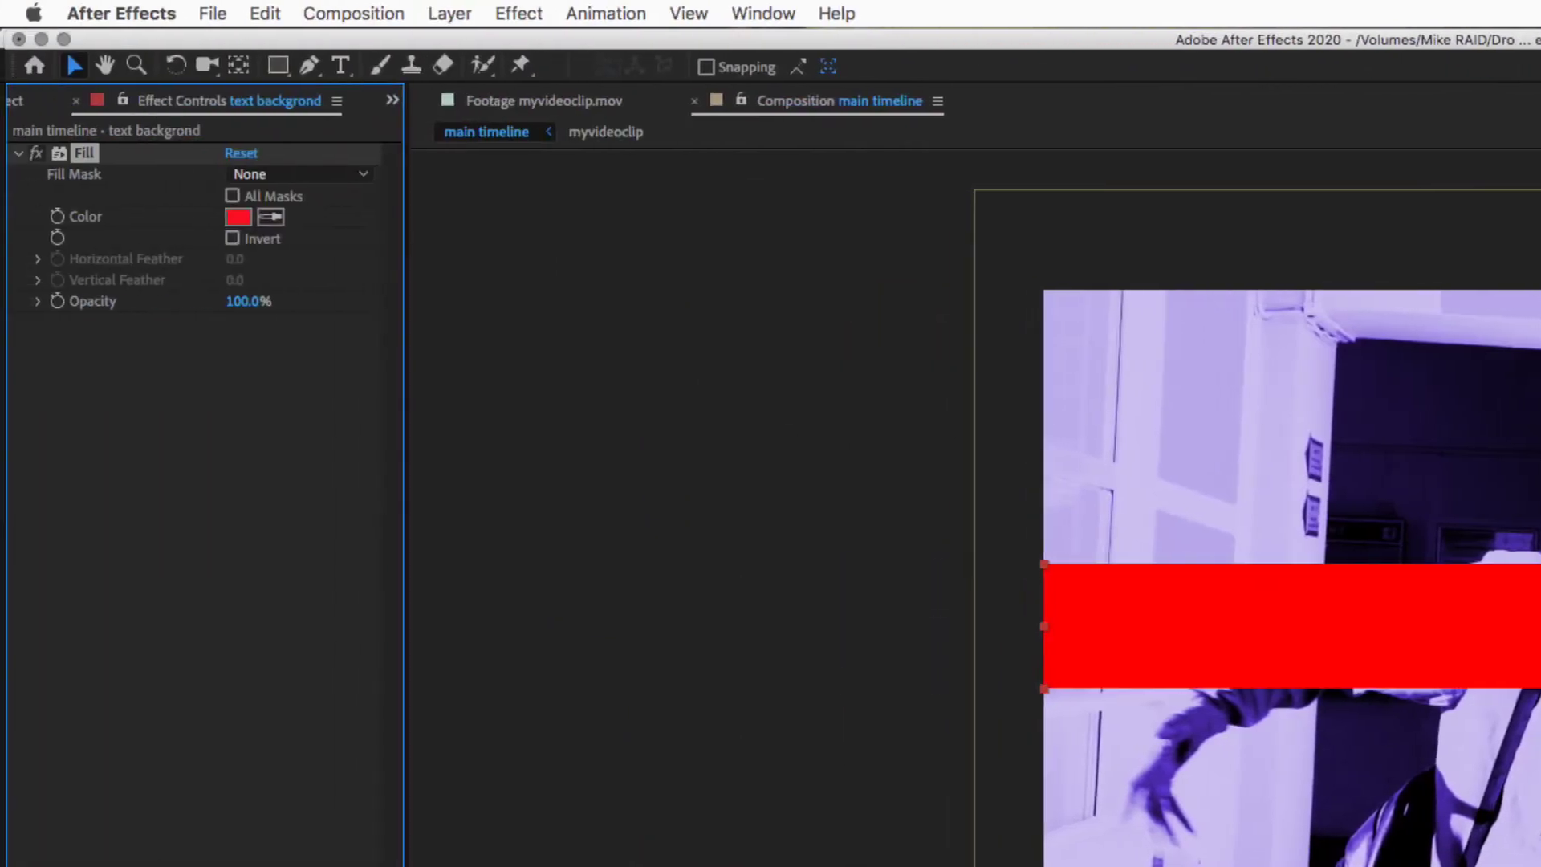
{"action": "left_click", "coordinate": [238, 217]}
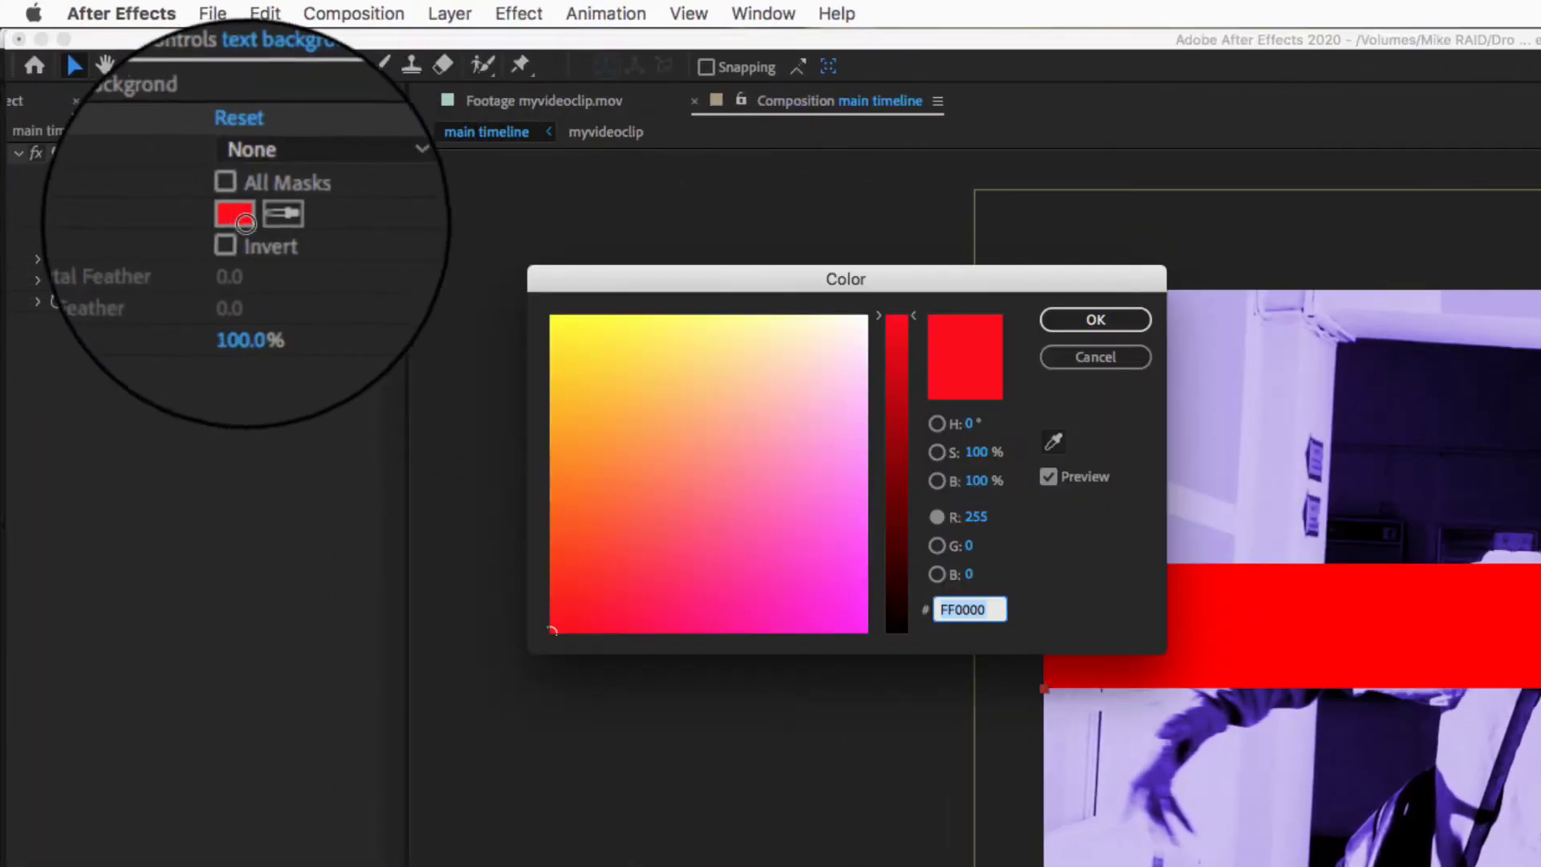
{"action": "left_click_drag", "start_coordinate": [797, 509], "coordinate": [726, 471]}
{"action": "left_click", "coordinate": [1080, 326]}
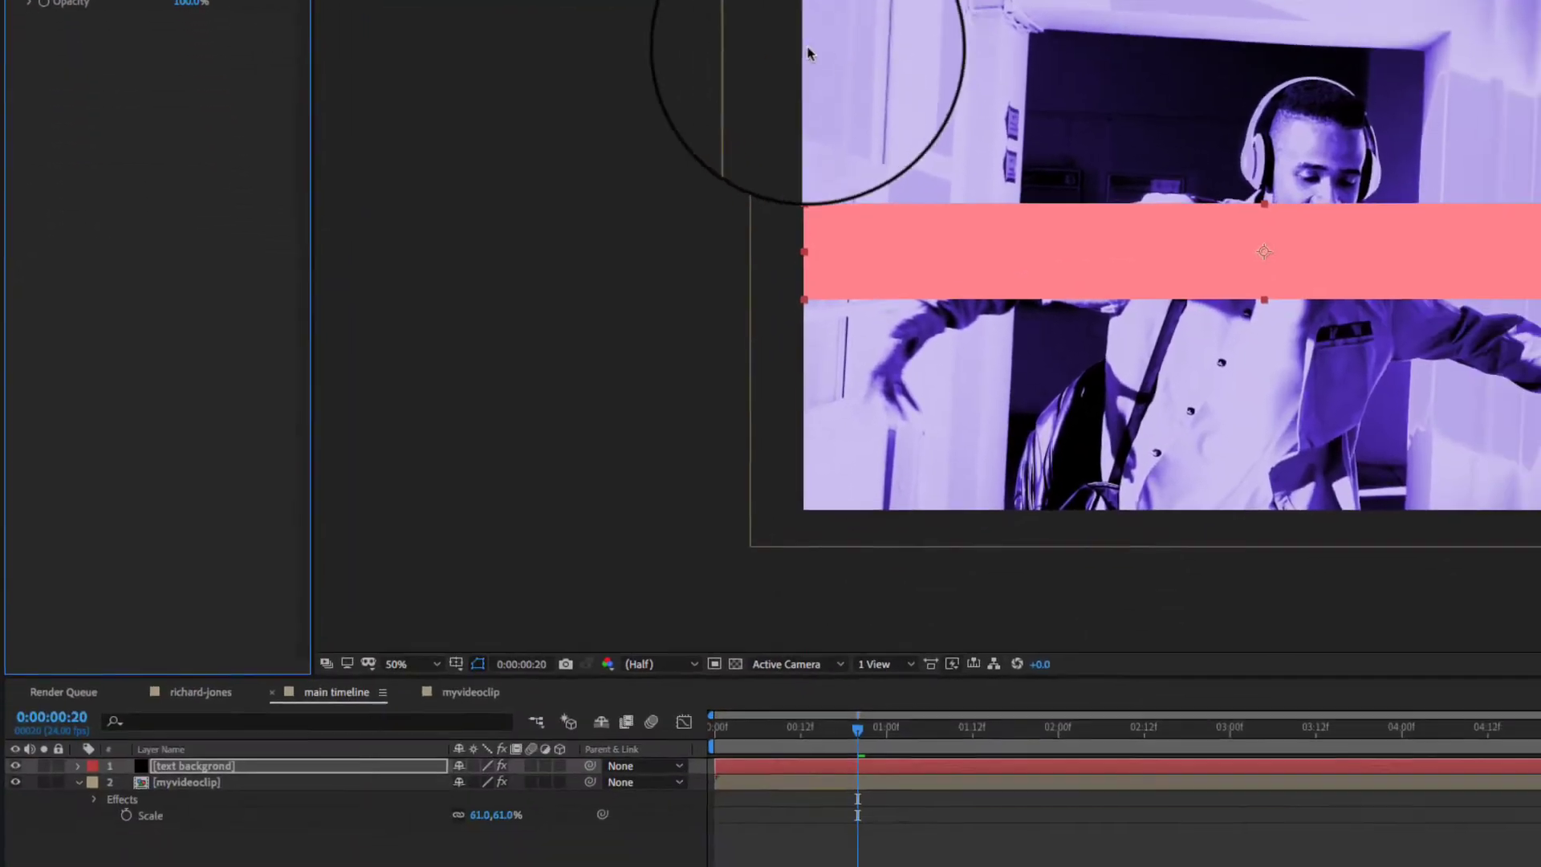
- Reveal the text backgrond layer's Scale, then hide and re-show the video clip to compare
{"action": "left_click", "coordinate": [138, 737]}
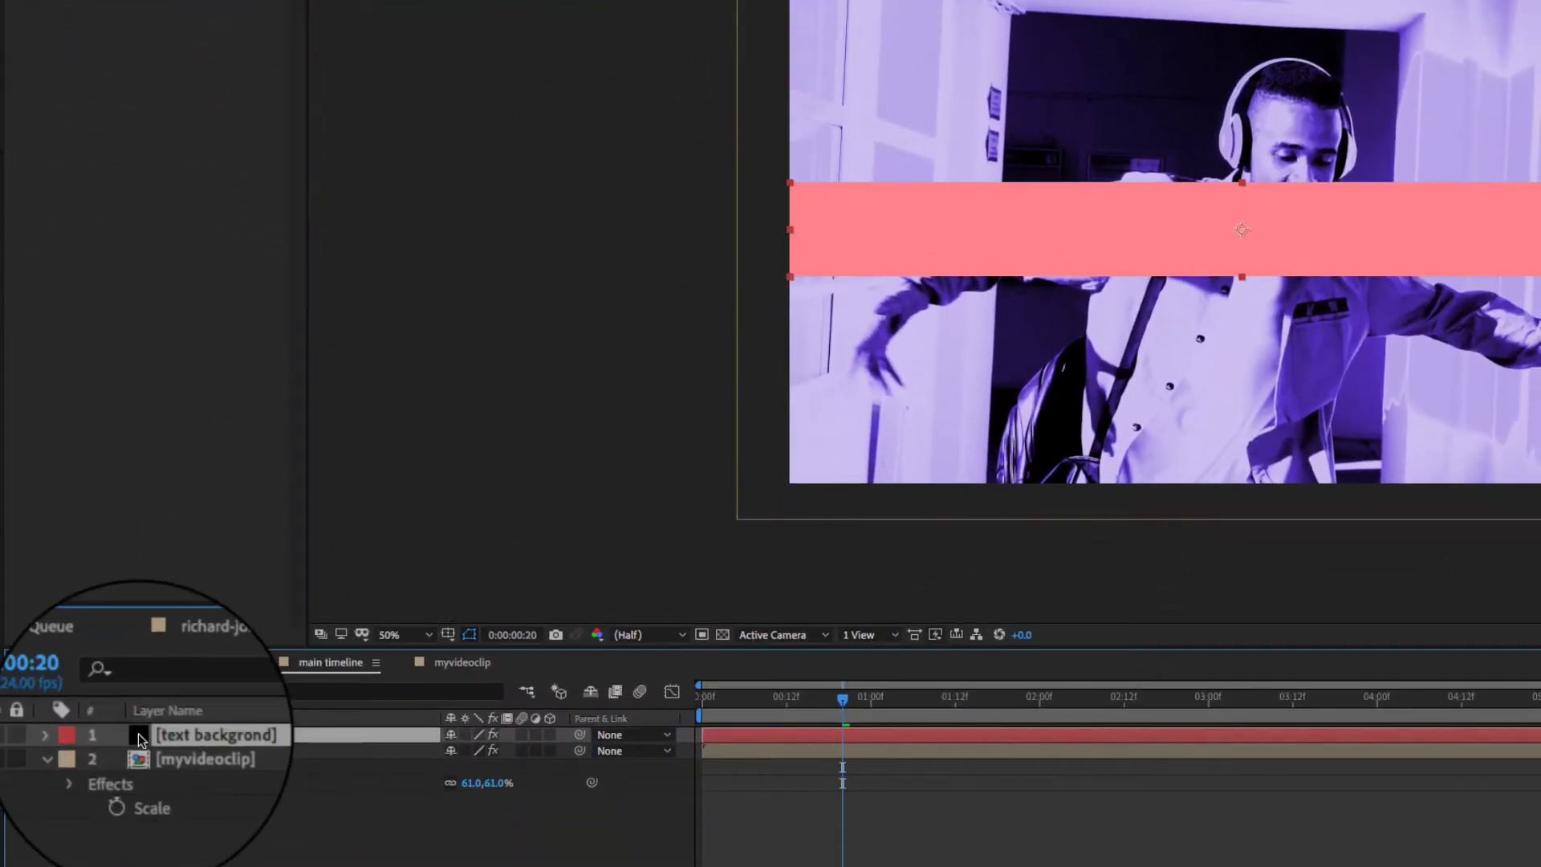
{"action": "key", "text": "s"}
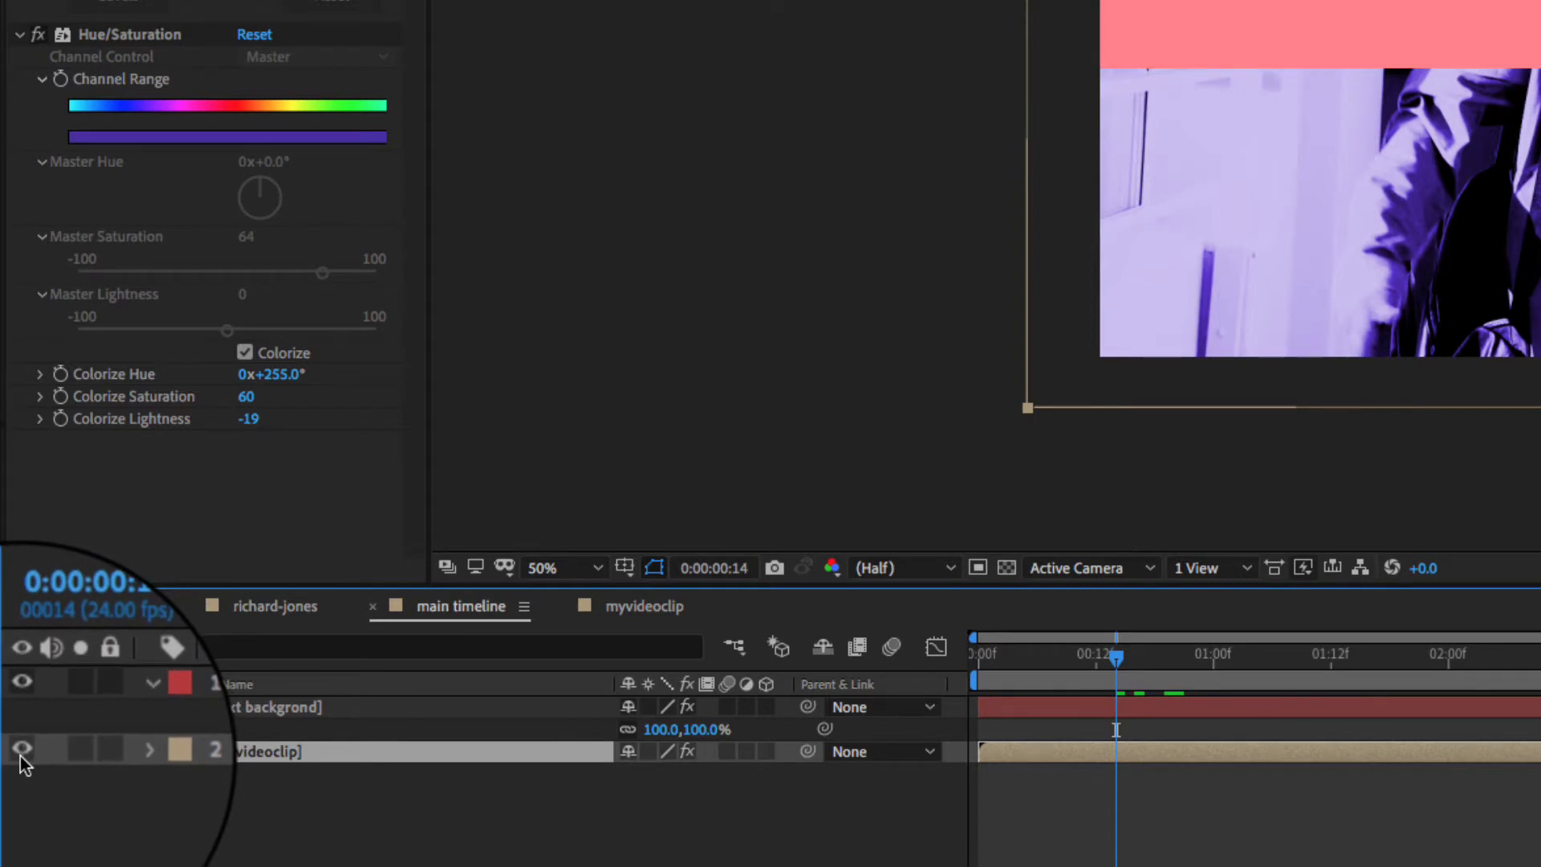
{"action": "left_click", "coordinate": [21, 753]}
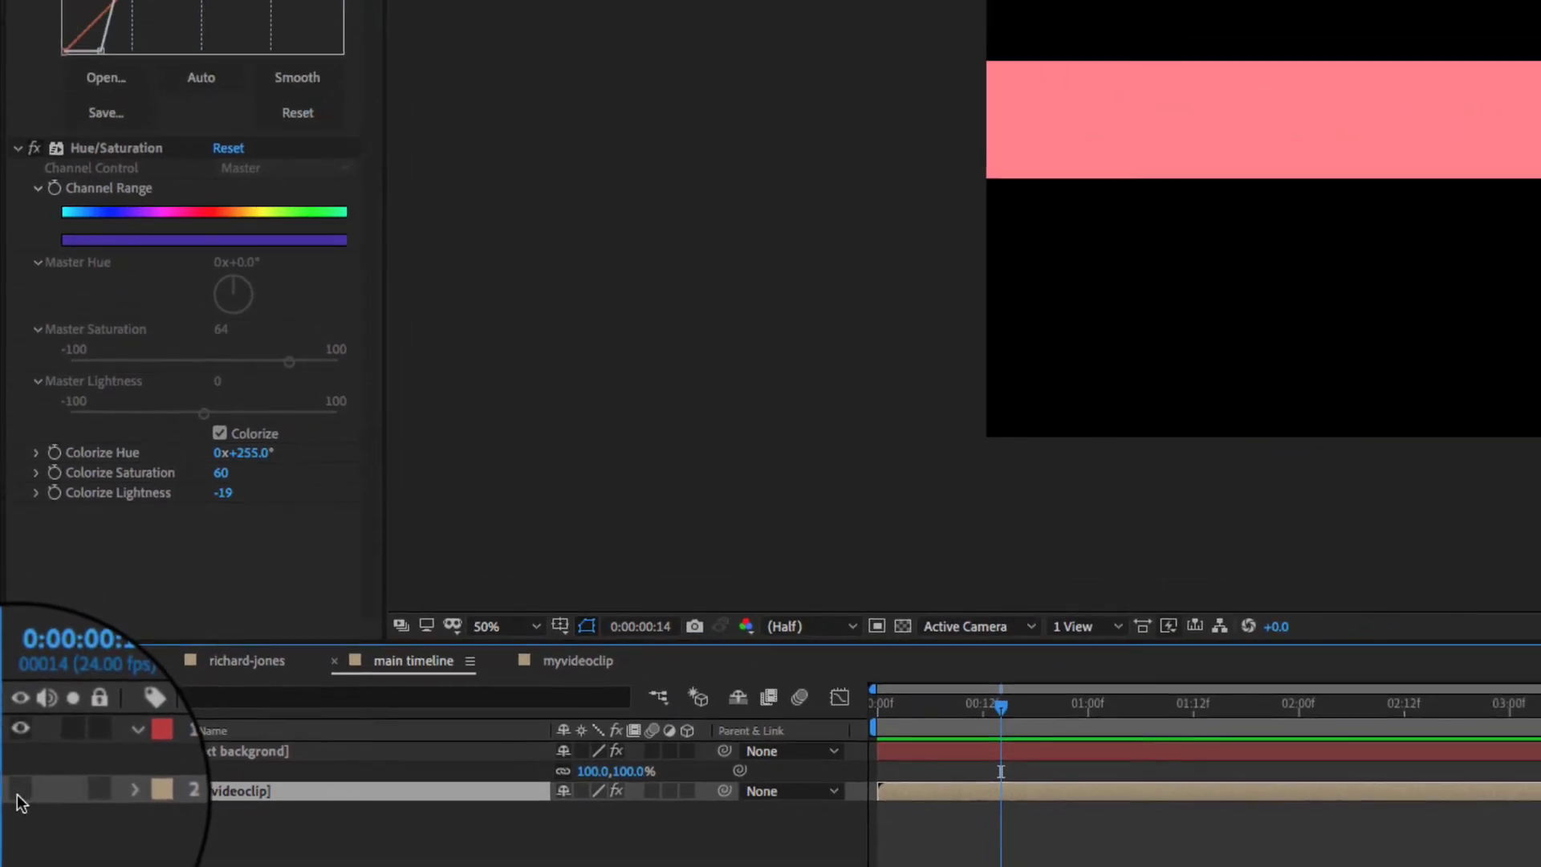
{"action": "left_click", "coordinate": [17, 793]}
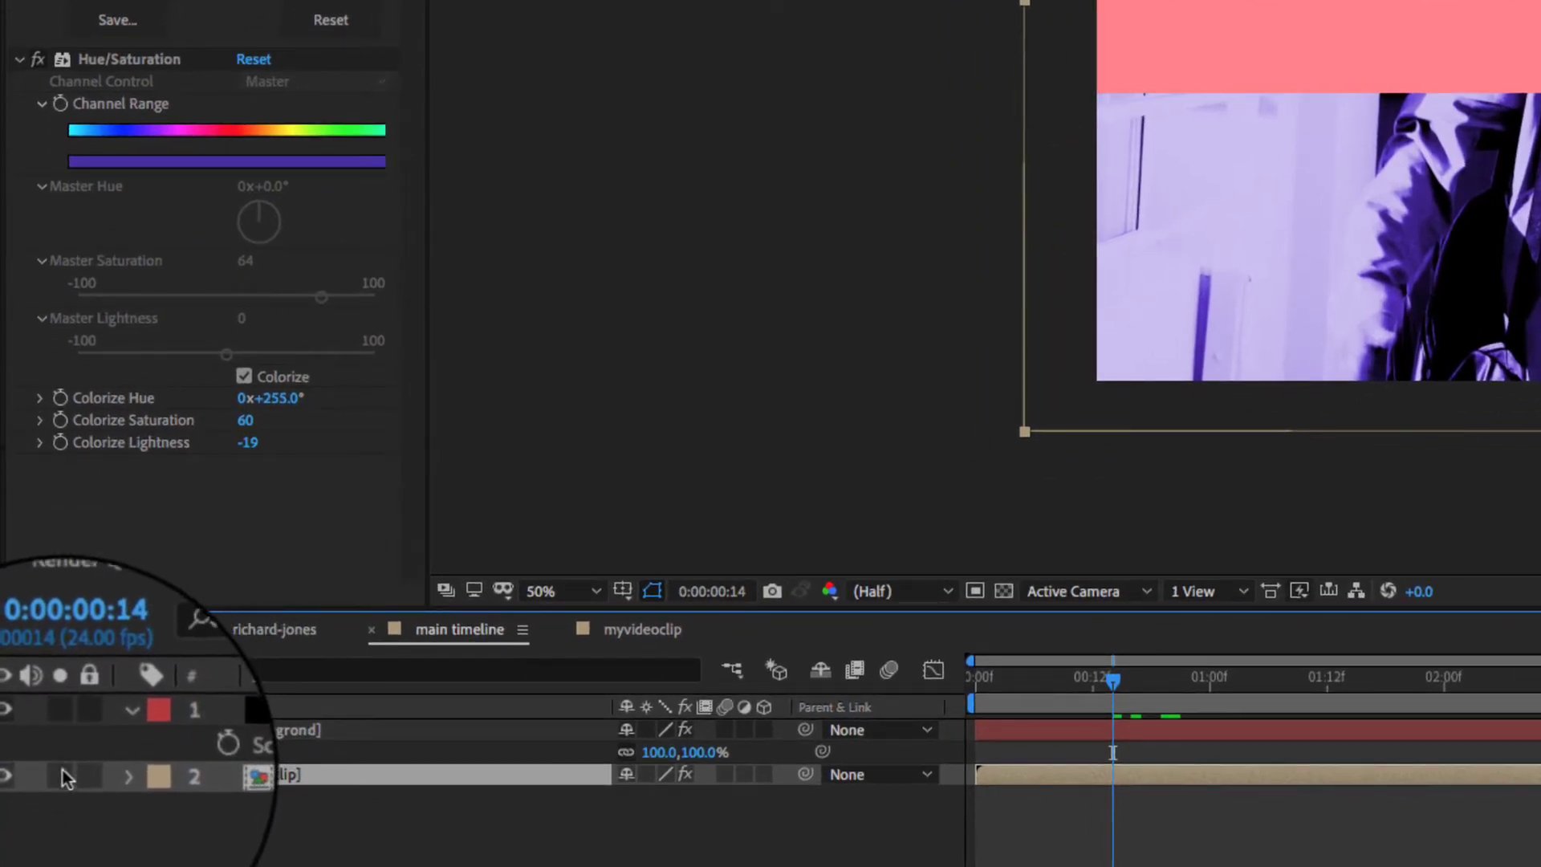
- Solo the video clip, then the text backgrond bar, and turn both solos off again
{"action": "left_click", "coordinate": [61, 774]}
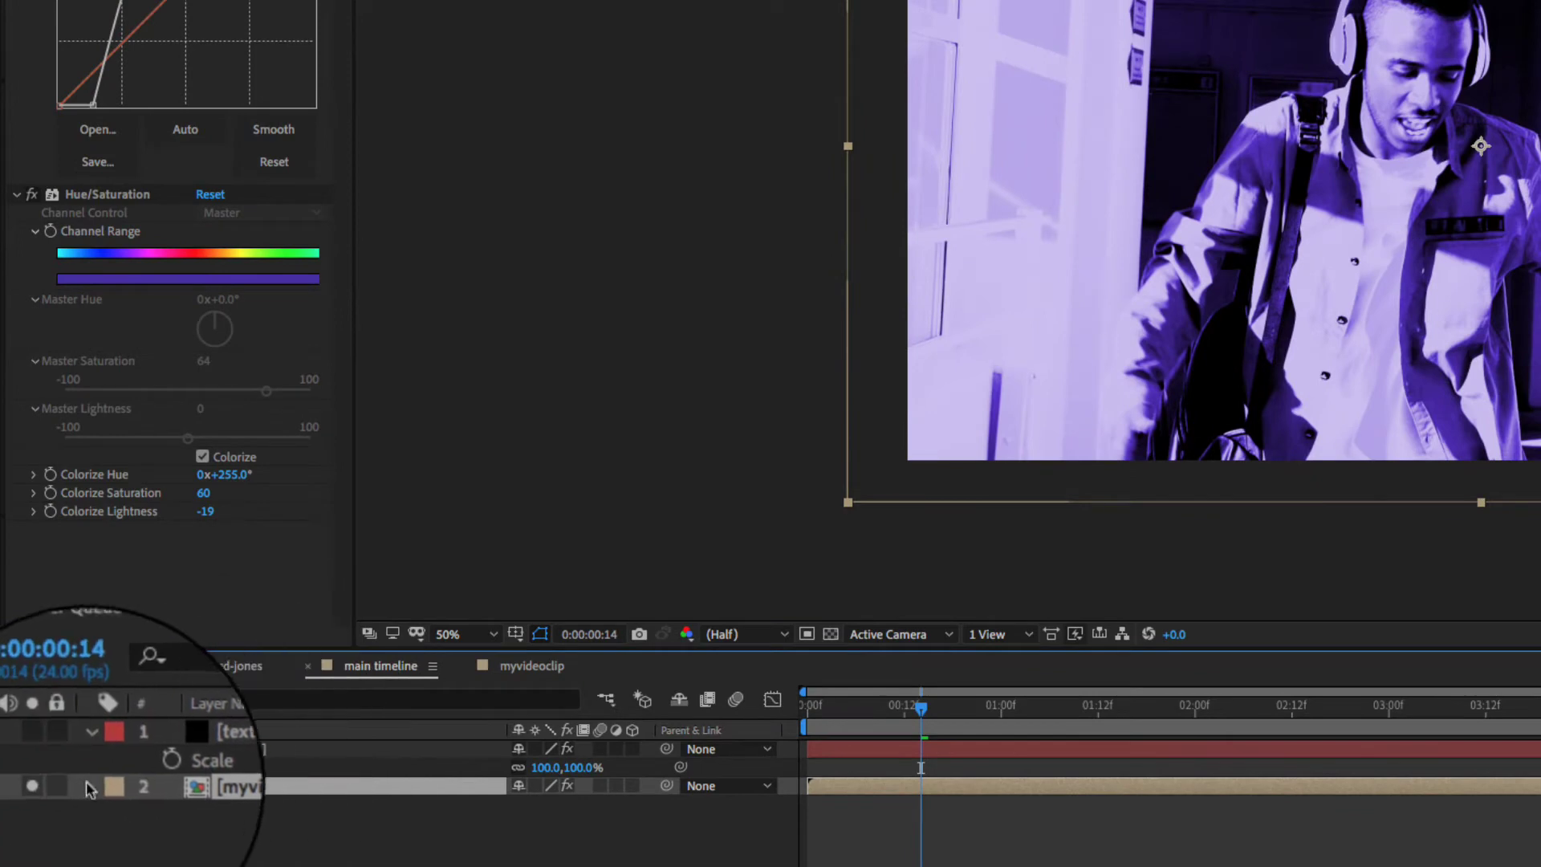
{"action": "left_click", "coordinate": [49, 785]}
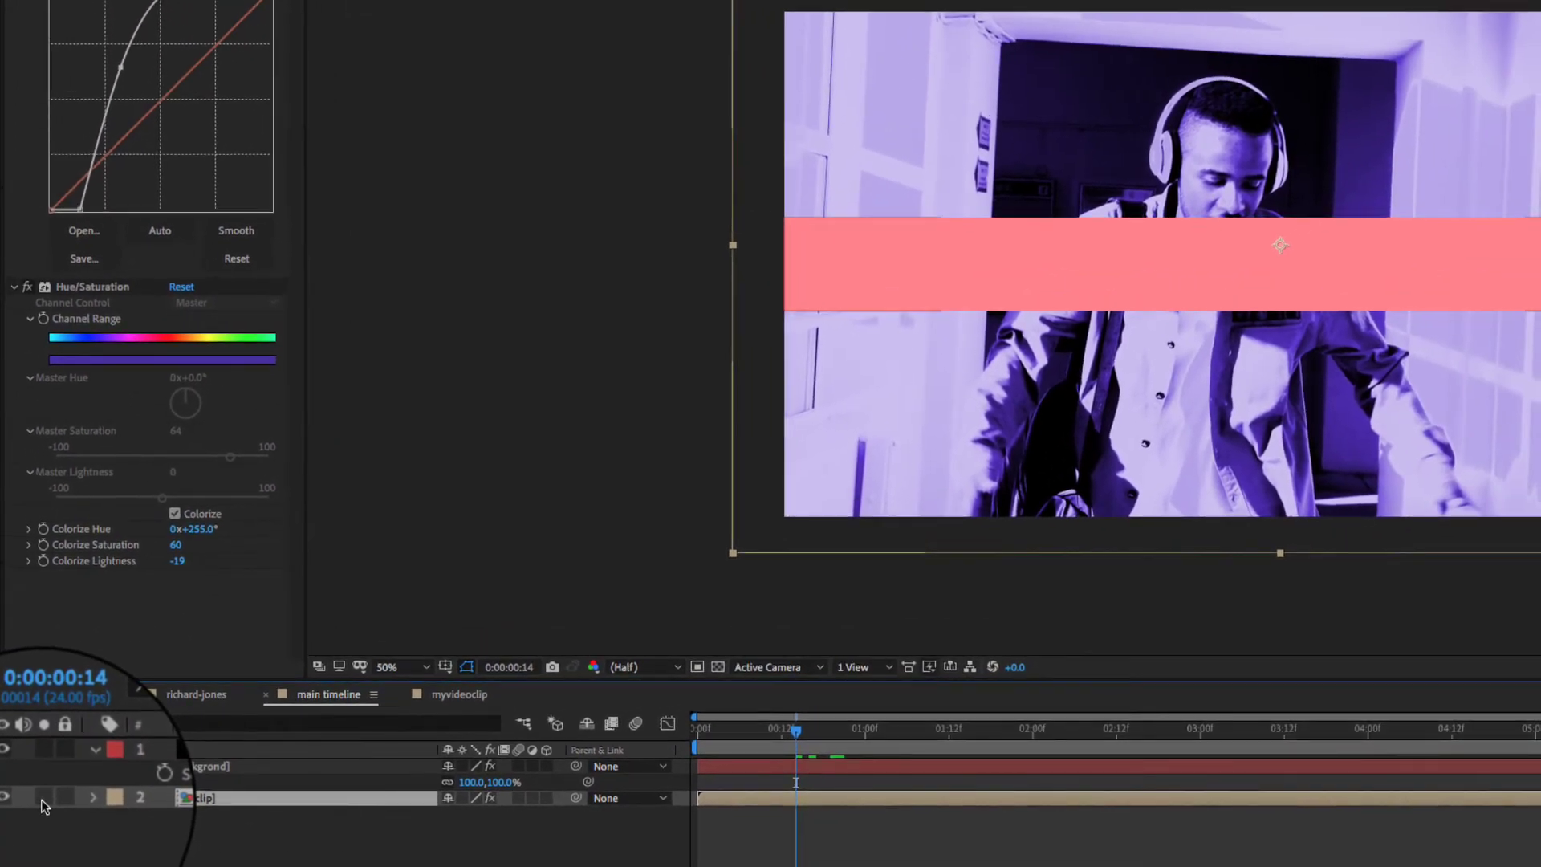
{"action": "left_click", "coordinate": [43, 768]}
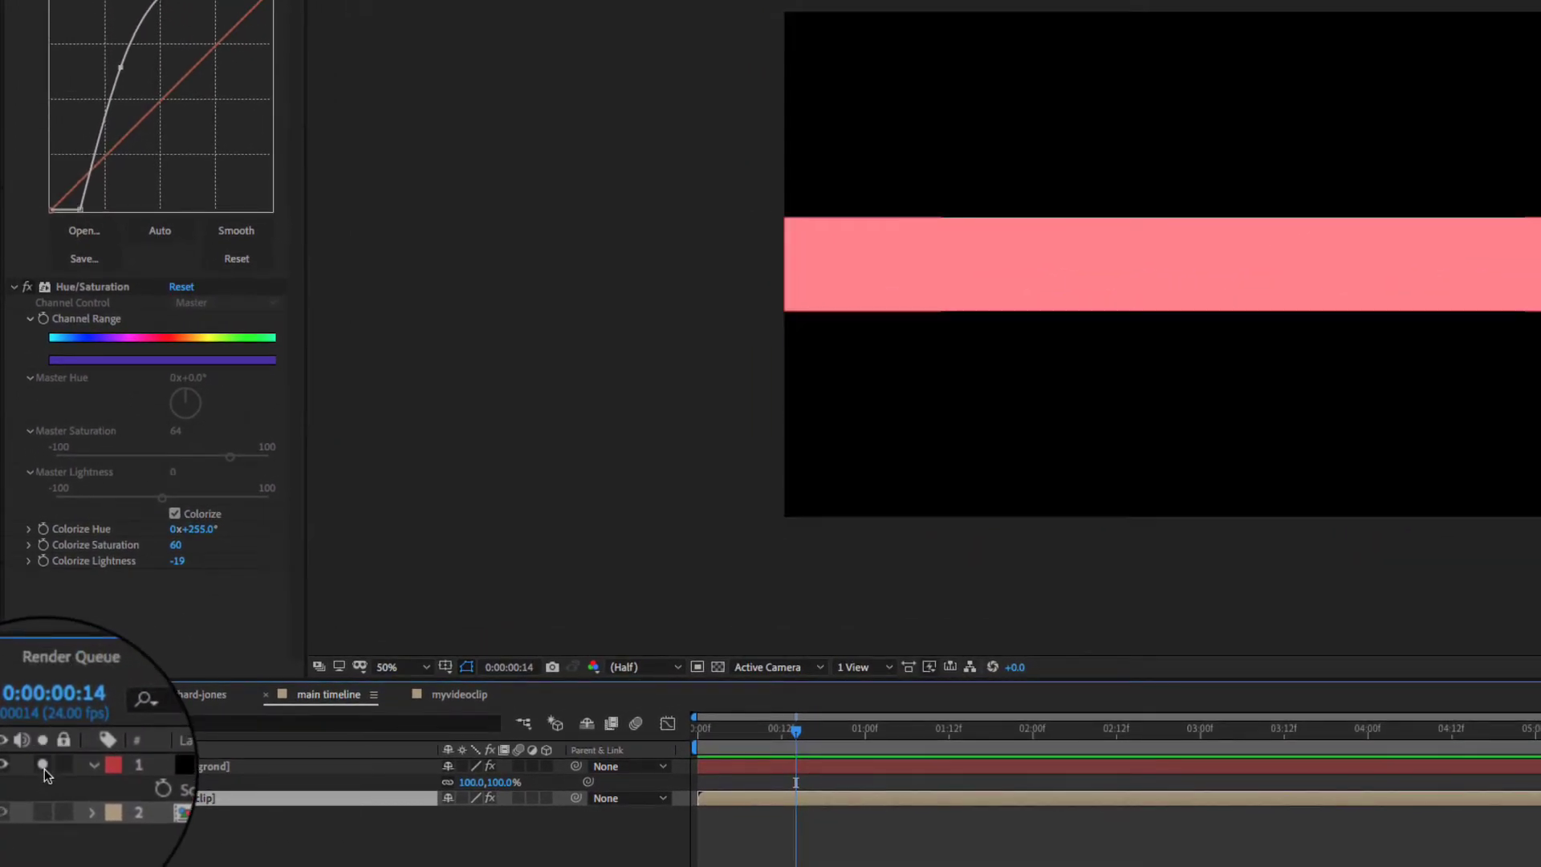
{"action": "left_click", "coordinate": [45, 769]}
{"action": "left_click", "coordinate": [204, 770]}
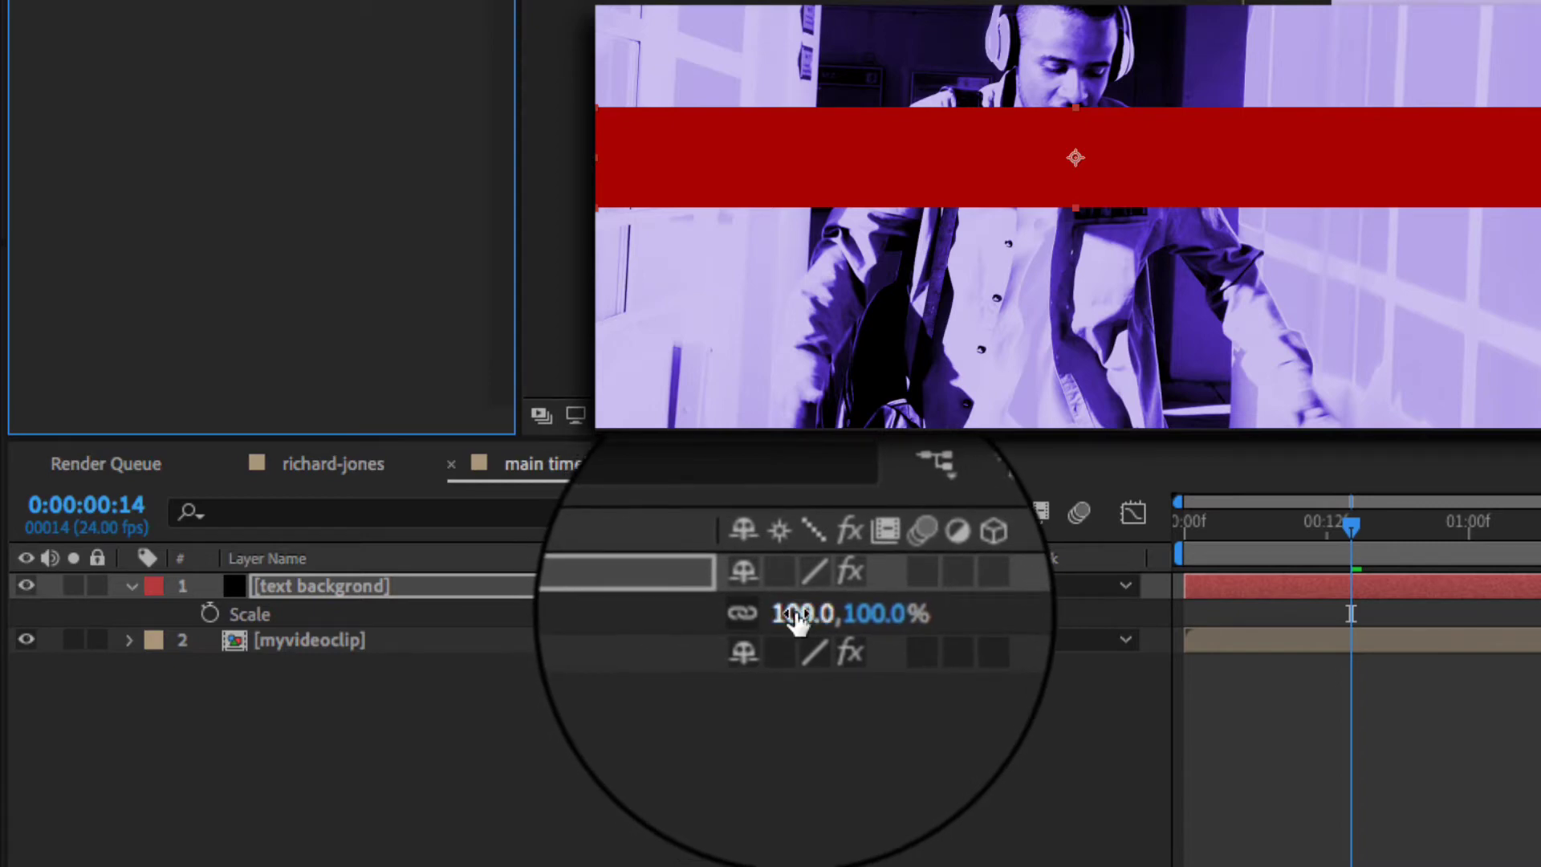
- Scrub the red bar's Scale to 108% and tilt its Rotation by 4°
{"action": "mouse_move", "coordinate": [797, 617]}
{"action": "left_mouse_down"}
{"action": "mouse_move", "coordinate": [734, 616]}
{"action": "mouse_move", "coordinate": [826, 618]}
{"action": "mouse_move", "coordinate": [778, 618]}
{"action": "mouse_move", "coordinate": [827, 618]}
{"action": "mouse_move", "coordinate": [797, 617]}
{"action": "mouse_move", "coordinate": [815, 622]}
{"action": "left_mouse_up"}
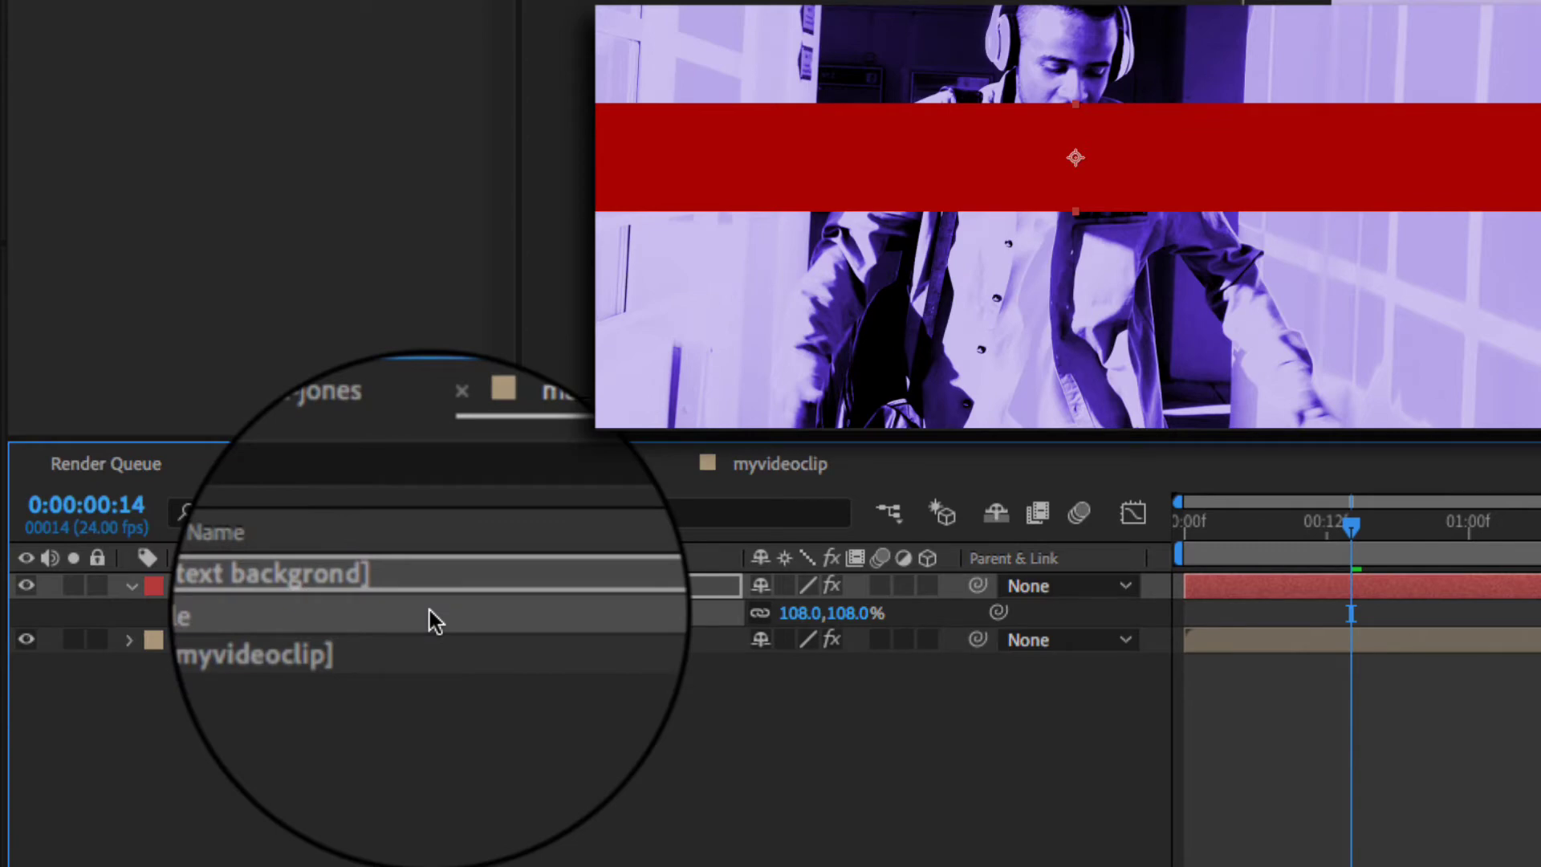
{"action": "key", "text": "shift+r"}
{"action": "mouse_move", "coordinate": [791, 647]}
{"action": "left_mouse_down"}
{"action": "mouse_move", "coordinate": [824, 649]}
{"action": "mouse_move", "coordinate": [785, 650]}
{"action": "left_mouse_up"}
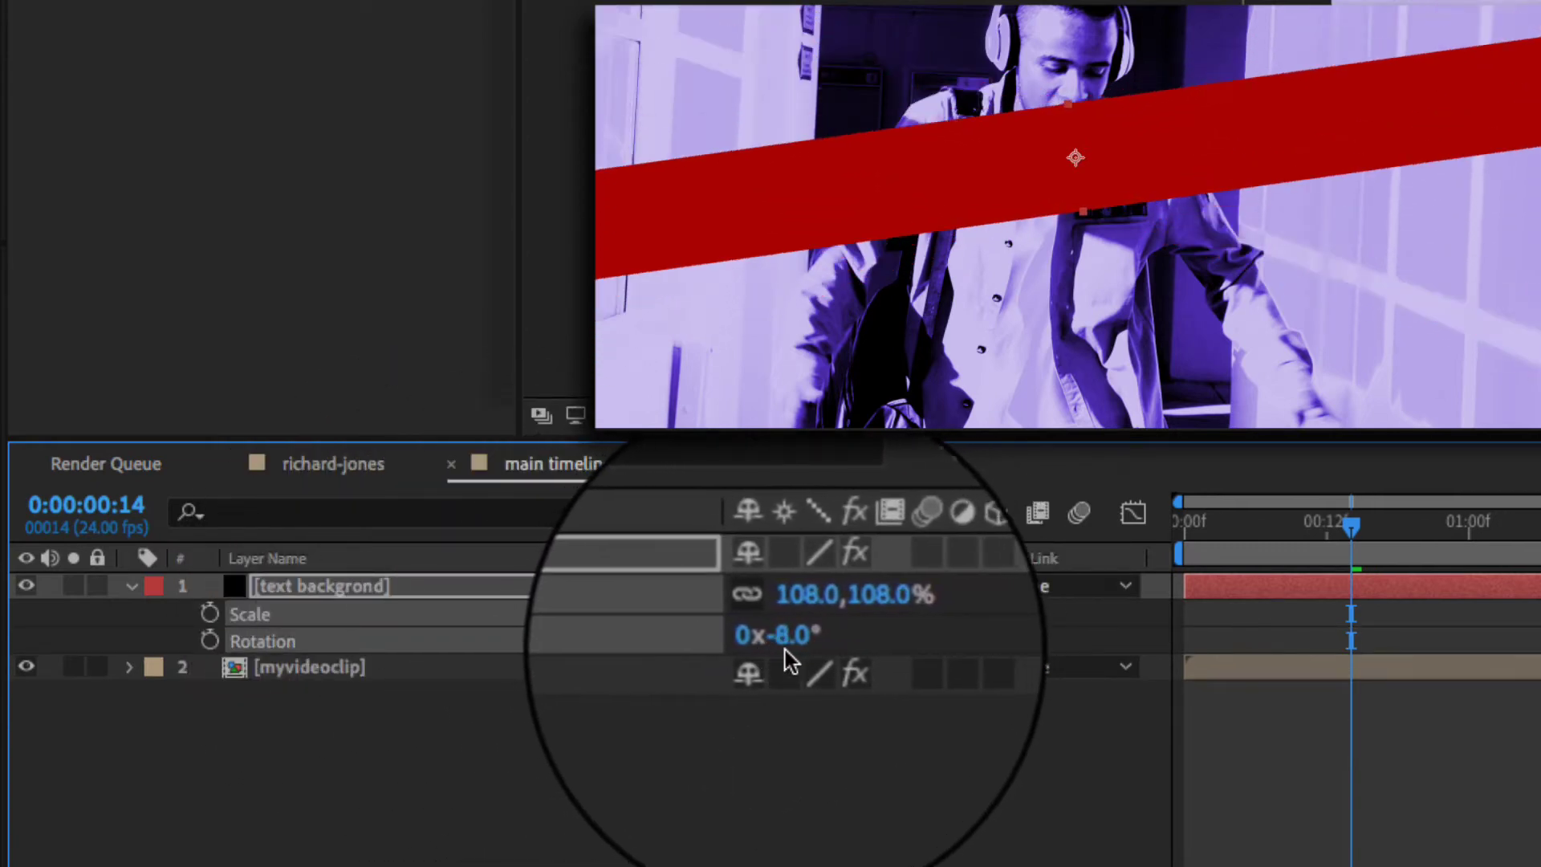
- Undo the rotation so the bar is level at 0°, keeping 108% scale
{"action": "key", "text": "ctrl+z"}
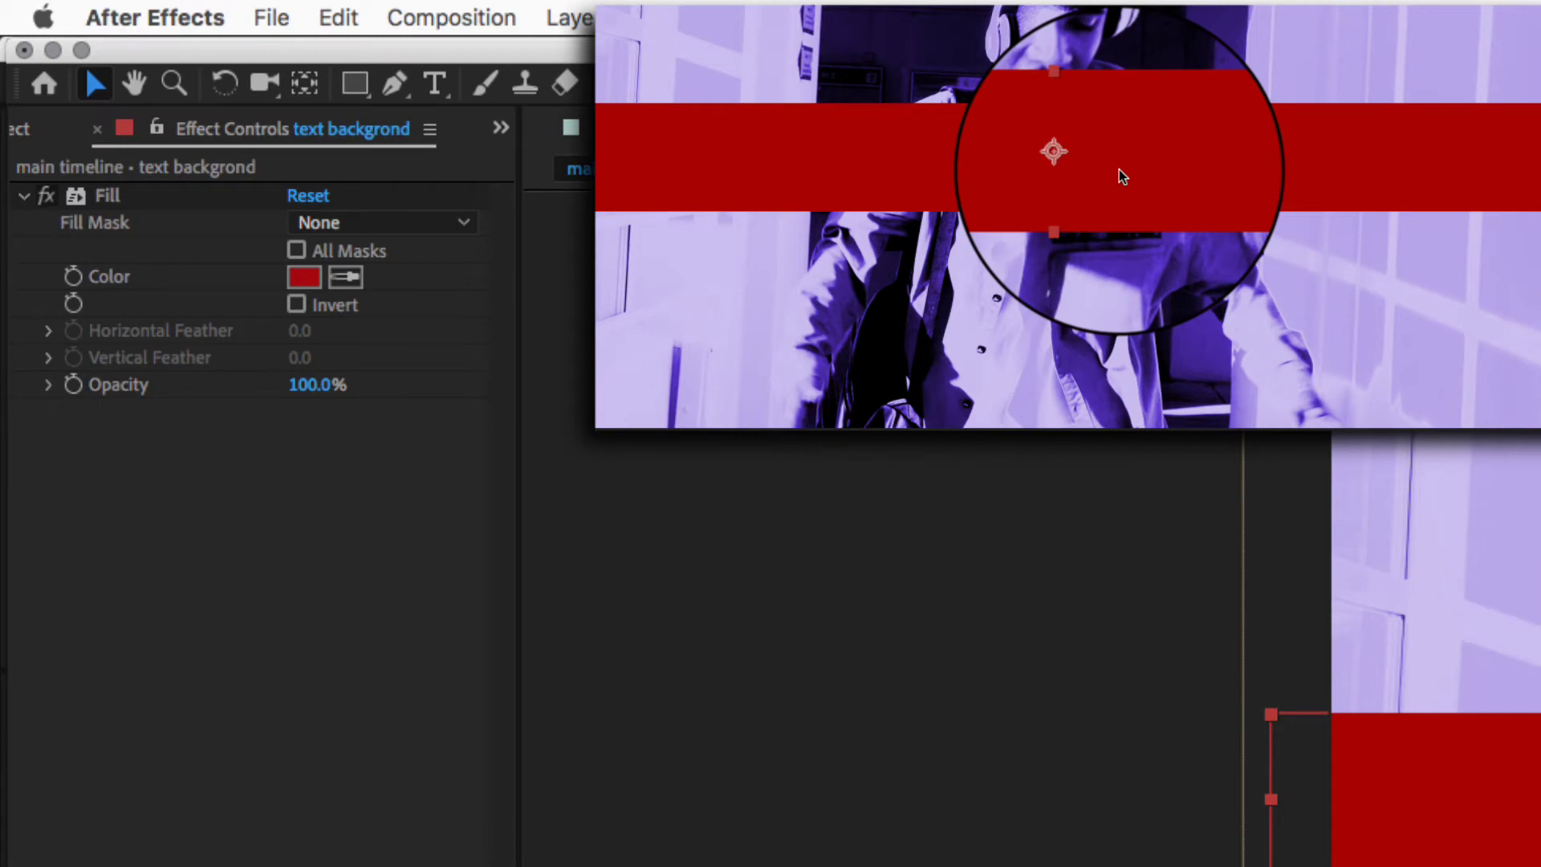
- Move the red bar's anchor point to its left end with the Pan Behind tool
{"action": "key", "text": "y"}
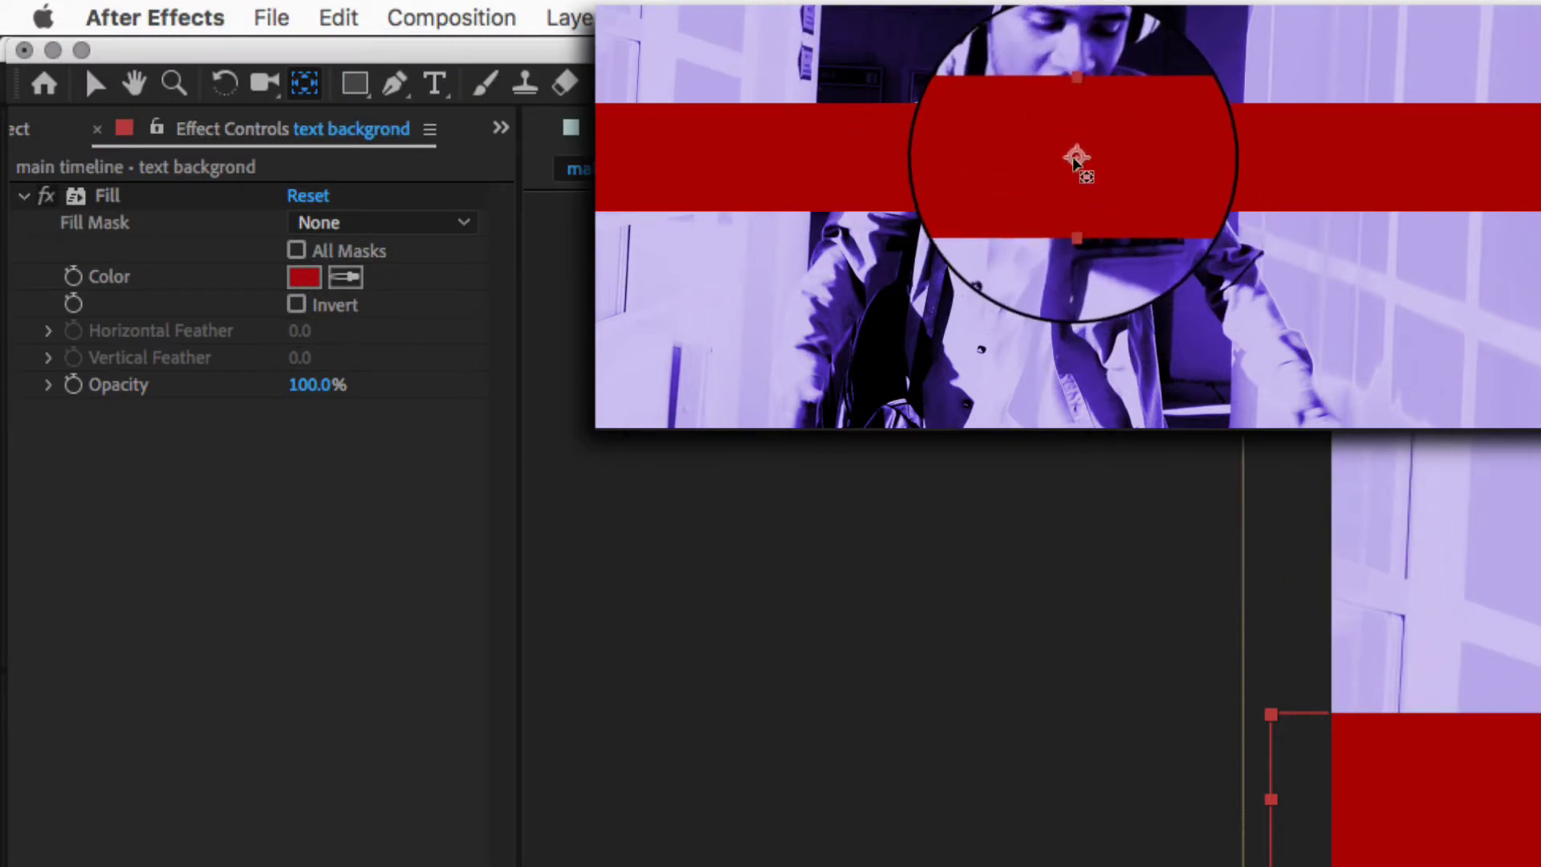
{"action": "left_click_drag", "start_coordinate": [1074, 160], "coordinate": [560, 173]}
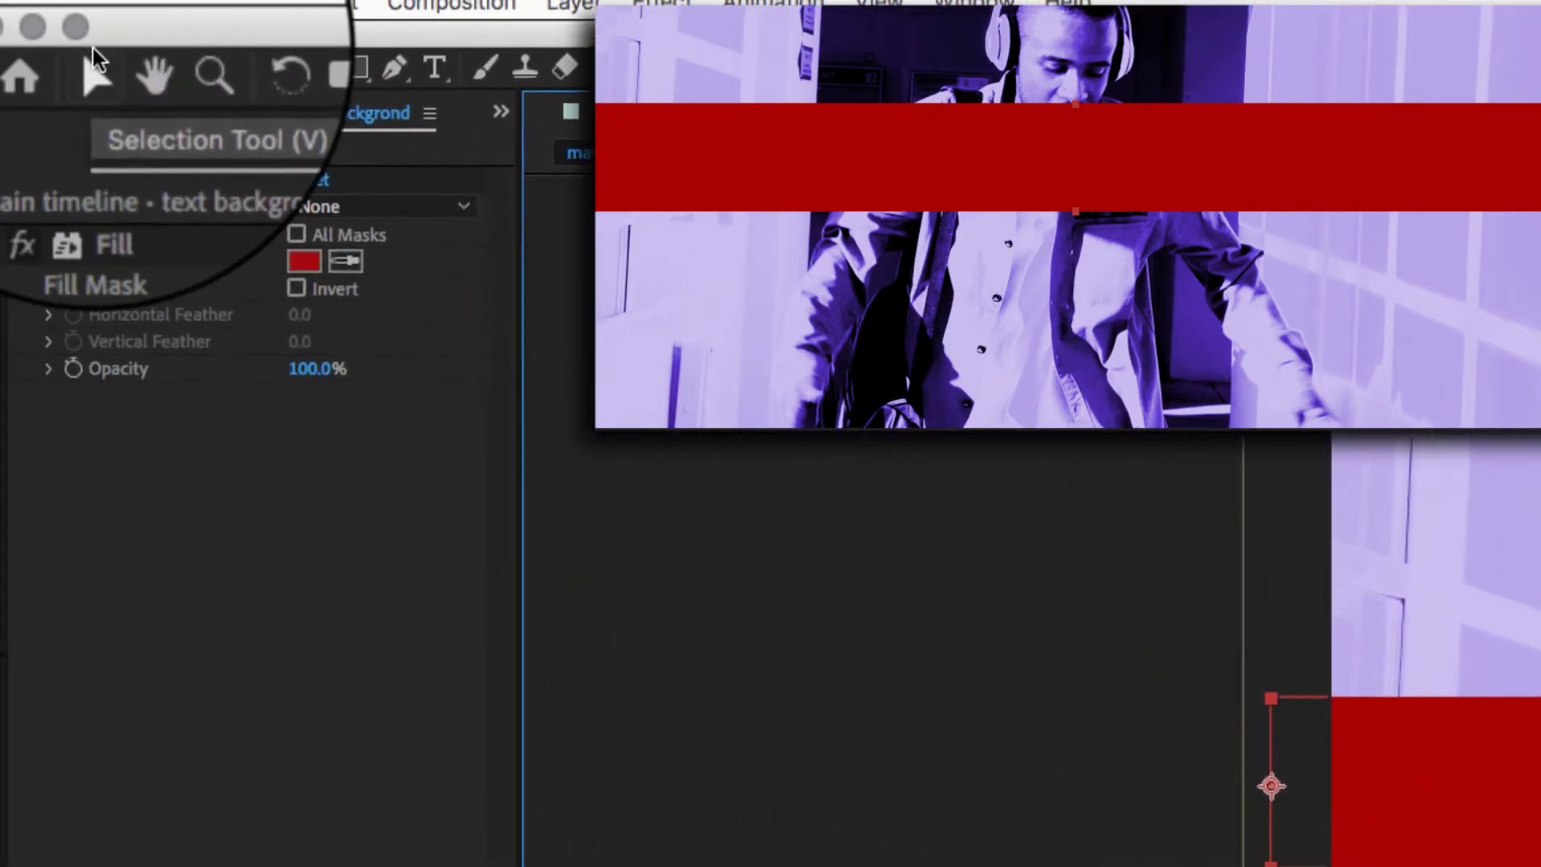
{"action": "left_click", "coordinate": [95, 58]}
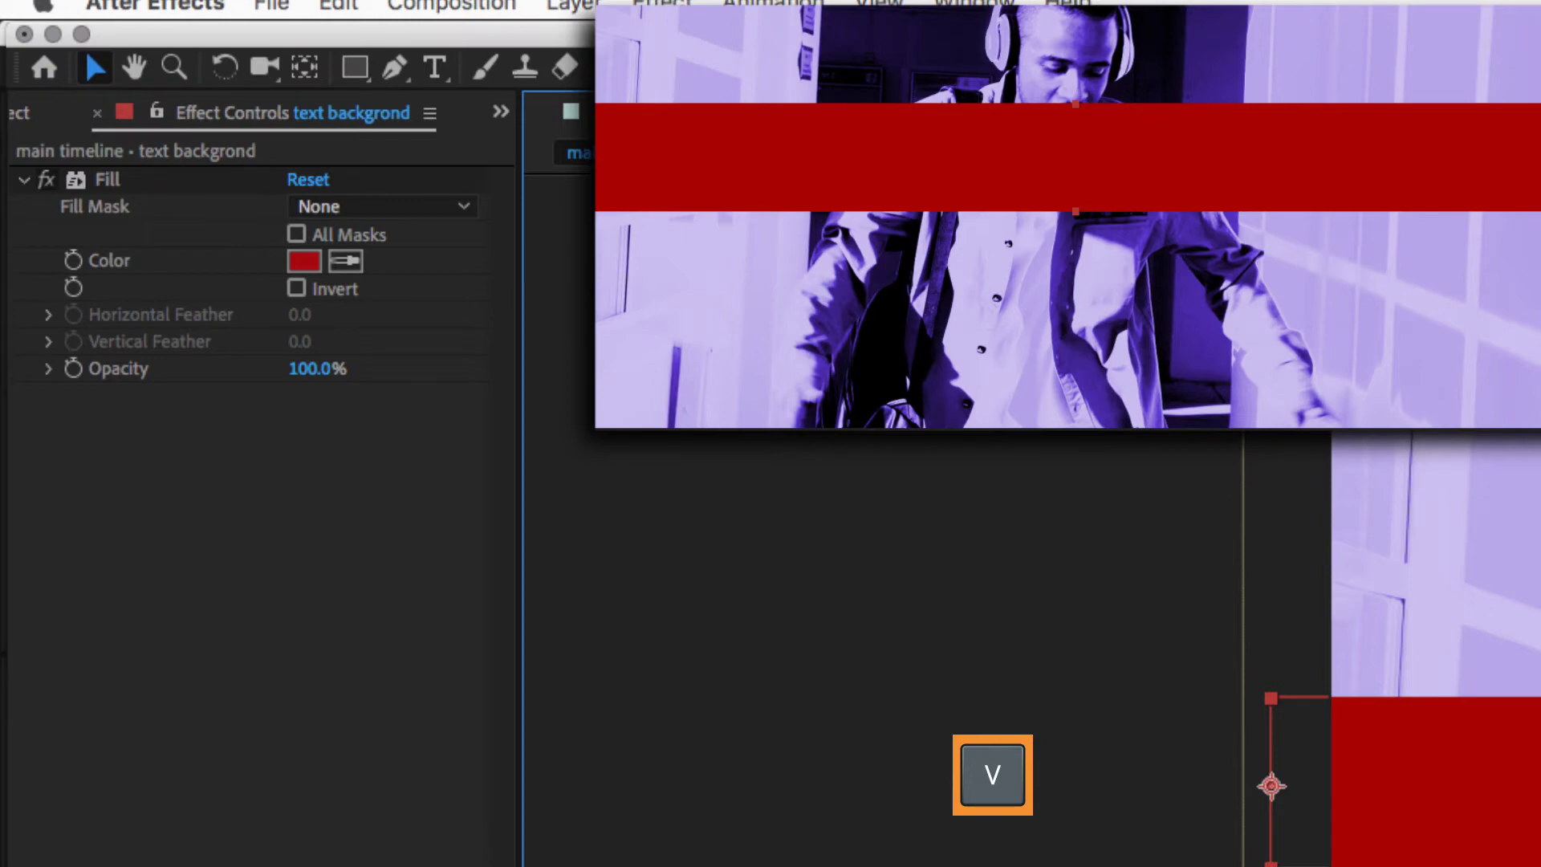
- Test the bar's scaling, trying 83% width, then set Scale back to 100%, 100%
{"action": "mouse_move", "coordinate": [802, 706]}
{"action": "left_mouse_down"}
{"action": "mouse_move", "coordinate": [719, 709]}
{"action": "mouse_move", "coordinate": [794, 708]}
{"action": "left_mouse_up"}
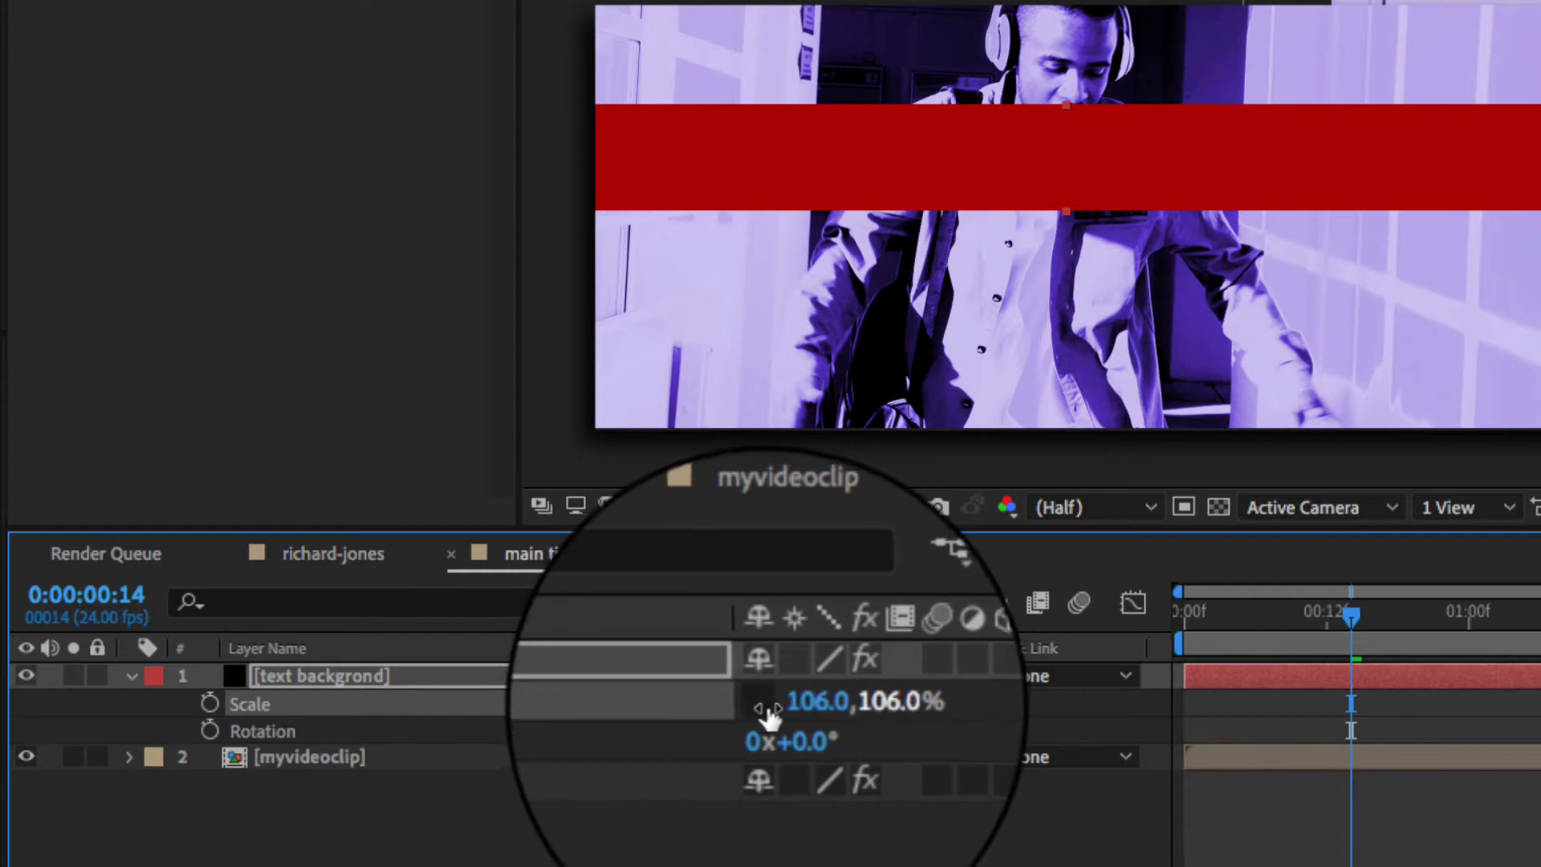
{"action": "left_click", "coordinate": [803, 703]}
{"action": "type", "text": "83"}
{"action": "key", "text": "Return"}
{"action": "left_click_drag", "start_coordinate": [770, 710], "coordinate": [845, 713]}
{"action": "left_click", "coordinate": [845, 710]}
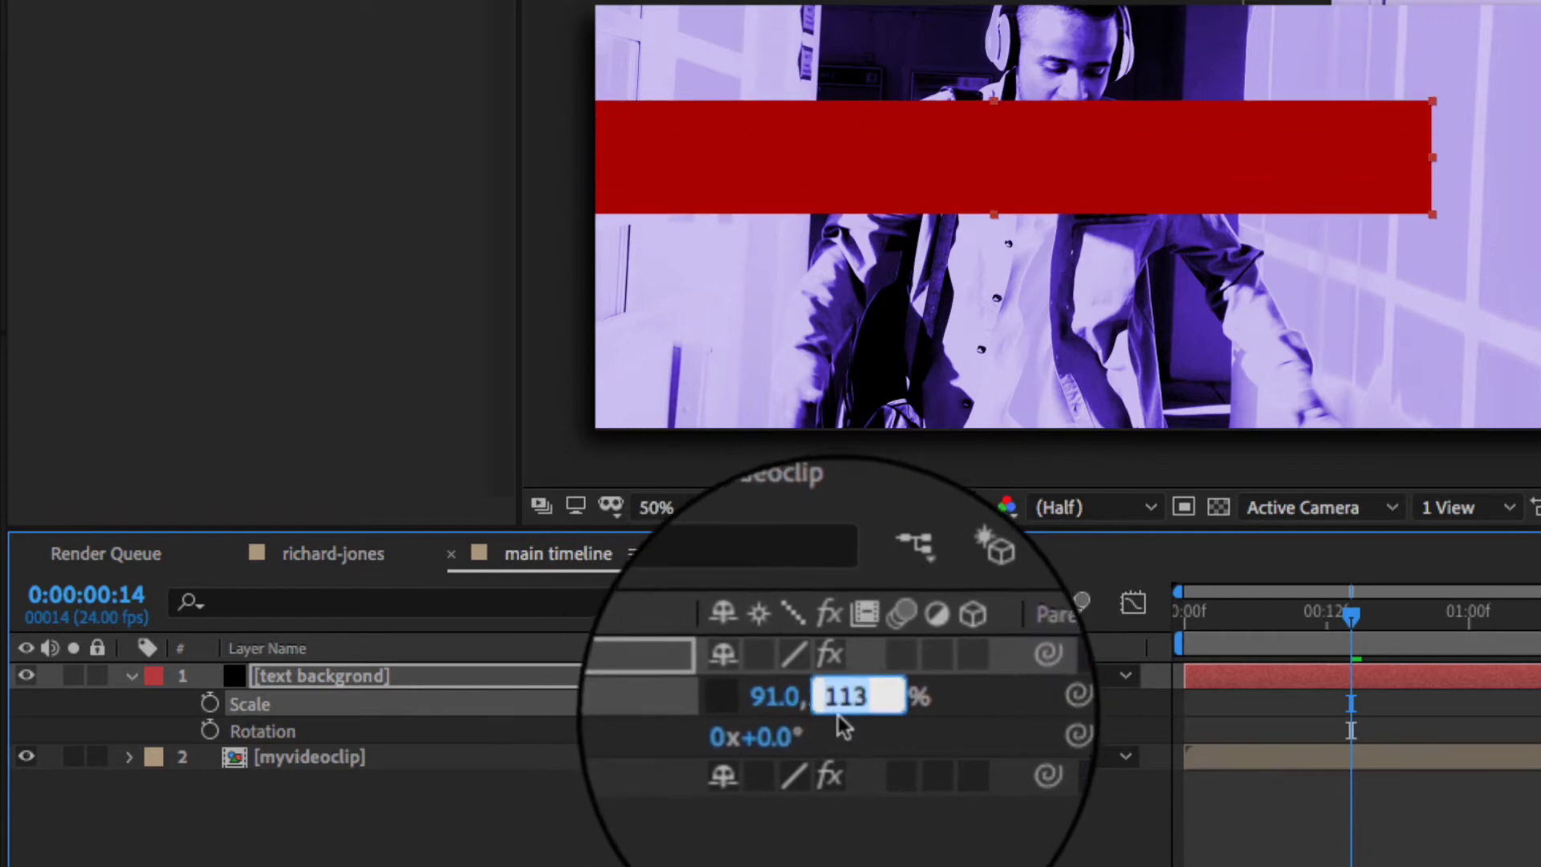
{"action": "type", "text": "100"}
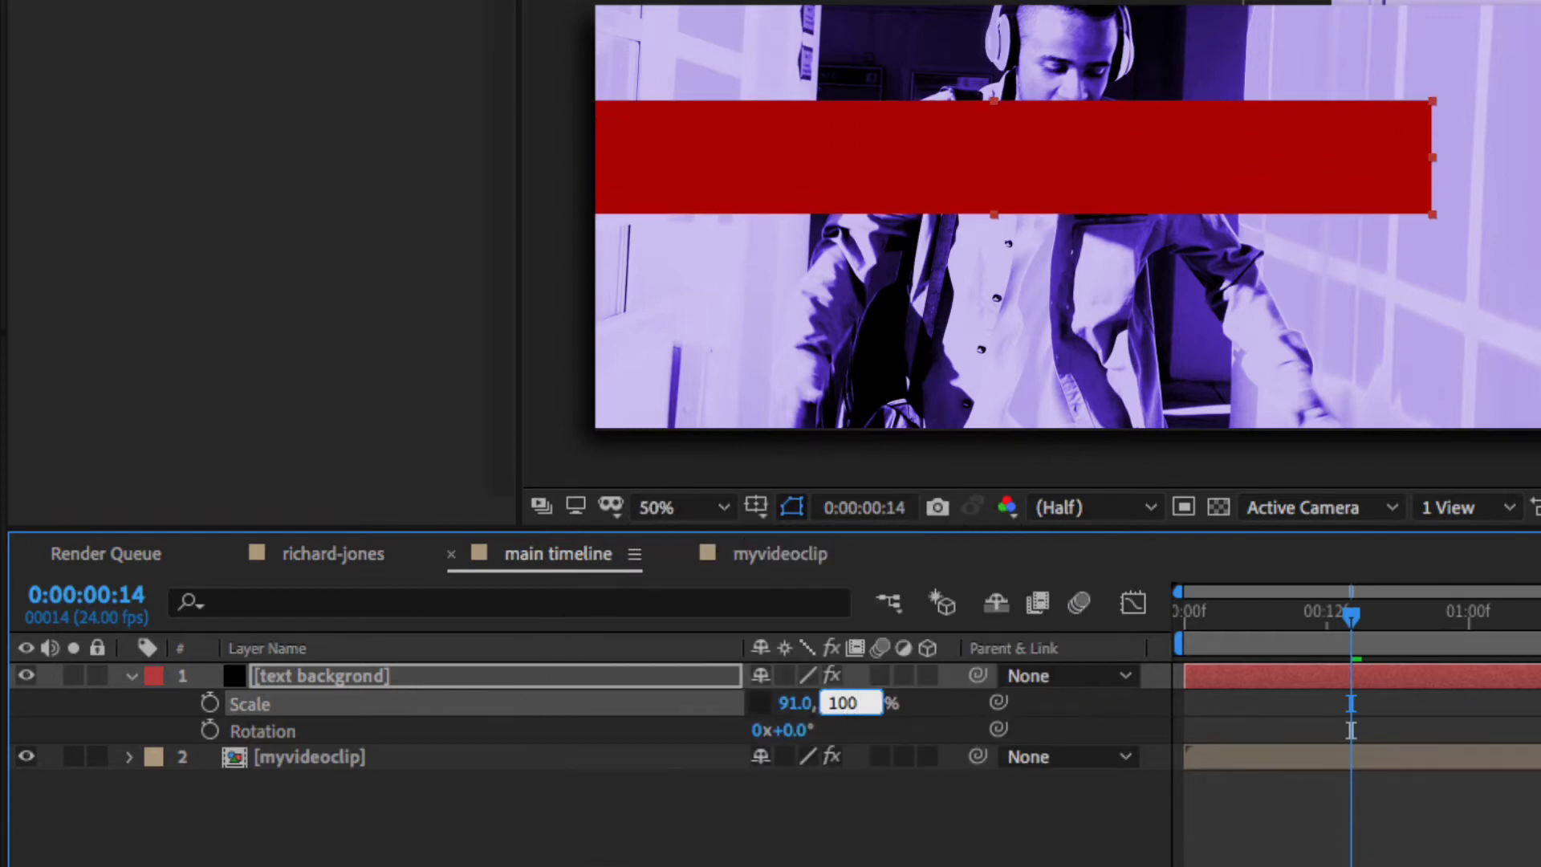
{"action": "key", "text": "Tab"}
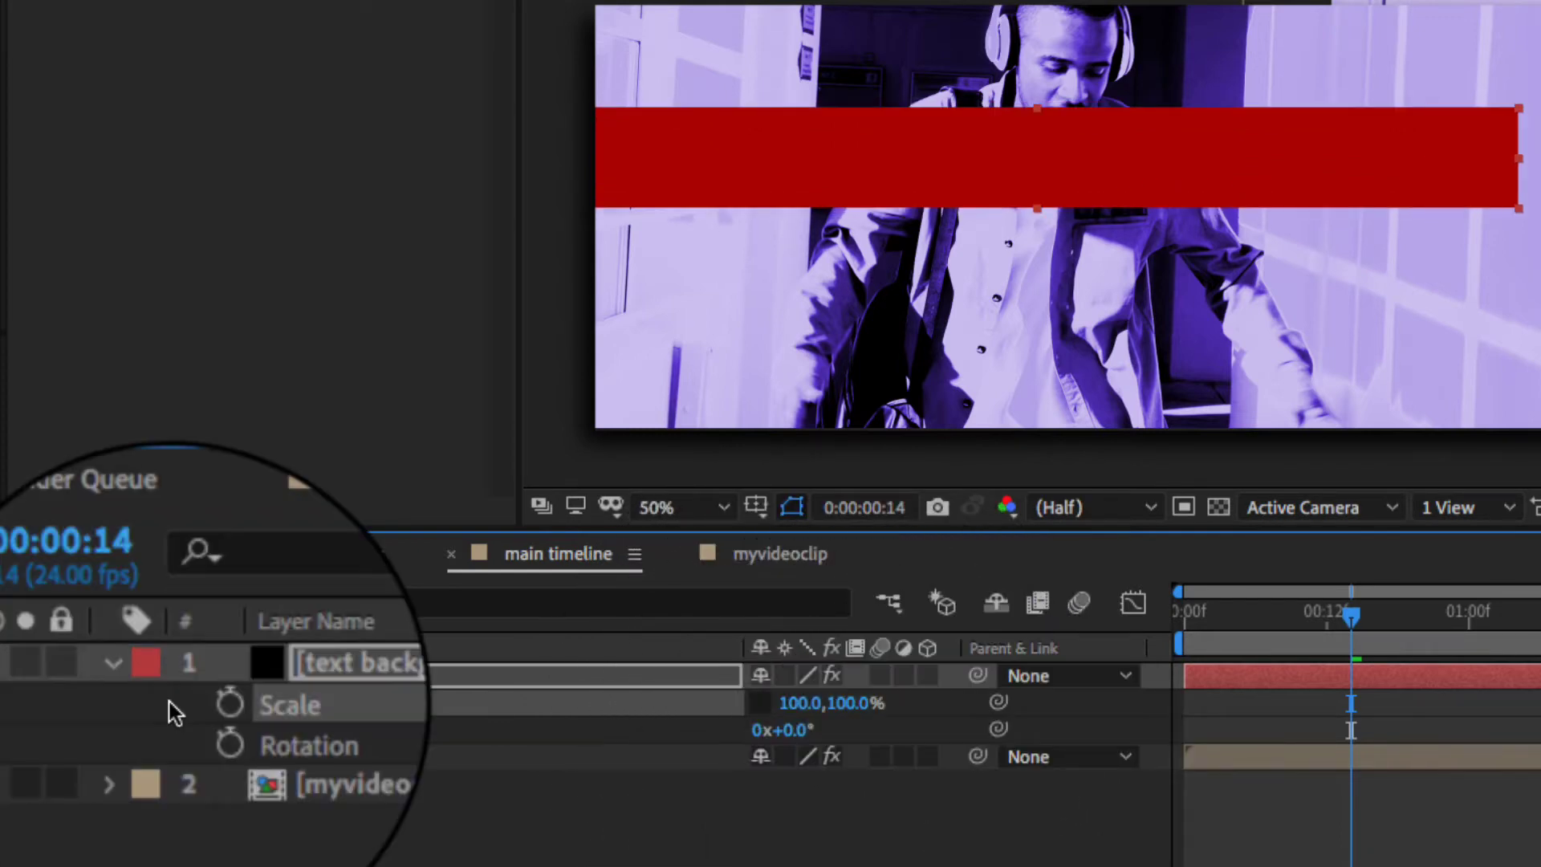
{"action": "key", "text": "shift+p"}
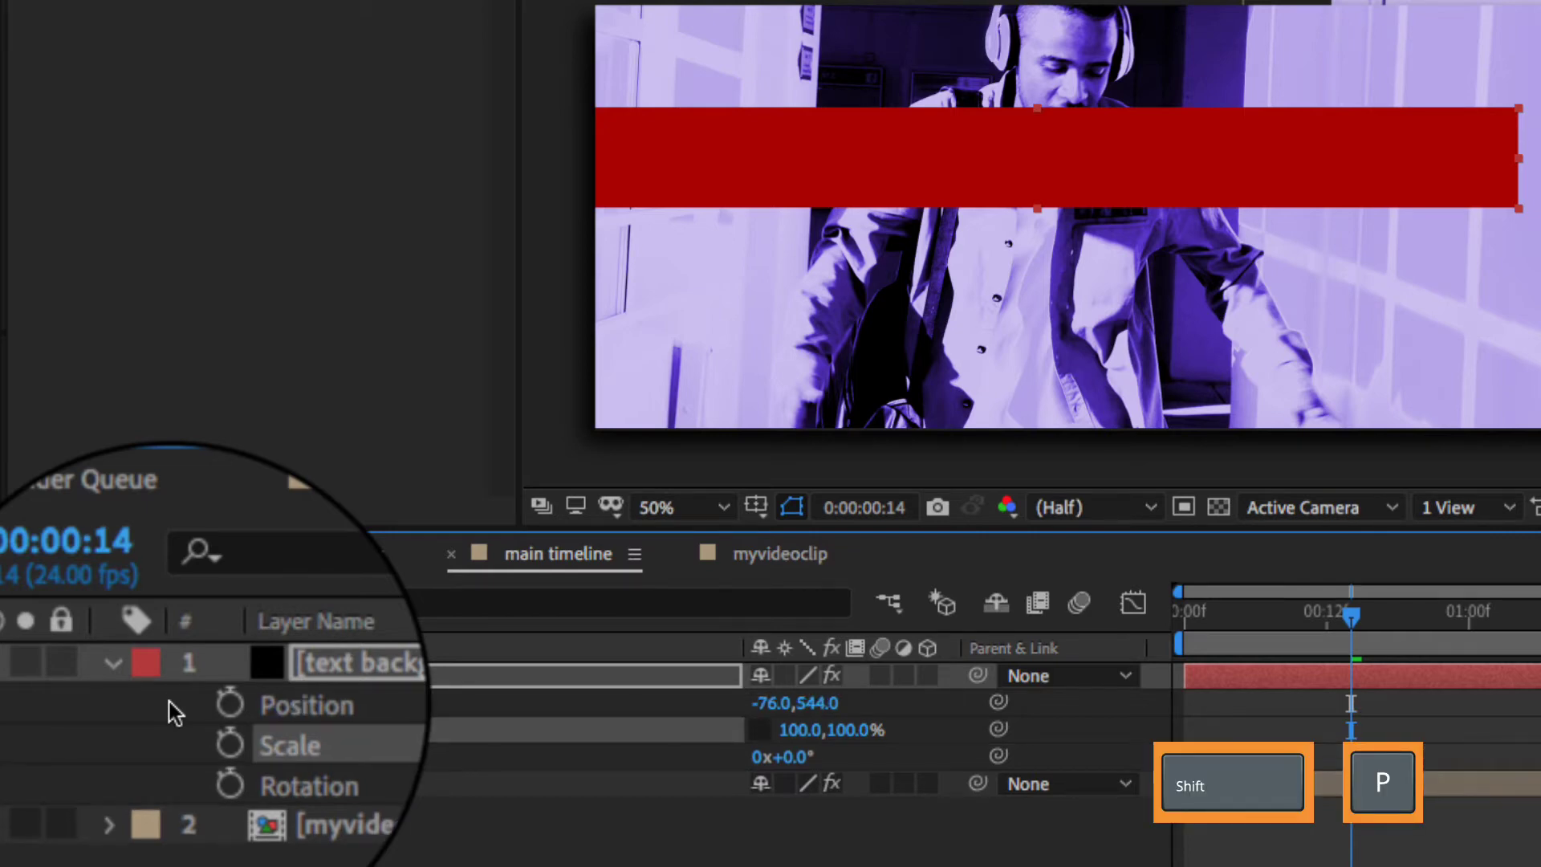
- Separate the bar's Position into X and Y and set X Position to 0.0
{"action": "left_click", "coordinate": [257, 700]}
{"action": "right_click", "coordinate": [257, 699]}
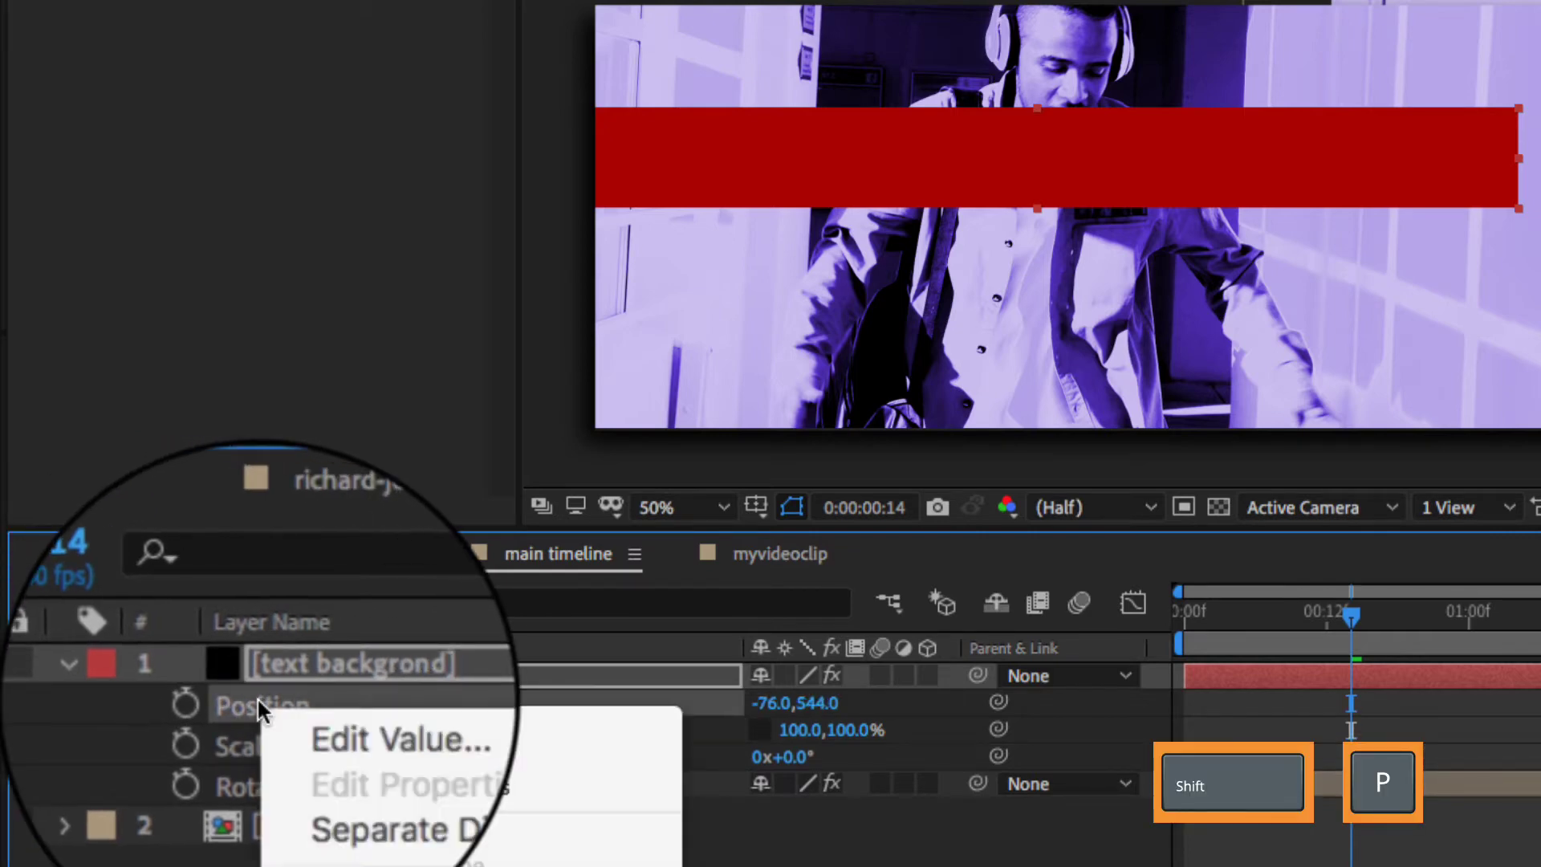
{"action": "left_click", "coordinate": [332, 787]}
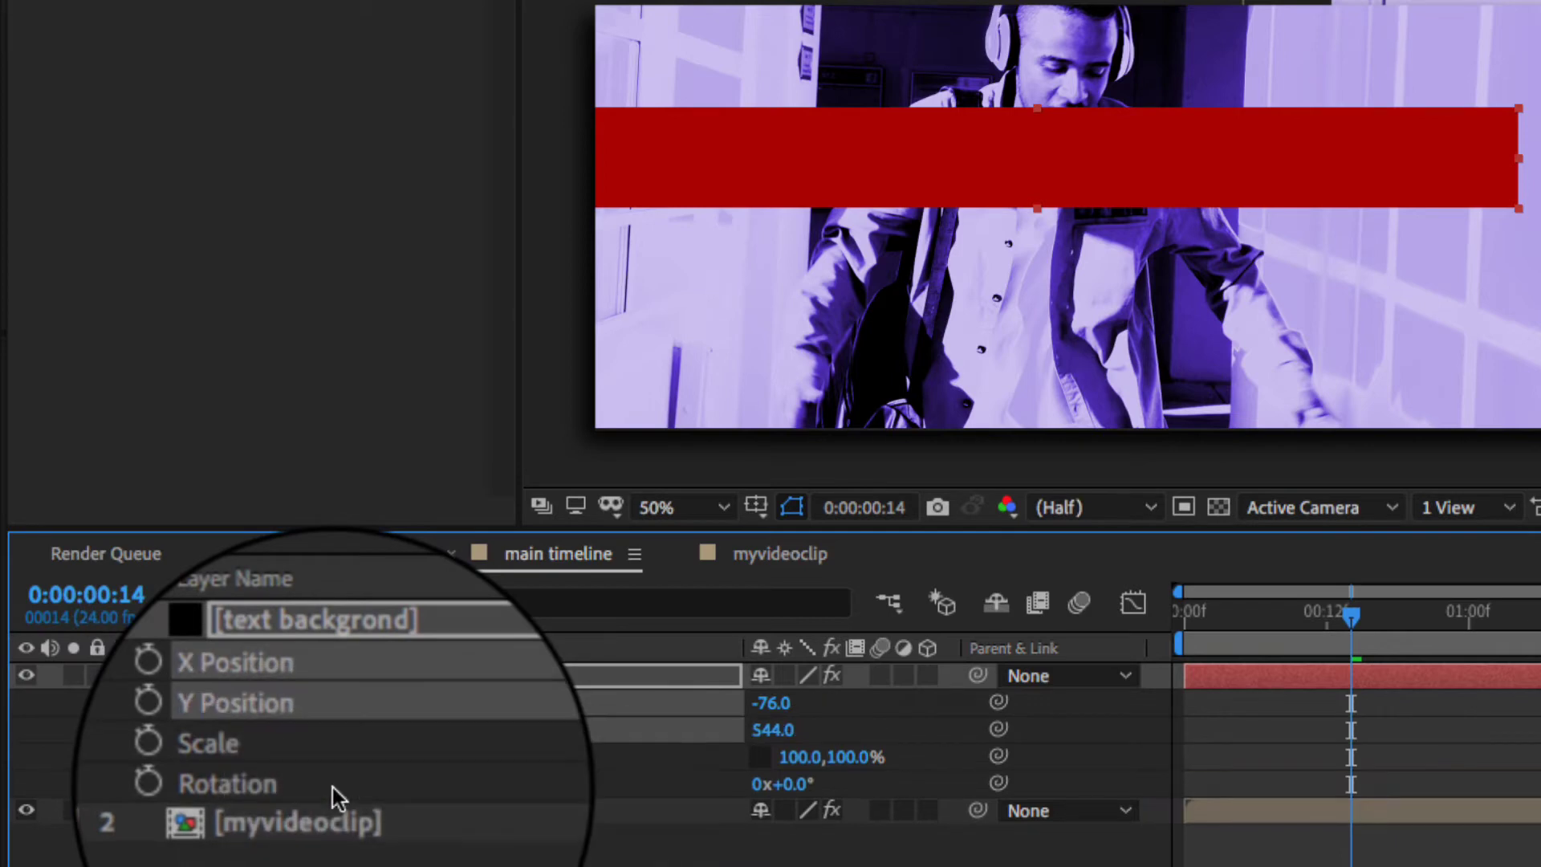
{"action": "left_click", "coordinate": [766, 704]}
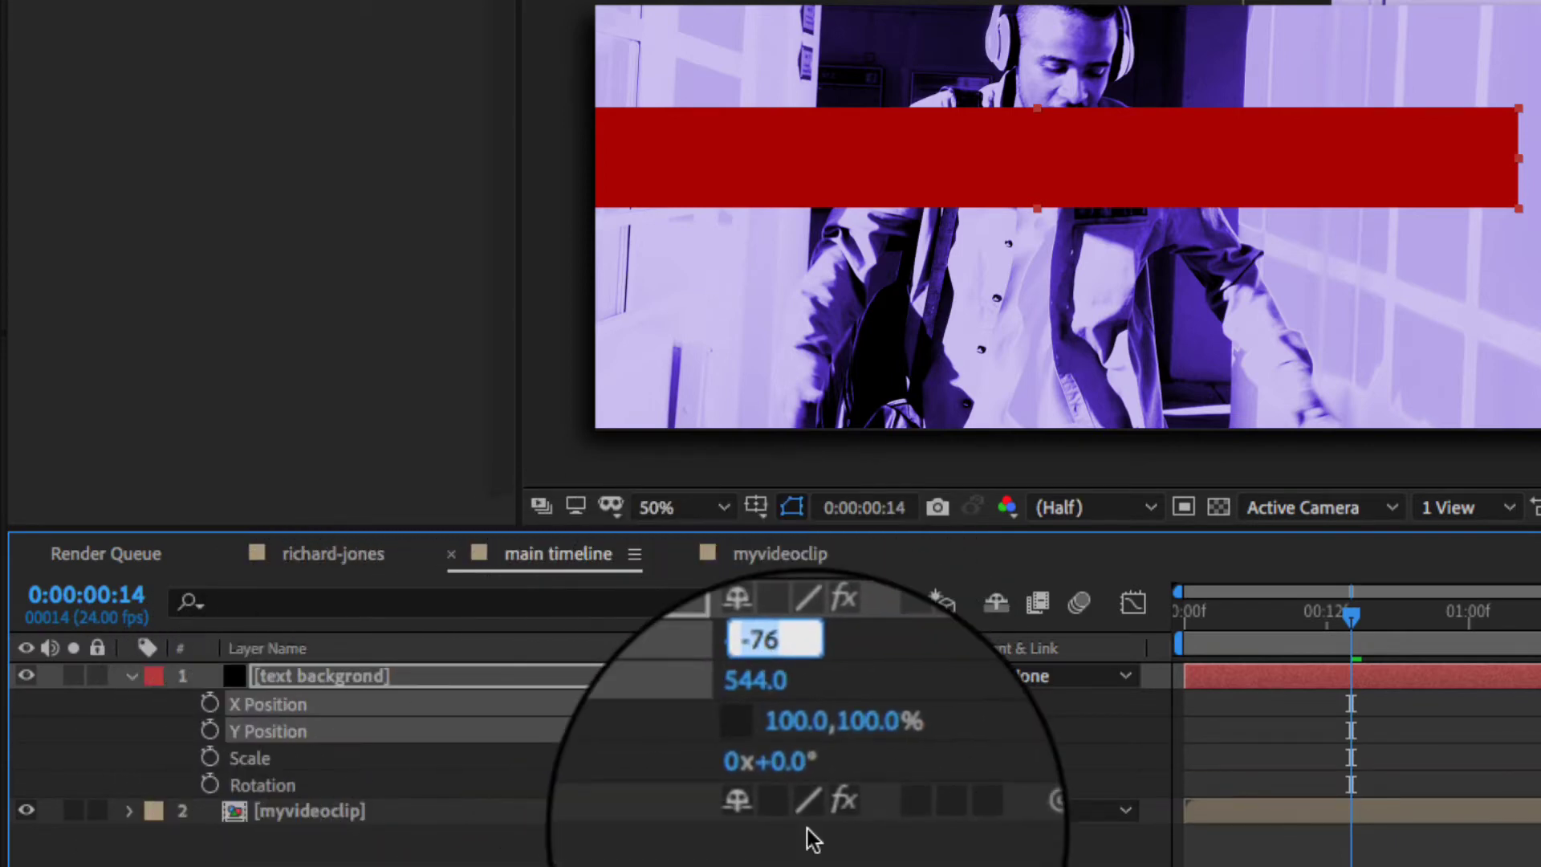
{"action": "type", "text": "0"}
{"action": "key", "text": "Return"}
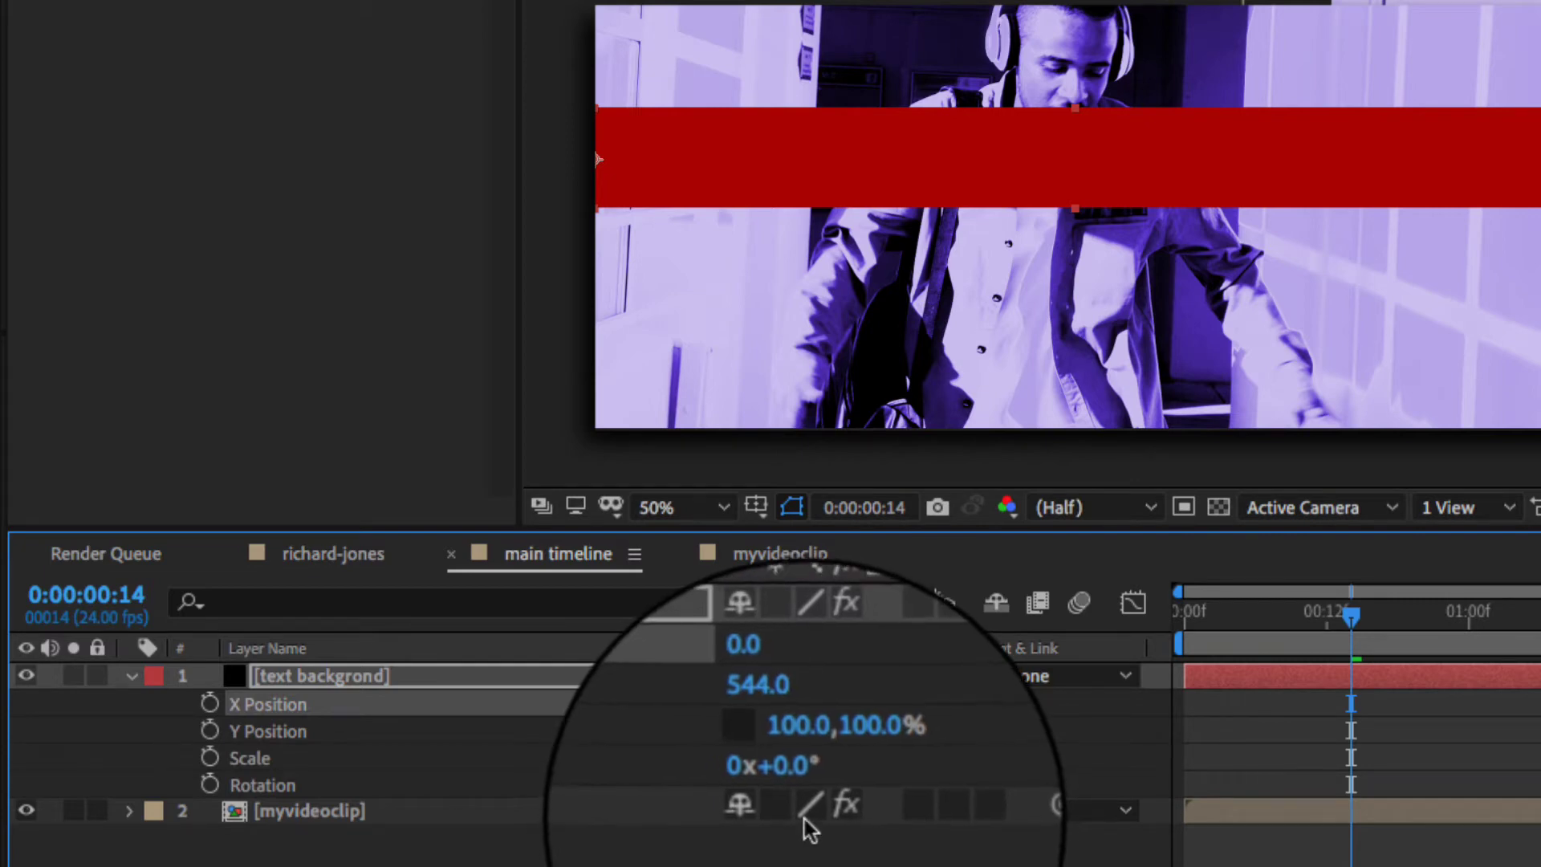
{"action": "mouse_move", "coordinate": [795, 784]}
{"action": "left_mouse_down"}
{"action": "mouse_move", "coordinate": [835, 783]}
{"action": "mouse_move", "coordinate": [766, 788]}
{"action": "mouse_move", "coordinate": [826, 786]}
{"action": "mouse_move", "coordinate": [799, 785]}
{"action": "left_mouse_up"}
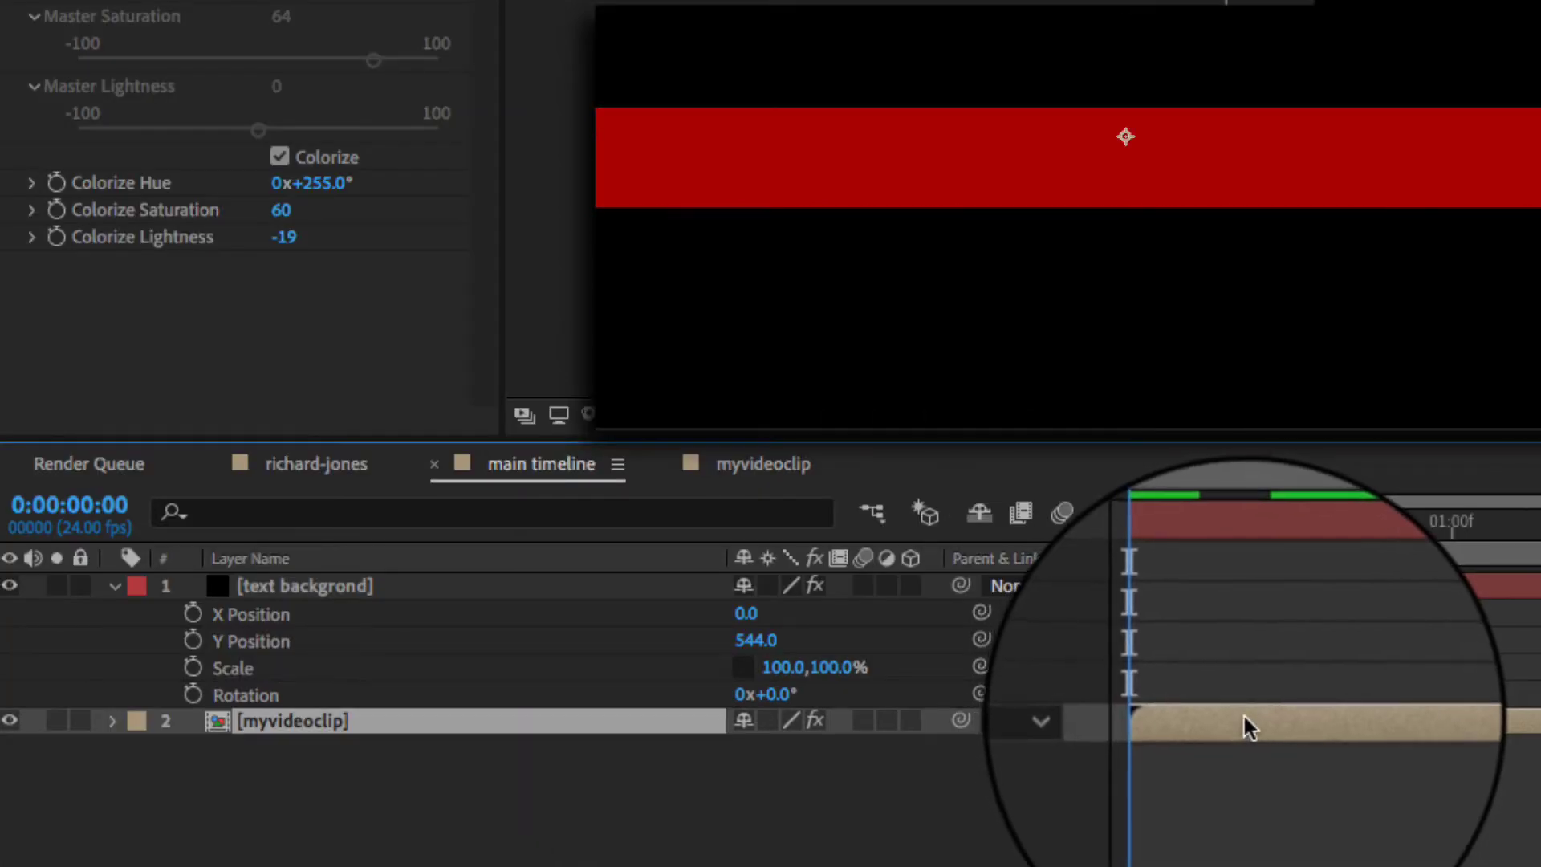
- Move the video clip to the composition start and place a 100% Scale keyframe at one second
{"action": "left_click_drag", "start_coordinate": [1236, 714], "coordinate": [1229, 714]}
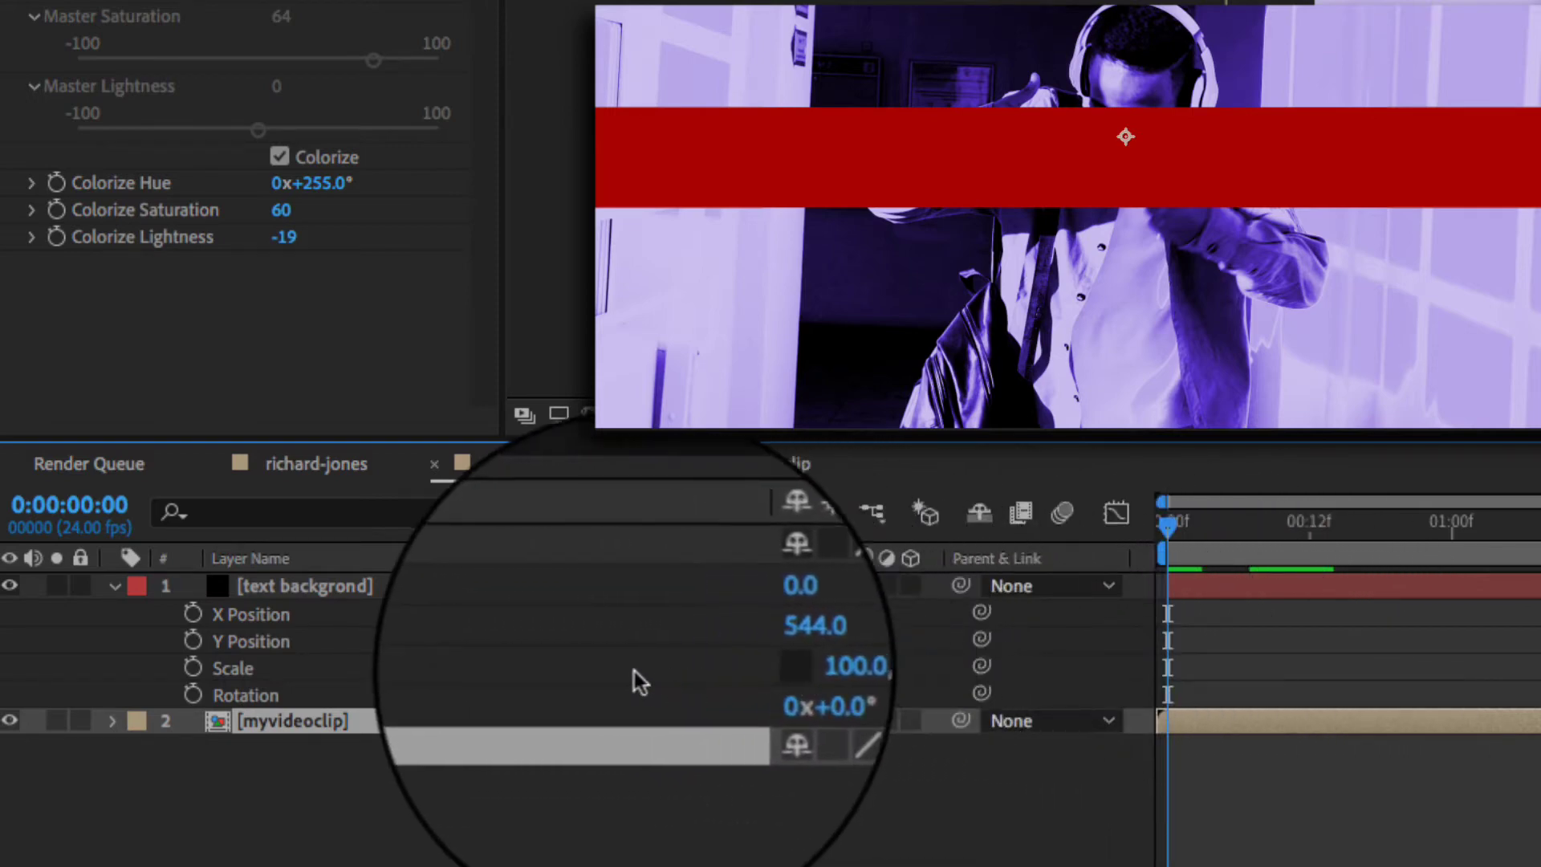
{"action": "left_click", "coordinate": [193, 668]}
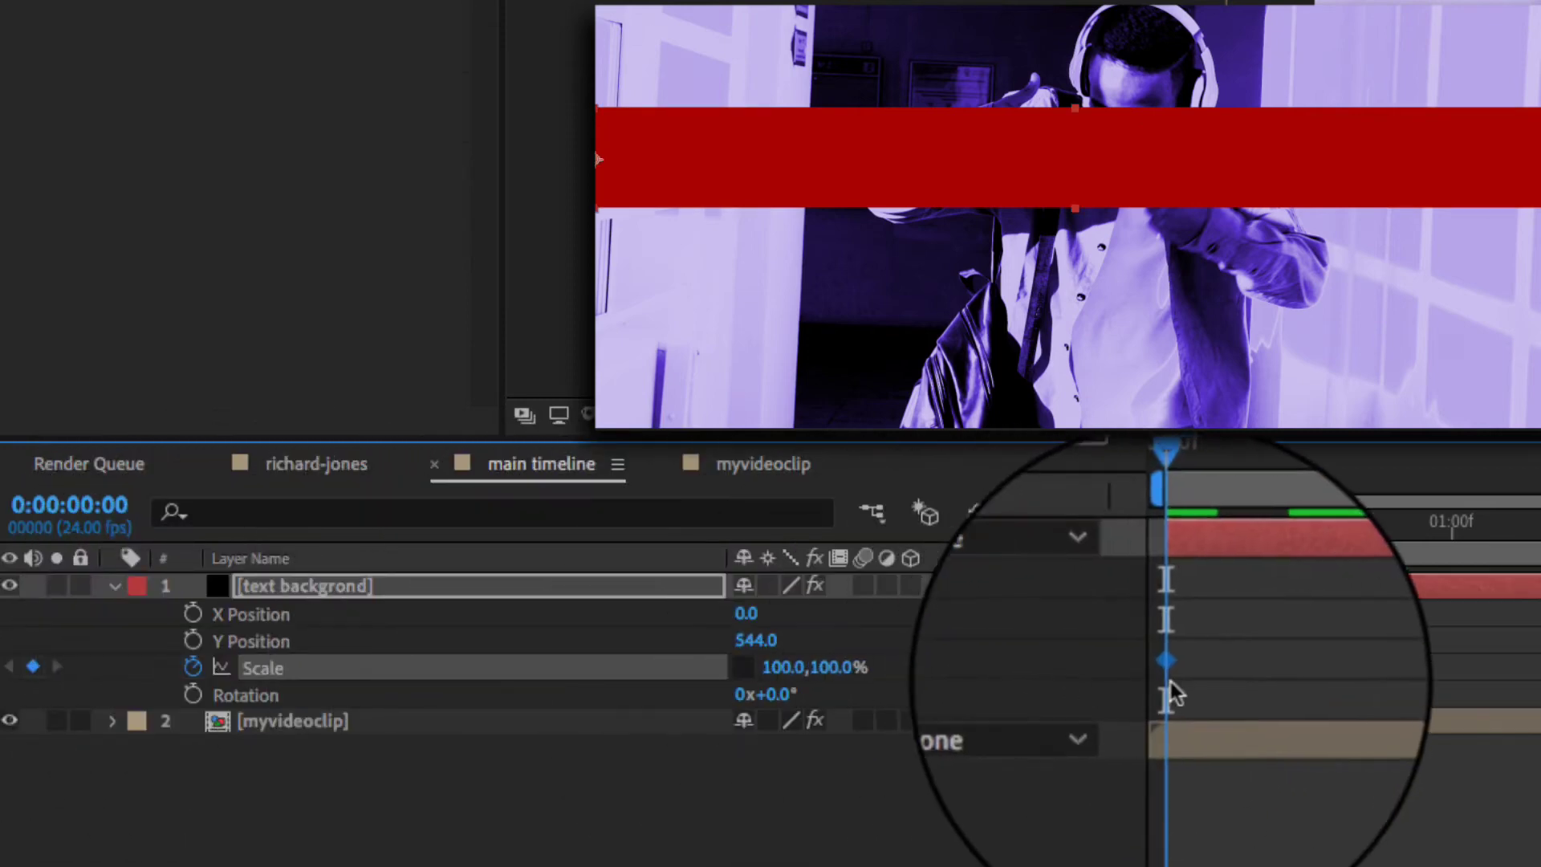
{"action": "left_click", "coordinate": [1243, 526]}
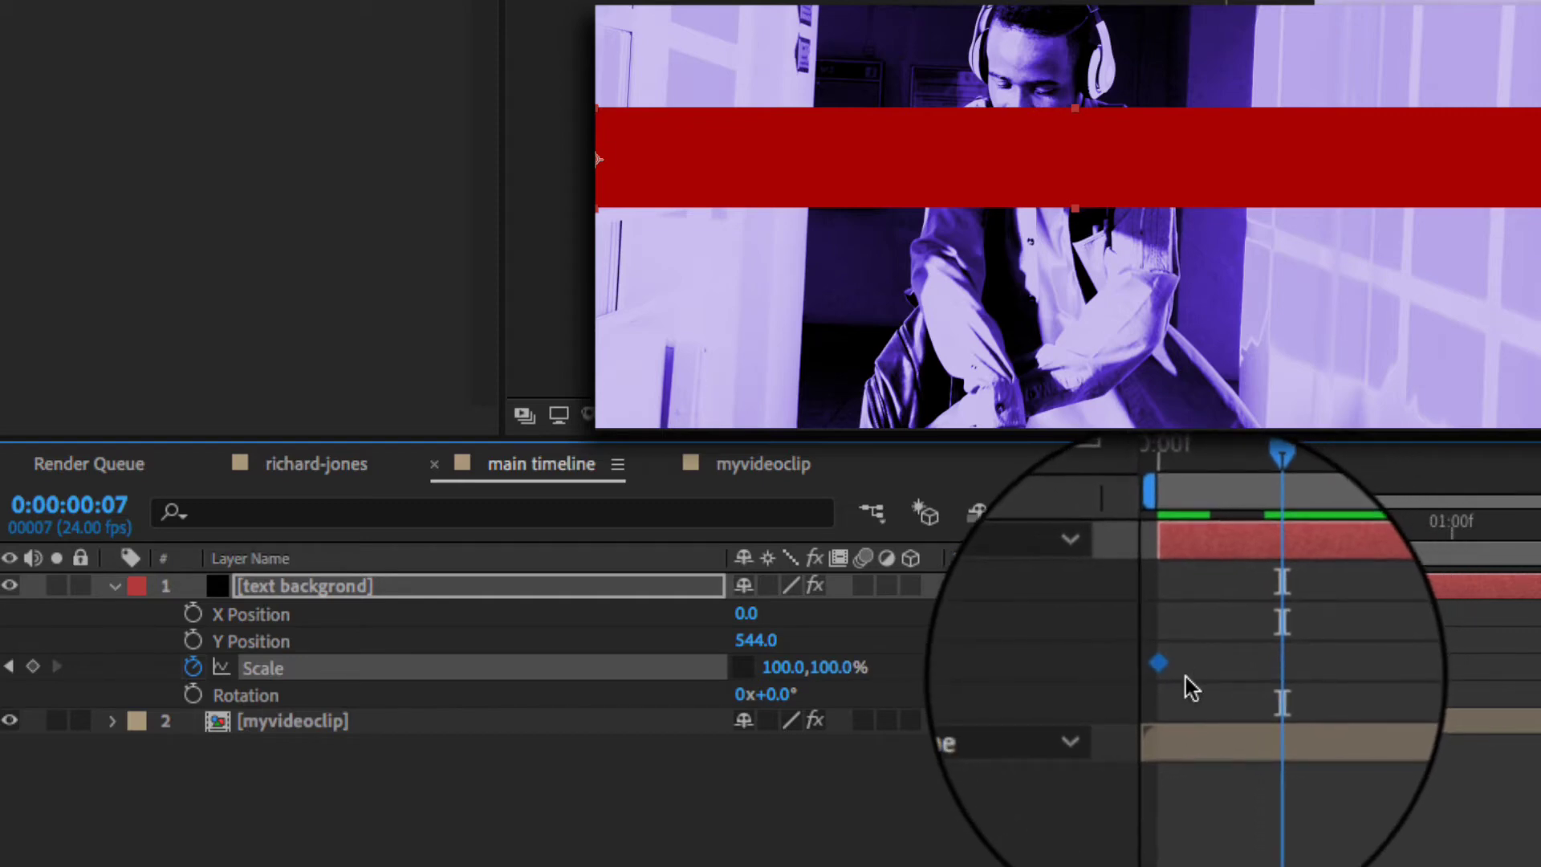
{"action": "left_click_drag", "start_coordinate": [1180, 524], "coordinate": [1161, 530]}
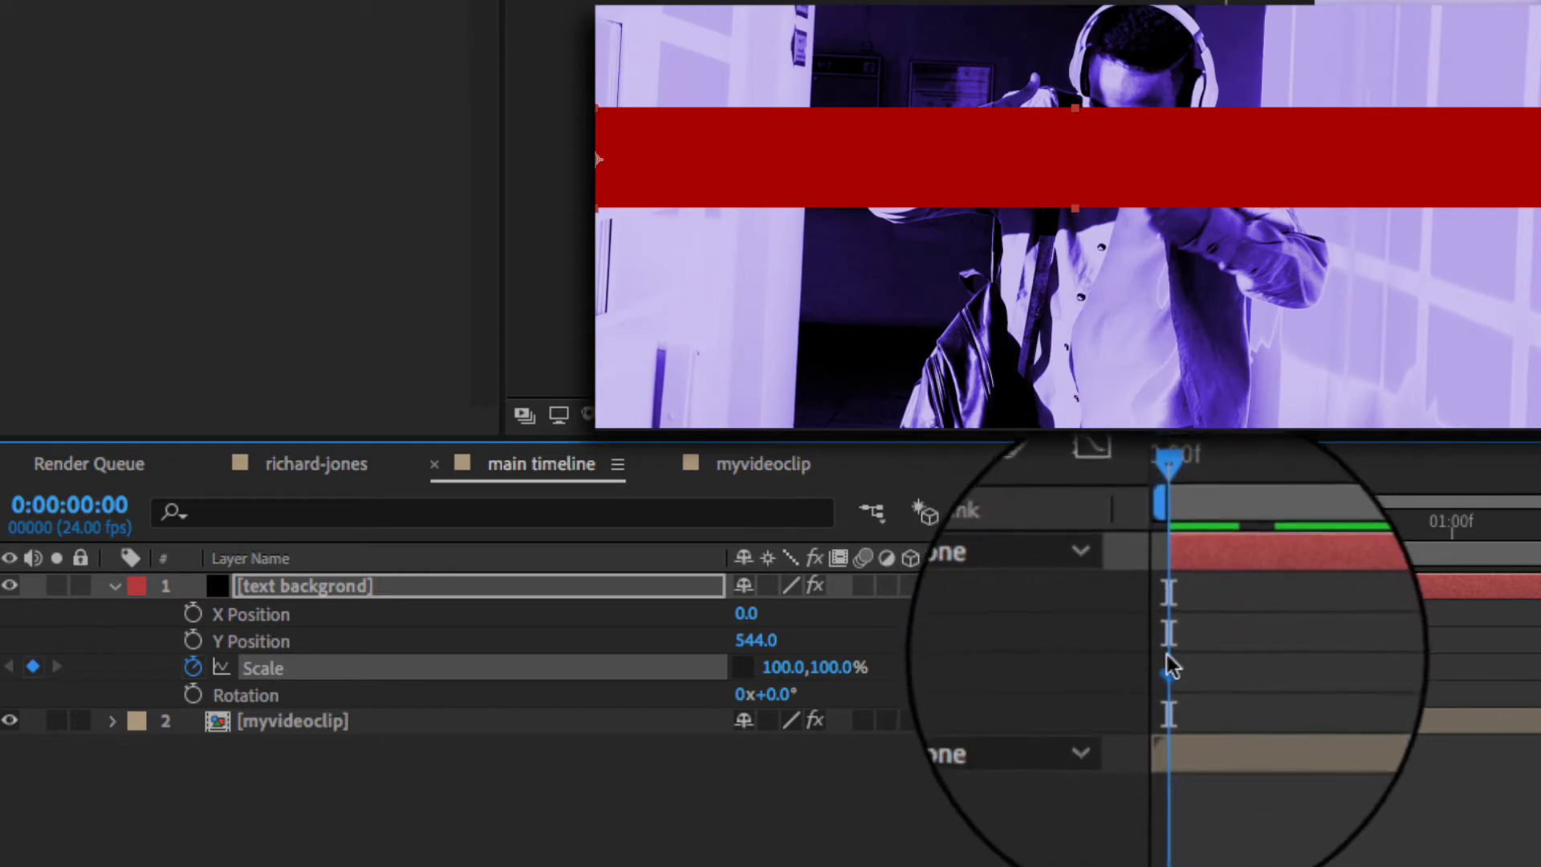
{"action": "left_click_drag", "start_coordinate": [1168, 671], "coordinate": [1452, 672]}
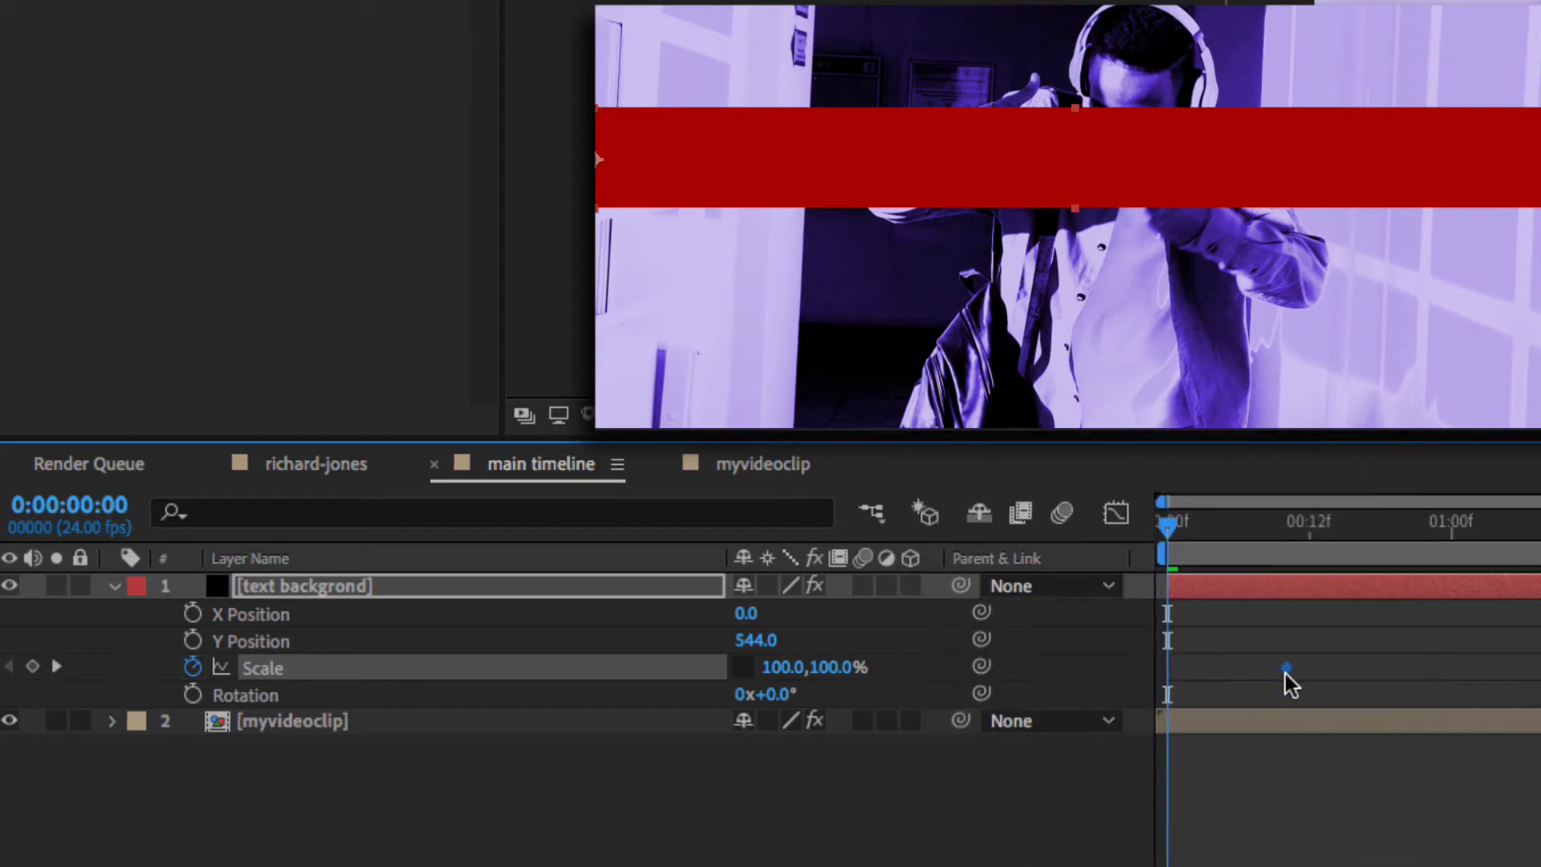
{"action": "left_click_drag", "start_coordinate": [1322, 670], "coordinate": [1322, 672]}
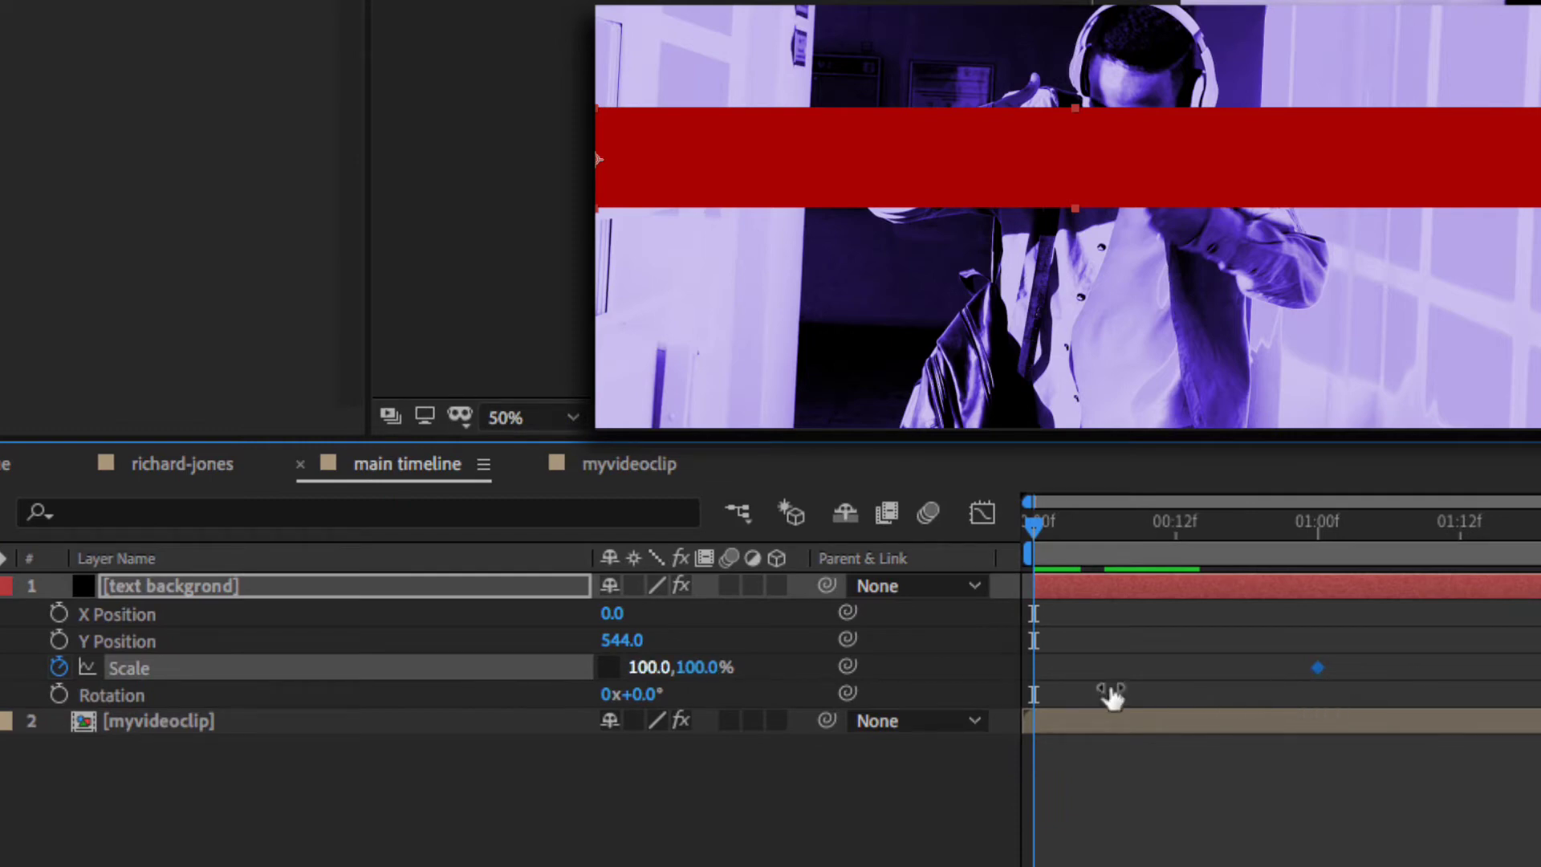
- Set the bar's horizontal Scale to 0% at frame 0 and preview it growing in
{"action": "left_click", "coordinate": [651, 670]}
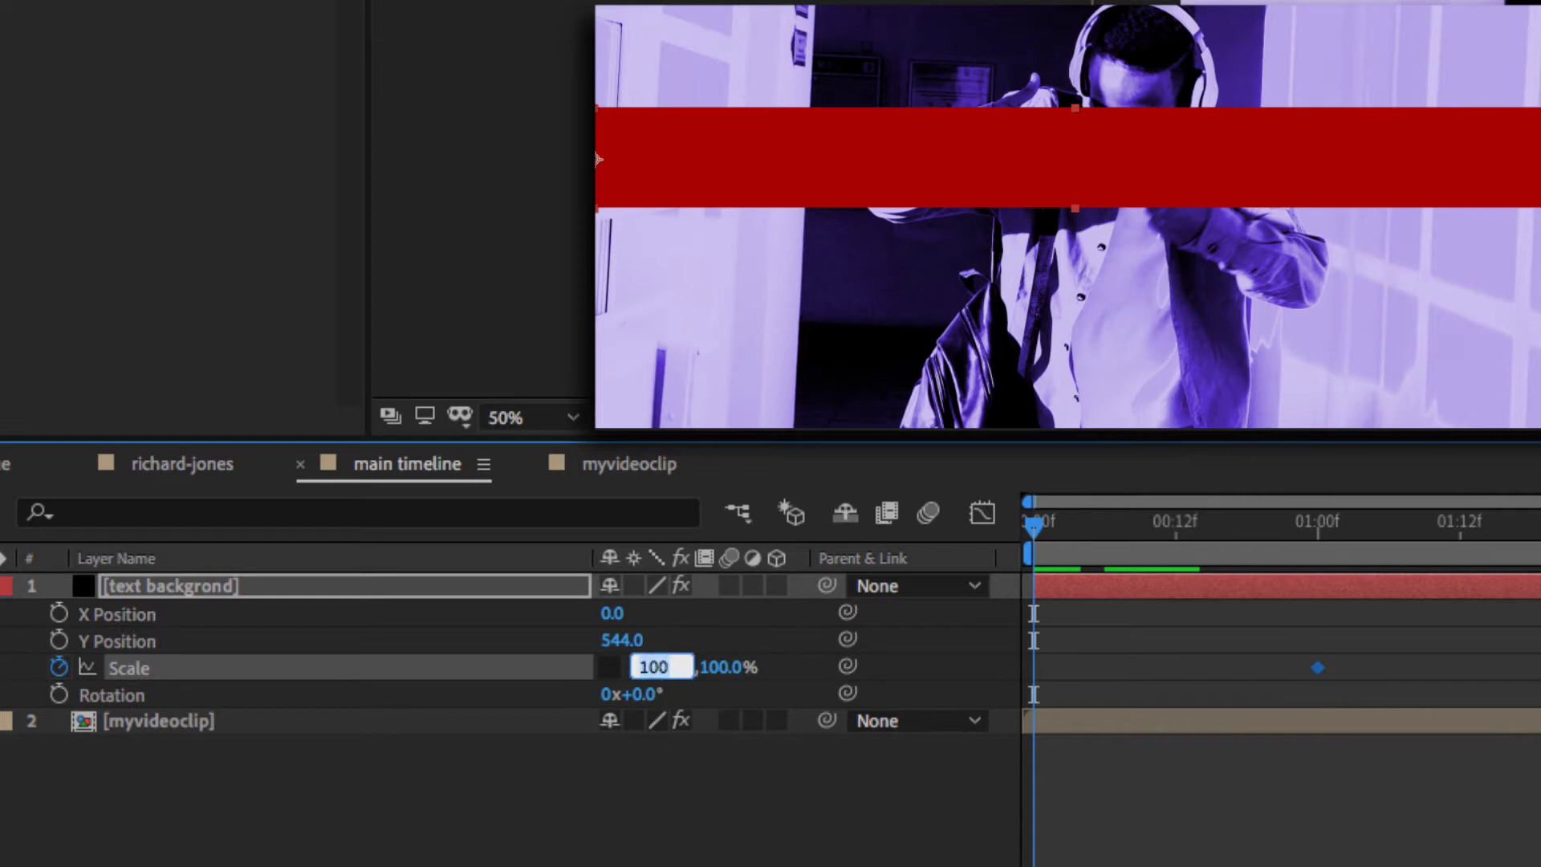
{"action": "left_click", "coordinate": [630, 857]}
{"action": "left_click", "coordinate": [644, 669]}
{"action": "type", "text": "0"}
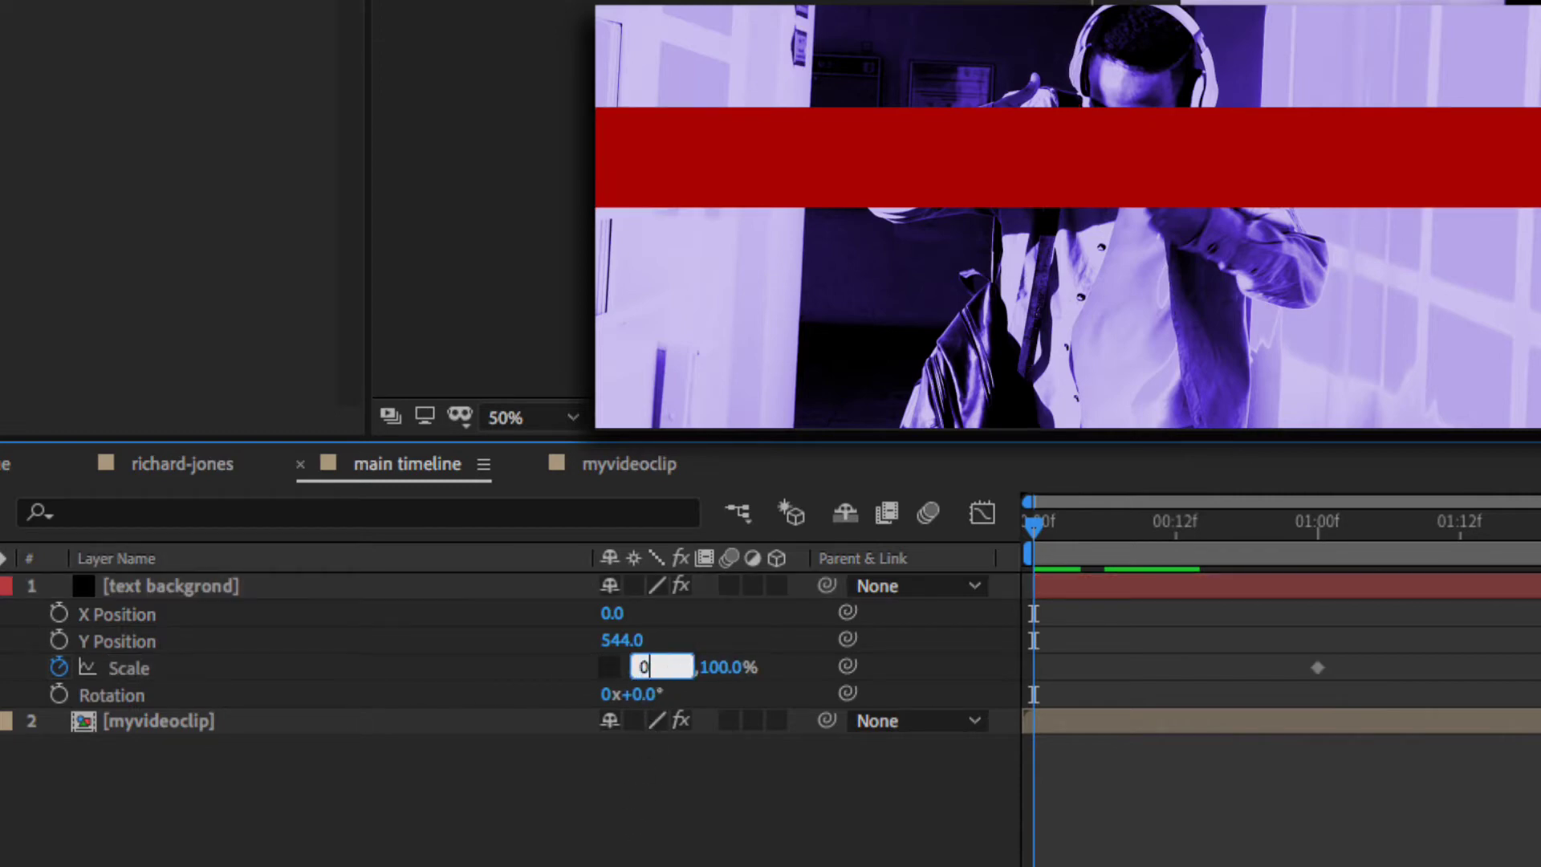
{"action": "key", "text": "Return"}
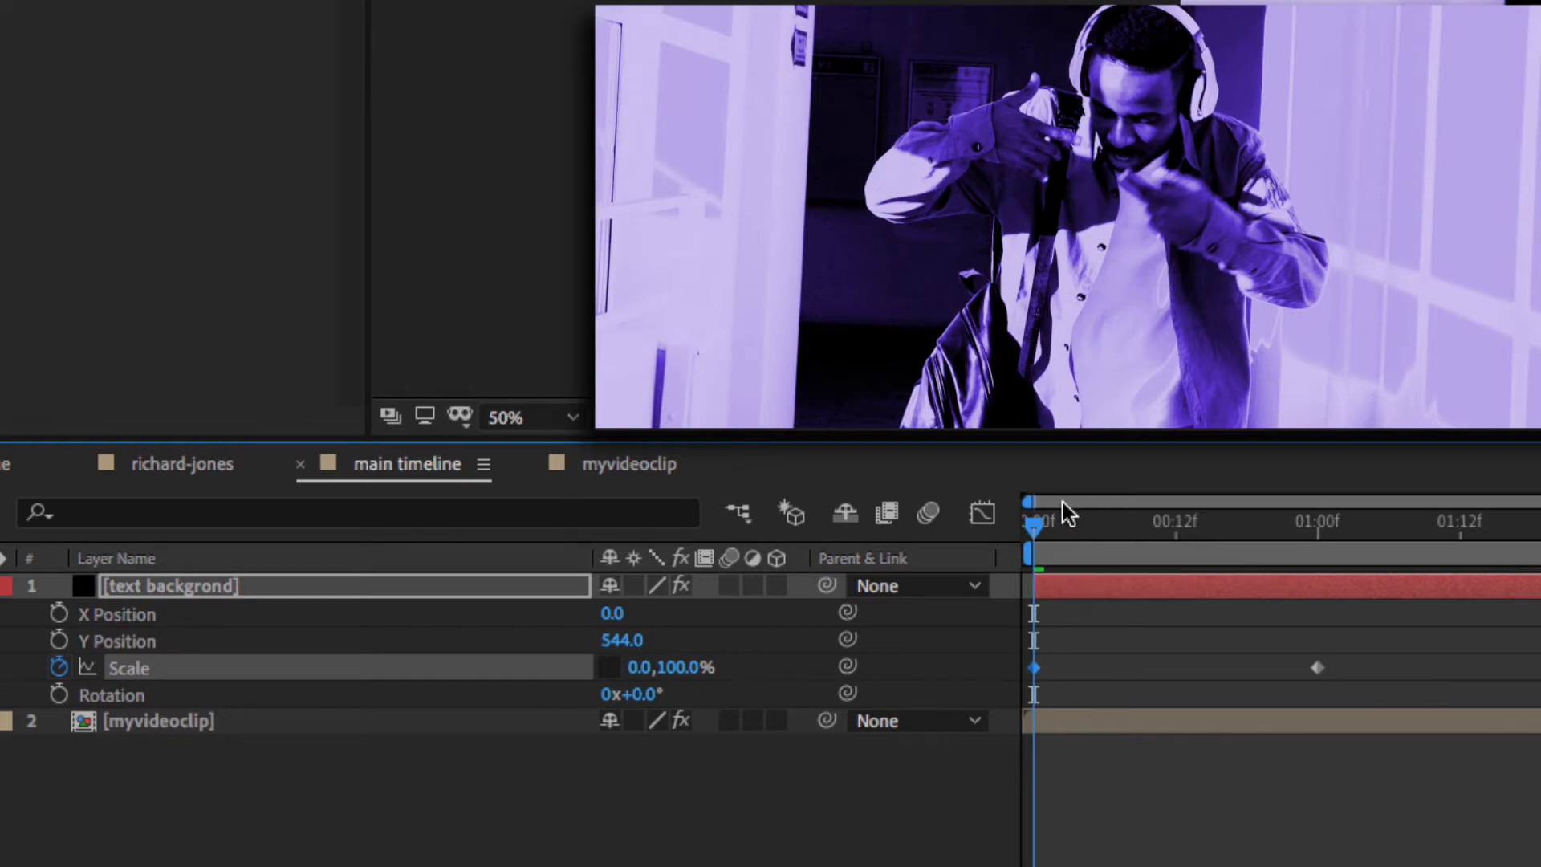
{"action": "key", "text": "space"}
{"action": "key", "text": "space"}
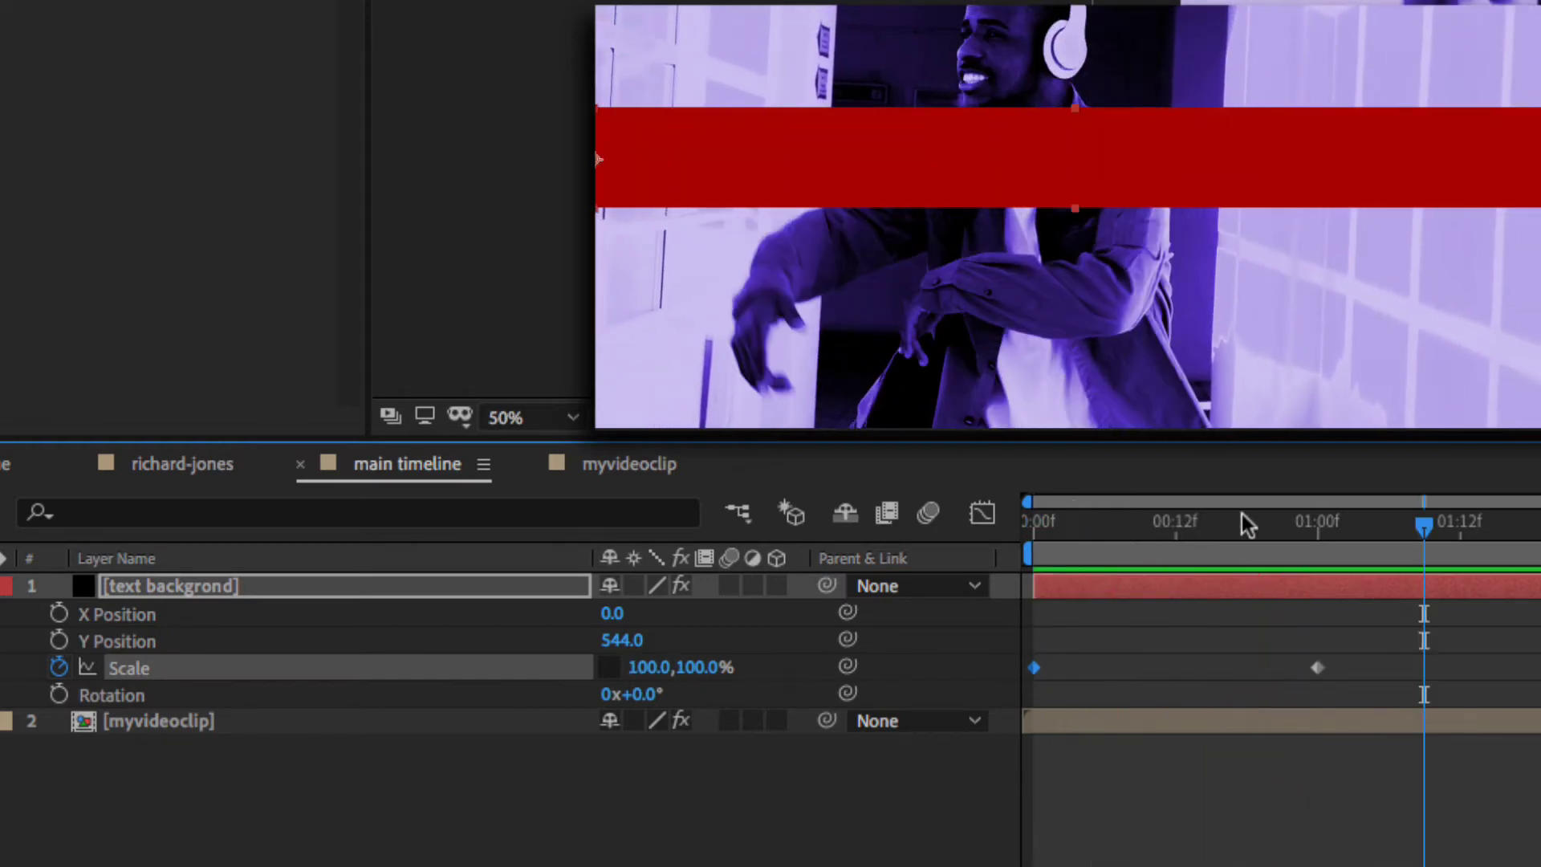
{"action": "left_click_drag", "start_coordinate": [1427, 524], "coordinate": [1172, 522]}
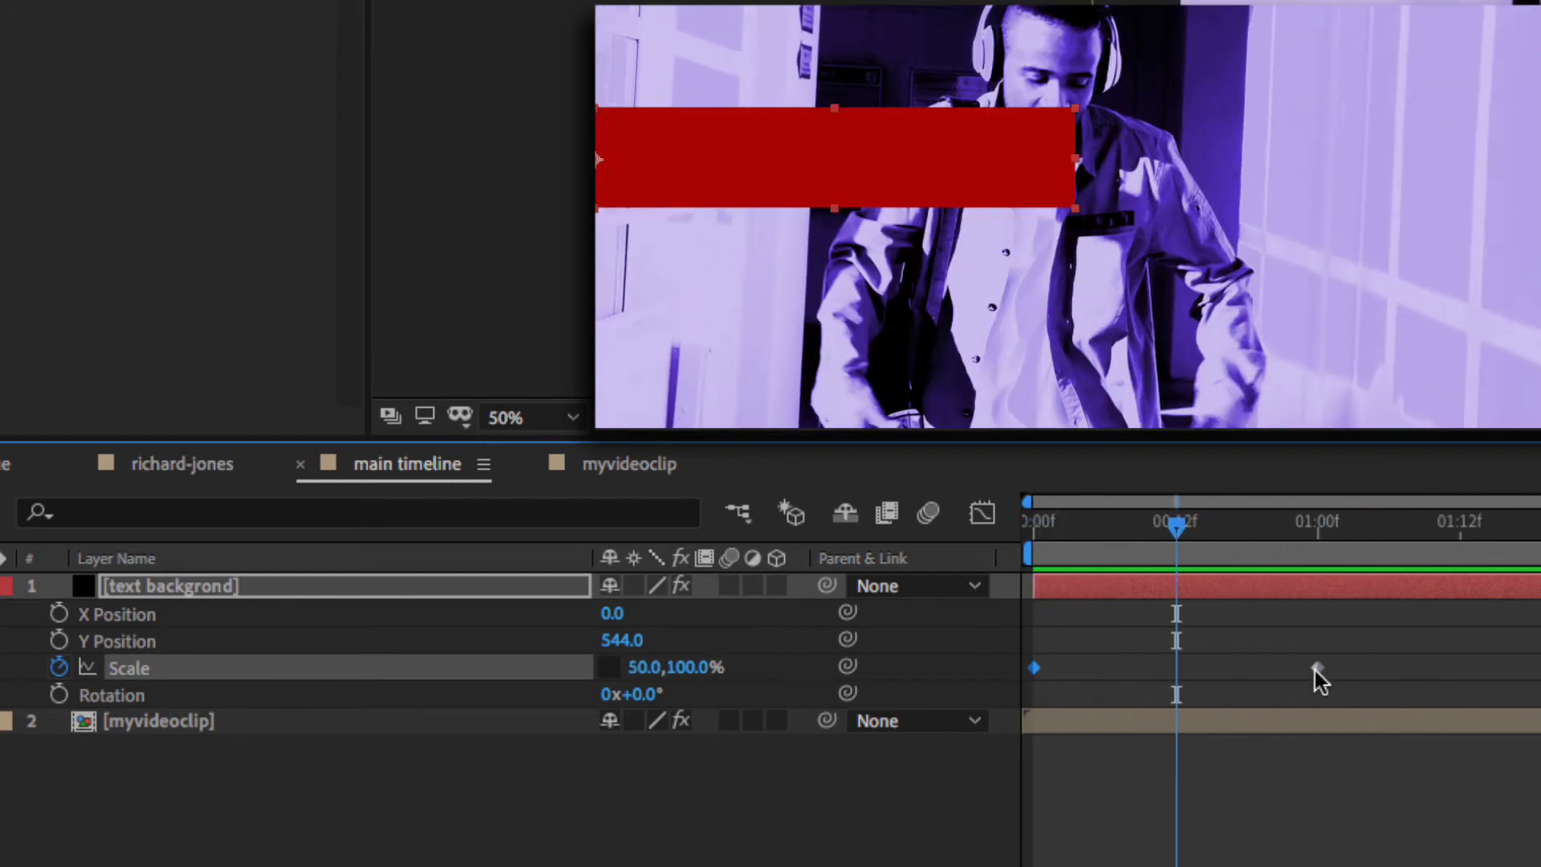
- Move the 100% Scale keyframe to 00:12f, preview, then clear all Scale keyframes
{"action": "left_click_drag", "start_coordinate": [1317, 667], "coordinate": [1180, 671]}
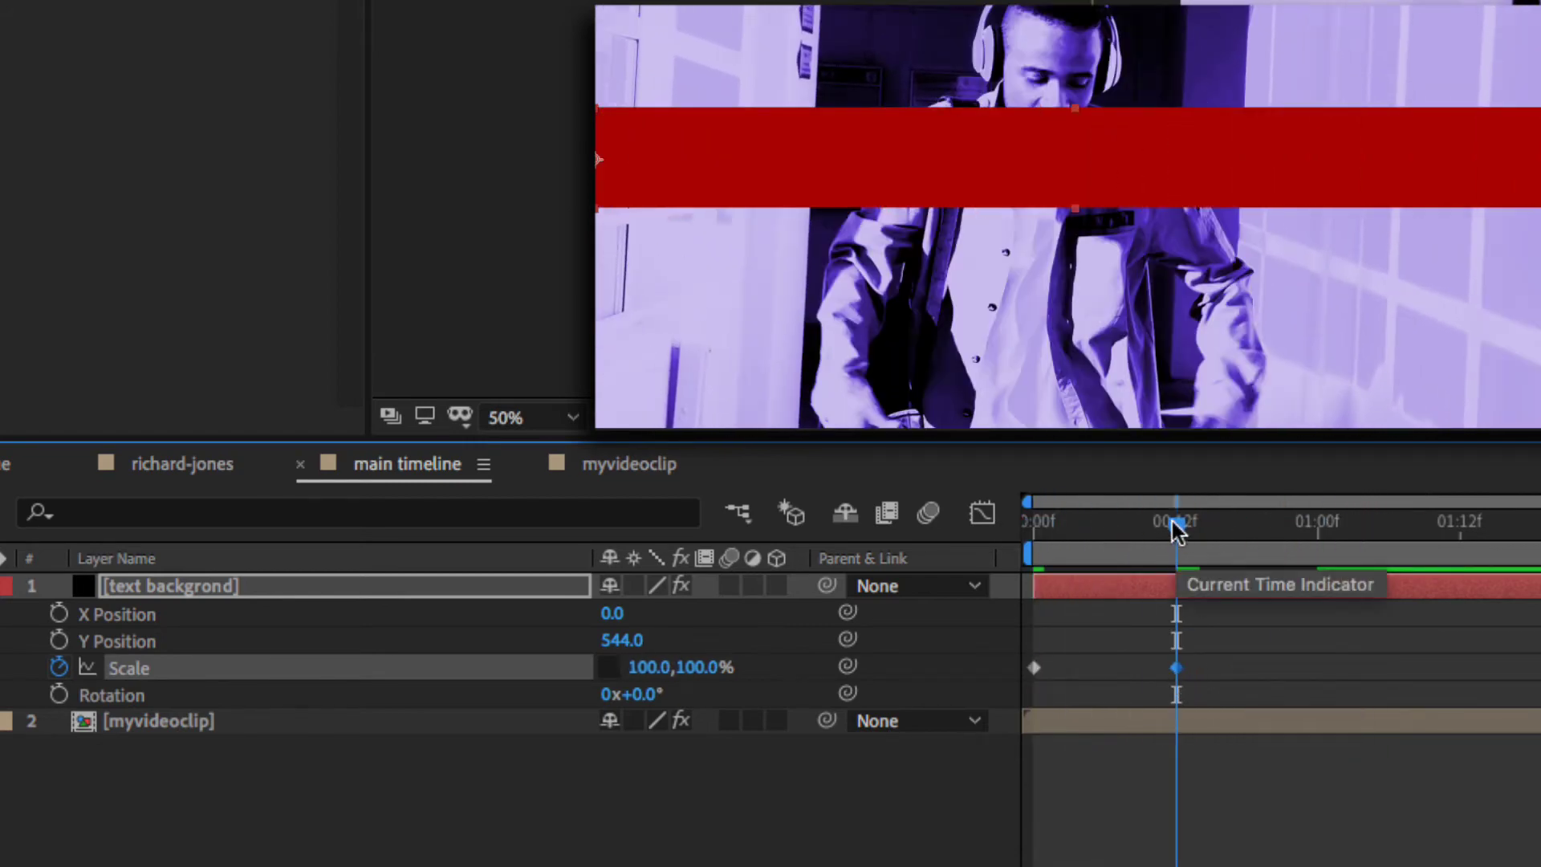
{"action": "left_click_drag", "start_coordinate": [1176, 525], "coordinate": [1008, 546]}
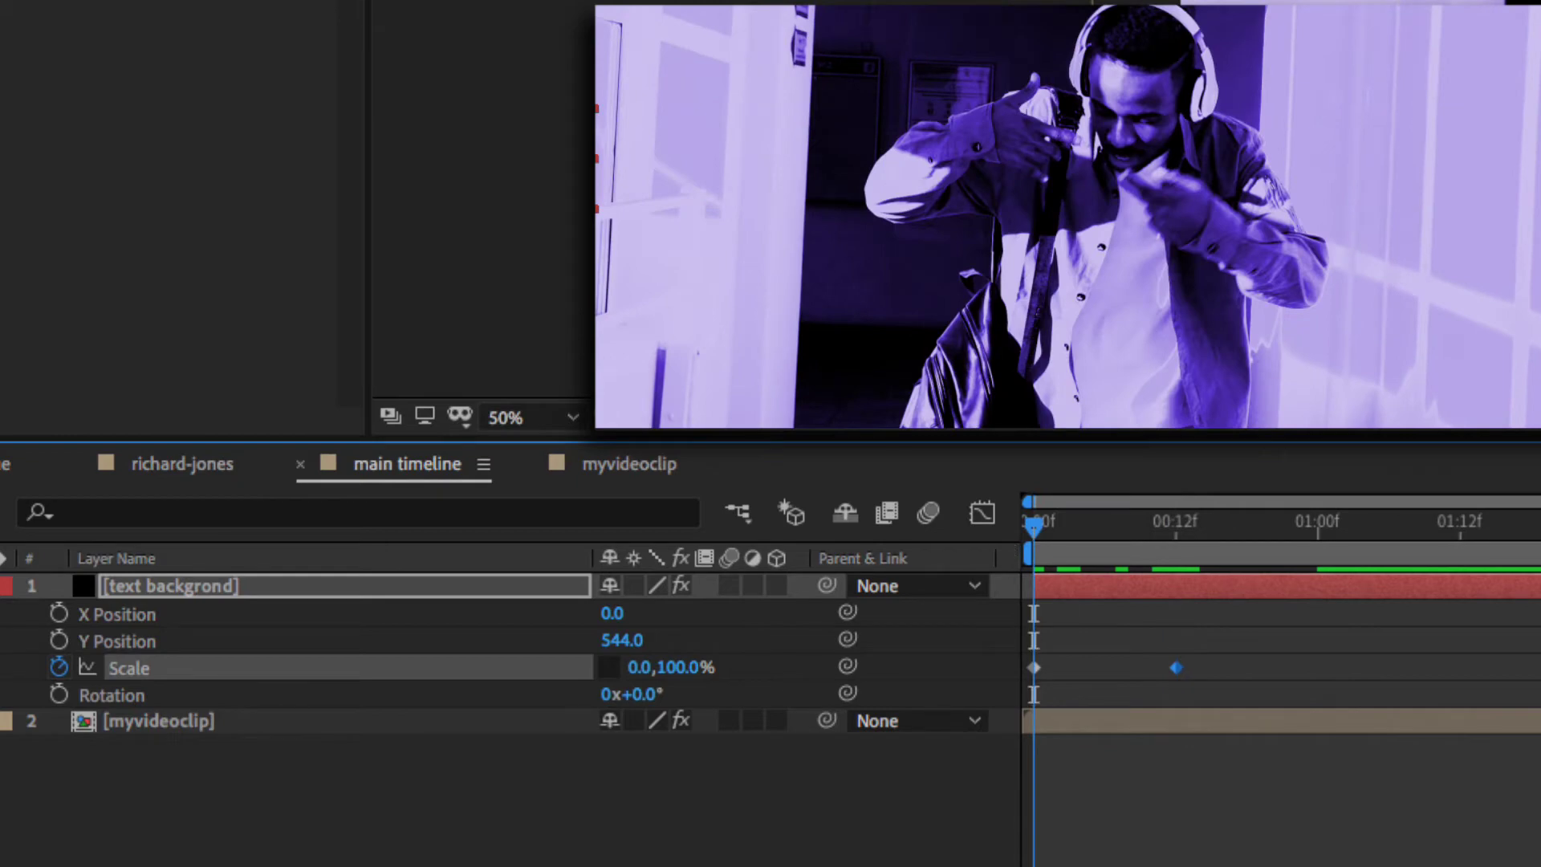
{"action": "key", "text": "space"}
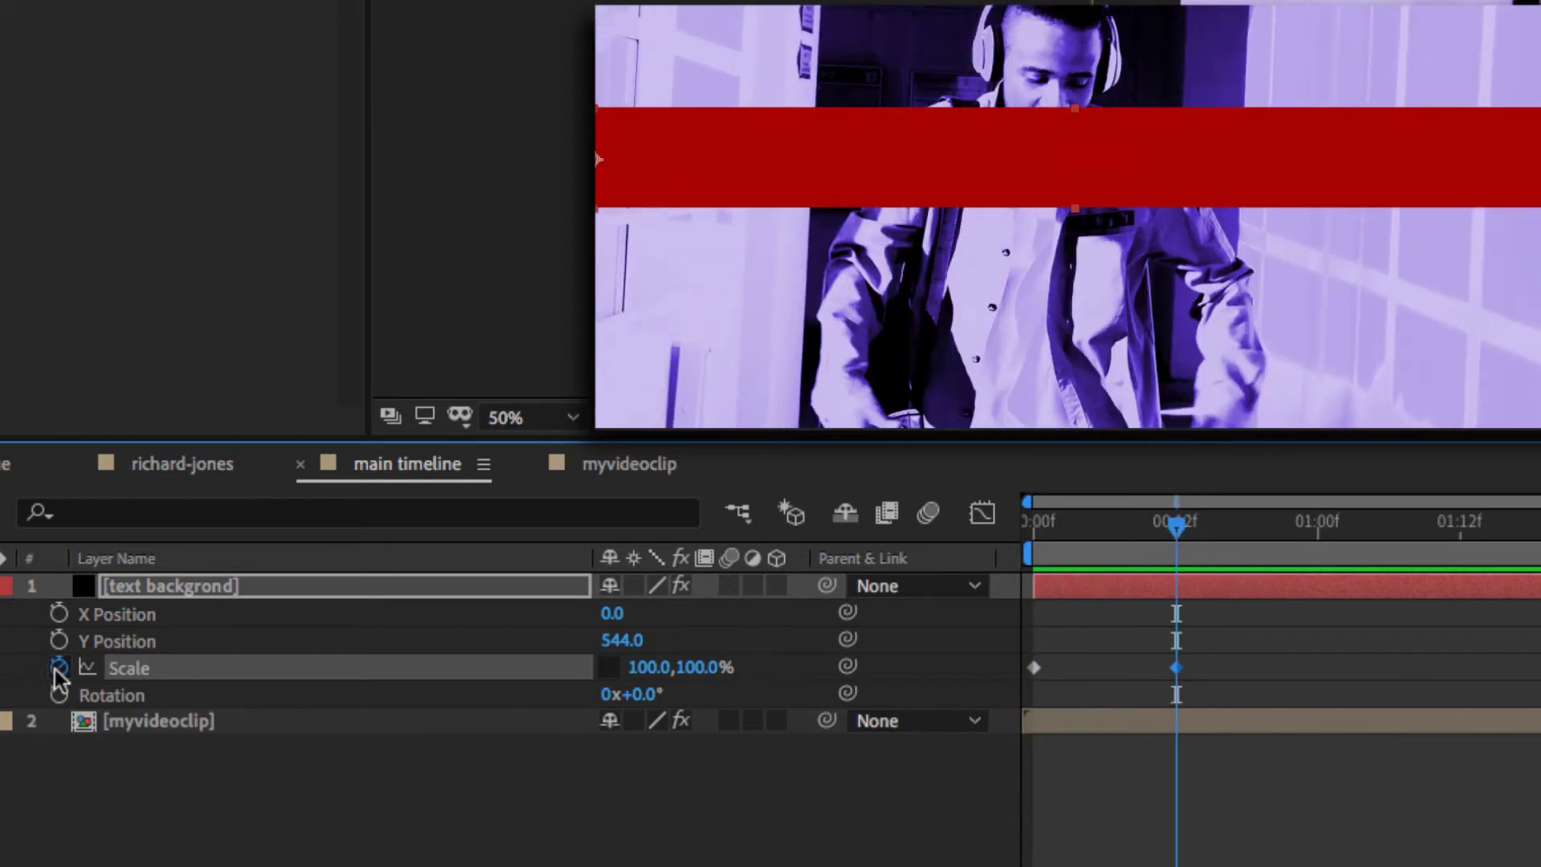
{"action": "left_click", "coordinate": [59, 667]}
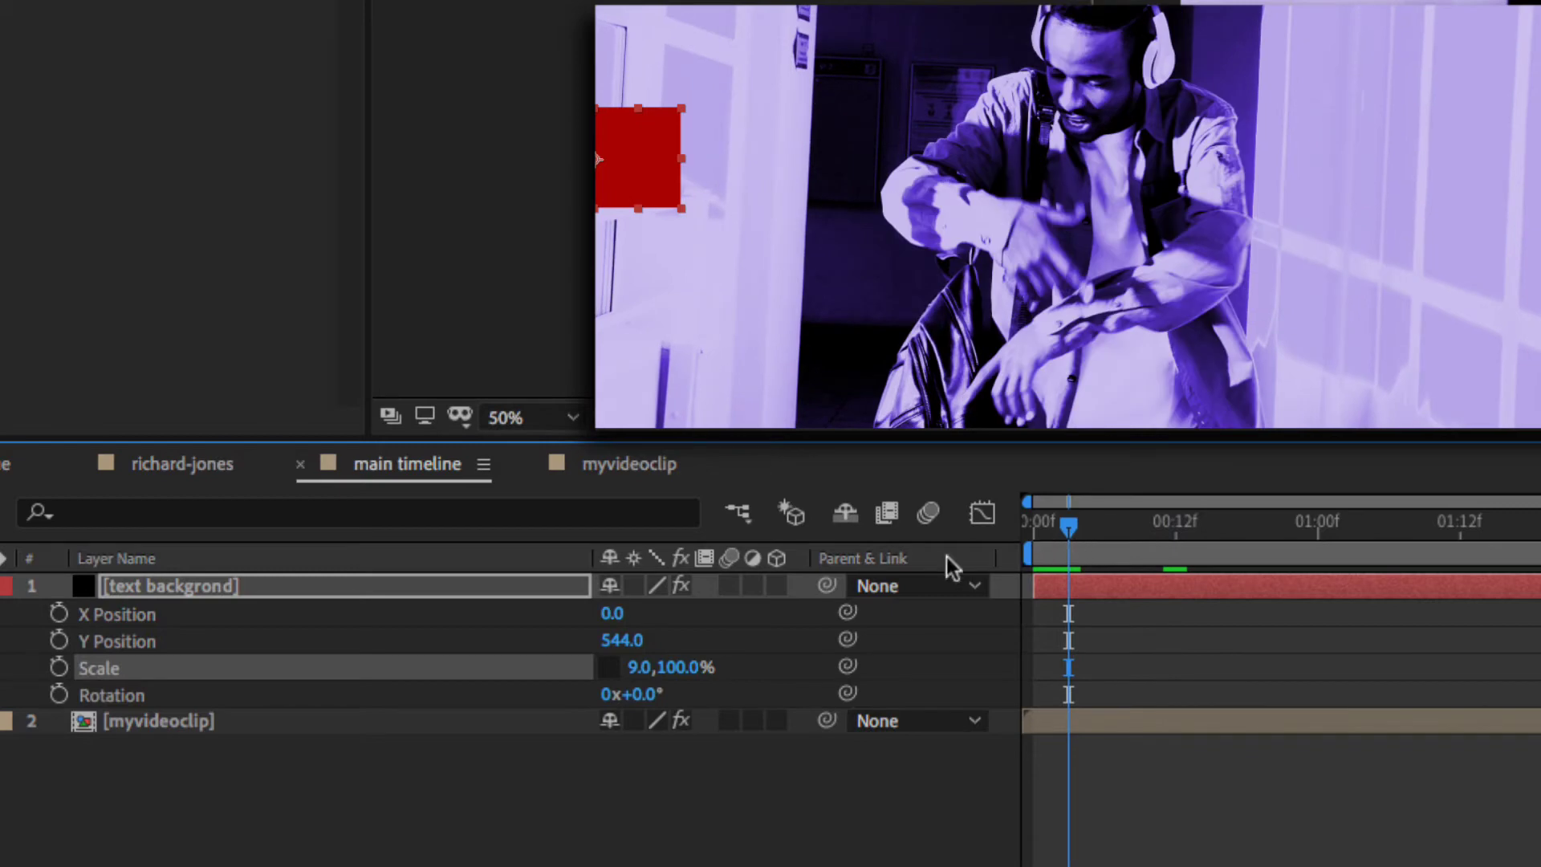
- Reset the bar's X Position to 0.0 at the composition start
{"action": "mouse_move", "coordinate": [622, 622]}
{"action": "left_mouse_down"}
{"action": "mouse_move", "coordinate": [1043, 634]}
{"action": "mouse_move", "coordinate": [1143, 652]}
{"action": "mouse_move", "coordinate": [1524, 646]}
{"action": "mouse_move", "coordinate": [555, 635]}
{"action": "mouse_move", "coordinate": [613, 640]}
{"action": "left_mouse_up"}
{"action": "left_click", "coordinate": [620, 612]}
{"action": "type", "text": "0"}
{"action": "key", "text": "Return"}
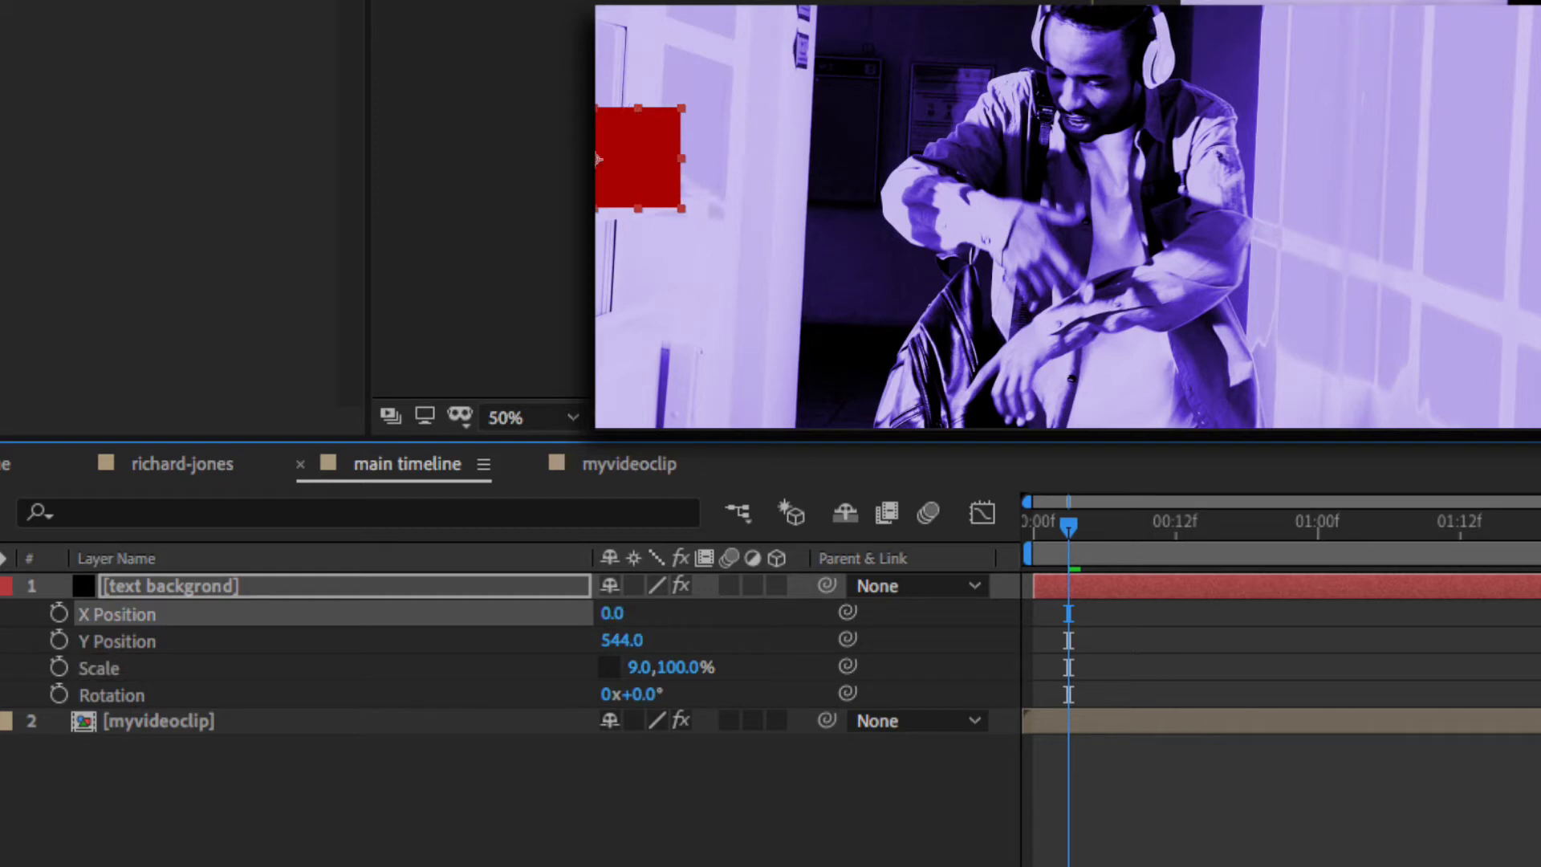
{"action": "left_click_drag", "start_coordinate": [1075, 526], "coordinate": [1044, 527]}
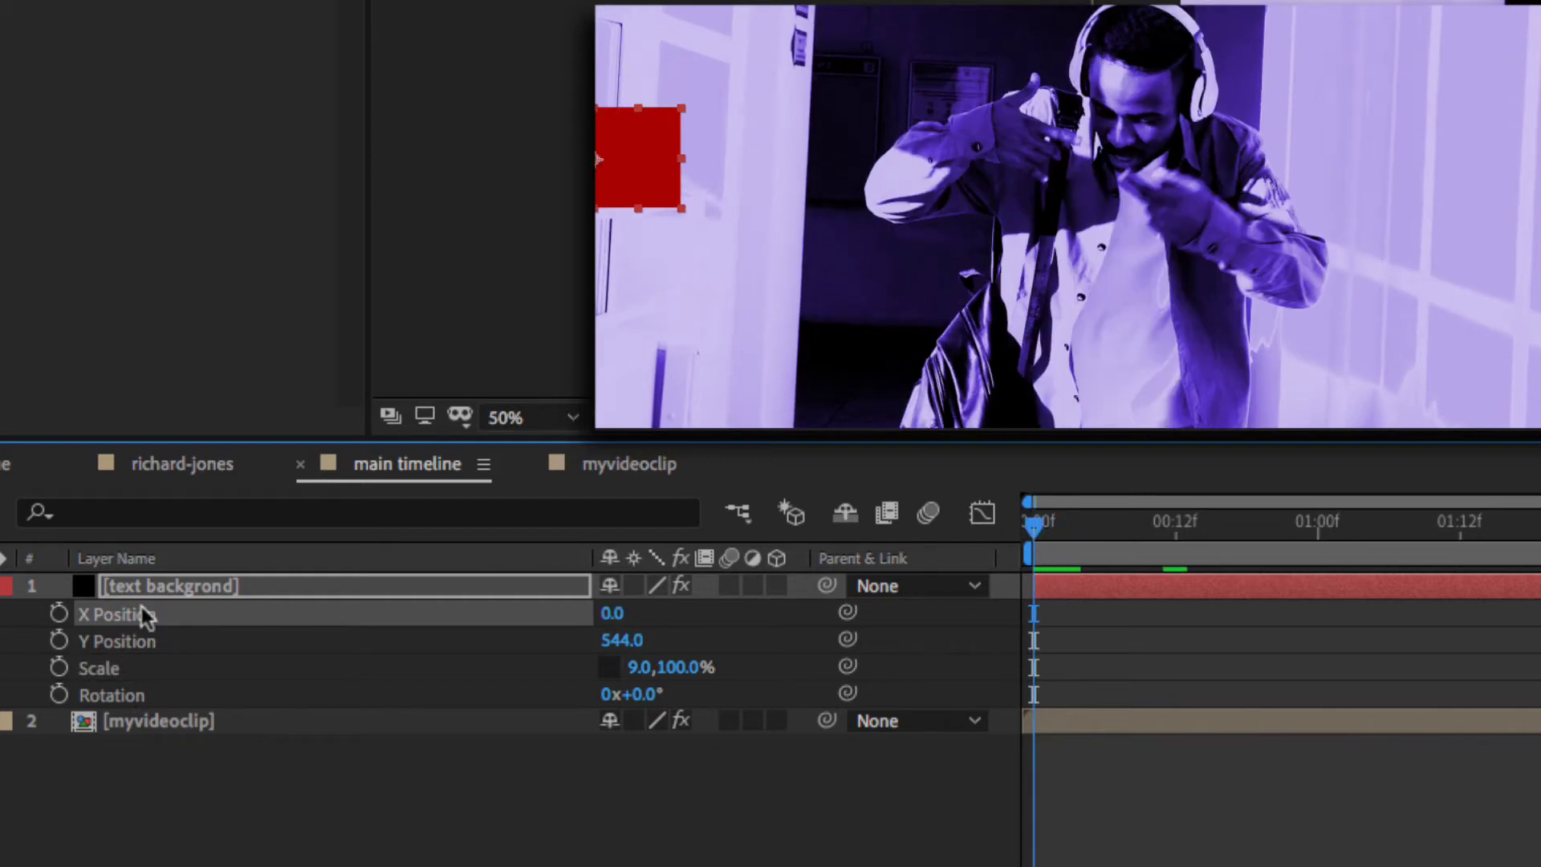
{"action": "left_click", "coordinate": [59, 614]}
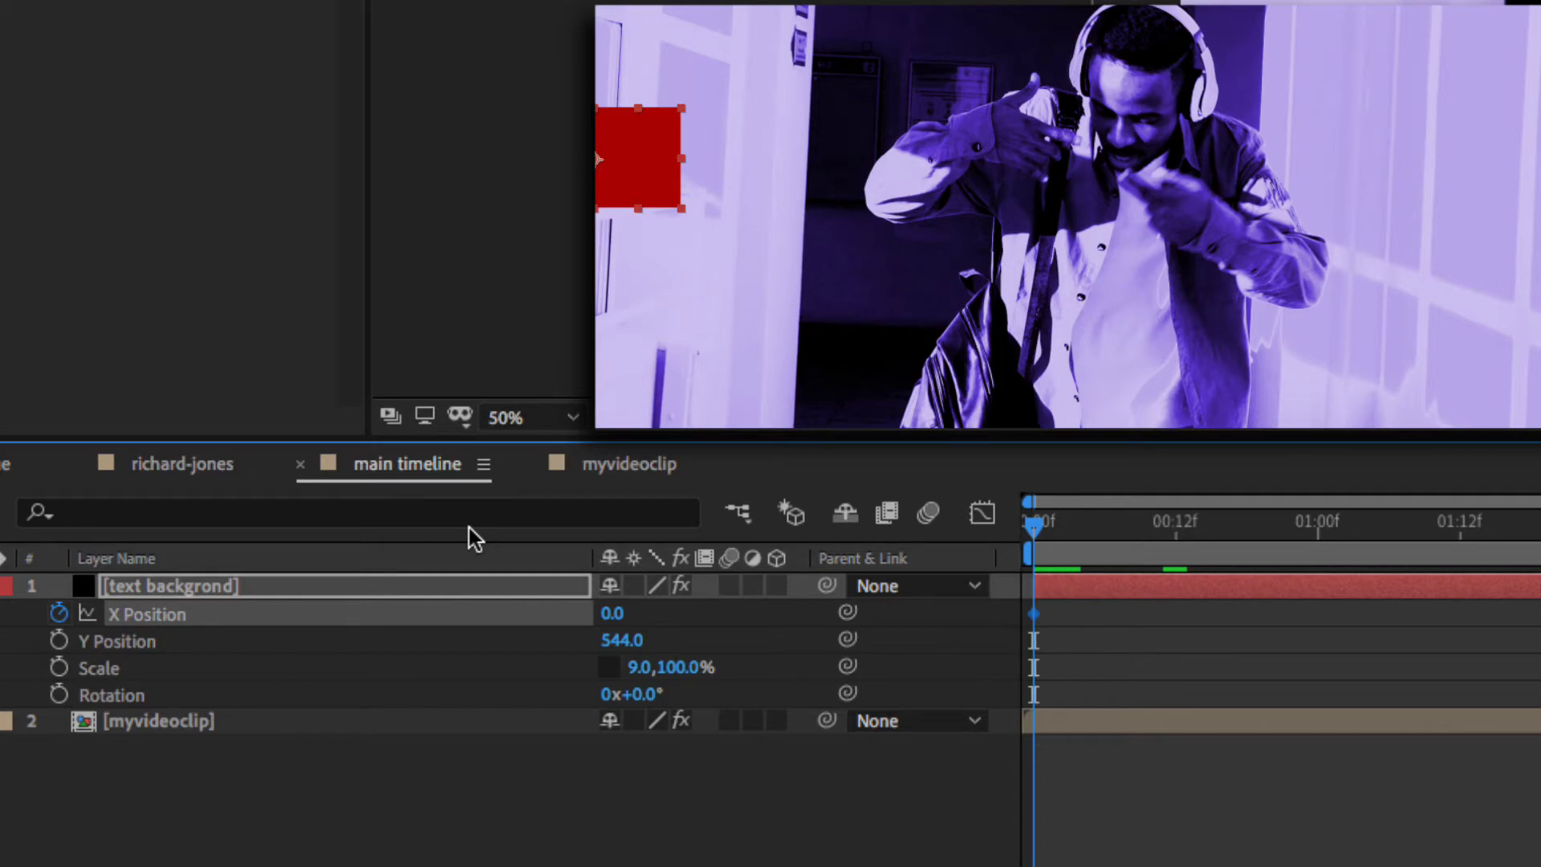
{"action": "left_click", "coordinate": [59, 613]}
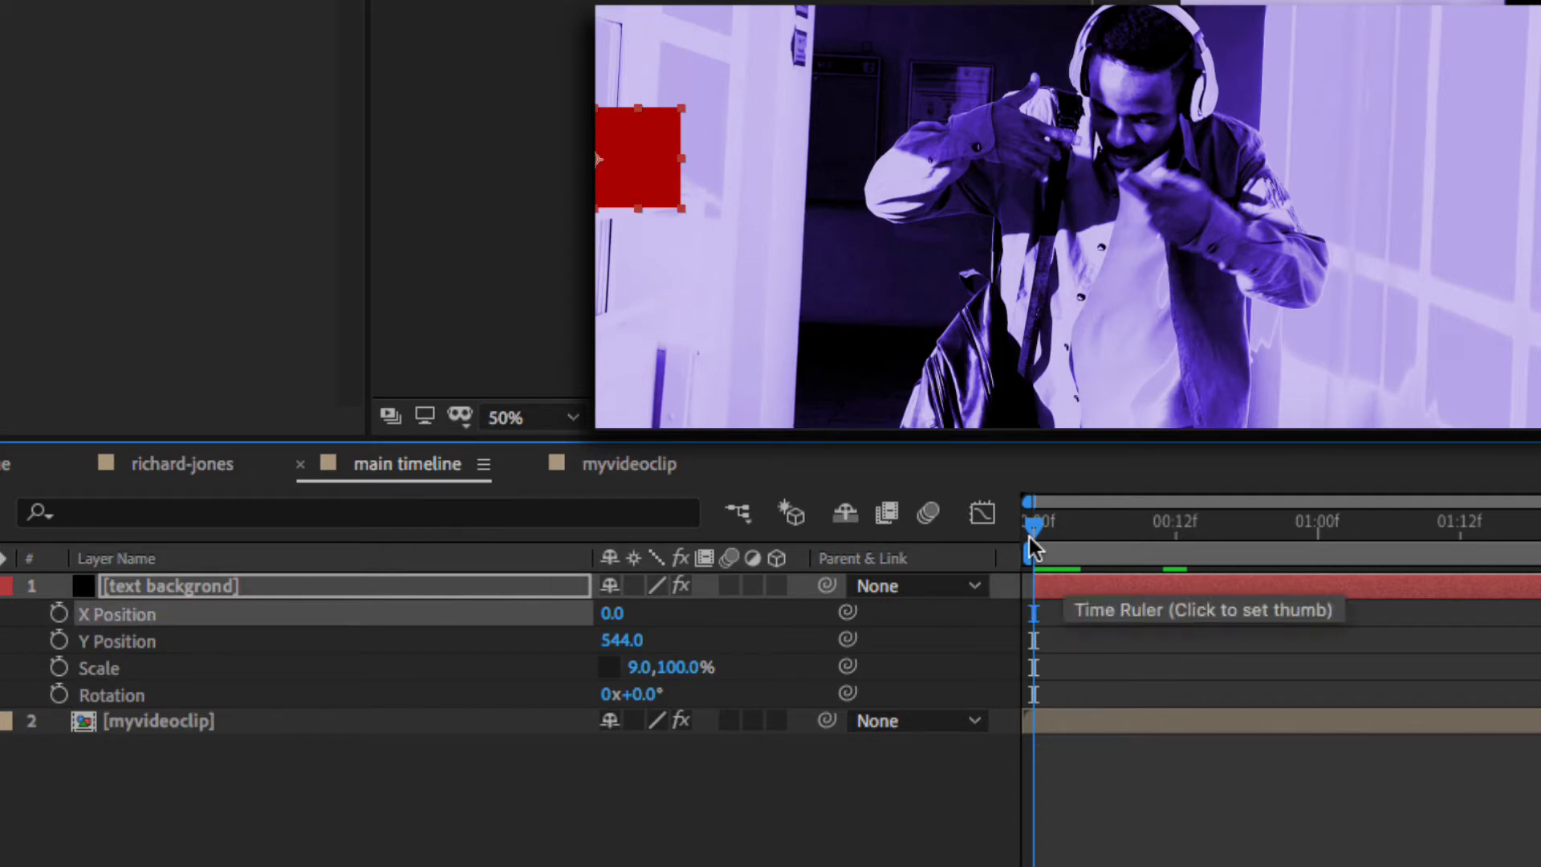
- Add first-frame keyframes for X Position 0.0 and Y Position 544.0, then select both
{"action": "key", "text": "alt+shift+p"}
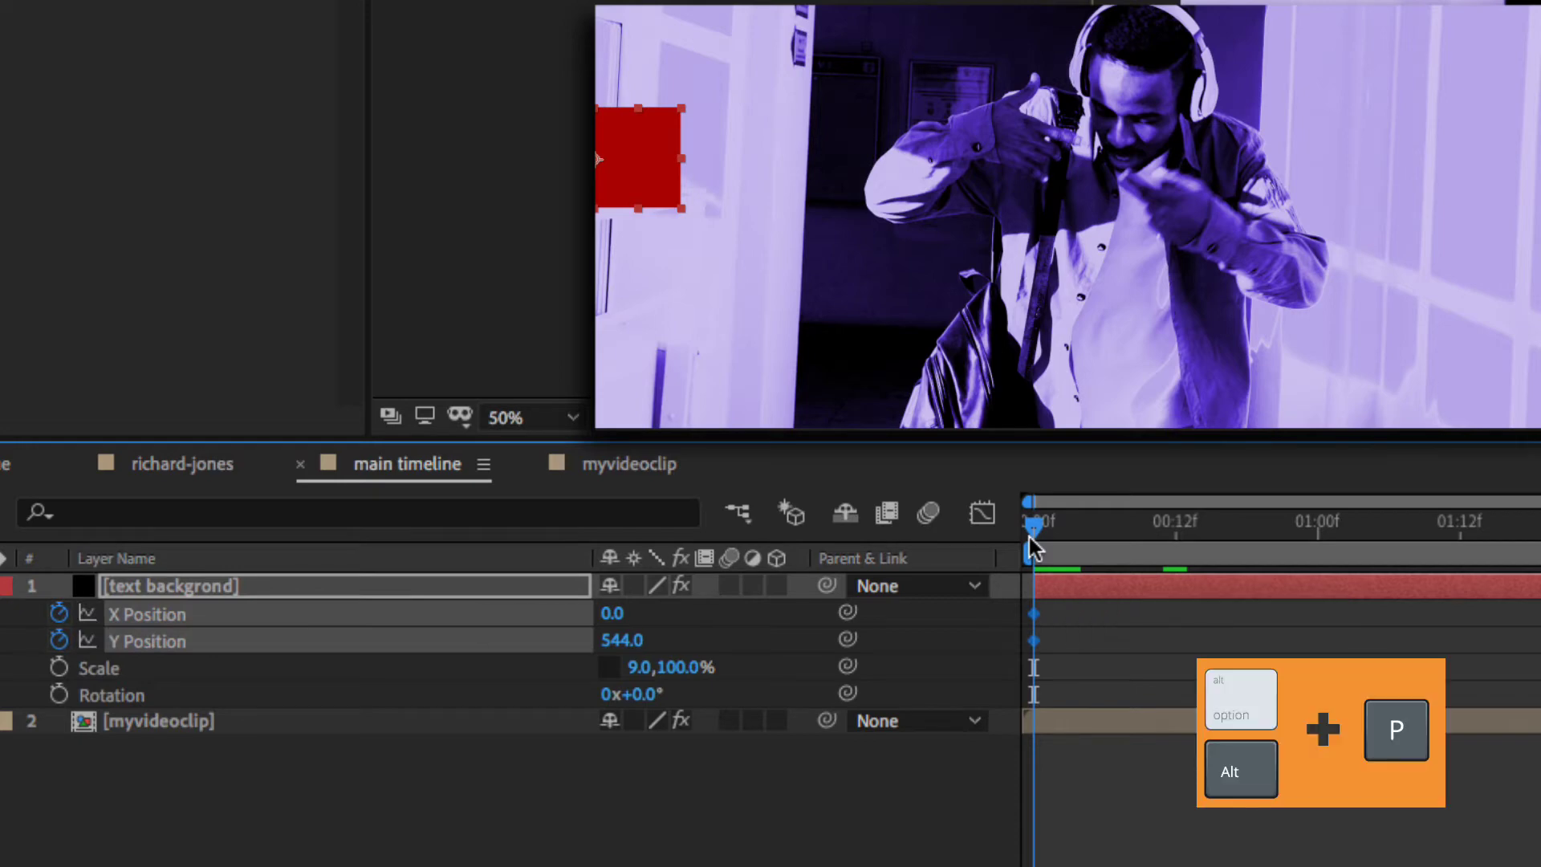
{"action": "left_click", "coordinate": [1096, 670]}
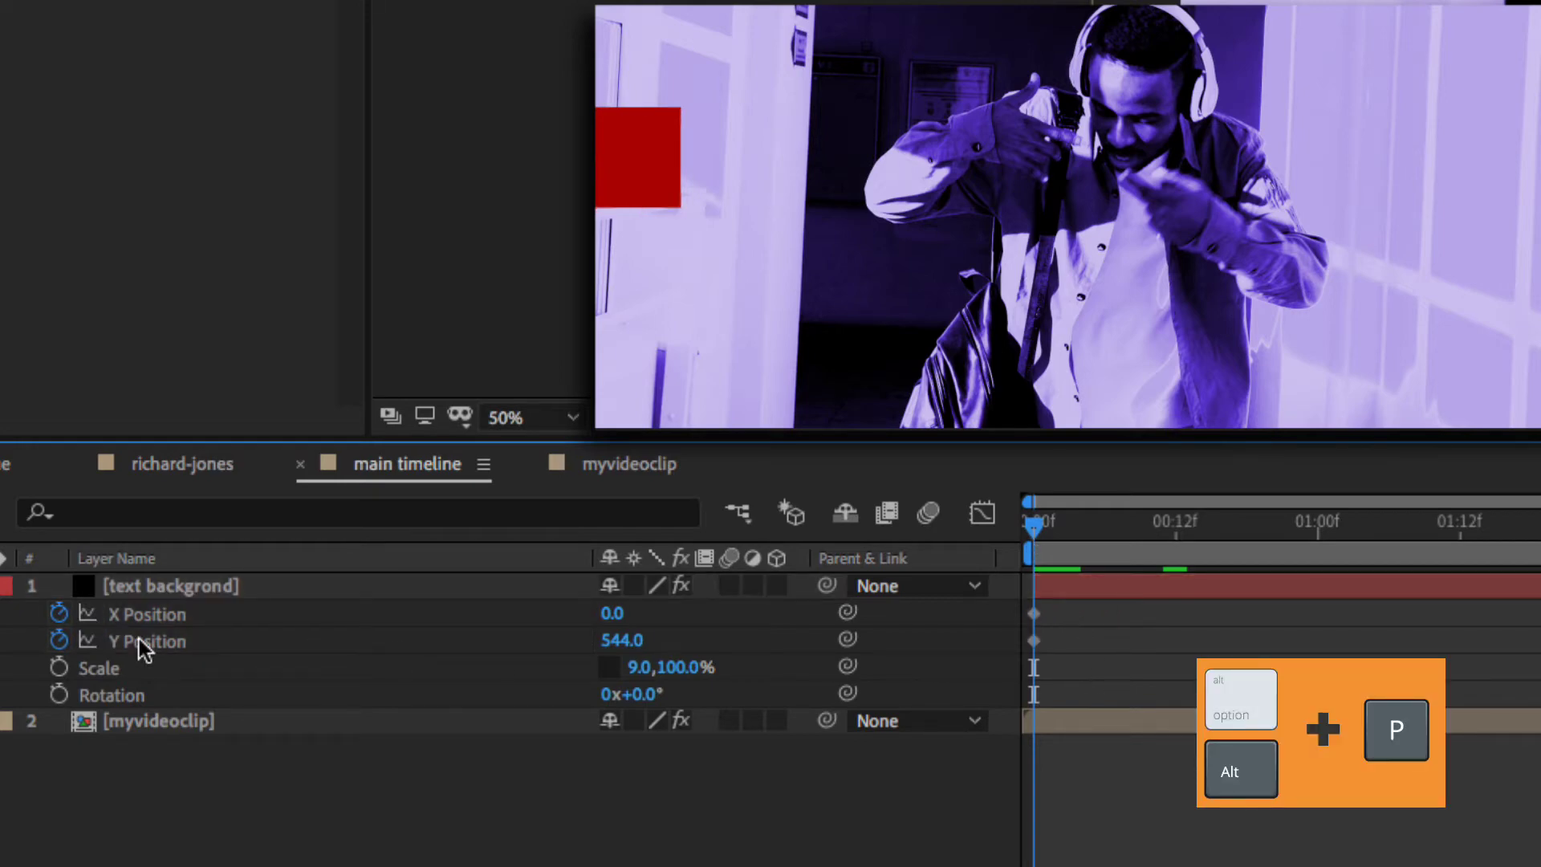
{"action": "left_click", "coordinate": [1035, 618]}
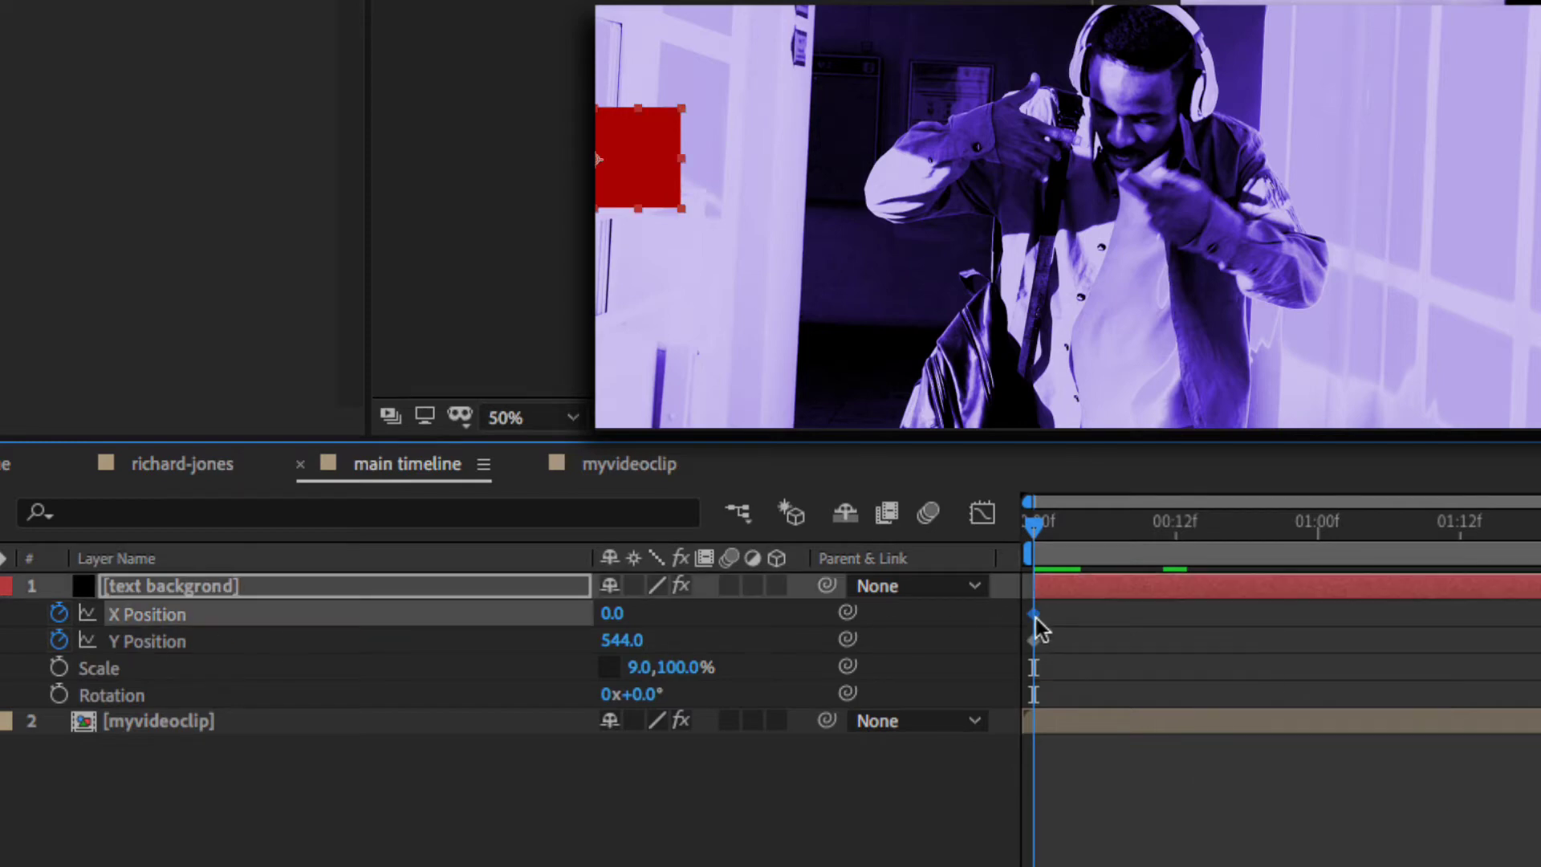
{"action": "left_click_drag", "start_coordinate": [1035, 618], "coordinate": [1431, 650]}
- Add an X Position keyframe about one second in, sliding the red square right
{"action": "left_click", "coordinate": [1052, 647]}
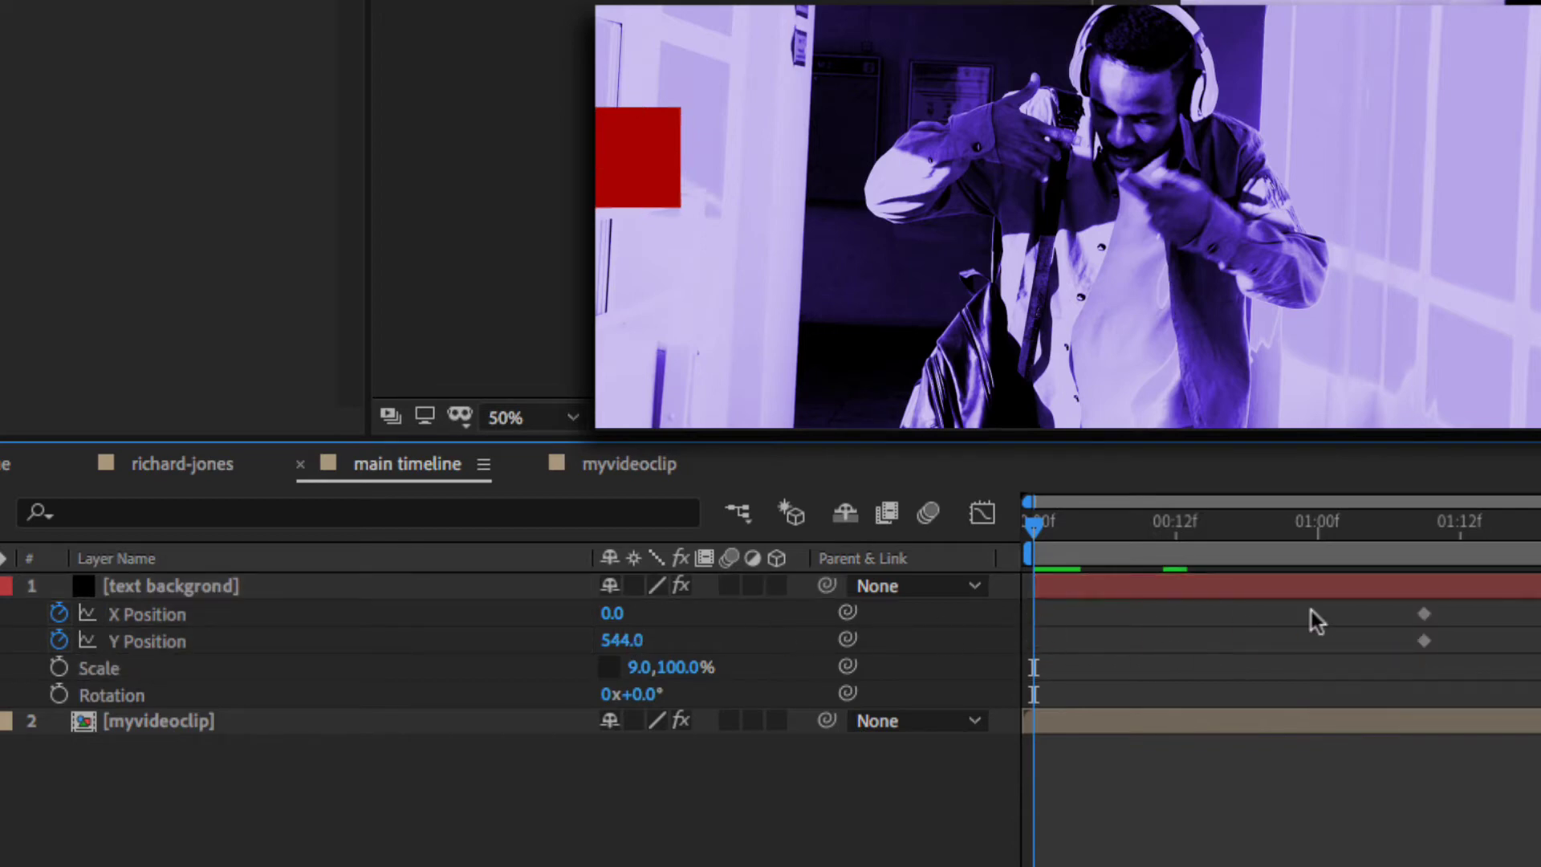
{"action": "left_click_drag", "start_coordinate": [1472, 605], "coordinate": [1056, 637]}
{"action": "left_click", "coordinate": [1353, 530]}
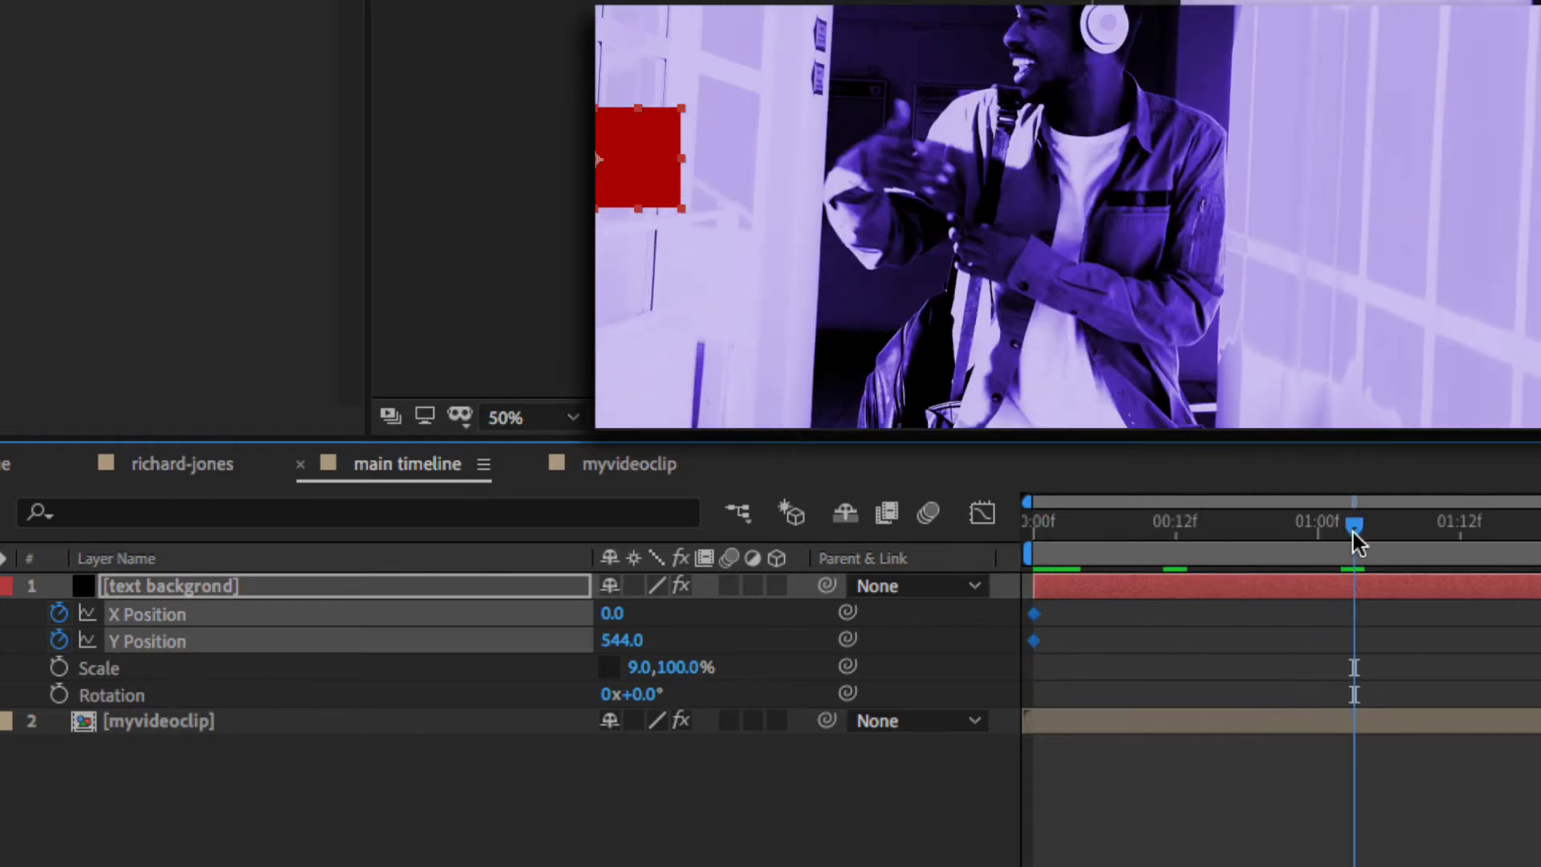
{"action": "left_click", "coordinate": [294, 690]}
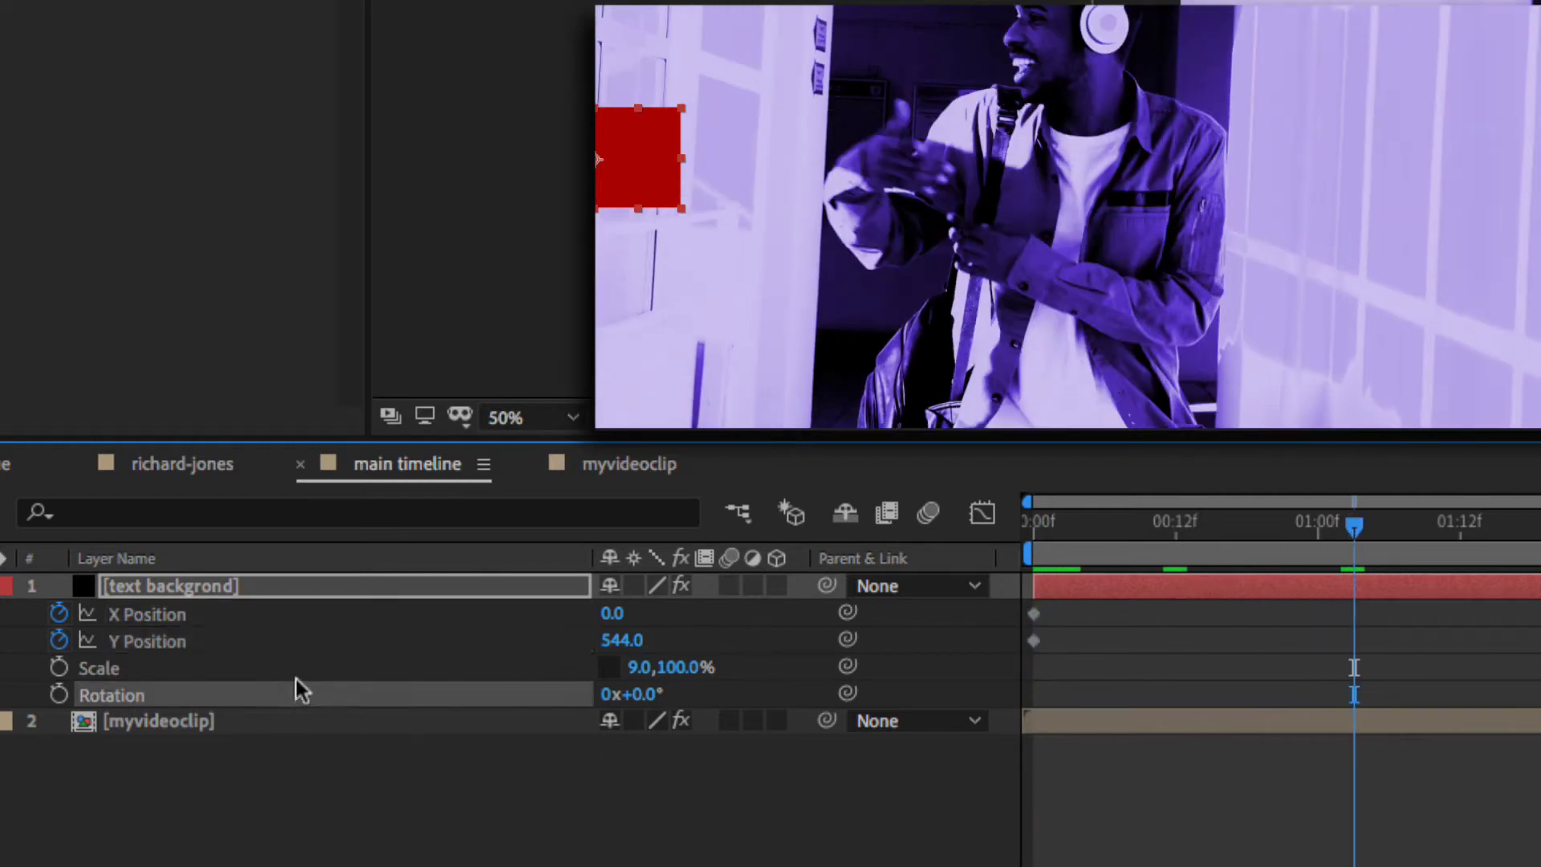
{"action": "left_click_drag", "start_coordinate": [609, 613], "coordinate": [1444, 643]}
{"action": "key", "text": "space"}
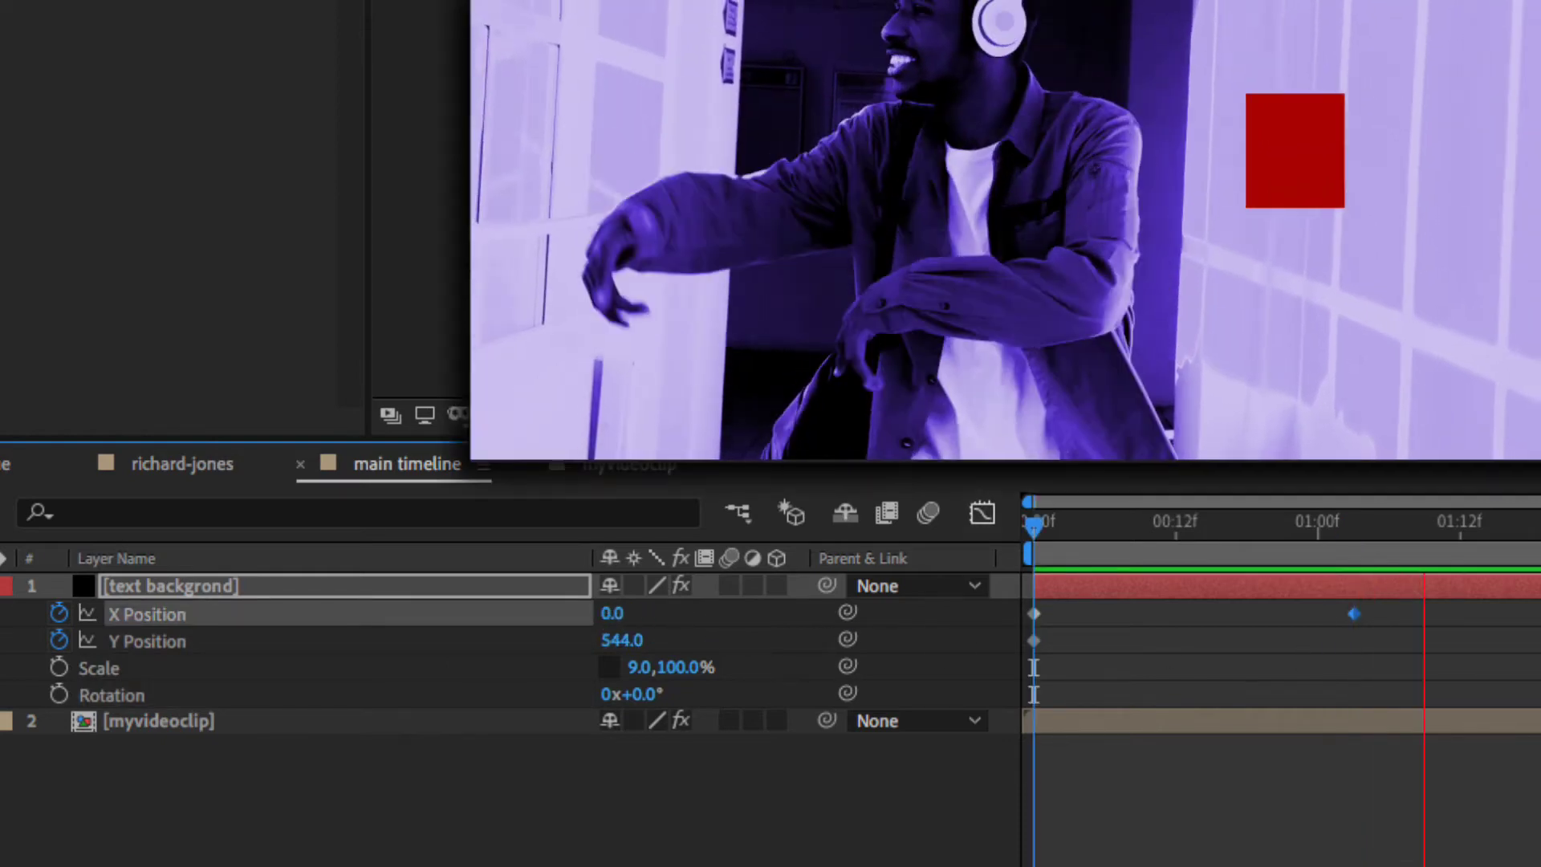
- Move the ending keyframe to frame 10 and trim the work area end there
{"action": "left_click_drag", "start_coordinate": [1495, 527], "coordinate": [1163, 538]}
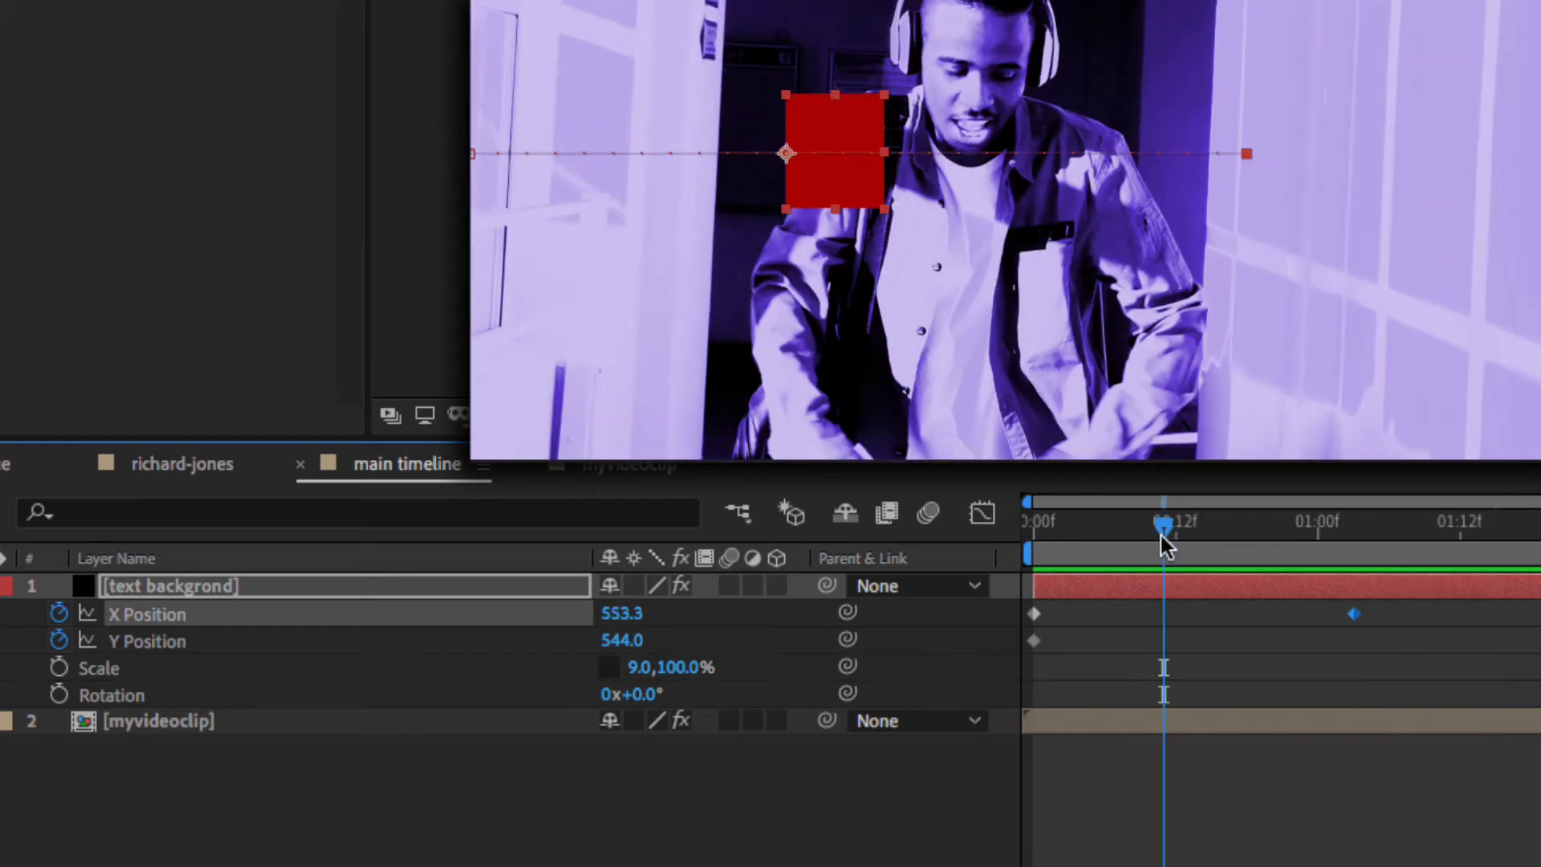
{"action": "left_click_drag", "start_coordinate": [1353, 614], "coordinate": [1162, 617]}
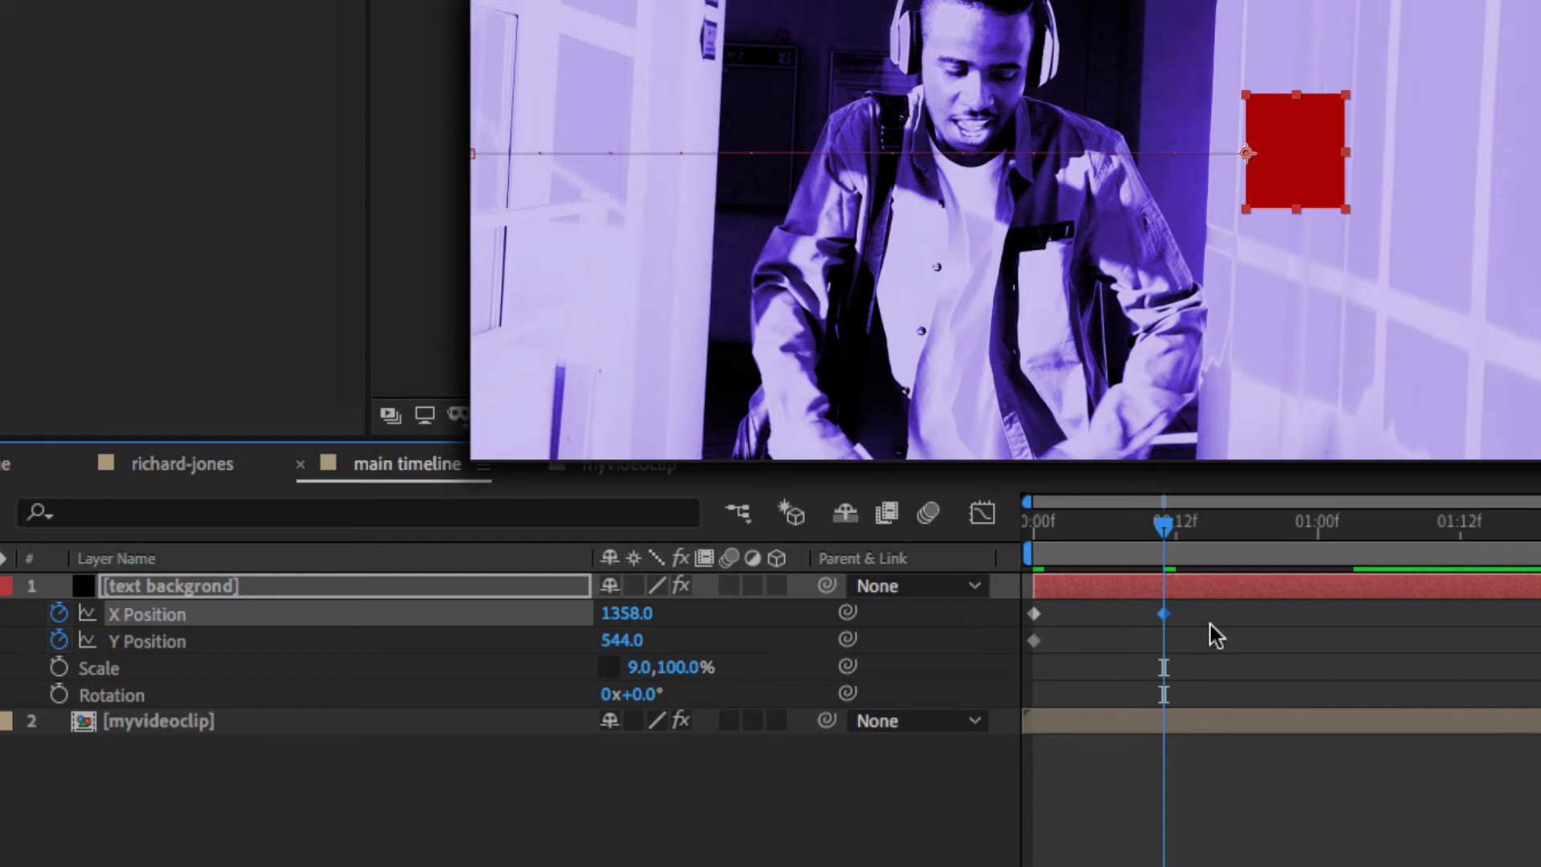
{"action": "scroll", "coordinate": [1210, 624], "scroll_direction": "up", "scroll_amount": 3}
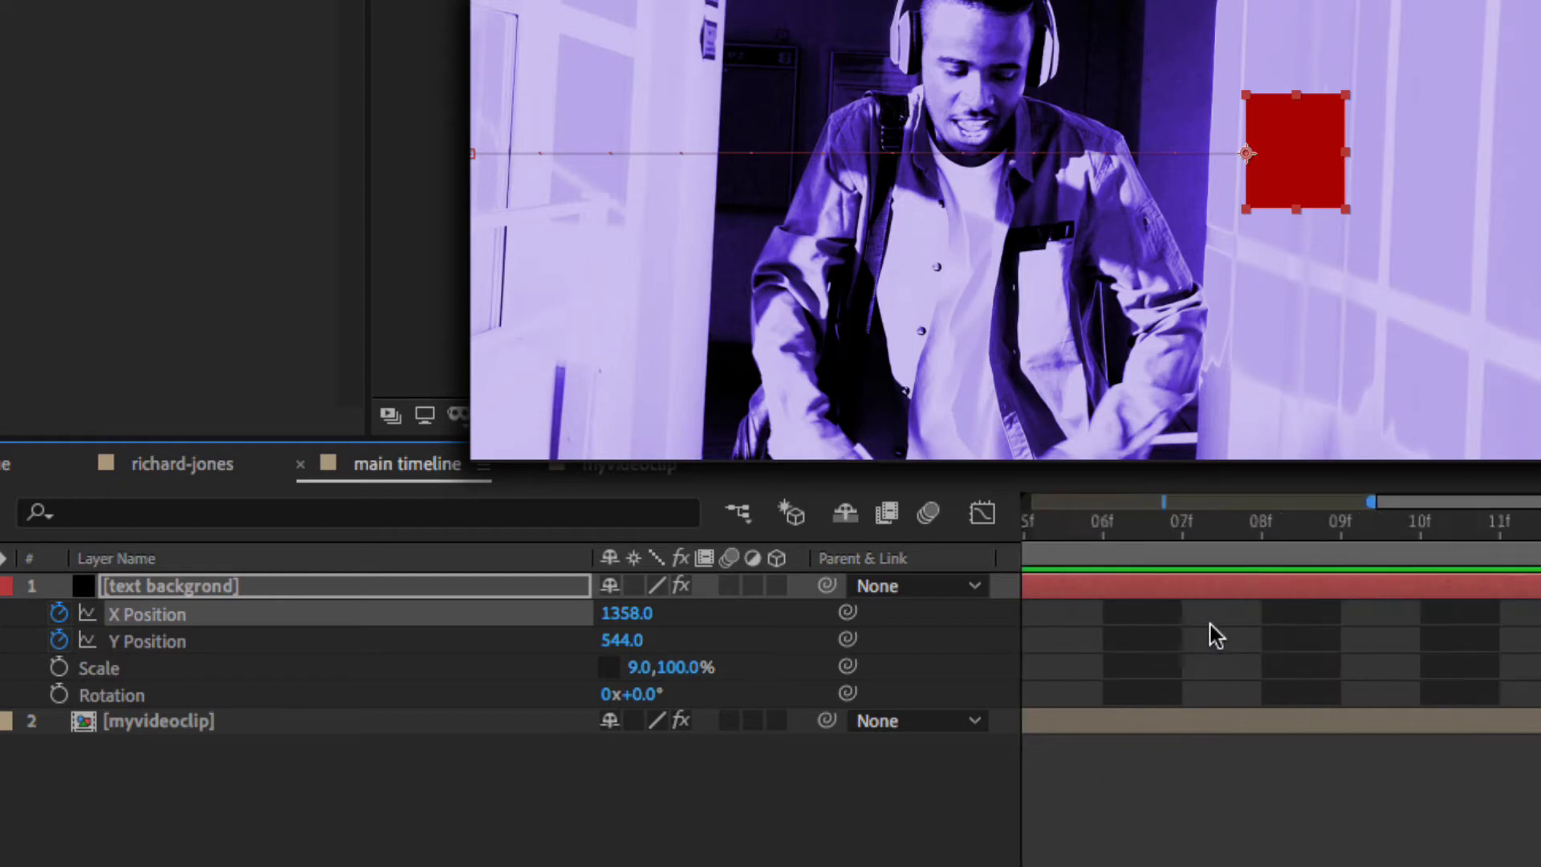
{"action": "scroll", "coordinate": [1210, 625], "scroll_direction": "right", "scroll_amount": 5}
{"action": "scroll", "coordinate": [1213, 634], "scroll_direction": "left", "scroll_amount": 15}
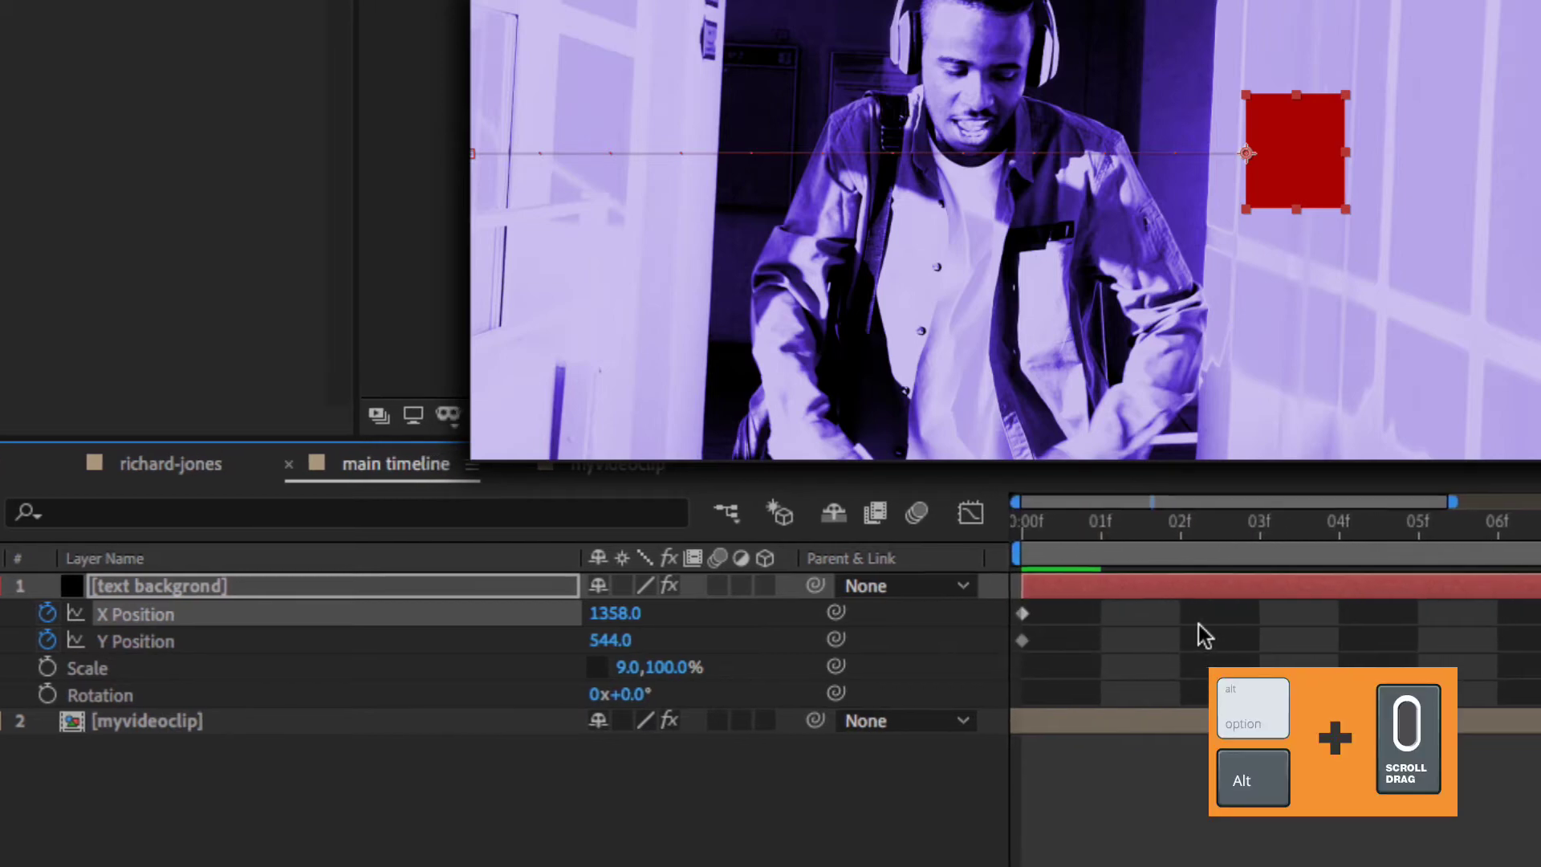
{"action": "left_click_drag", "start_coordinate": [1536, 523], "coordinate": [834, 544]}
{"action": "left_click_drag", "start_coordinate": [592, 536], "coordinate": [1406, 539]}
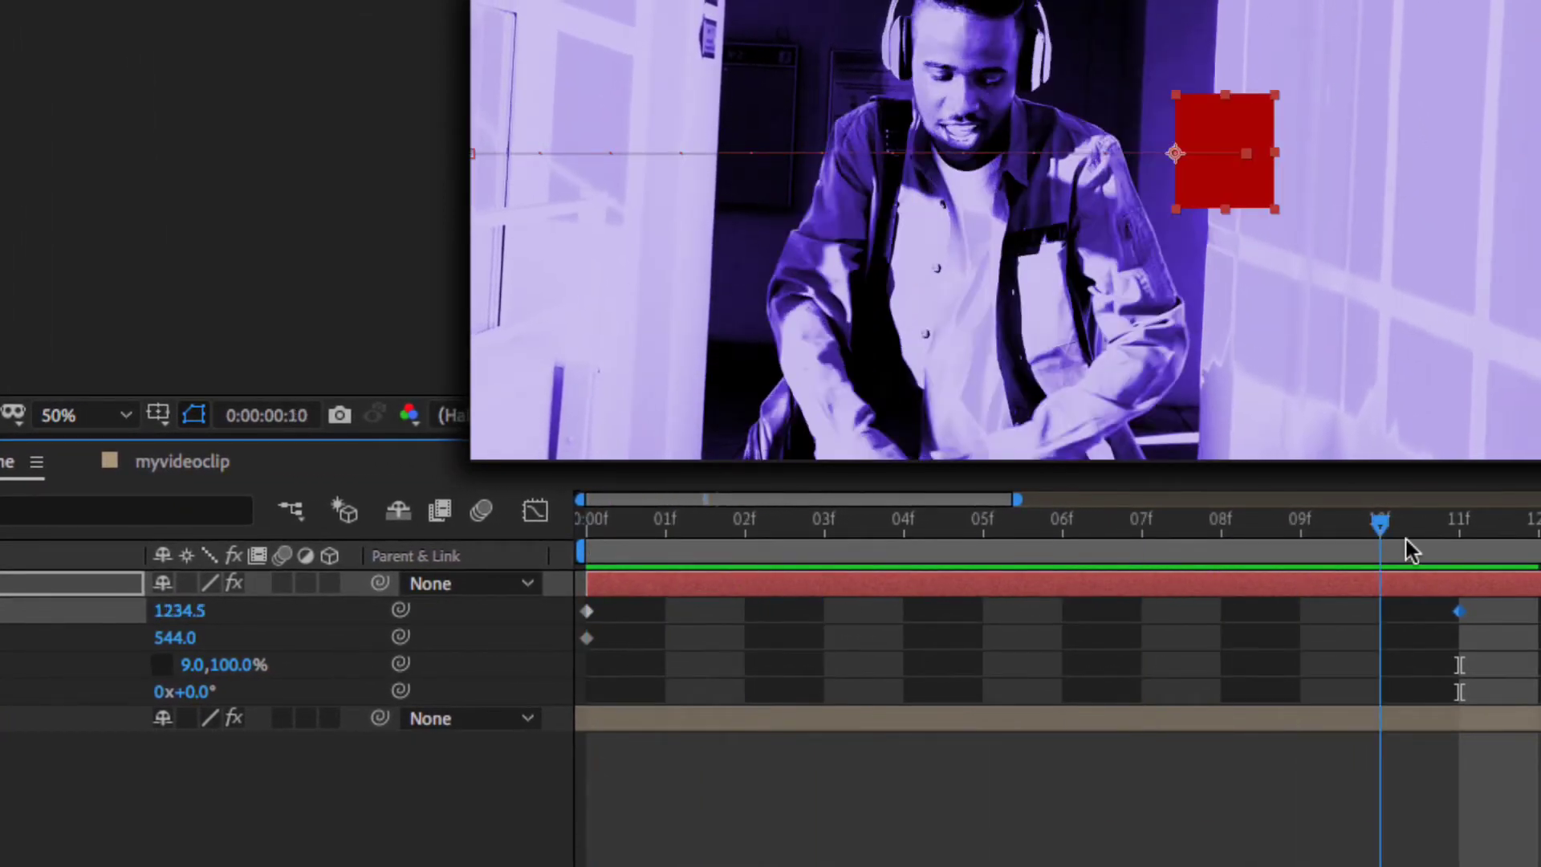
{"action": "key", "text": "n"}
{"action": "left_click_drag", "start_coordinate": [1369, 529], "coordinate": [574, 549]}
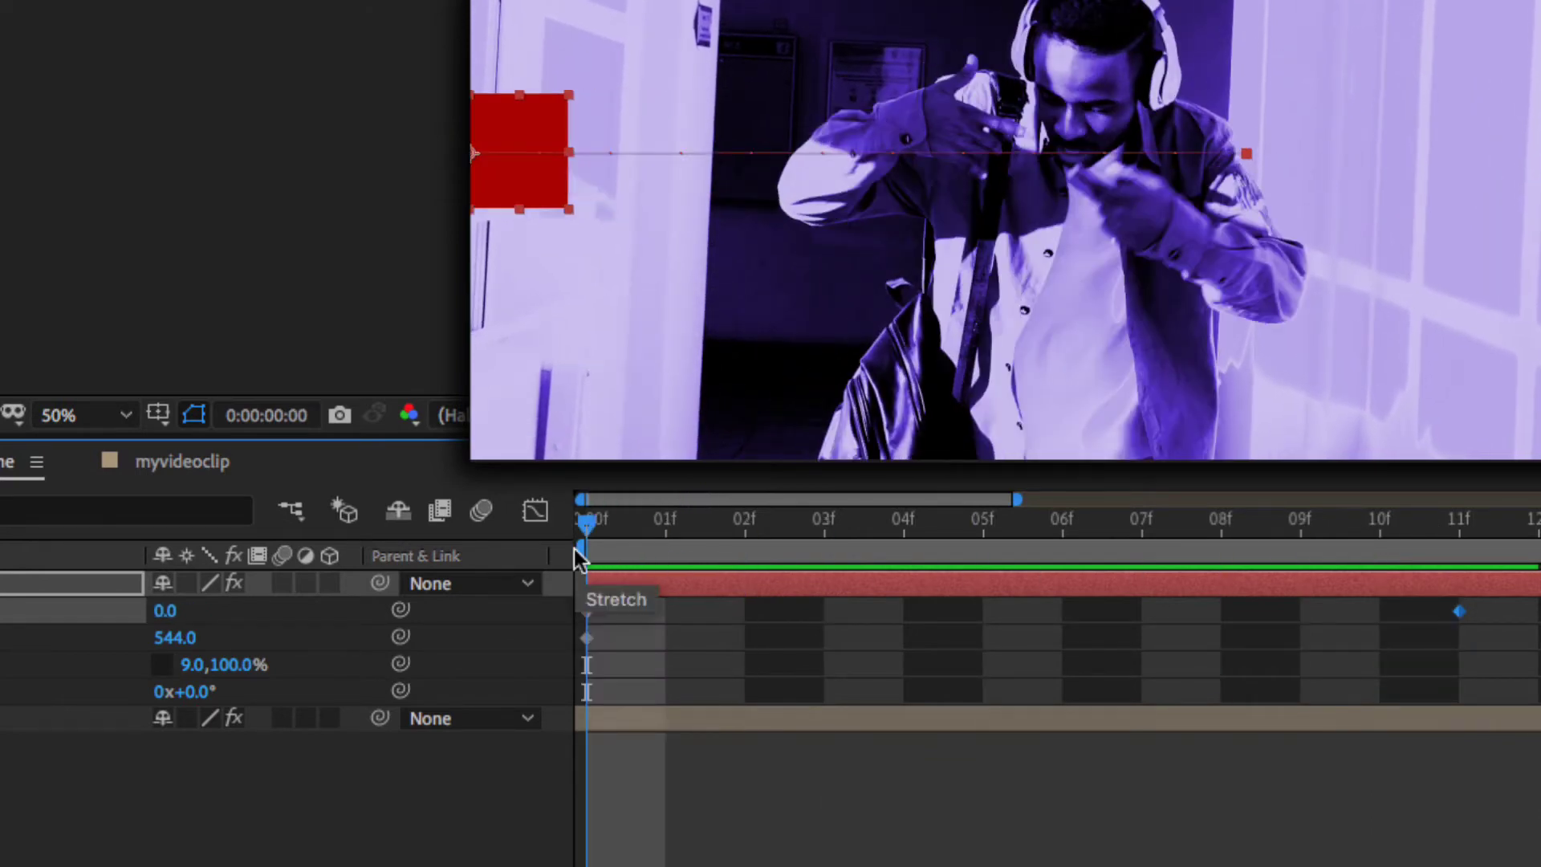
{"action": "key", "text": "space"}
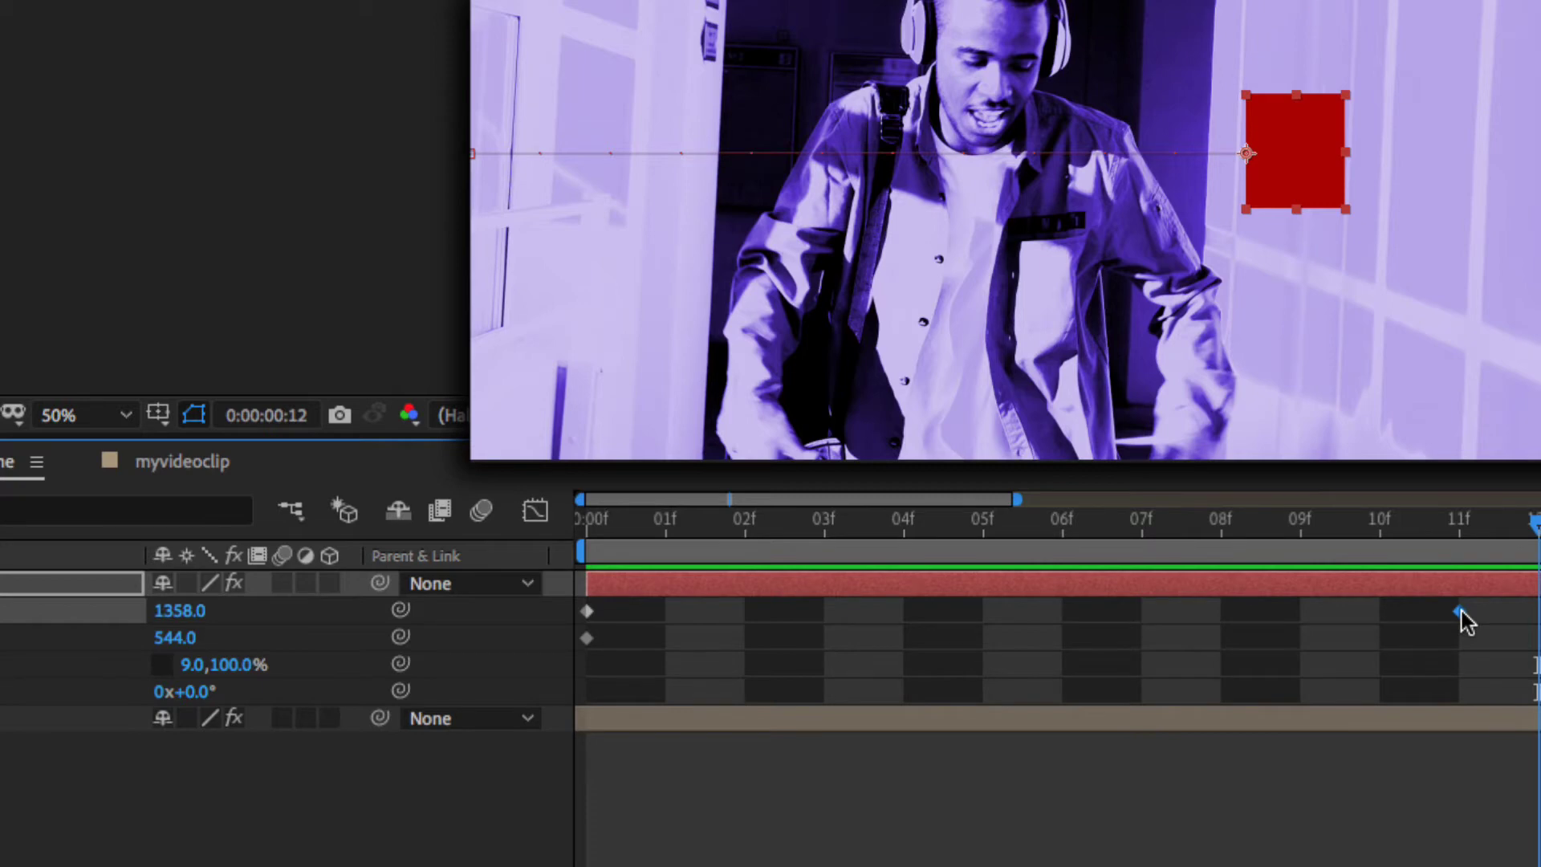
- Try the end keyframe at frame 7, then settle on X 1358.0 near 18 frames
{"action": "left_click_drag", "start_coordinate": [1436, 537], "coordinate": [1124, 550]}
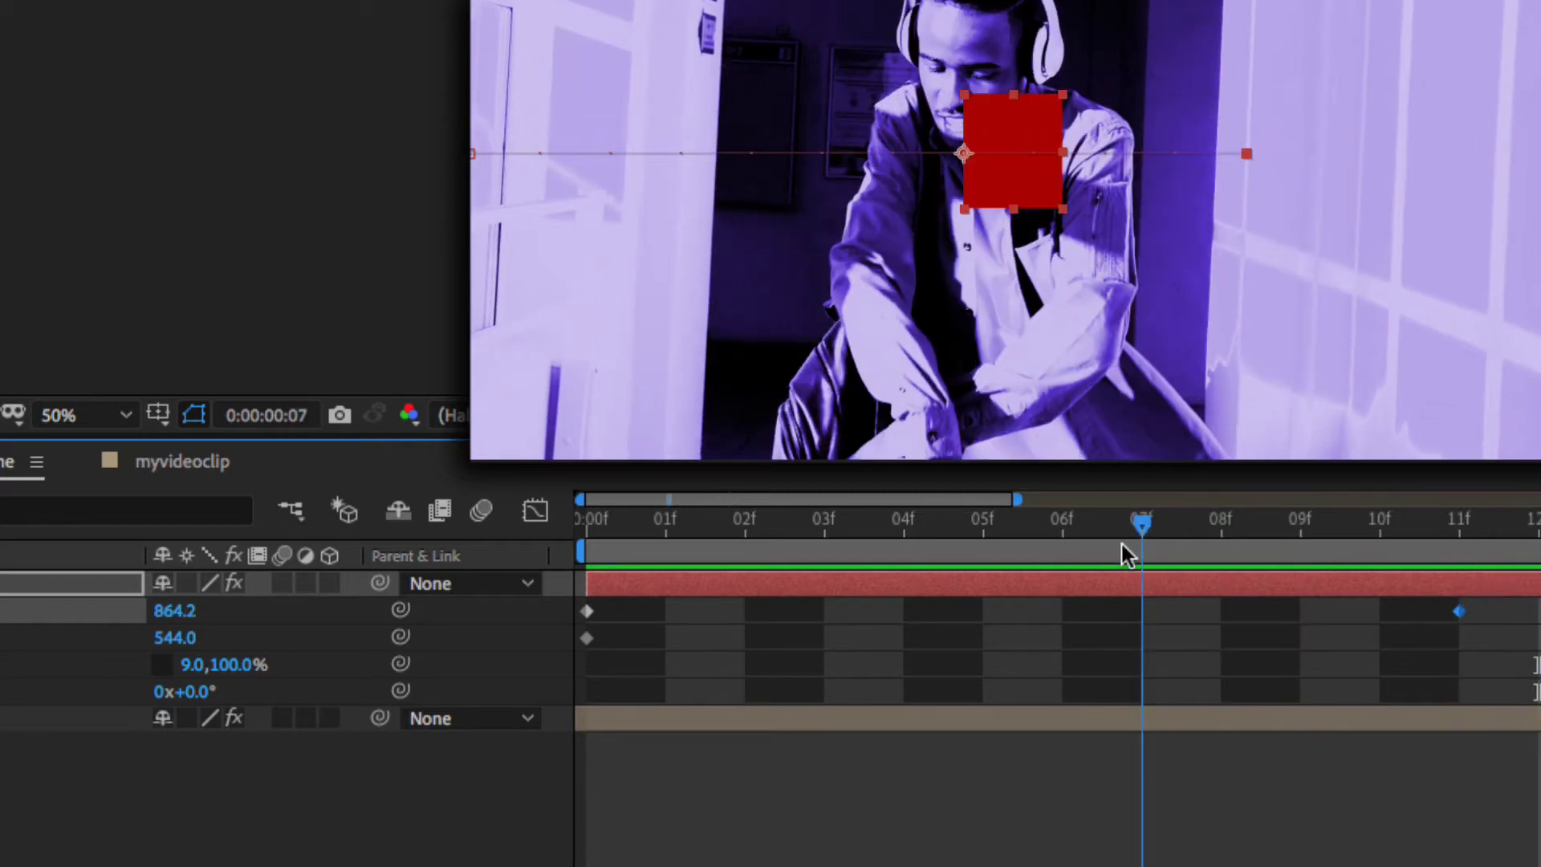
{"action": "left_click_drag", "start_coordinate": [1462, 613], "coordinate": [1158, 619]}
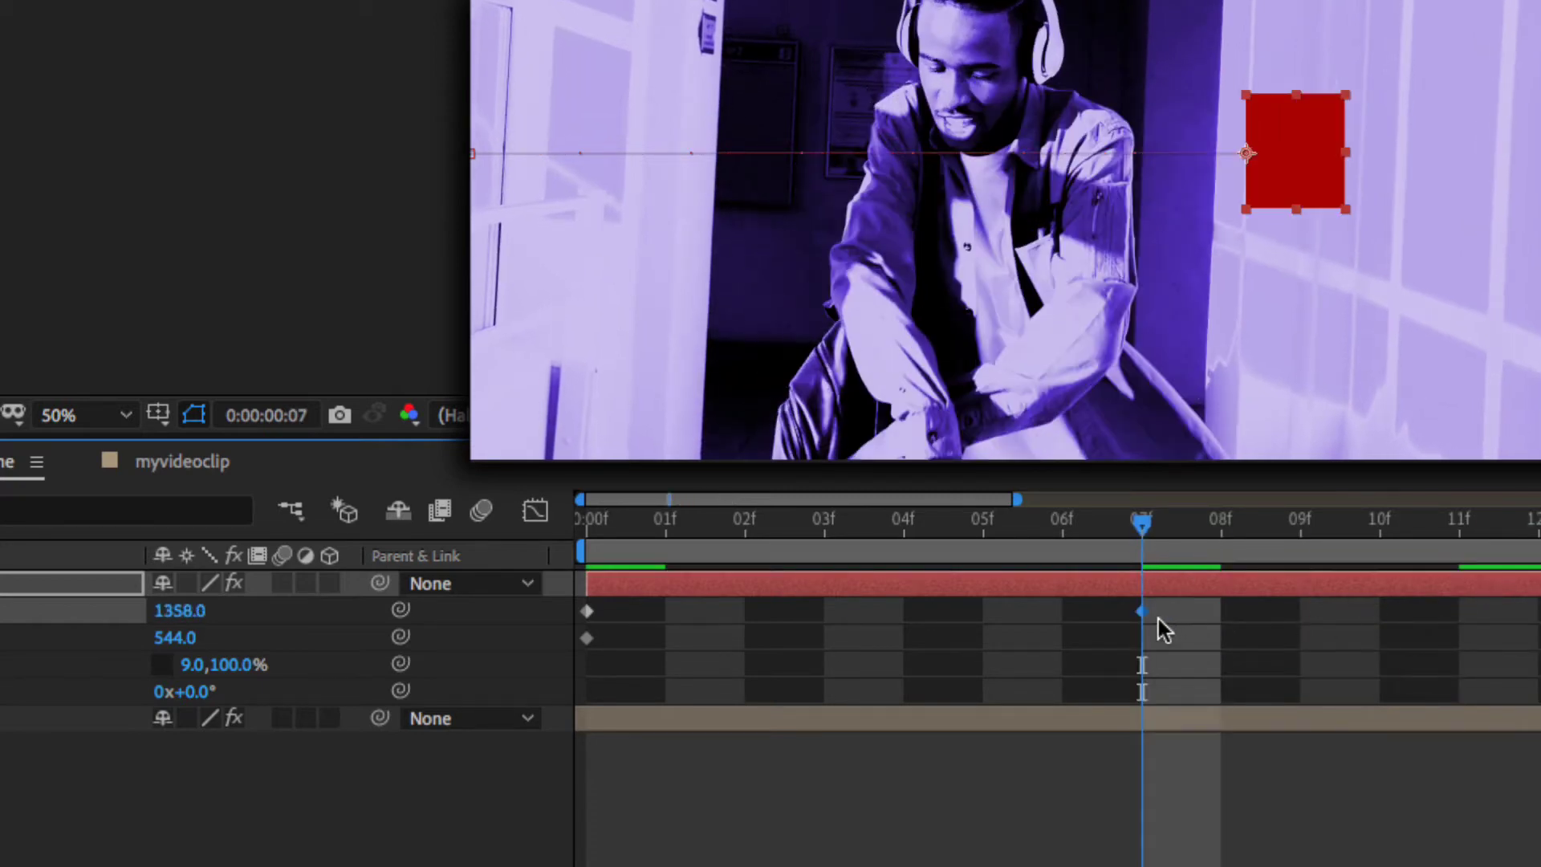
{"action": "left_click_drag", "start_coordinate": [1144, 523], "coordinate": [706, 566]}
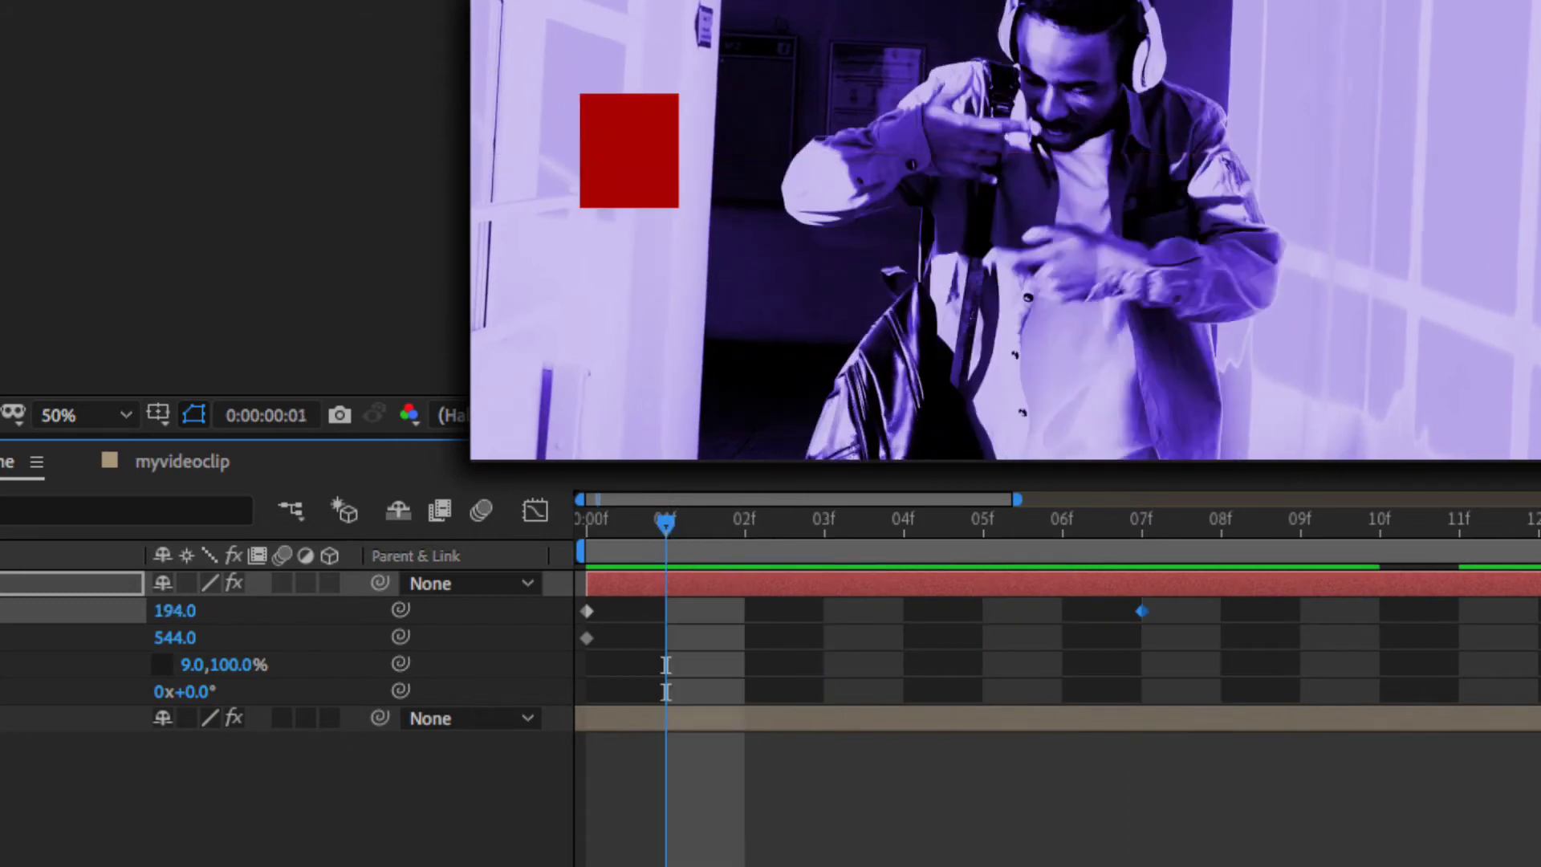
{"action": "key", "text": "space"}
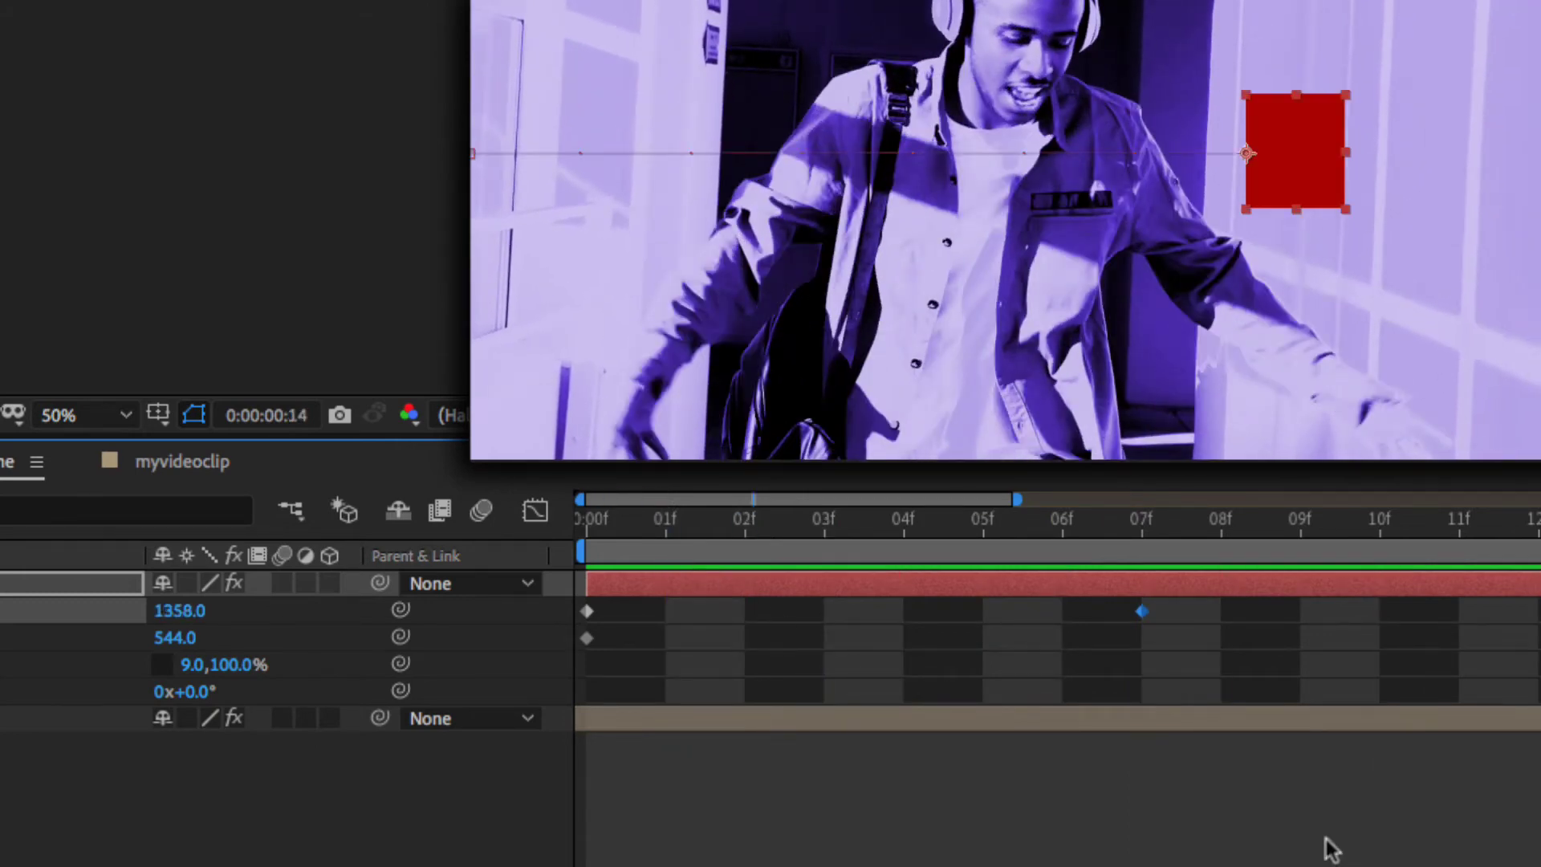
{"action": "key", "text": "Delete"}
{"action": "left_click_drag", "start_coordinate": [1539, 611], "coordinate": [1460, 611]}
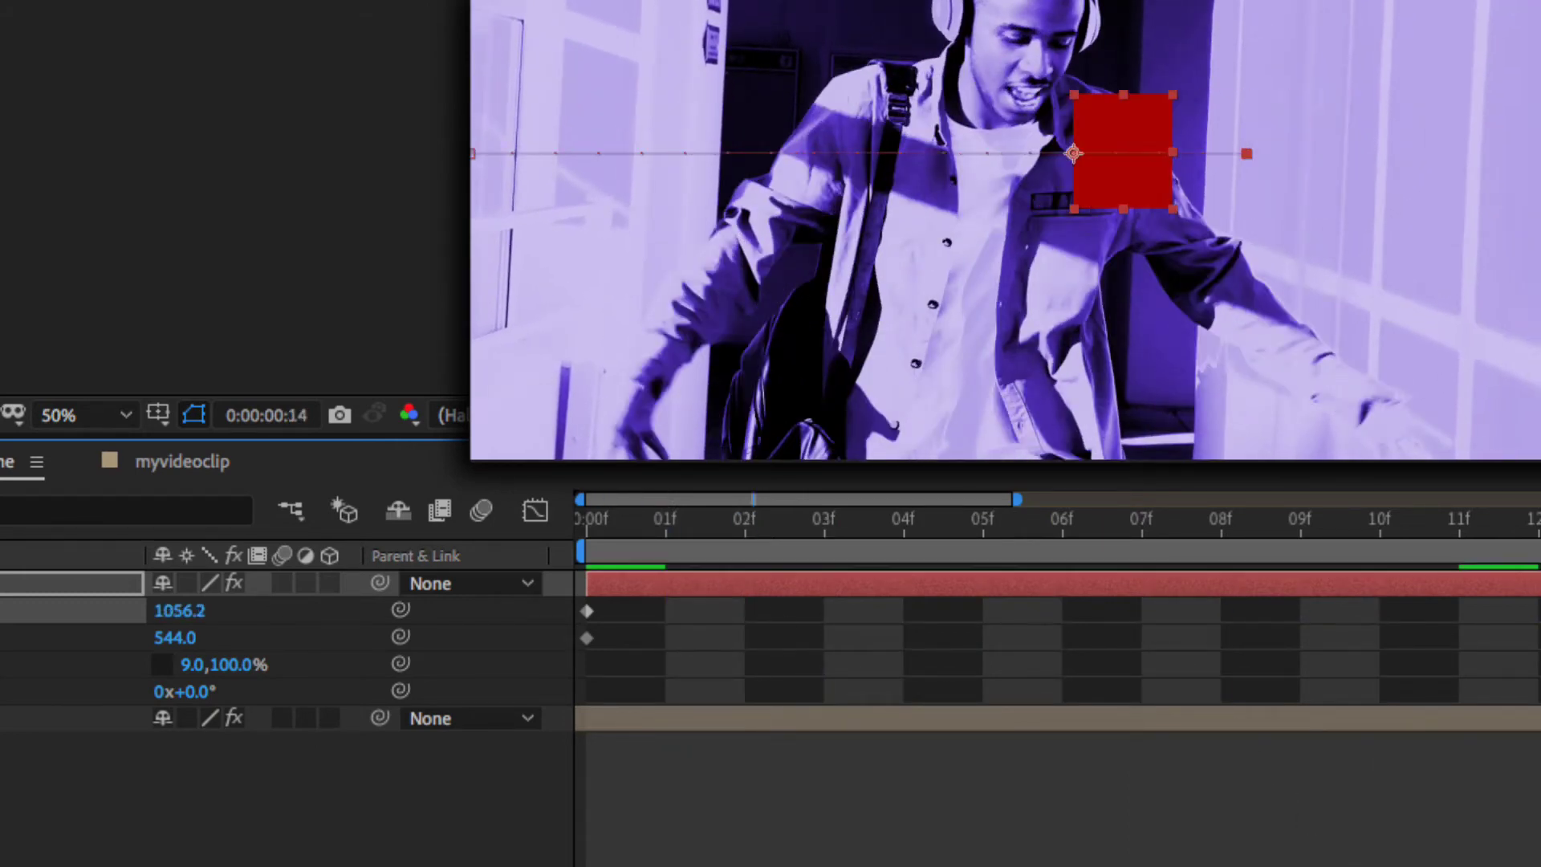
{"action": "key", "text": "minus"}
{"action": "key", "text": "minus"}
{"action": "key", "text": "minus"}
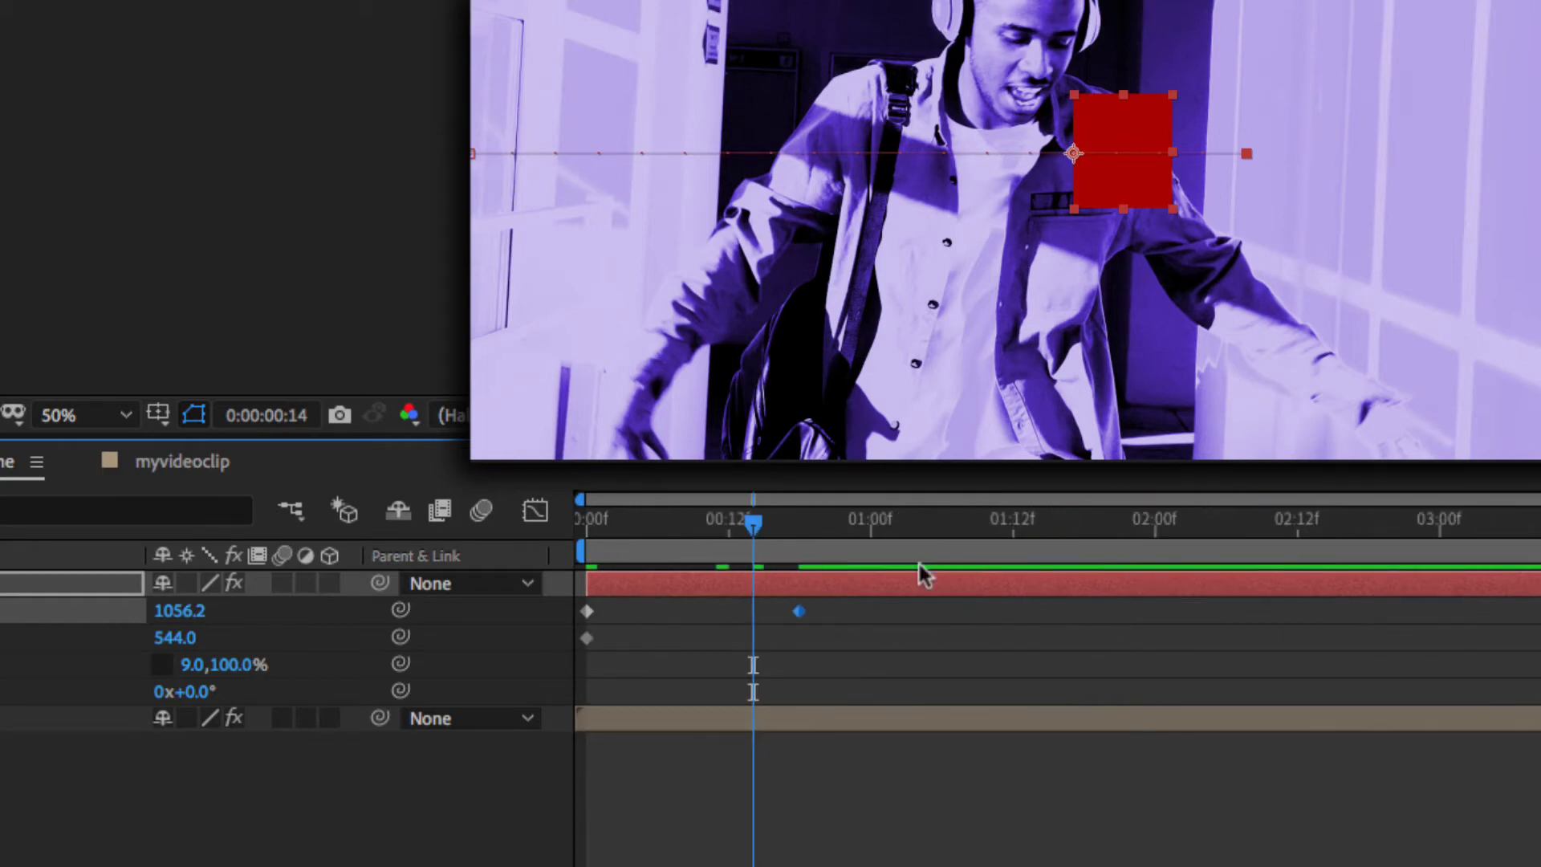
{"action": "mouse_move", "coordinate": [775, 525]}
{"action": "left_mouse_down"}
{"action": "mouse_move", "coordinate": [1421, 533]}
{"action": "mouse_move", "coordinate": [699, 528]}
{"action": "mouse_move", "coordinate": [1365, 533]}
{"action": "mouse_move", "coordinate": [733, 527]}
{"action": "mouse_move", "coordinate": [788, 530]}
{"action": "left_mouse_up"}
{"action": "key", "text": "space"}
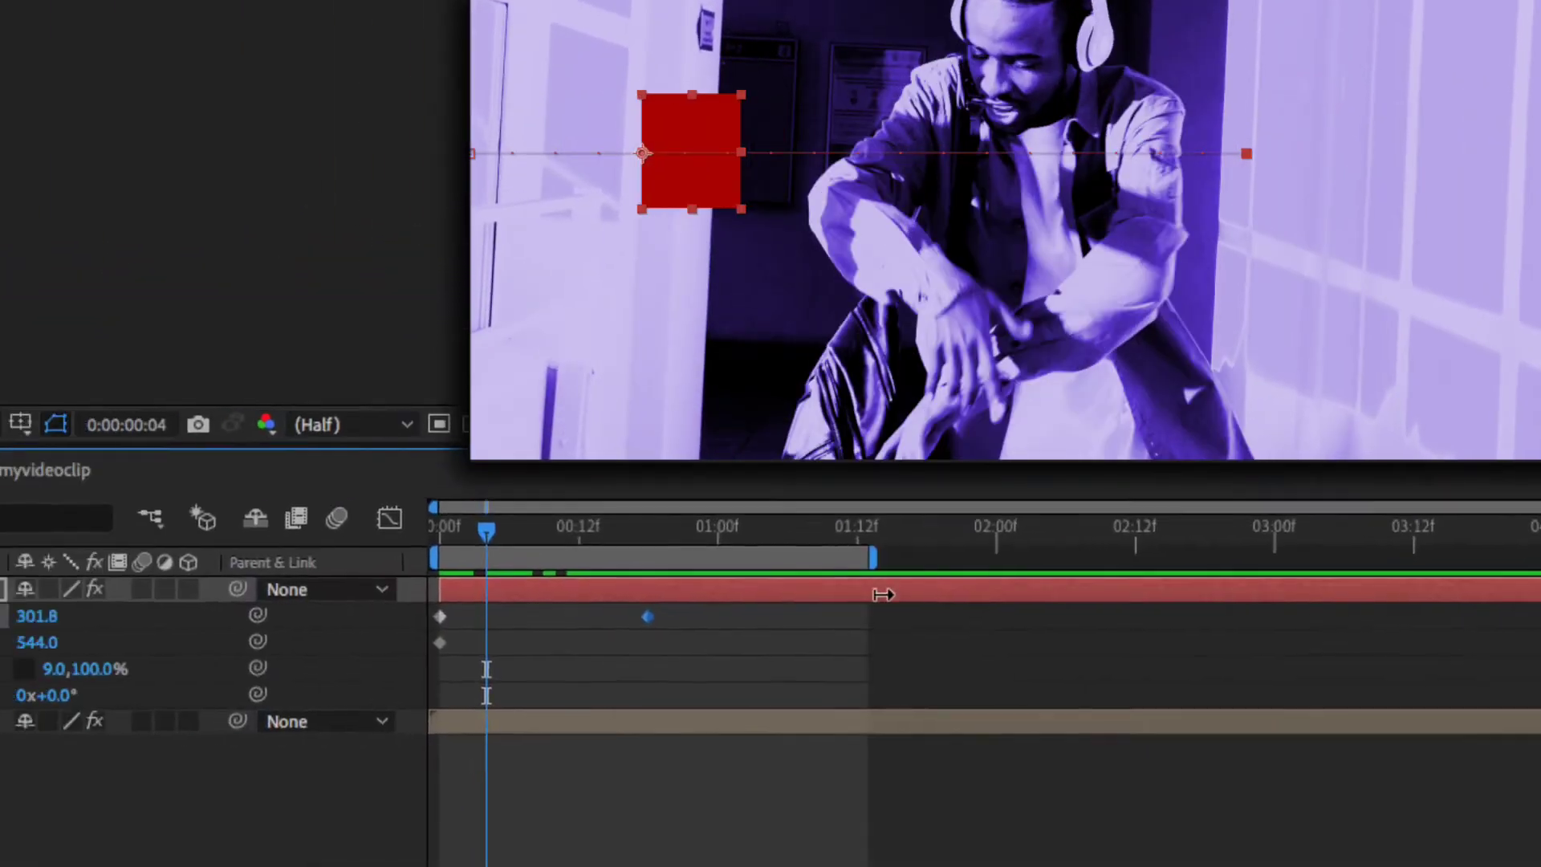
- Trim the work area to the ending keyframe and preview the slide from the start
{"action": "left_click_drag", "start_coordinate": [882, 594], "coordinate": [655, 604]}
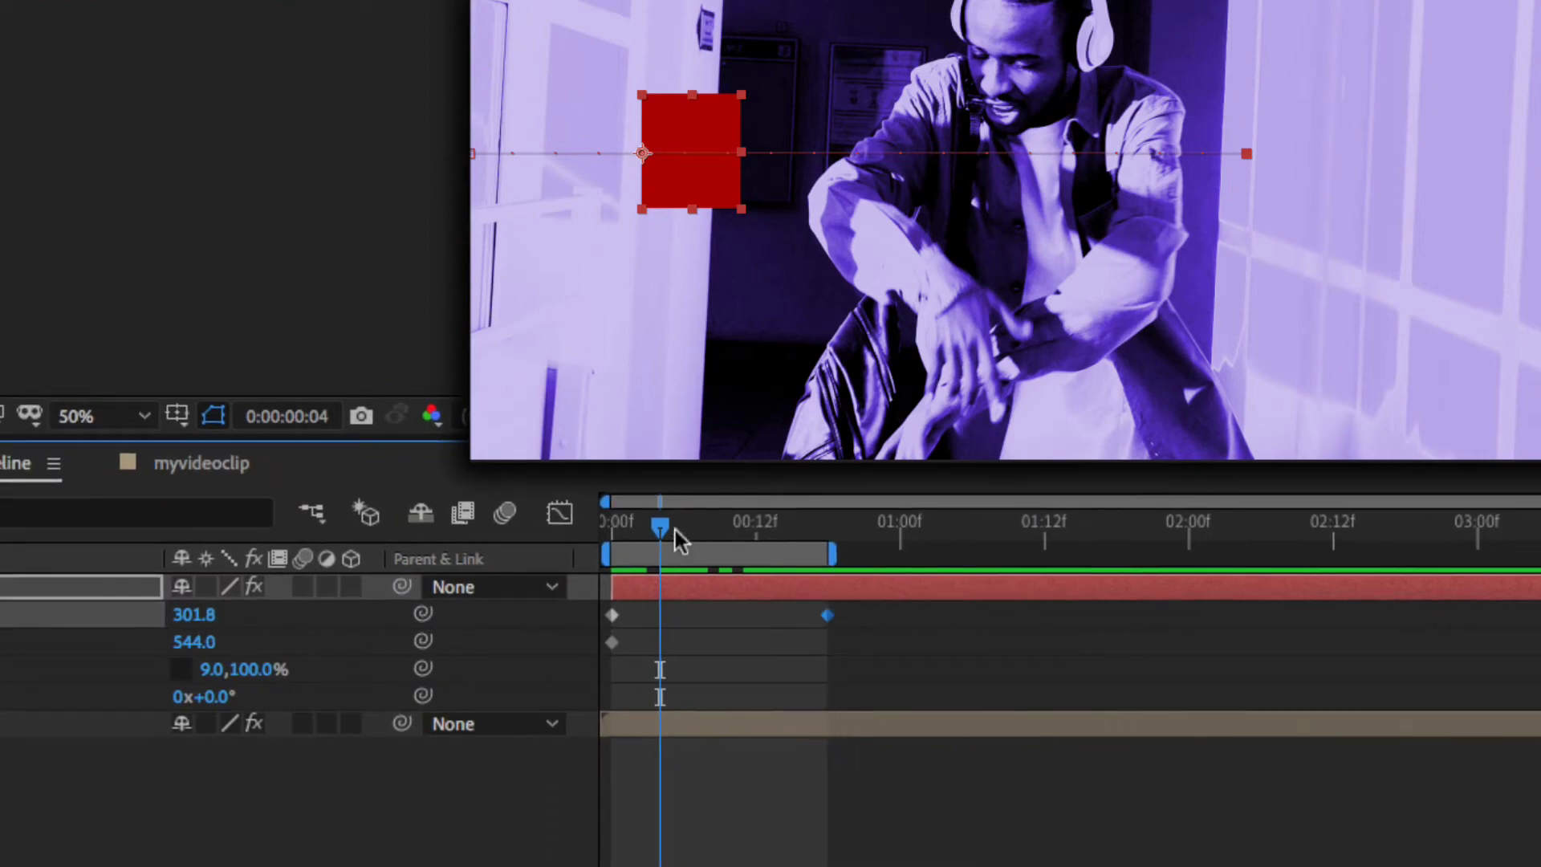
{"action": "left_click_drag", "start_coordinate": [675, 529], "coordinate": [614, 526]}
{"action": "key", "text": "space"}
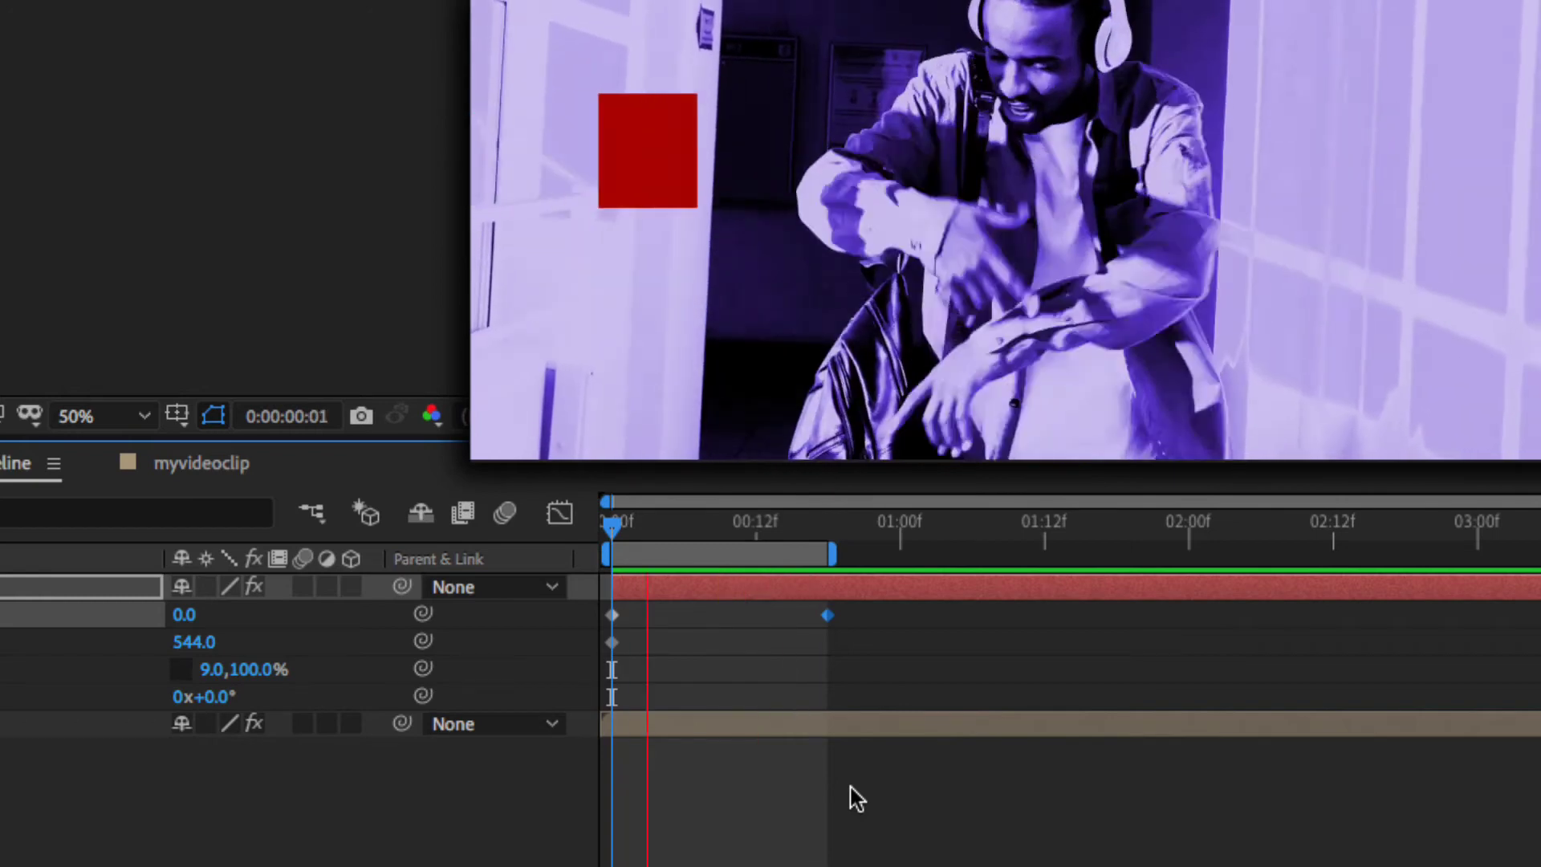
{"action": "key", "text": "space"}
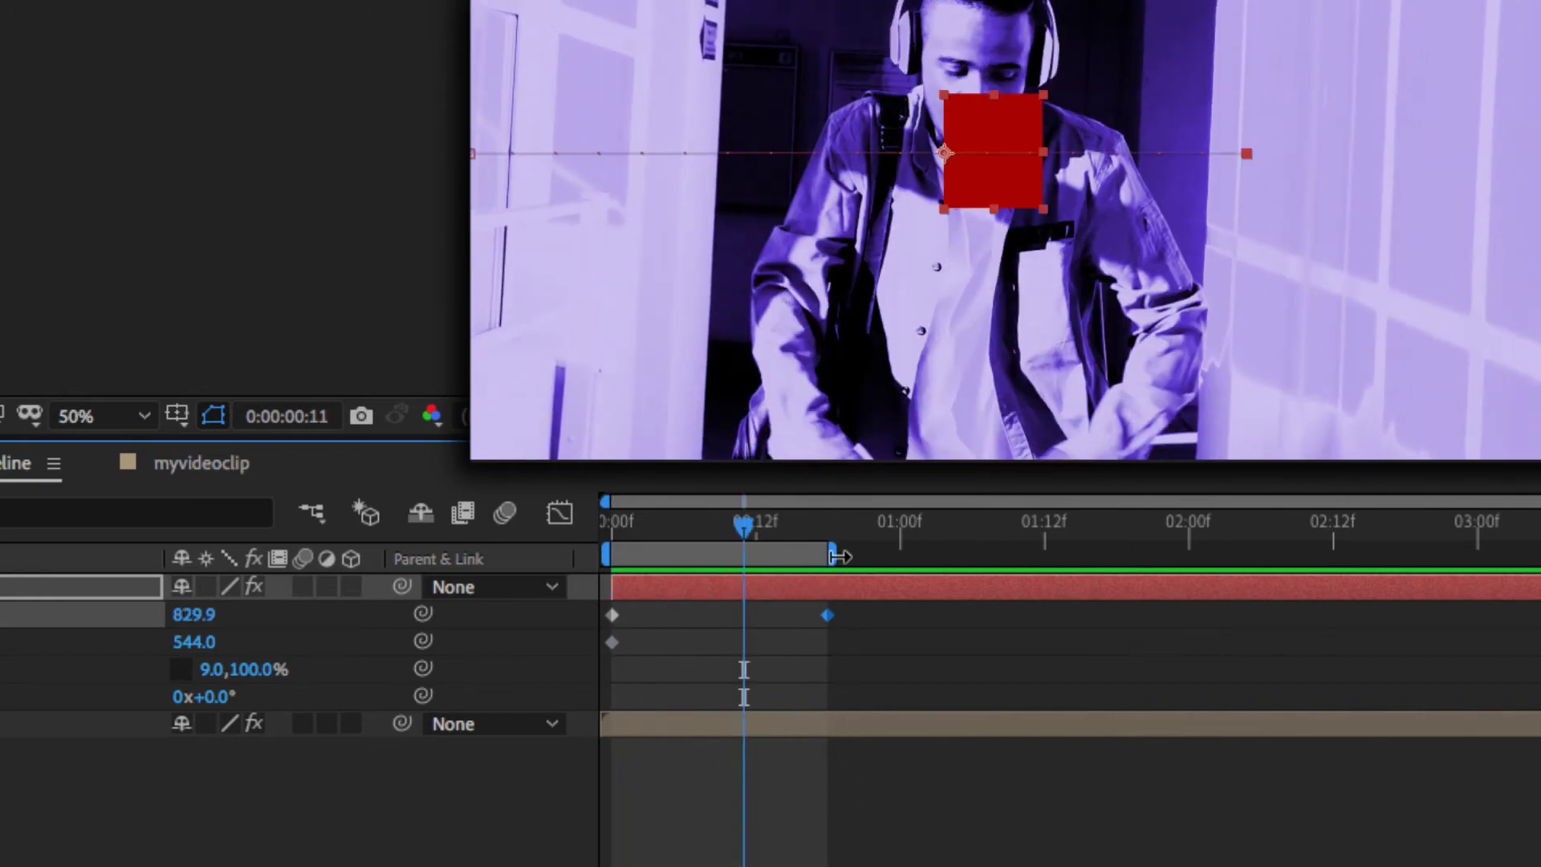
- Extend the work area and move the ending keyframe past one second, then preview the slower slide
{"action": "left_click_drag", "start_coordinate": [833, 556], "coordinate": [1098, 558]}
{"action": "left_click_drag", "start_coordinate": [827, 615], "coordinate": [1080, 618]}
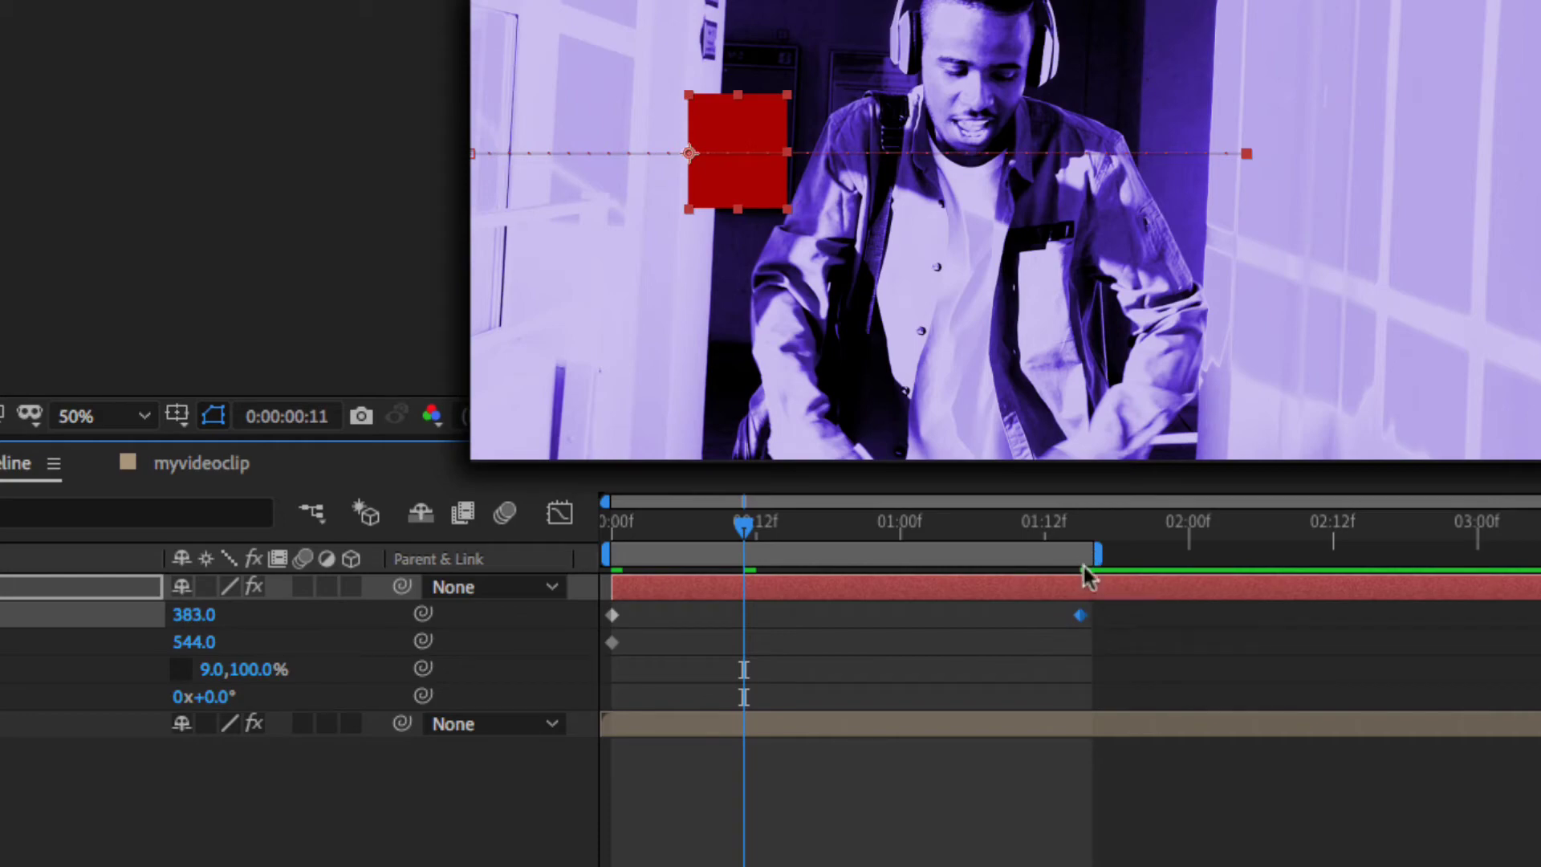
{"action": "key", "text": "space"}
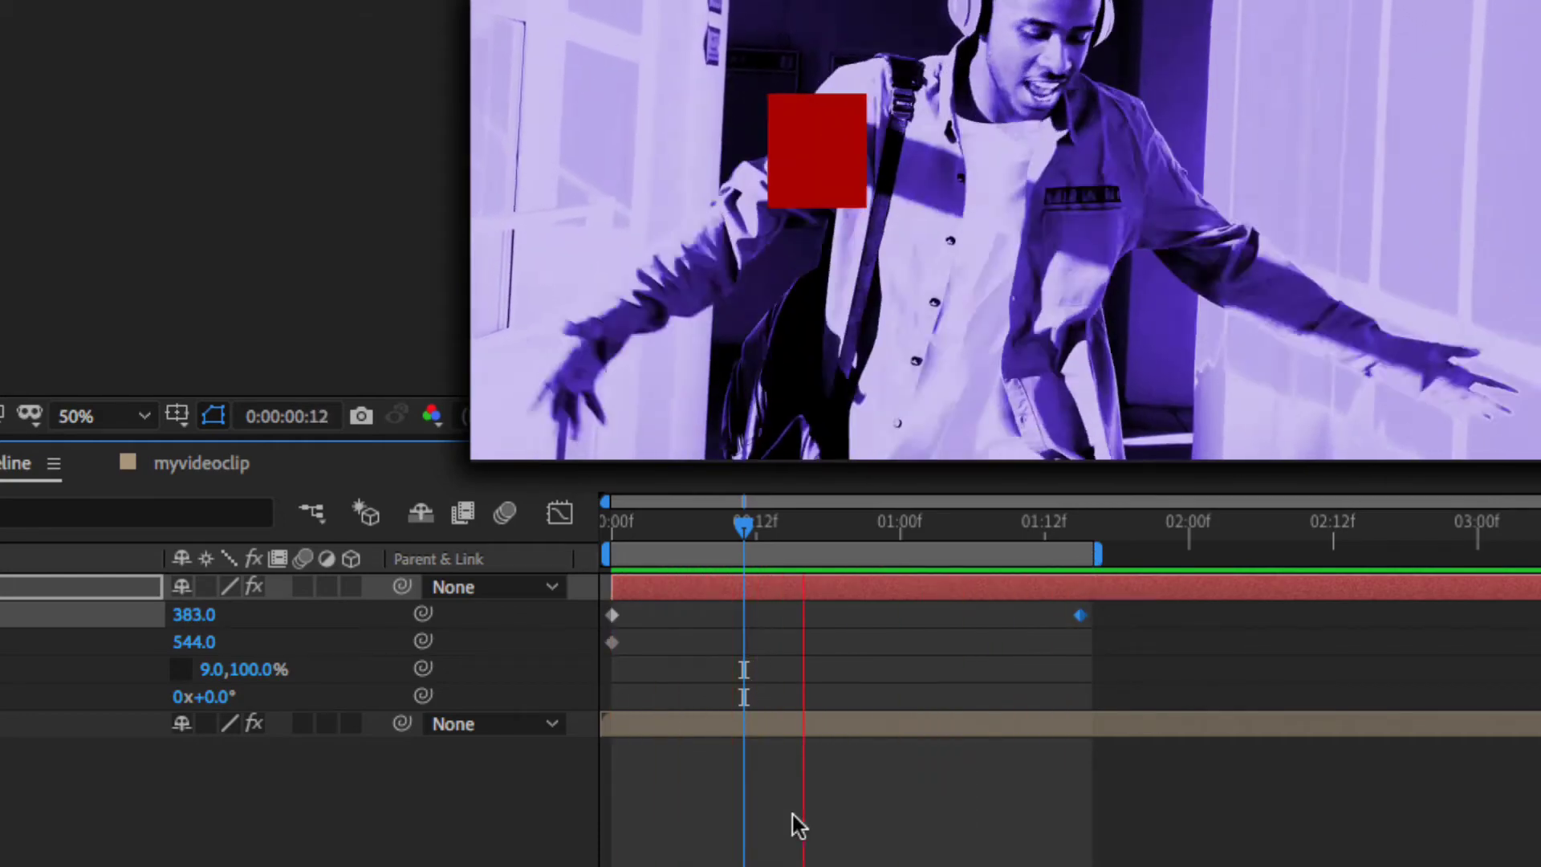
{"action": "key", "text": "Home"}
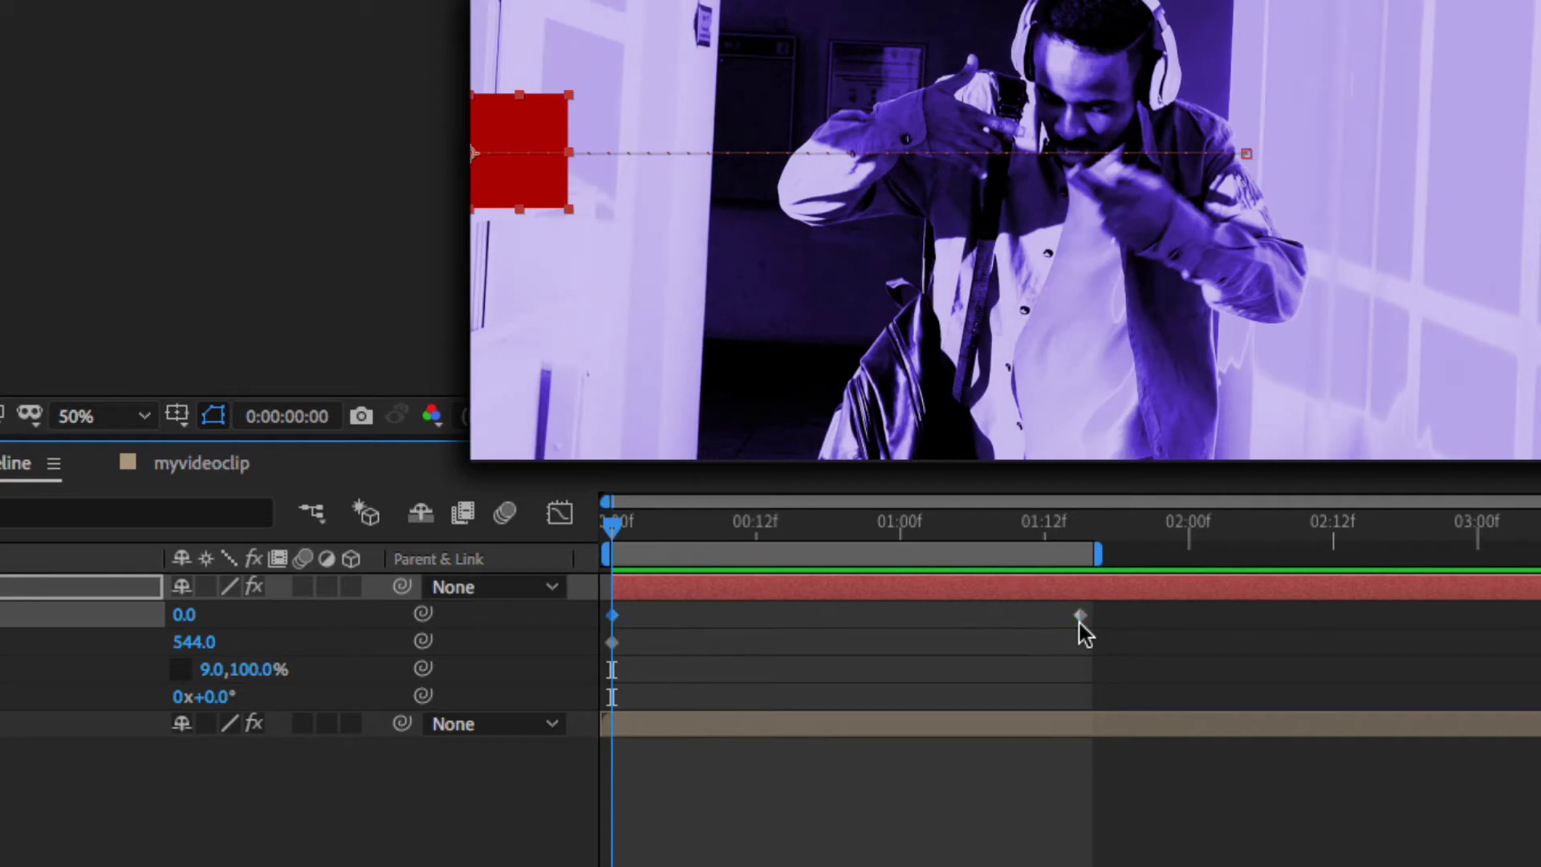
- Apply Easy Ease (F9) to the ending X Position keyframe at 1:15
{"action": "left_click_drag", "start_coordinate": [618, 531], "coordinate": [756, 531]}
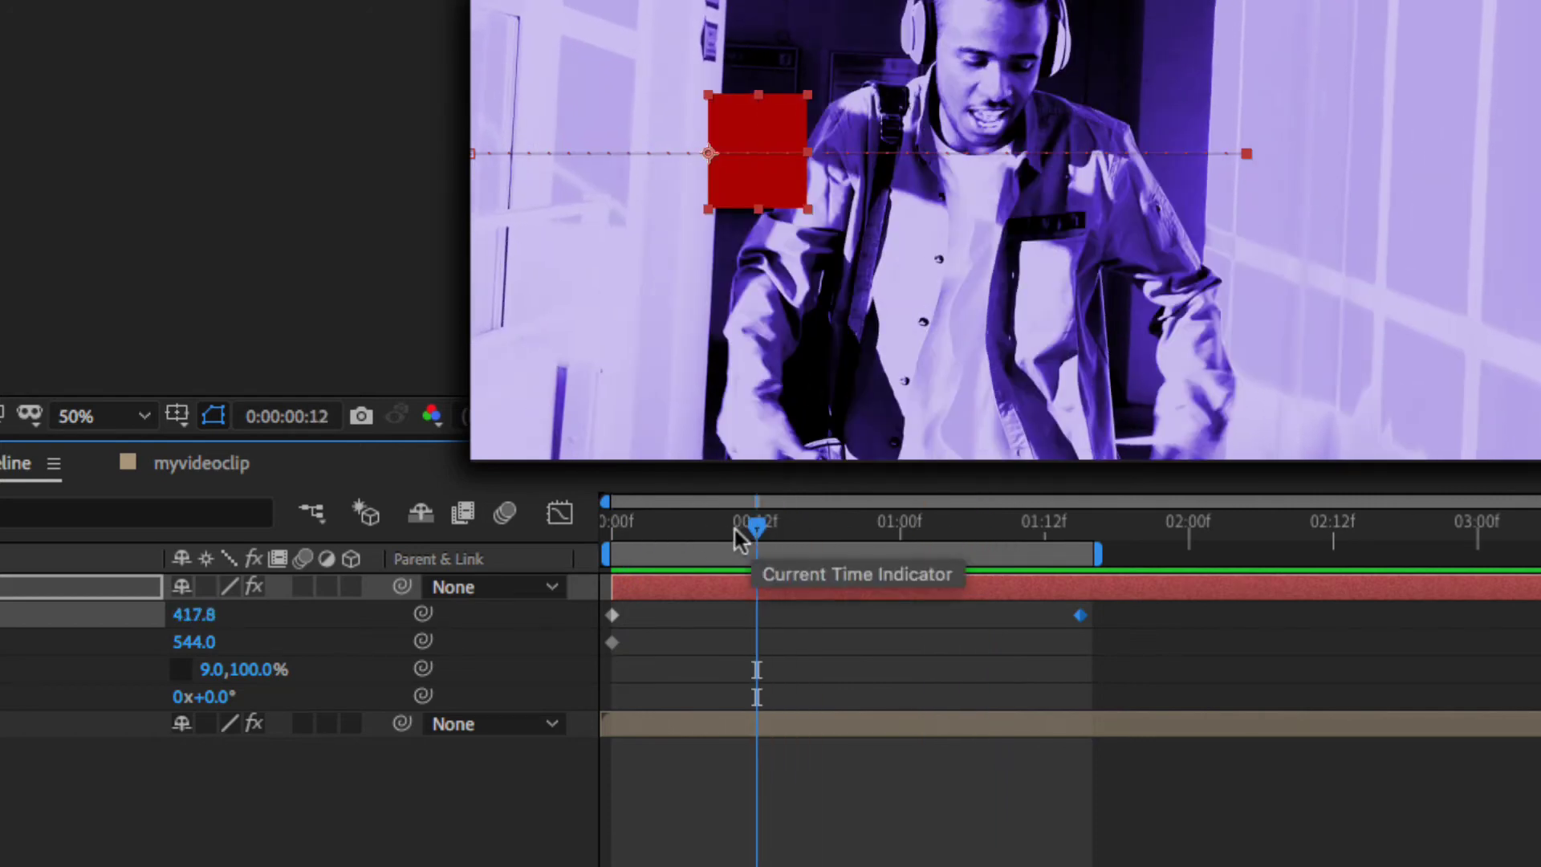
{"action": "left_click_drag", "start_coordinate": [735, 529], "coordinate": [1078, 526]}
{"action": "key", "text": "F9"}
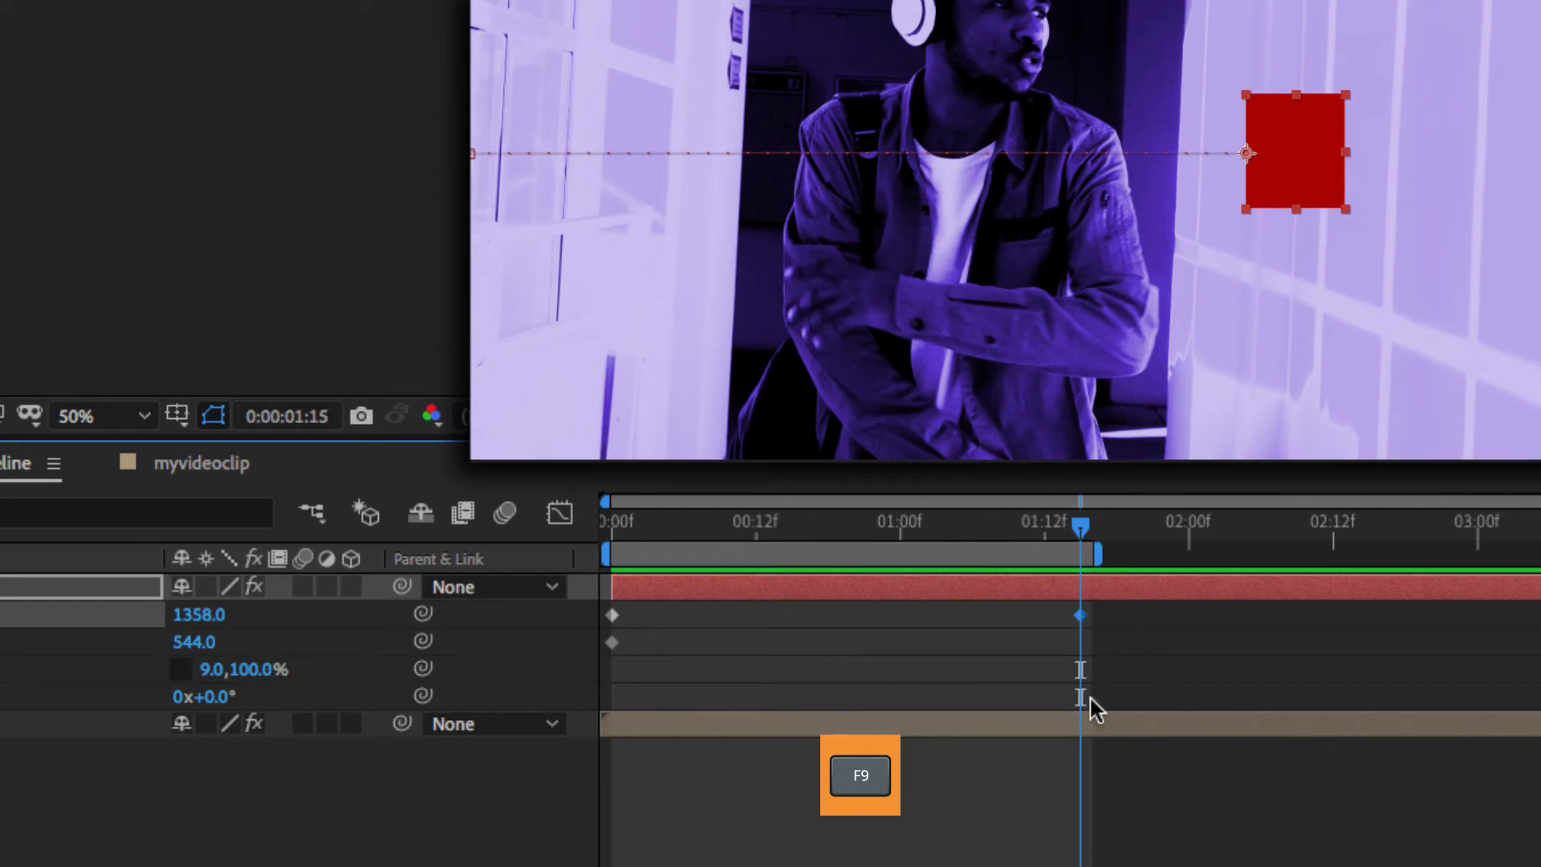
{"action": "key", "text": "F9"}
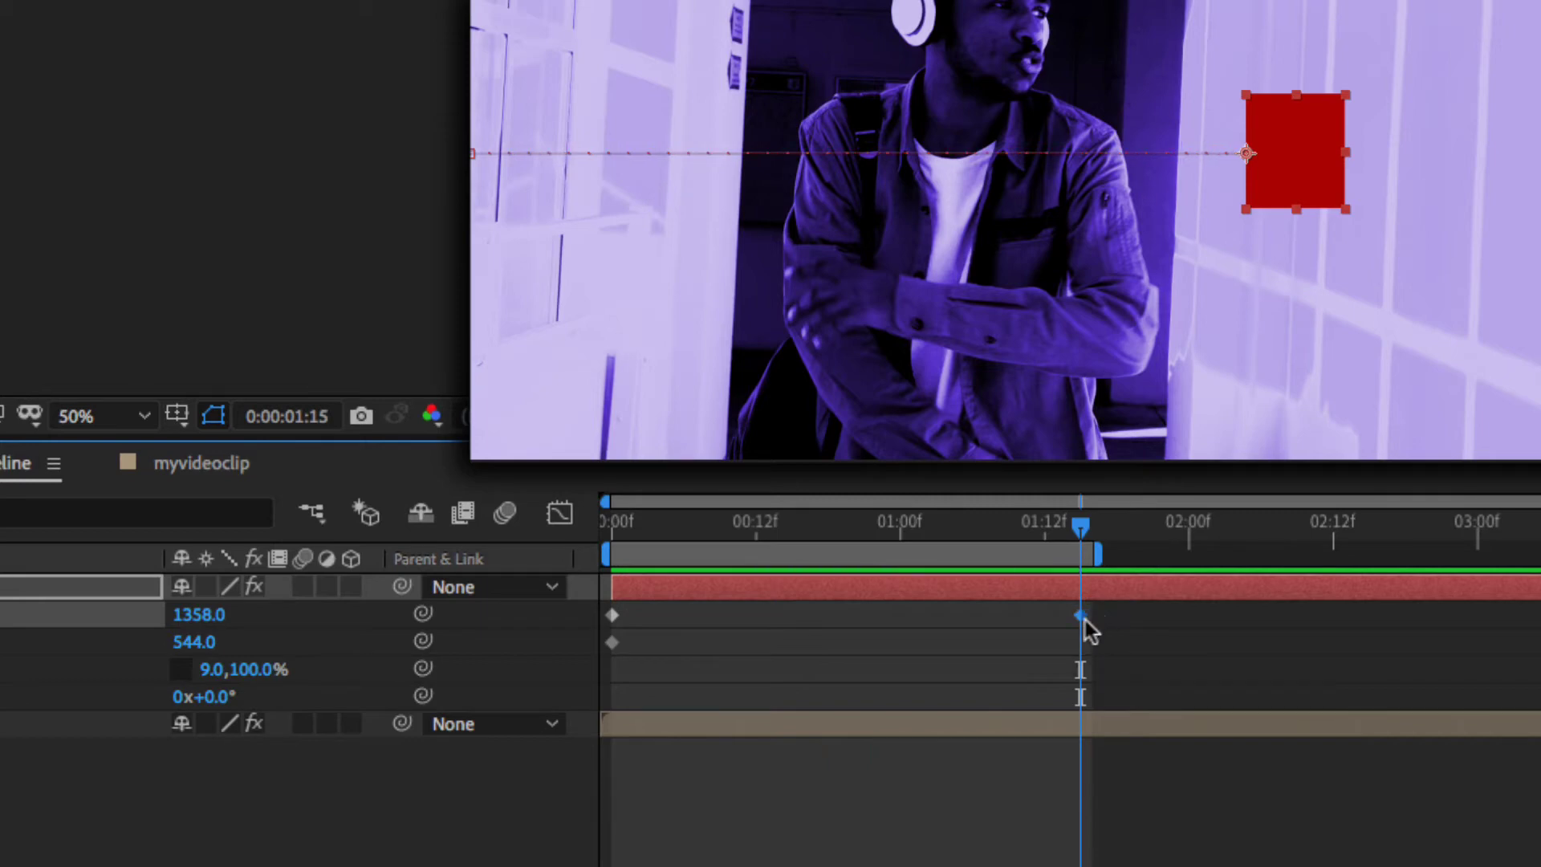
- Apply Keyframe Assistant > Easy Ease to the X Position keyframes and preview the eased slide
{"action": "right_click", "coordinate": [1081, 616]}
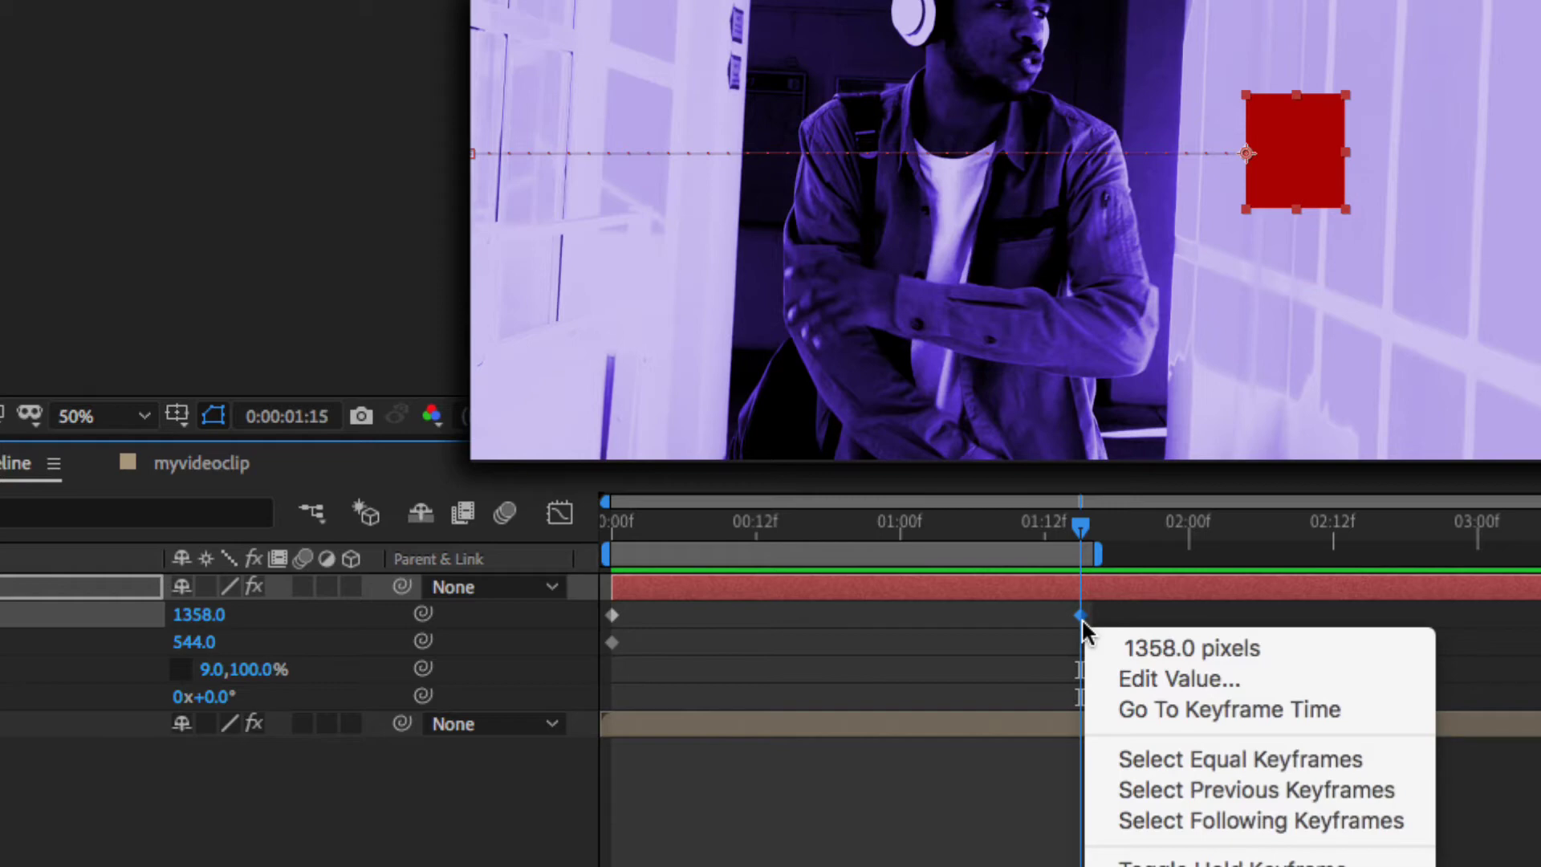
{"action": "mouse_move", "coordinate": [1217, 866]}
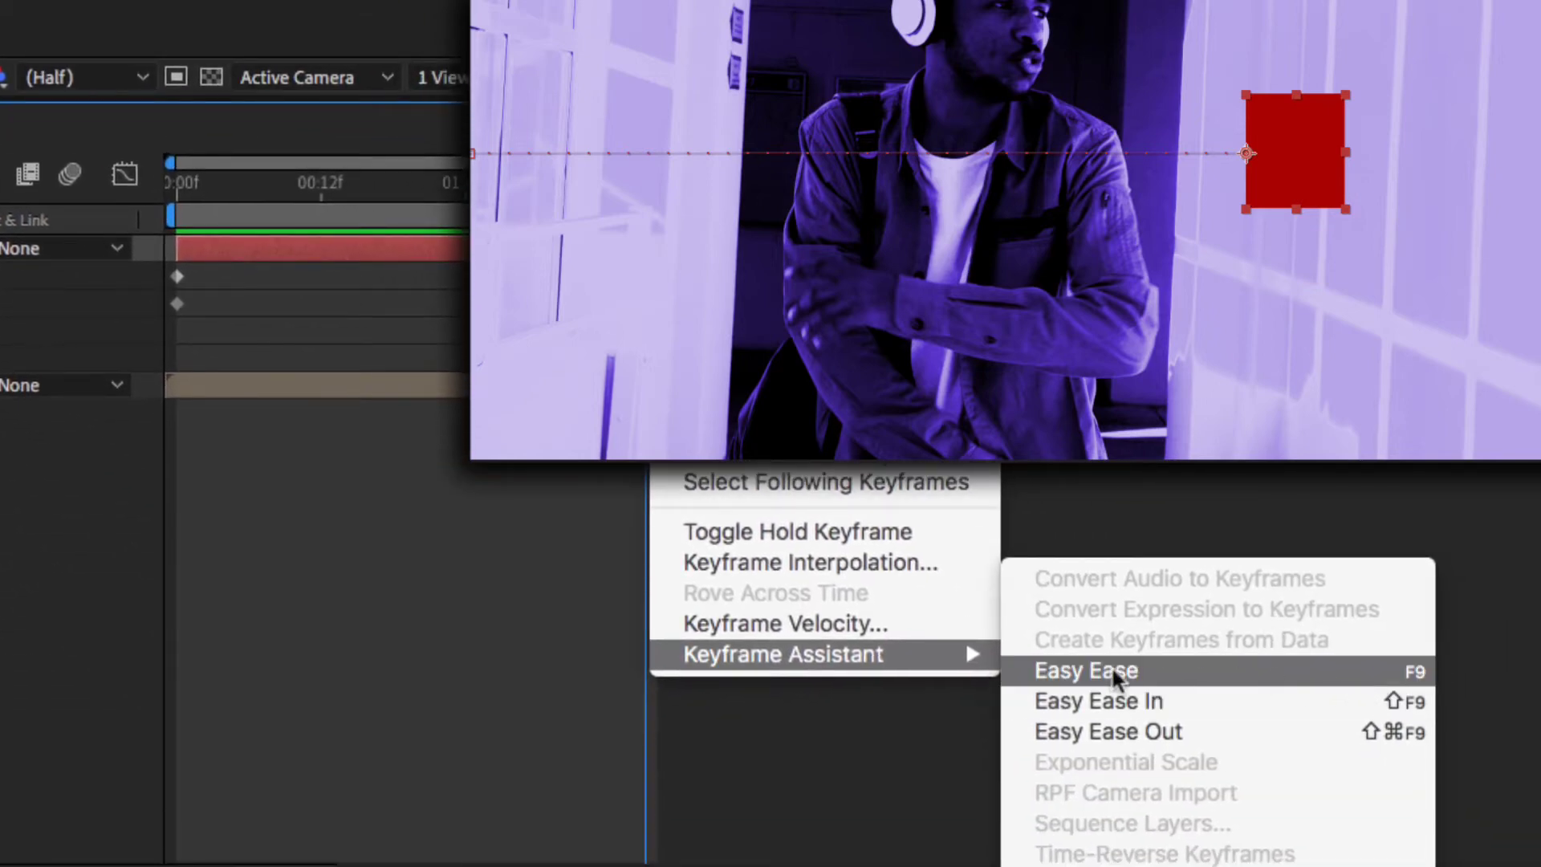
{"action": "left_click", "coordinate": [1069, 670]}
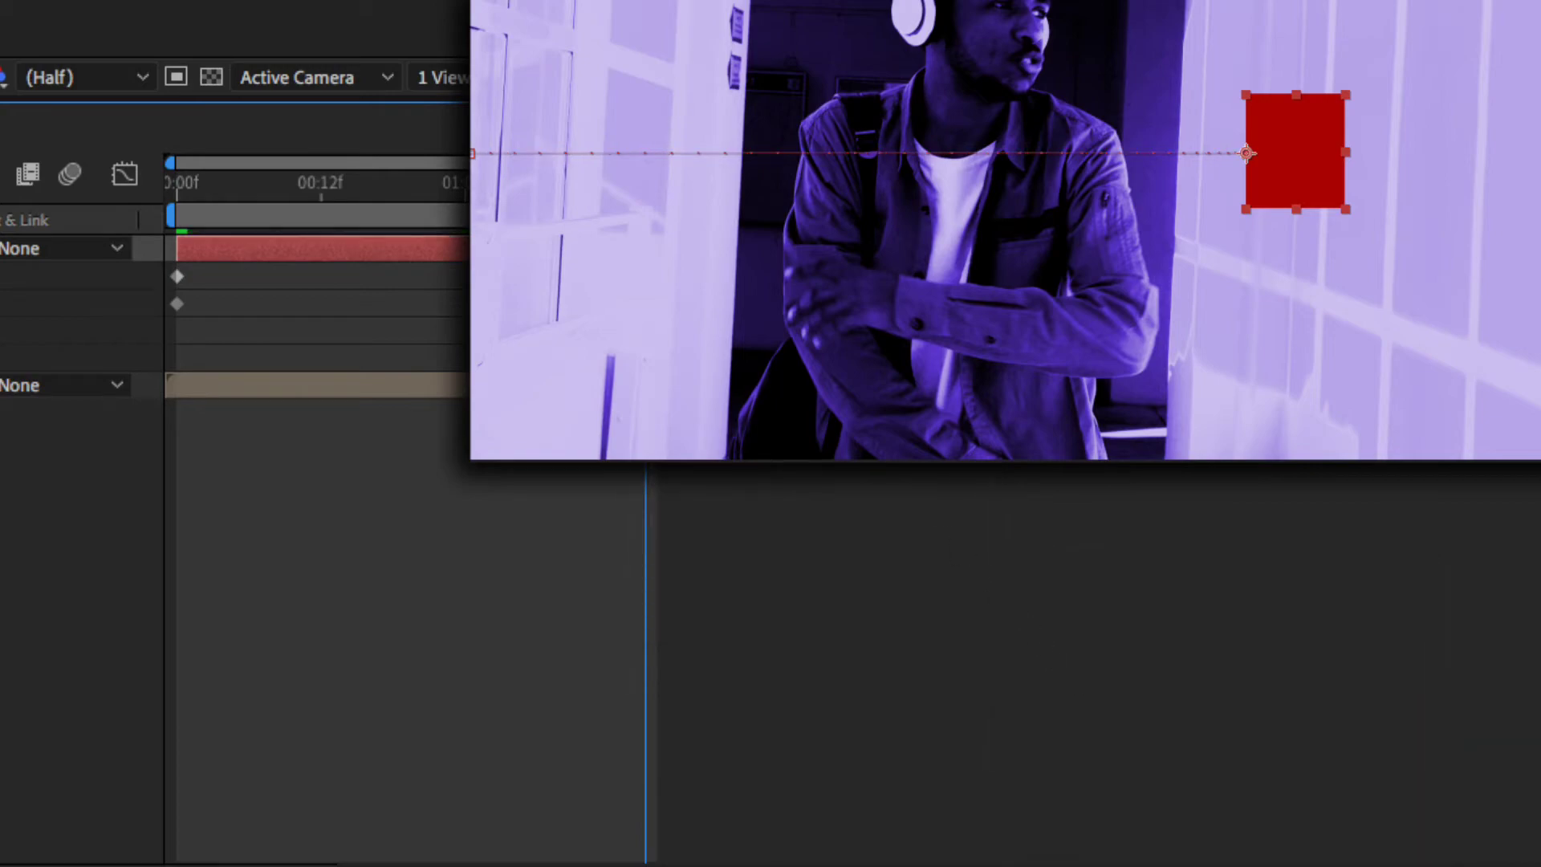
{"action": "key", "text": "Home"}
{"action": "key", "text": "space"}
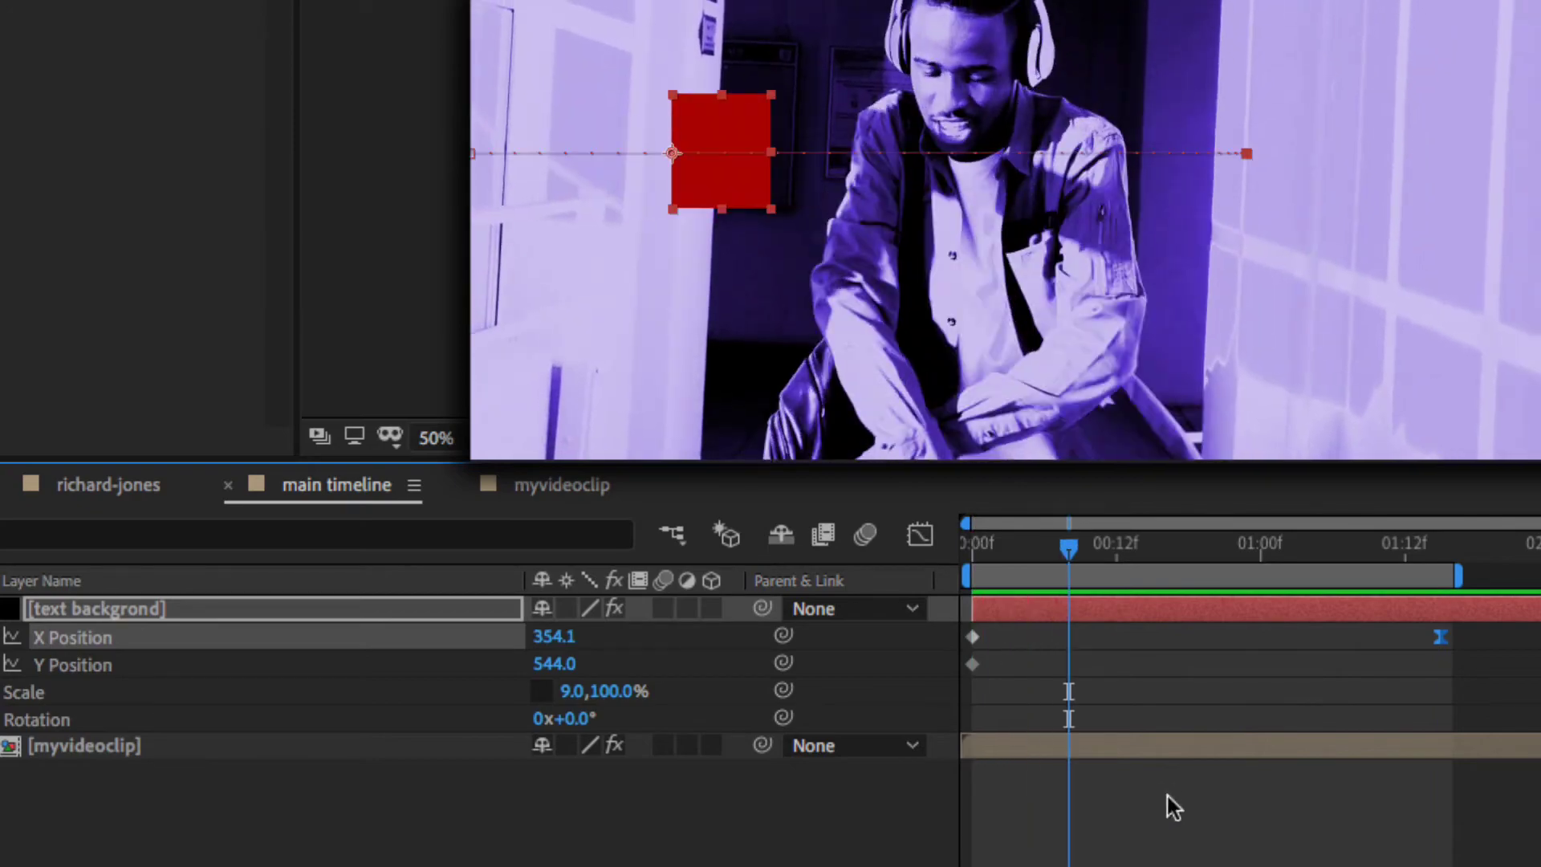
- Retime the end Position keyframe earlier, then later again, previewing each change
{"action": "left_click_drag", "start_coordinate": [1438, 640], "coordinate": [1177, 640]}
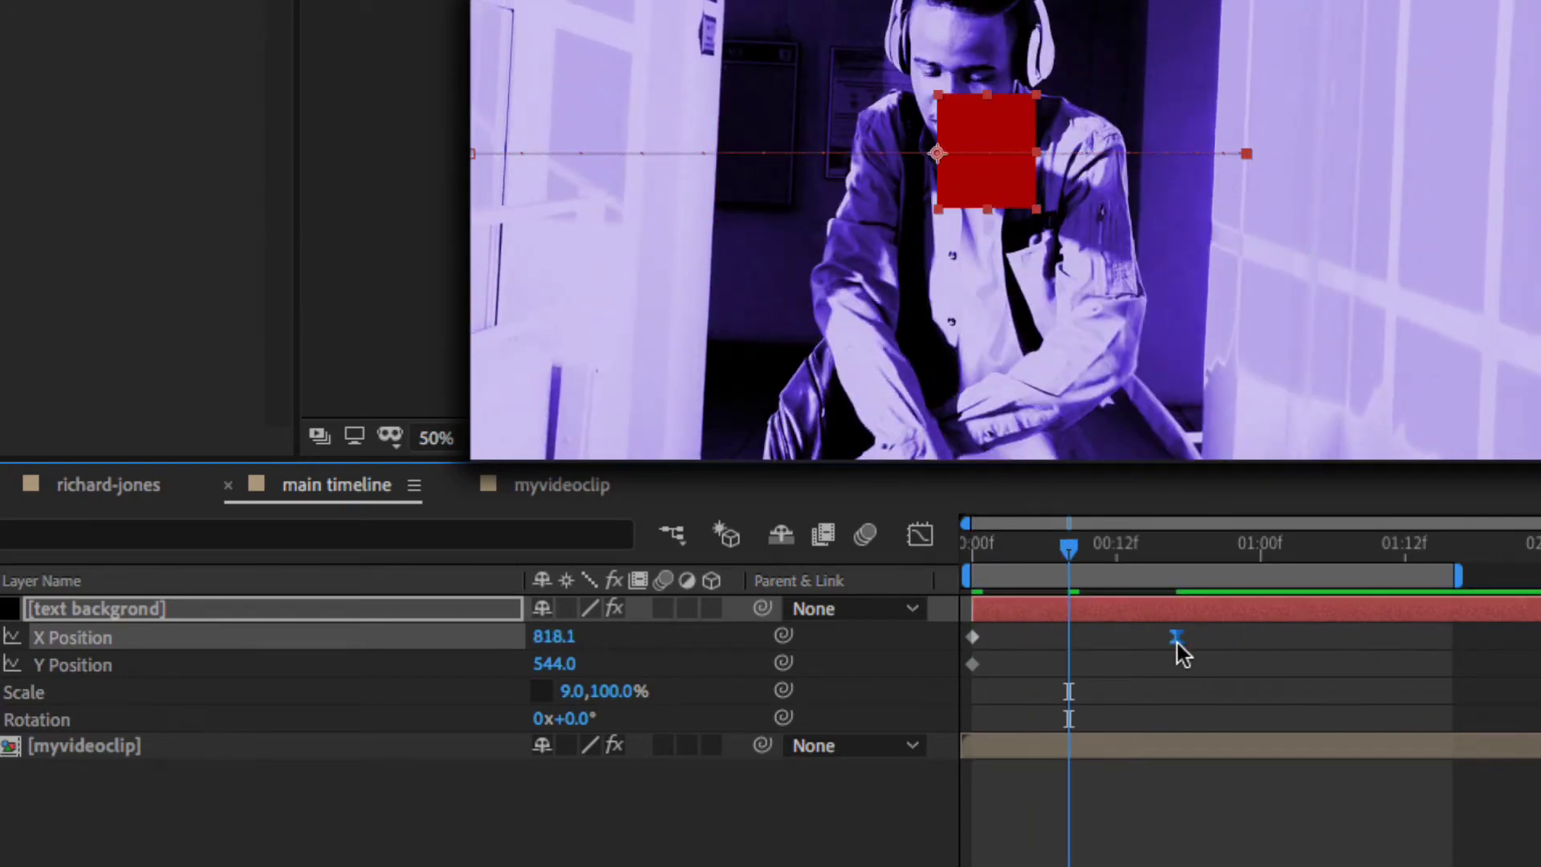
{"action": "left_click", "coordinate": [995, 547]}
{"action": "key", "text": "Home"}
{"action": "key", "text": "space"}
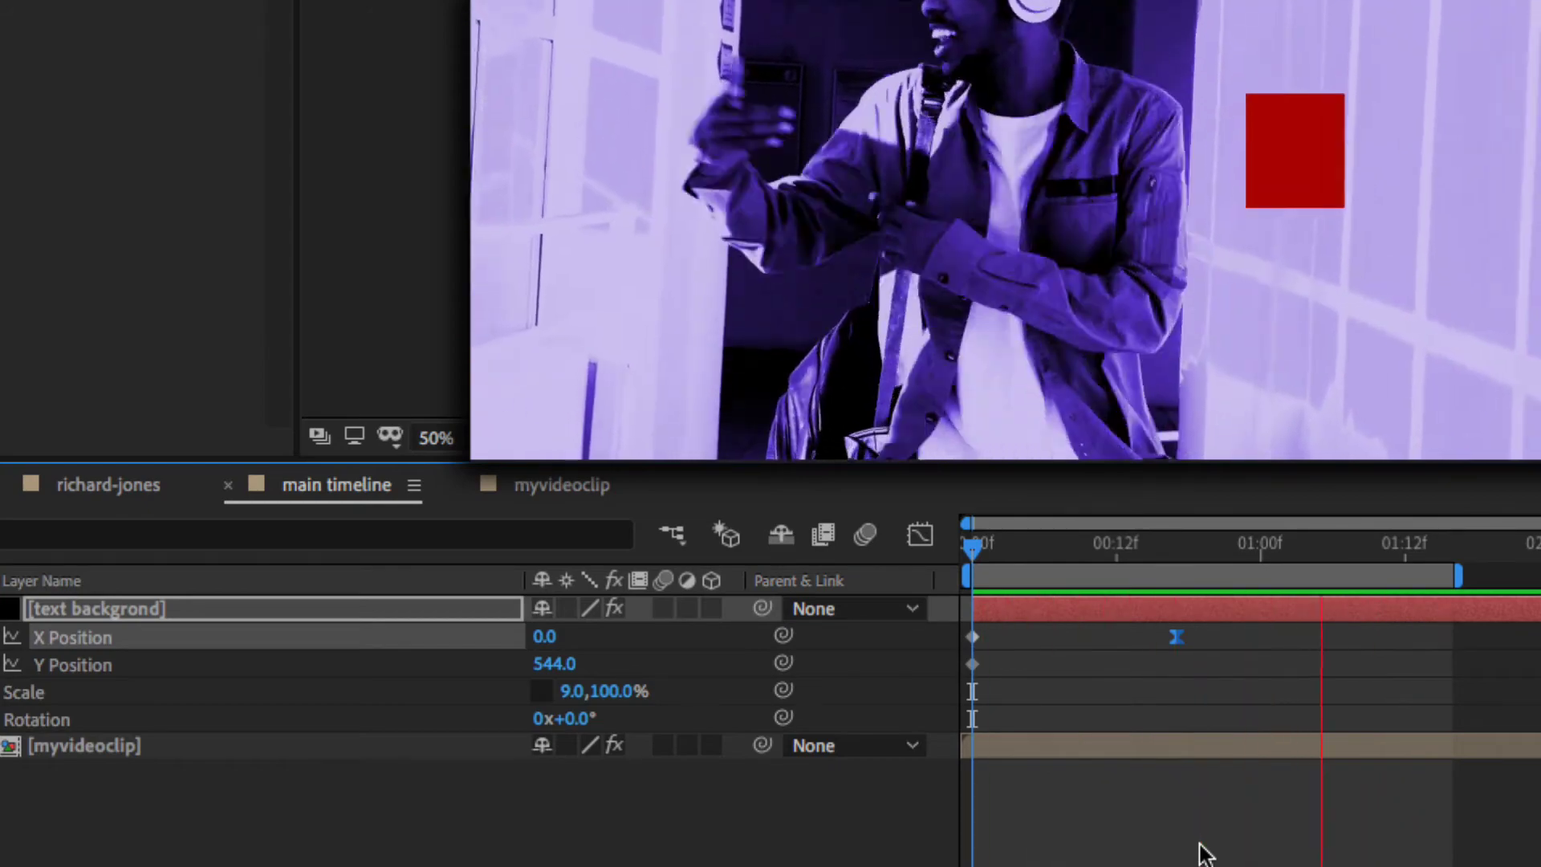
{"action": "key", "text": "space"}
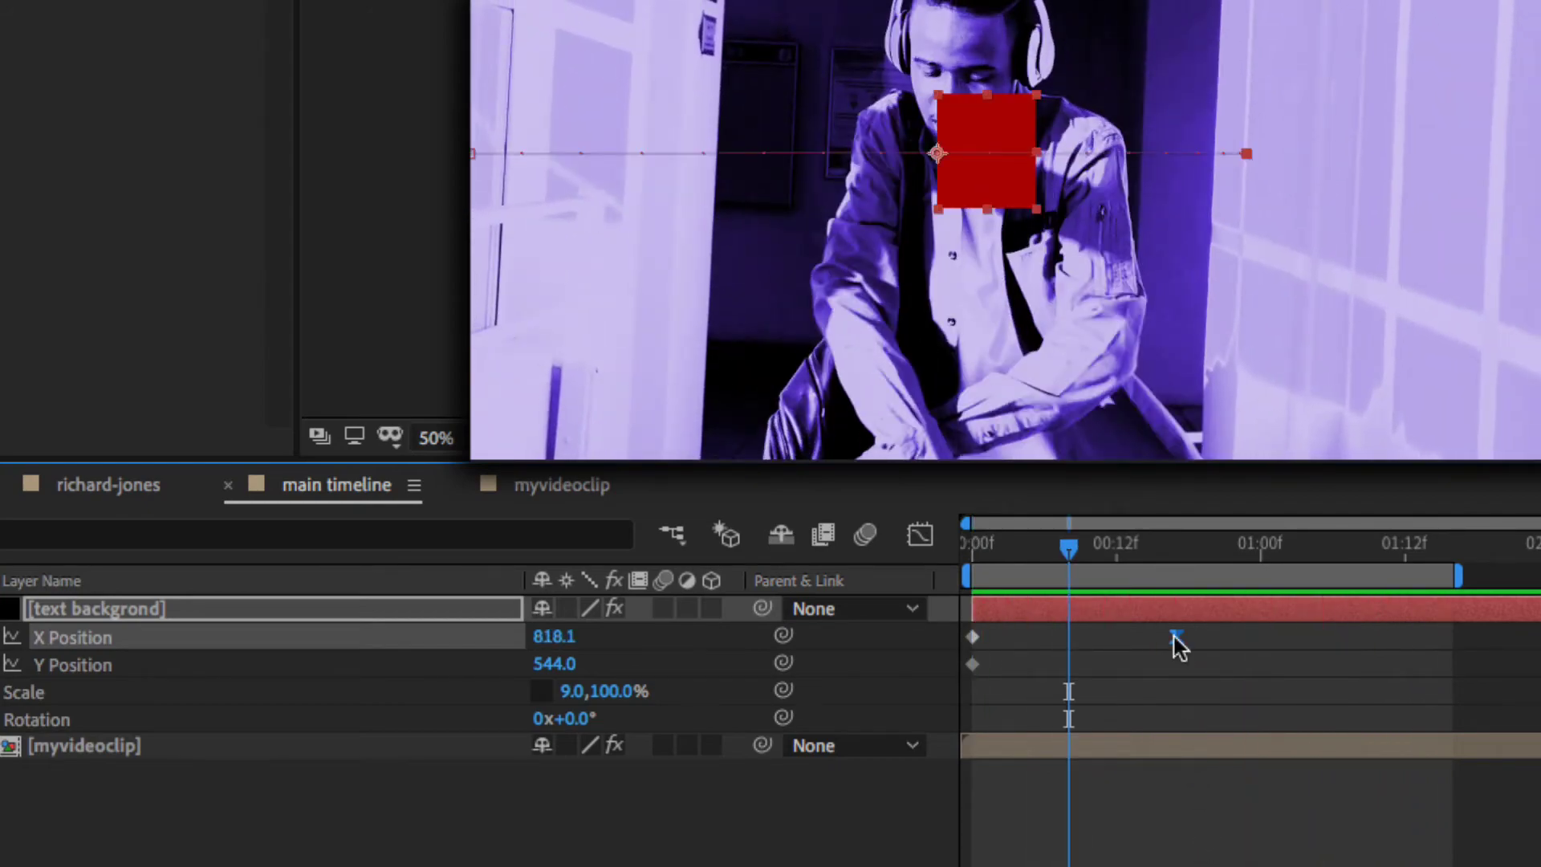
{"action": "left_click_drag", "start_coordinate": [1174, 635], "coordinate": [1441, 638]}
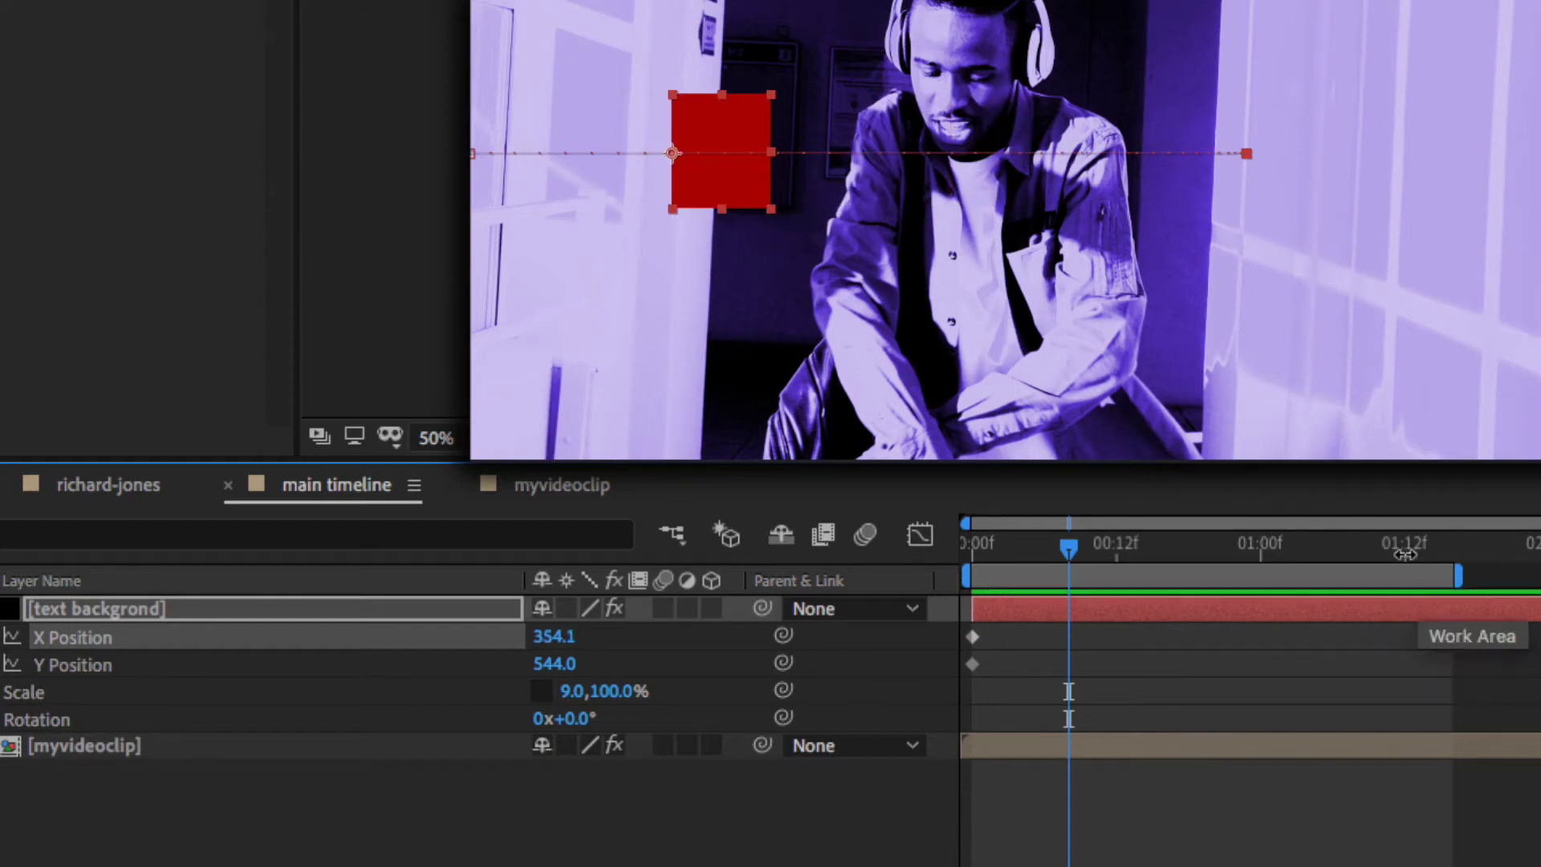
{"action": "key", "text": "Home"}
{"action": "key", "text": "space"}
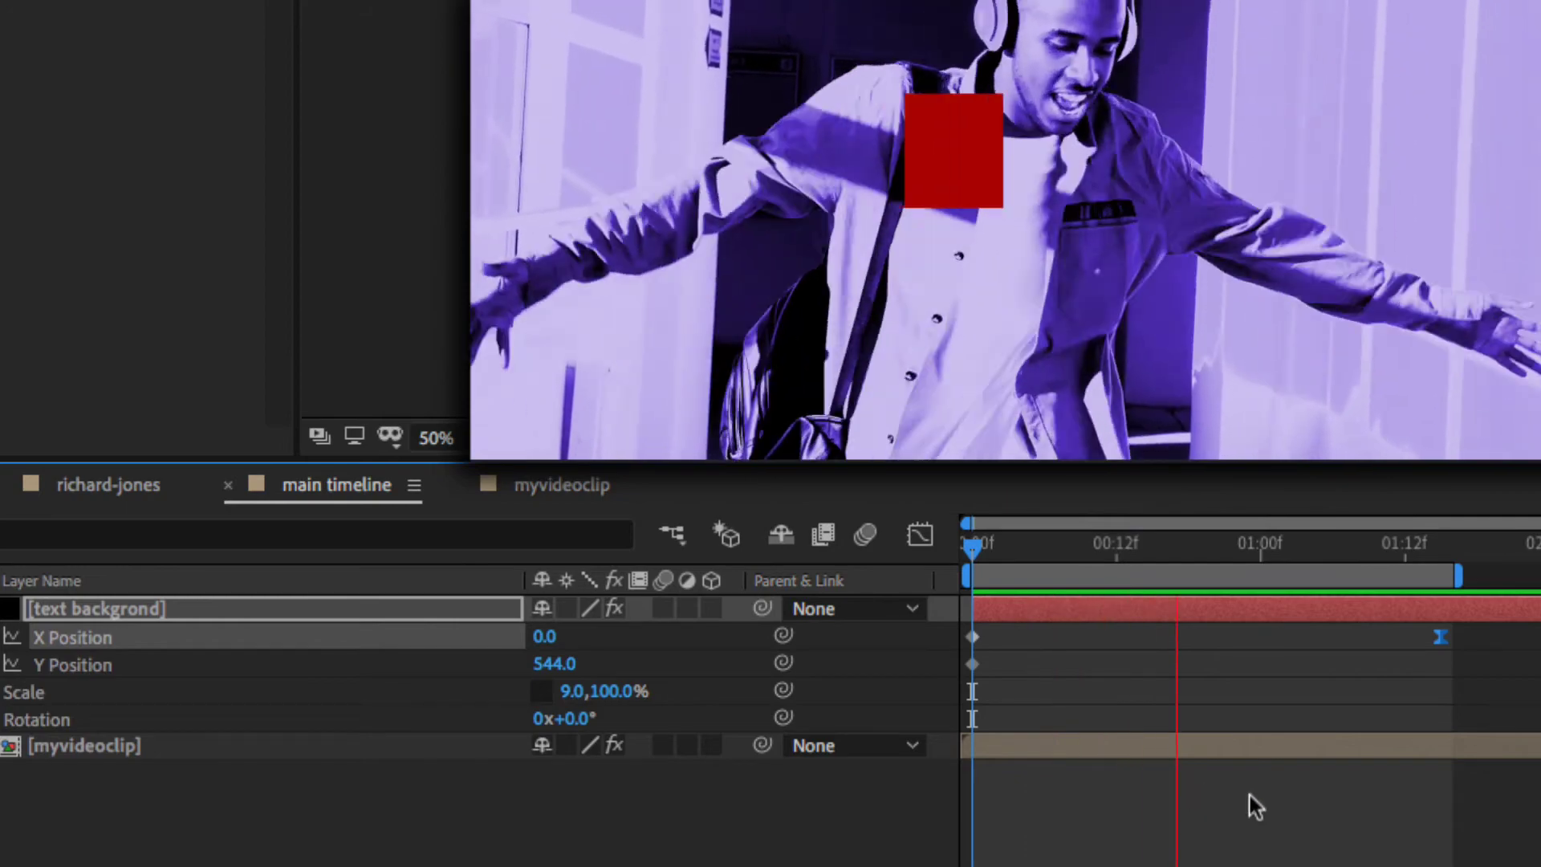
- Add a width Scale keyframe and set the width to 100% at about one second
{"action": "key", "text": "space"}
{"action": "key", "text": "alt+shift+s"}
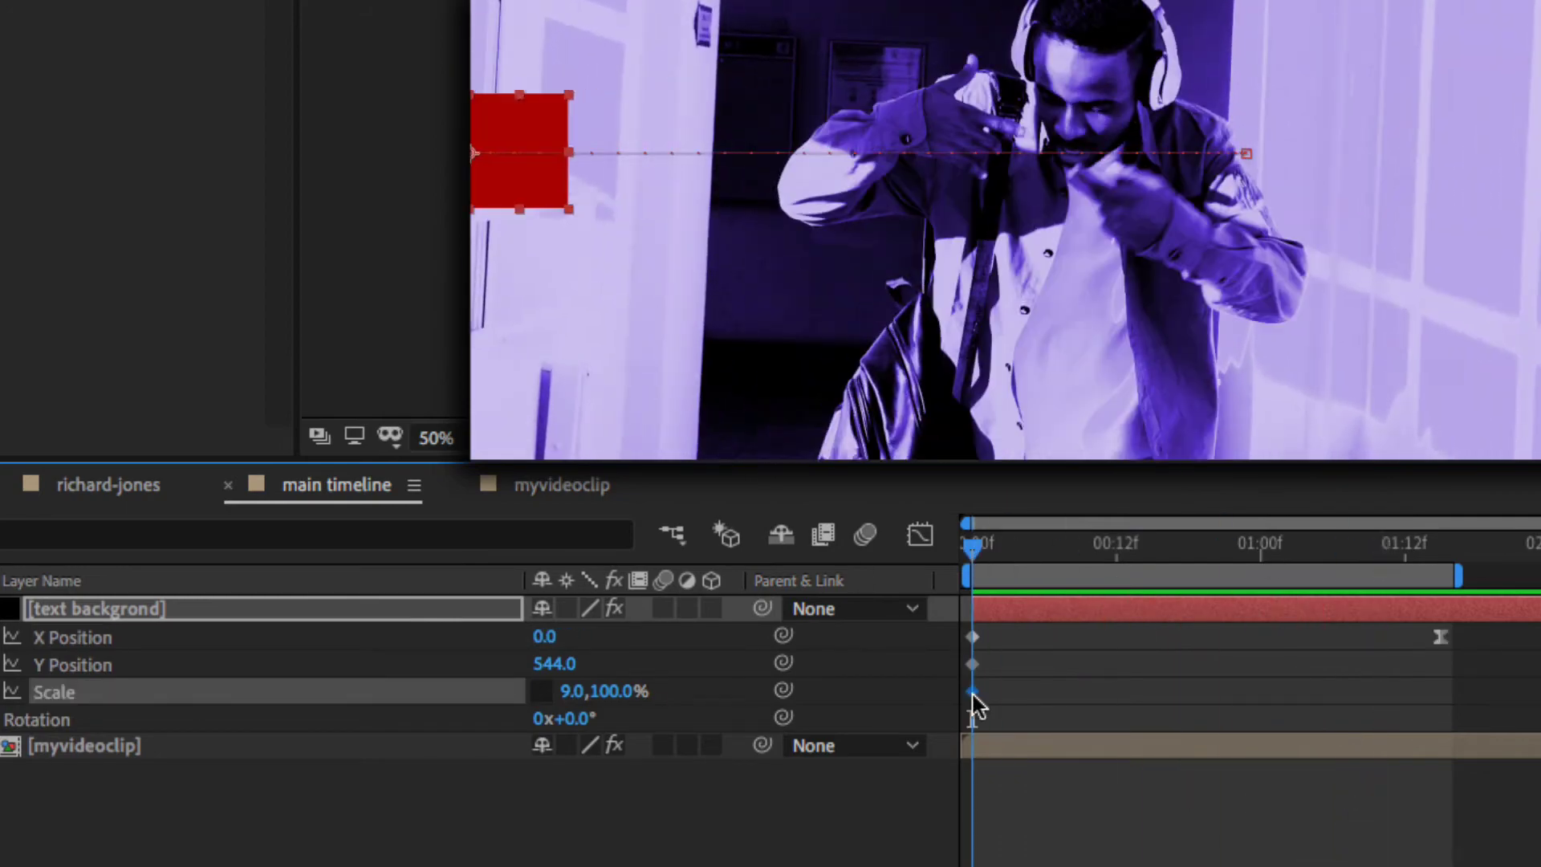
{"action": "left_click_drag", "start_coordinate": [972, 544], "coordinate": [1236, 554]}
{"action": "left_click", "coordinate": [571, 691]}
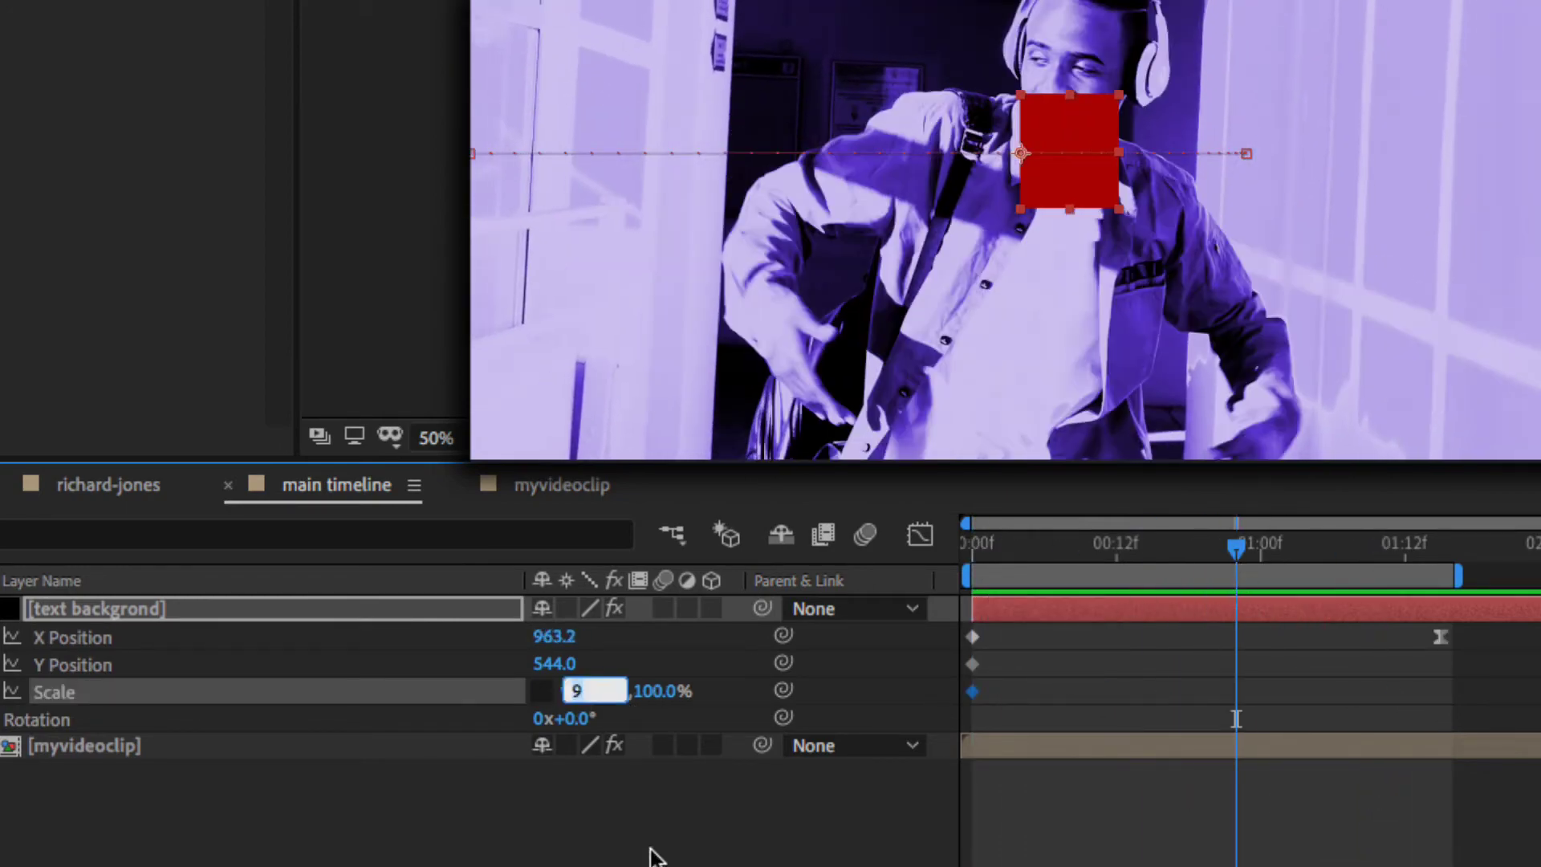
{"action": "type", "text": "00"}
{"action": "key", "text": "Return"}
{"action": "key", "text": "space"}
- Set the bar's starting width to 0% and preview it growing
{"action": "left_click", "coordinate": [571, 691]}
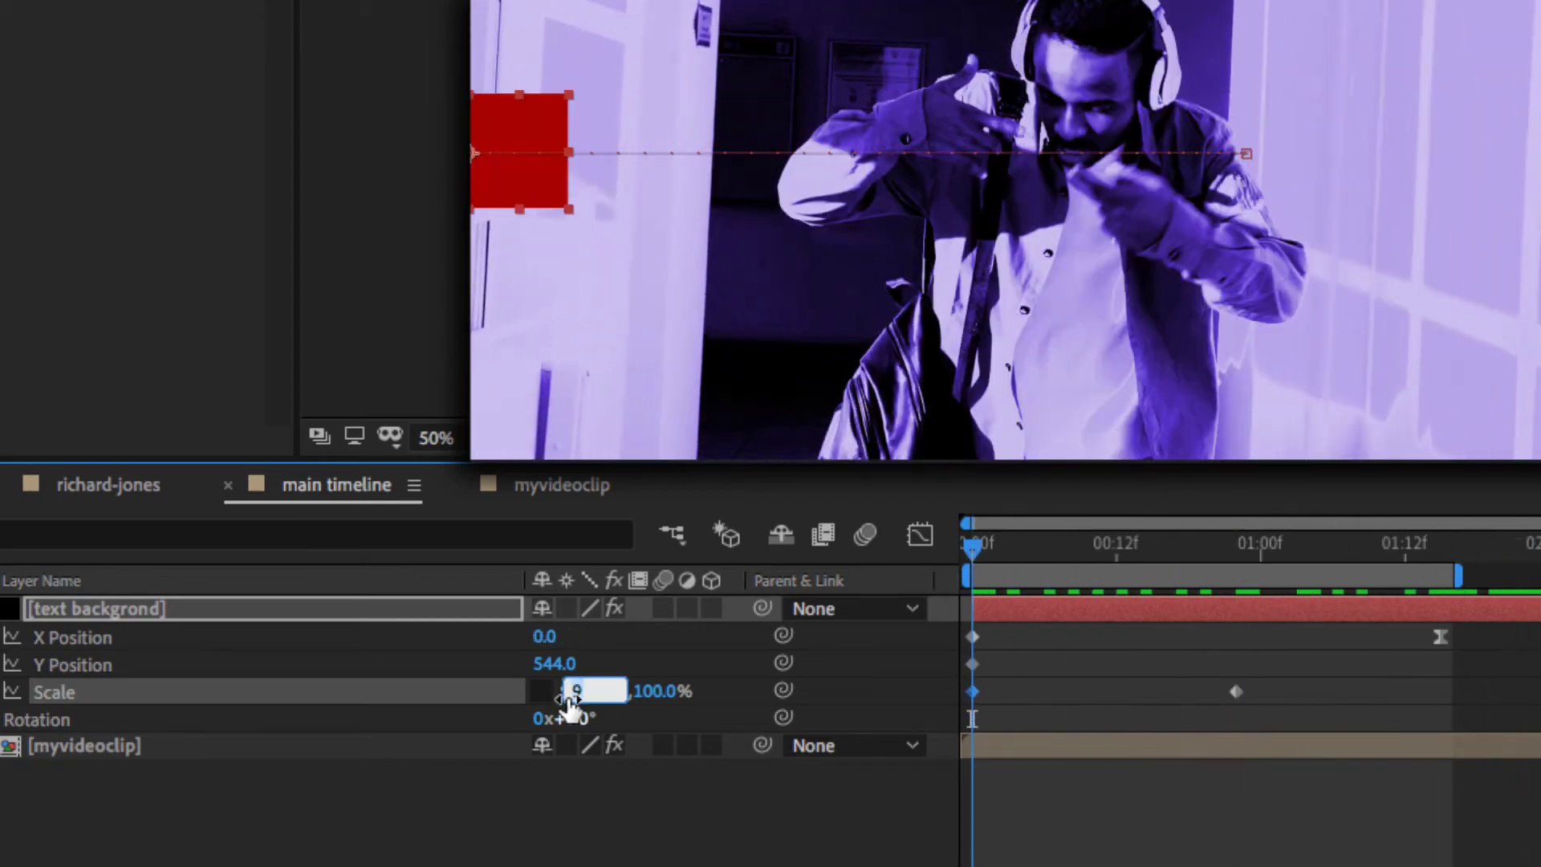
{"action": "type", "text": "0"}
{"action": "key", "text": "Return"}
{"action": "key", "text": "space"}
{"action": "left_click", "coordinate": [1098, 548]}
{"action": "key", "text": "space"}
{"action": "left_click_drag", "start_coordinate": [1097, 552], "coordinate": [1284, 577]}
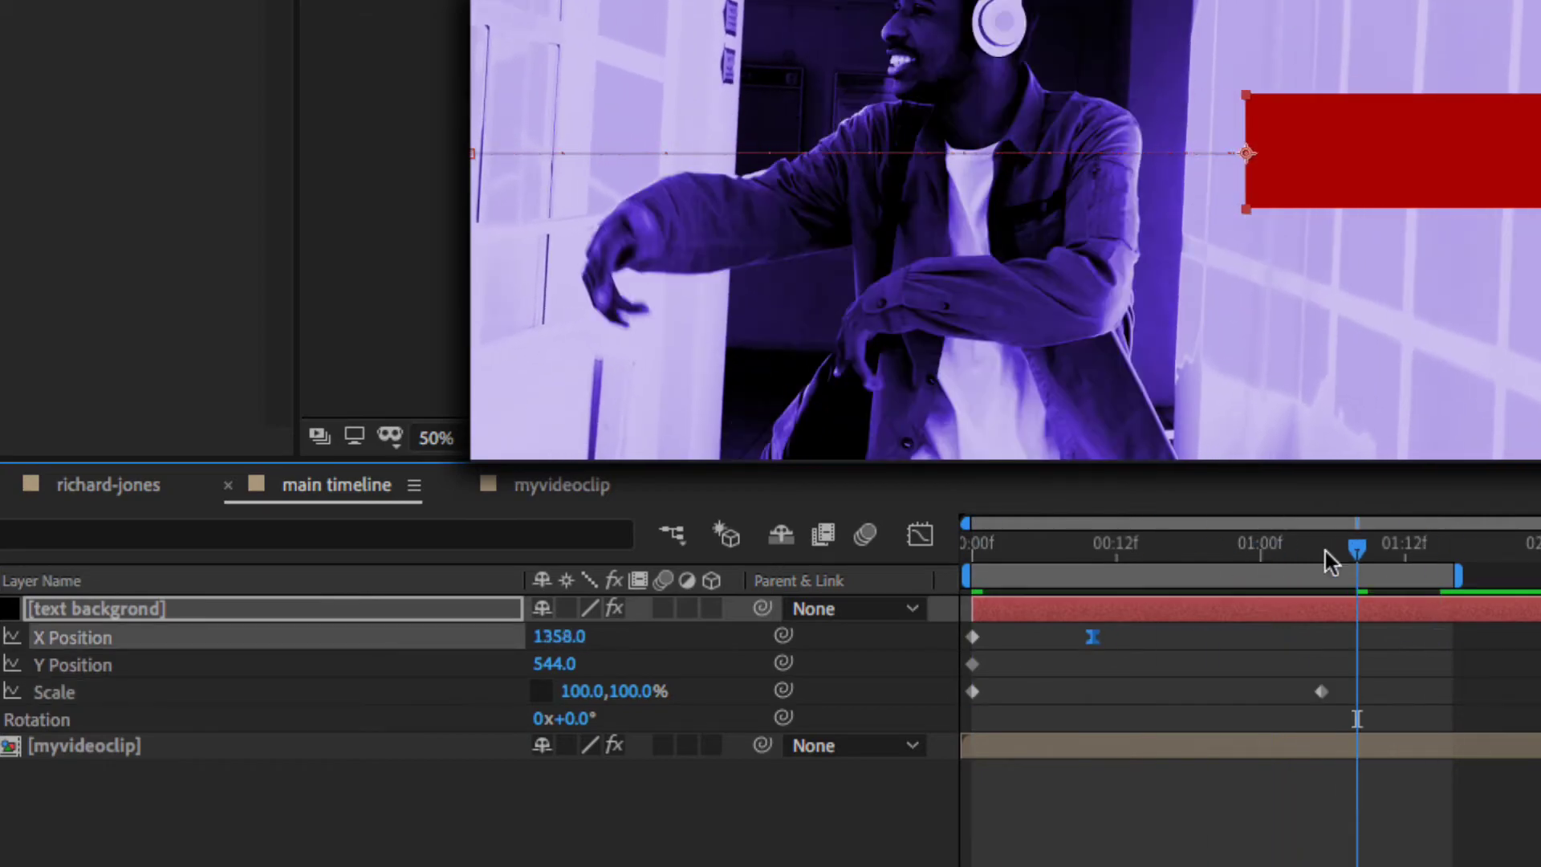
- Move the end Position keyframe to about 0:11f at X 1038 and the last Scale keyframe to the layer's end
{"action": "left_click_drag", "start_coordinate": [1325, 552], "coordinate": [974, 565]}
{"action": "left_click_drag", "start_coordinate": [1321, 691], "coordinate": [1453, 691]}
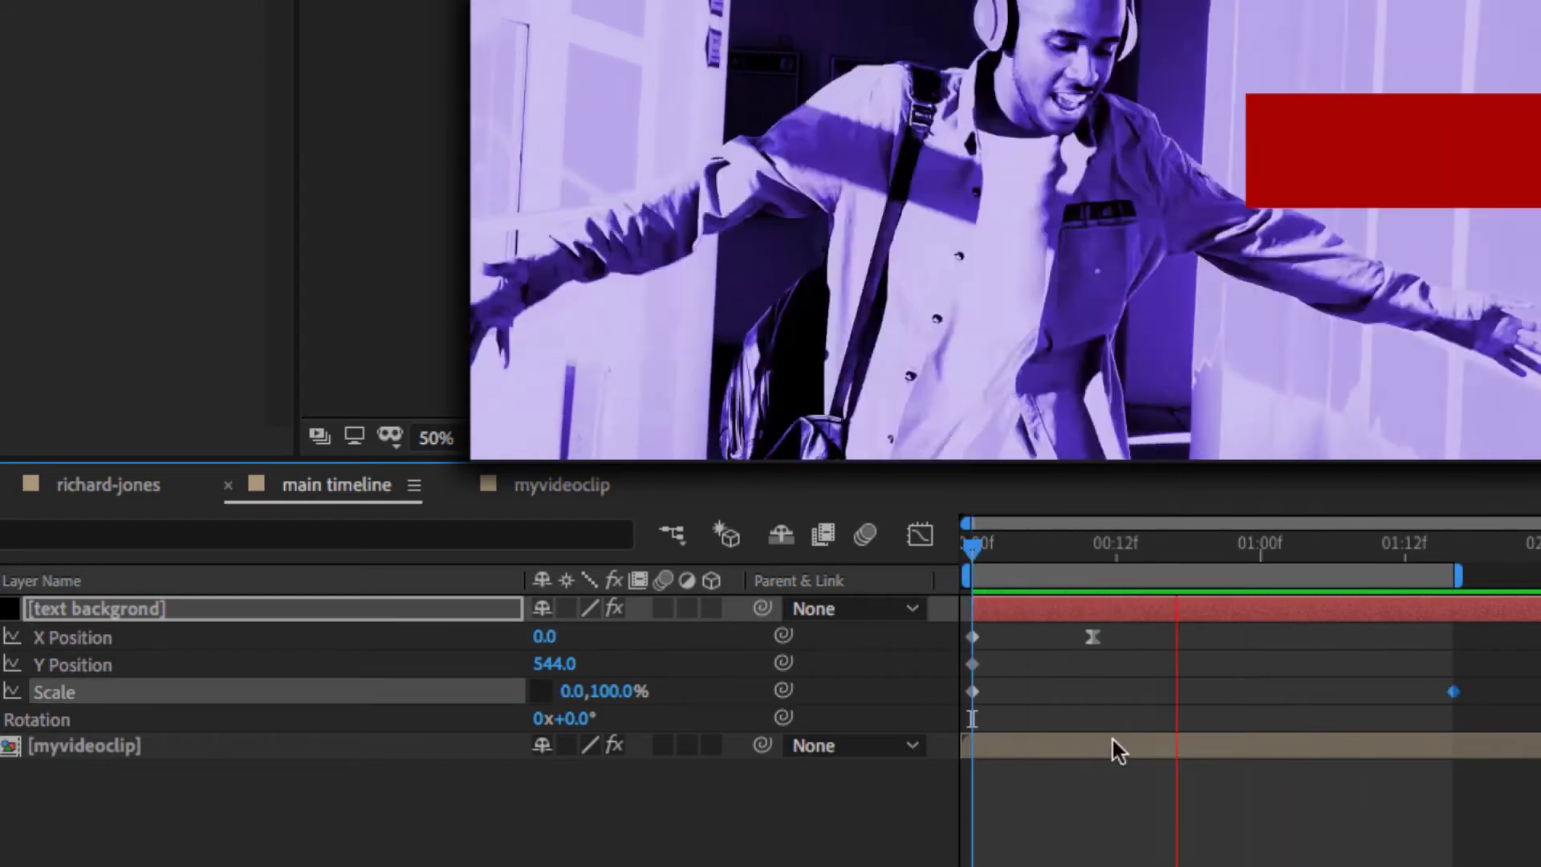
{"action": "left_click", "coordinate": [1096, 564]}
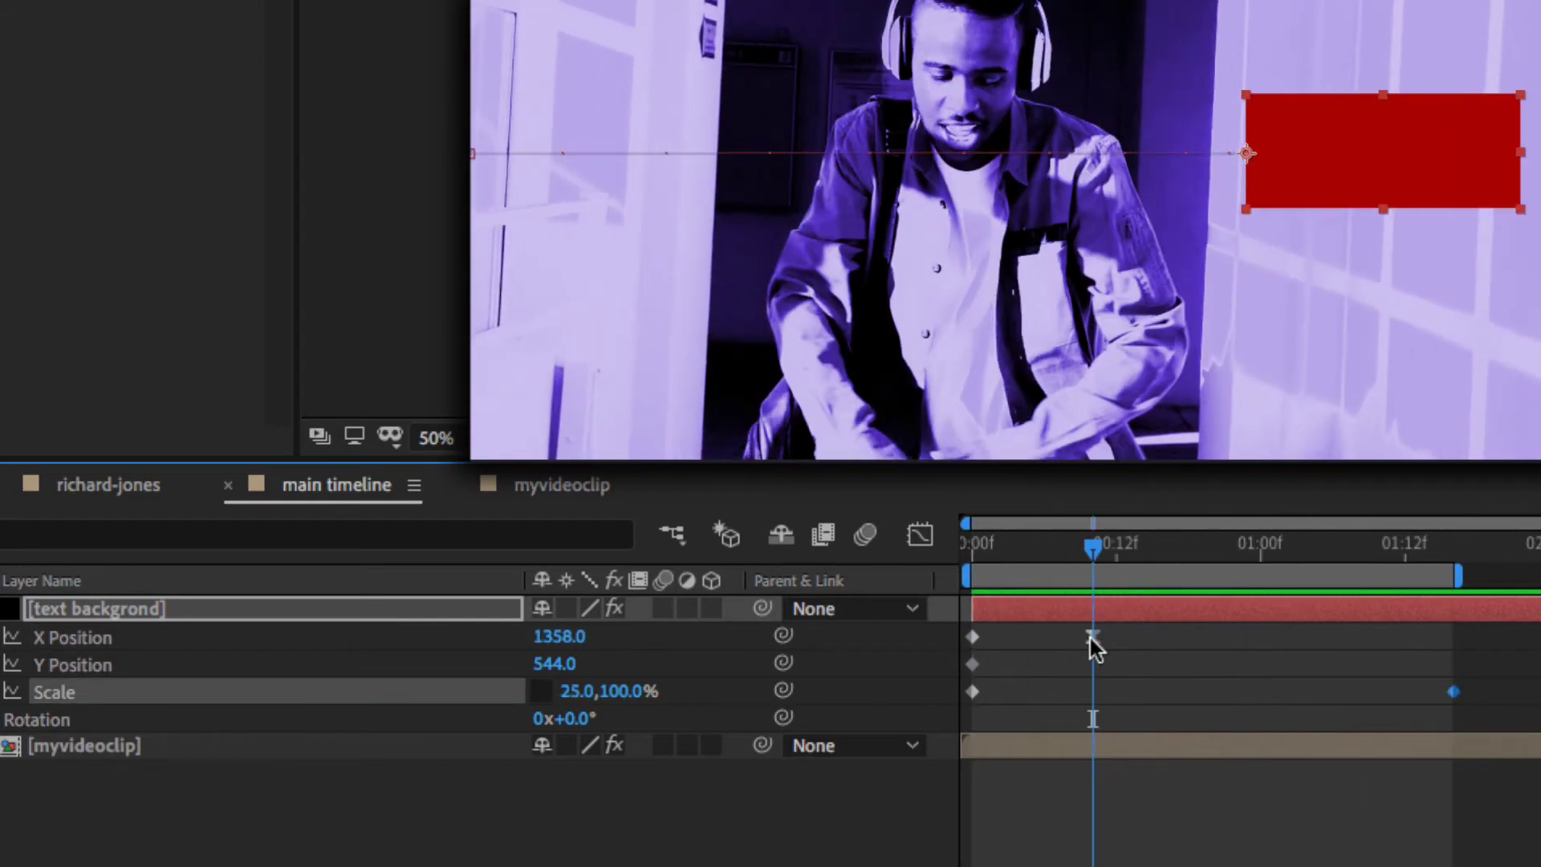
{"action": "left_click", "coordinate": [1091, 637]}
{"action": "left_click_drag", "start_coordinate": [588, 642], "coordinate": [41, 642]}
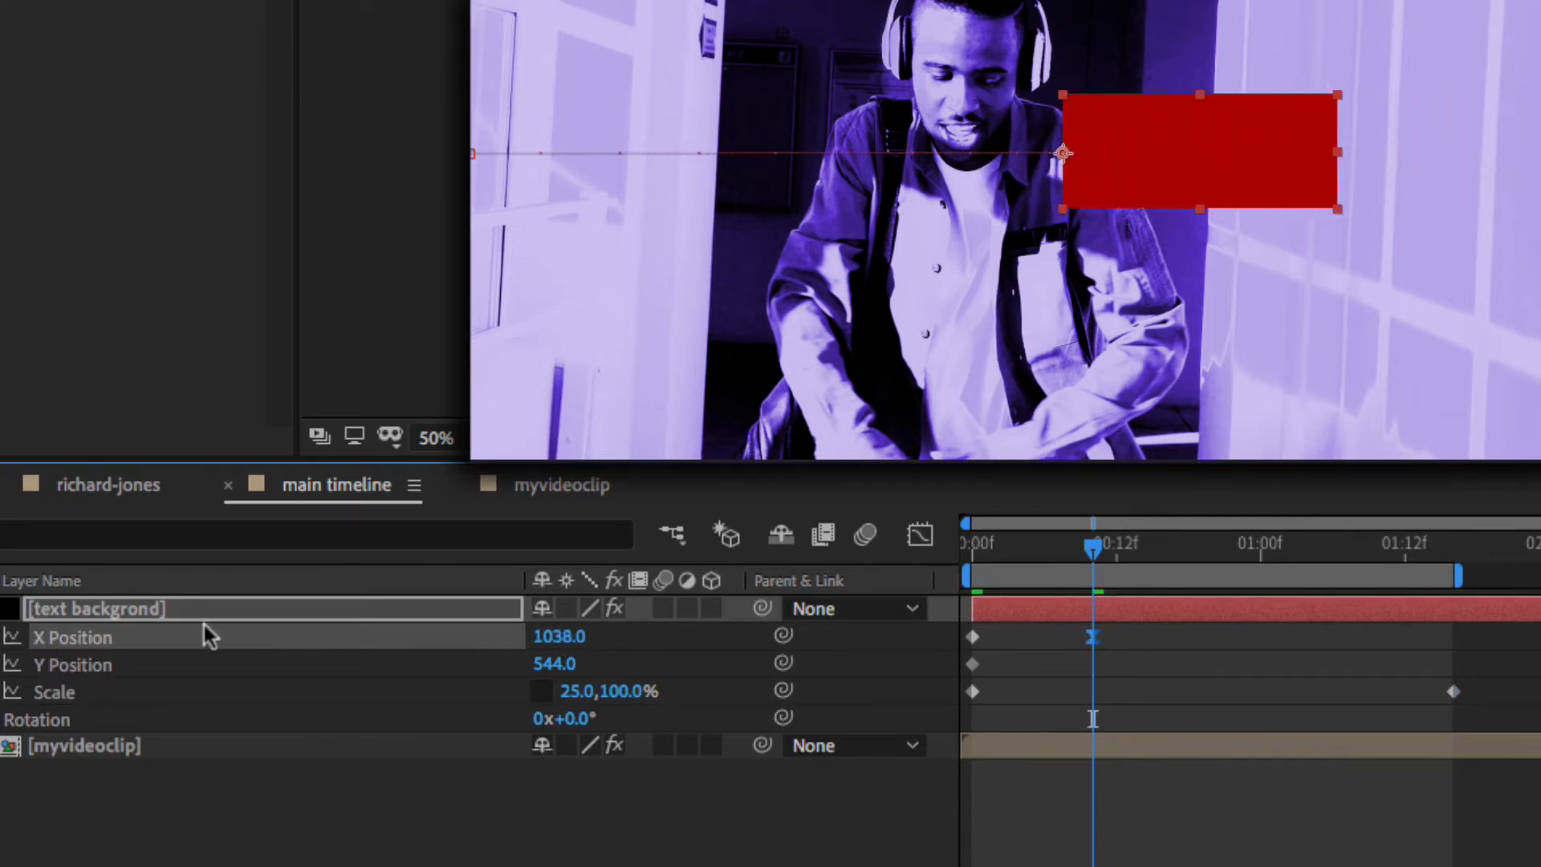
{"action": "left_click_drag", "start_coordinate": [1062, 552], "coordinate": [974, 568]}
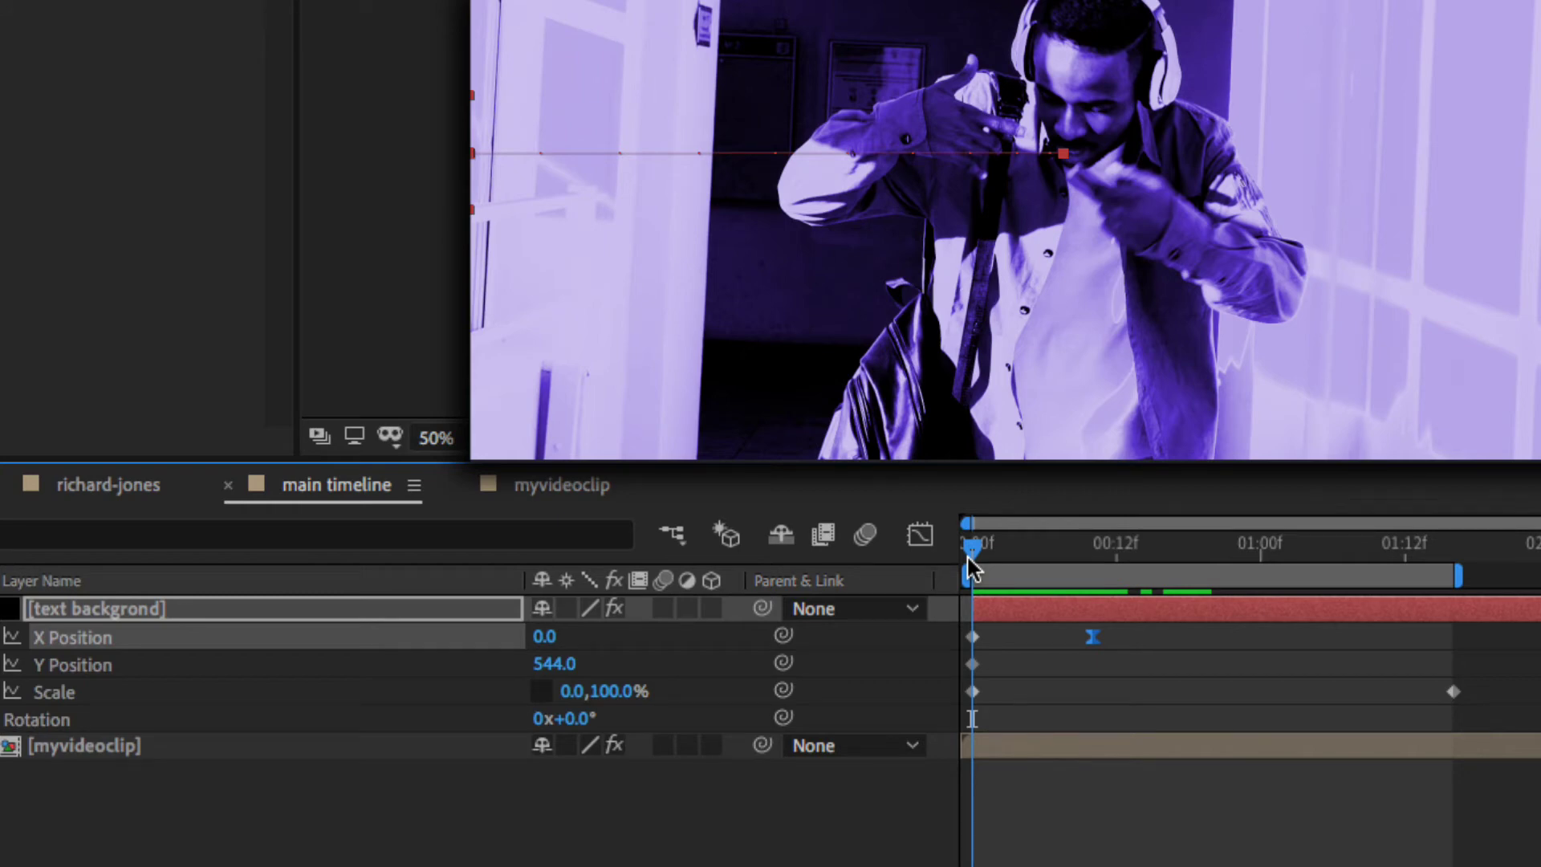
{"action": "key", "text": "space"}
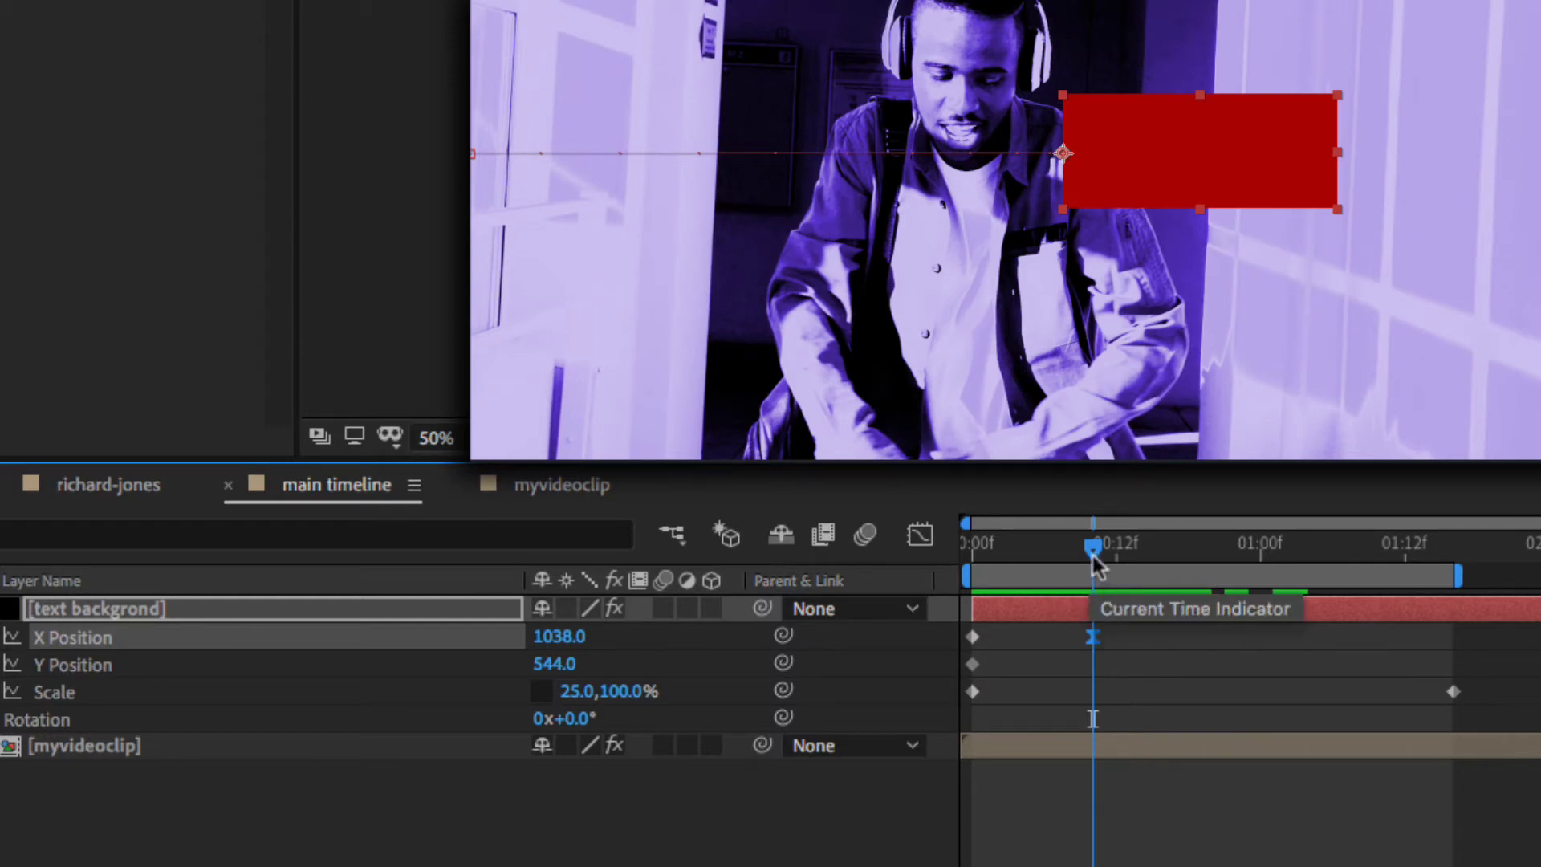
{"action": "left_click_drag", "start_coordinate": [1091, 550], "coordinate": [1030, 548]}
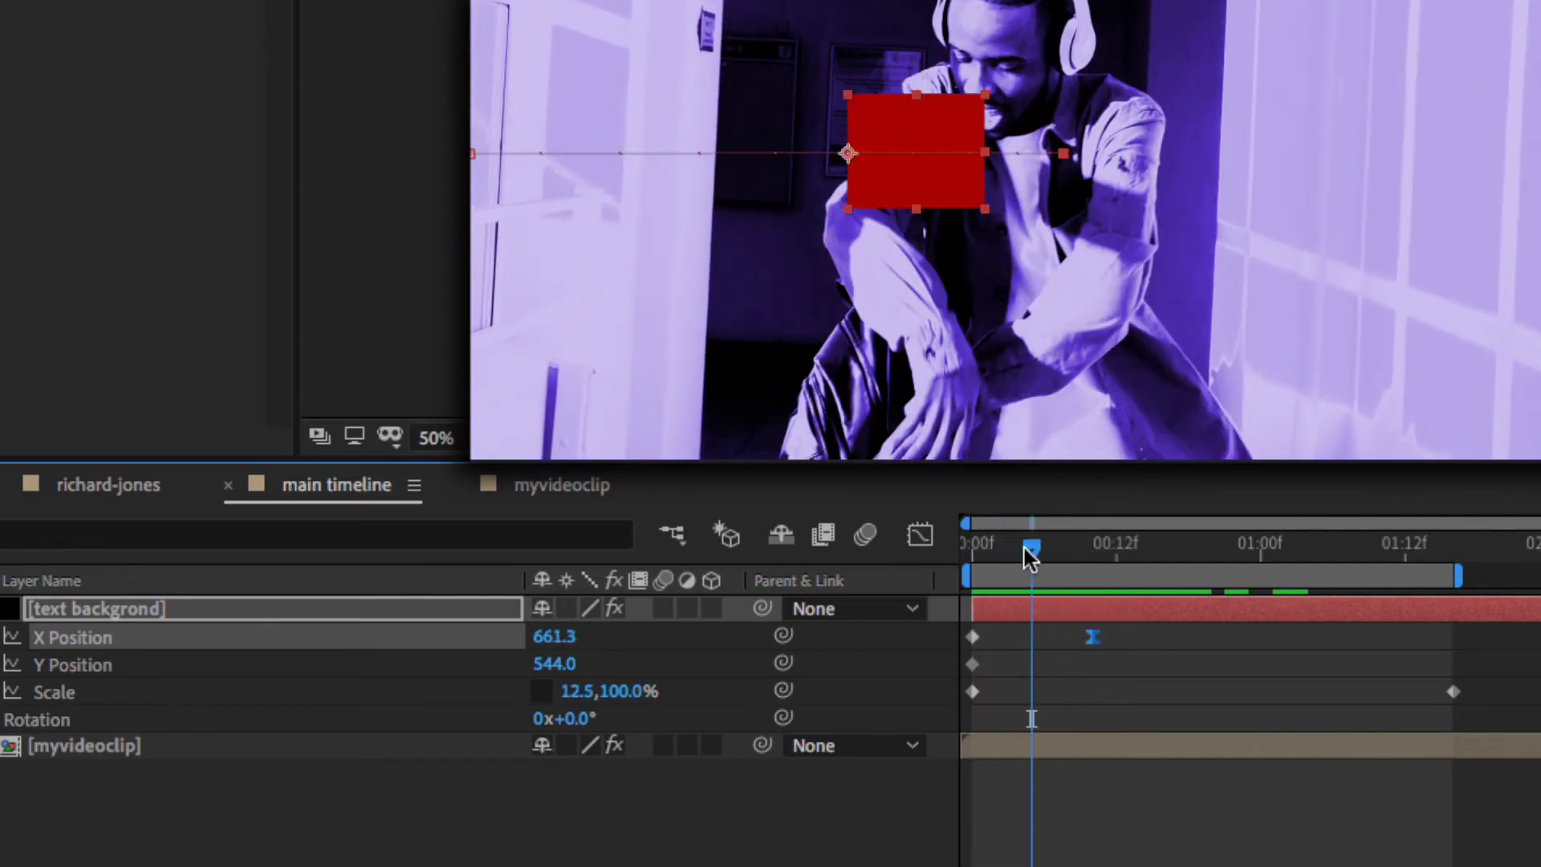
- Turn on motion blur for the red bar layer and review the motion
{"action": "left_click", "coordinate": [662, 608]}
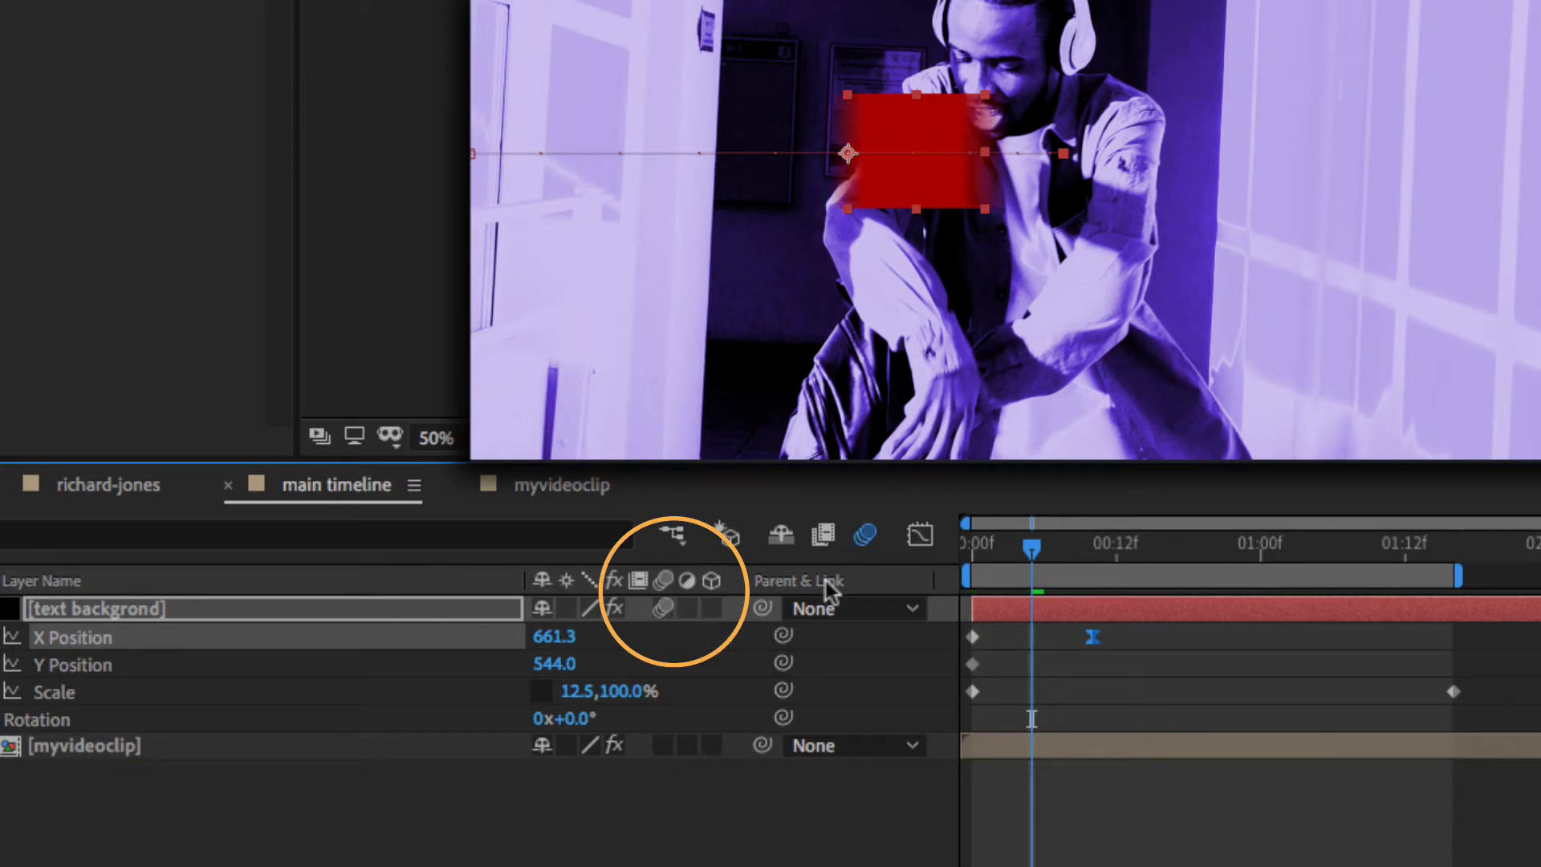
{"action": "left_click_drag", "start_coordinate": [1036, 545], "coordinate": [1073, 548]}
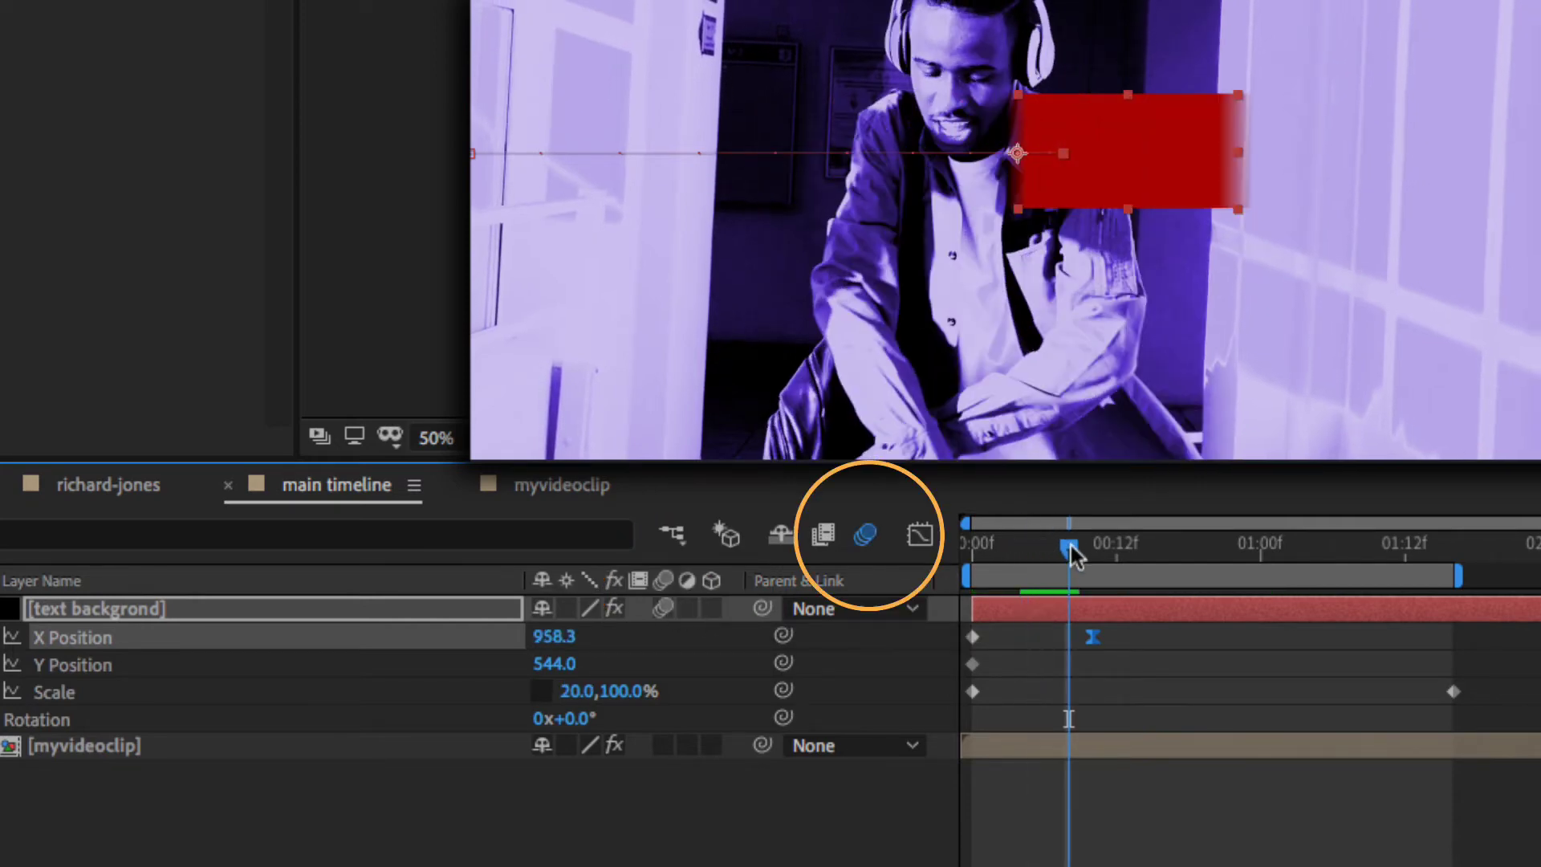
{"action": "key", "text": "Home"}
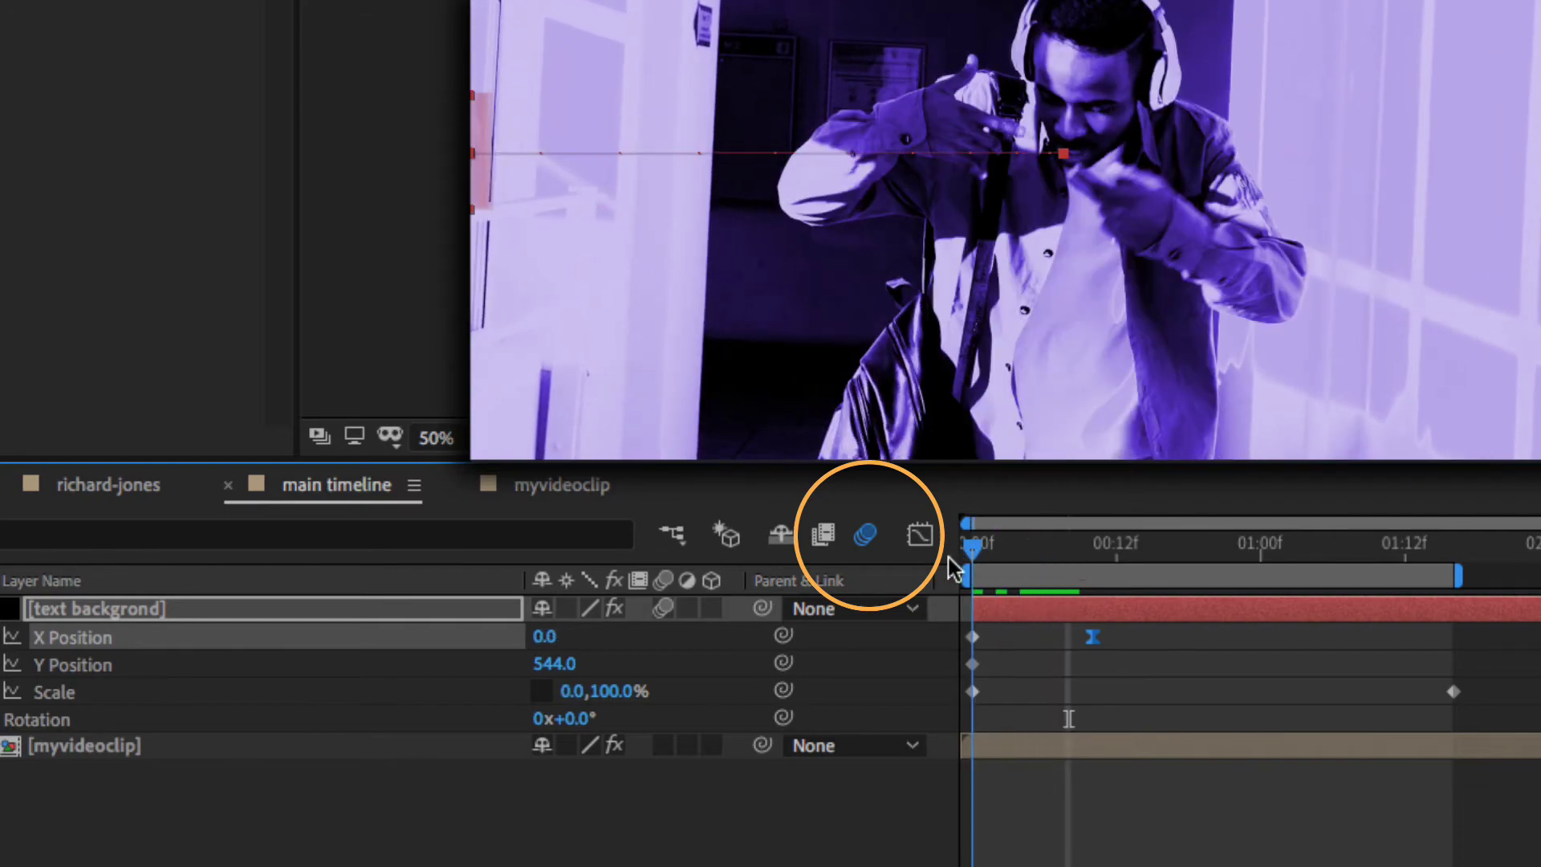
{"action": "left_click_drag", "start_coordinate": [972, 718], "coordinate": [1297, 718]}
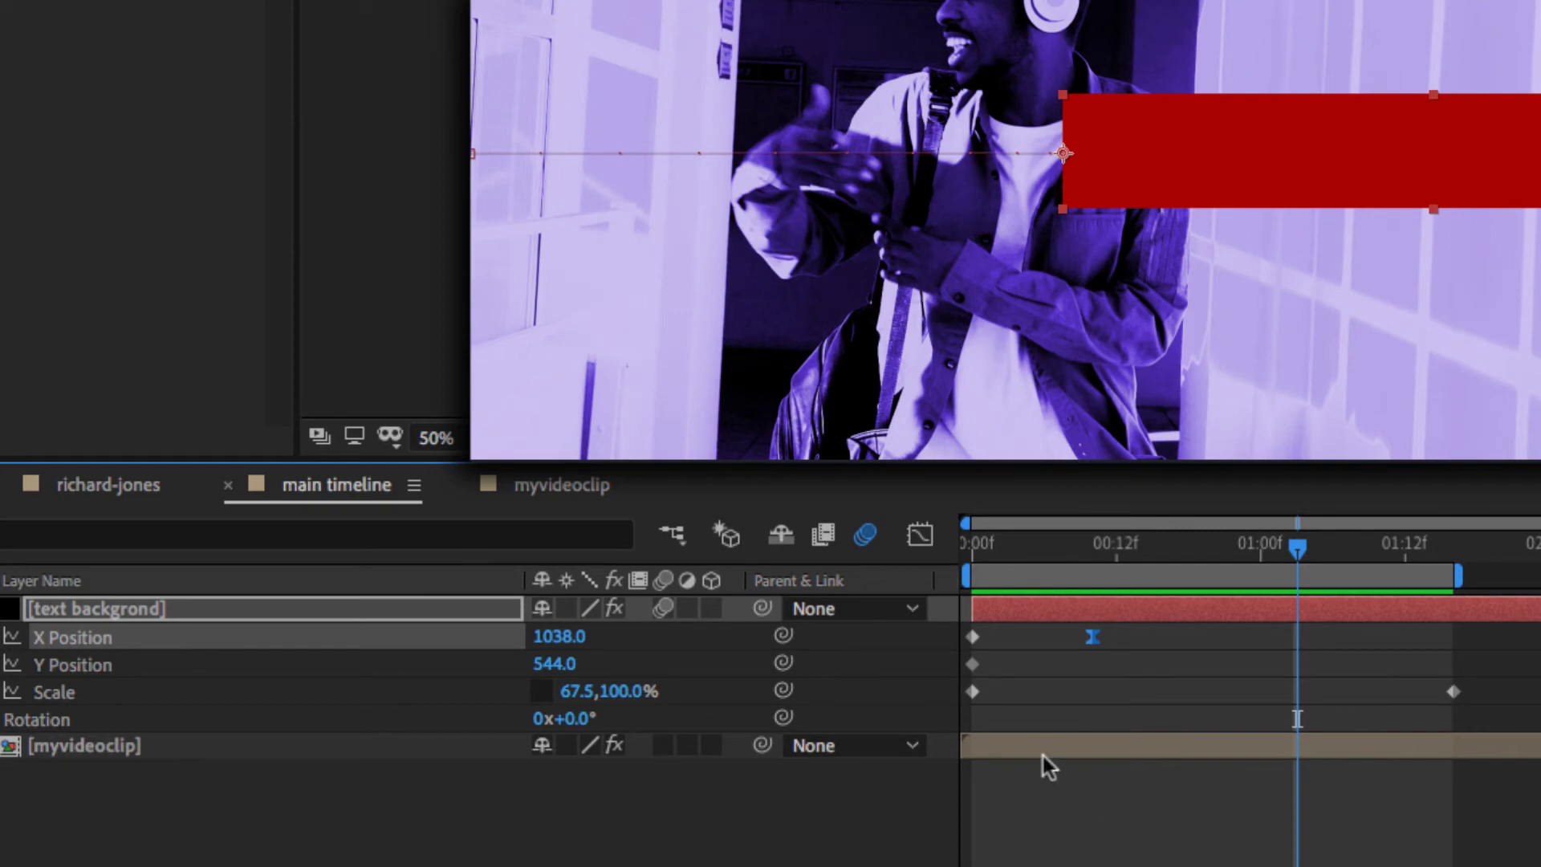
- Try delaying the starting Scale keyframe to 05f, then return it to 0:00f
{"action": "left_click_drag", "start_coordinate": [973, 693], "coordinate": [1035, 695]}
{"action": "left_click_drag", "start_coordinate": [1121, 545], "coordinate": [926, 564]}
{"action": "key", "text": "space"}
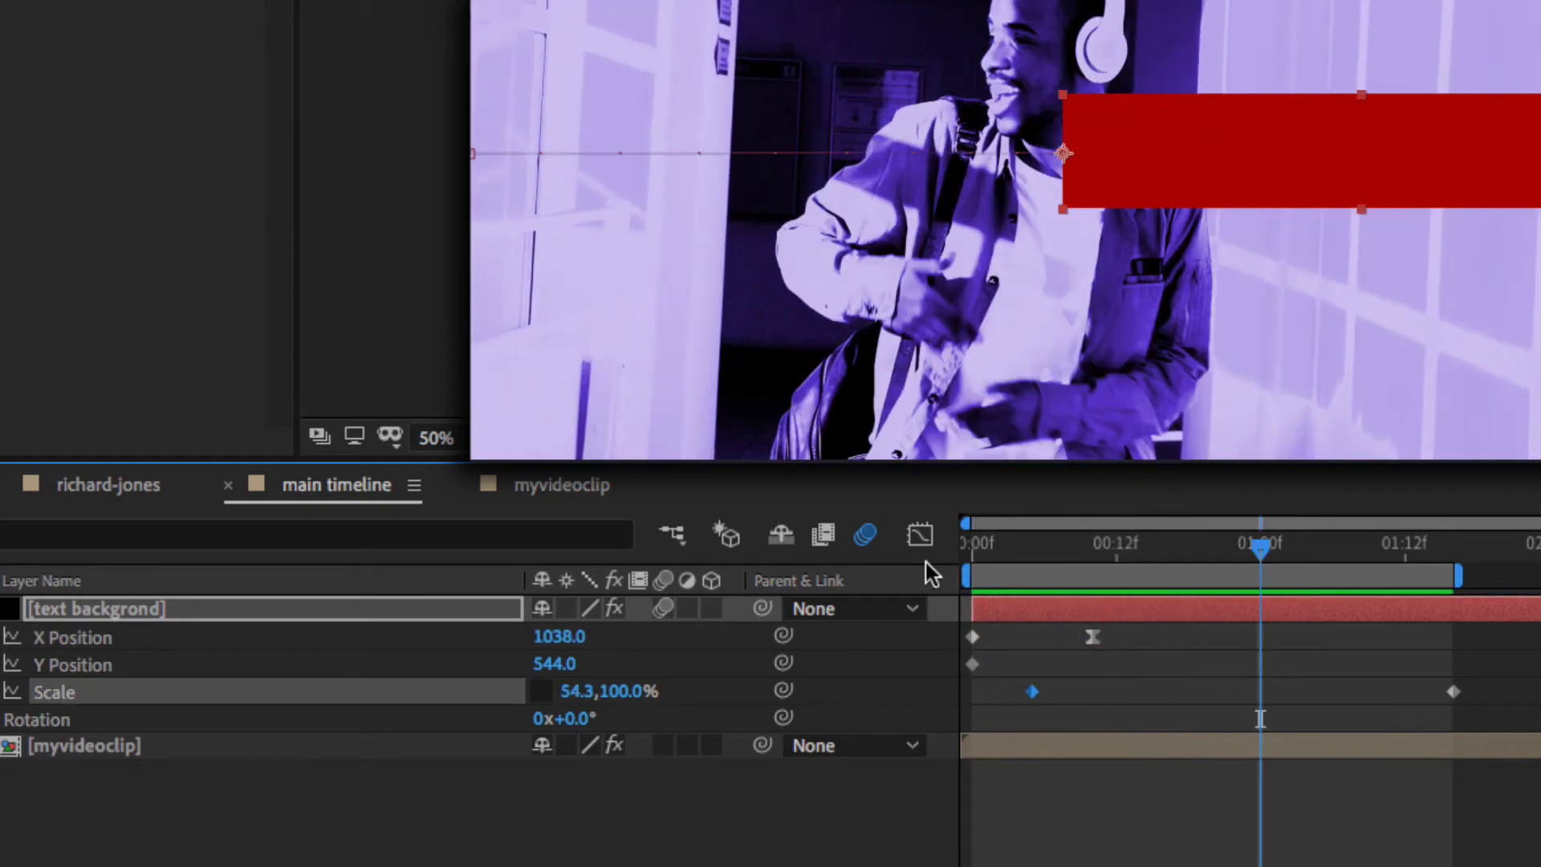
{"action": "left_click_drag", "start_coordinate": [1137, 547], "coordinate": [1008, 570]}
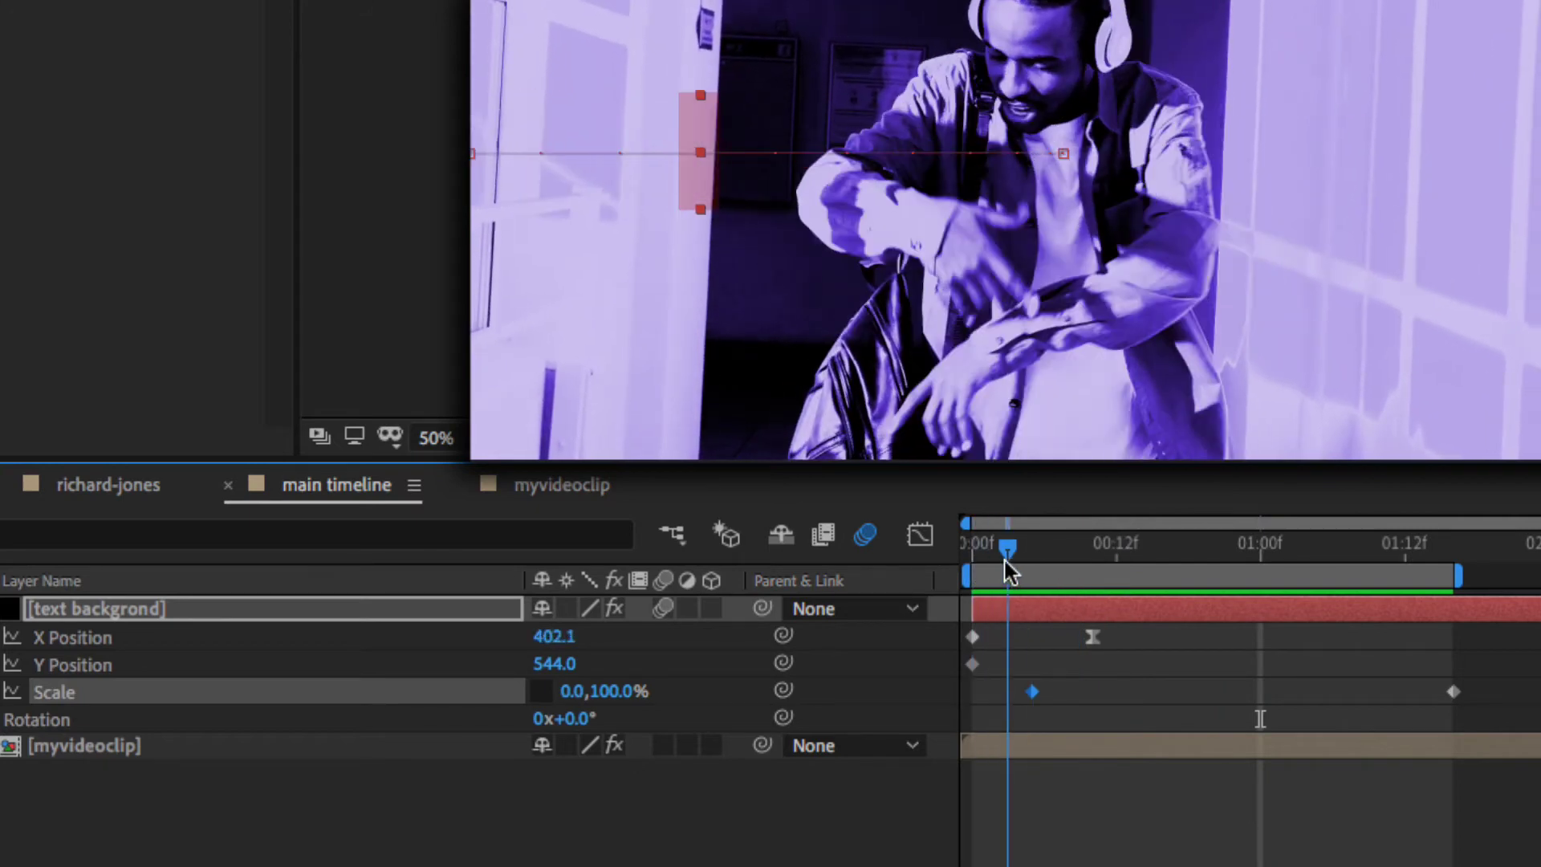
{"action": "key", "text": "Page_Up"}
{"action": "left_click_drag", "start_coordinate": [1032, 692], "coordinate": [972, 692]}
{"action": "key", "text": "Home"}
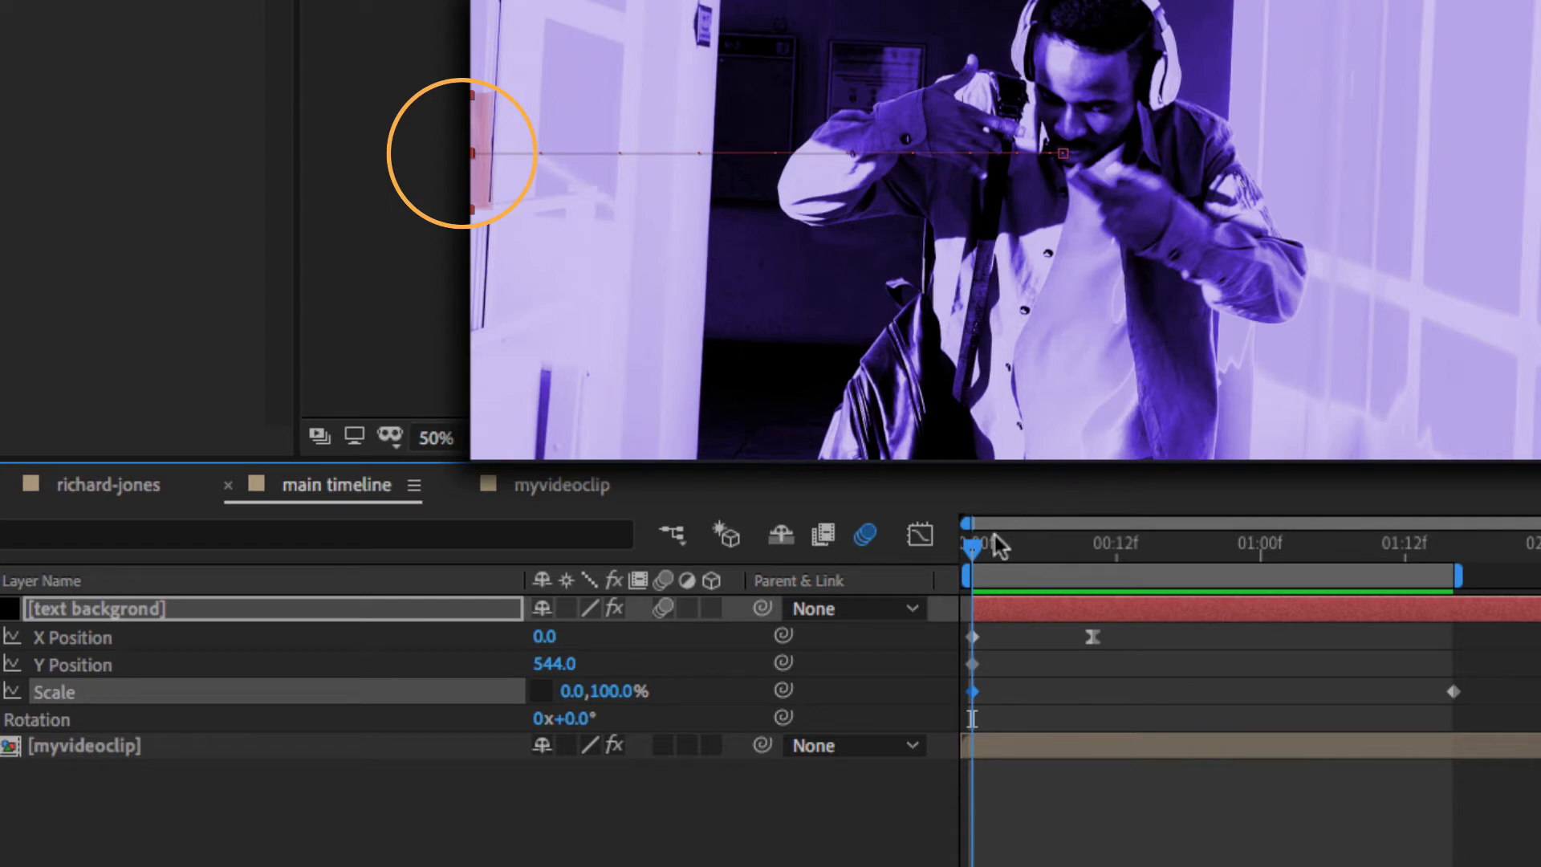
{"action": "left_click_drag", "start_coordinate": [984, 558], "coordinate": [1332, 582]}
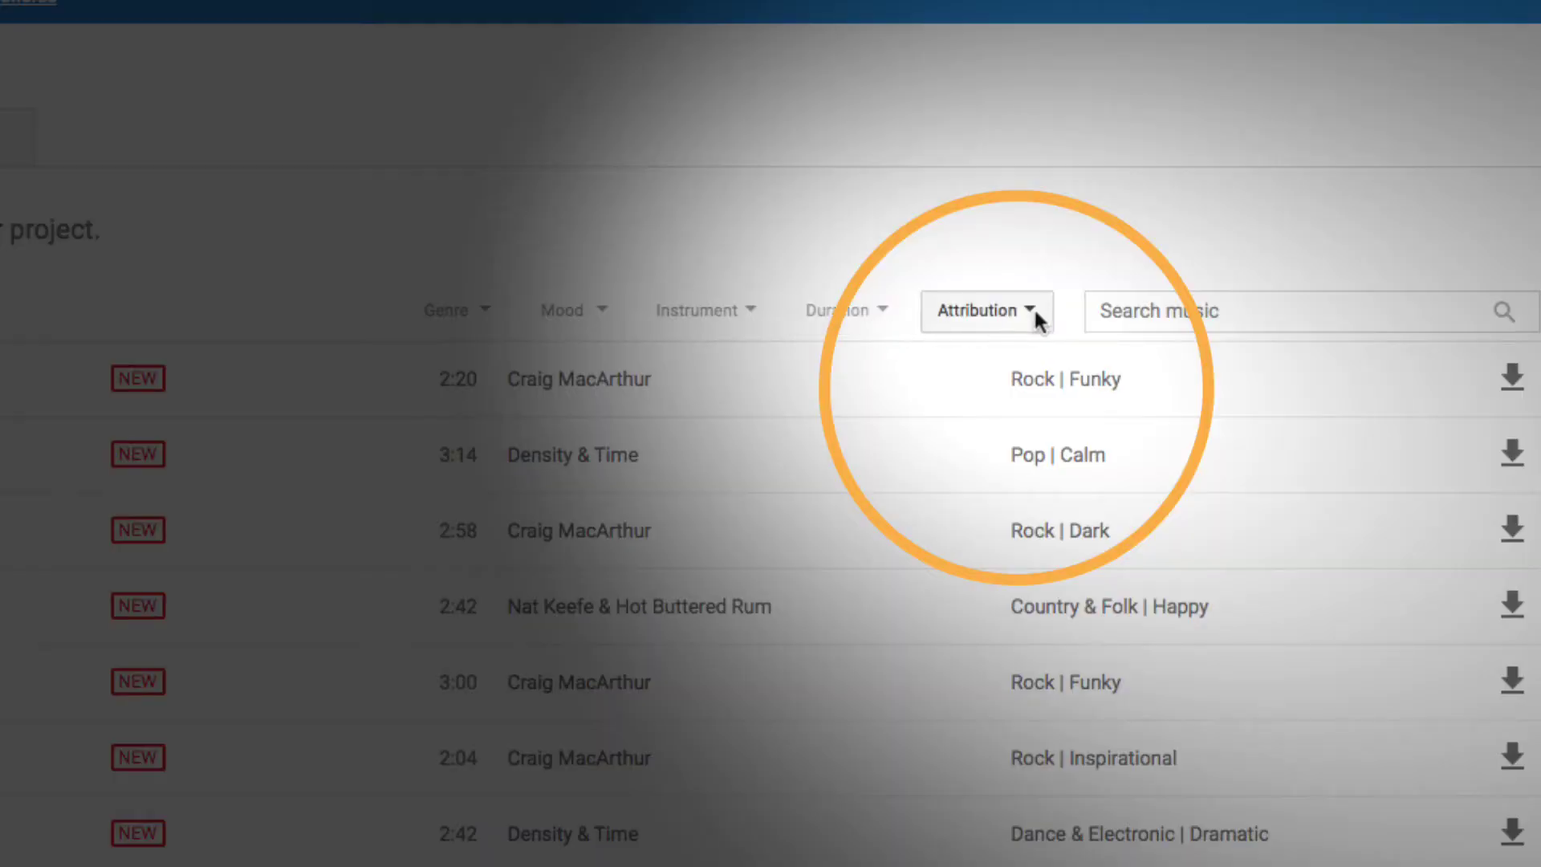
- Download the Toe Jam track from YouTube Audio Library and move it into the Media folder
{"action": "left_click", "coordinate": [1034, 312]}
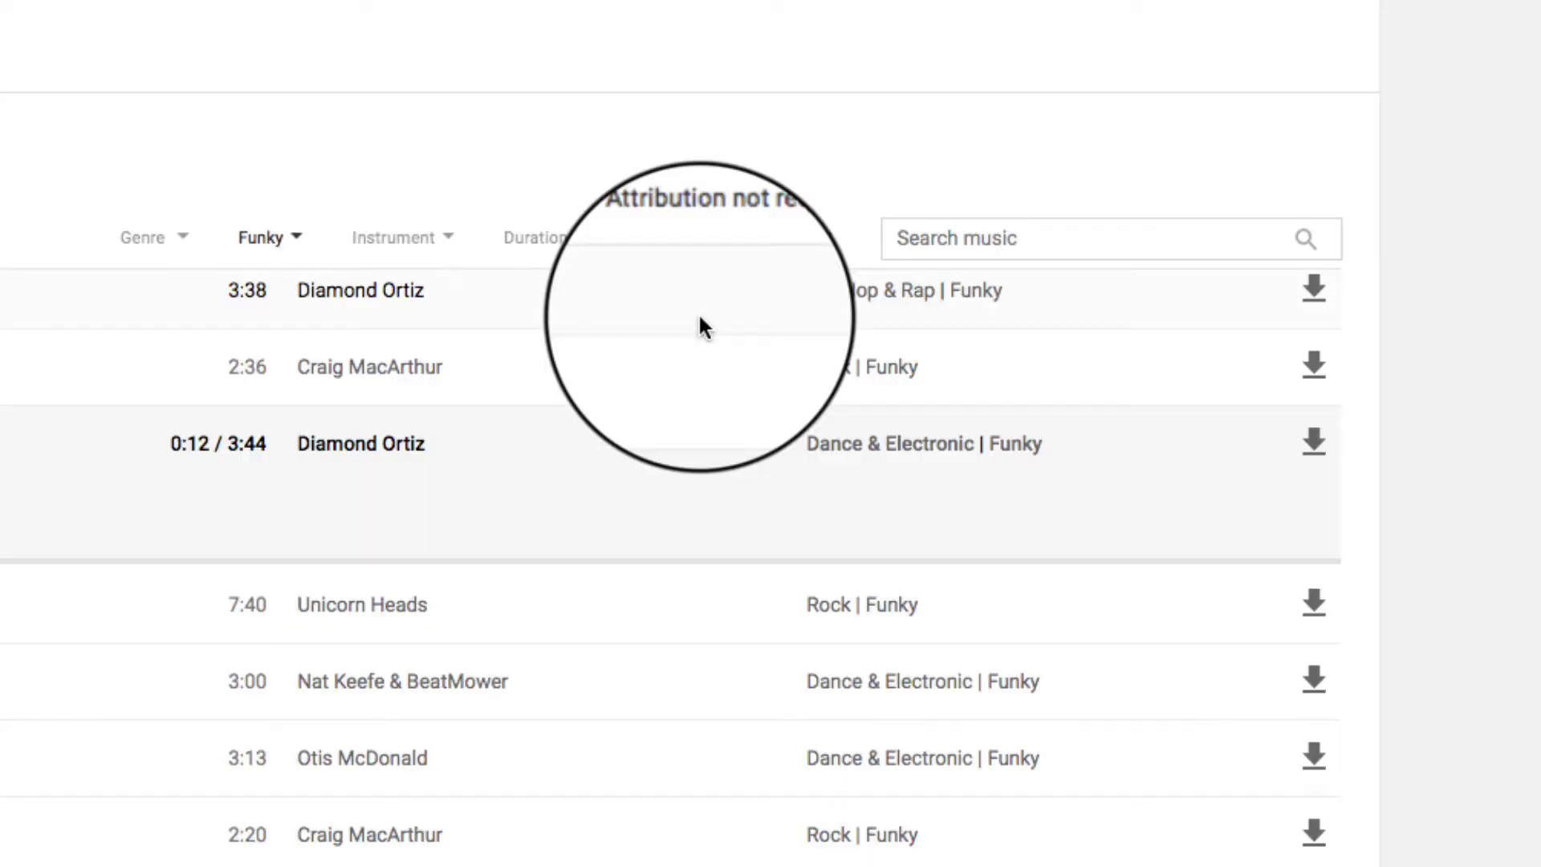
{"action": "left_click", "coordinate": [1143, 411]}
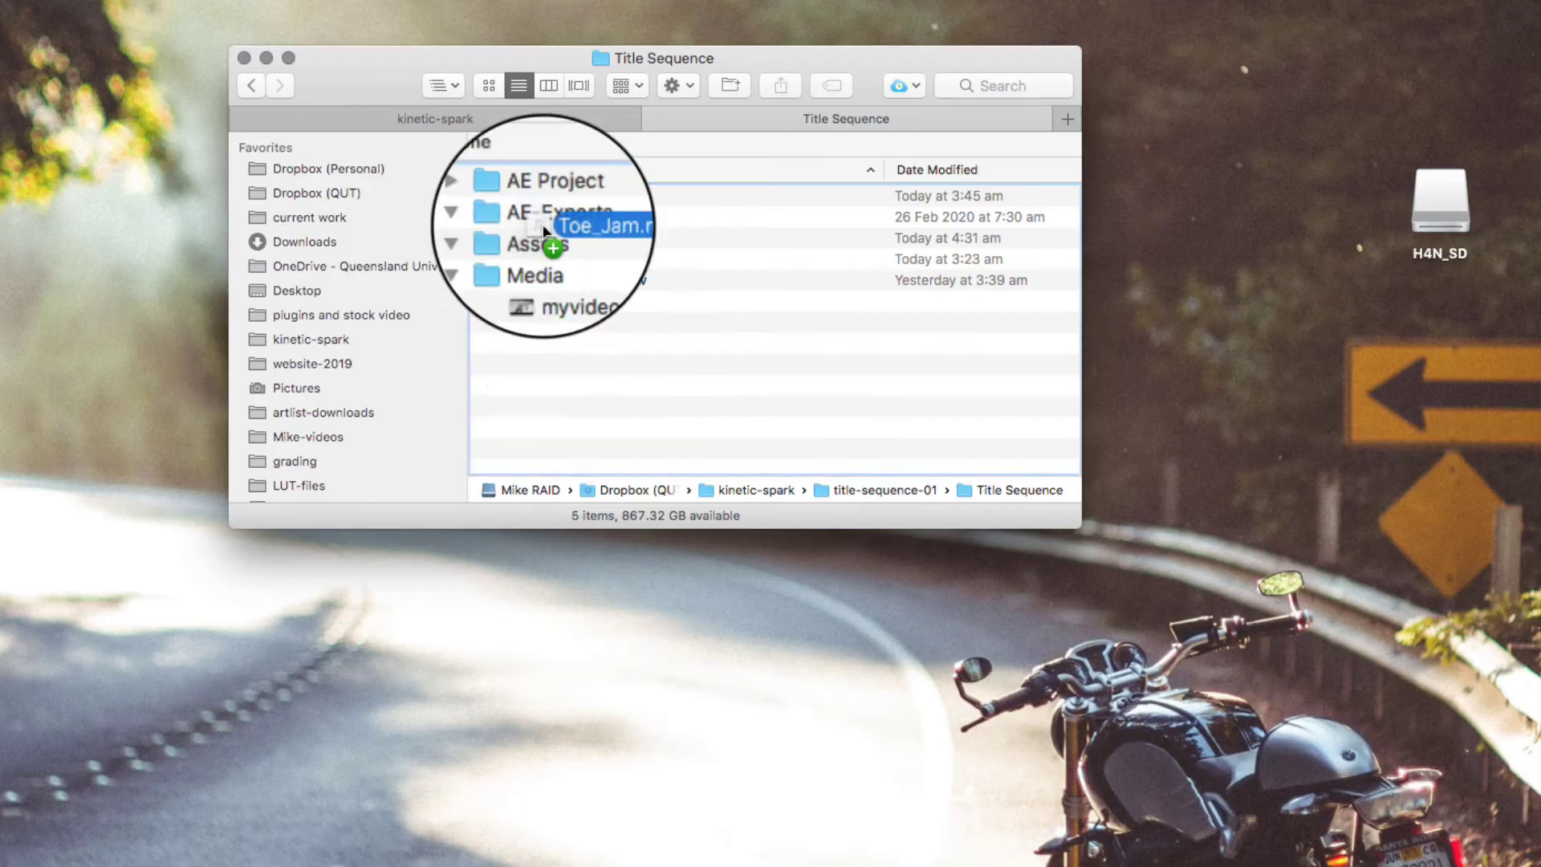
{"action": "left_click_drag", "start_coordinate": [544, 232], "coordinate": [538, 275]}
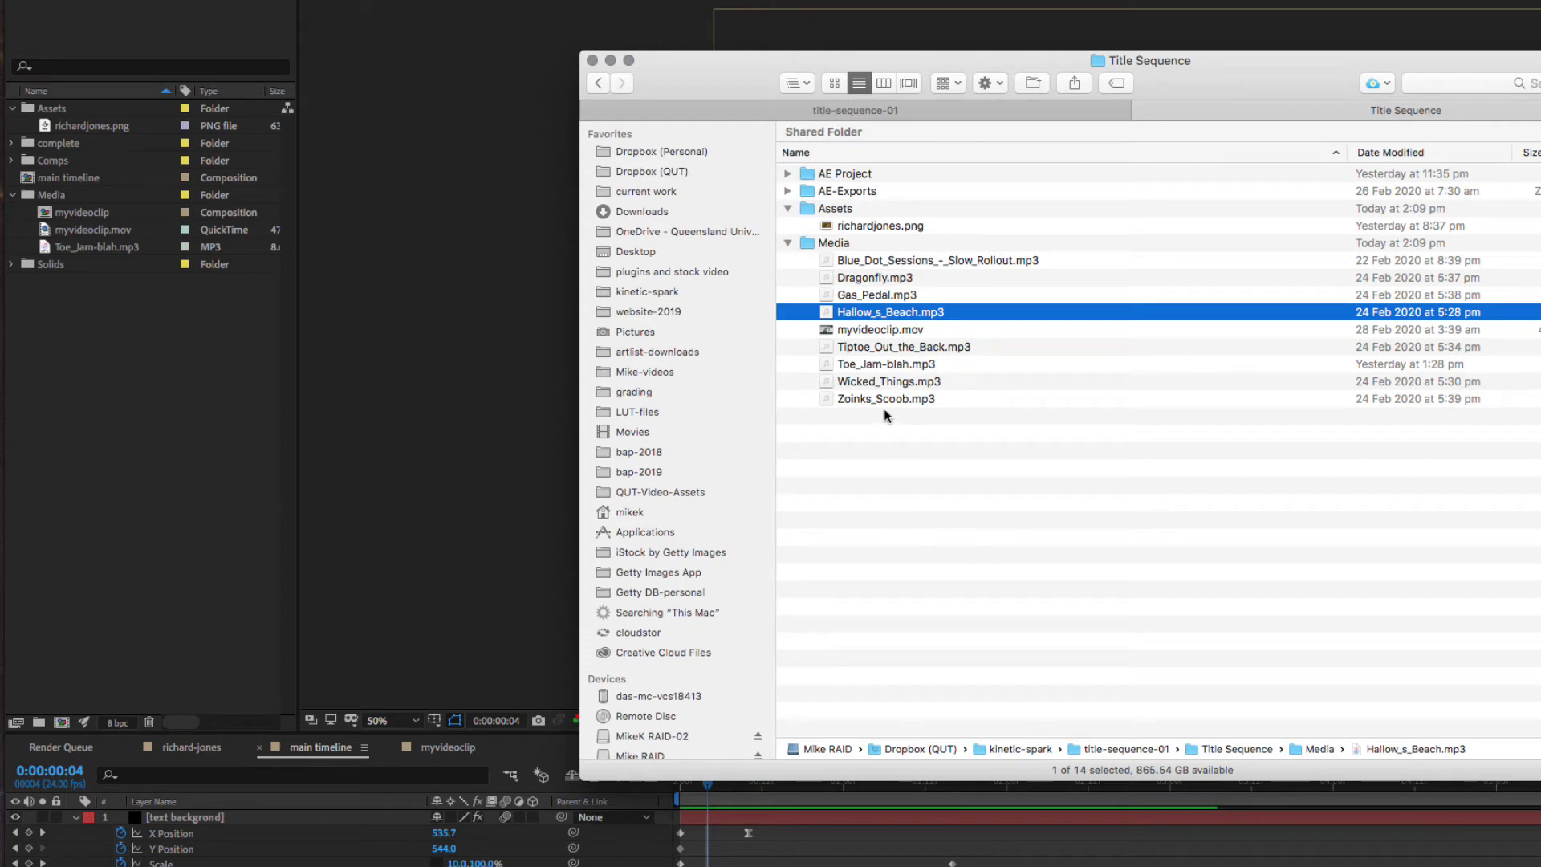
- Preview the Slow Rollout, Dragonfly and Tiptoe_Out_the_Back tracks in Quick Look
{"action": "left_click", "coordinate": [835, 264]}
{"action": "key", "text": "space"}
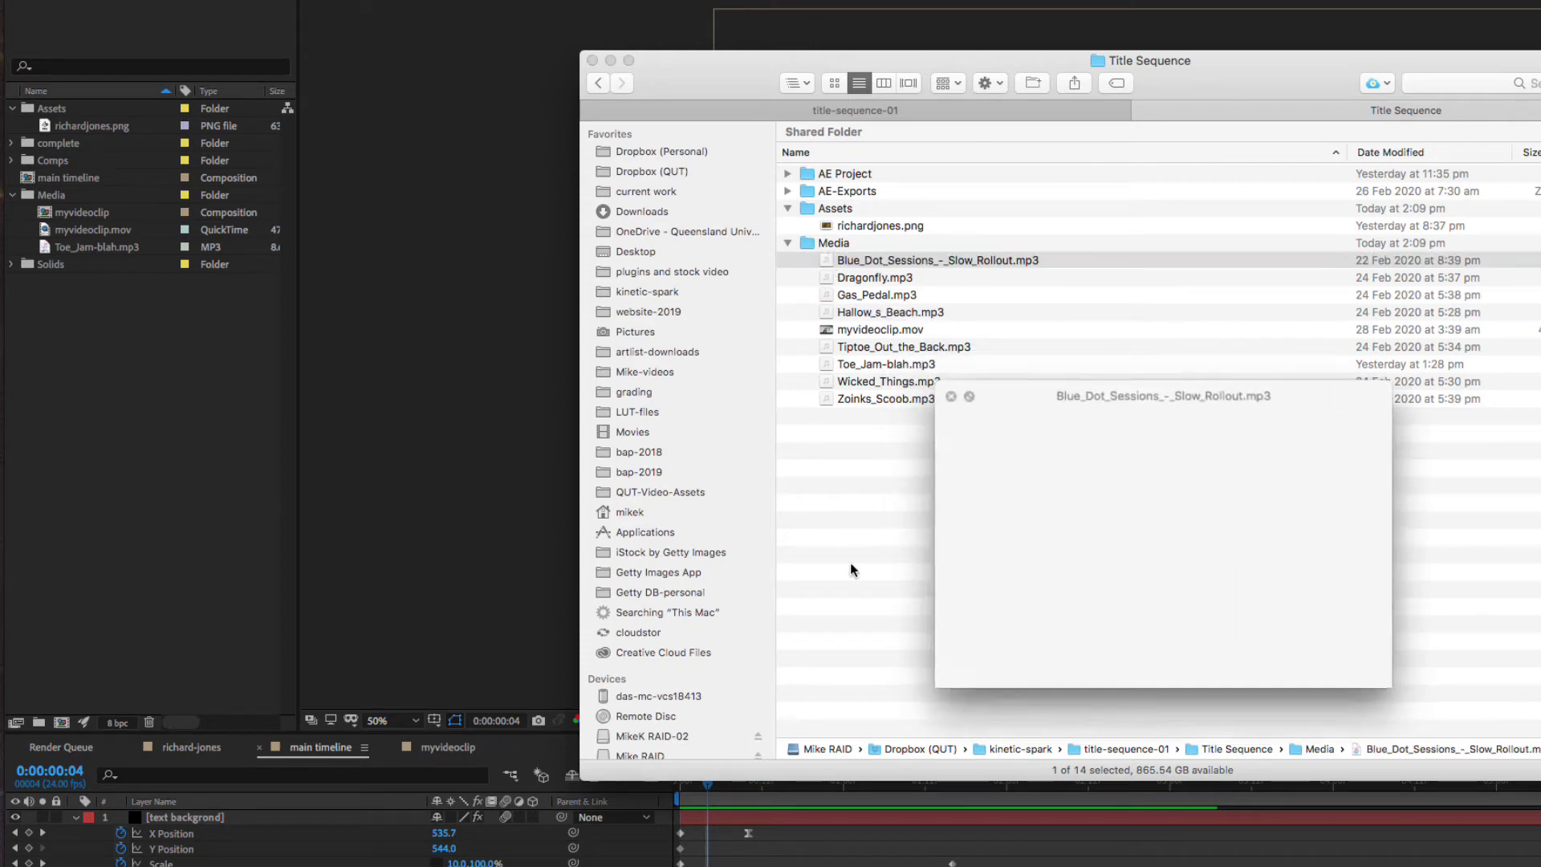
{"action": "left_click", "coordinate": [1024, 688]}
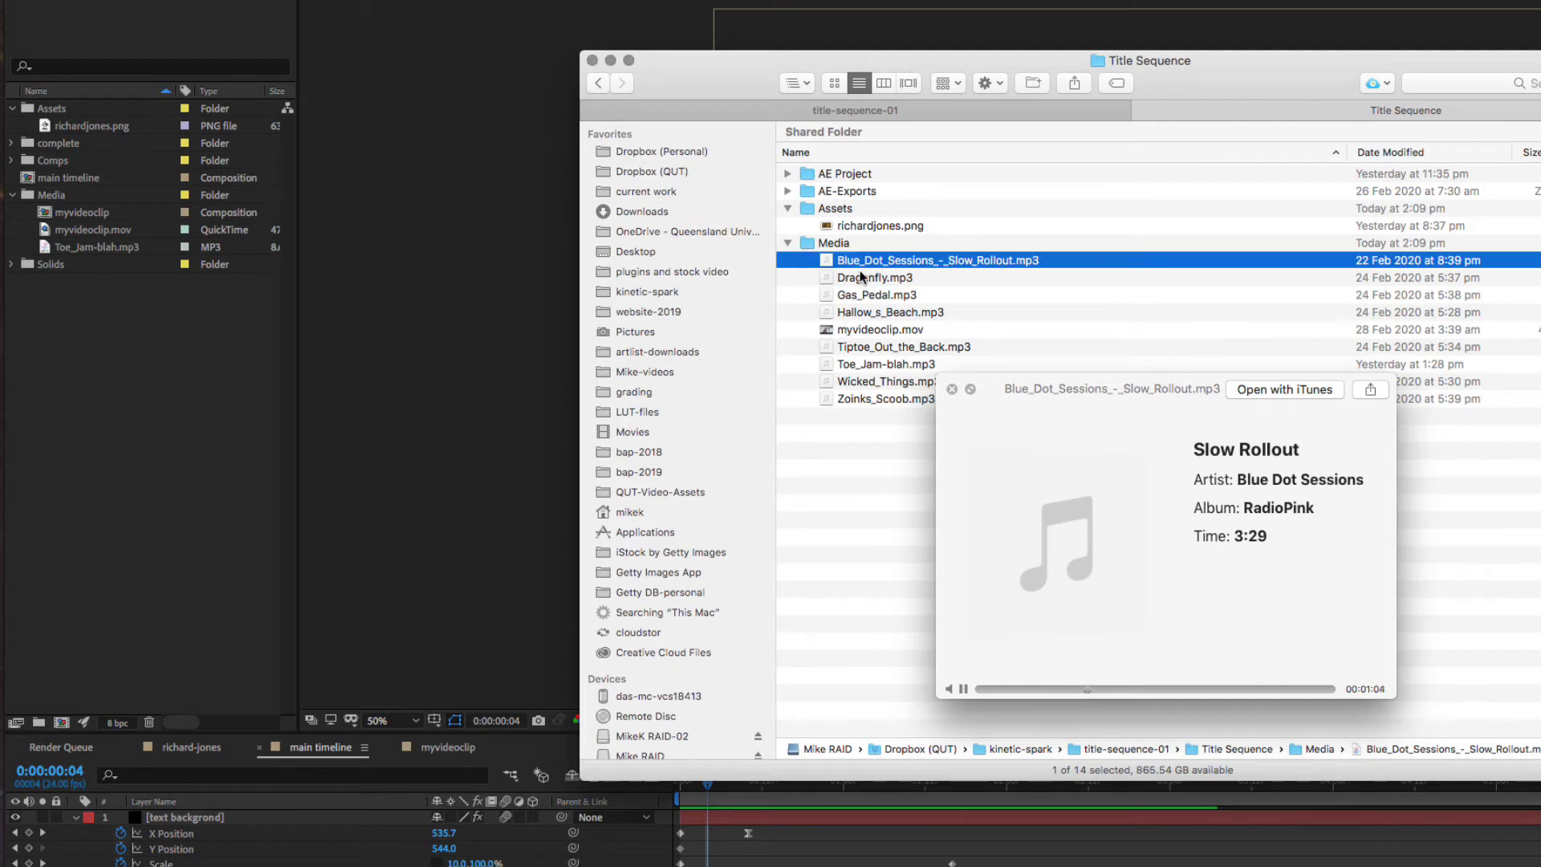
{"action": "left_click", "coordinate": [865, 279]}
{"action": "left_click", "coordinate": [894, 345]}
{"action": "left_click", "coordinate": [1051, 687]}
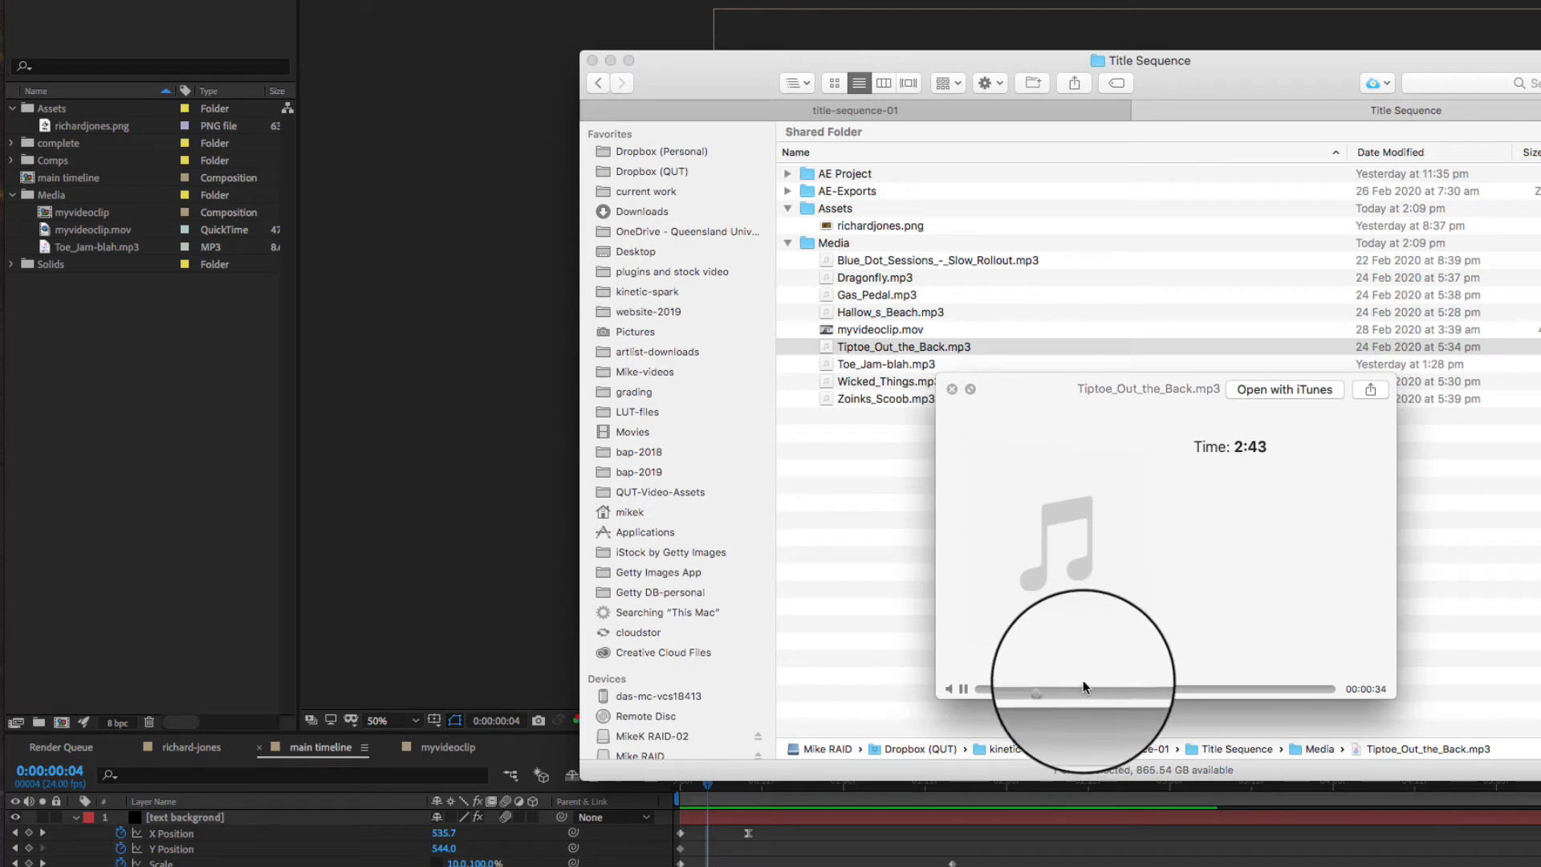
{"action": "key", "text": "space"}
- Preview Toe_Jam-blah.mp3, then drag Gas_Pedal, Hallow_s_Beach and Tiptoe_Out_the_Back into the Project panel
{"action": "left_click", "coordinate": [833, 365]}
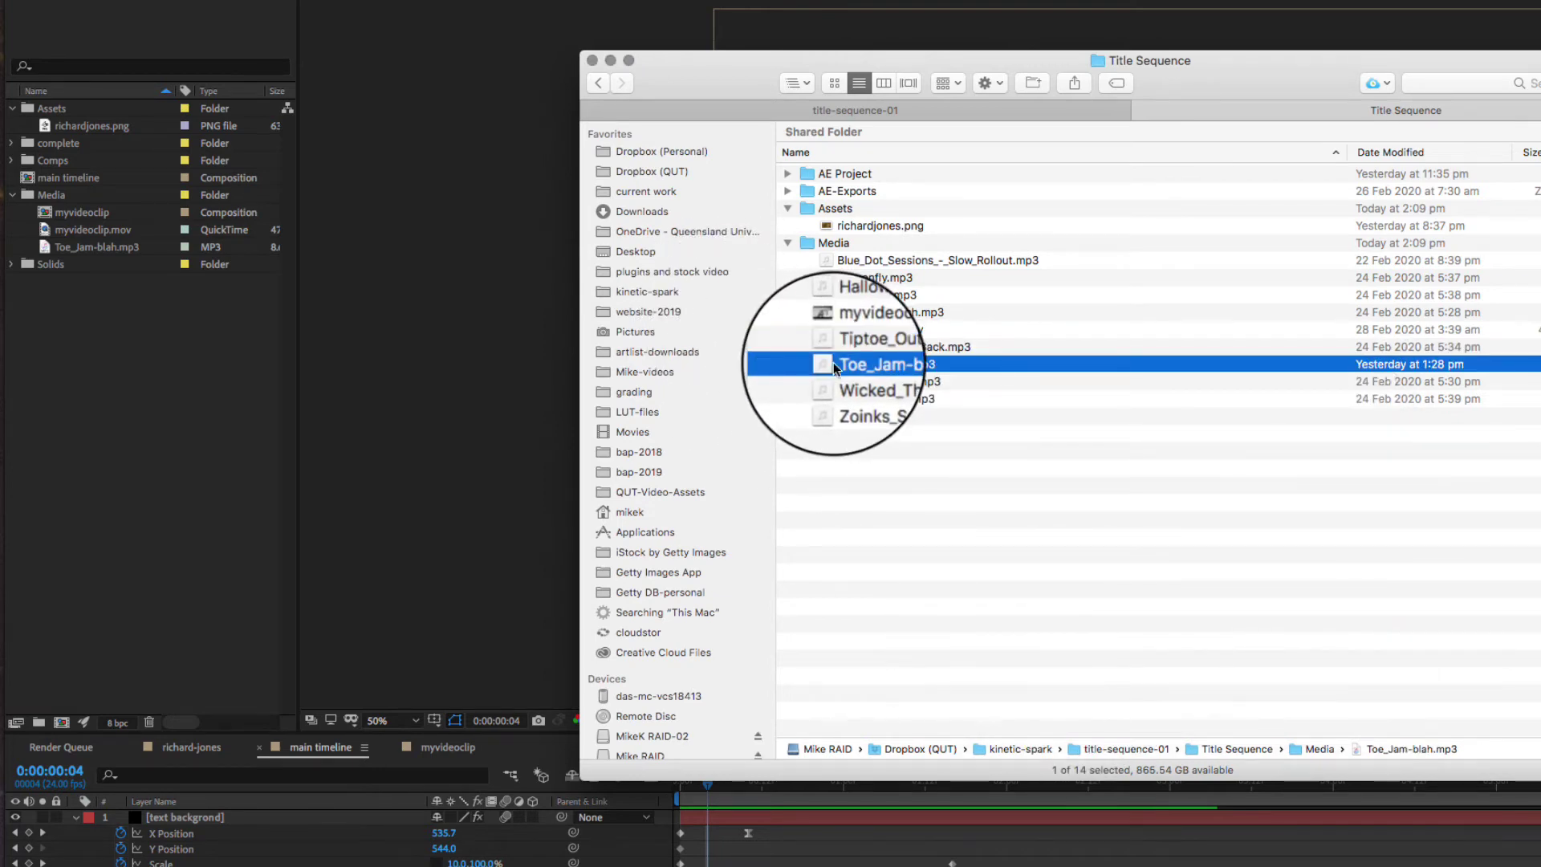
{"action": "key", "text": "space"}
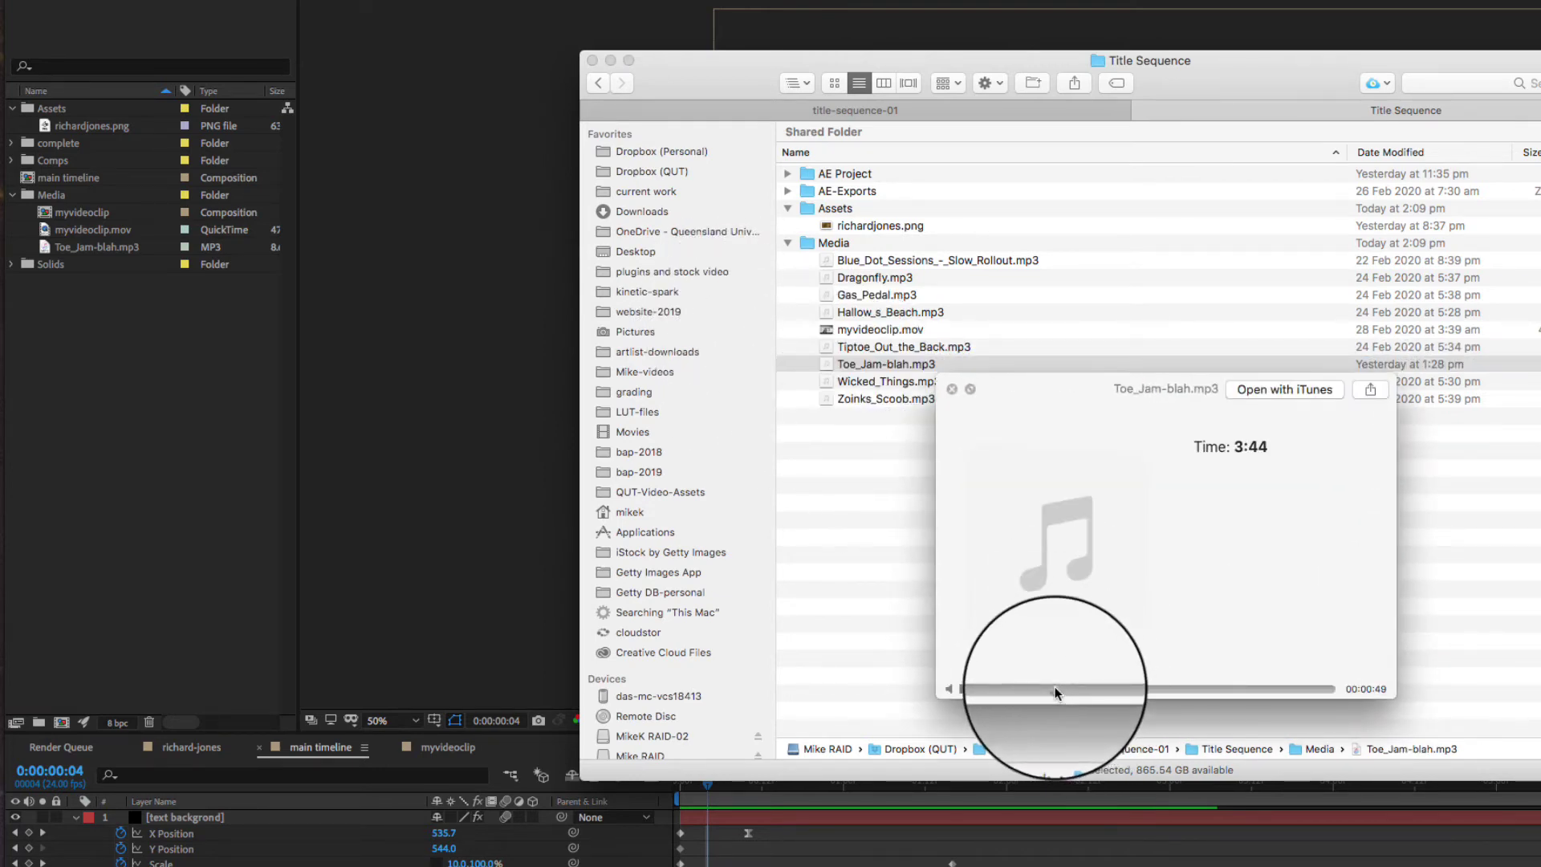
{"action": "left_click", "coordinate": [1056, 688]}
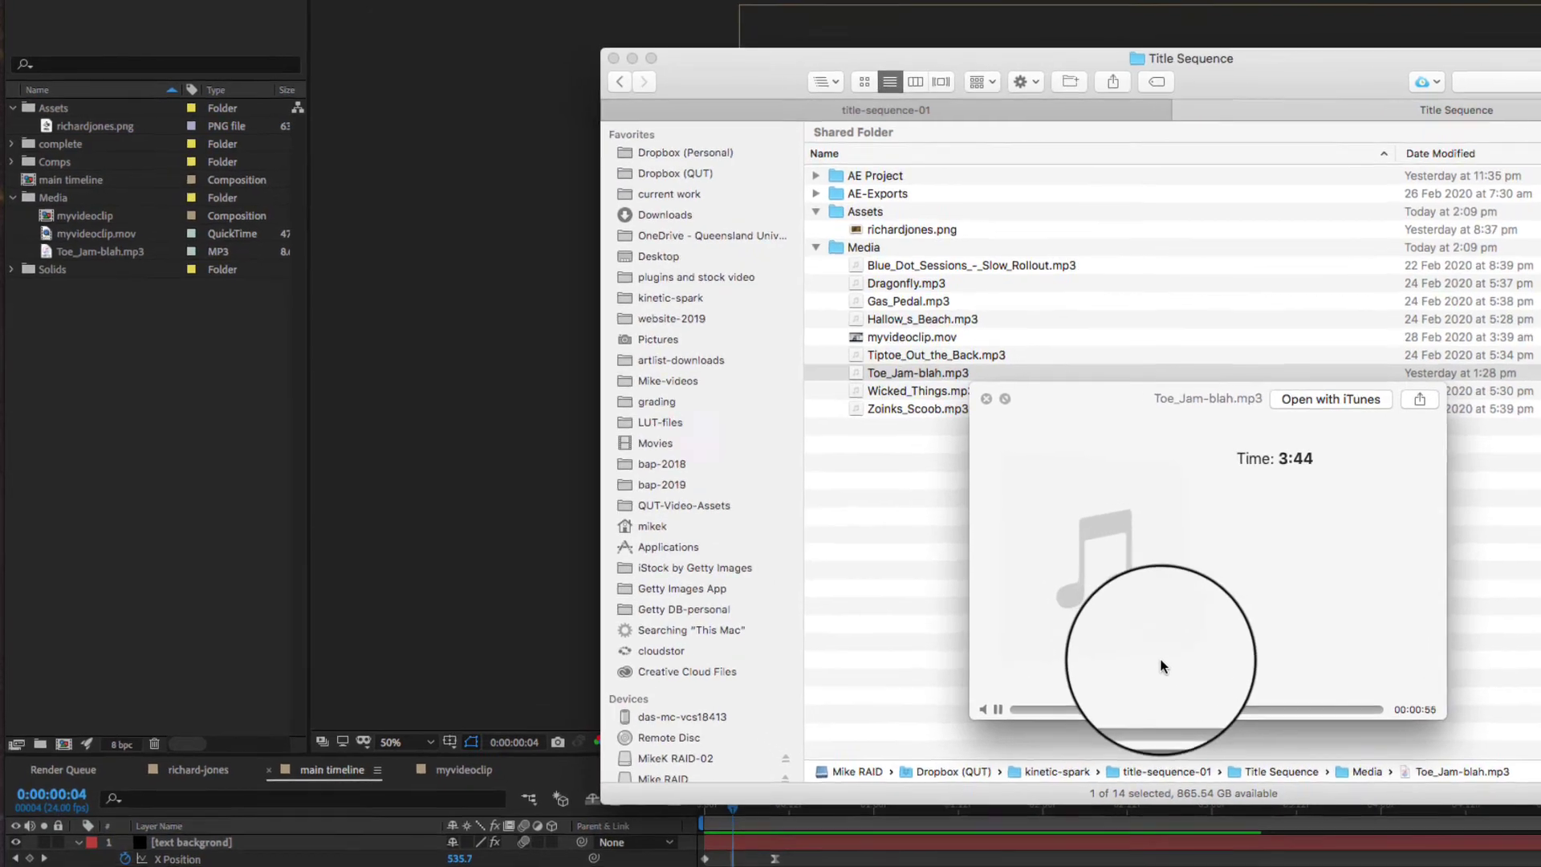
{"action": "key", "text": "space"}
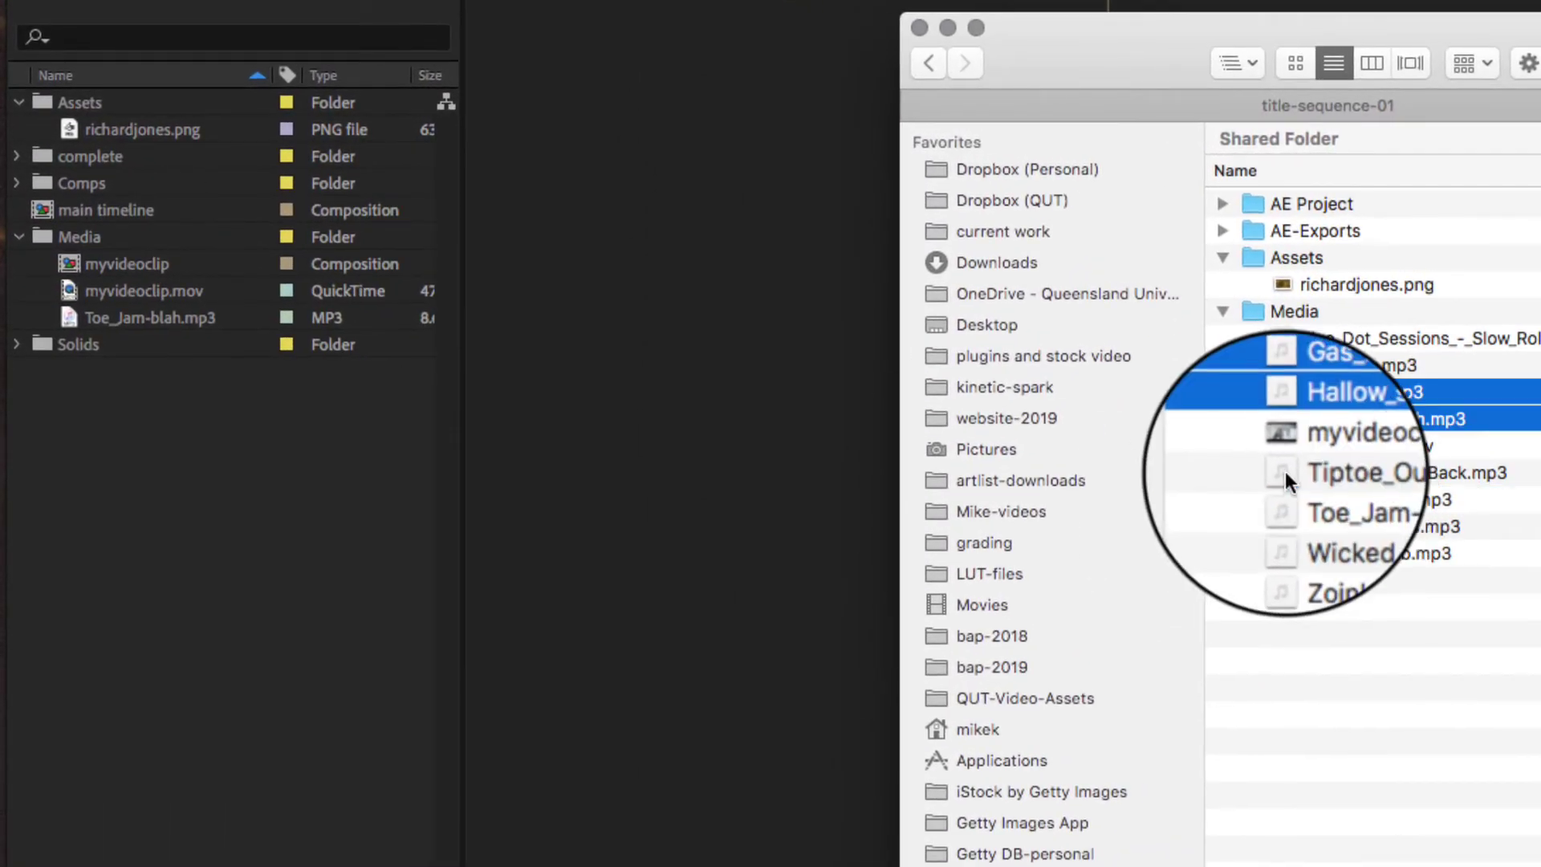
{"action": "left_click", "coordinate": [1285, 470], "text": "super"}
{"action": "left_click_drag", "start_coordinate": [1281, 467], "coordinate": [84, 235]}
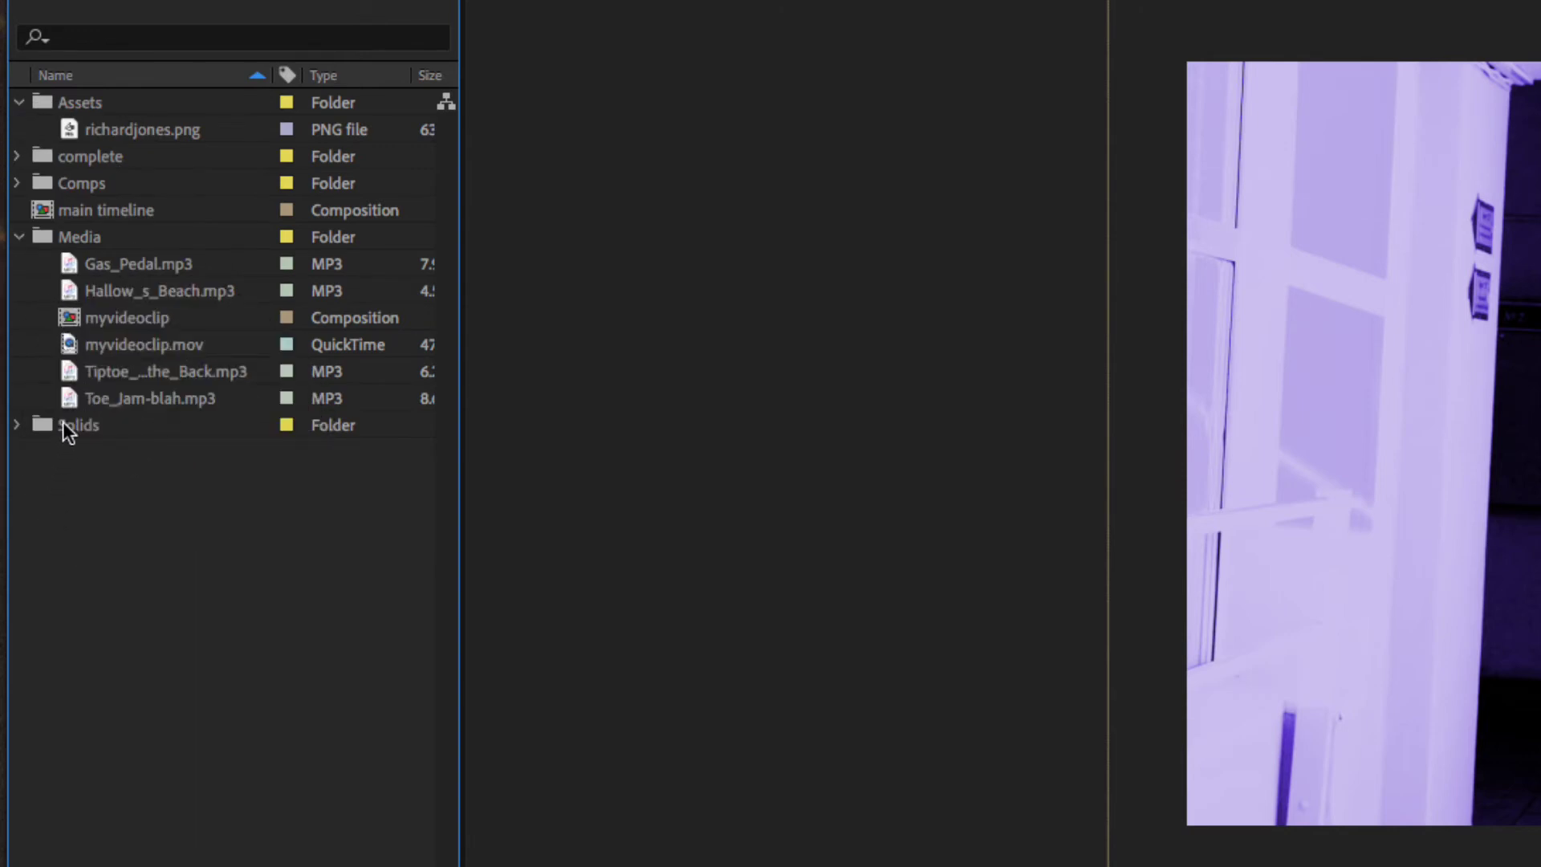
- Add Hallow_s_Beach.mp3 to the main timeline, preview it with the clip, then delete it
{"action": "left_click", "coordinate": [64, 396]}
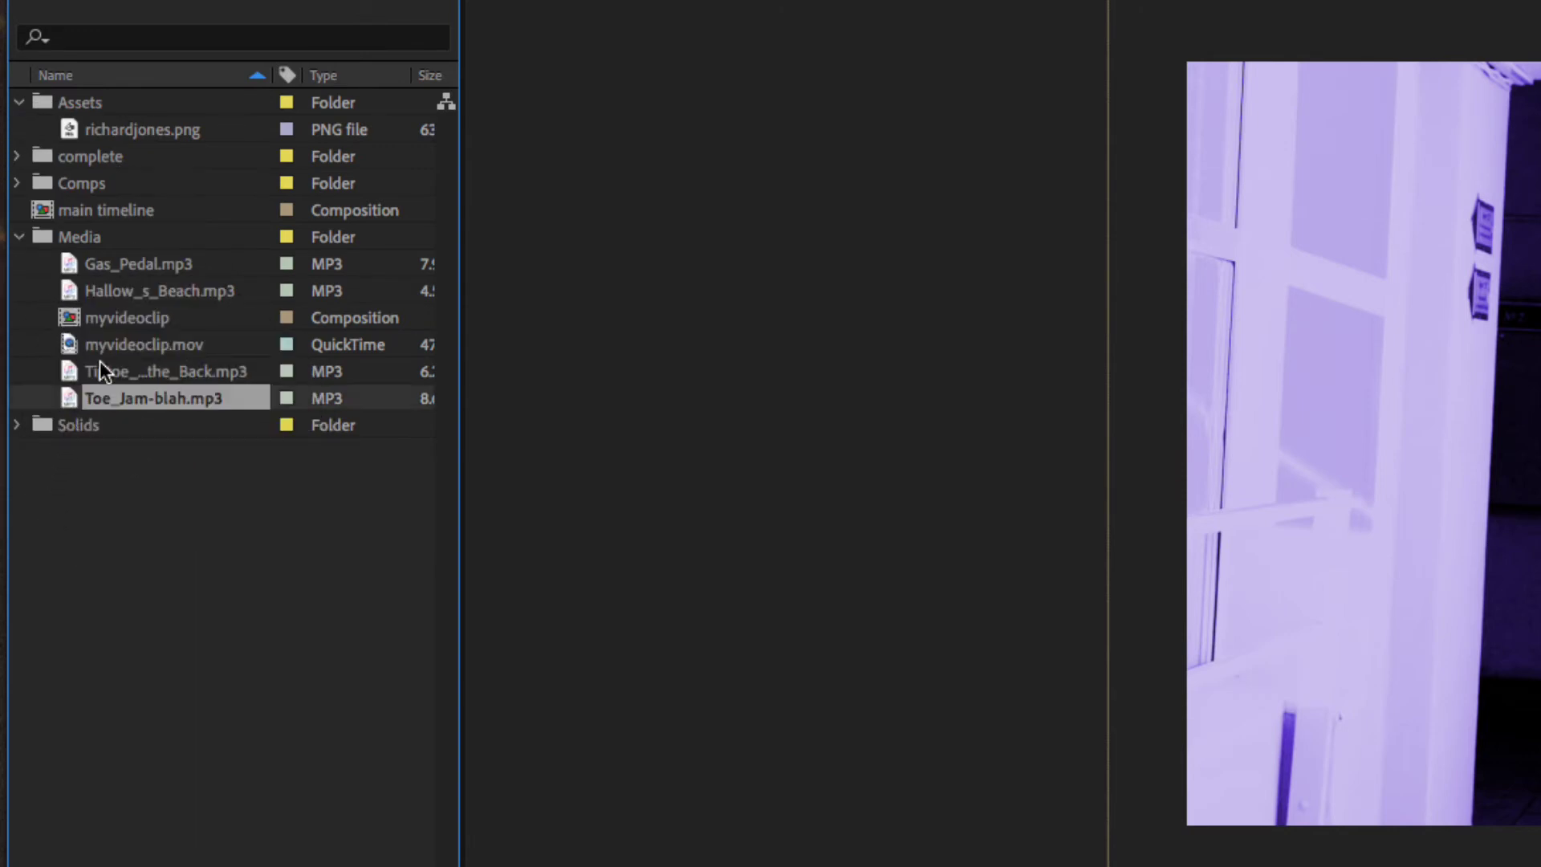
{"action": "left_click_drag", "start_coordinate": [68, 203], "coordinate": [395, 798]}
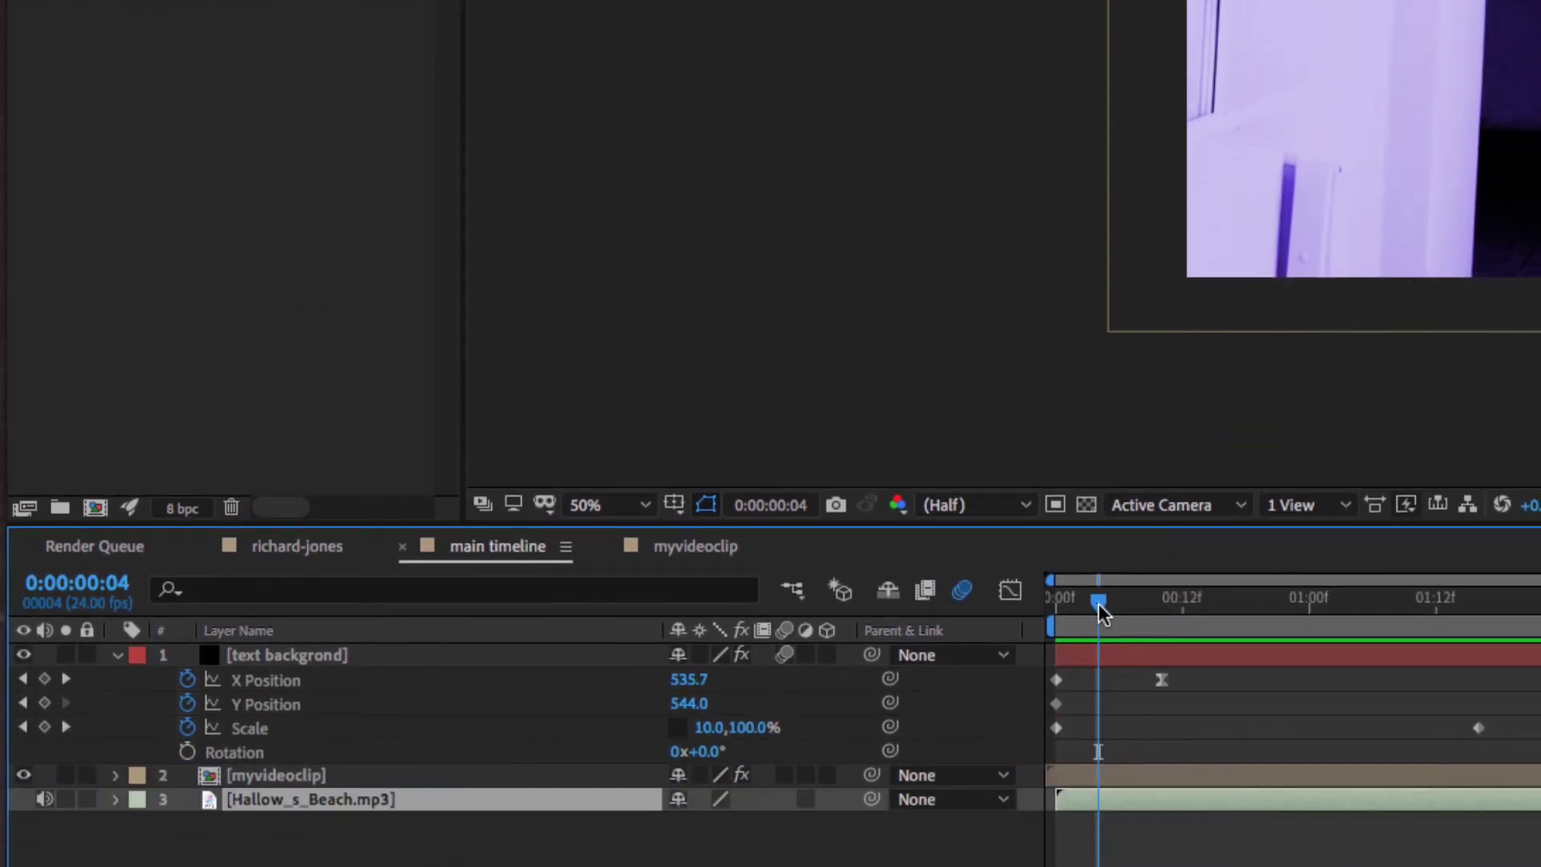
{"action": "left_click_drag", "start_coordinate": [1099, 610], "coordinate": [1055, 610]}
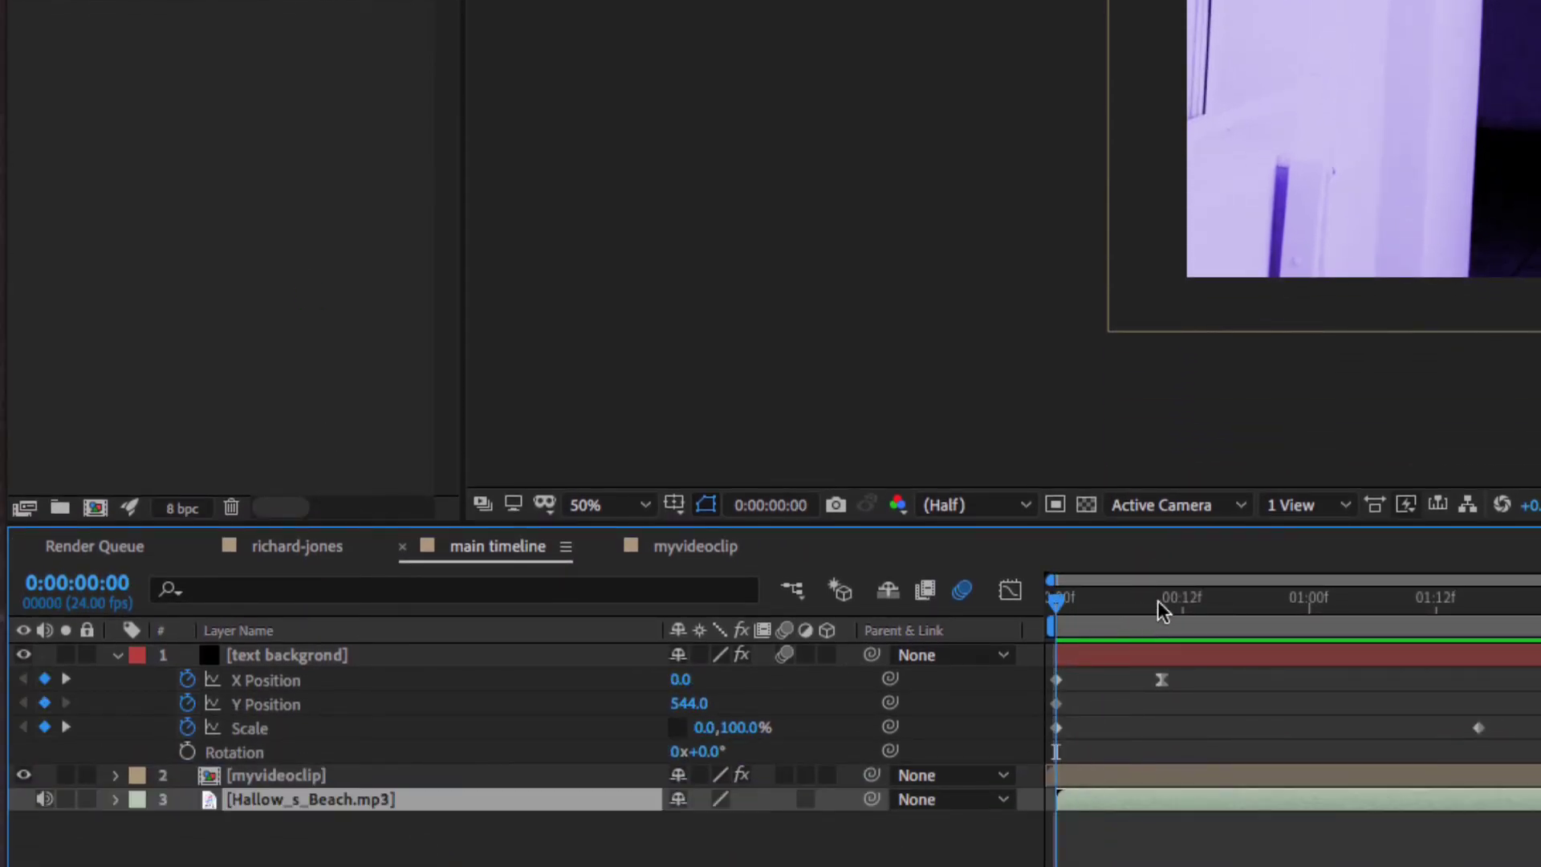
{"action": "key", "text": "space"}
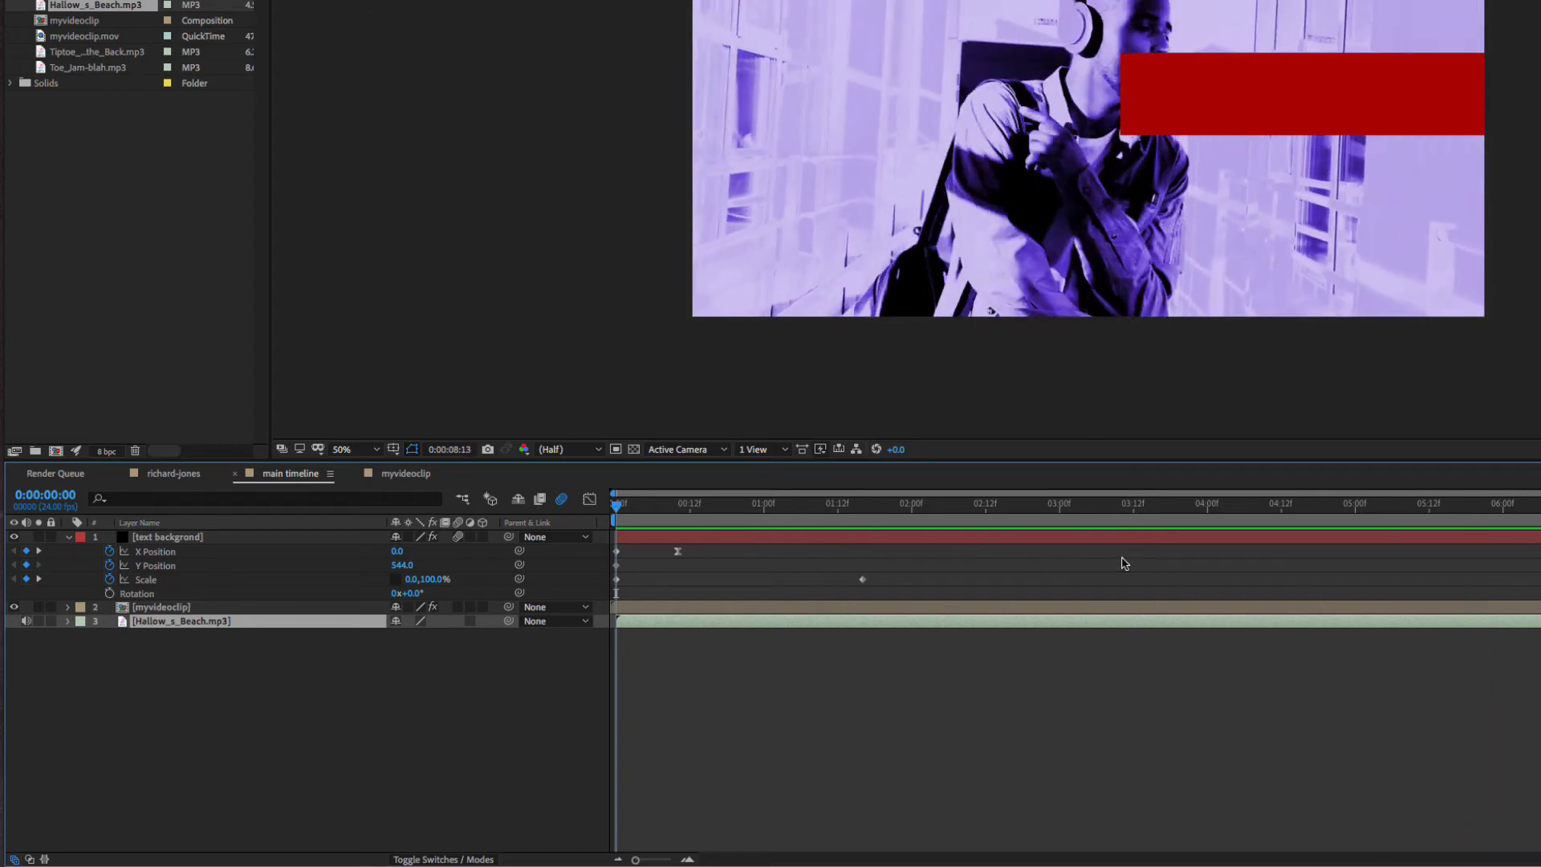
{"action": "key", "text": "space"}
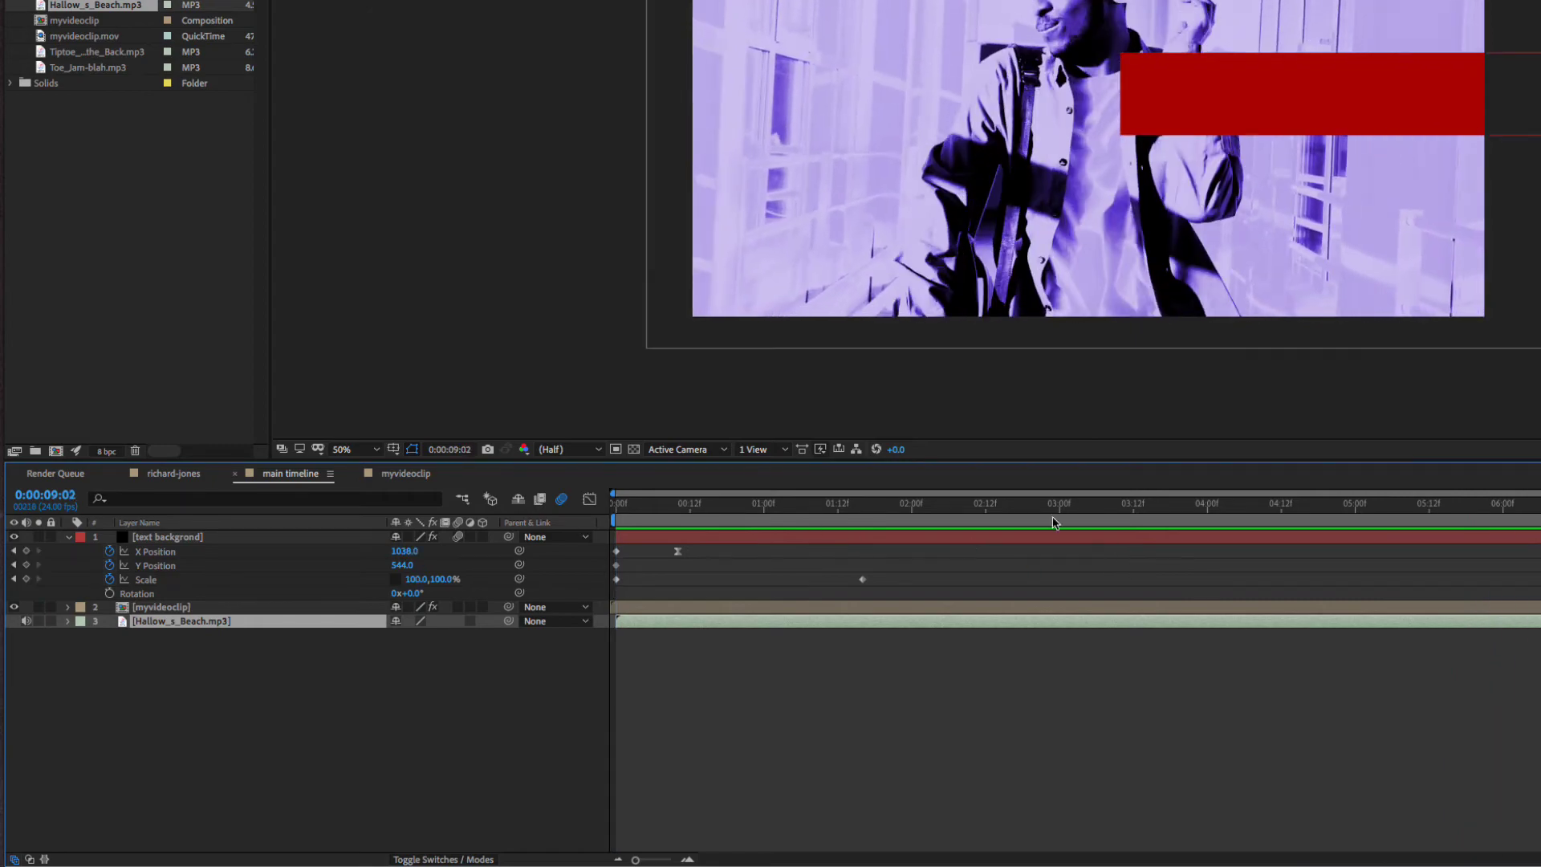
{"action": "left_click", "coordinate": [689, 504]}
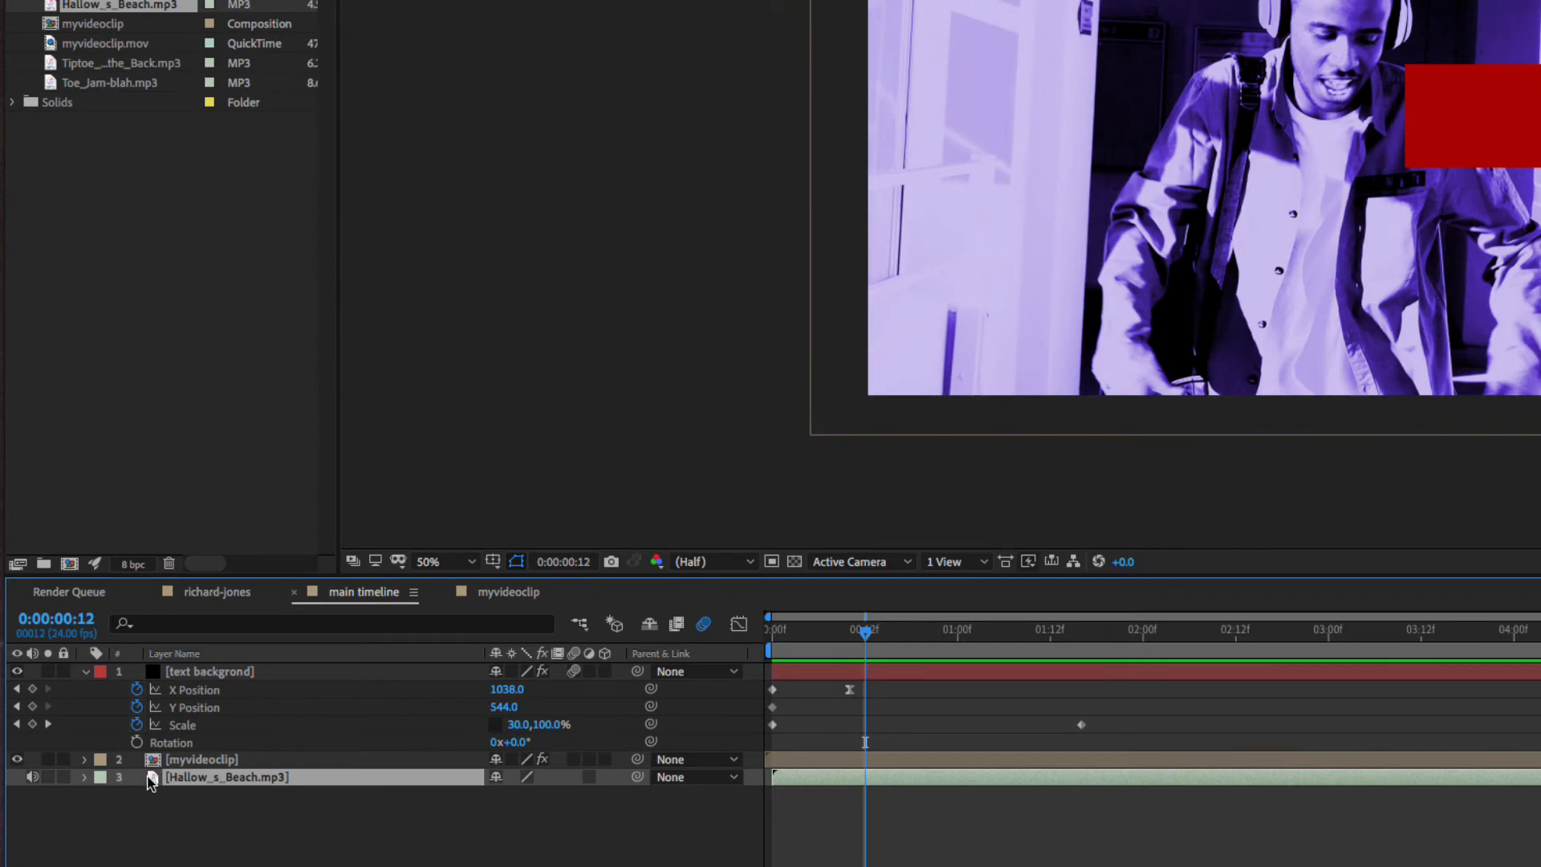
{"action": "key", "text": "Delete"}
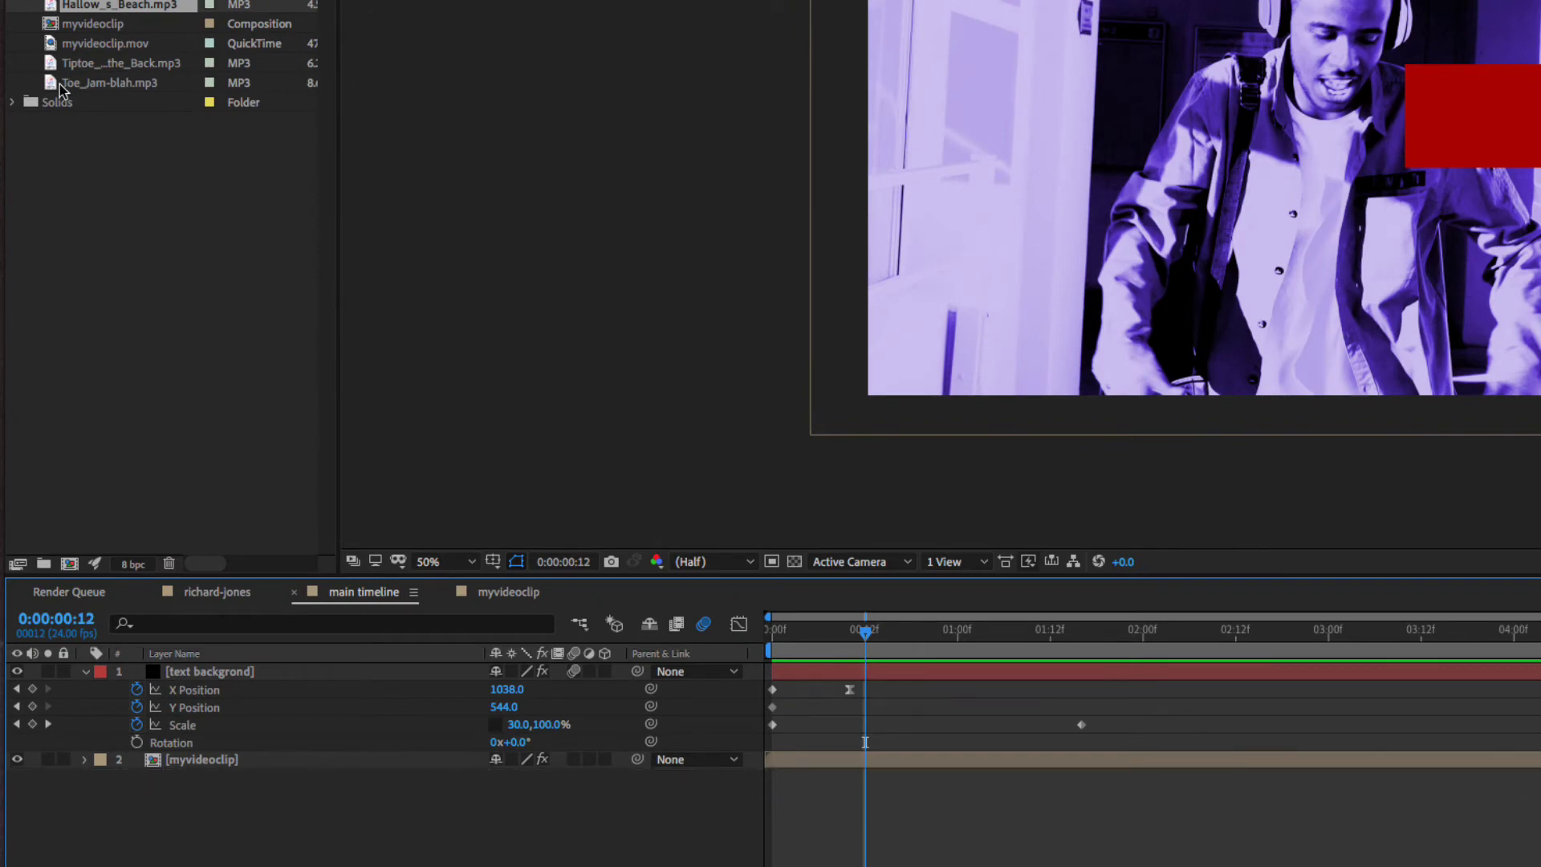
- Add Toe_Jam-blah.mp3 to the main timeline and preview it
{"action": "left_click_drag", "start_coordinate": [48, 82], "coordinate": [416, 780]}
{"action": "left_click", "coordinate": [787, 630]}
{"action": "key", "text": "space"}
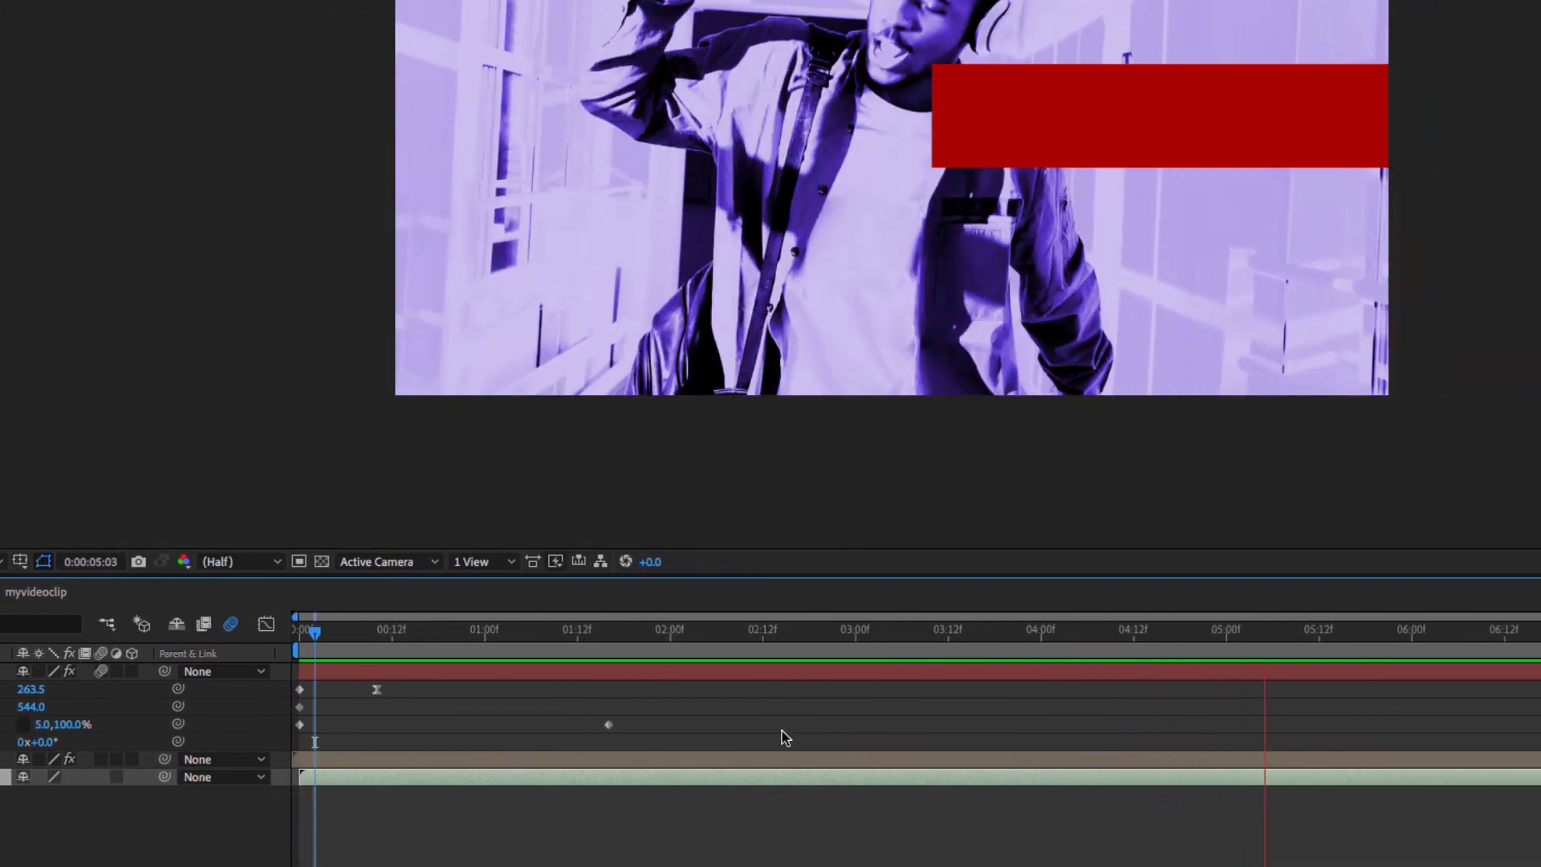
{"action": "key", "text": "space"}
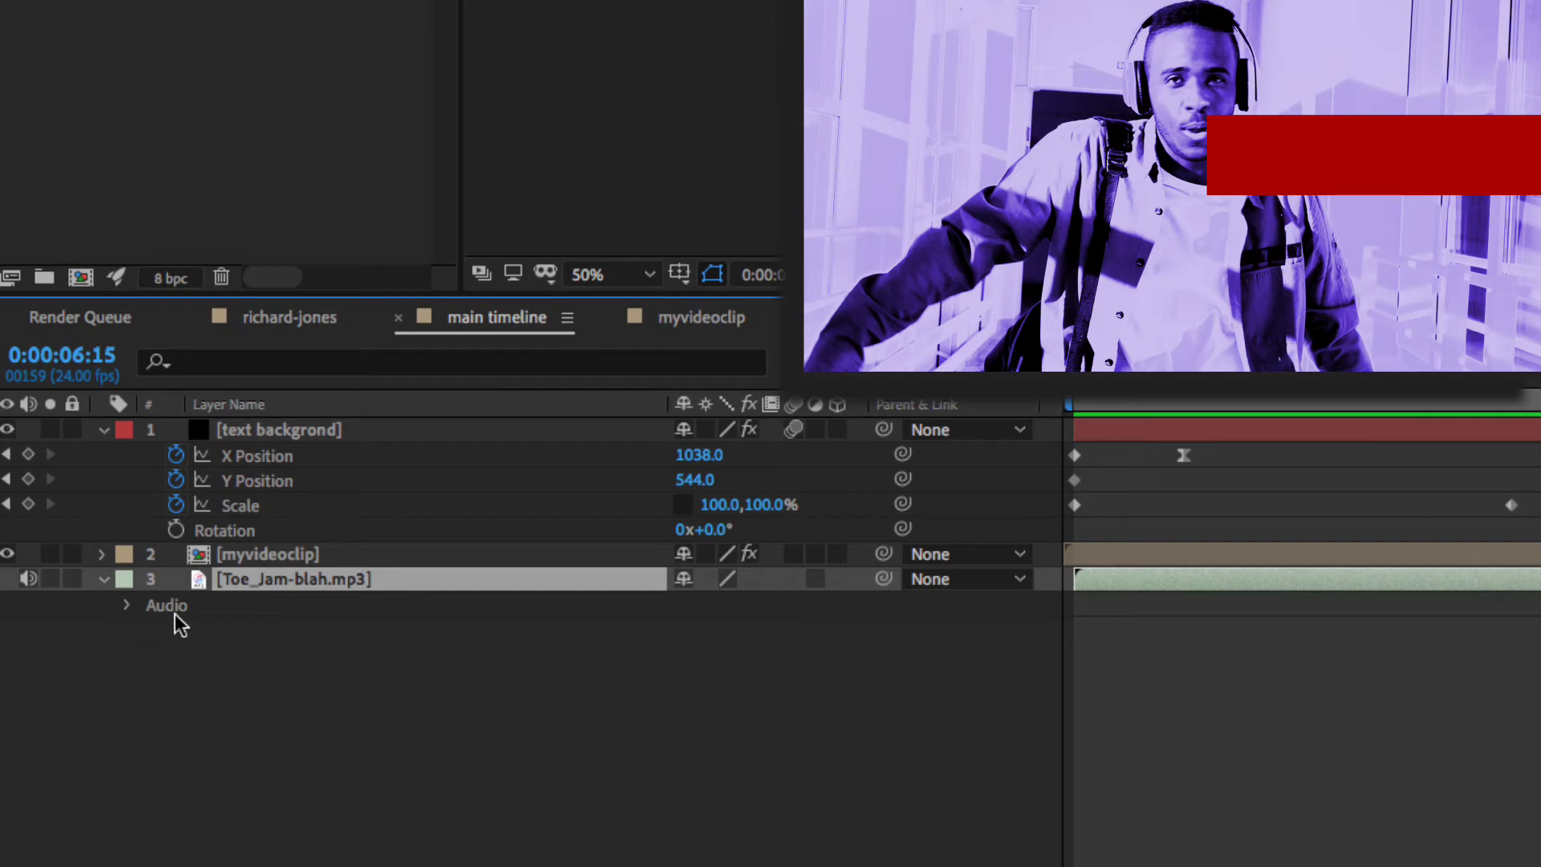
- Reveal the music layer's waveform and locate the beat at 0:00:02:11
{"action": "left_click", "coordinate": [126, 606]}
{"action": "left_click", "coordinate": [239, 630]}
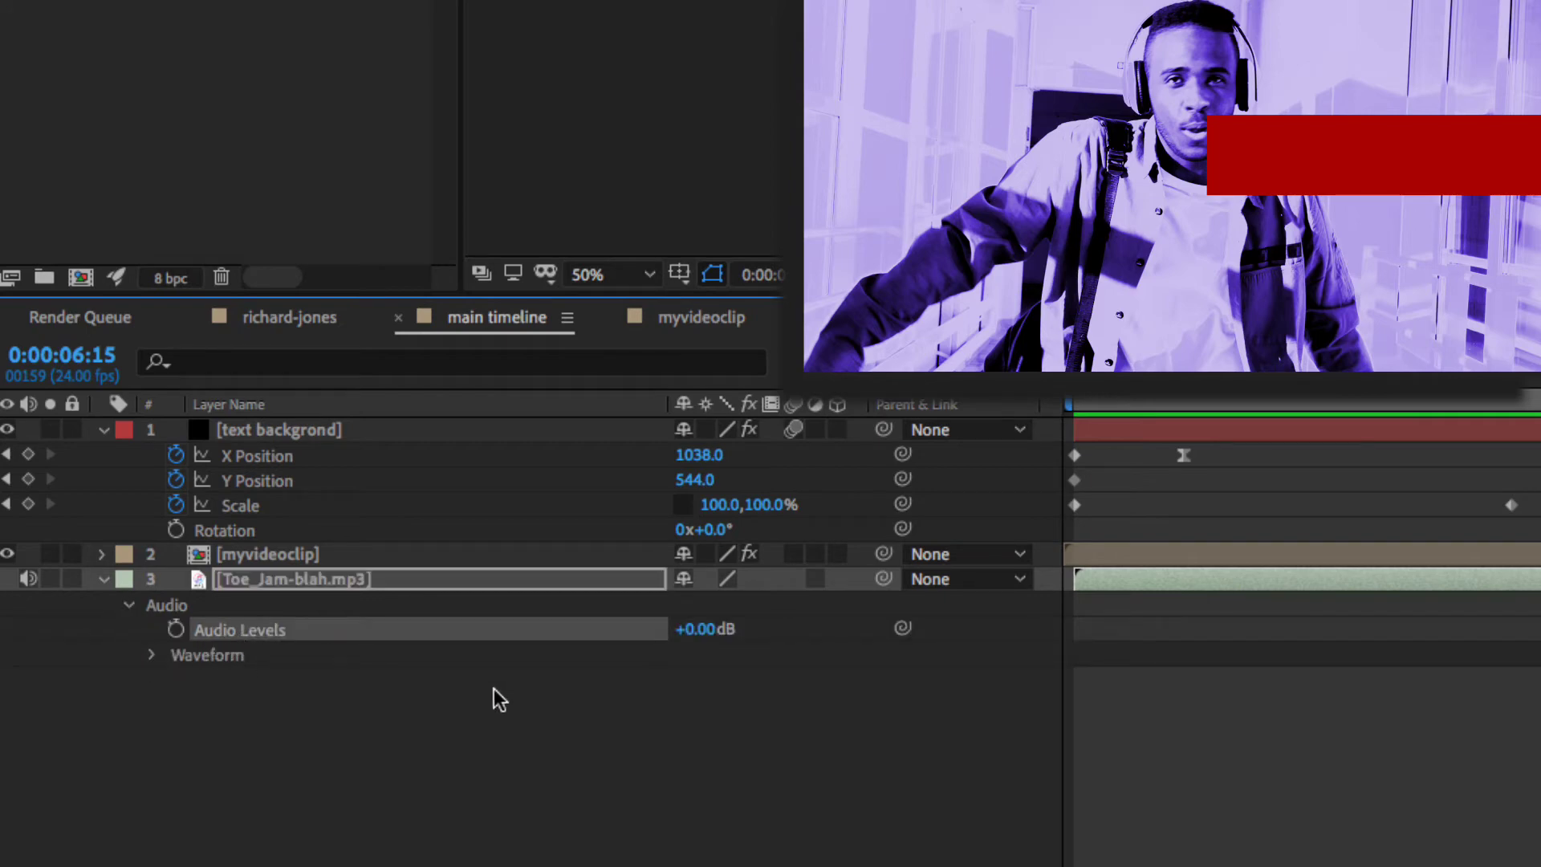
{"action": "left_click", "coordinate": [151, 654]}
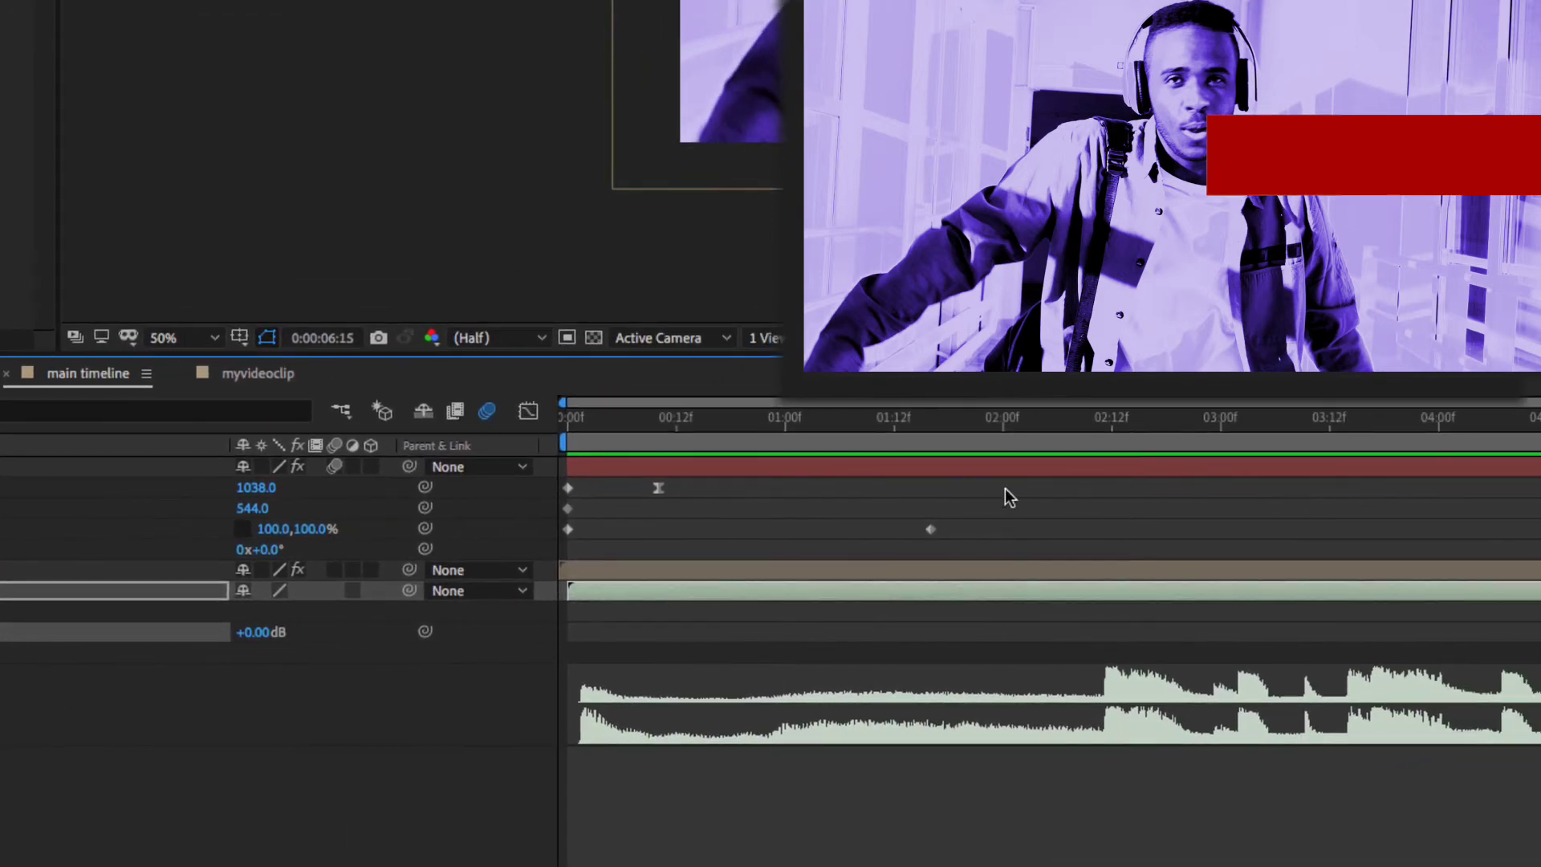
{"action": "left_click_drag", "start_coordinate": [1037, 423], "coordinate": [1104, 434]}
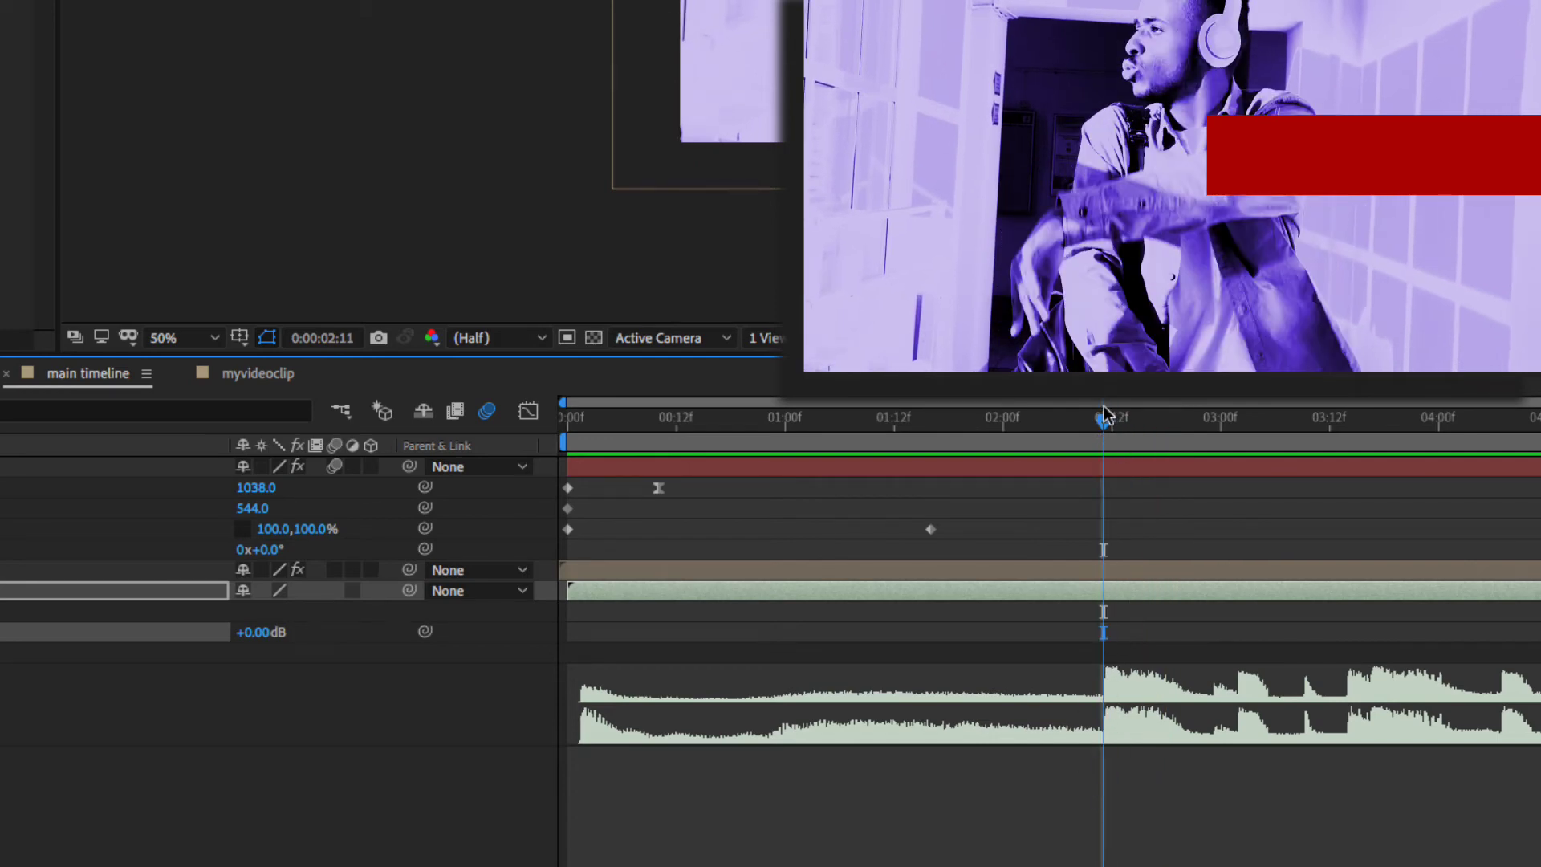
{"action": "key", "text": "space"}
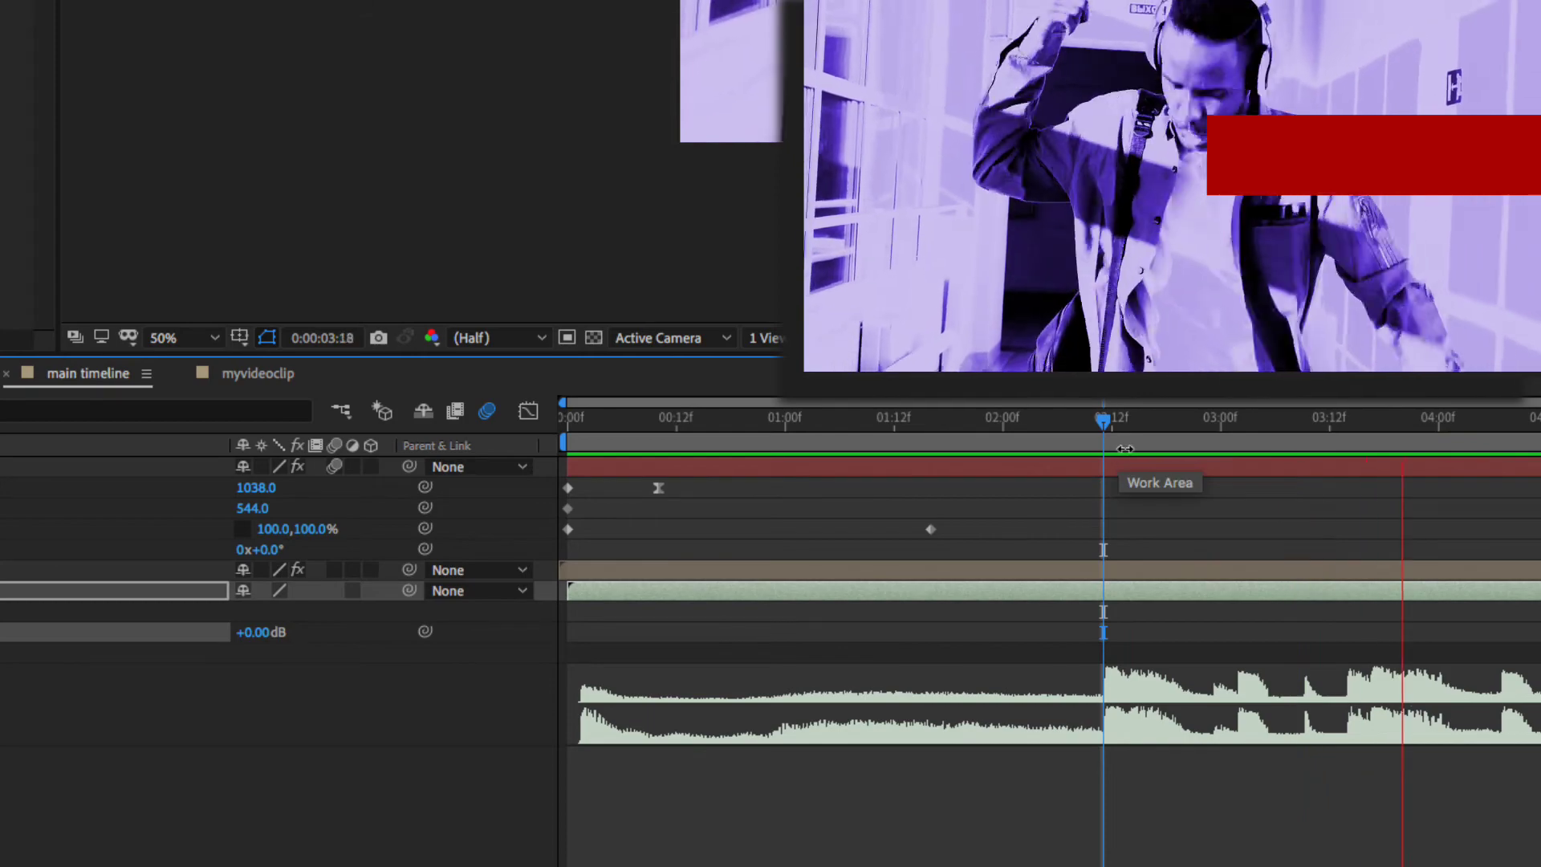
{"action": "left_click_drag", "start_coordinate": [1145, 417], "coordinate": [520, 430]}
{"action": "key", "text": "space"}
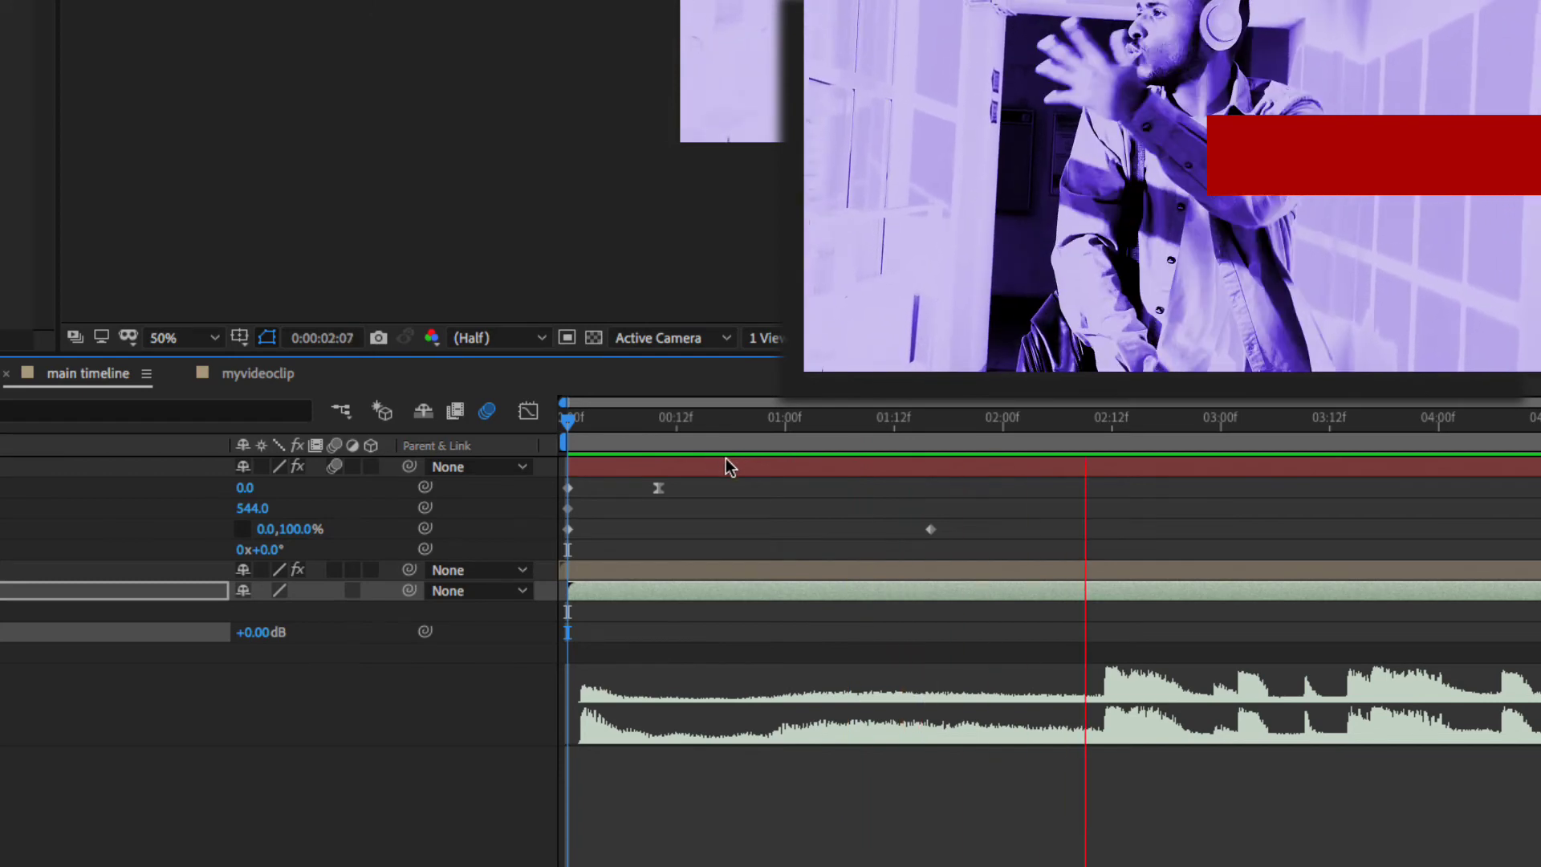
{"action": "key", "text": "space"}
{"action": "left_click_drag", "start_coordinate": [1080, 431], "coordinate": [1104, 431]}
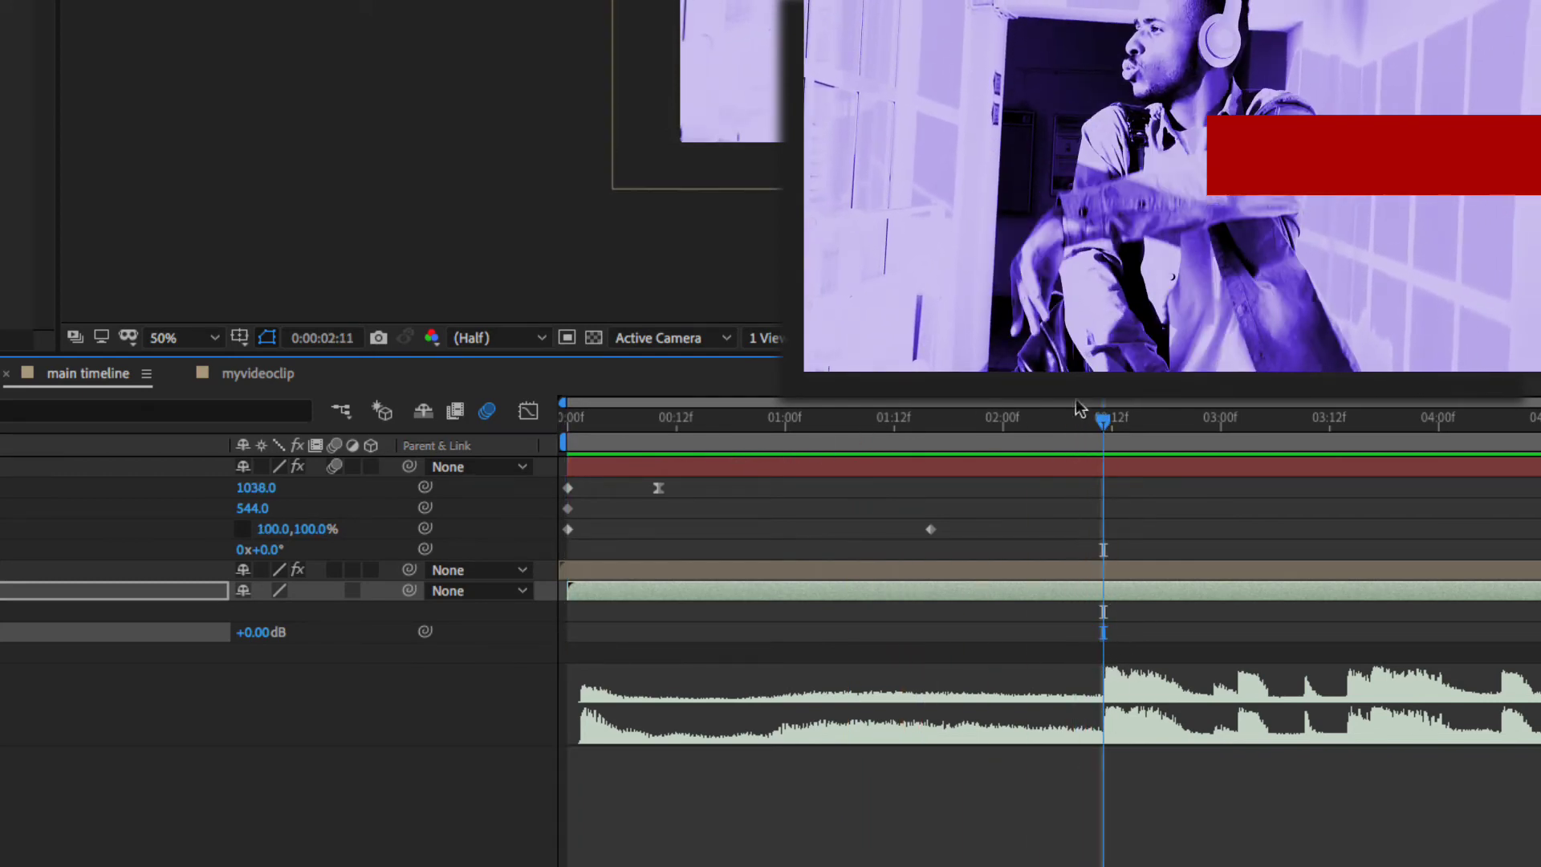
- Slide the red bar layer to start on the beat around 0:00:02:10 and preview
{"action": "left_click_drag", "start_coordinate": [687, 474], "coordinate": [1222, 476]}
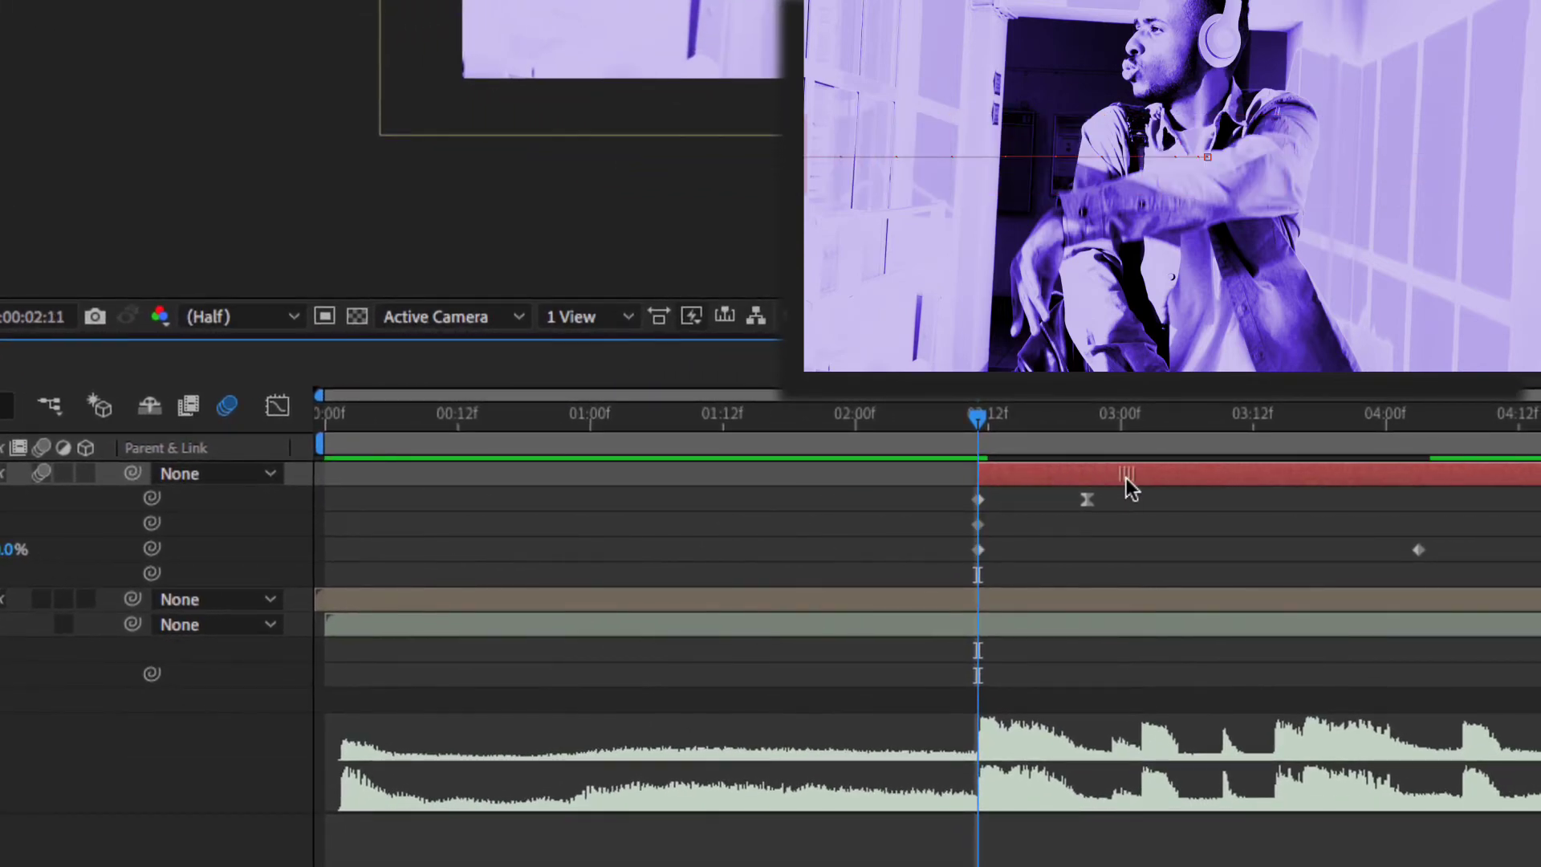
{"action": "mouse_move", "coordinate": [1125, 478]}
{"action": "left_mouse_down"}
{"action": "mouse_move", "coordinate": [1091, 476]}
{"action": "mouse_move", "coordinate": [1122, 475]}
{"action": "left_mouse_up"}
{"action": "mouse_move", "coordinate": [977, 417]}
{"action": "left_mouse_down"}
{"action": "mouse_move", "coordinate": [815, 421]}
{"action": "mouse_move", "coordinate": [1374, 431]}
{"action": "mouse_move", "coordinate": [1117, 450]}
{"action": "mouse_move", "coordinate": [1018, 437]}
{"action": "mouse_move", "coordinate": [1537, 442]}
{"action": "mouse_move", "coordinate": [1420, 451]}
{"action": "mouse_move", "coordinate": [936, 417]}
{"action": "mouse_move", "coordinate": [995, 418]}
{"action": "mouse_move", "coordinate": [966, 416]}
{"action": "left_mouse_up"}
{"action": "key", "text": "space"}
{"action": "key", "text": "space"}
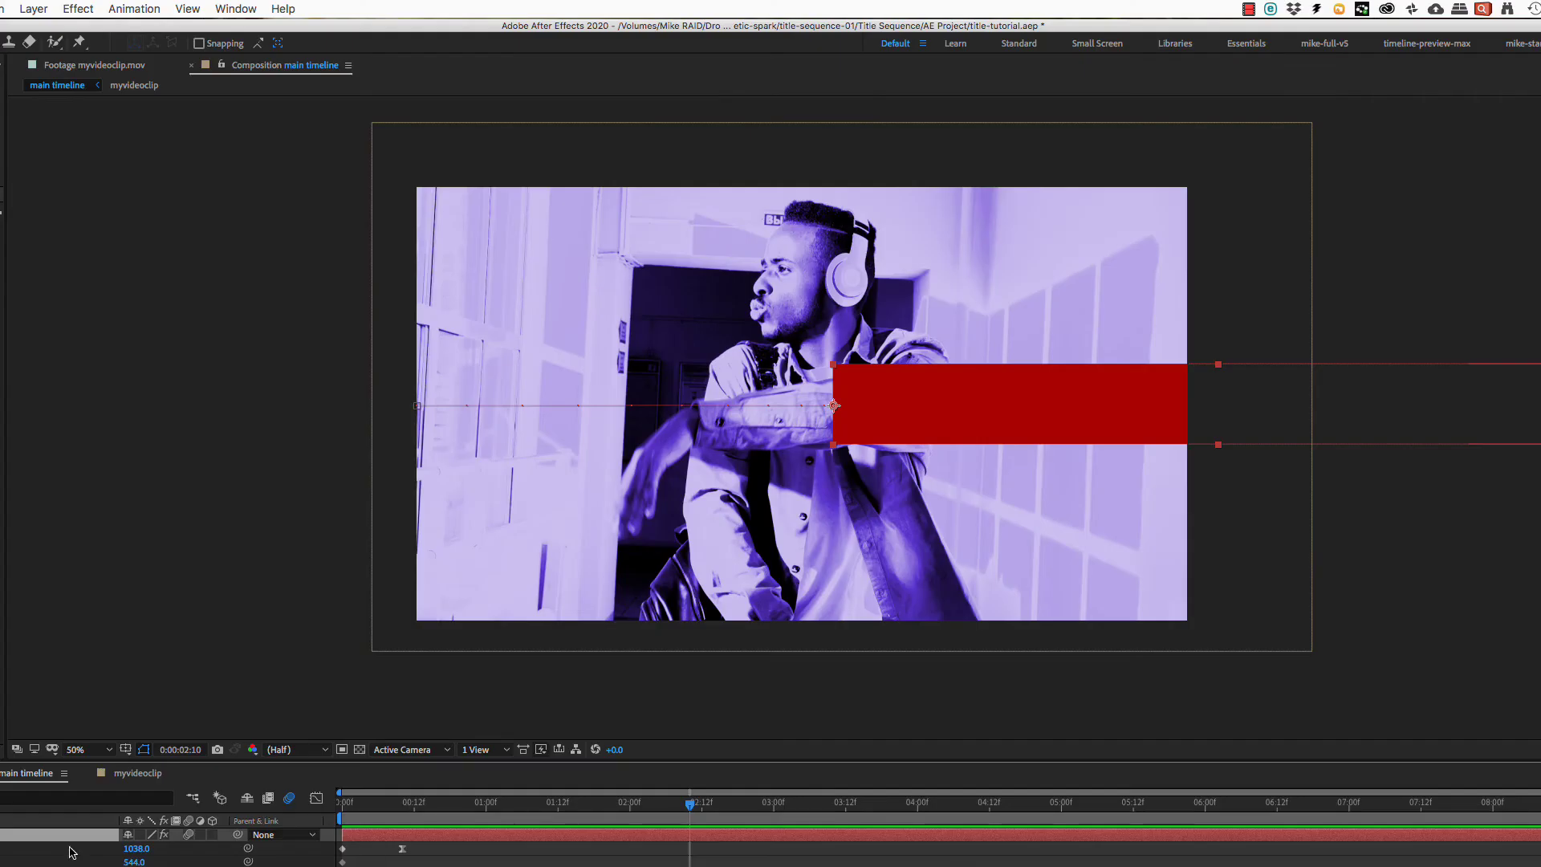
- Browse Layer > Transform to the Center Anchor Point in Layer Content option
{"action": "left_click", "coordinate": [1, 9]}
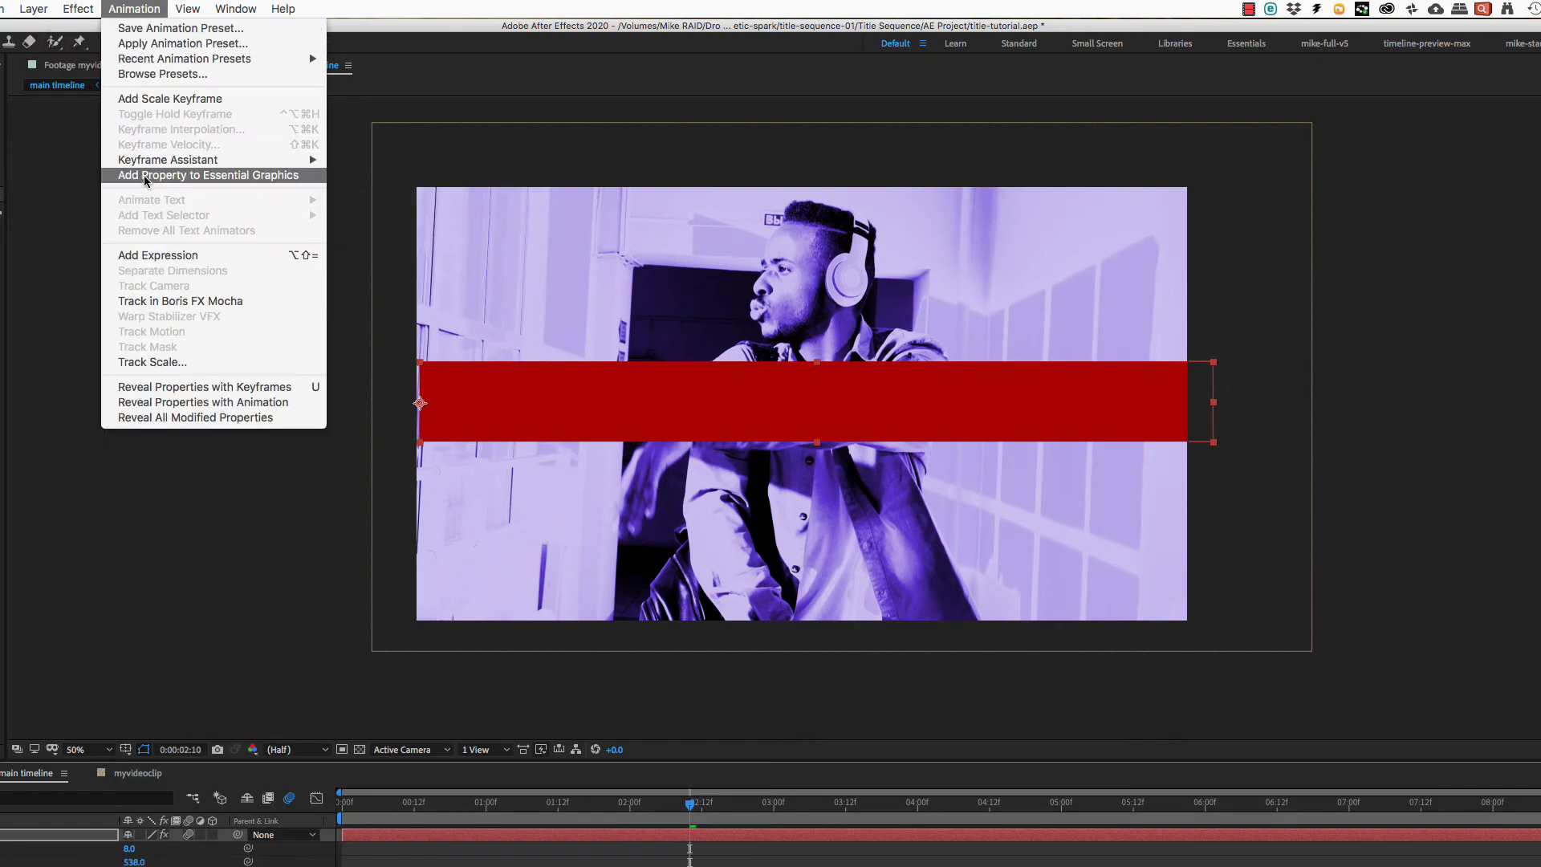
{"action": "mouse_move", "coordinate": [42, 9]}
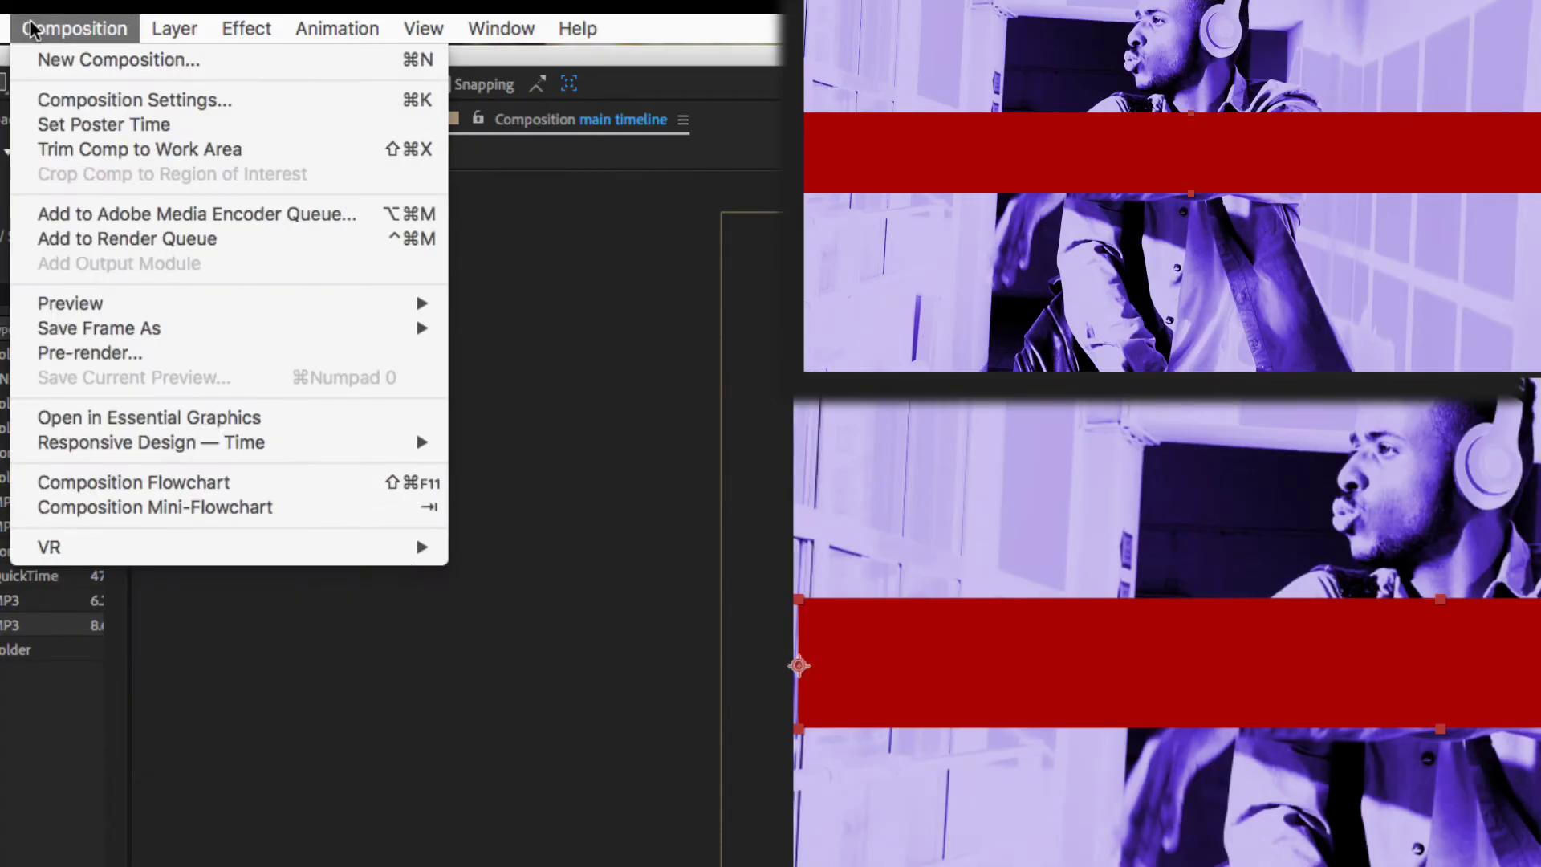
{"action": "mouse_move", "coordinate": [221, 319]}
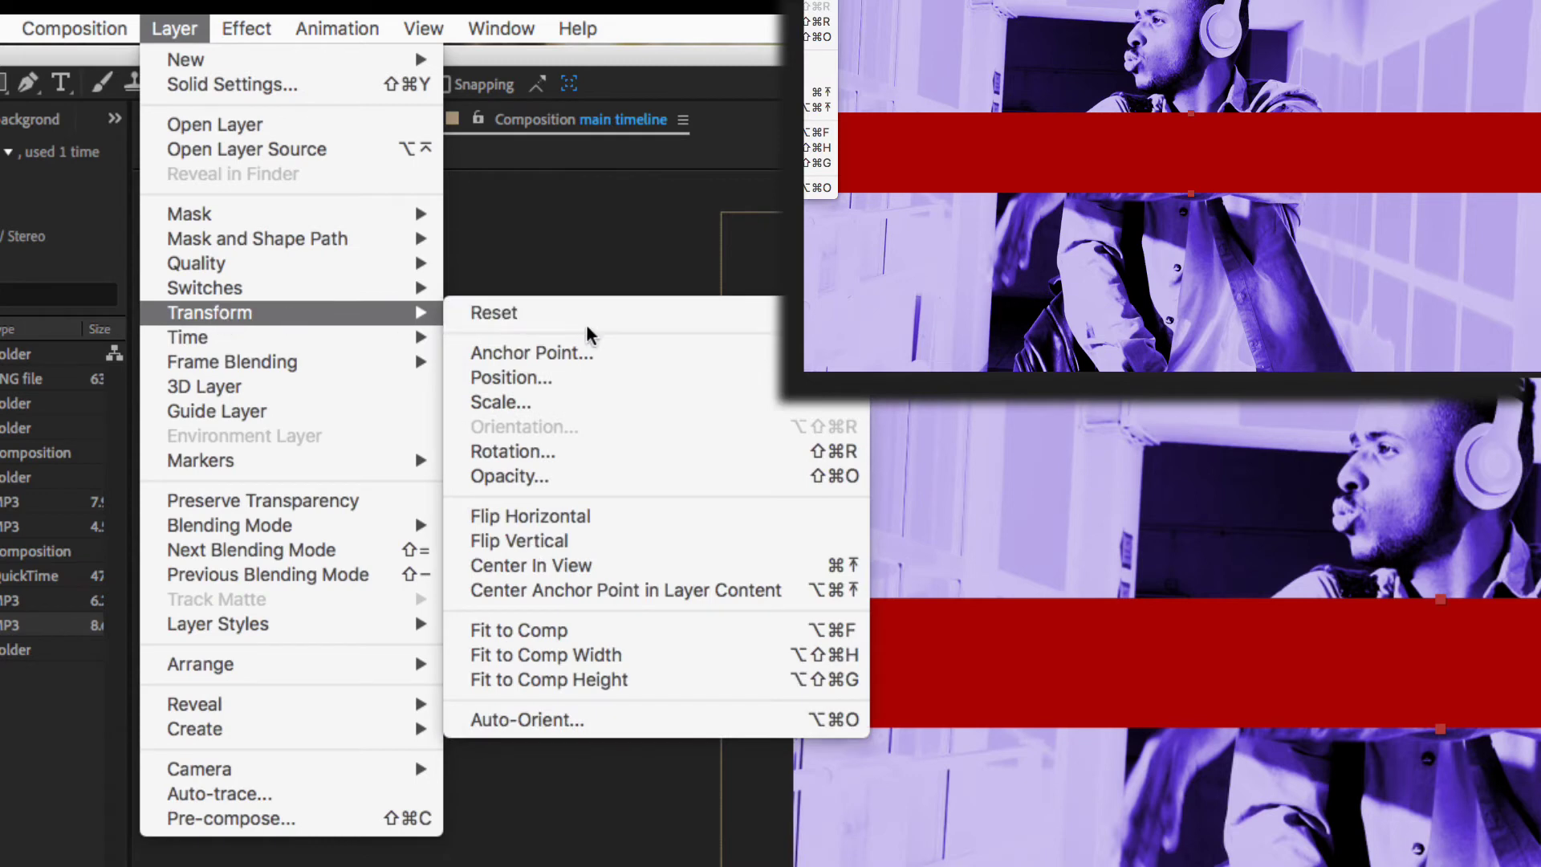
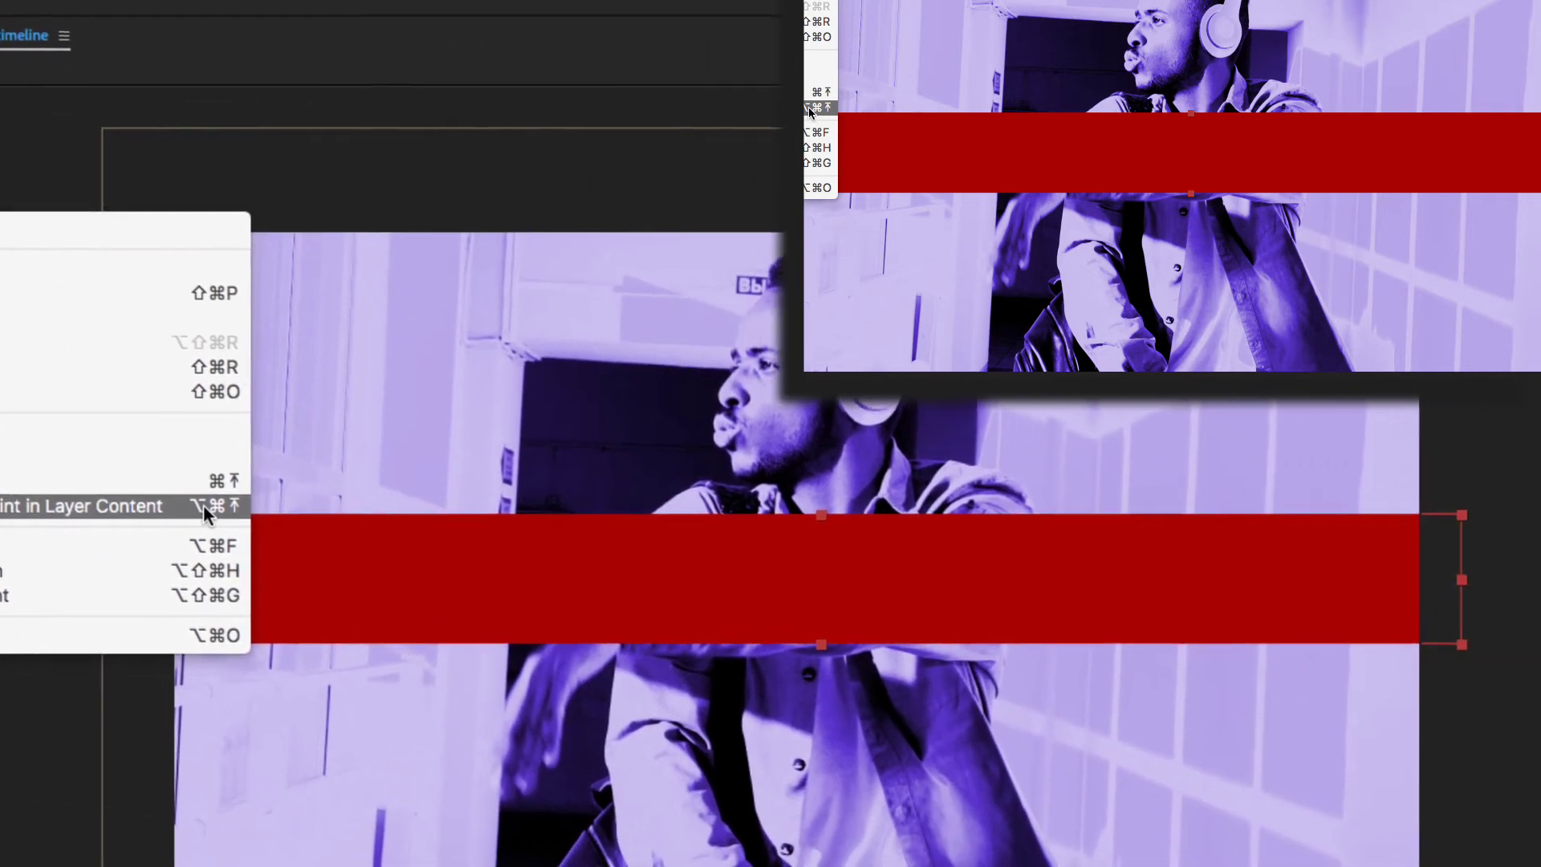
- Centre the bar's anchor point and keyframe its width from 0% to 103% just after 0:00:02:11
{"action": "left_click", "coordinate": [833, 596]}
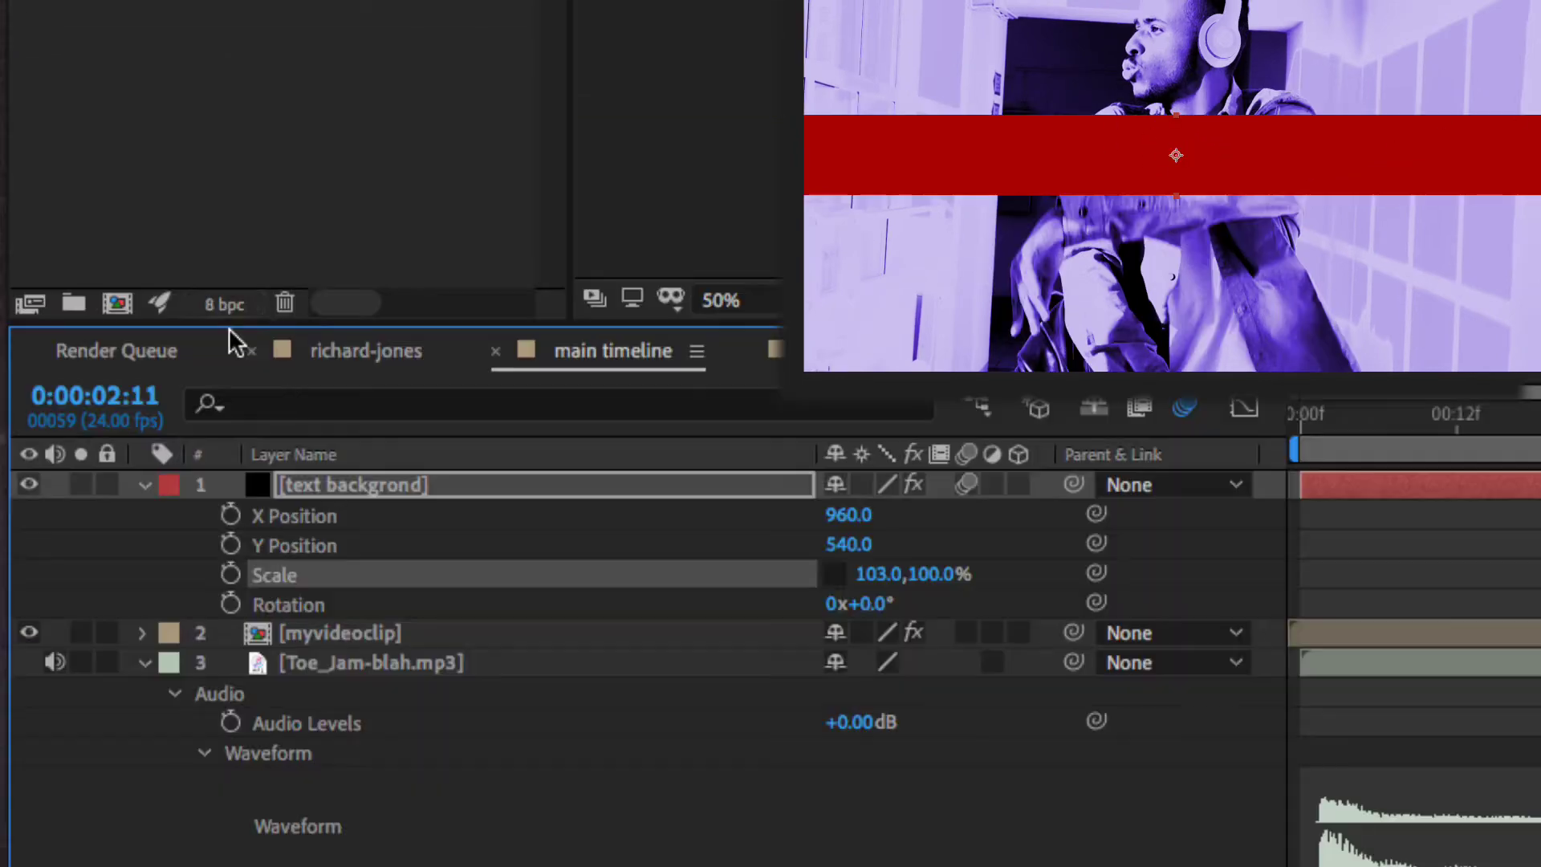
{"action": "left_click", "coordinate": [231, 575]}
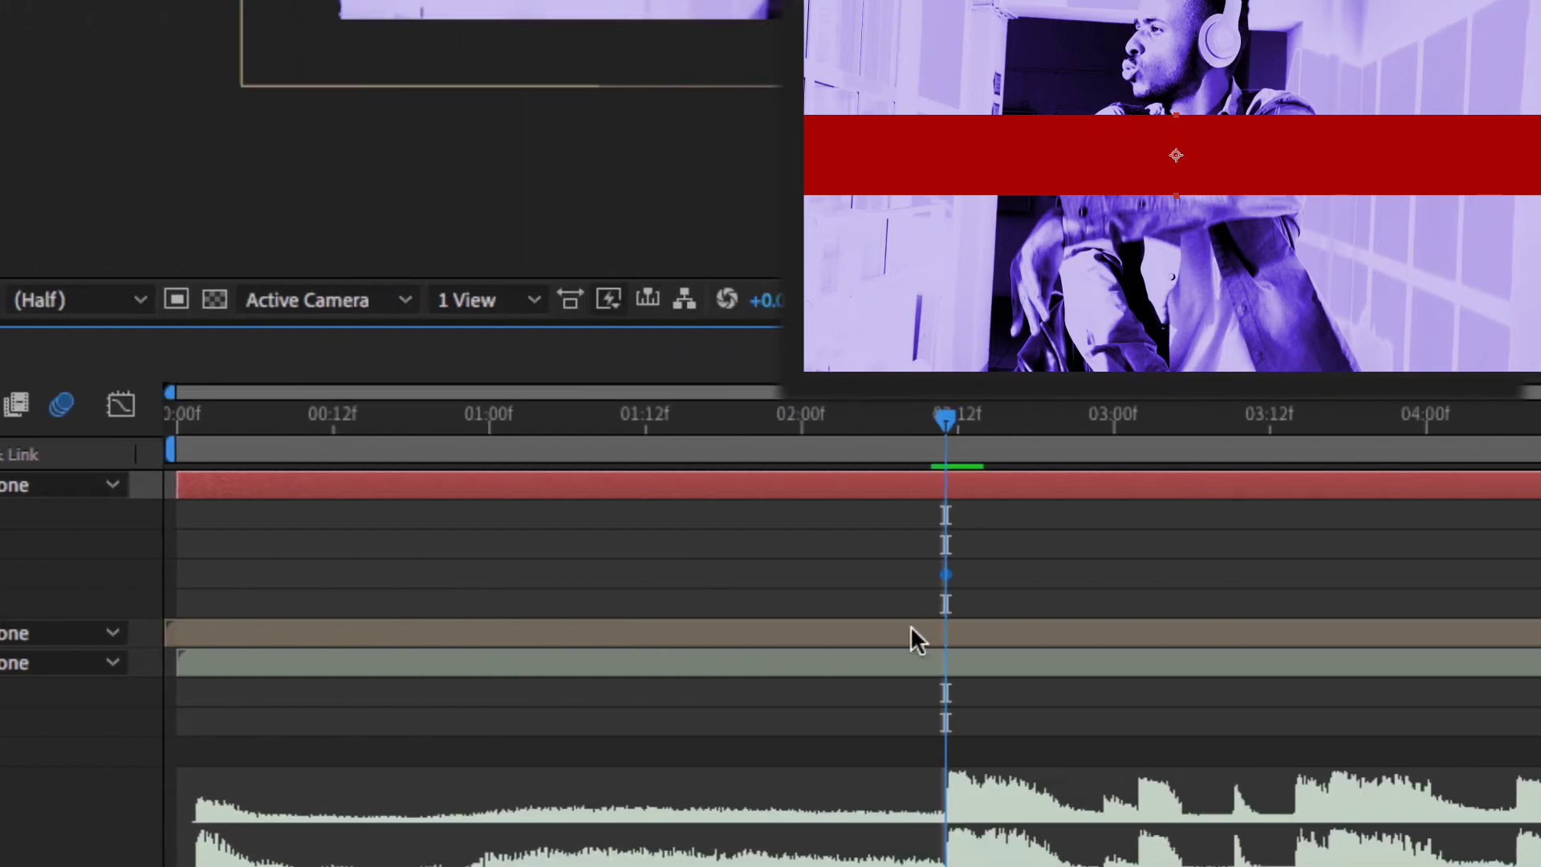
{"action": "left_click_drag", "start_coordinate": [700, 574], "coordinate": [805, 575]}
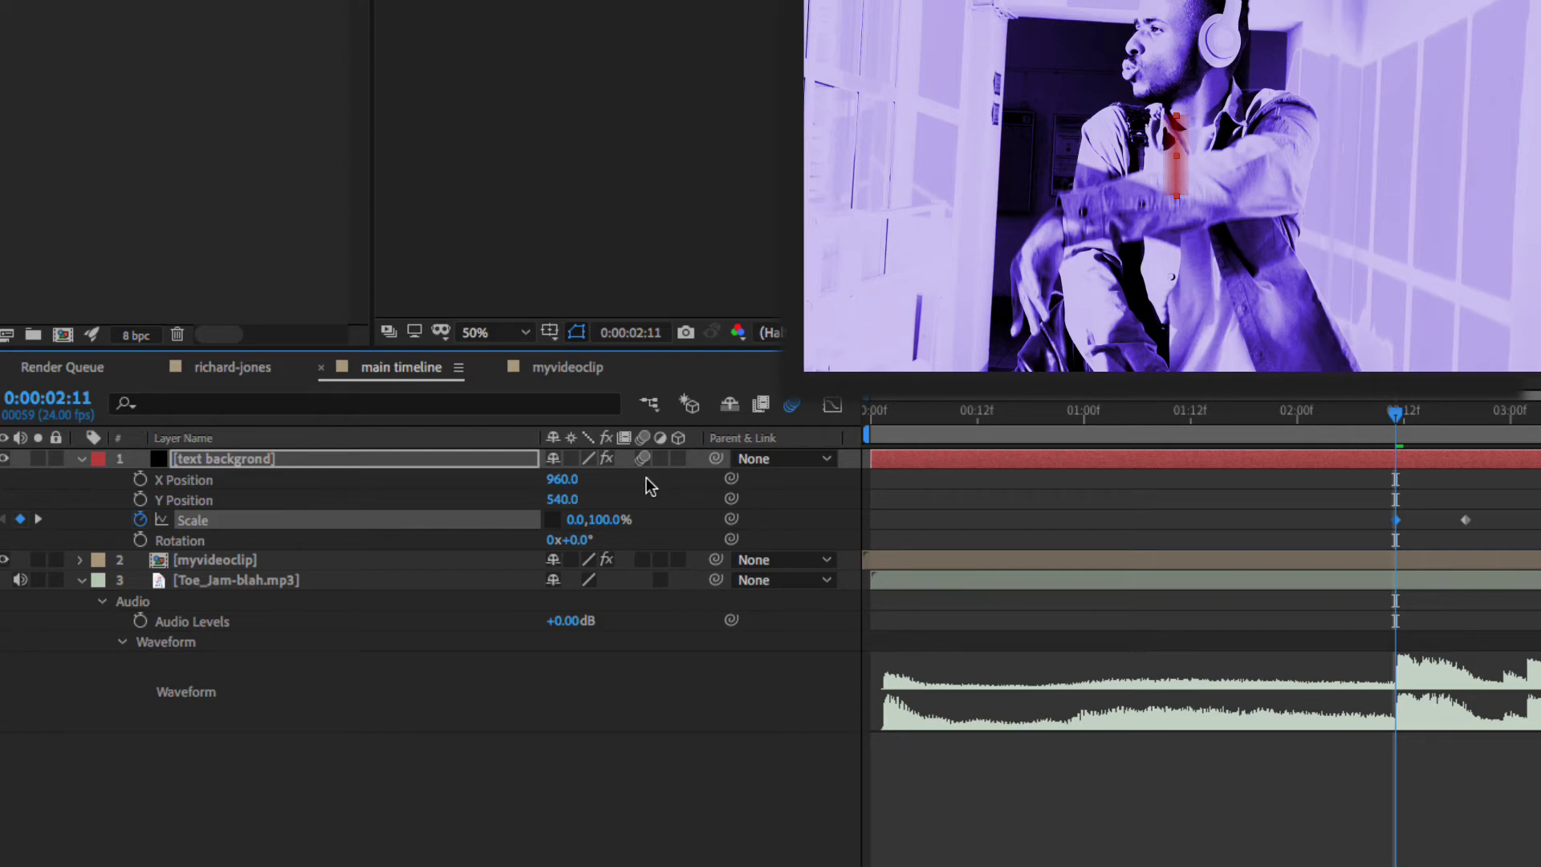
- Preview the red bar sweeping open from zero width
{"action": "key", "text": "space"}
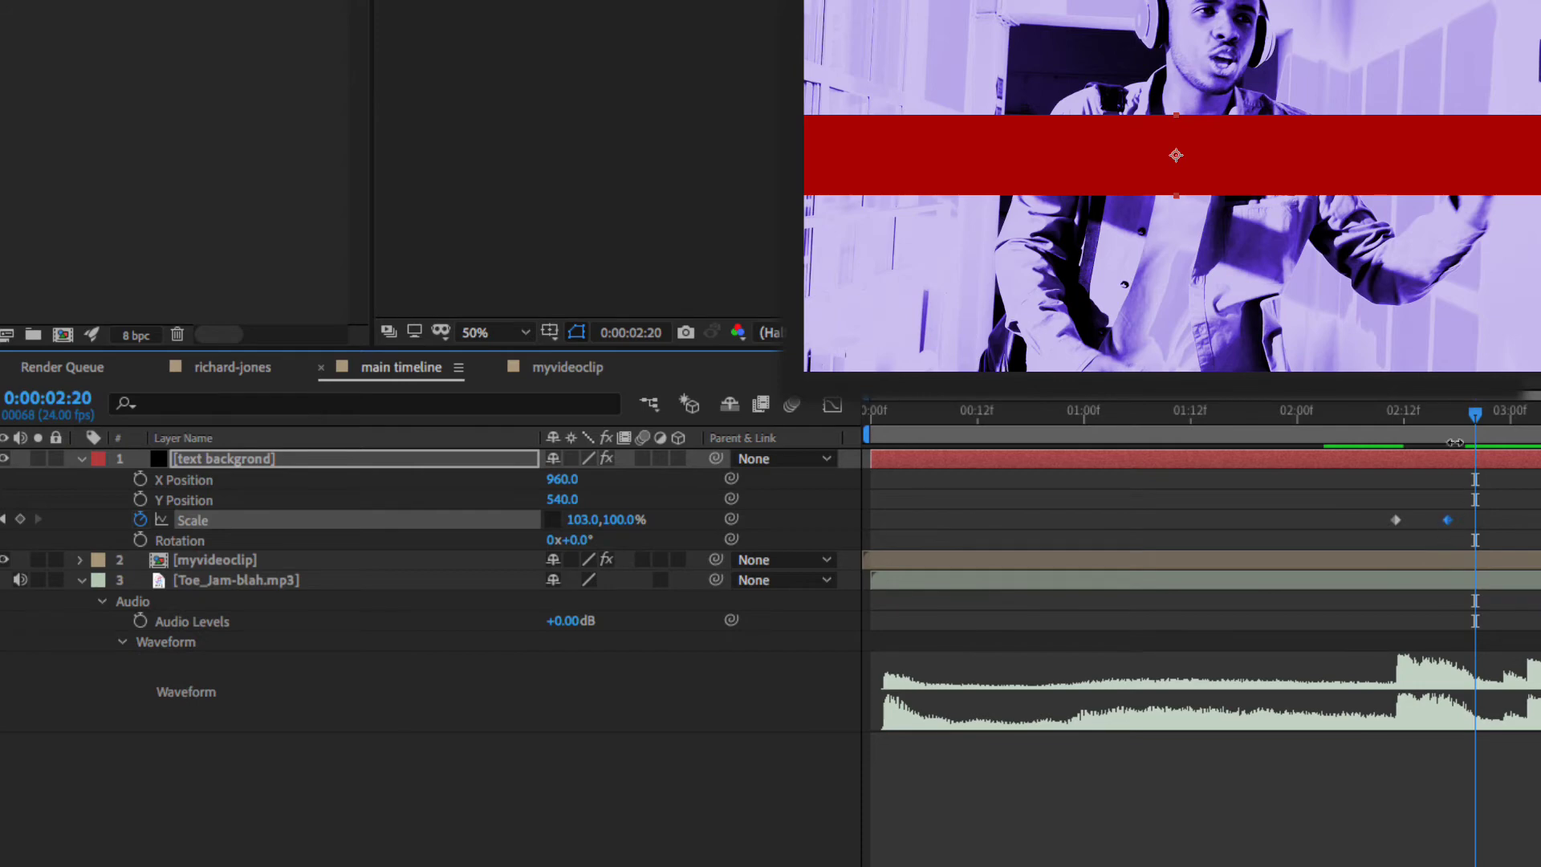
{"action": "left_click_drag", "start_coordinate": [1449, 425], "coordinate": [1447, 425]}
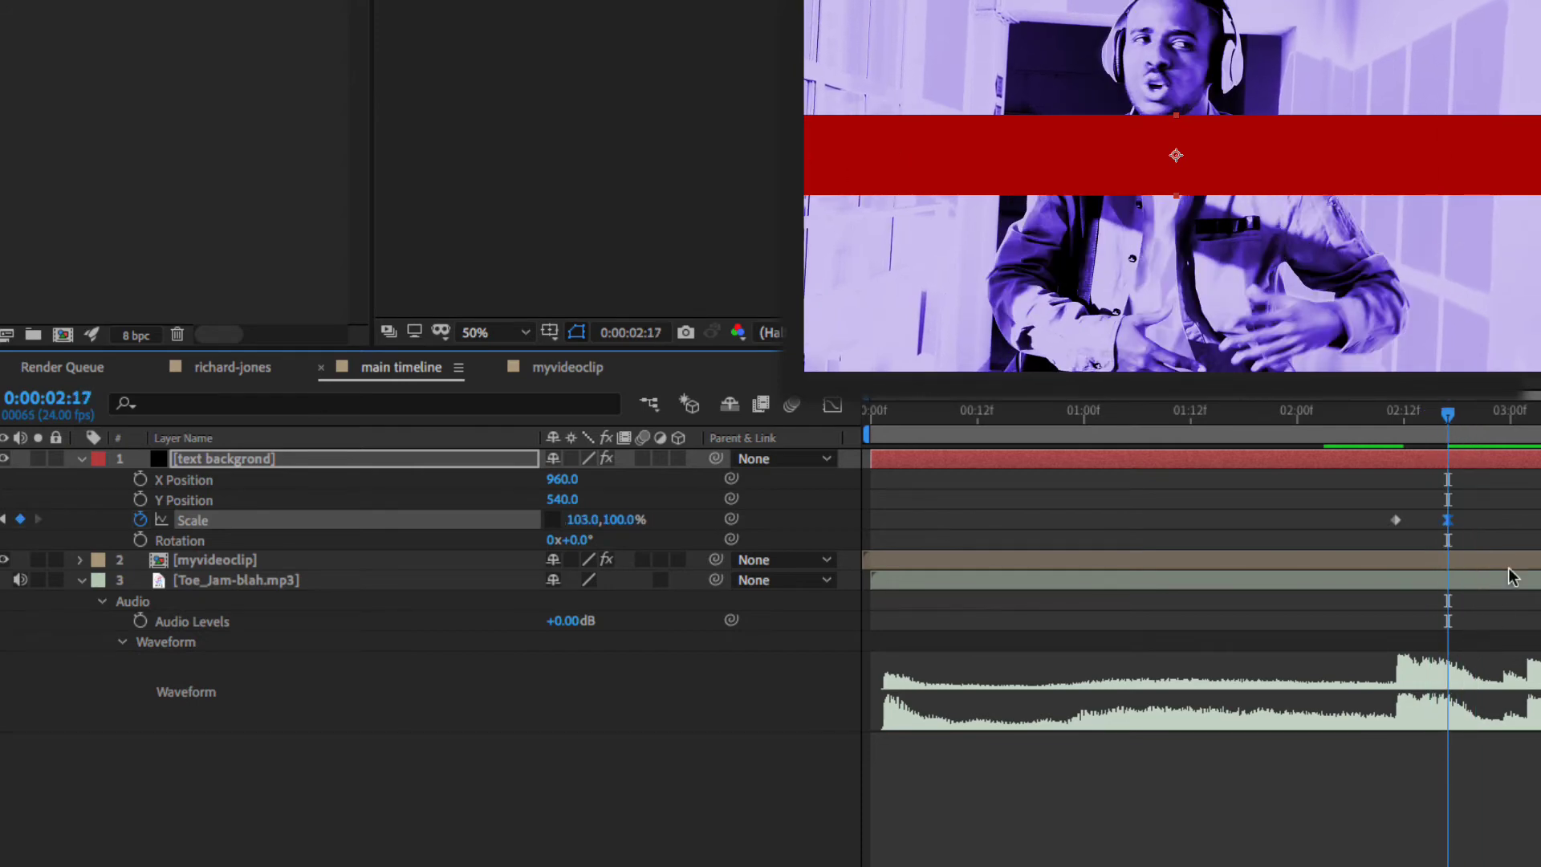
{"action": "left_click", "coordinate": [1396, 426]}
{"action": "key", "text": "space"}
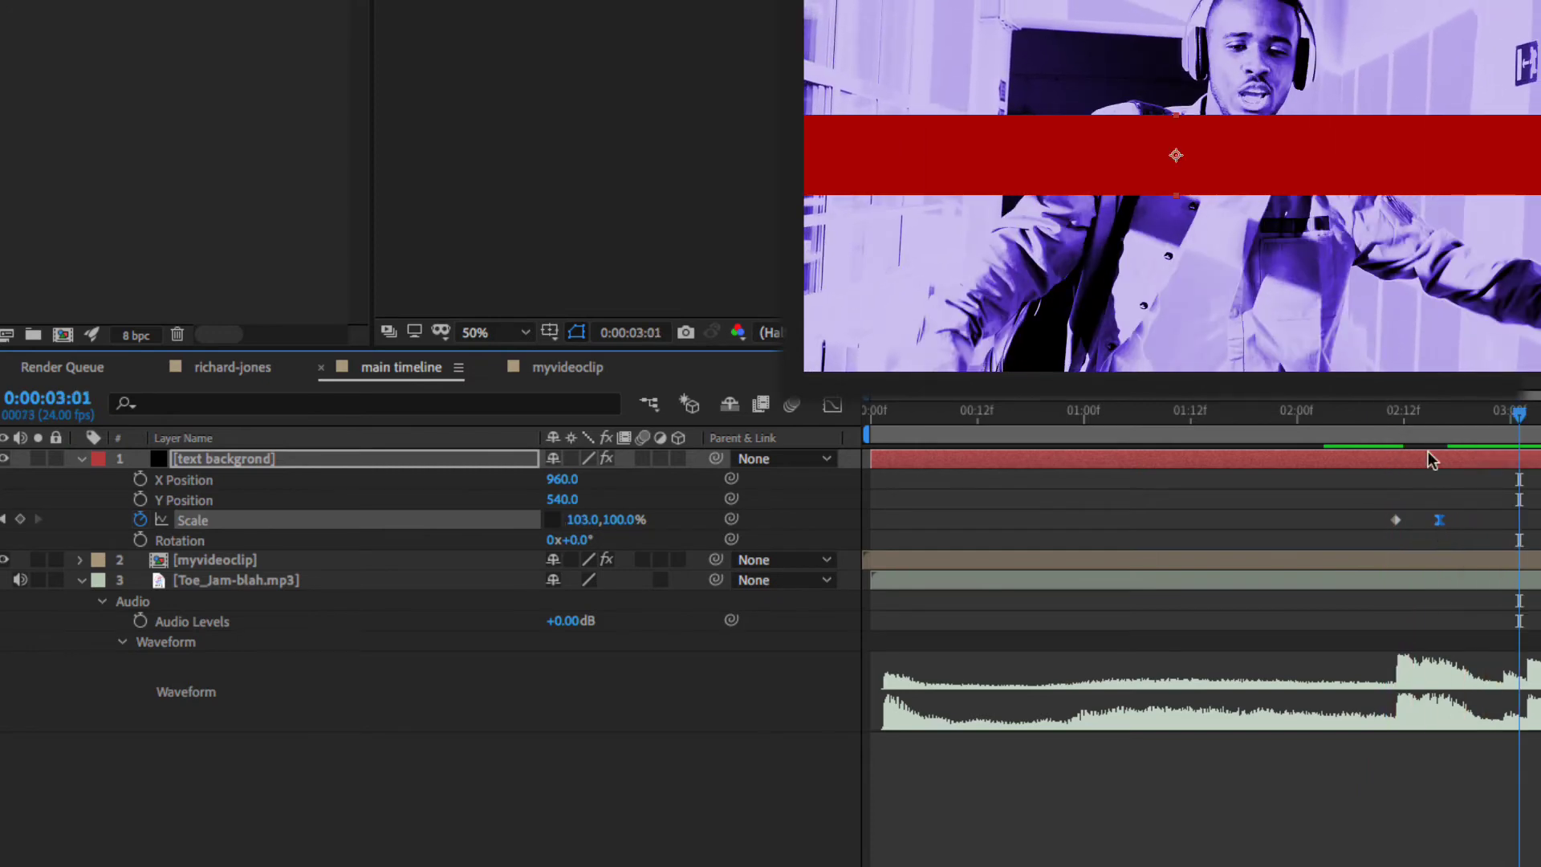
{"action": "left_click_drag", "start_coordinate": [1422, 425], "coordinate": [1313, 425]}
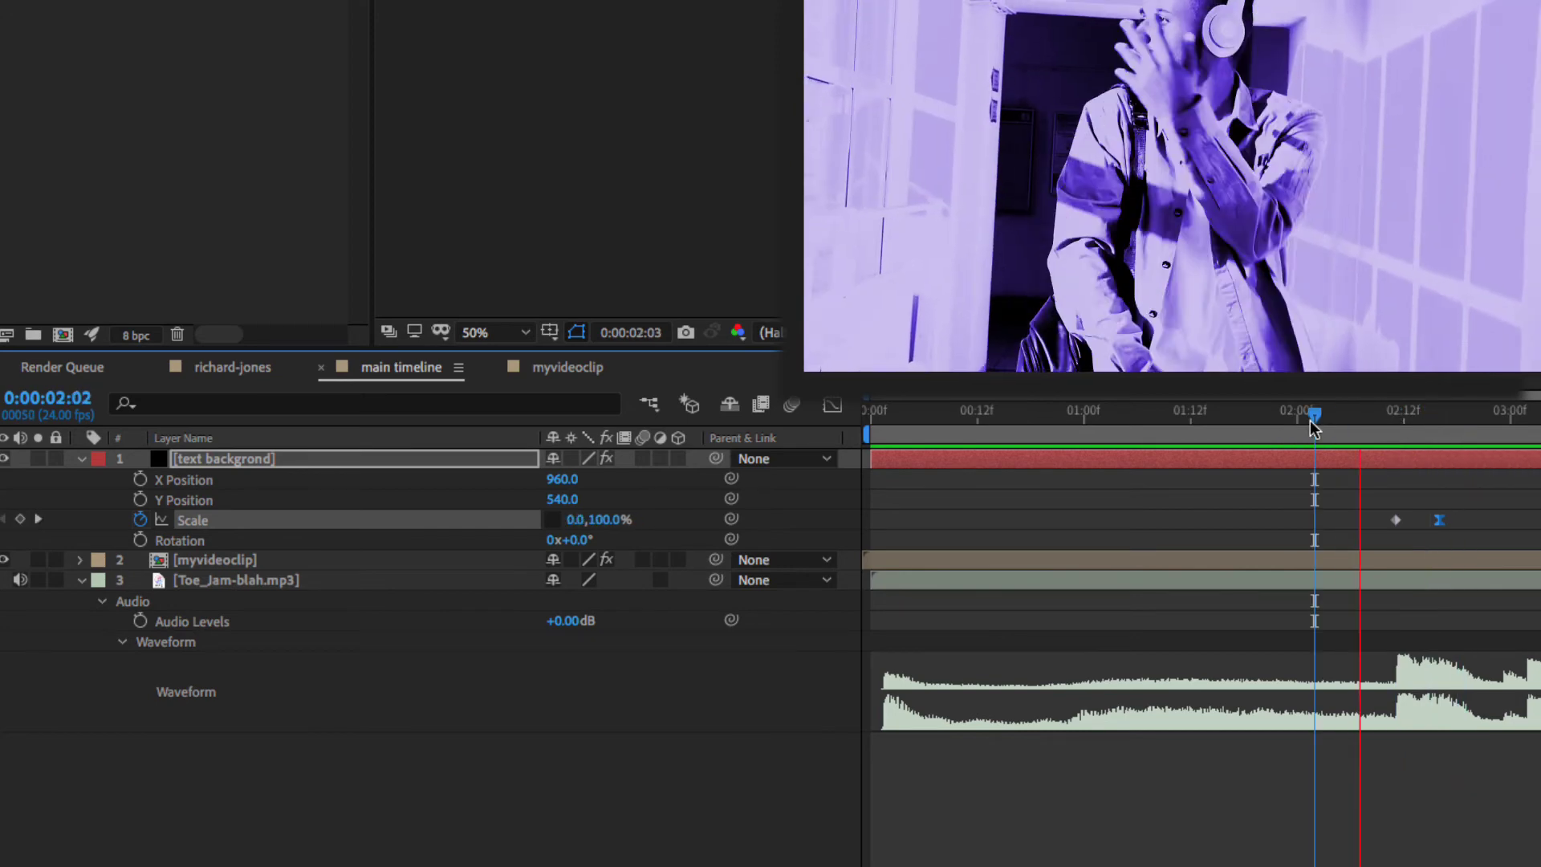
{"action": "key", "text": "space"}
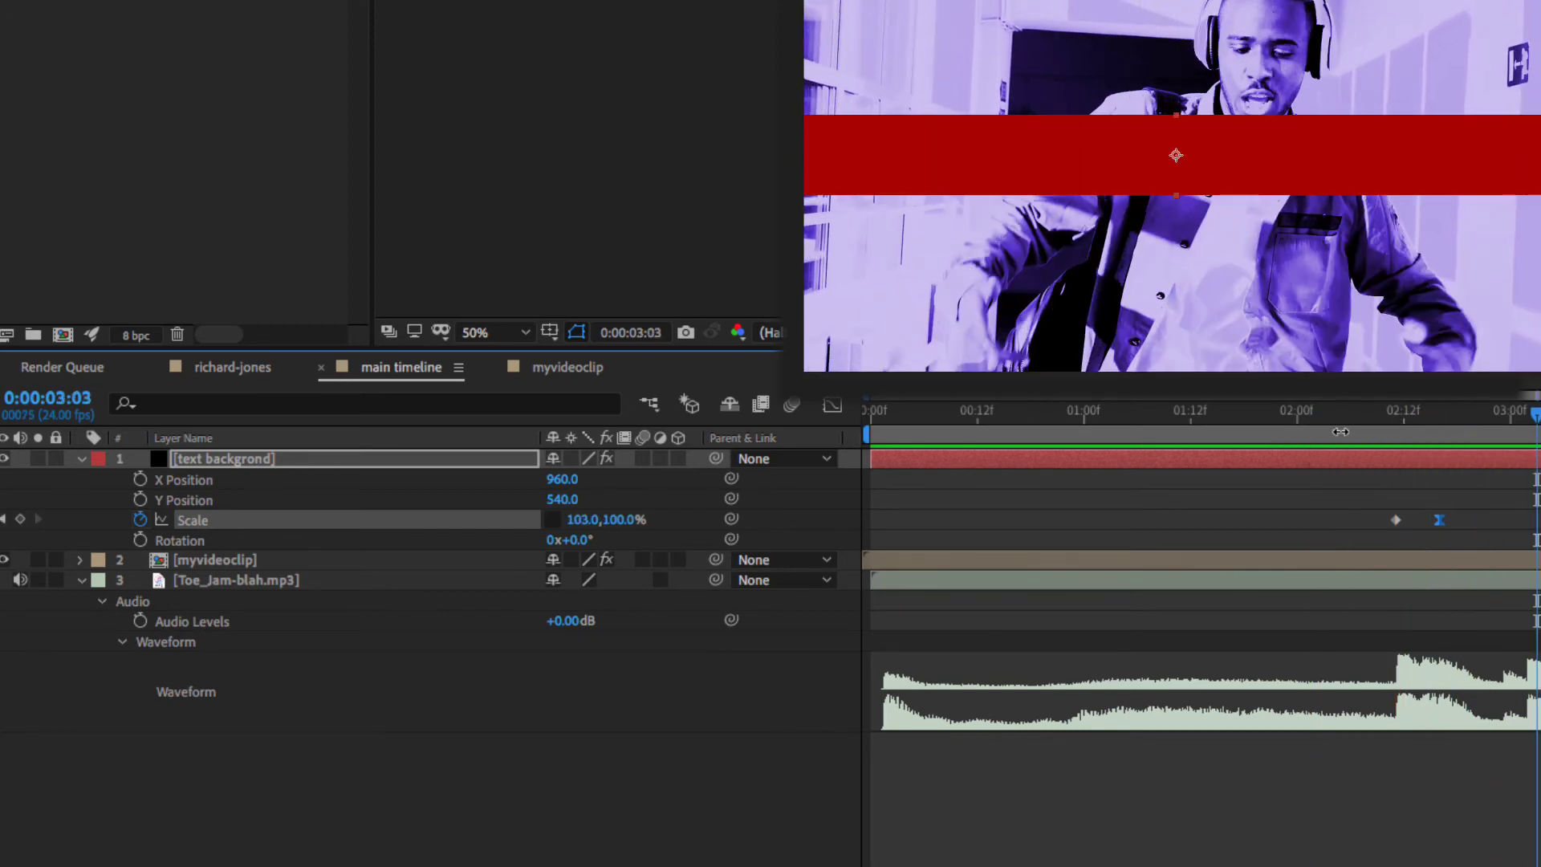
{"action": "left_click", "coordinate": [1397, 425]}
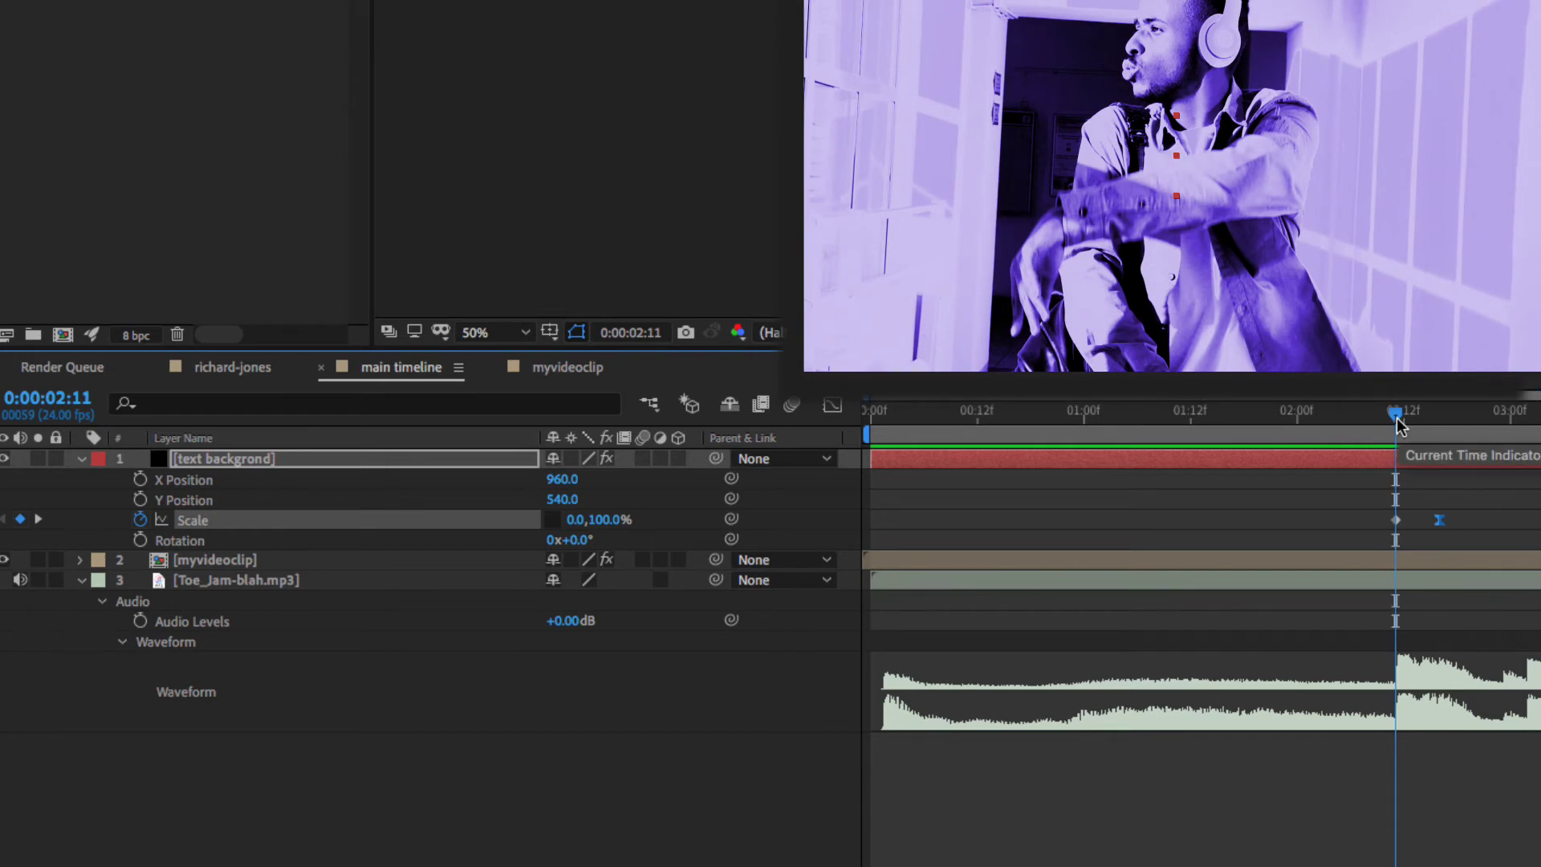
- Select the video and music layers, shift them about 12 frames later, and preview against the beat
{"action": "left_click_drag", "start_coordinate": [1397, 424], "coordinate": [1163, 417]}
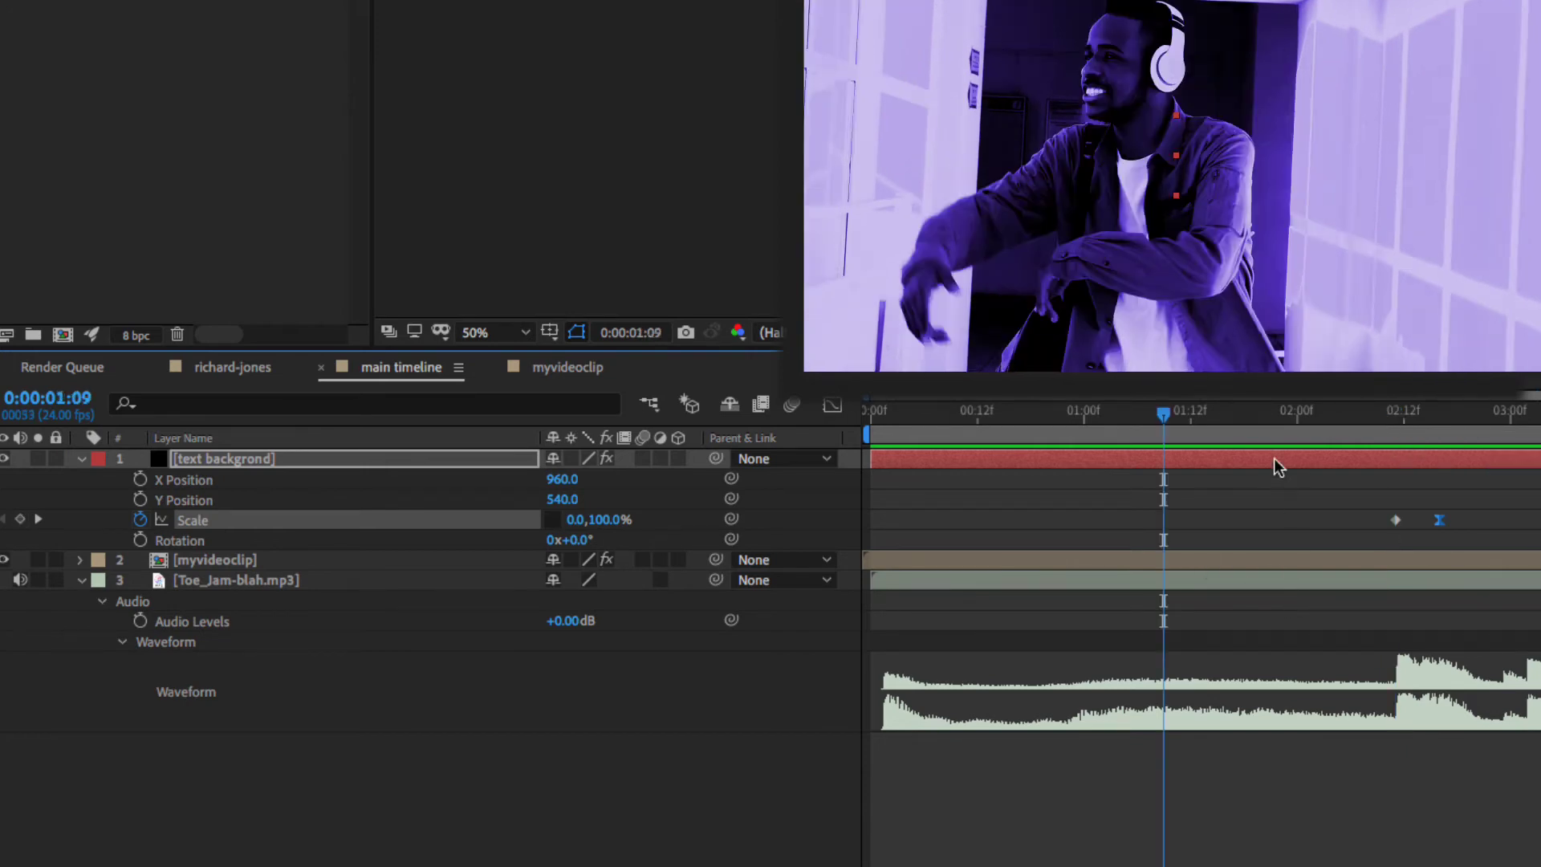
{"action": "left_click", "coordinate": [1216, 560]}
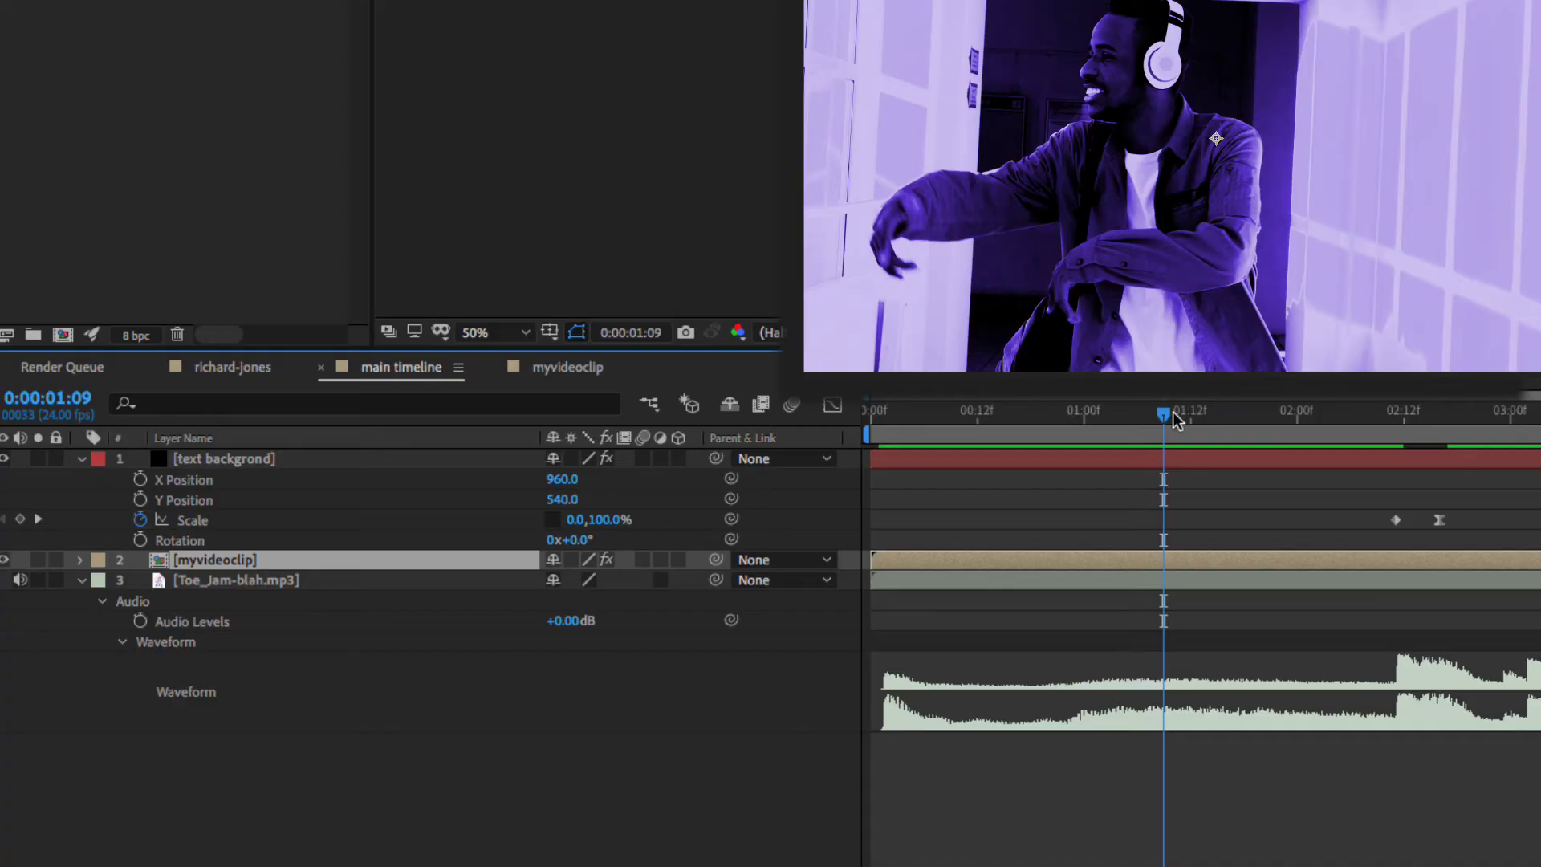
{"action": "left_click_drag", "start_coordinate": [1173, 419], "coordinate": [1504, 409]}
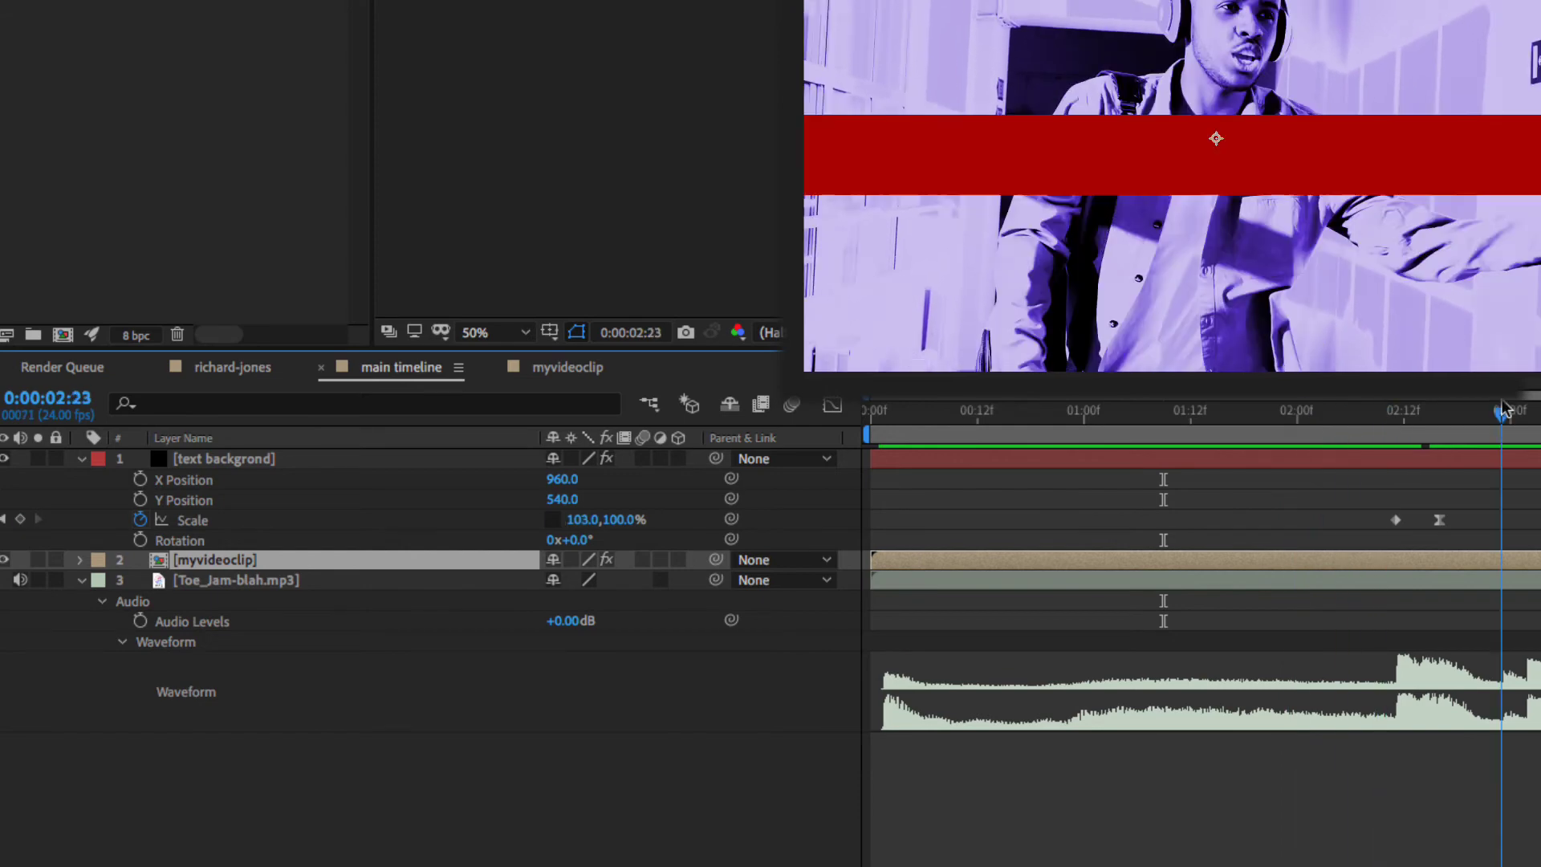
{"action": "left_click", "coordinate": [1483, 574], "text": "shift"}
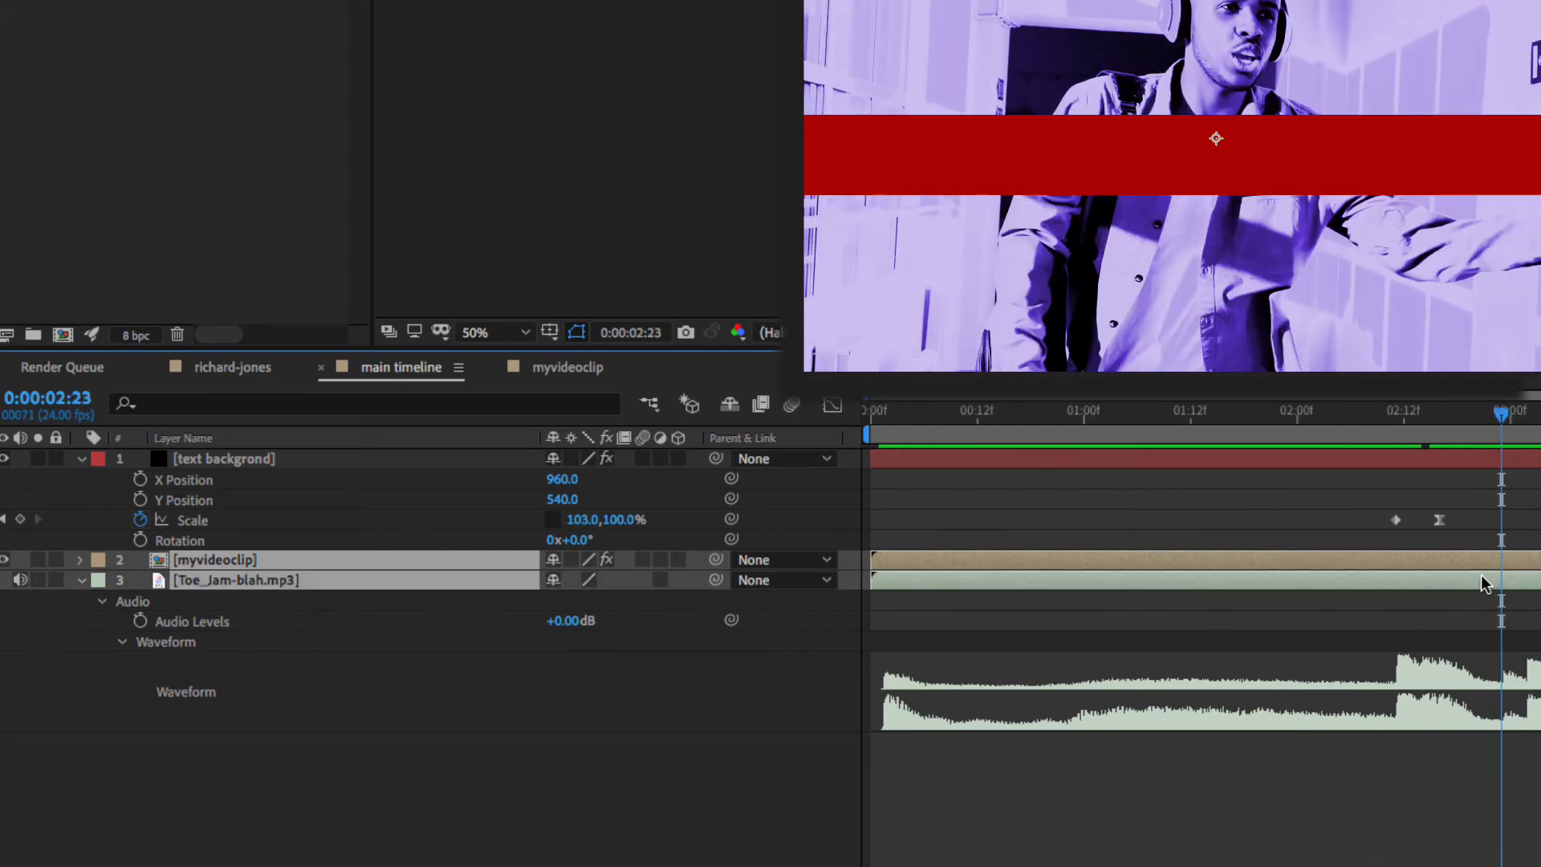
{"action": "left_click_drag", "start_coordinate": [1481, 574], "coordinate": [1540, 575]}
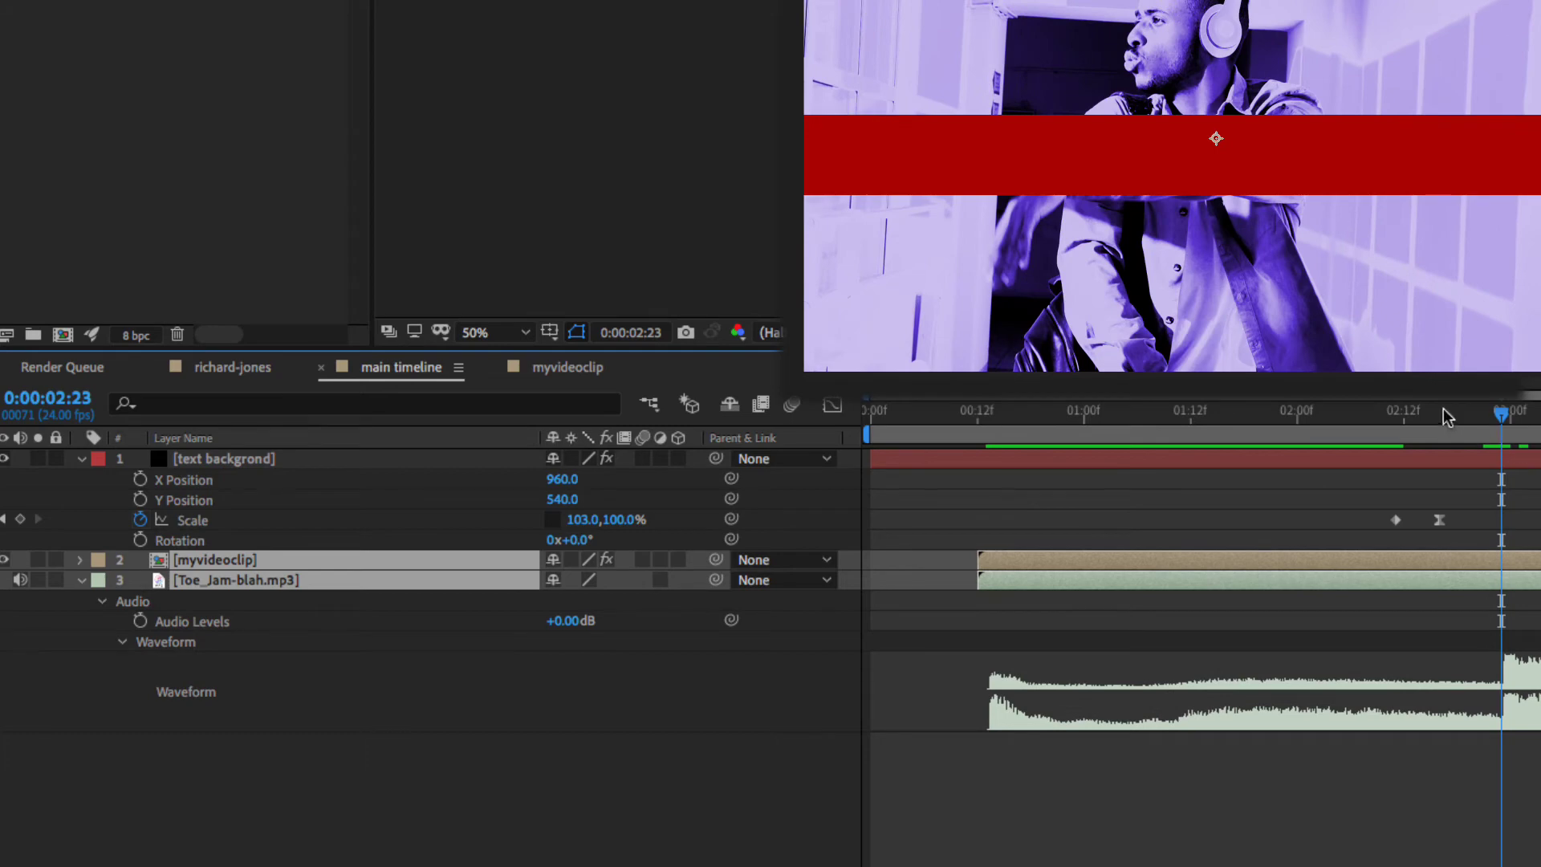
{"action": "left_click", "coordinate": [1375, 417]}
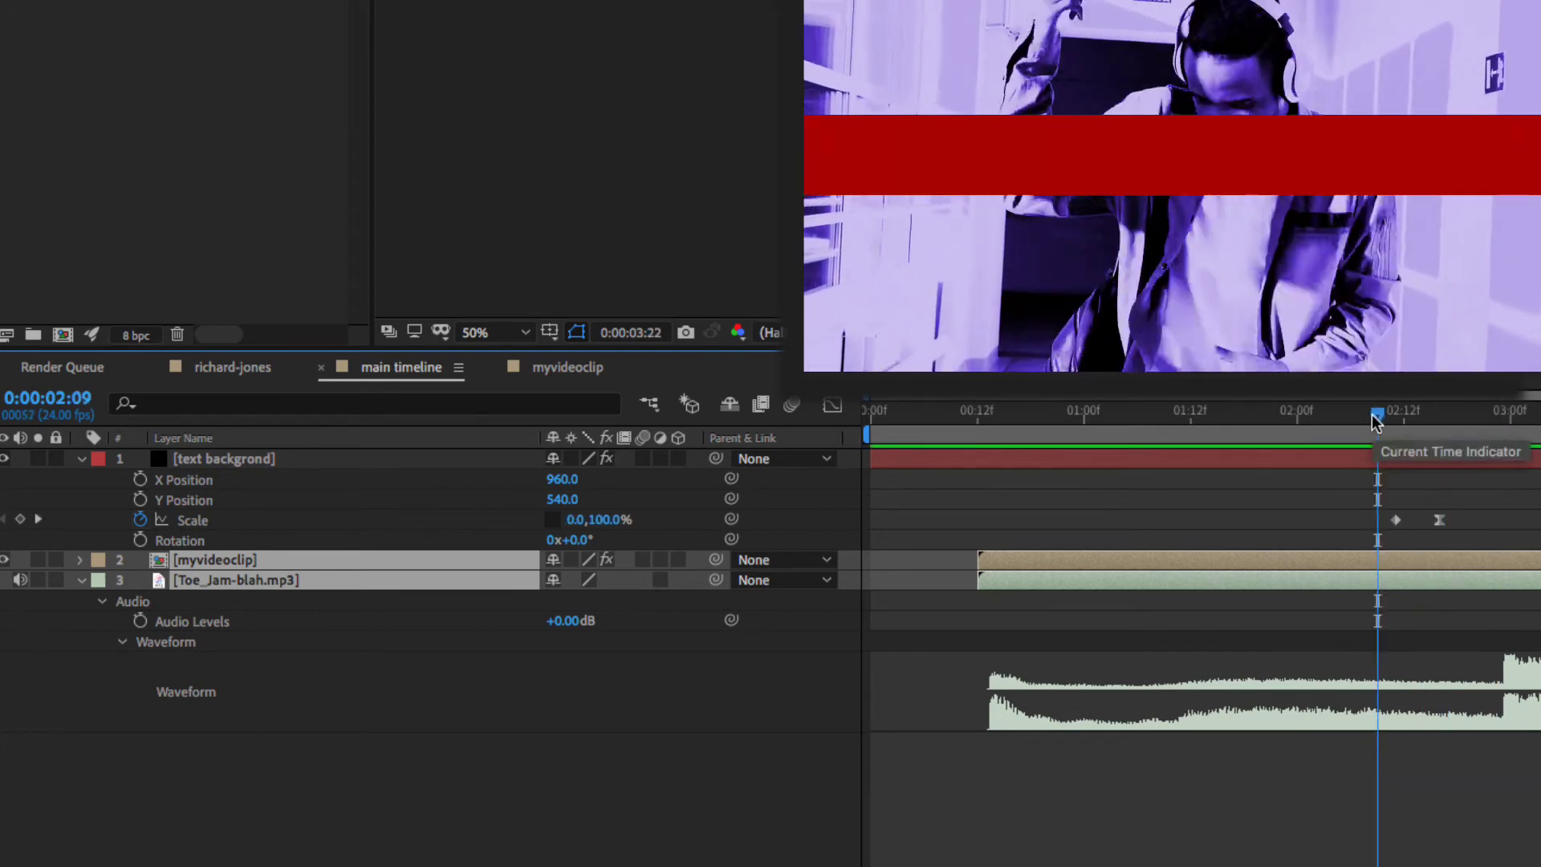
{"action": "key", "text": "space"}
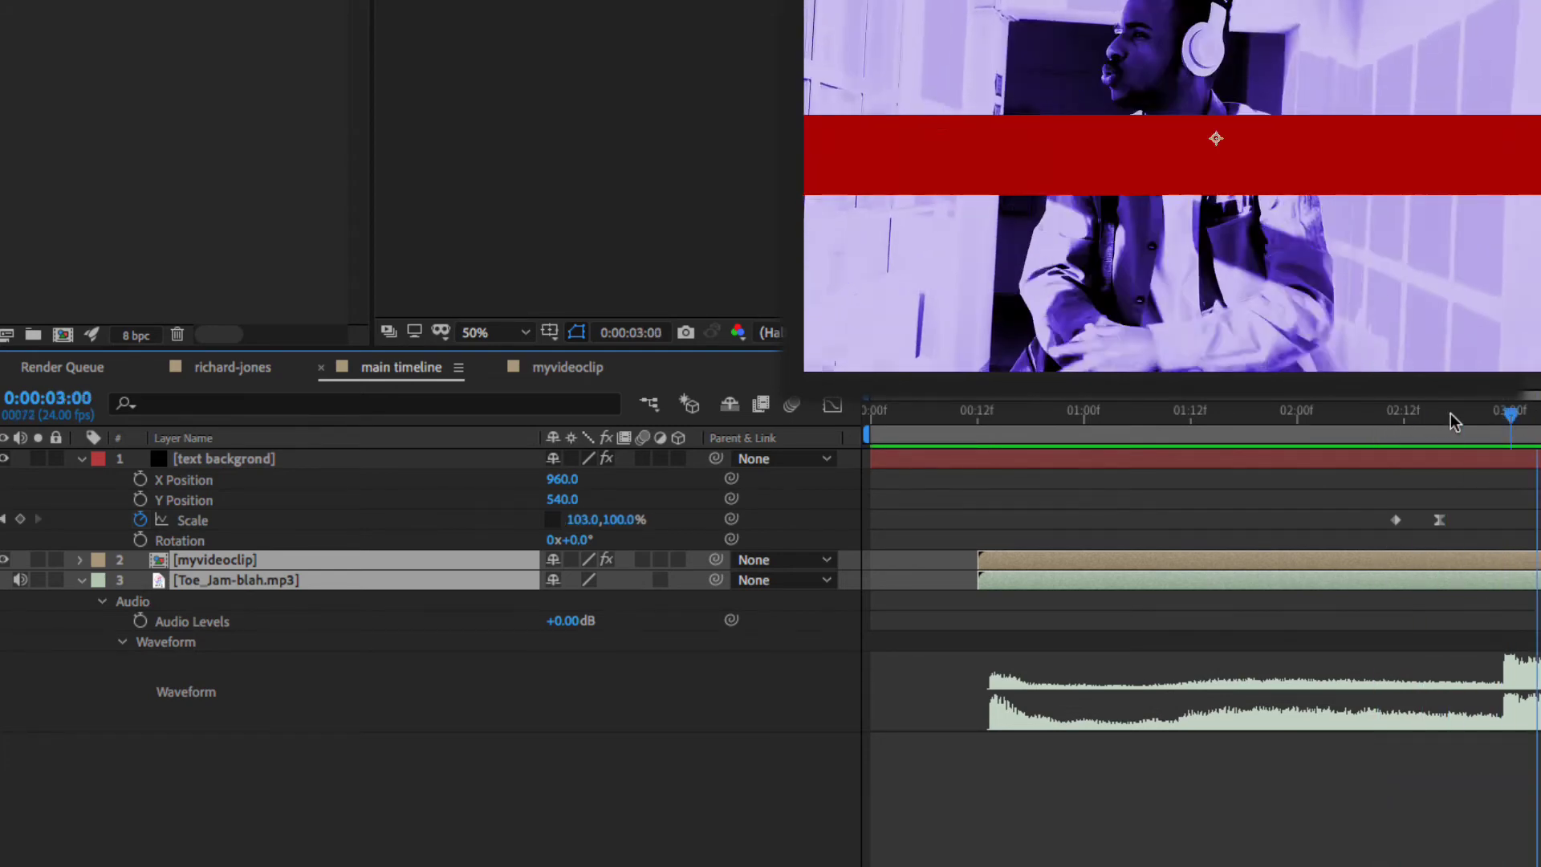
{"action": "left_click", "coordinate": [1359, 414]}
{"action": "key", "text": "space"}
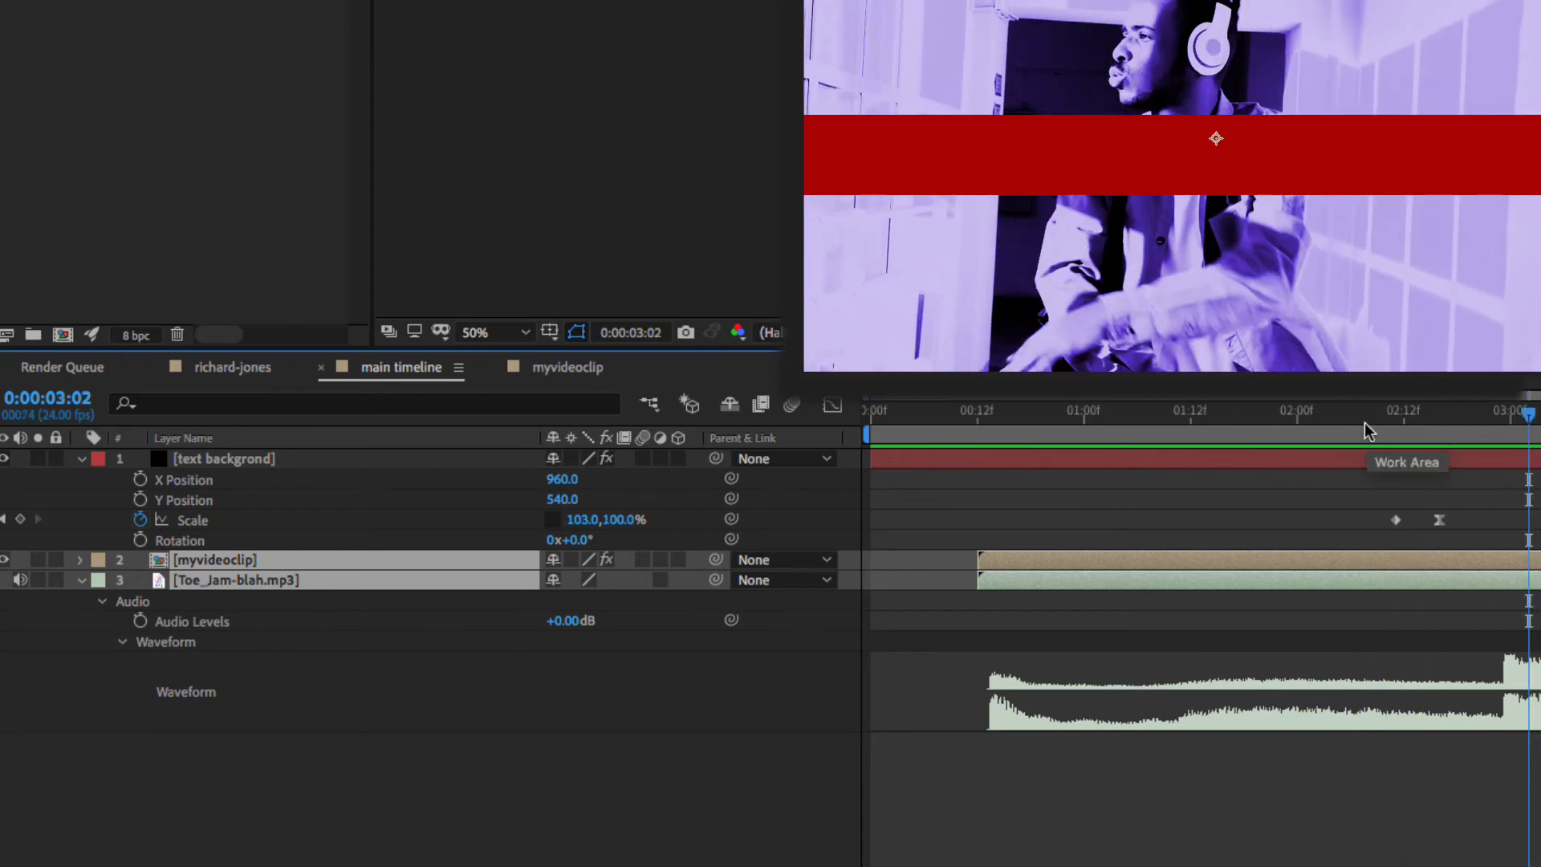
- Return the video and music layers to the timeline start and preview the bar entrance
{"action": "left_click_drag", "start_coordinate": [1506, 562], "coordinate": [1393, 563]}
{"action": "left_click", "coordinate": [1398, 614]}
{"action": "left_click", "coordinate": [1398, 561]}
{"action": "left_click", "coordinate": [1385, 418]}
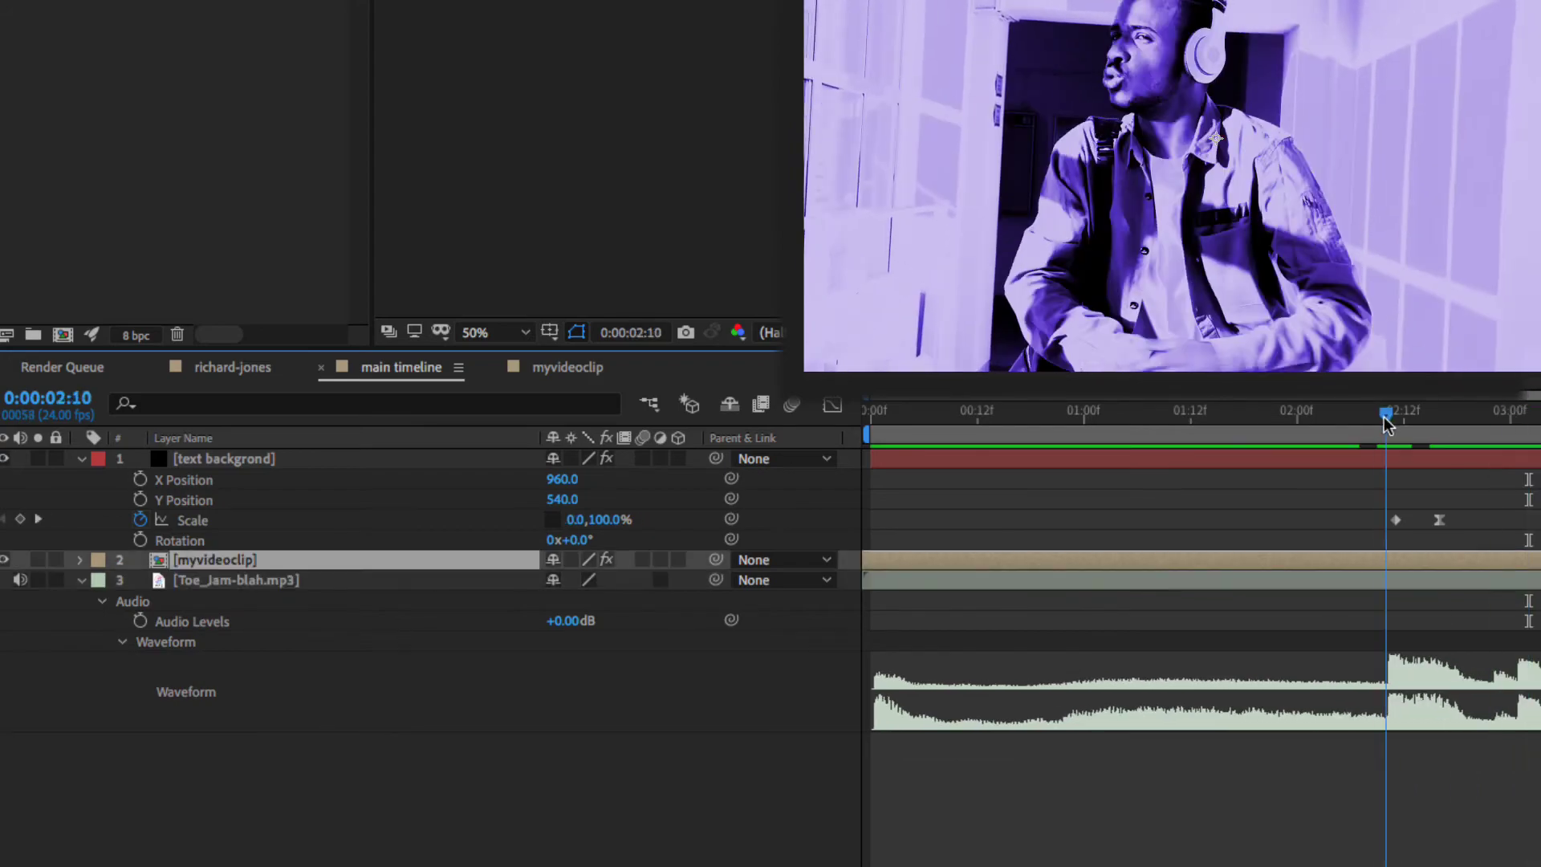
{"action": "mouse_move", "coordinate": [1386, 413]}
{"action": "left_mouse_down"}
{"action": "mouse_move", "coordinate": [1197, 413]}
{"action": "mouse_move", "coordinate": [1528, 423]}
{"action": "mouse_move", "coordinate": [1393, 421]}
{"action": "left_mouse_up"}
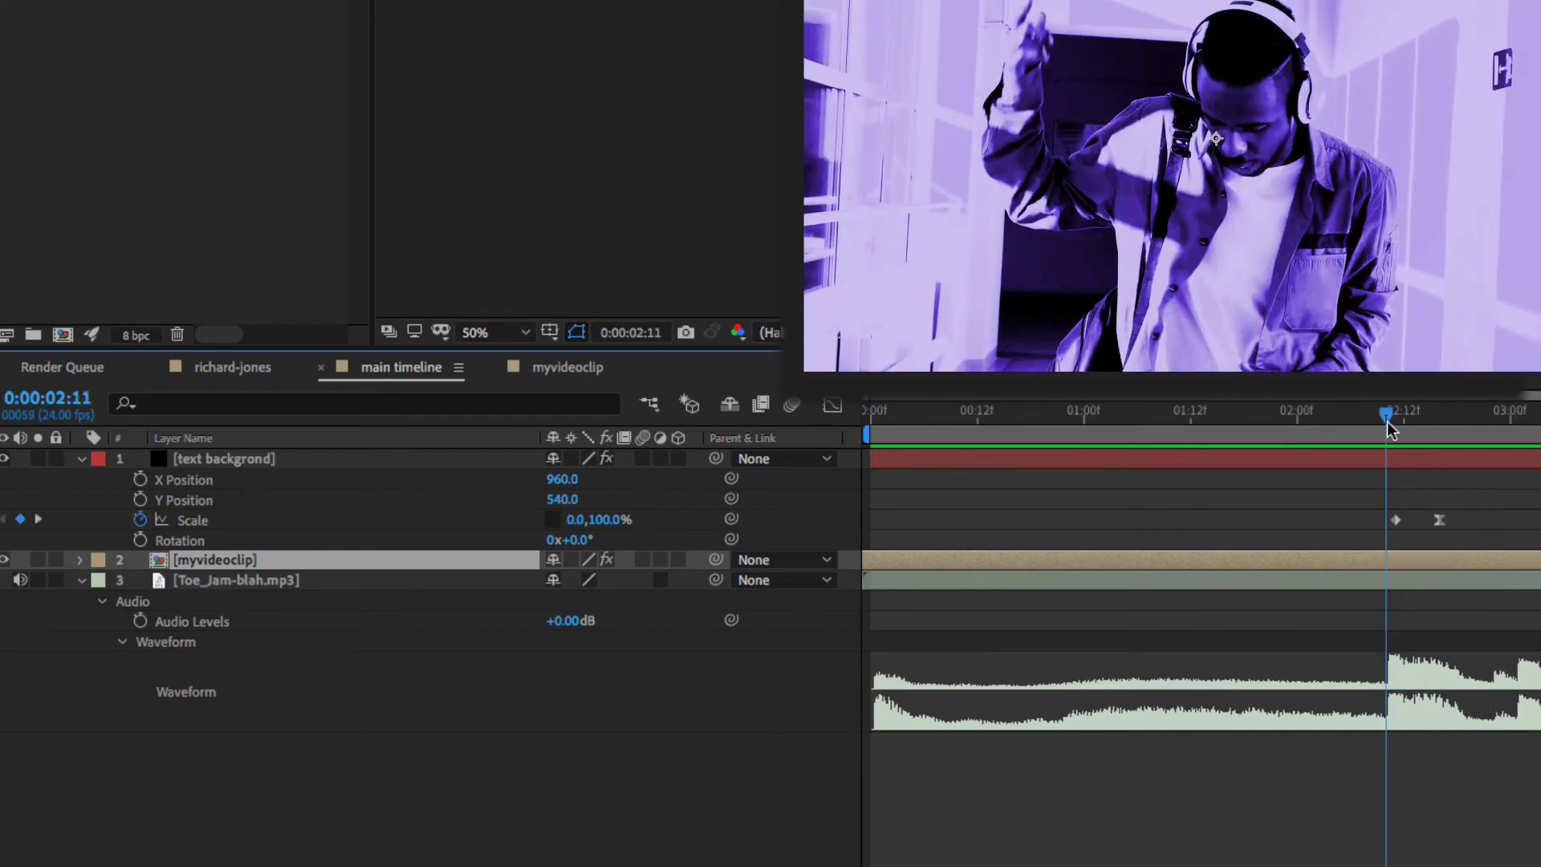
{"action": "key", "text": "space"}
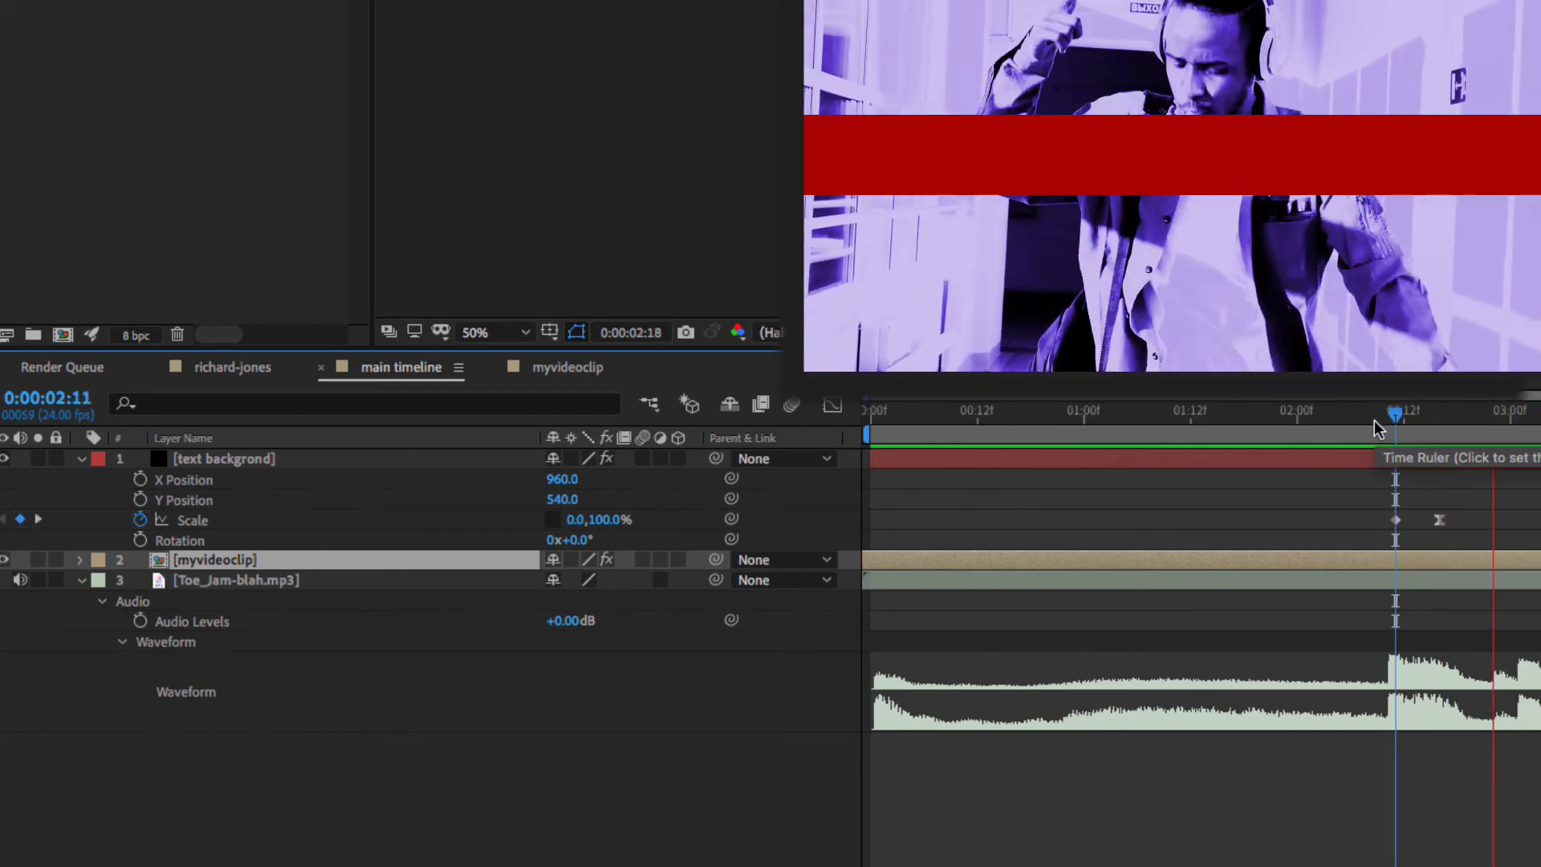
{"action": "left_click", "coordinate": [1120, 417]}
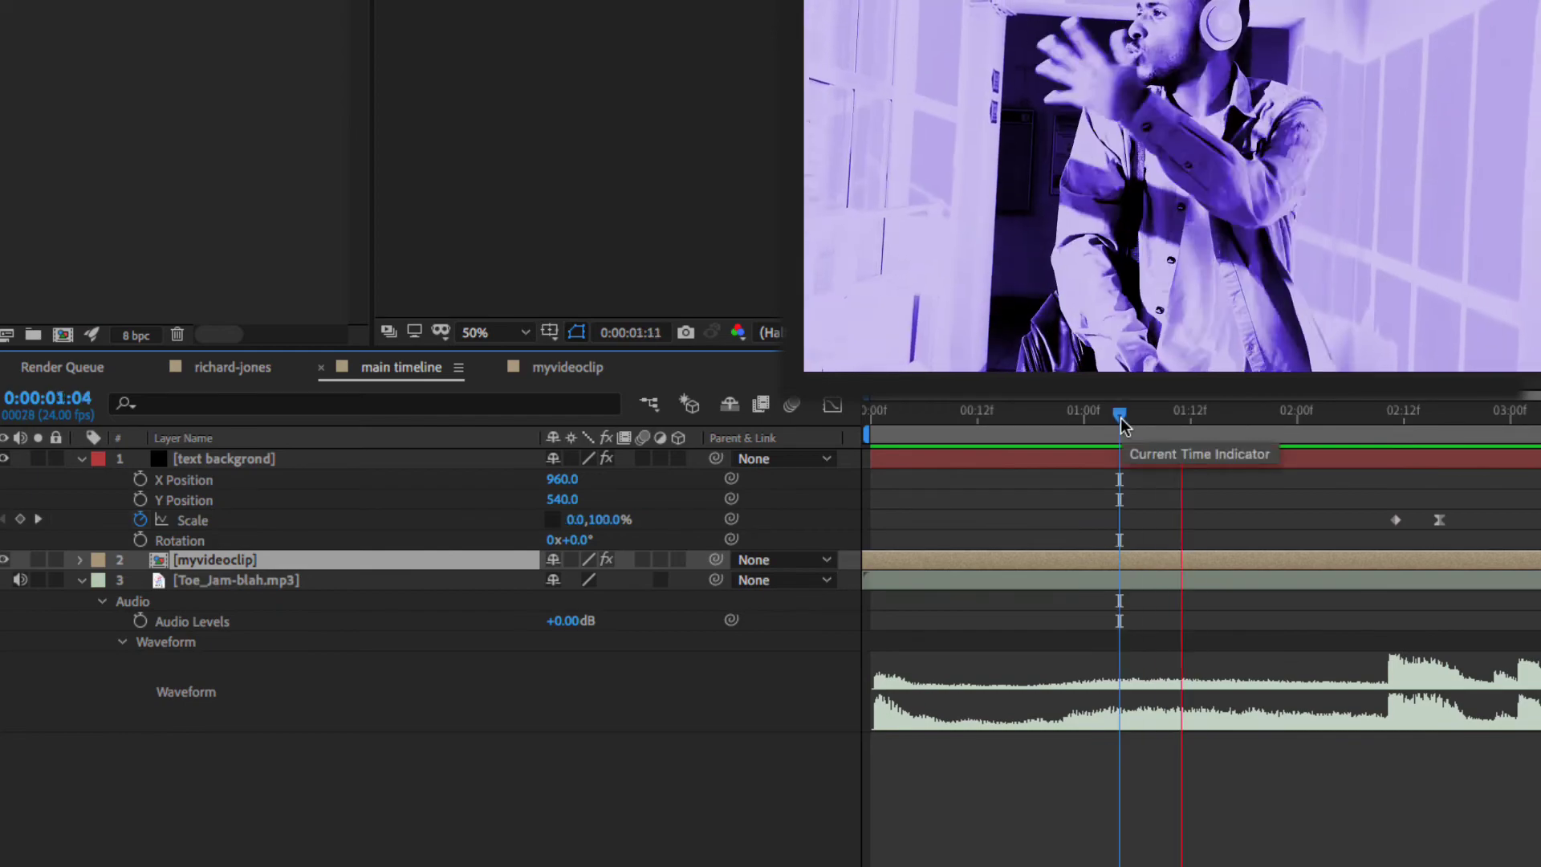
{"action": "key", "text": "space"}
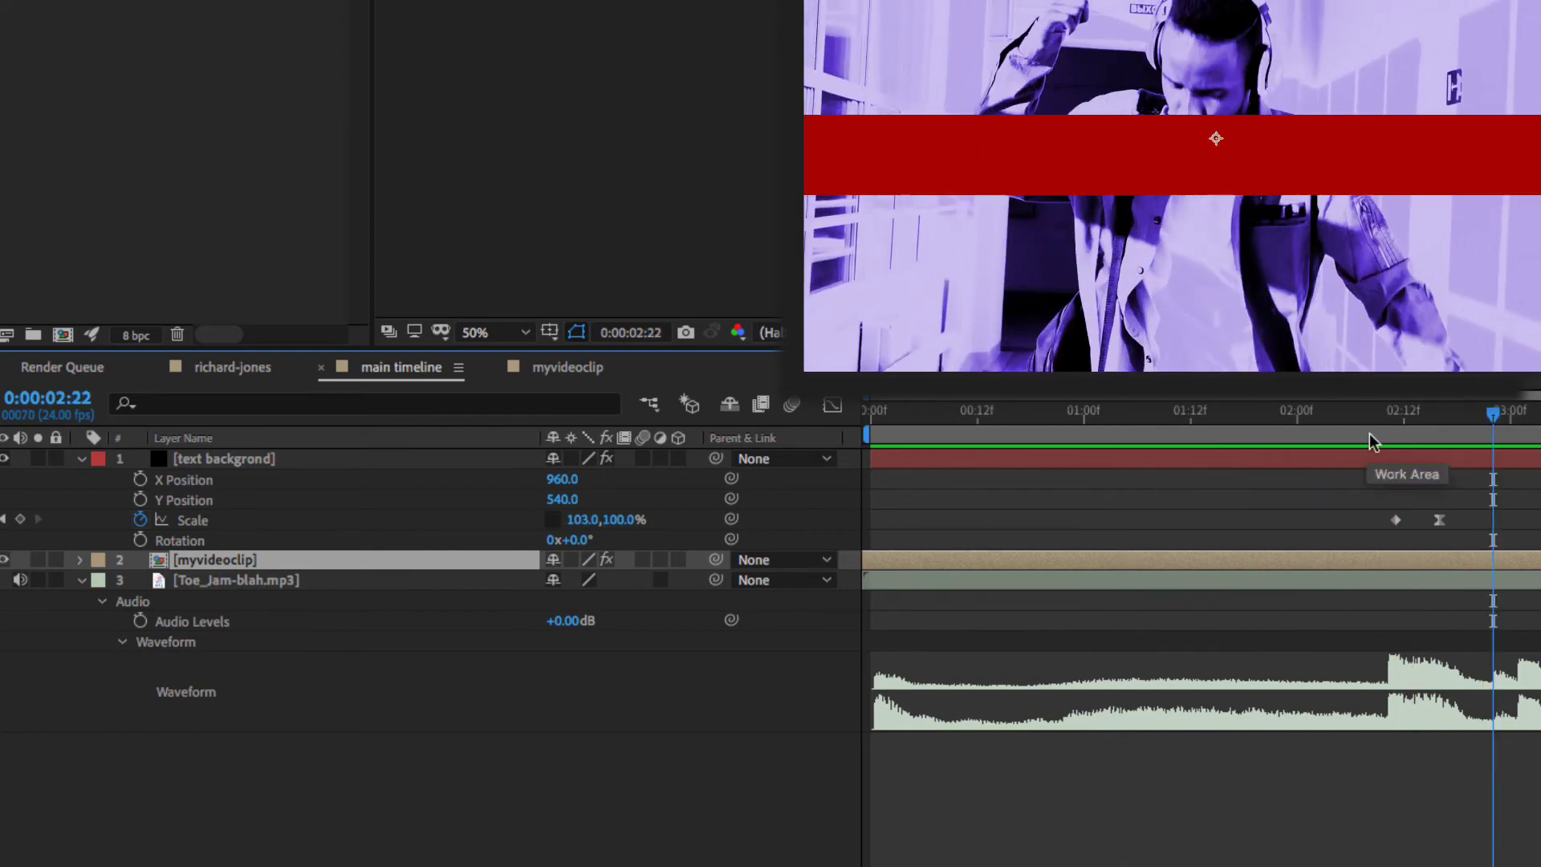
- Nudge the dancer footage slightly left in the frame and return to the first frame
{"action": "left_click_drag", "start_coordinate": [1493, 416], "coordinate": [1516, 440]}
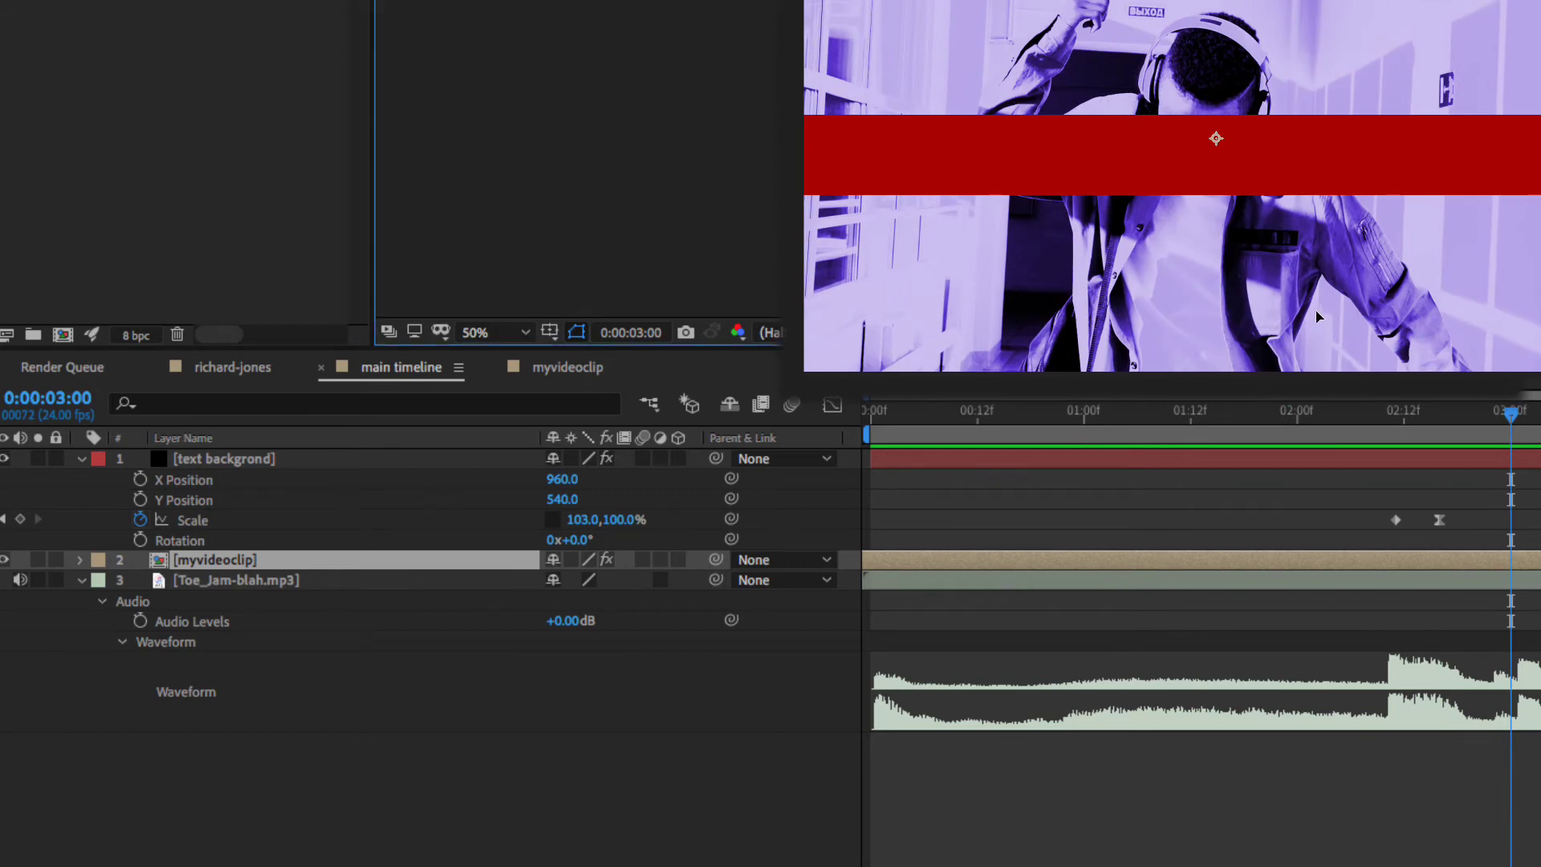
{"action": "left_click_drag", "start_coordinate": [1321, 310], "coordinate": [1281, 306]}
{"action": "key", "text": "Return"}
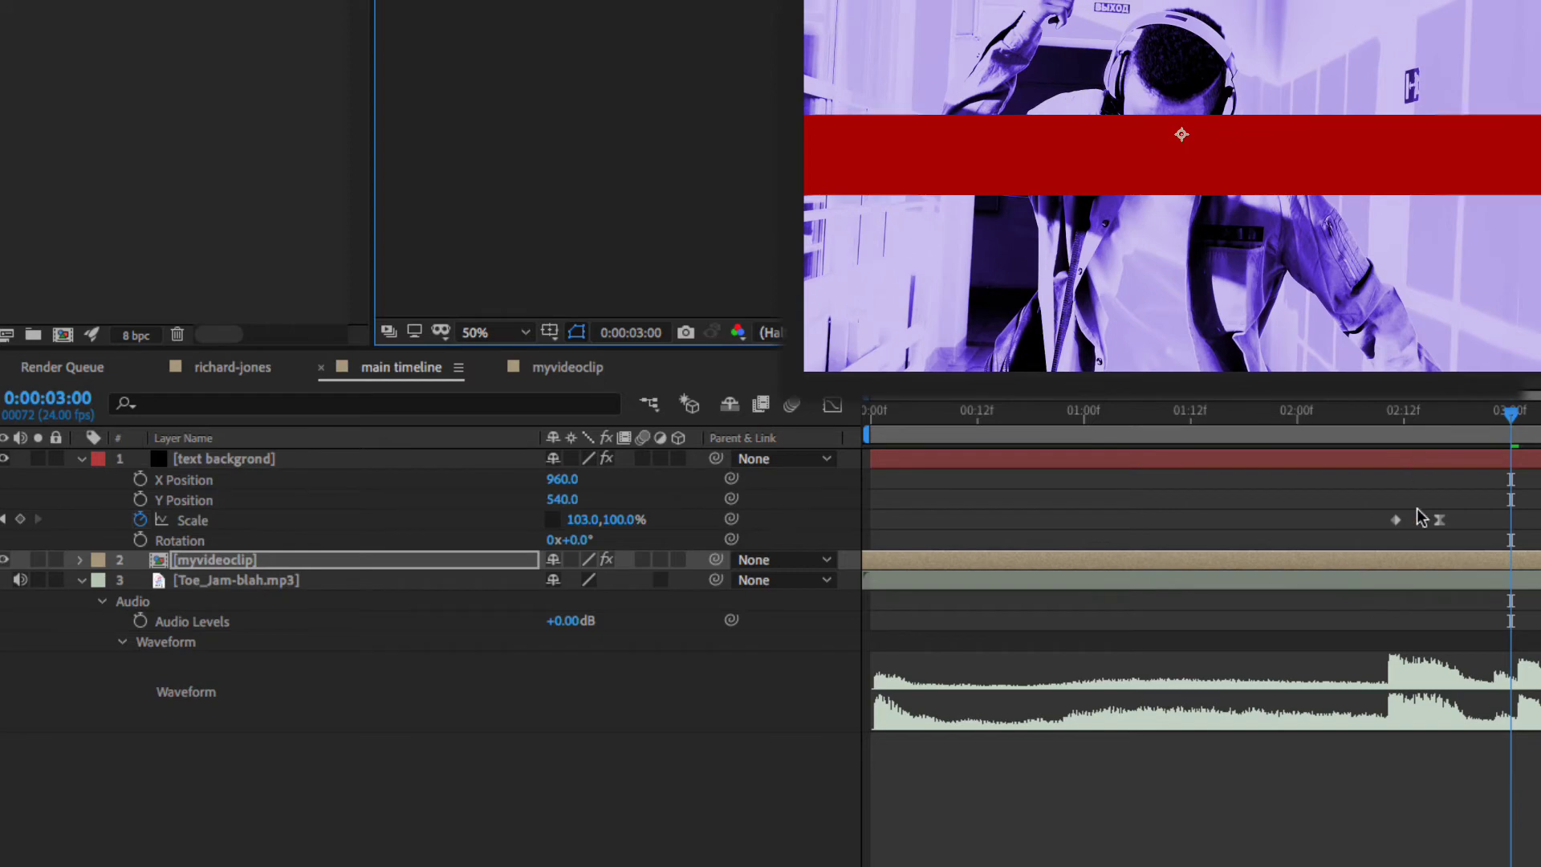
{"action": "key", "text": "Home"}
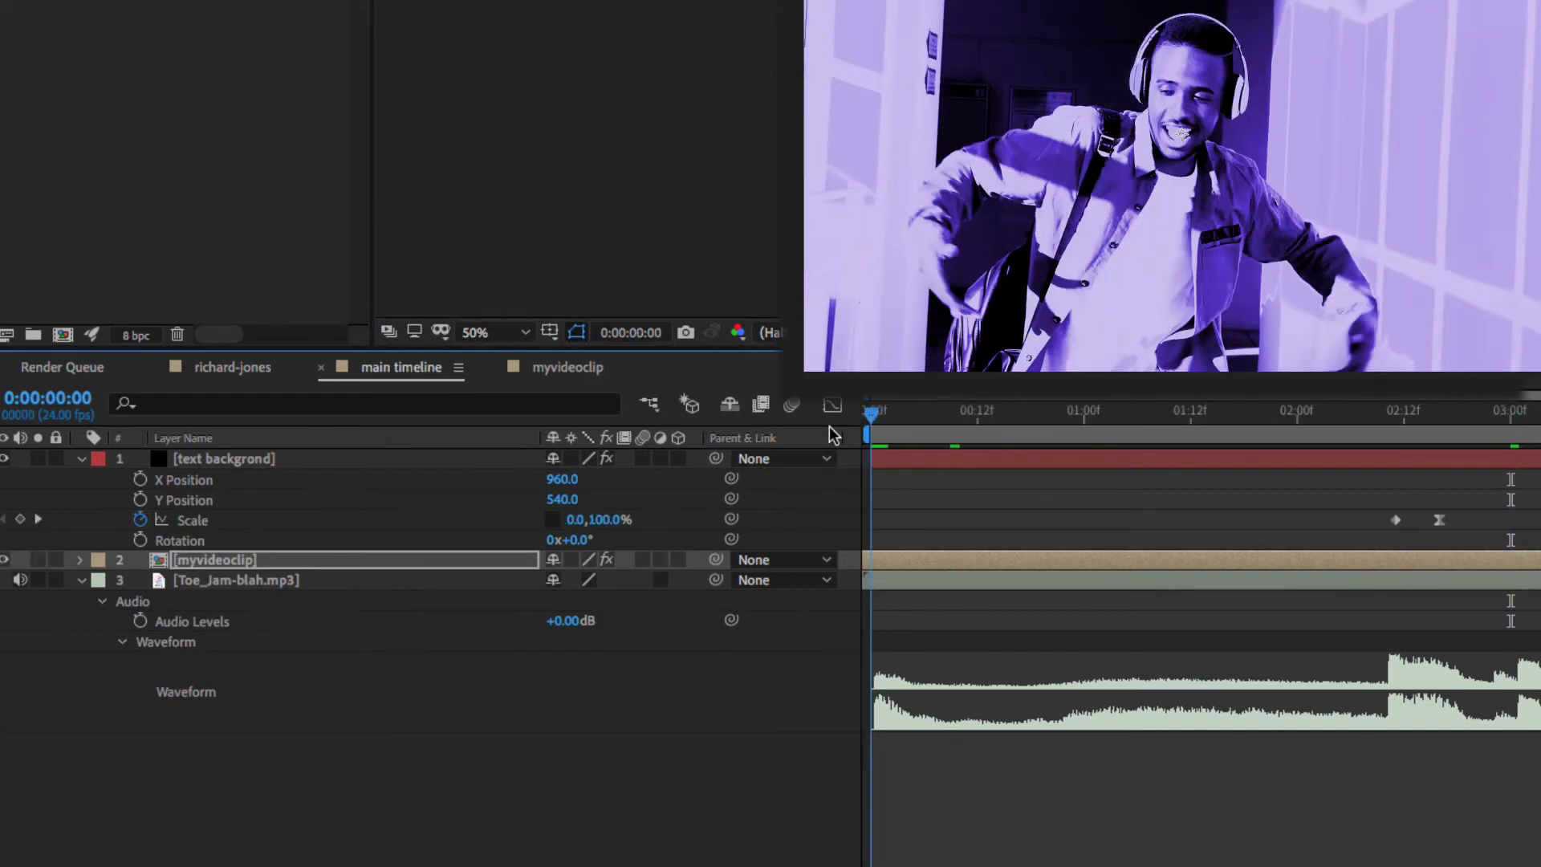
{"action": "key", "text": "s"}
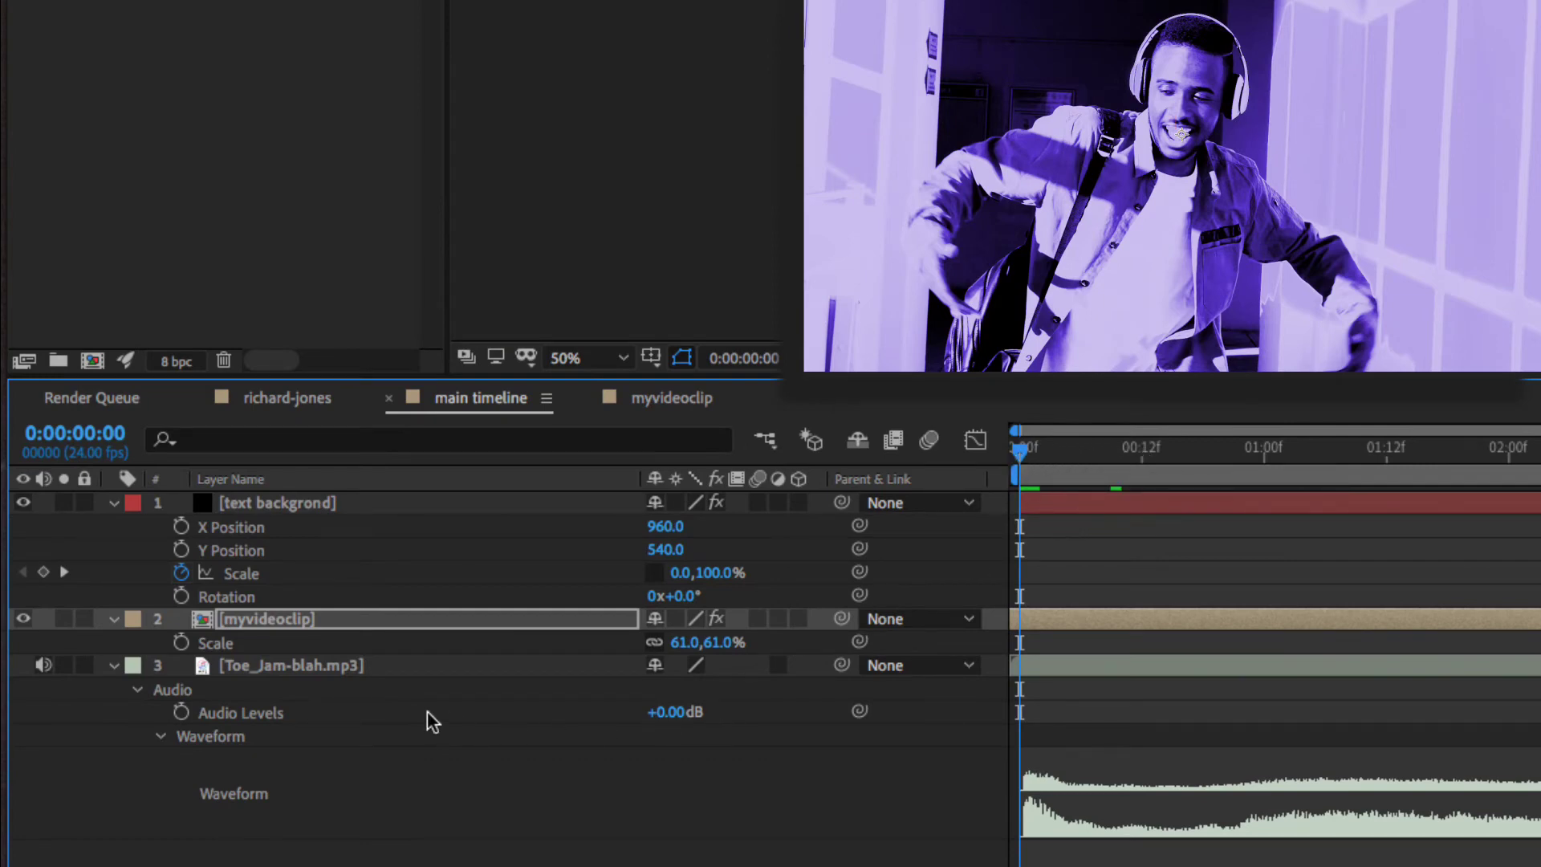
{"action": "left_click", "coordinate": [1207, 263]}
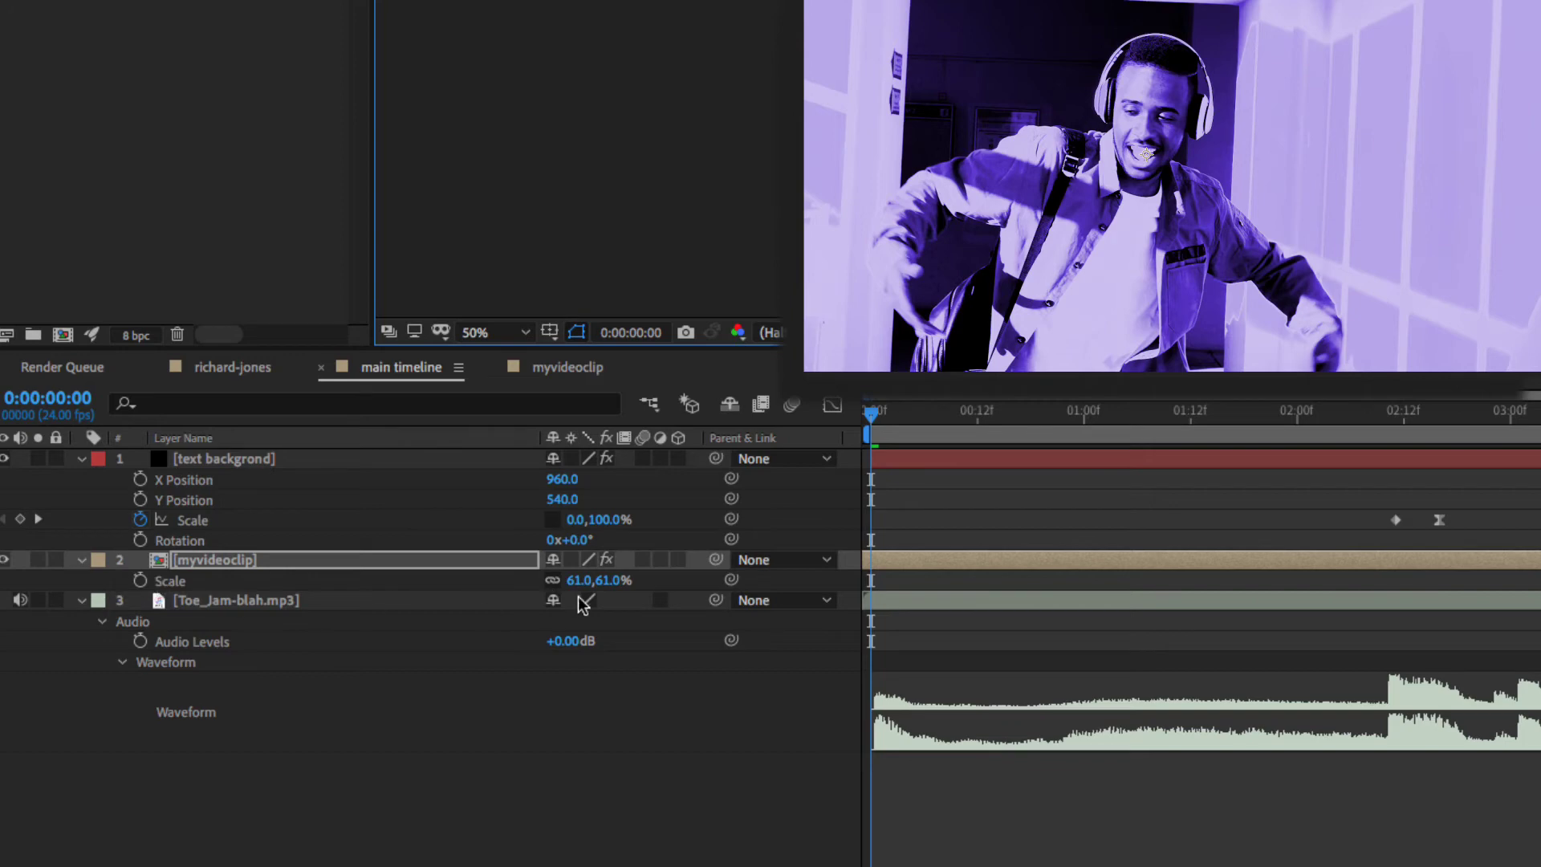
{"action": "mouse_move", "coordinate": [571, 581]}
{"action": "left_mouse_down"}
{"action": "mouse_move", "coordinate": [586, 592]}
{"action": "mouse_move", "coordinate": [565, 594]}
{"action": "left_mouse_up"}
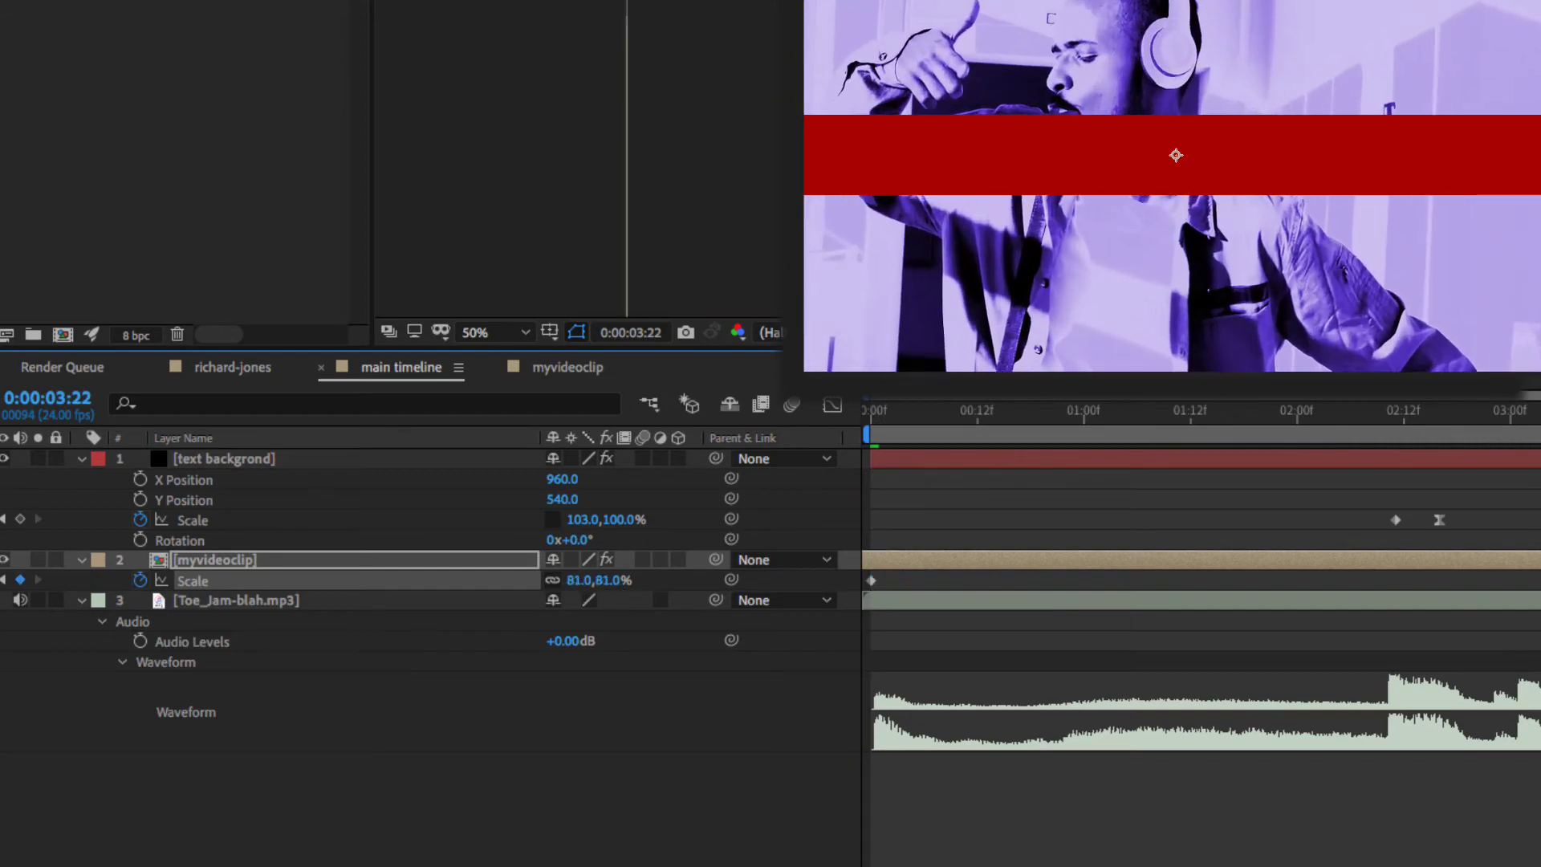
{"action": "left_click", "coordinate": [1005, 448]}
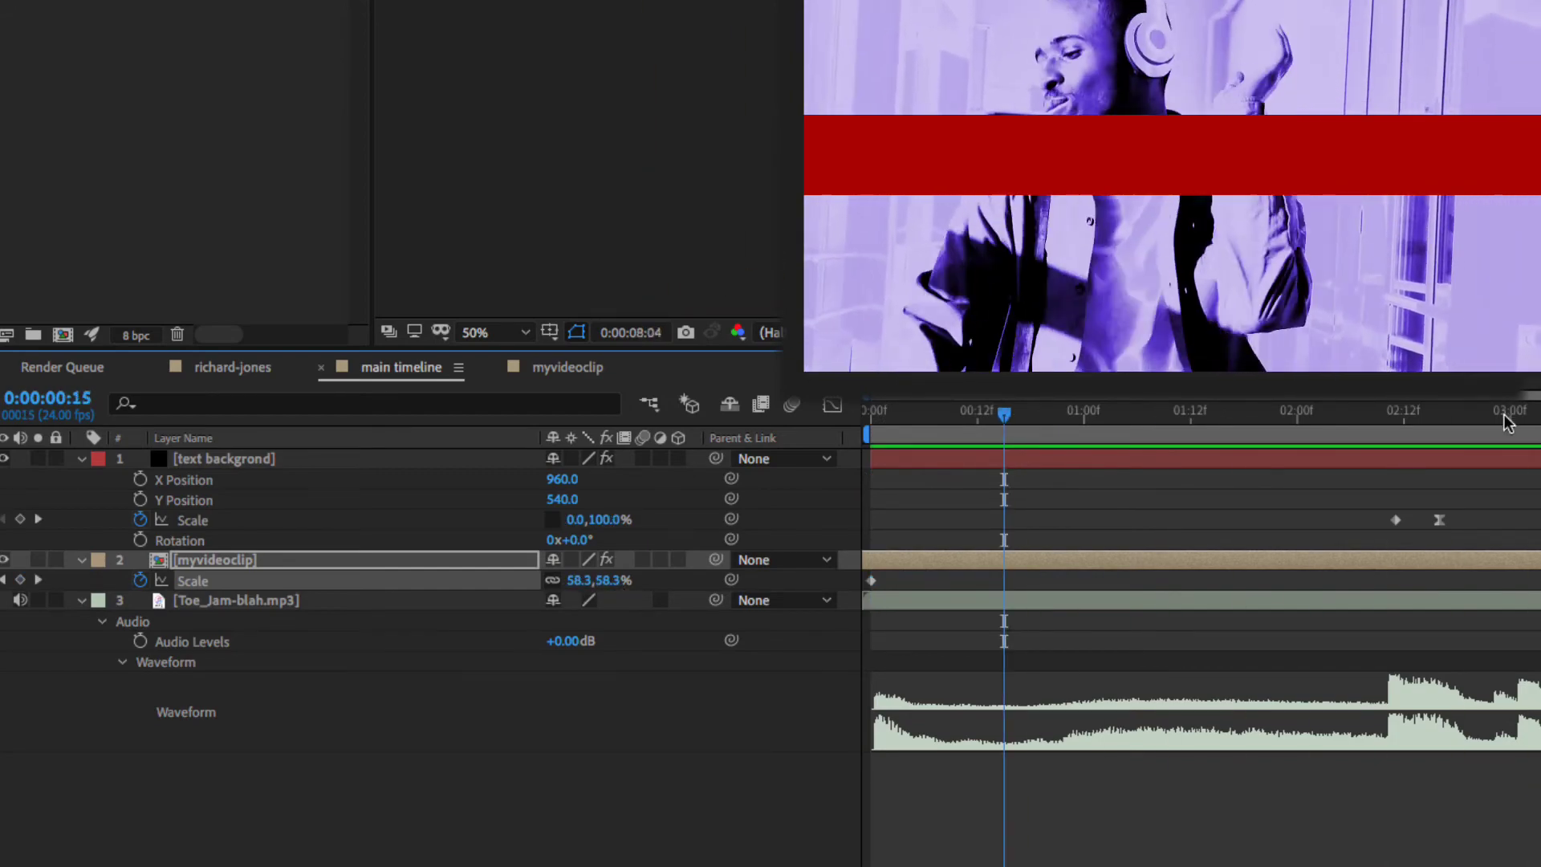
{"action": "key", "text": "space"}
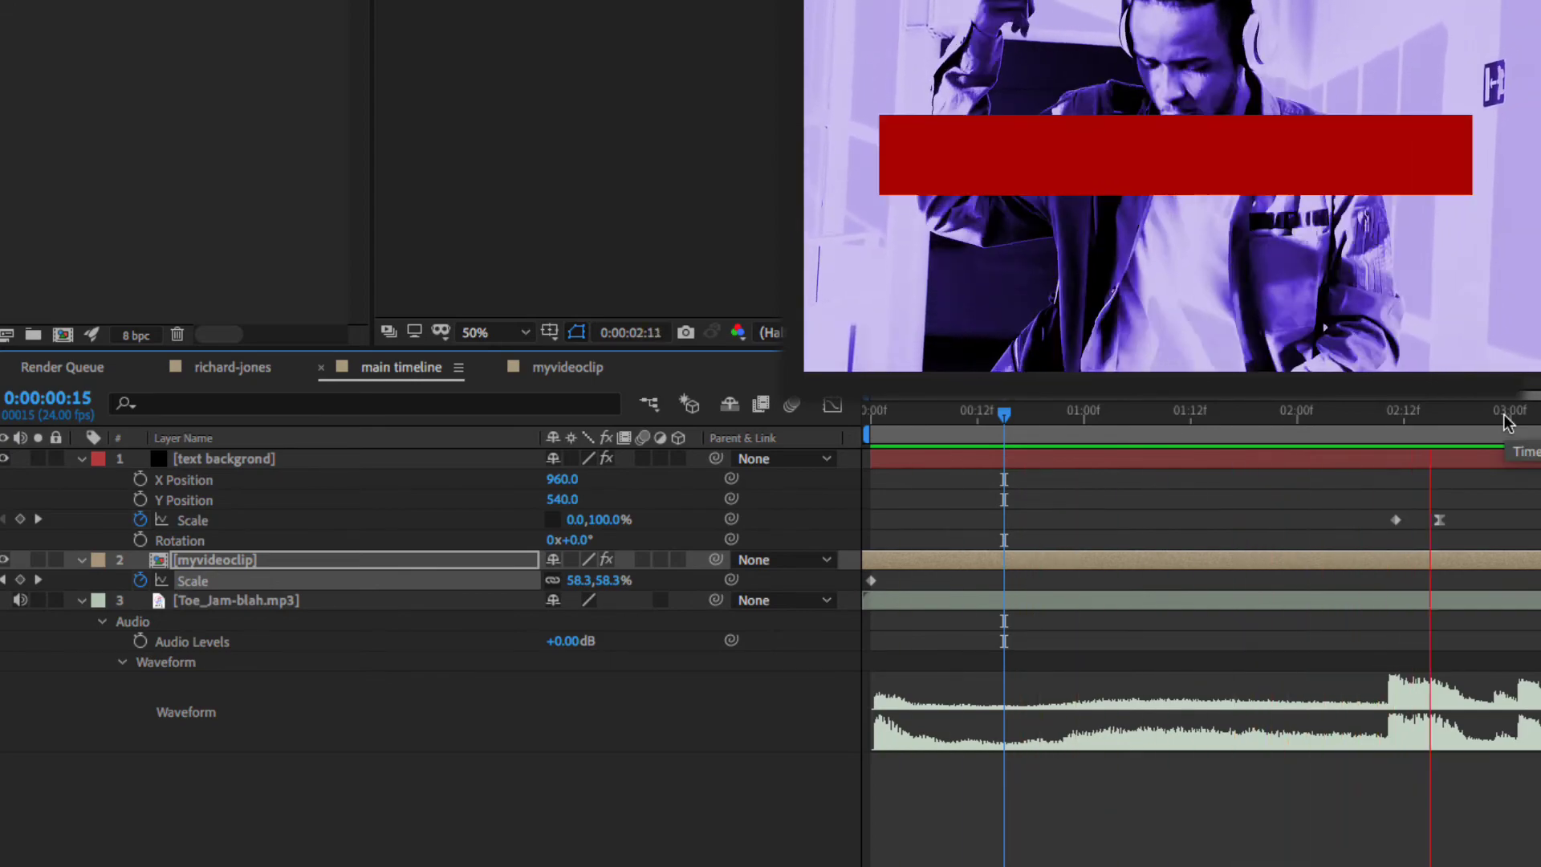
{"action": "mouse_move", "coordinate": [1485, 413]}
{"action": "left_mouse_down"}
{"action": "mouse_move", "coordinate": [1279, 426]}
{"action": "mouse_move", "coordinate": [1522, 421]}
{"action": "mouse_move", "coordinate": [1359, 421]}
{"action": "mouse_move", "coordinate": [1465, 421]}
{"action": "left_mouse_up"}
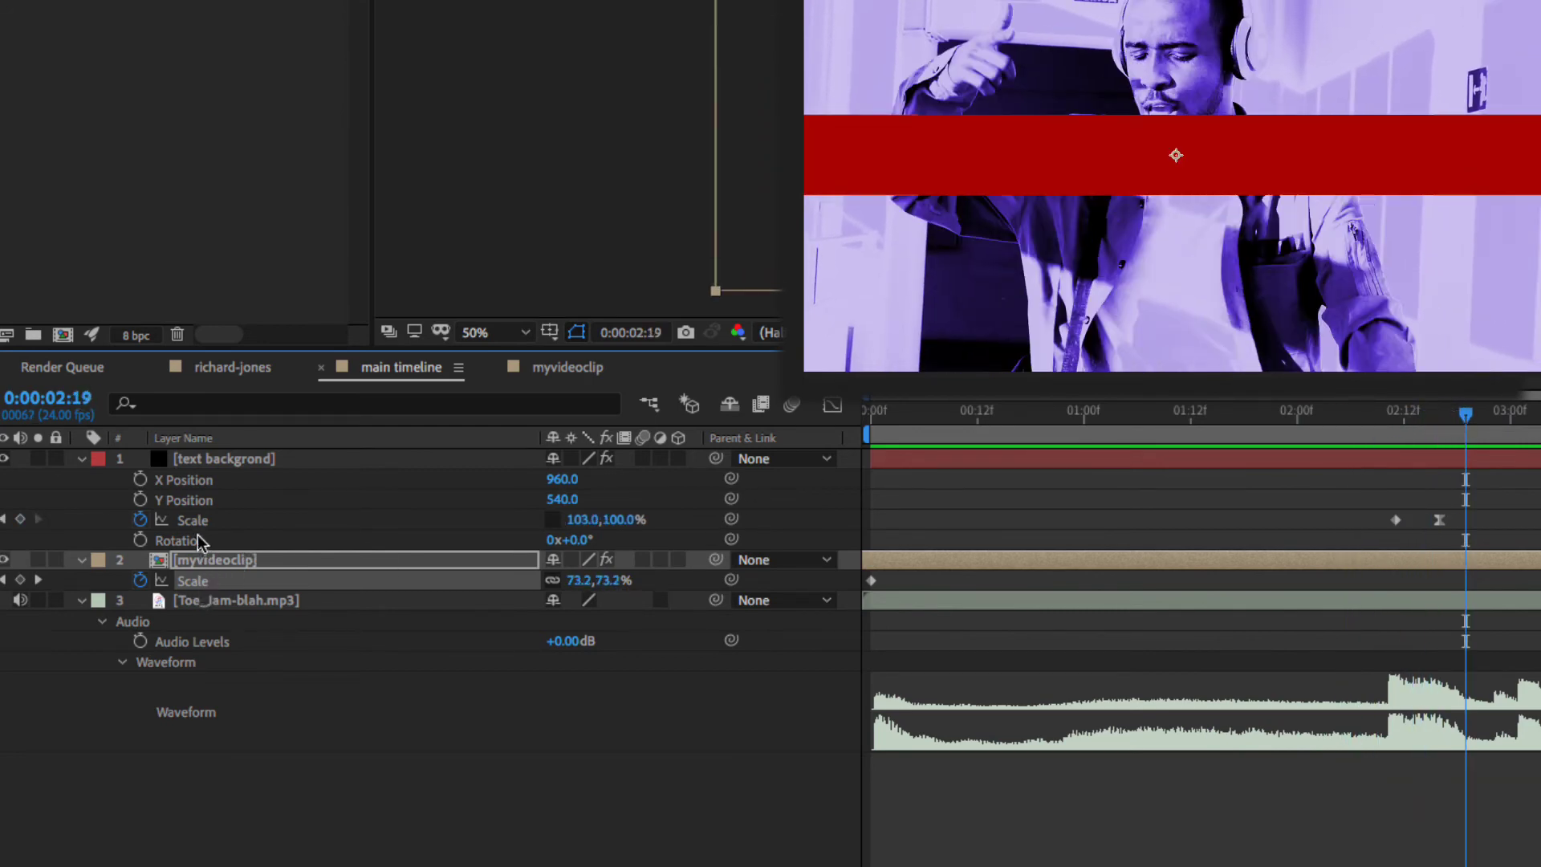
{"action": "left_click", "coordinate": [247, 463]}
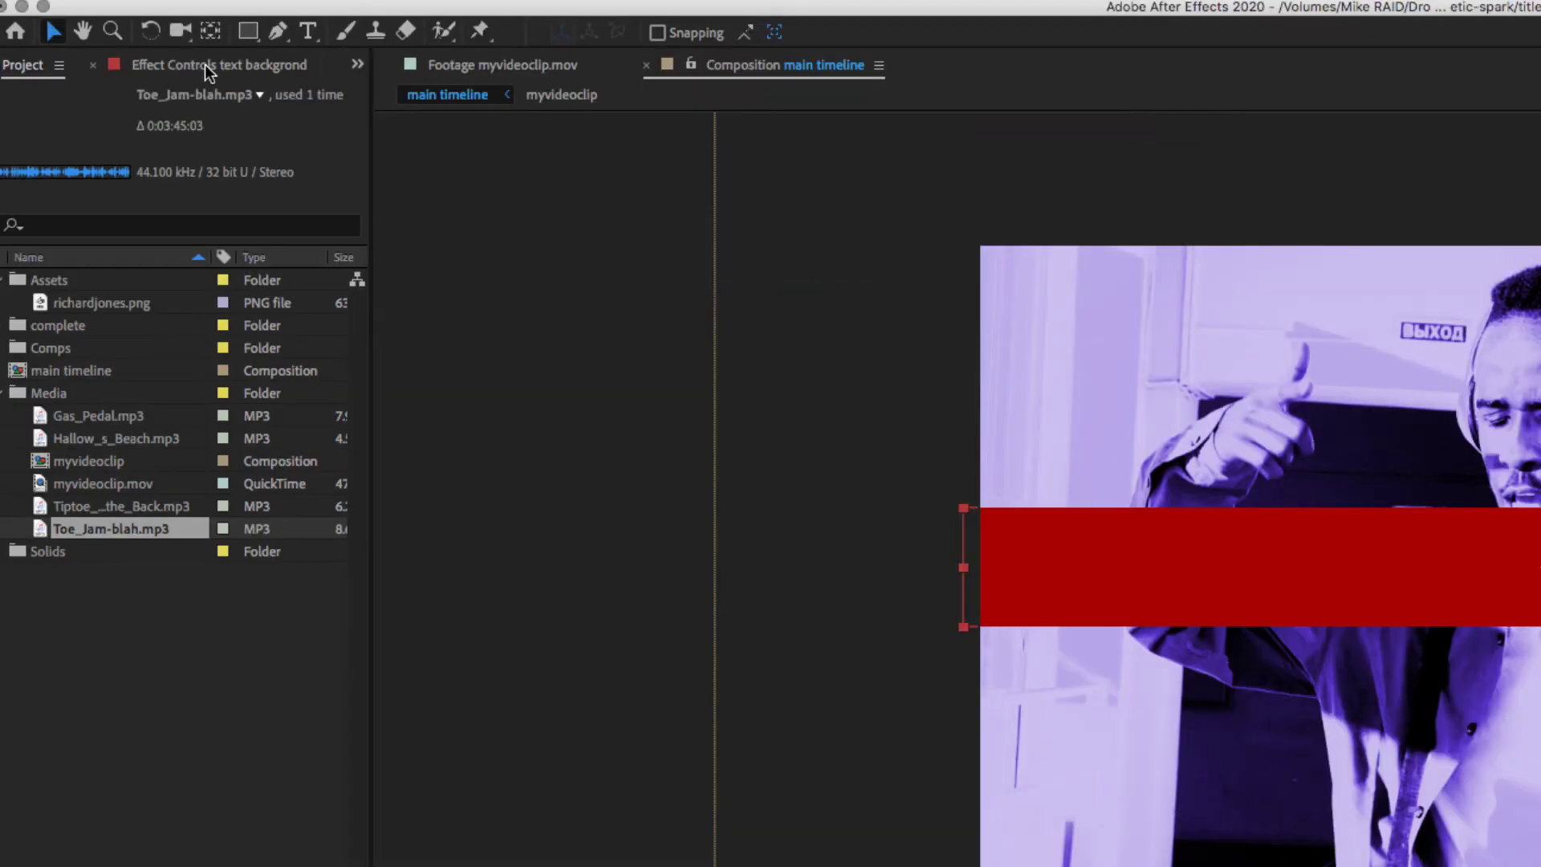
- Change the text background bar's Fill color to a bright red-orange (FF2E4A) in the Color picker
{"action": "left_click", "coordinate": [205, 64]}
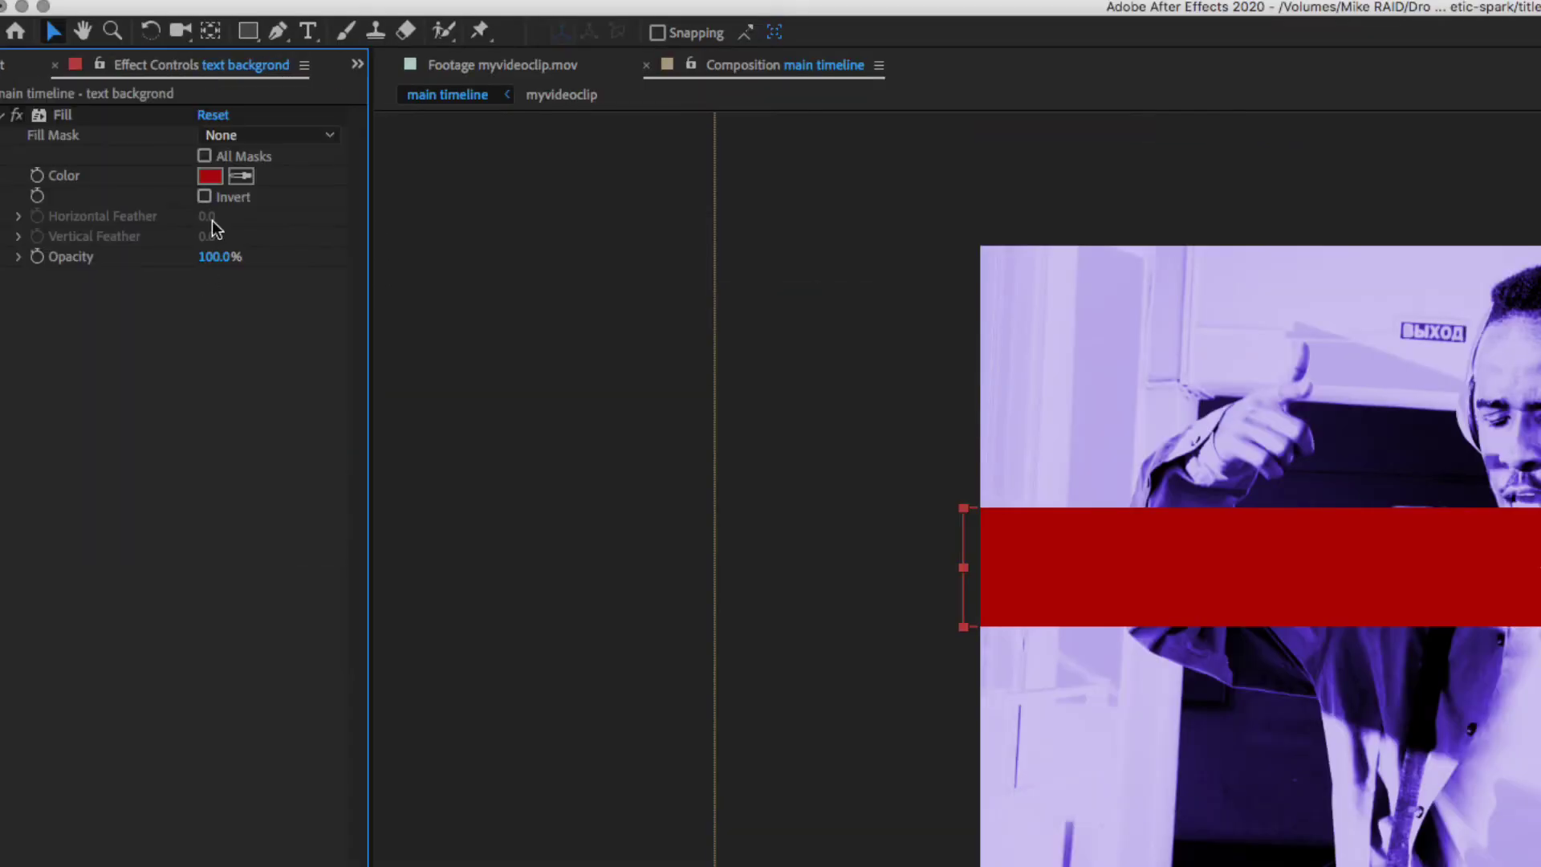
{"action": "left_click", "coordinate": [210, 176]}
{"action": "mouse_move", "coordinate": [840, 517]}
{"action": "left_mouse_down"}
{"action": "mouse_move", "coordinate": [843, 536]}
{"action": "mouse_move", "coordinate": [829, 492]}
{"action": "left_mouse_up"}
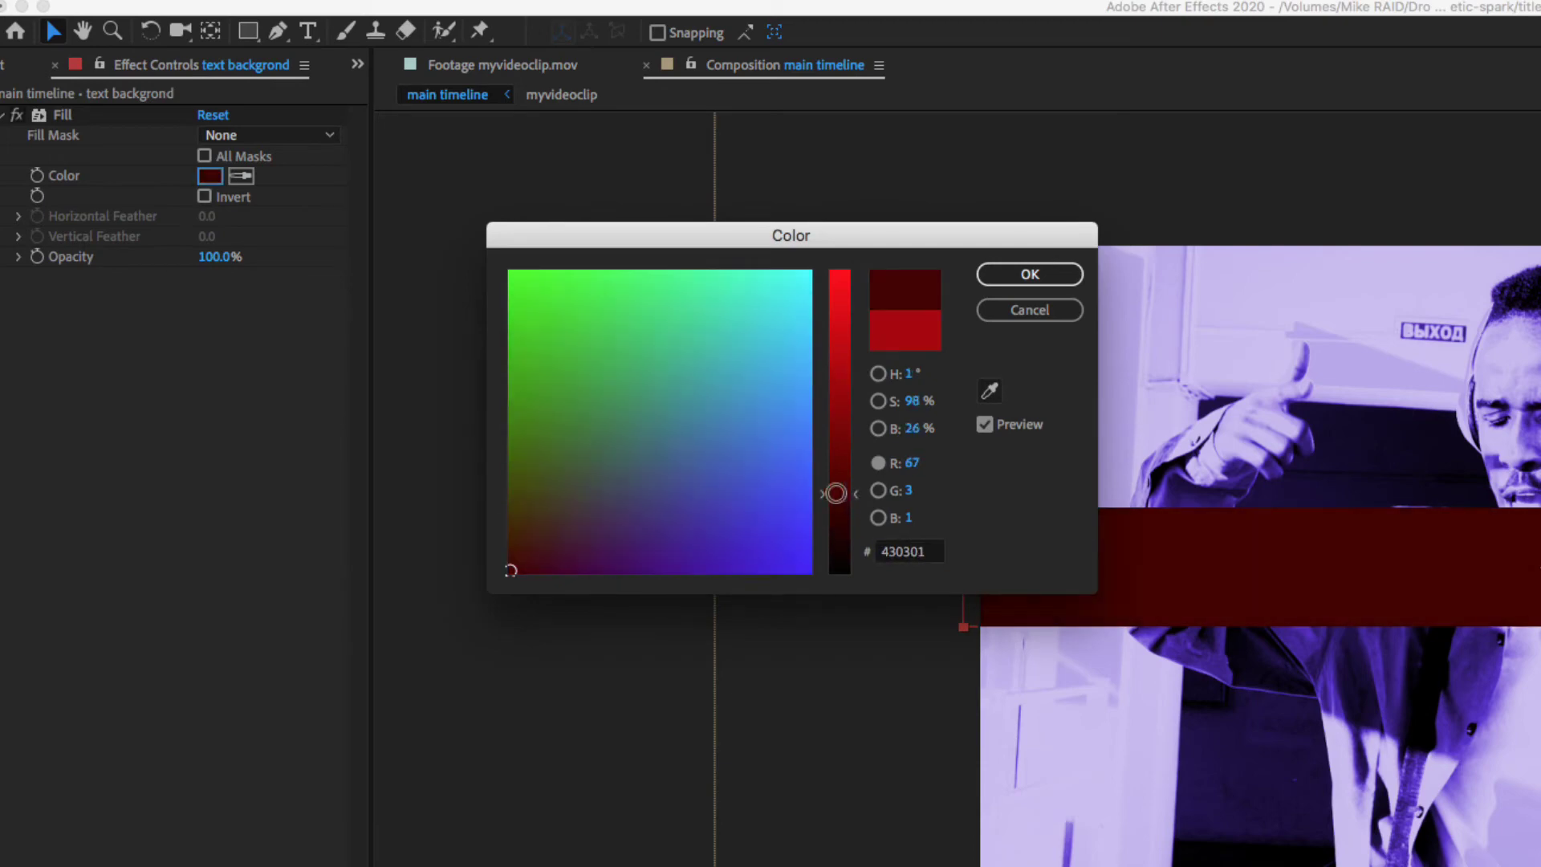
{"action": "left_click", "coordinate": [732, 527]}
{"action": "left_click", "coordinate": [633, 323]}
{"action": "left_click", "coordinate": [836, 574]}
{"action": "left_click", "coordinate": [525, 435]}
{"action": "mouse_move", "coordinate": [835, 574]}
{"action": "left_mouse_down"}
{"action": "mouse_move", "coordinate": [839, 296]}
{"action": "mouse_move", "coordinate": [845, 393]}
{"action": "left_mouse_up"}
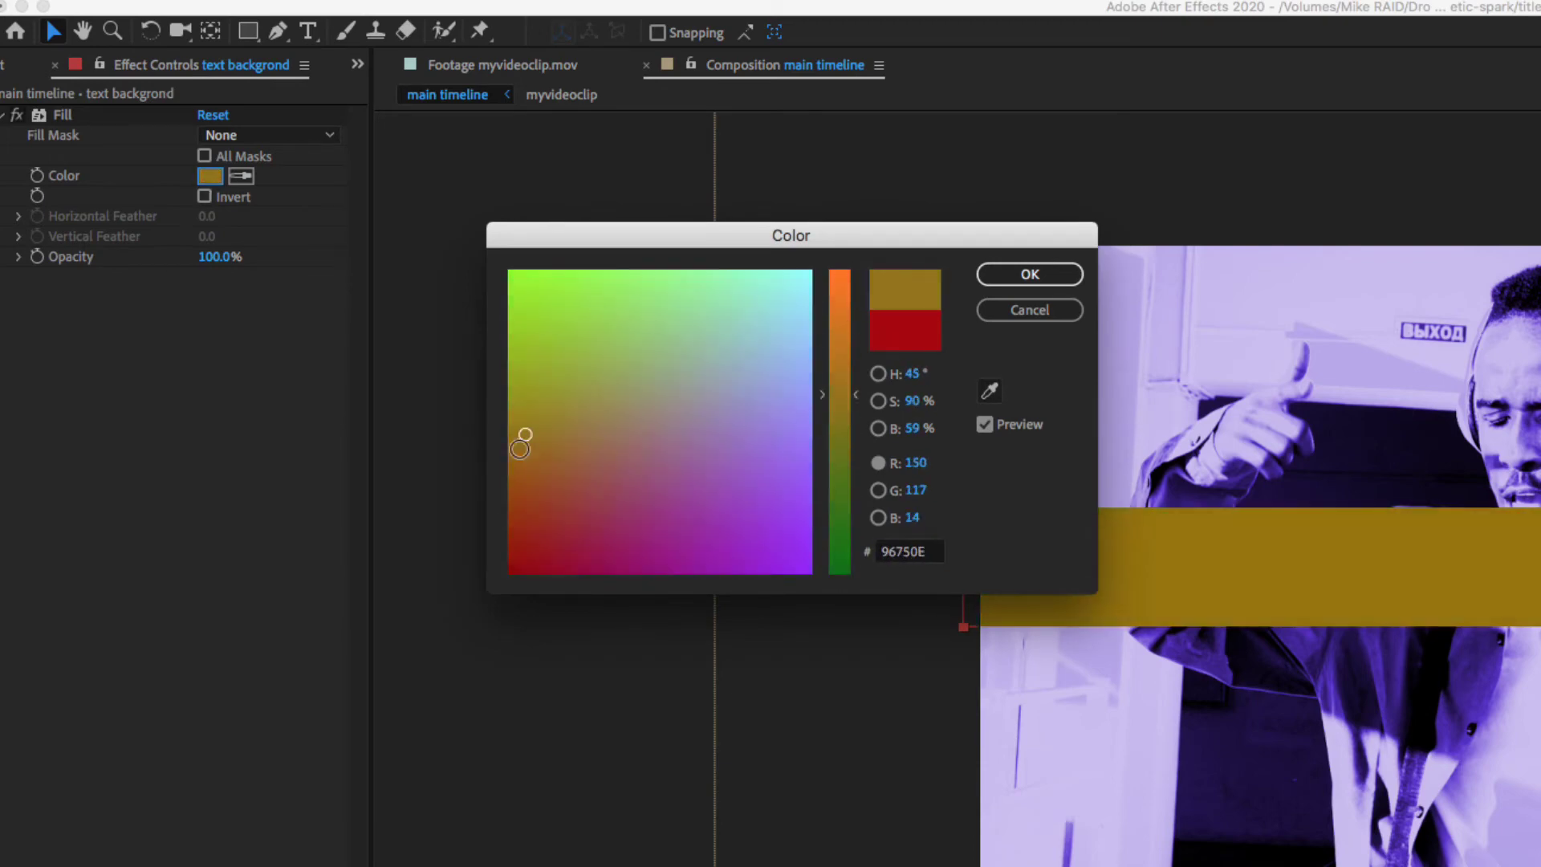
{"action": "left_click", "coordinate": [1030, 274]}
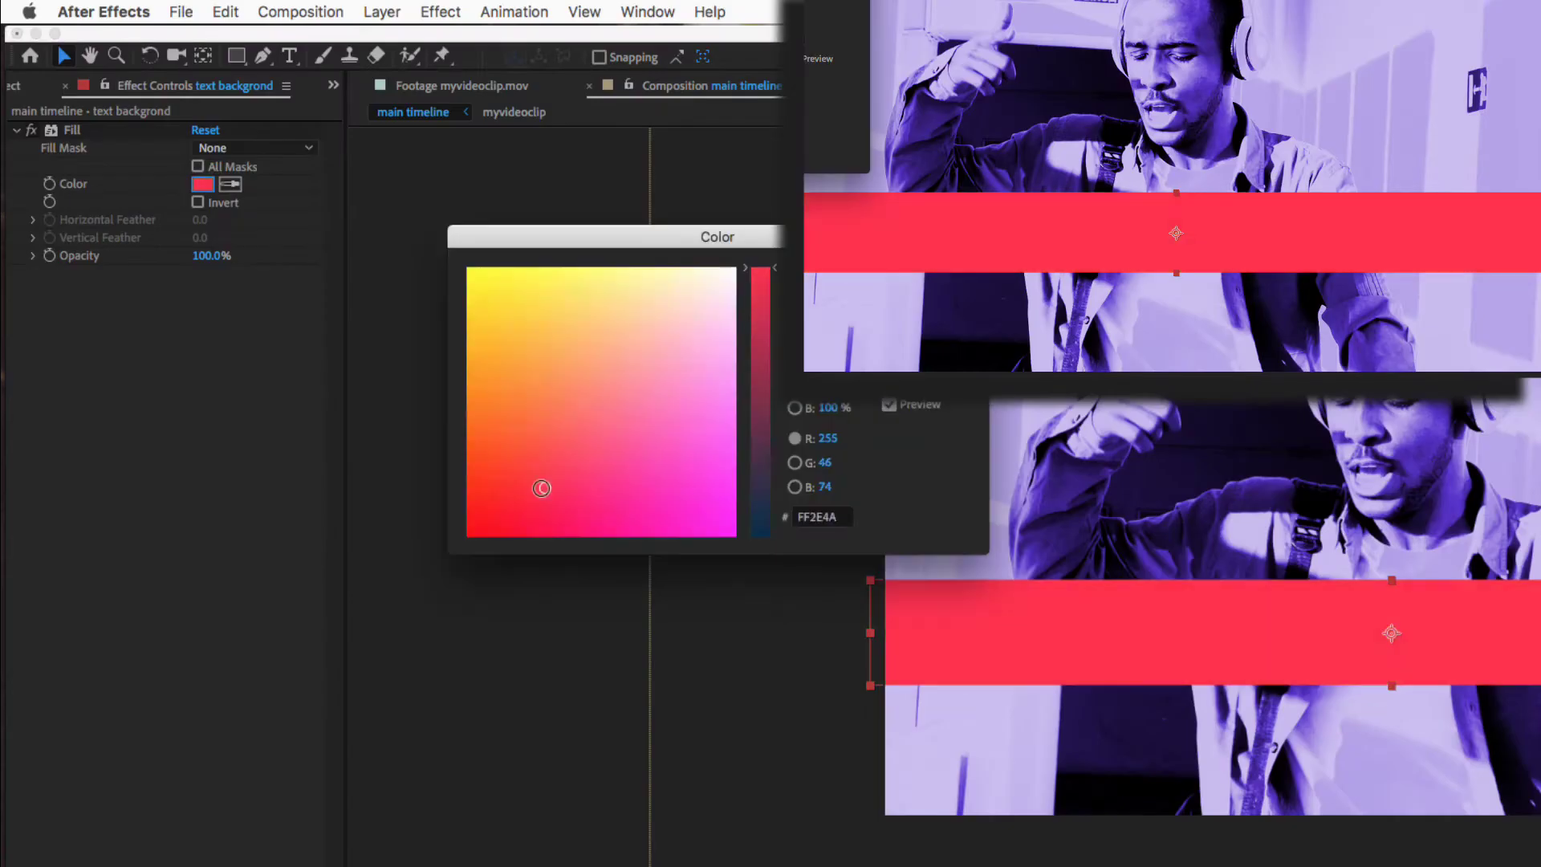
{"action": "left_click_drag", "start_coordinate": [543, 489], "coordinate": [499, 455]}
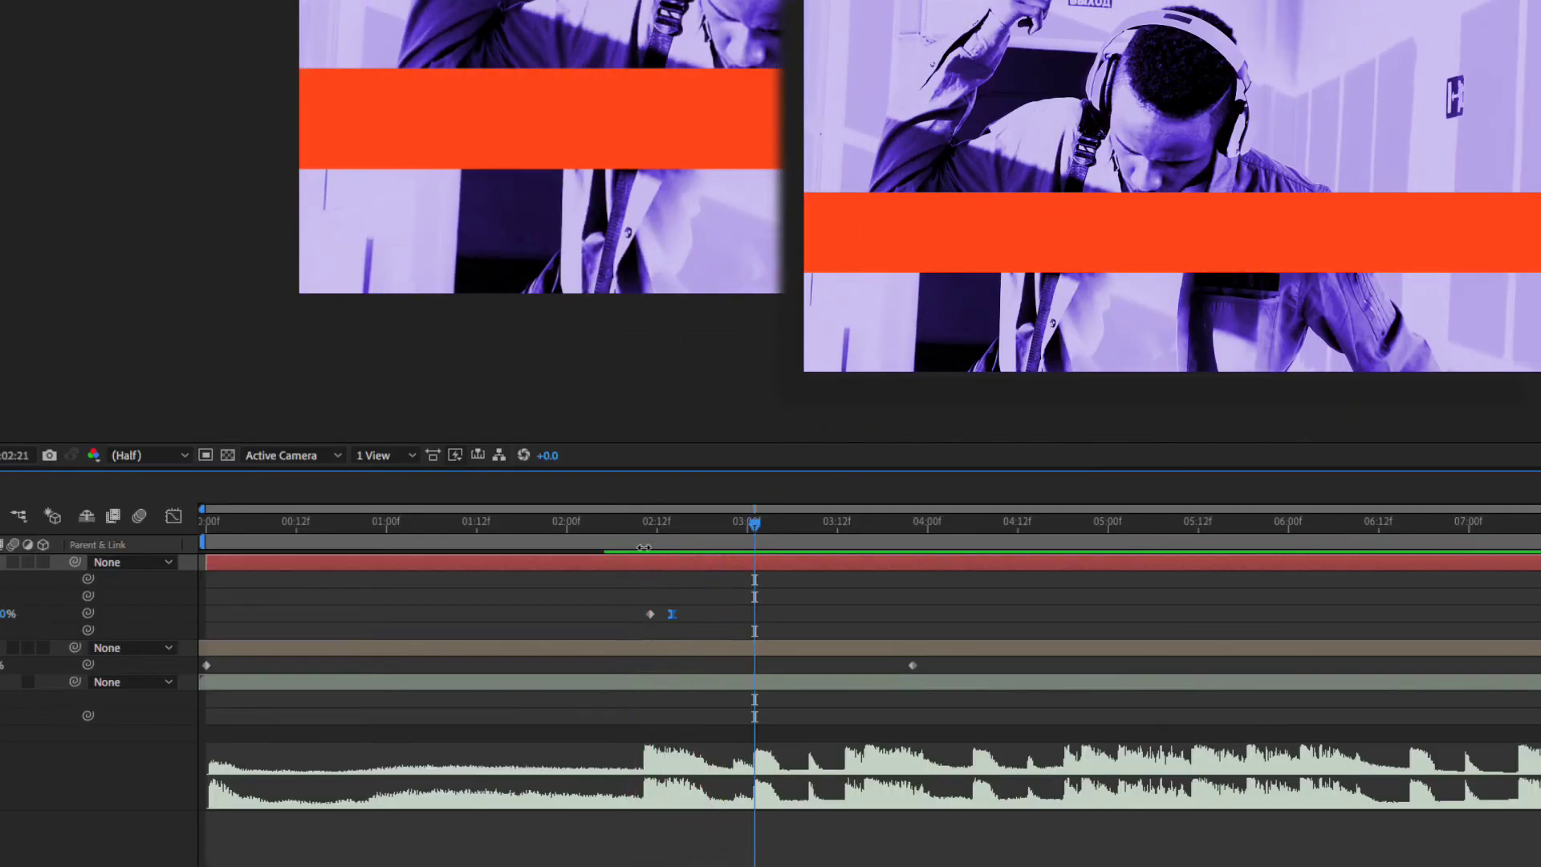
{"action": "left_click", "coordinate": [623, 523]}
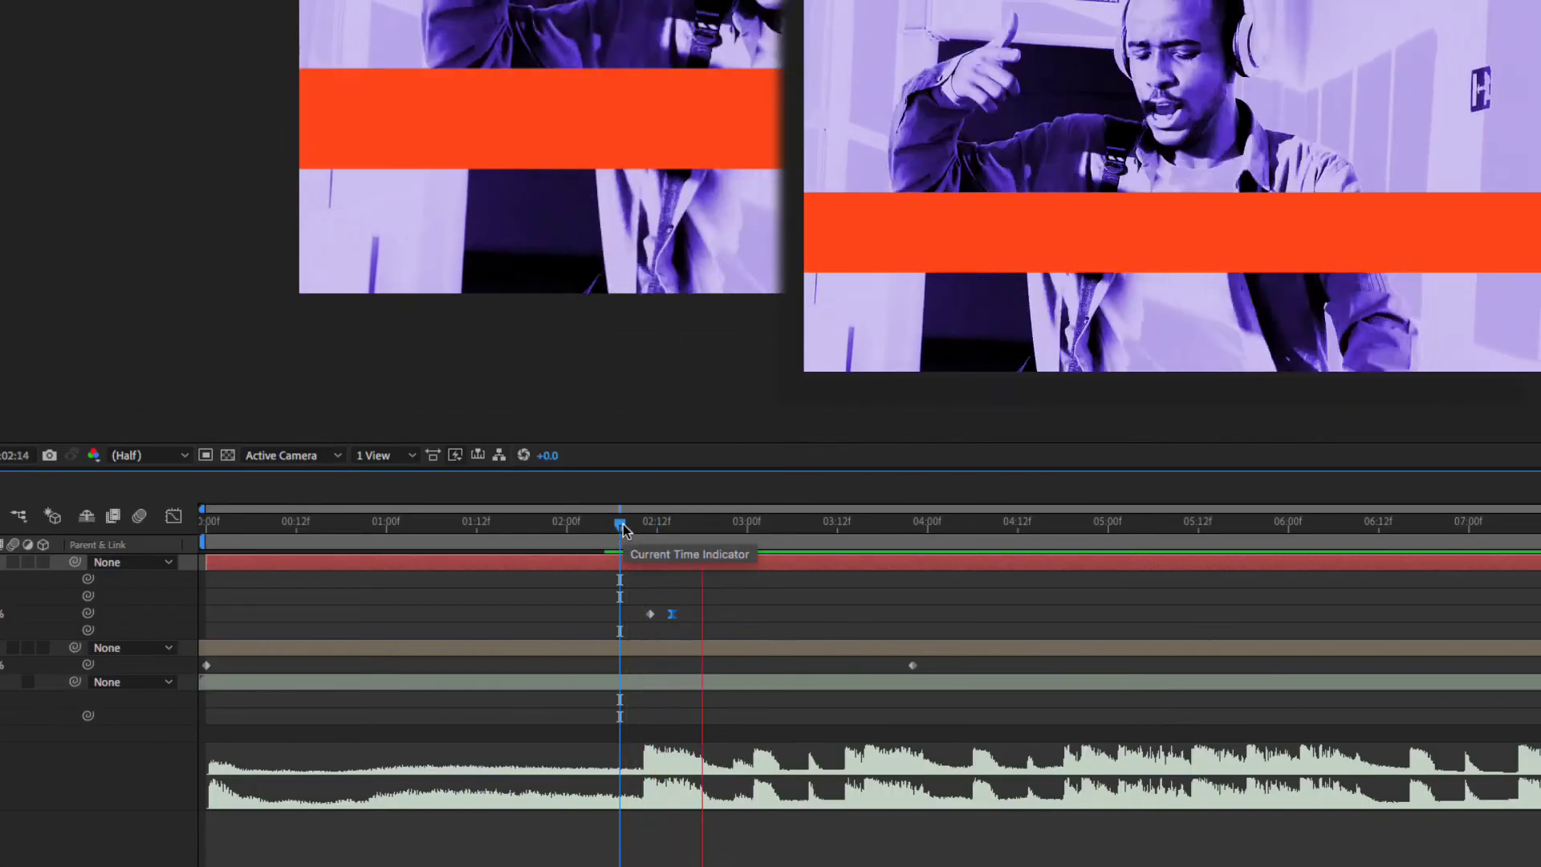
{"action": "key", "text": "shift+Page_Down"}
{"action": "key", "text": "shift+Page_Down"}
{"action": "left_click_drag", "start_coordinate": [682, 527], "coordinate": [650, 530]}
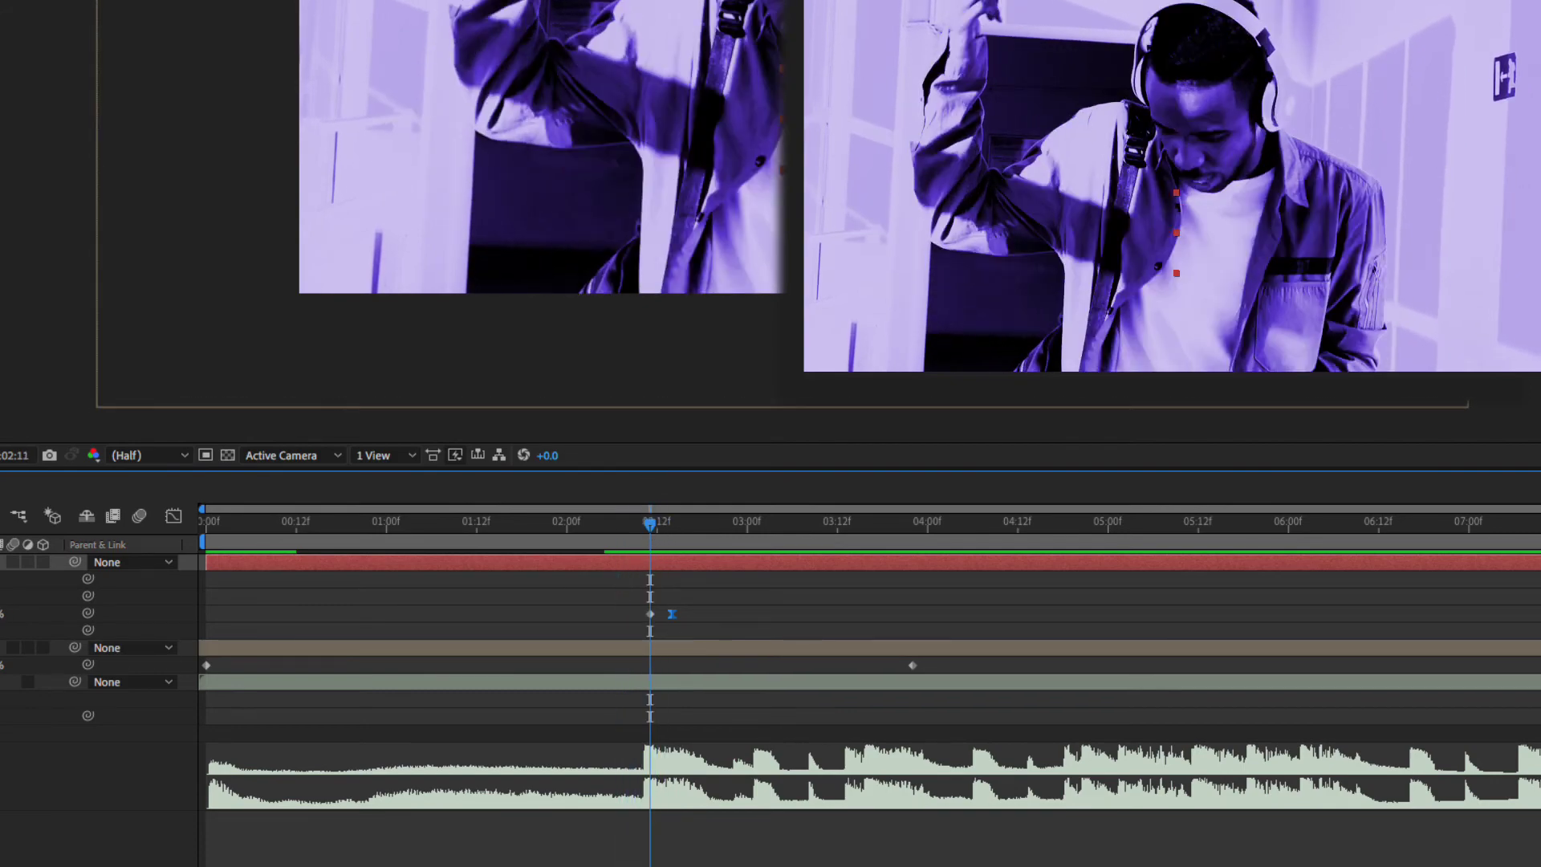
- Turn on motion blur for the bar layer and play it back to check
{"action": "left_click", "coordinate": [13, 561]}
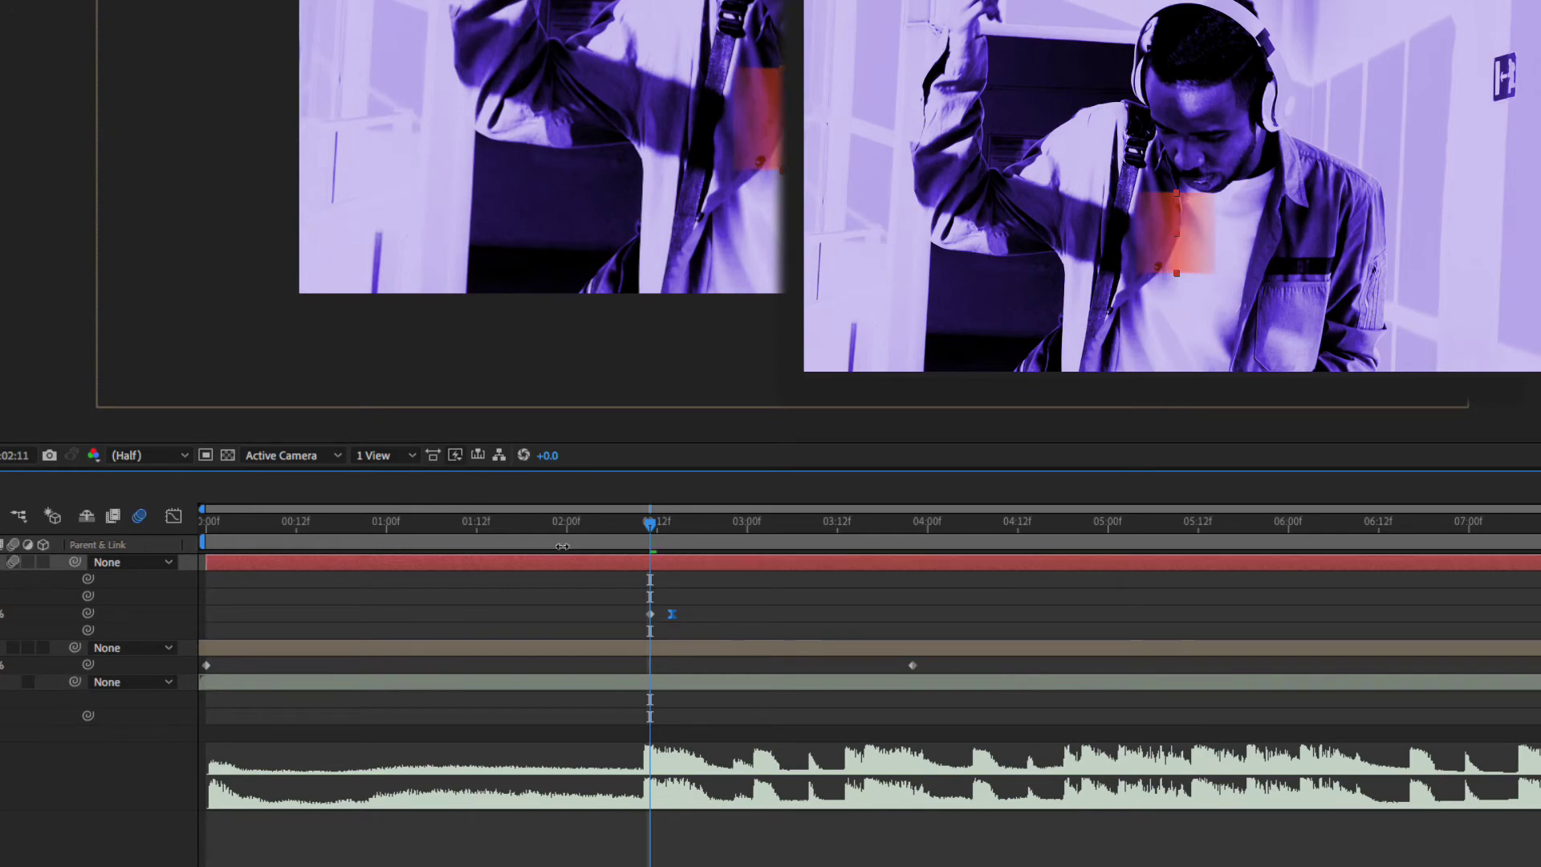
{"action": "mouse_move", "coordinate": [648, 526]}
{"action": "left_mouse_down"}
{"action": "mouse_move", "coordinate": [662, 524]}
{"action": "mouse_move", "coordinate": [647, 528]}
{"action": "left_mouse_up"}
{"action": "key", "text": "space"}
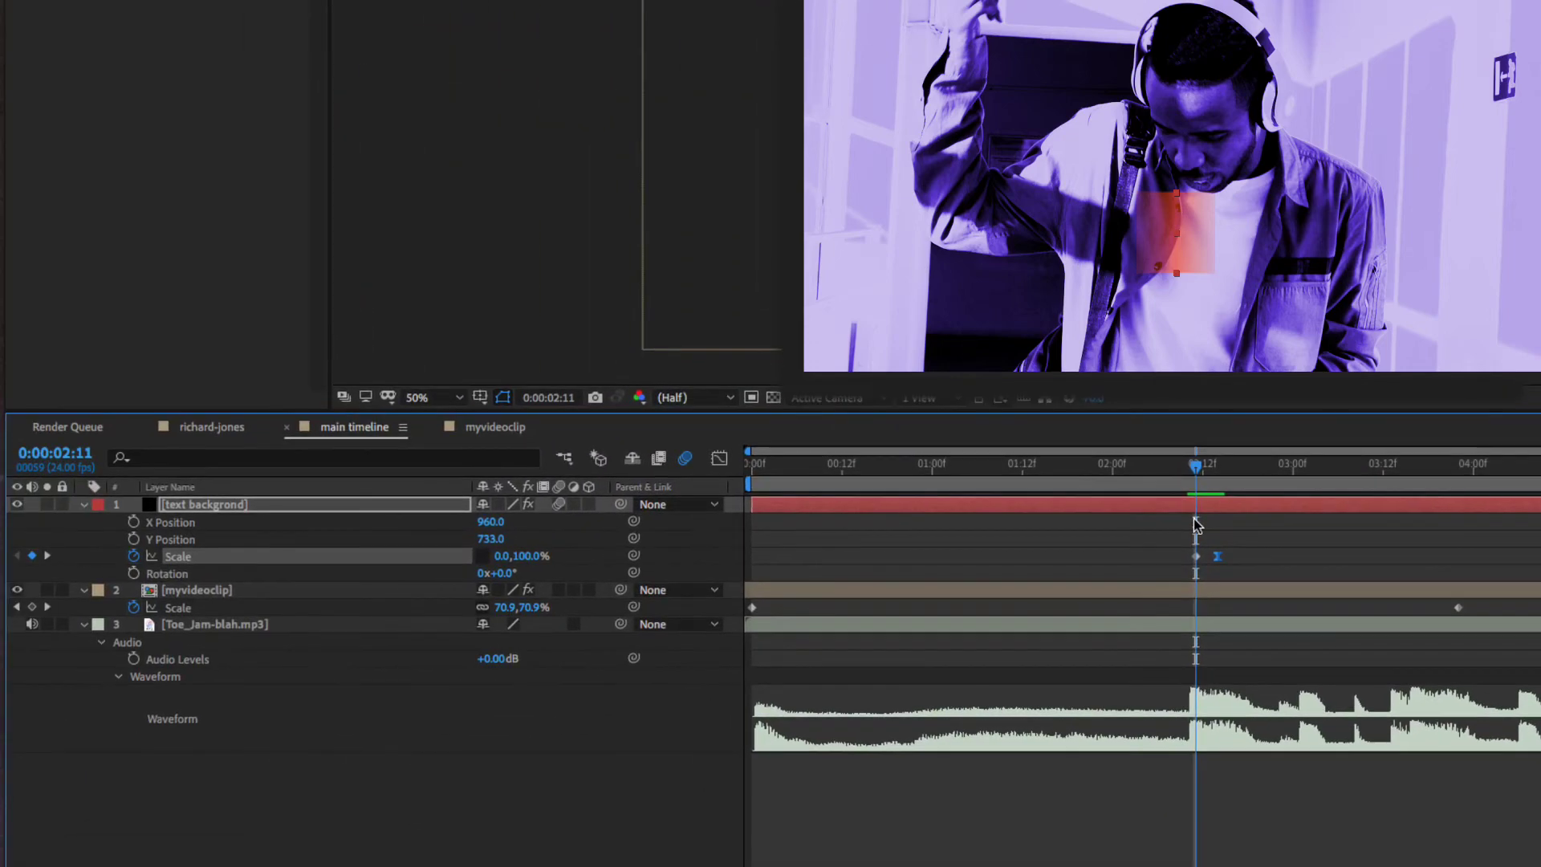
- Add Opacity keyframes fading the bar from 0% to 100% and preview its entrance
{"action": "key", "text": "alt+shift+t"}
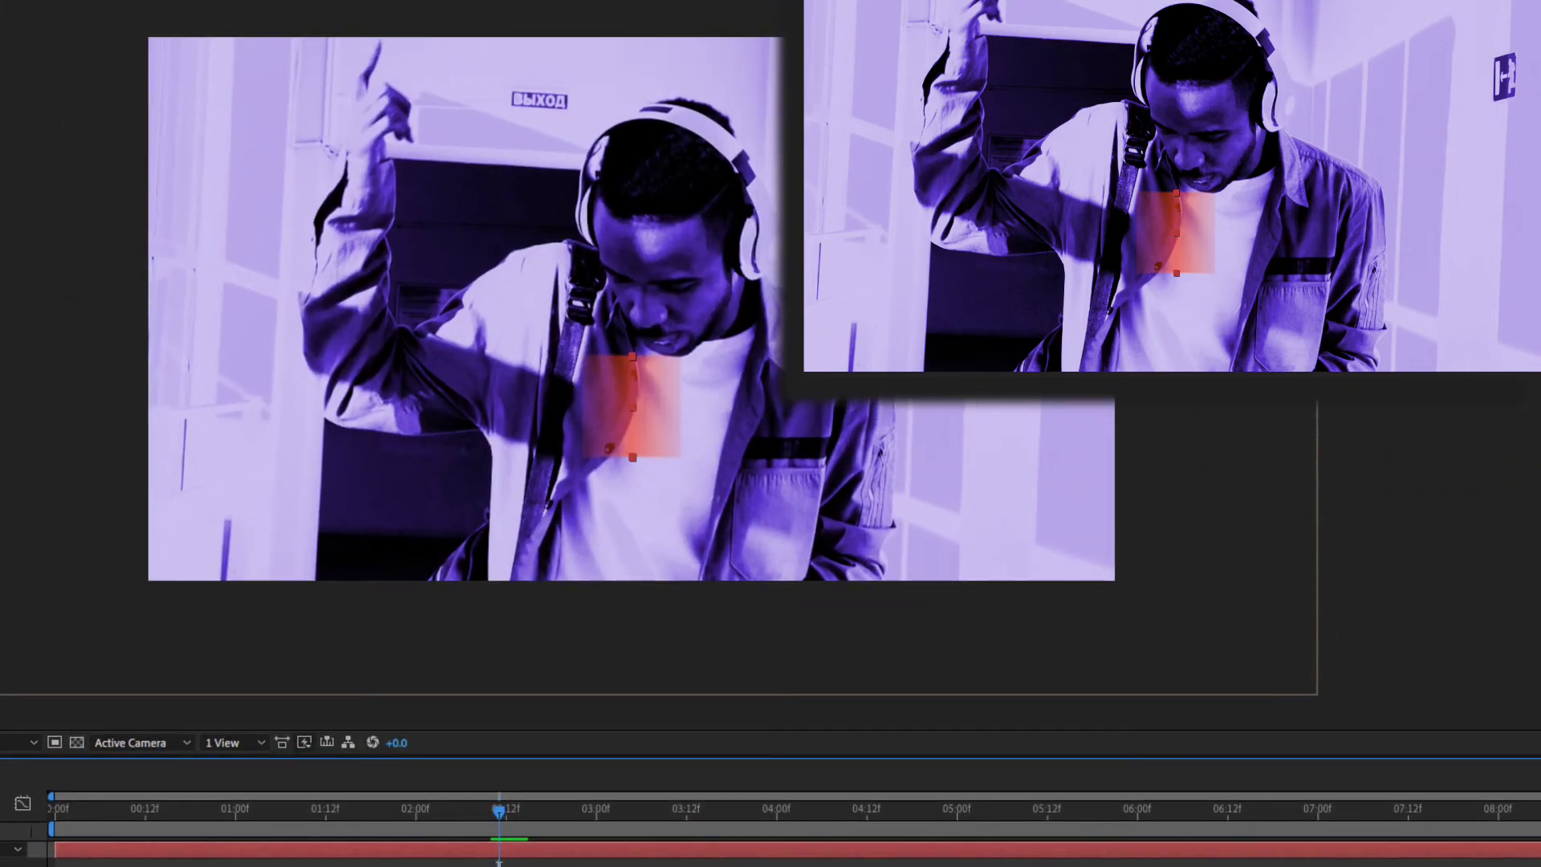
{"action": "left_click", "coordinate": [506, 808]}
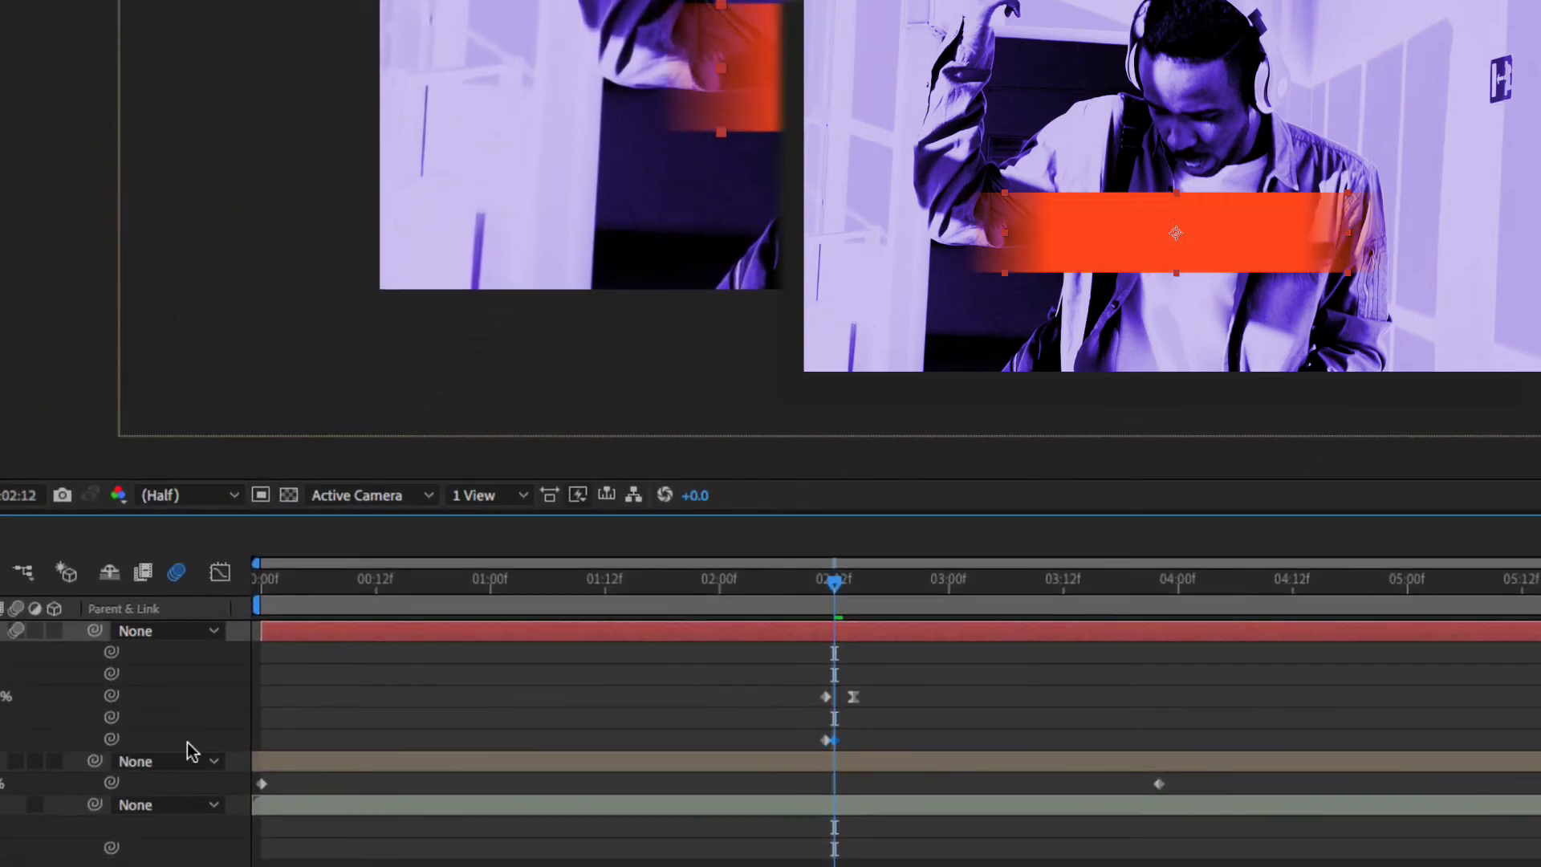
{"action": "left_click_drag", "start_coordinate": [844, 586], "coordinate": [816, 586]}
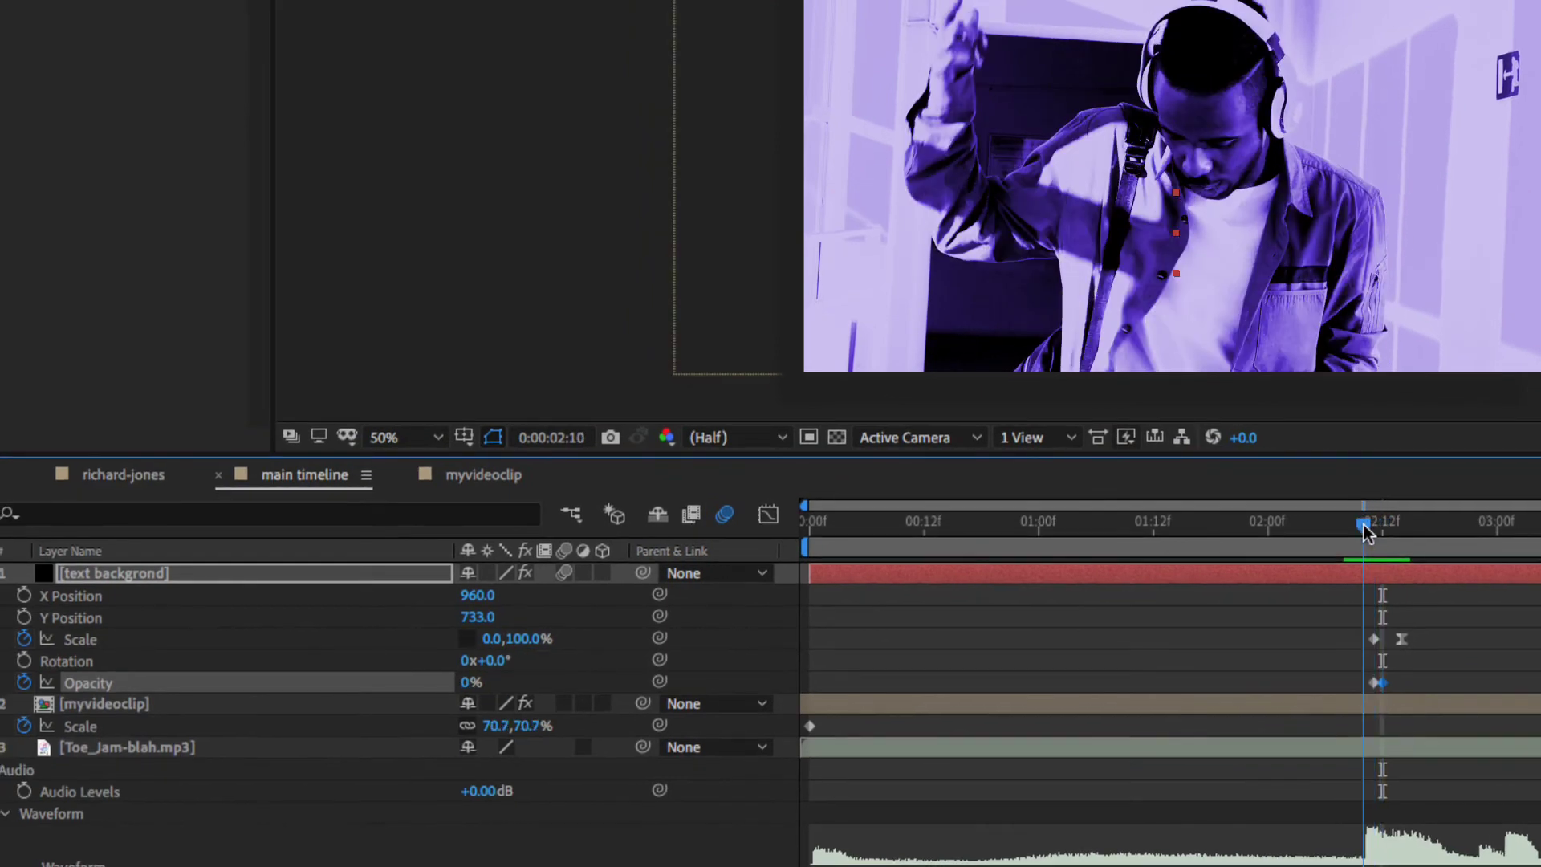
{"action": "left_click_drag", "start_coordinate": [1364, 531], "coordinate": [1374, 525]}
{"action": "key", "text": "space"}
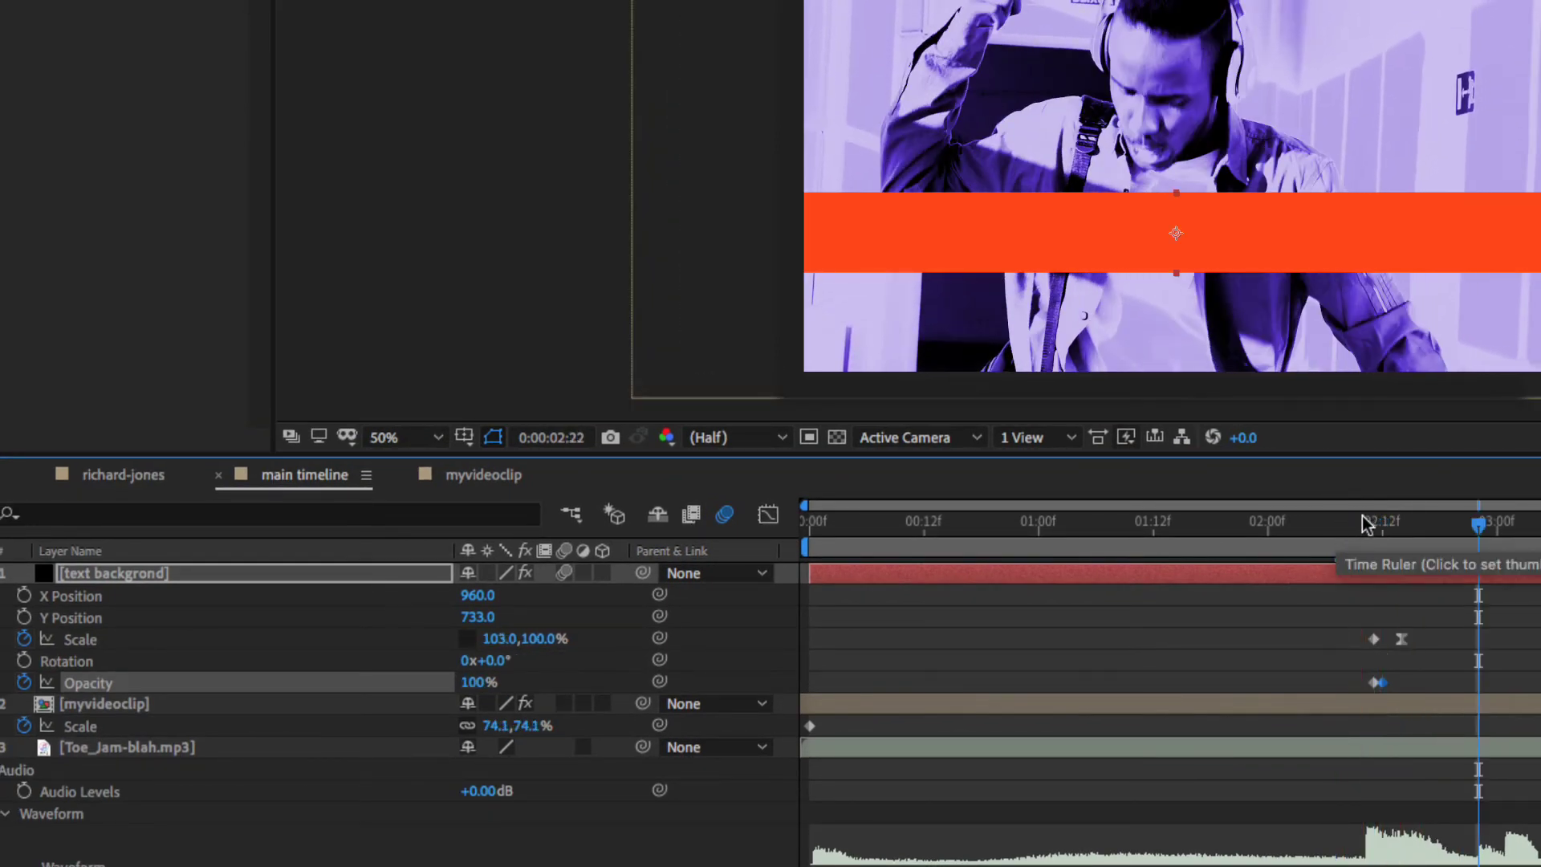
{"action": "left_click_drag", "start_coordinate": [1374, 527], "coordinate": [1460, 542]}
{"action": "key", "text": "space"}
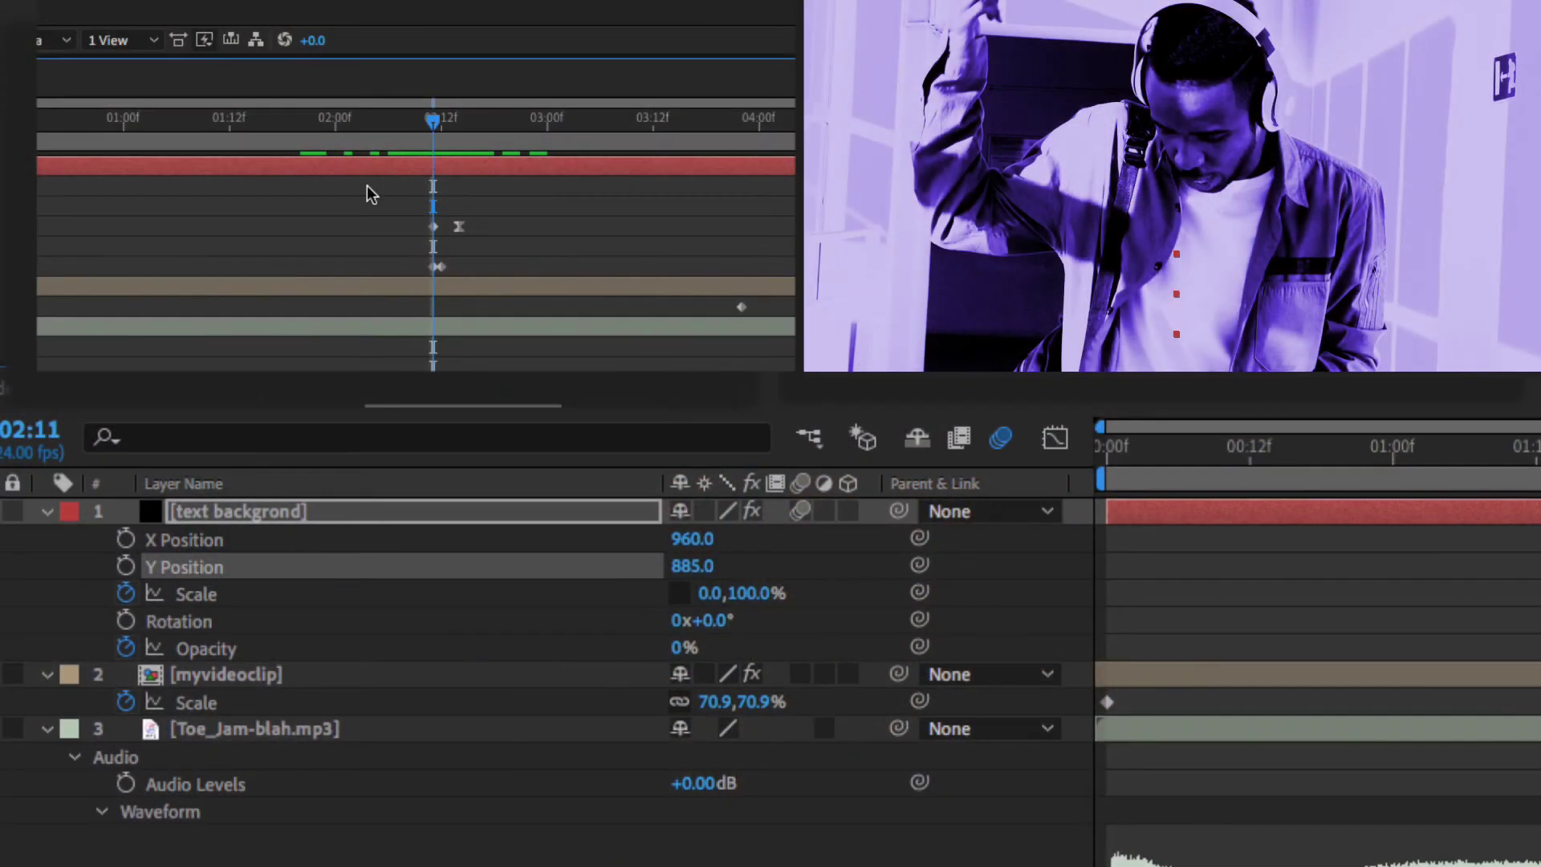
- Add a Rotation keyframe at 02:11 and tilt the bar to -14° at 02:13
{"action": "key", "text": "alt+shift+r"}
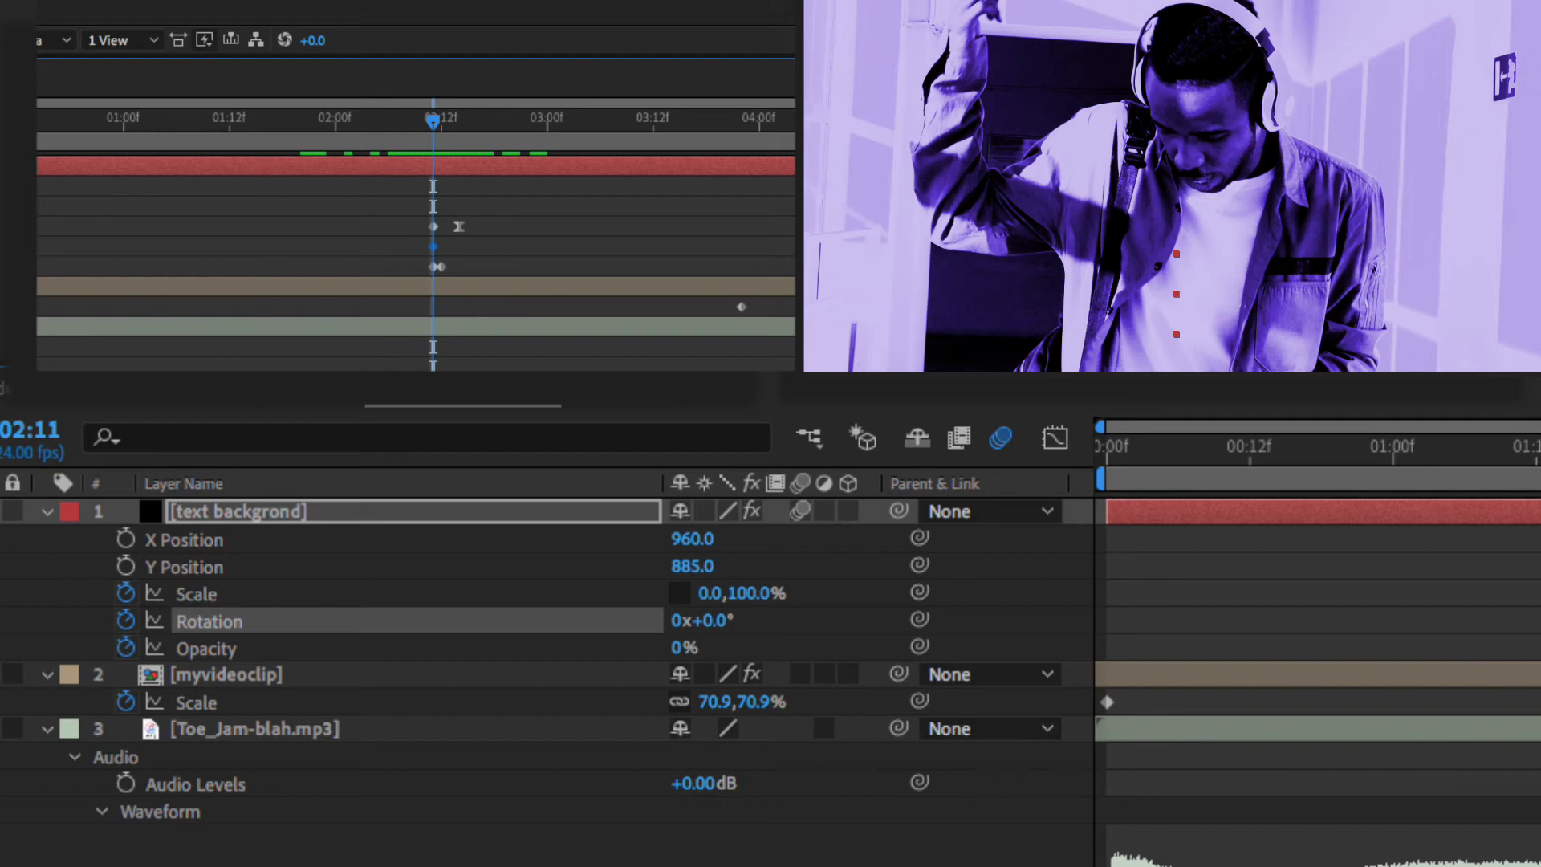
{"action": "key", "text": "Page_Down"}
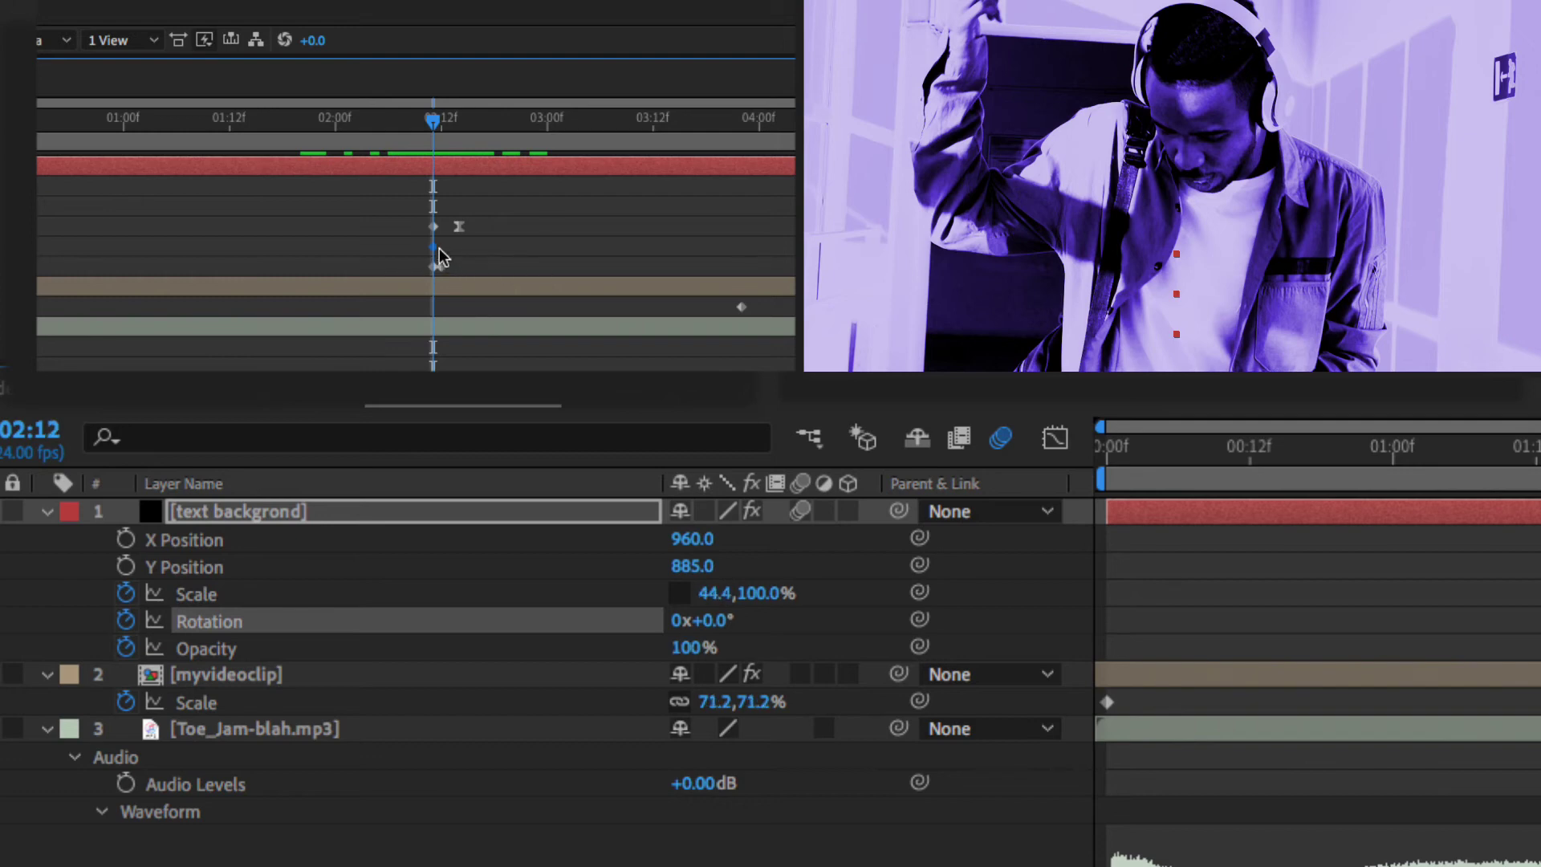
{"action": "left_click", "coordinate": [440, 125]}
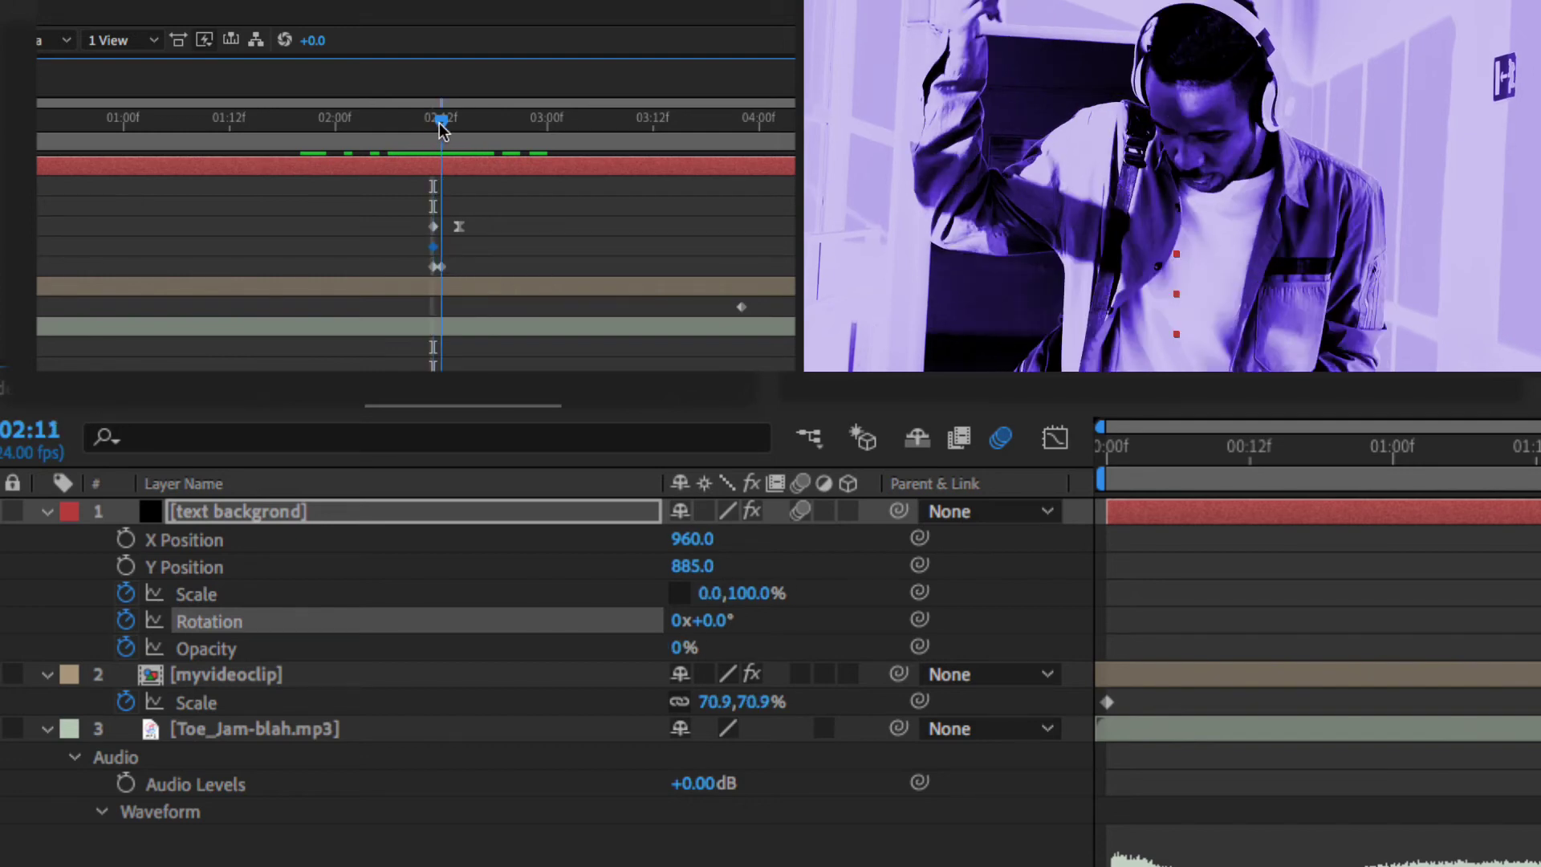
{"action": "key", "text": "Page_Down"}
{"action": "key", "text": "Page_Down"}
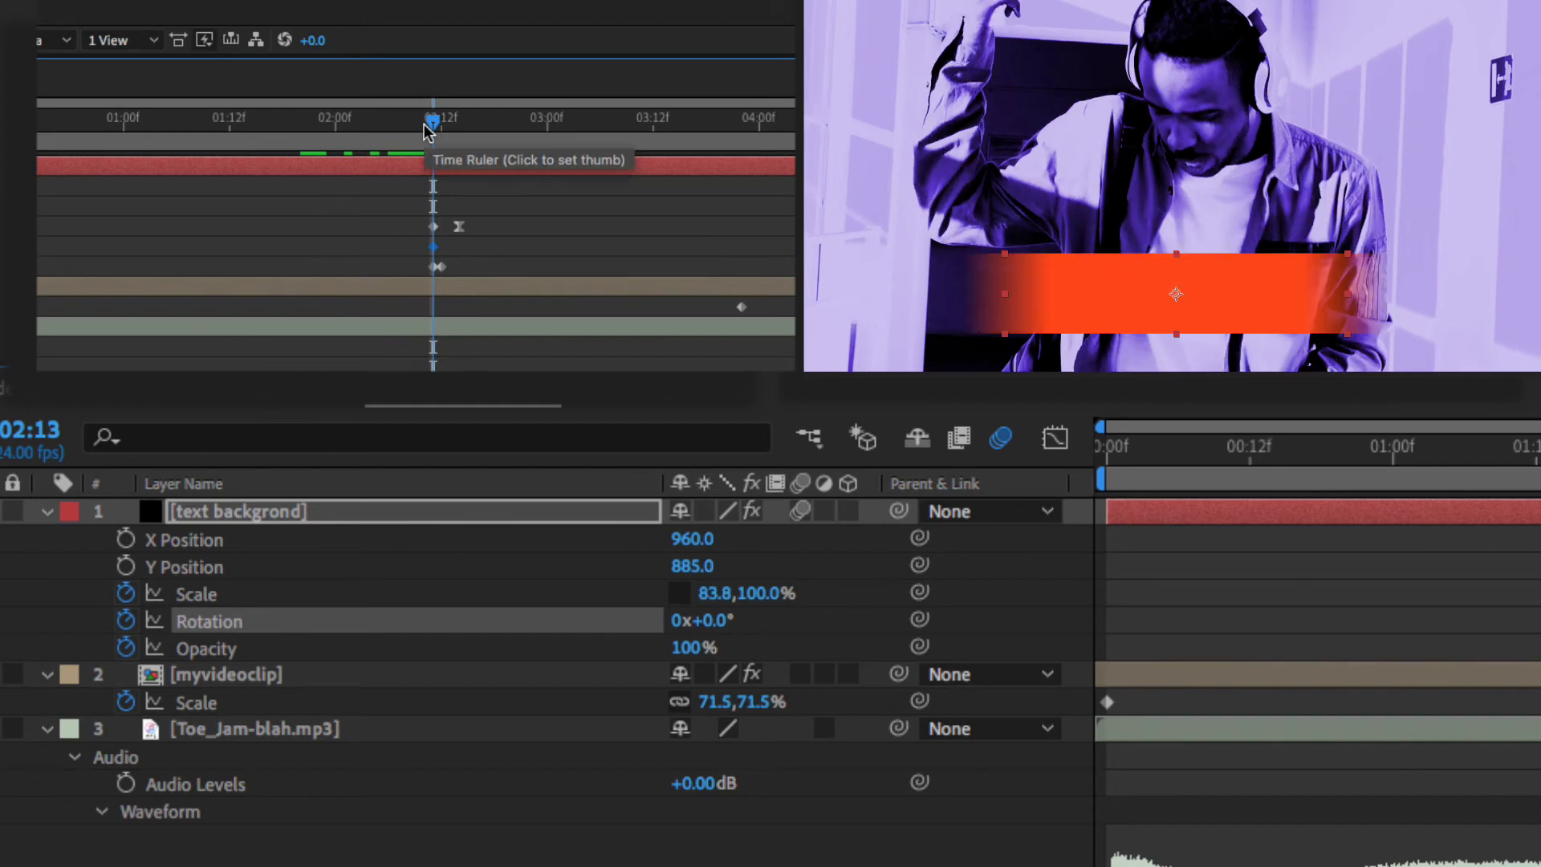
{"action": "mouse_move", "coordinate": [718, 621]}
{"action": "left_mouse_down"}
{"action": "mouse_move", "coordinate": [750, 623]}
{"action": "mouse_move", "coordinate": [701, 634]}
{"action": "left_mouse_up"}
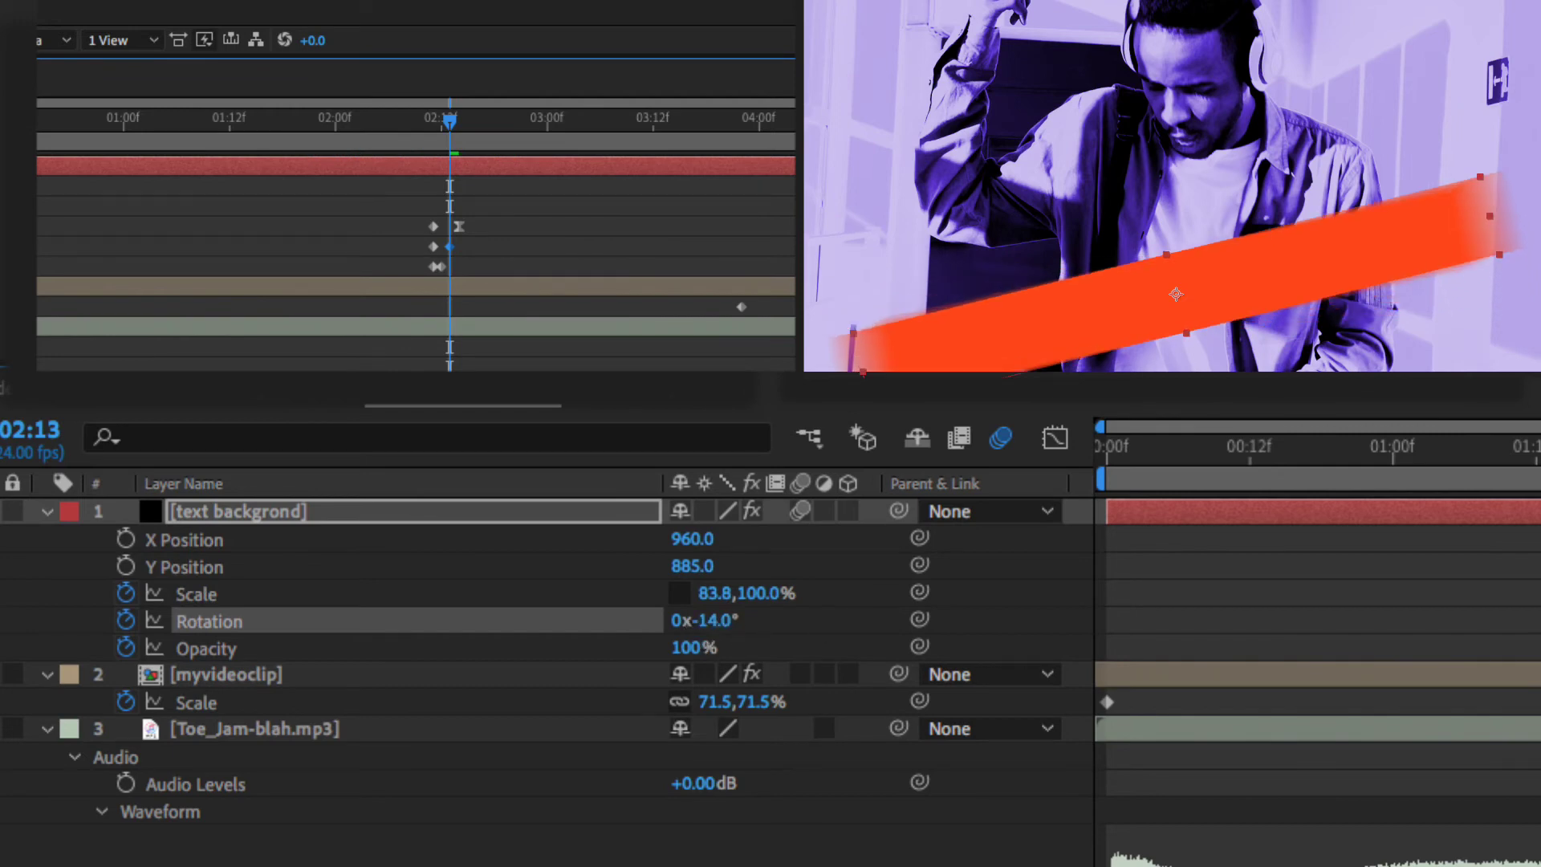
{"action": "key", "text": "space"}
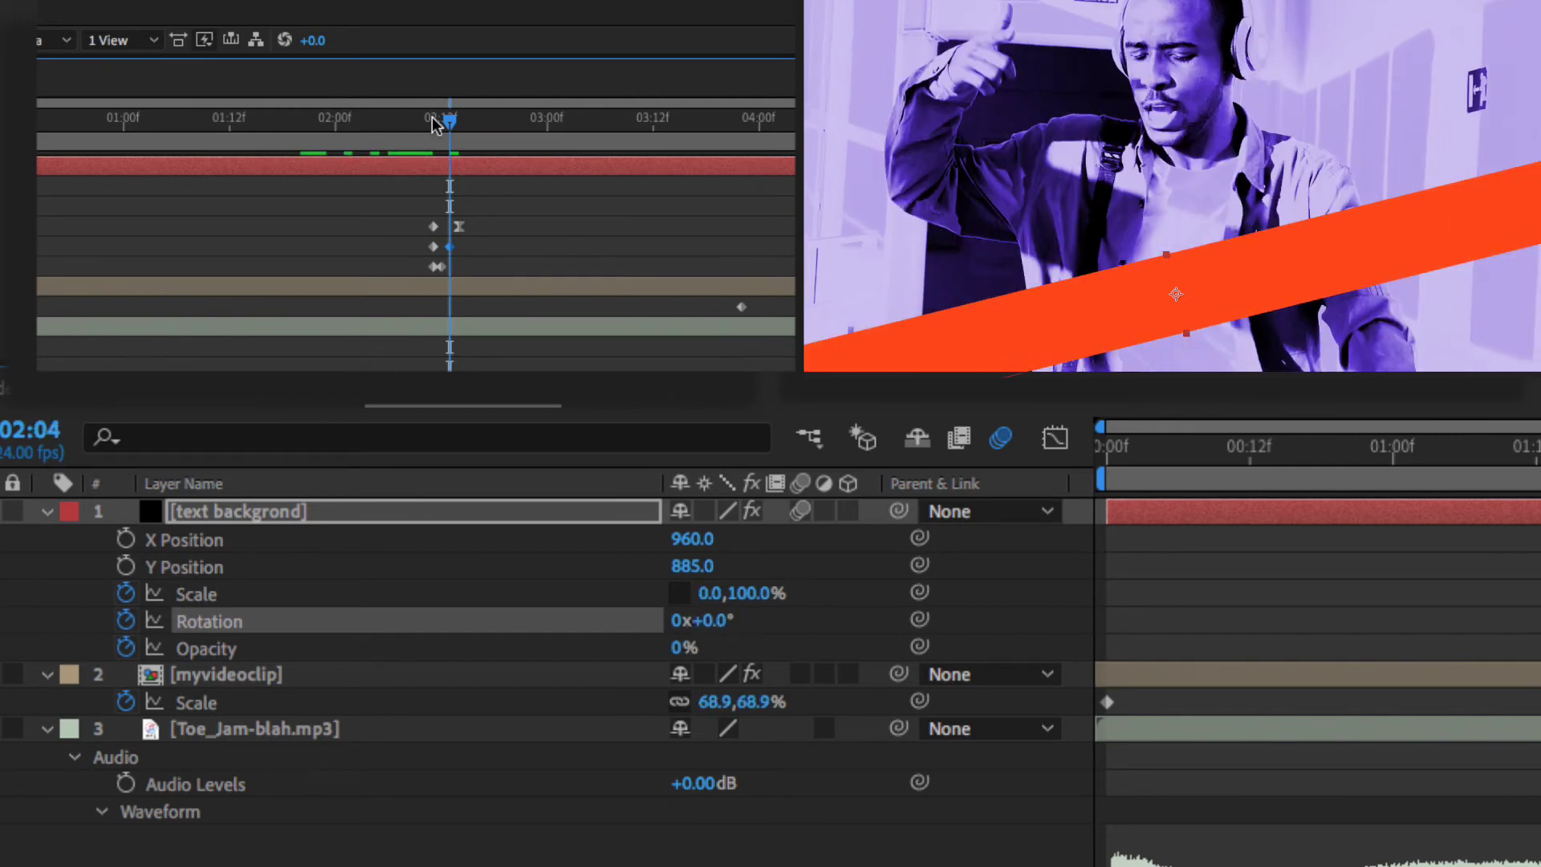
- Shift the rotation keyframe slightly later and scrub to check the tilt timing
{"action": "left_click_drag", "start_coordinate": [447, 129], "coordinate": [369, 127]}
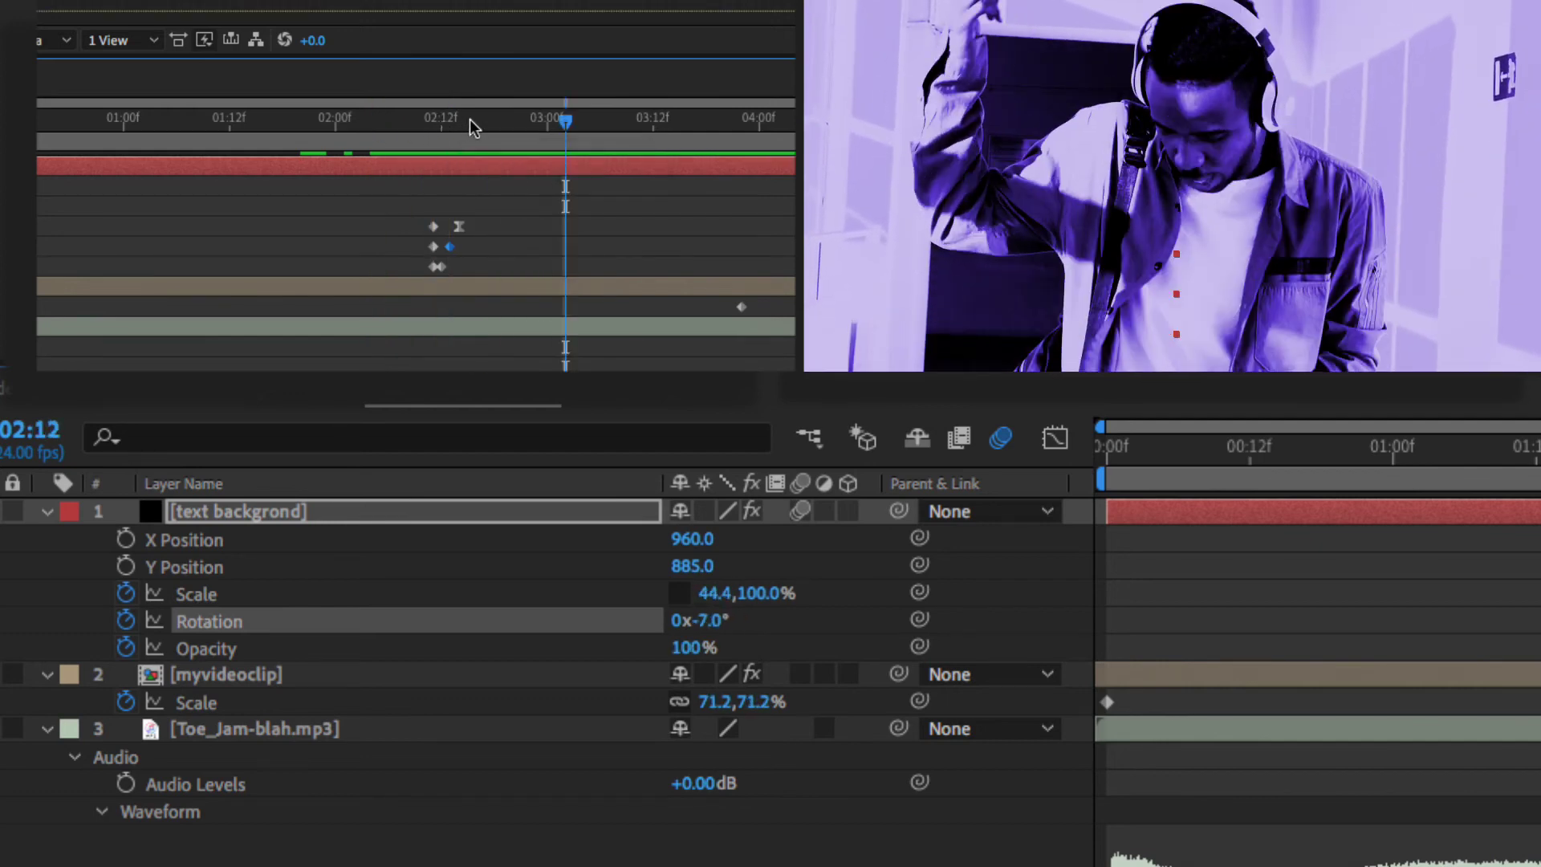
{"action": "mouse_move", "coordinate": [470, 121]}
{"action": "left_mouse_down"}
{"action": "mouse_move", "coordinate": [427, 128]}
{"action": "mouse_move", "coordinate": [451, 134]}
{"action": "left_mouse_up"}
{"action": "left_click_drag", "start_coordinate": [458, 226], "coordinate": [468, 126]}
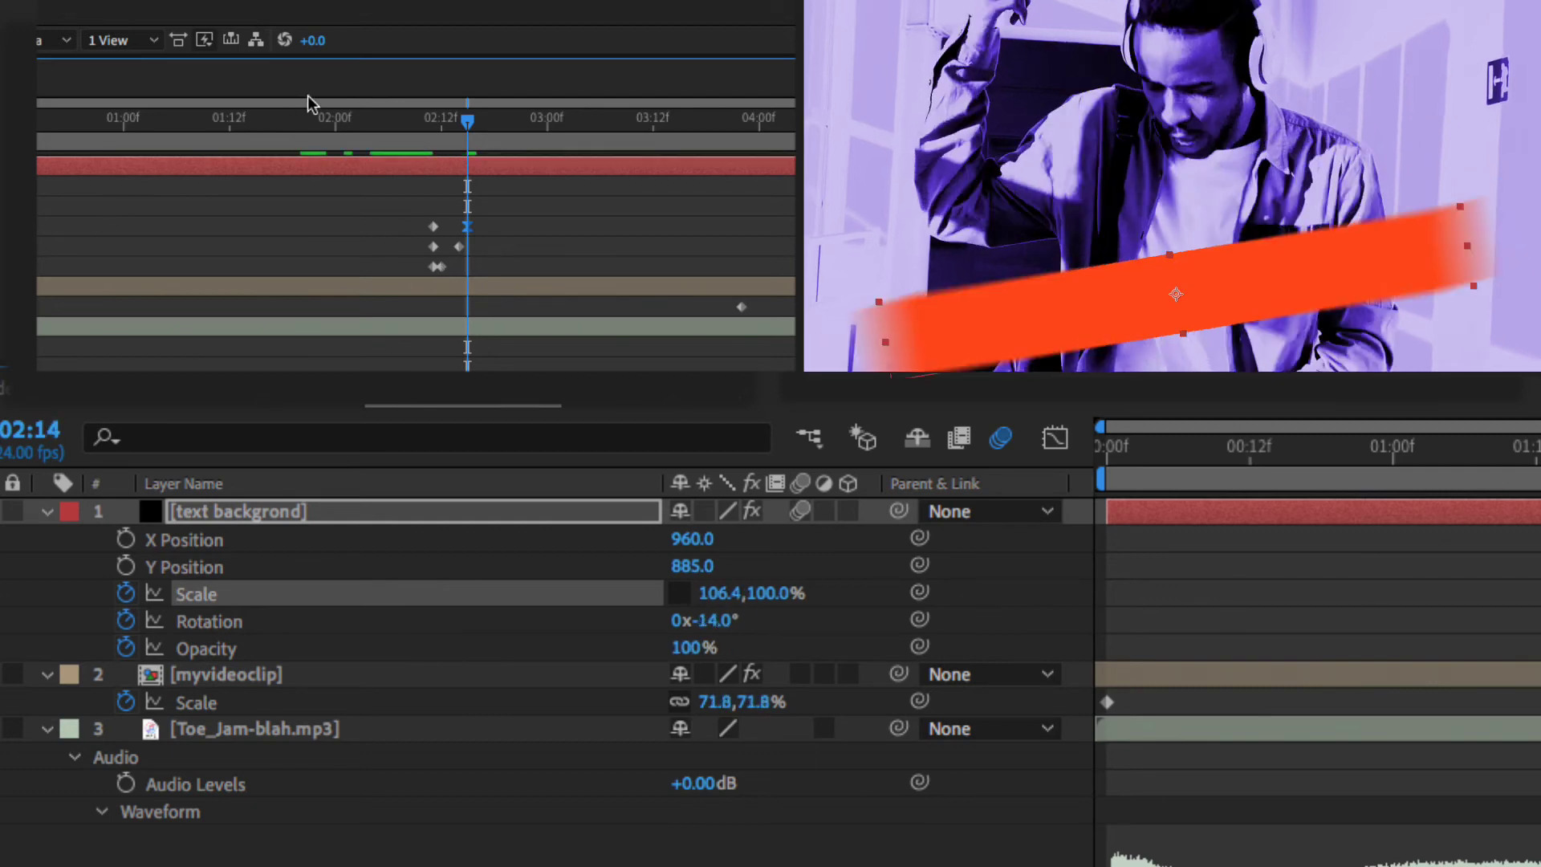
{"action": "left_click_drag", "start_coordinate": [464, 127], "coordinate": [412, 145]}
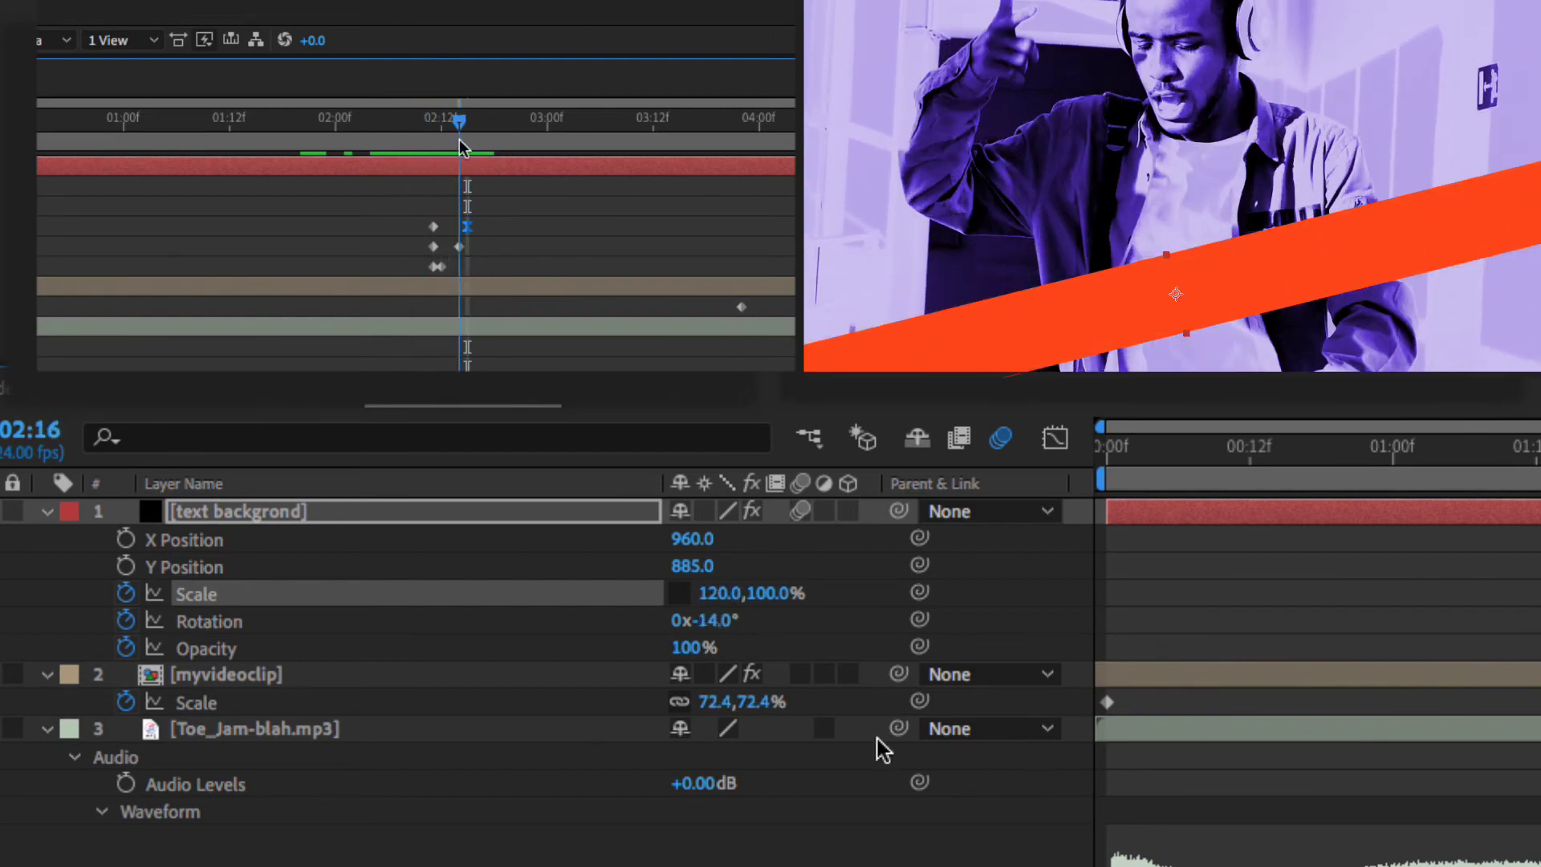
- Set the bar's rotation to 0 at 02:16, then Easy Ease the rotation keyframes and preview
{"action": "left_click", "coordinate": [721, 621]}
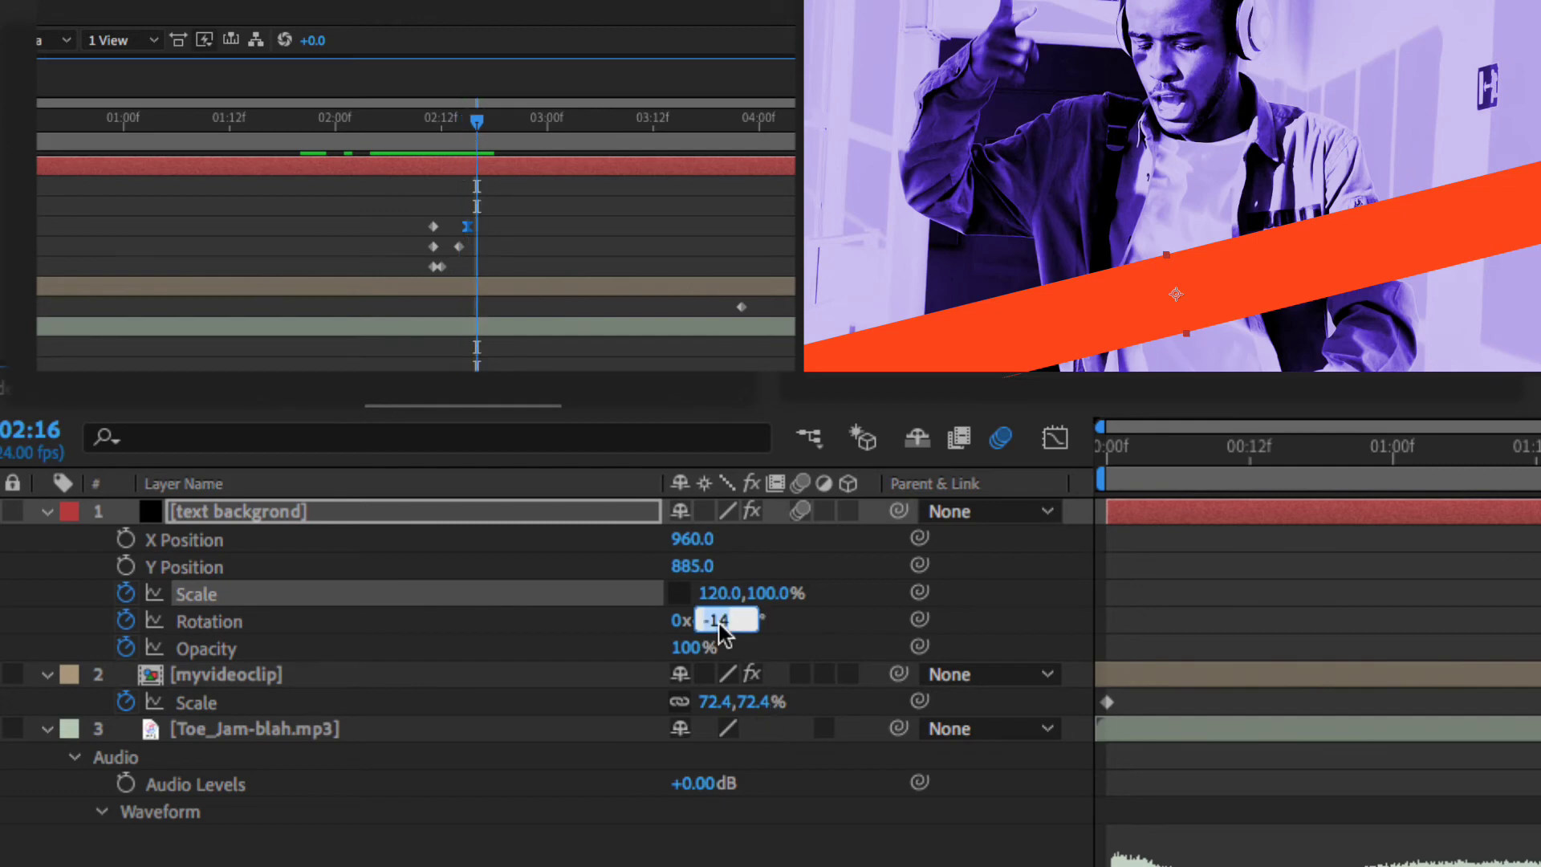
{"action": "type", "text": "0"}
{"action": "key", "text": "Return"}
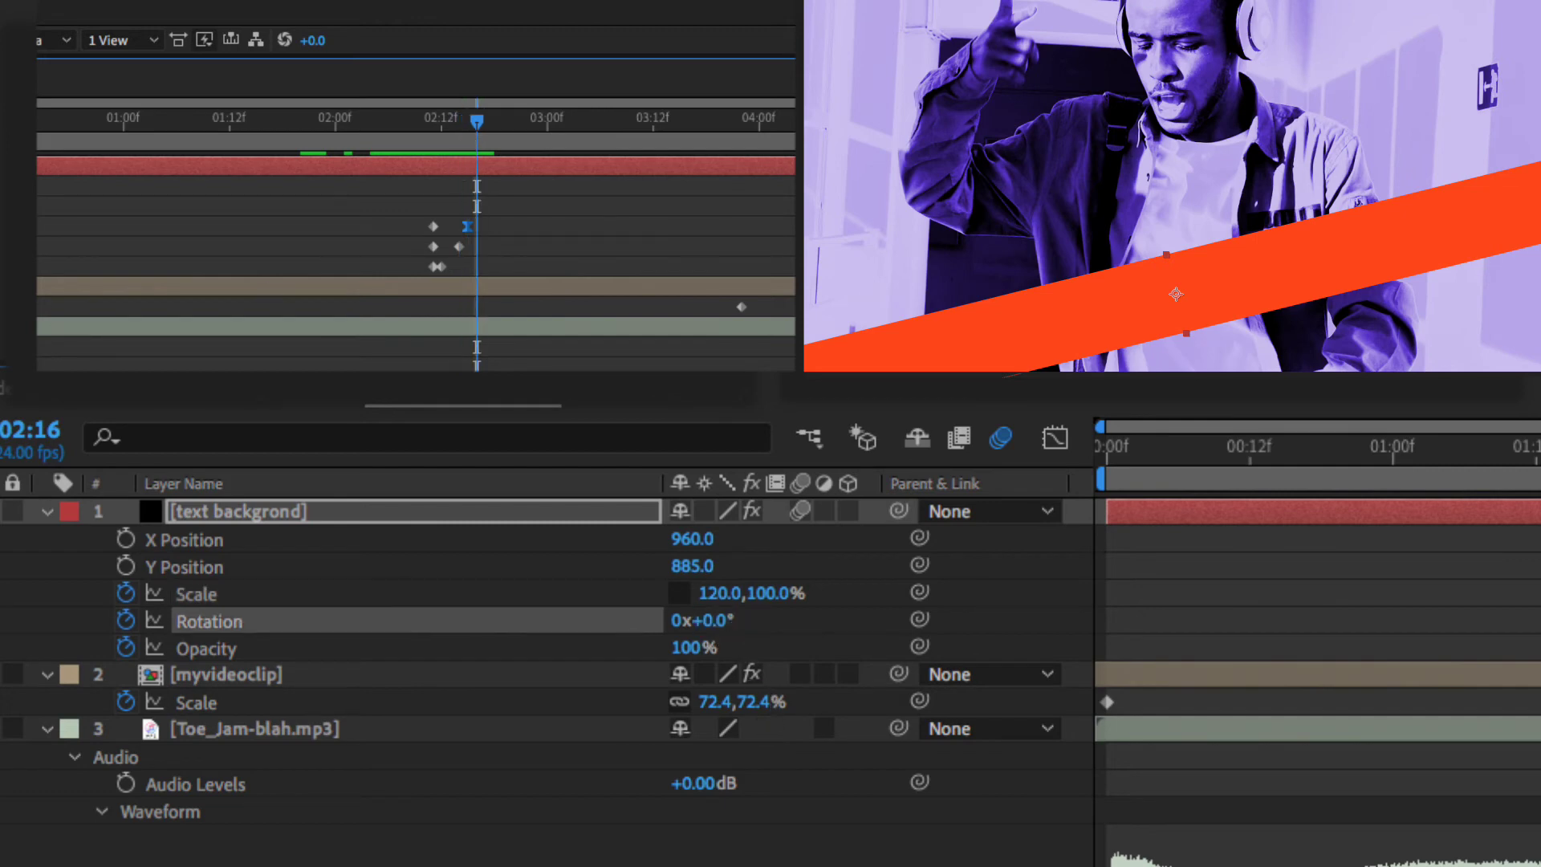
{"action": "key", "text": "Page_Up"}
{"action": "key", "text": "Page_Up"}
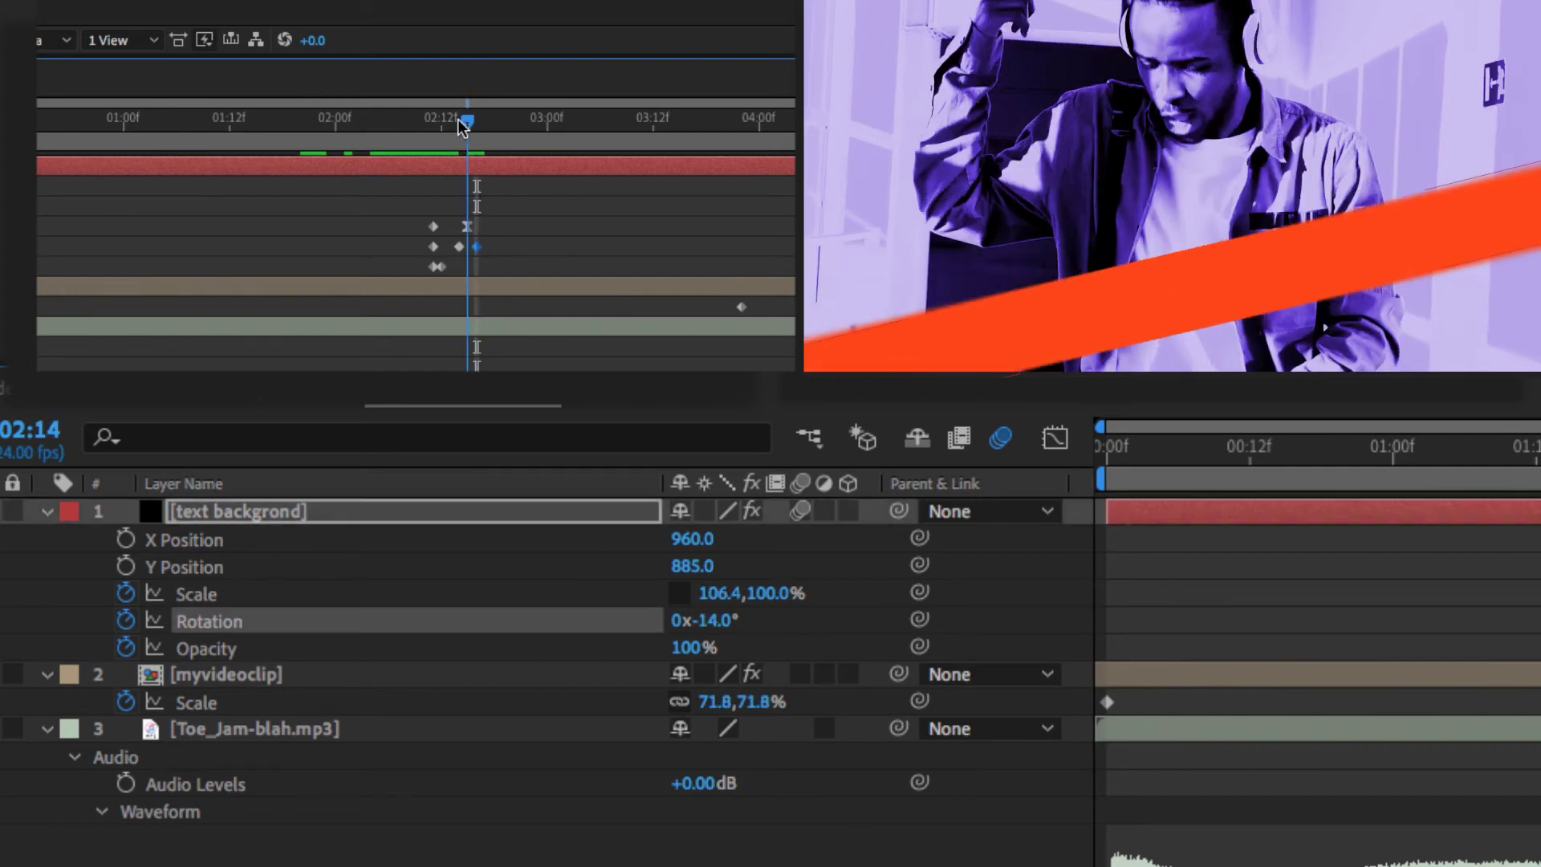
{"action": "left_click_drag", "start_coordinate": [507, 238], "coordinate": [416, 256]}
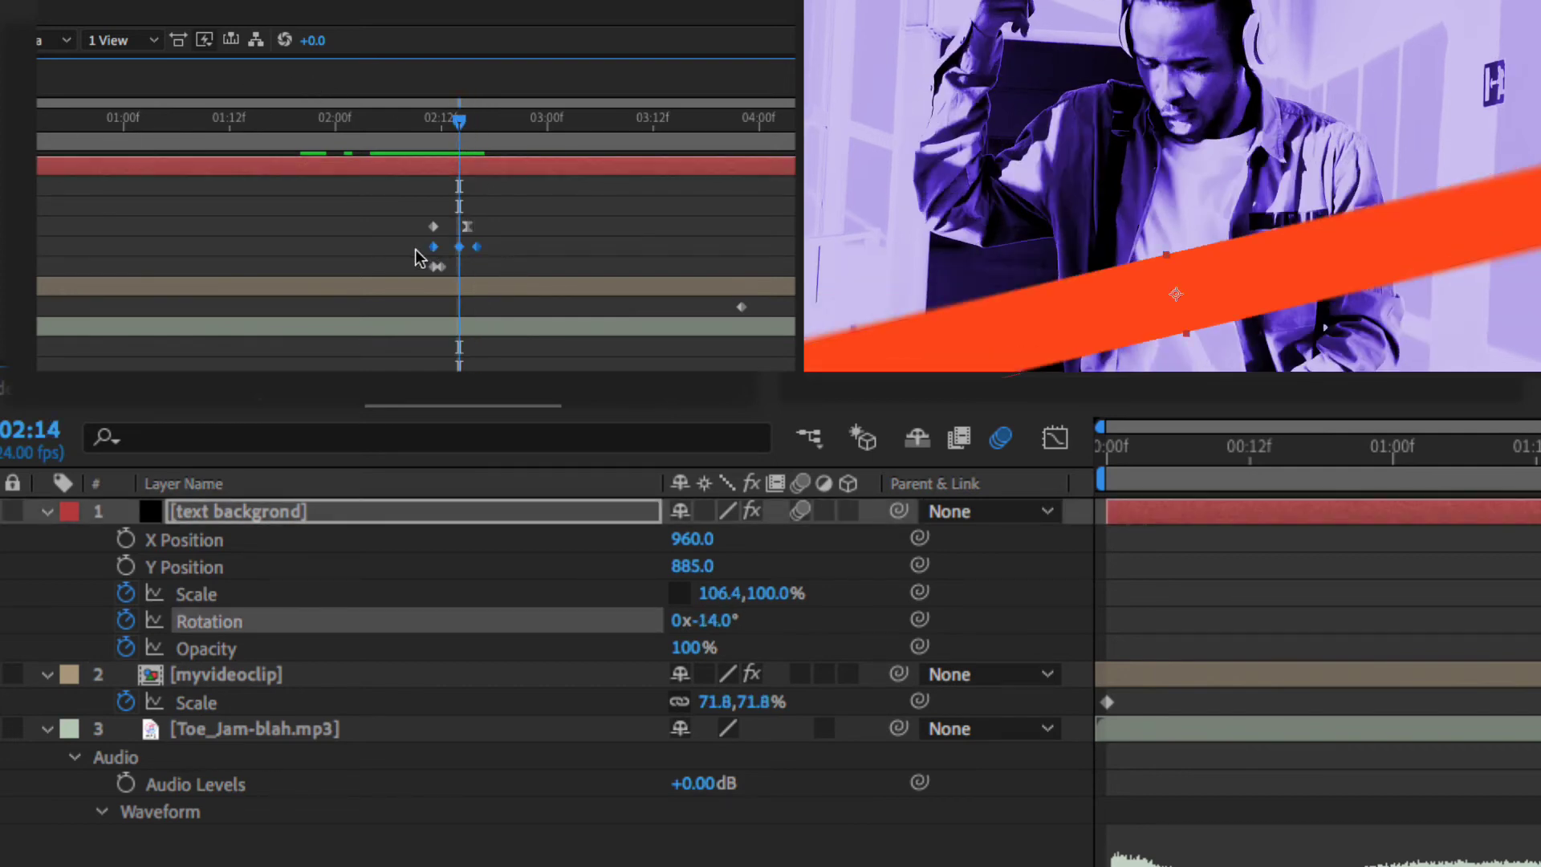
{"action": "key", "text": "F9"}
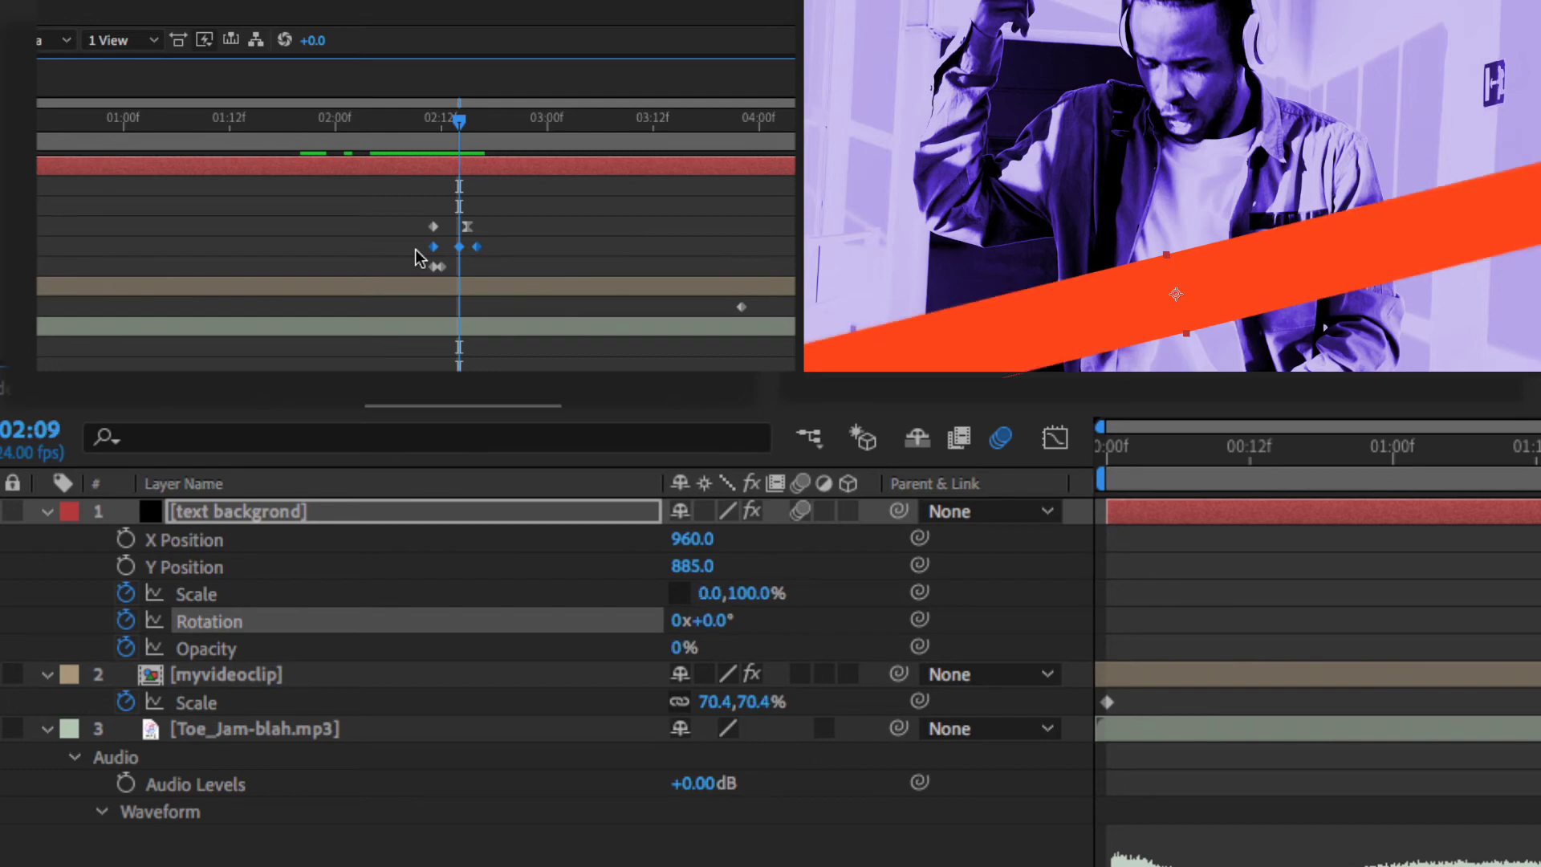
{"action": "key", "text": "space"}
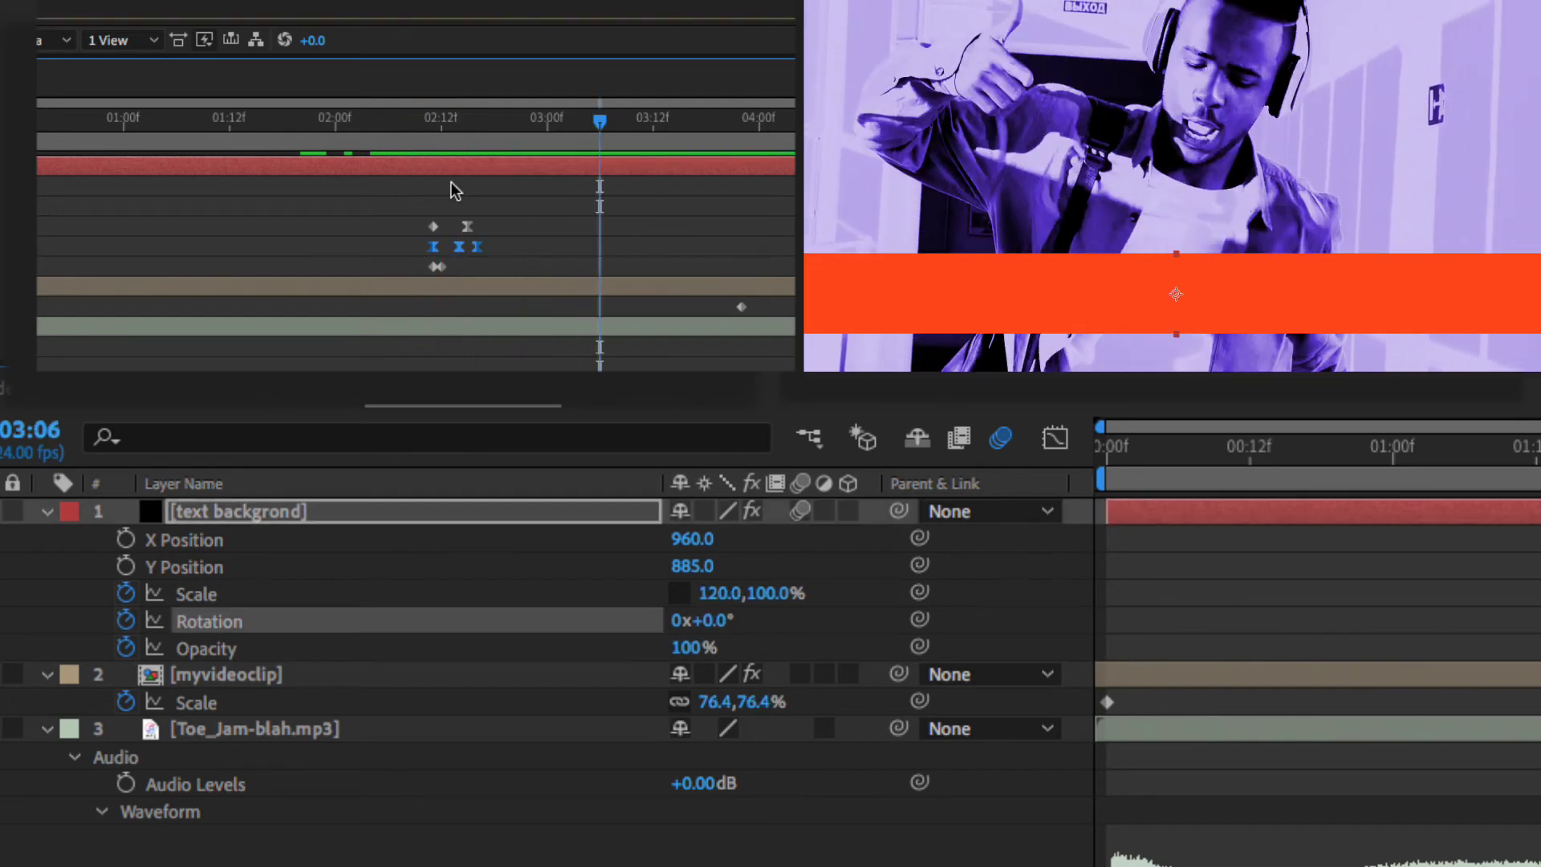
- Retime and delete rotation keyframes so the bar reaches -14° around 02:15, previewing the swing
{"action": "left_click_drag", "start_coordinate": [476, 247], "coordinate": [512, 247]}
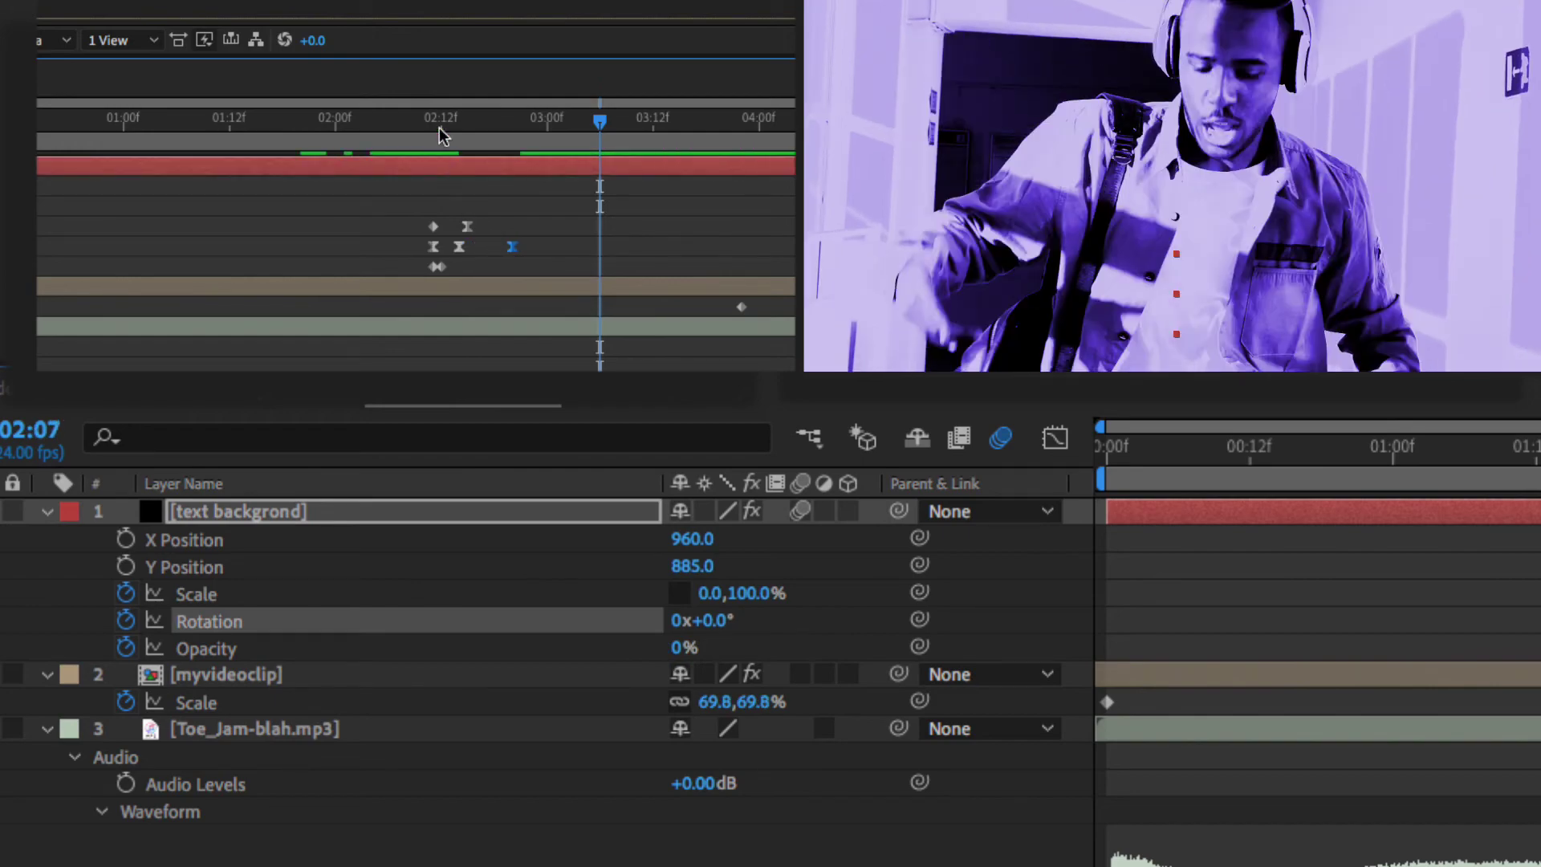
{"action": "left_click_drag", "start_coordinate": [439, 127], "coordinate": [399, 128]}
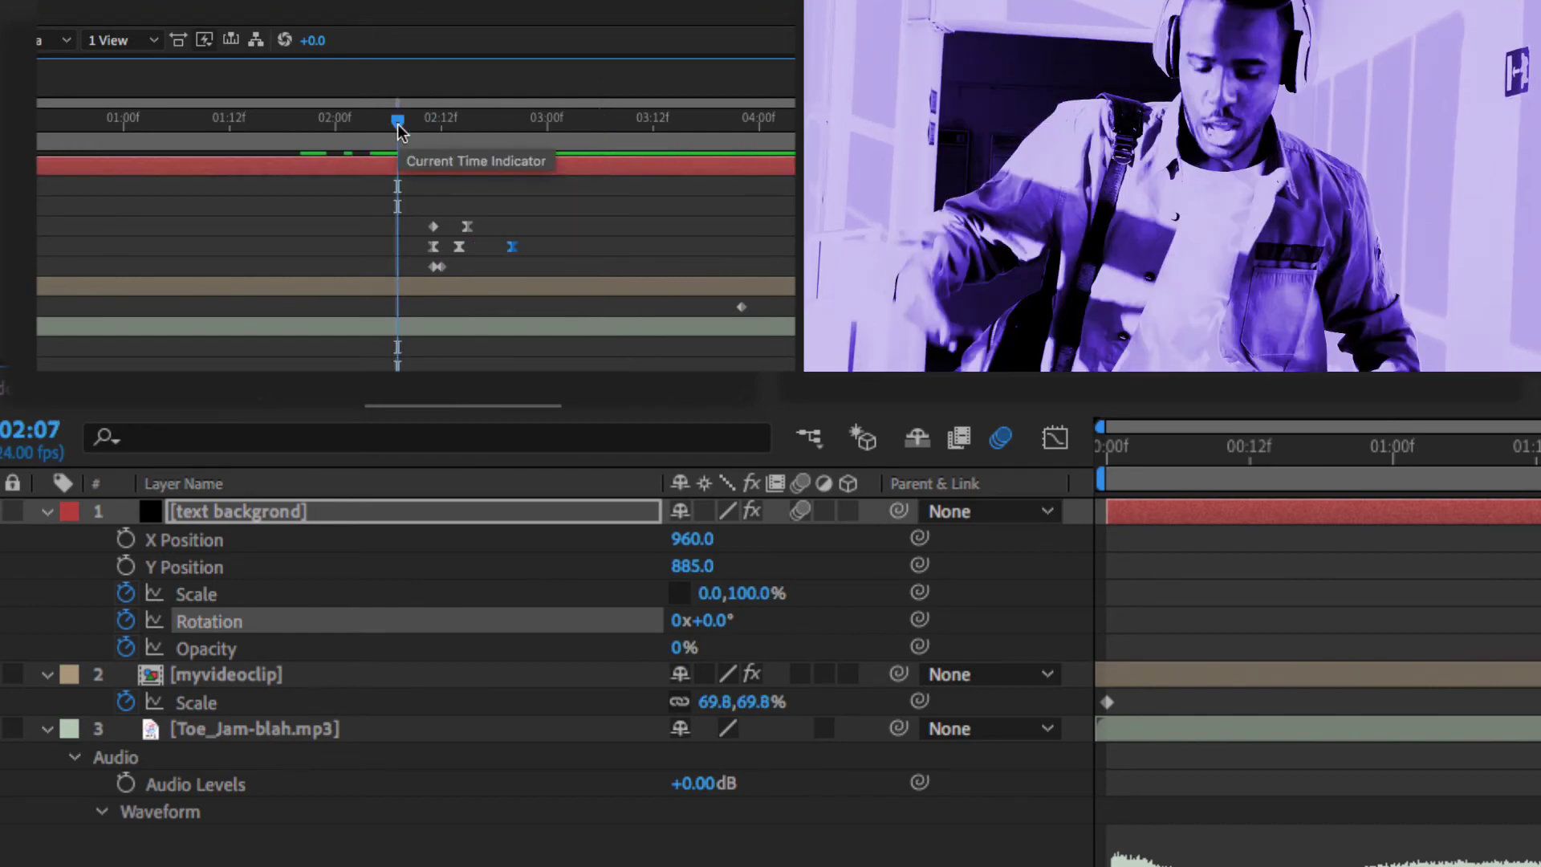
{"action": "key", "text": "space"}
{"action": "left_click_drag", "start_coordinate": [397, 124], "coordinate": [459, 136]}
{"action": "key", "text": "Delete"}
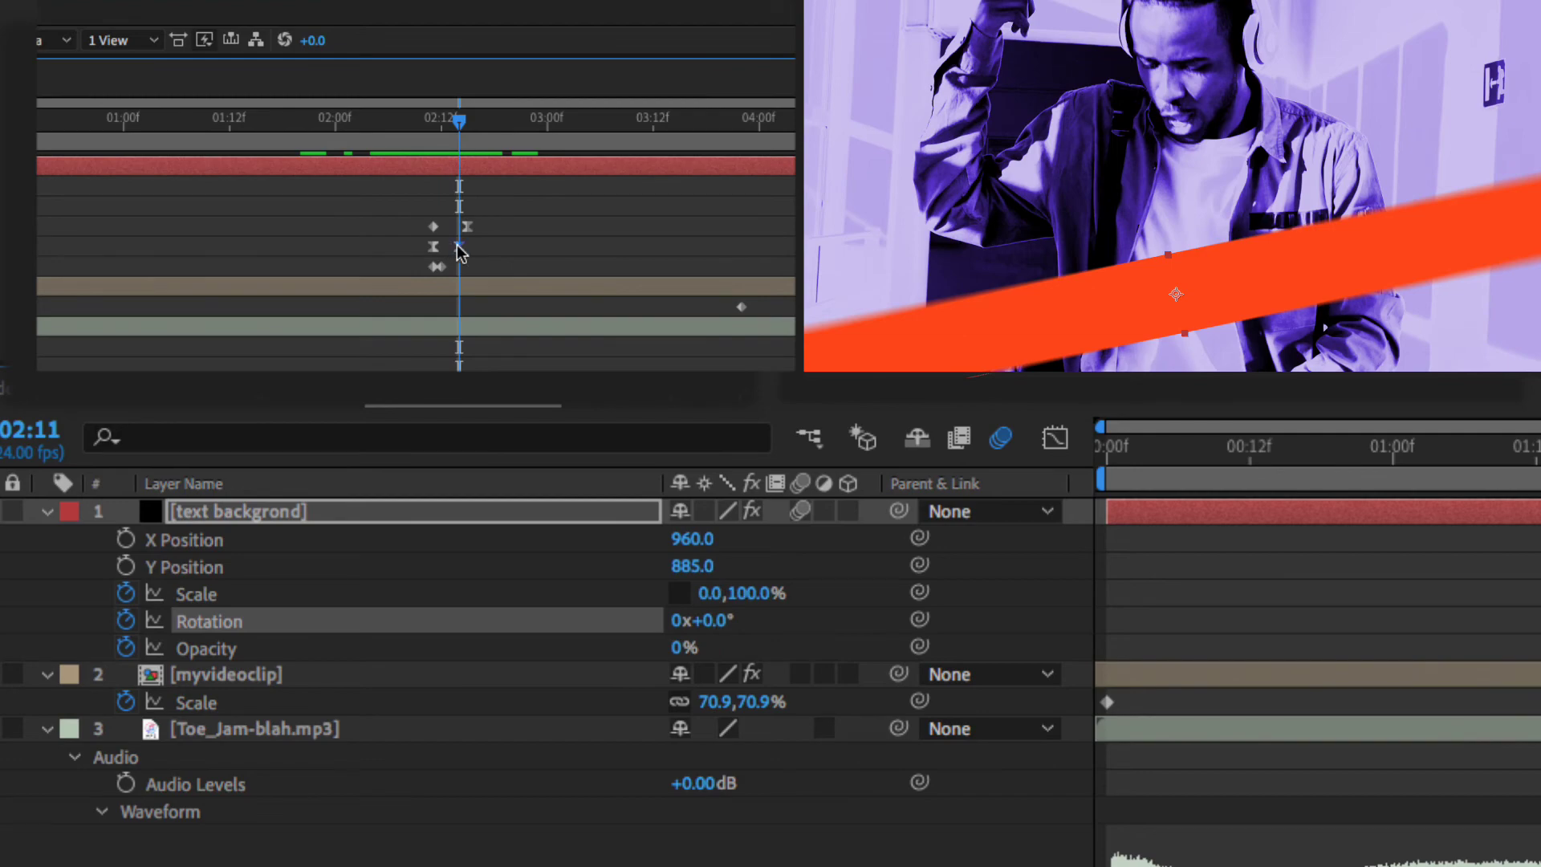
{"action": "left_click_drag", "start_coordinate": [458, 246], "coordinate": [464, 246]}
{"action": "left_click_drag", "start_coordinate": [460, 125], "coordinate": [441, 126]}
{"action": "key", "text": "space"}
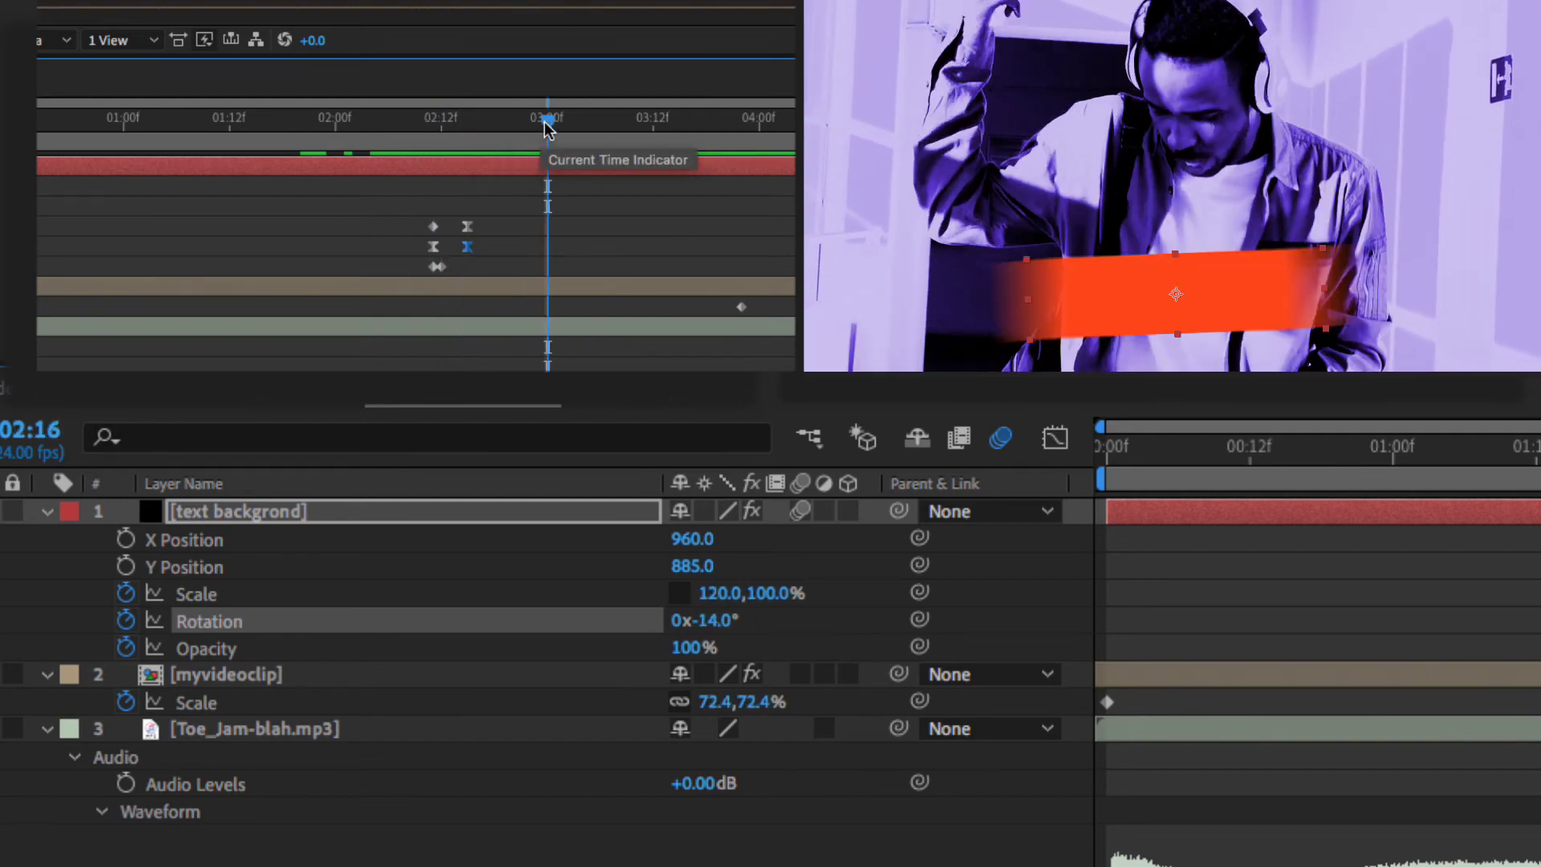
{"action": "mouse_move", "coordinate": [431, 126]}
{"action": "left_mouse_down"}
{"action": "mouse_move", "coordinate": [503, 125]}
{"action": "mouse_move", "coordinate": [374, 128]}
{"action": "mouse_move", "coordinate": [488, 127]}
{"action": "mouse_move", "coordinate": [414, 128]}
{"action": "mouse_move", "coordinate": [431, 134]}
{"action": "left_mouse_up"}
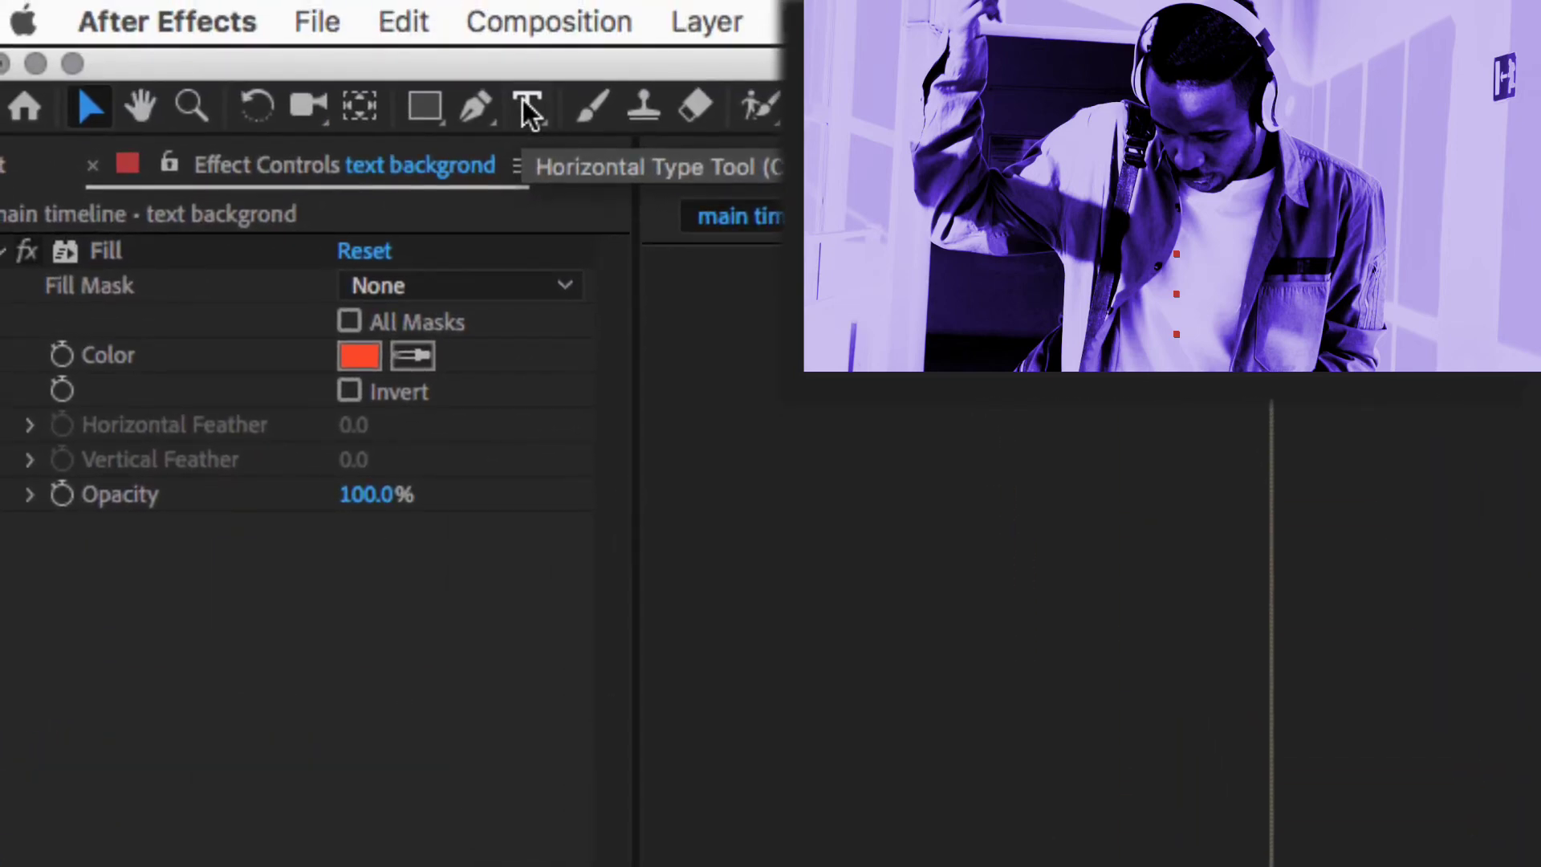
- Create a text layer with the person's name typed as the title and select its text
{"action": "key", "text": "super+t"}
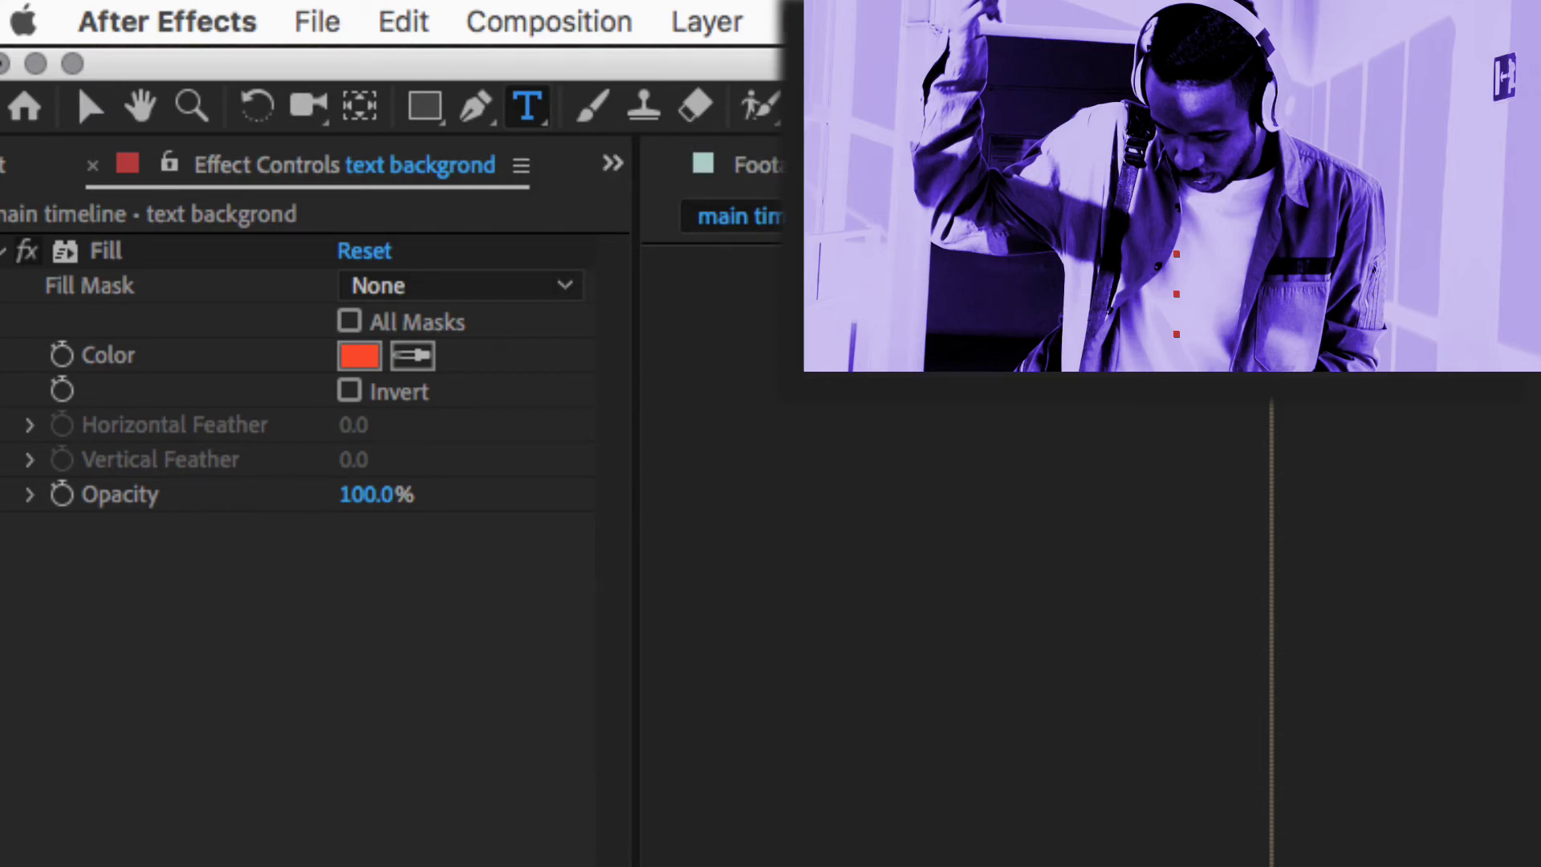
{"action": "left_click", "coordinate": [975, 277]}
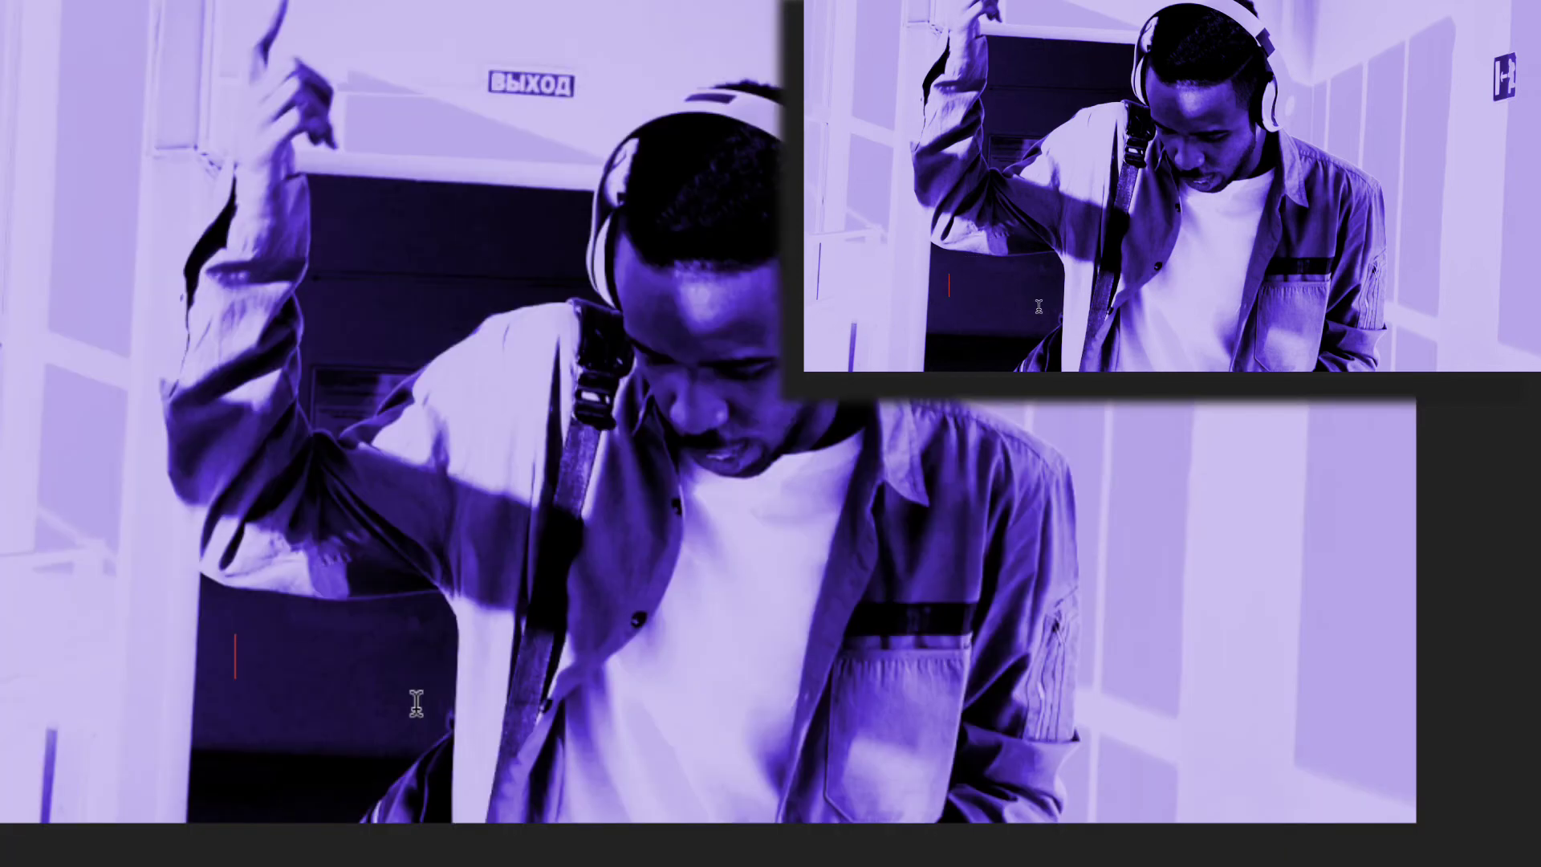
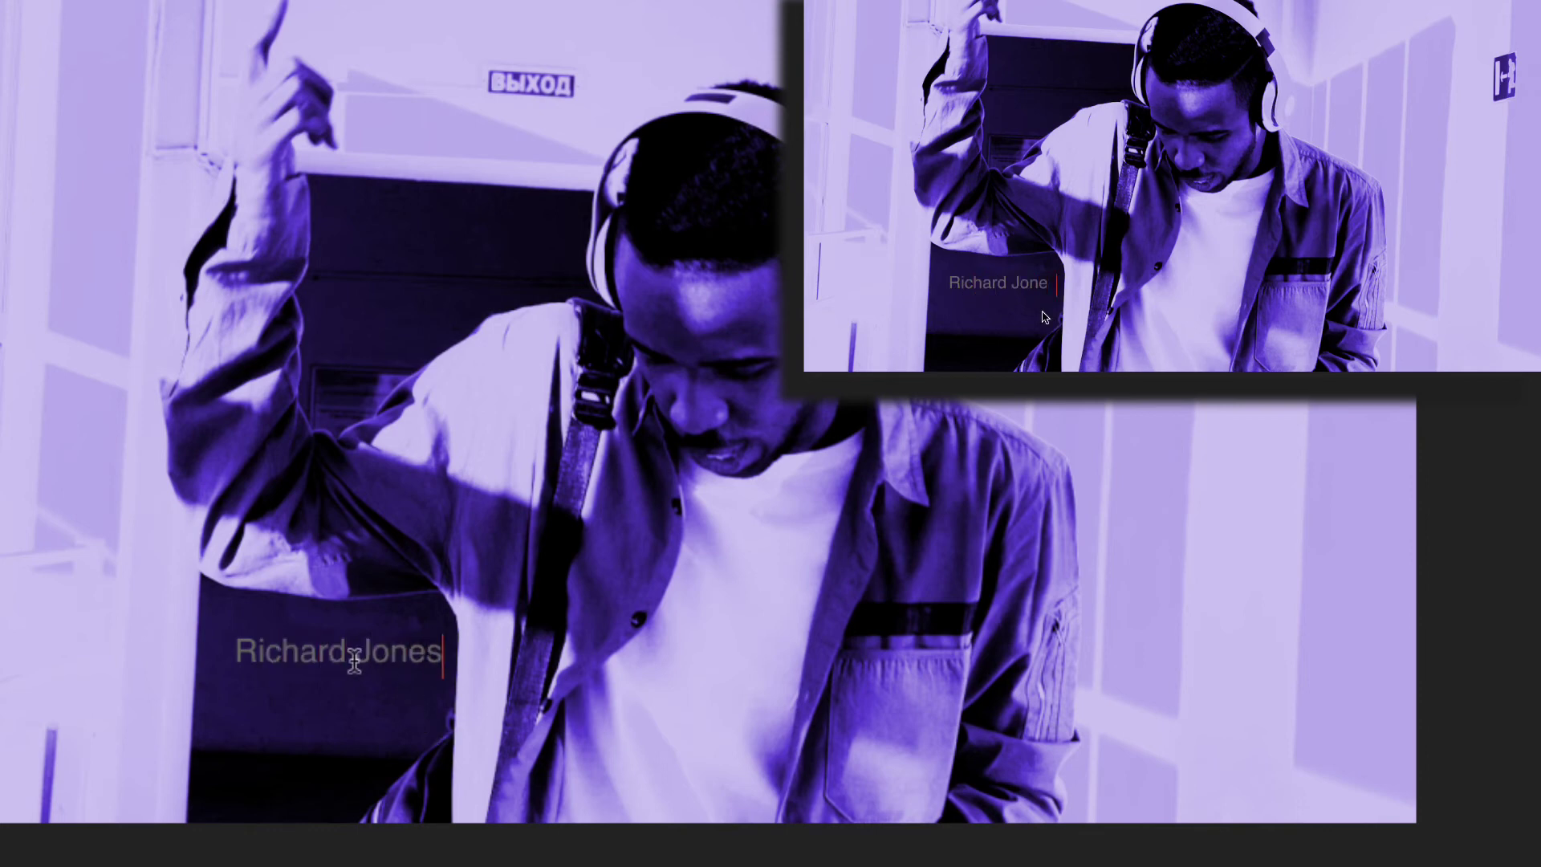
{"action": "left_click", "coordinate": [238, 656]}
{"action": "left_click_drag", "start_coordinate": [280, 657], "coordinate": [484, 652]}
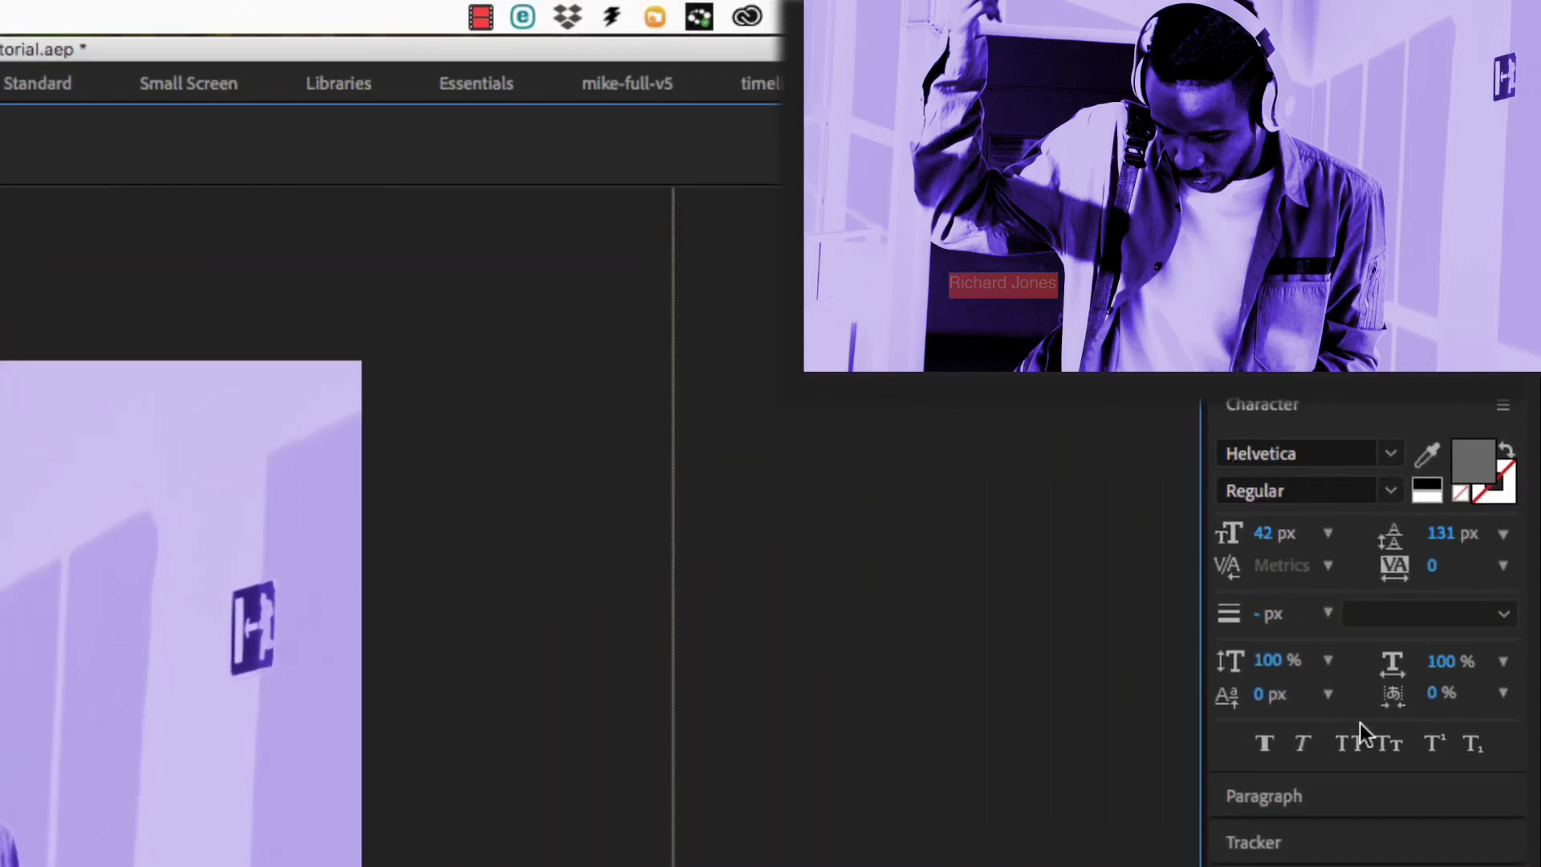
- Set the title to Helvetica Inserat Medium, 236 px, with a black fill
{"action": "left_click", "coordinate": [1391, 455]}
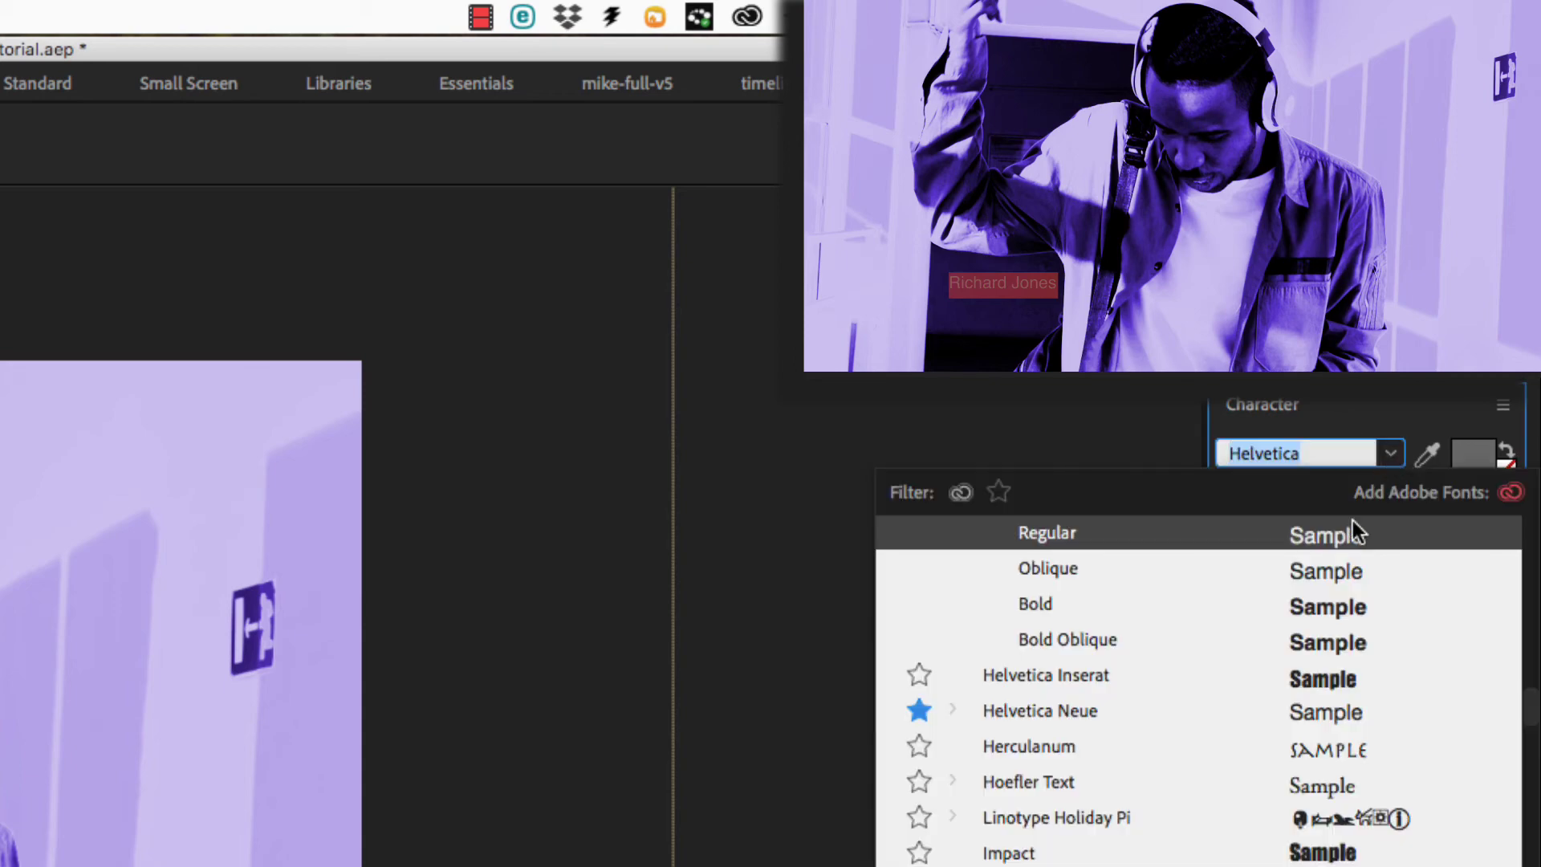
{"action": "left_click", "coordinate": [1022, 674]}
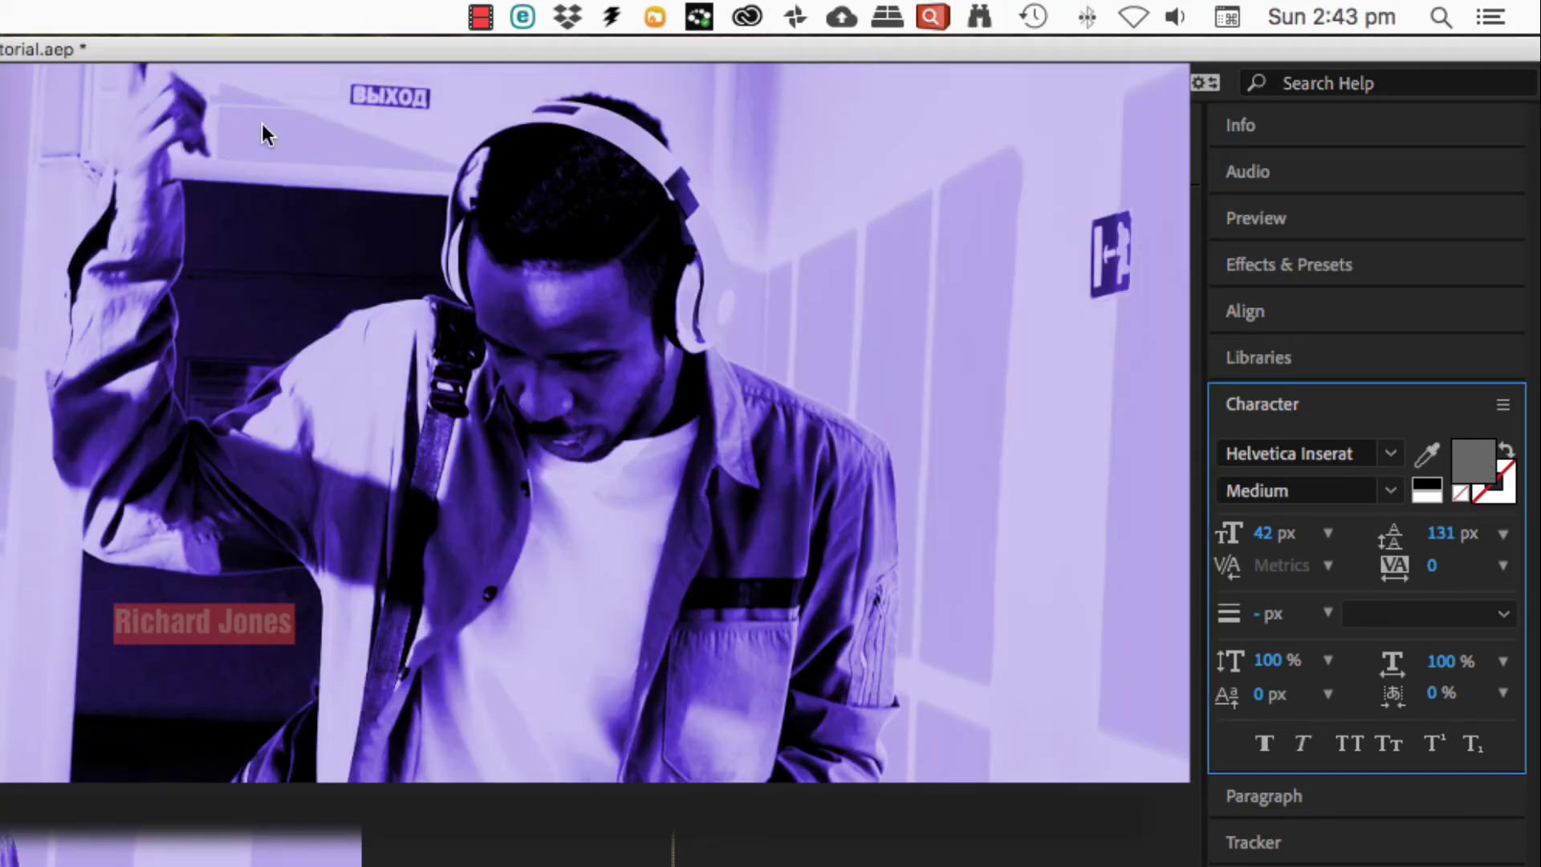
{"action": "left_click", "coordinate": [1428, 462]}
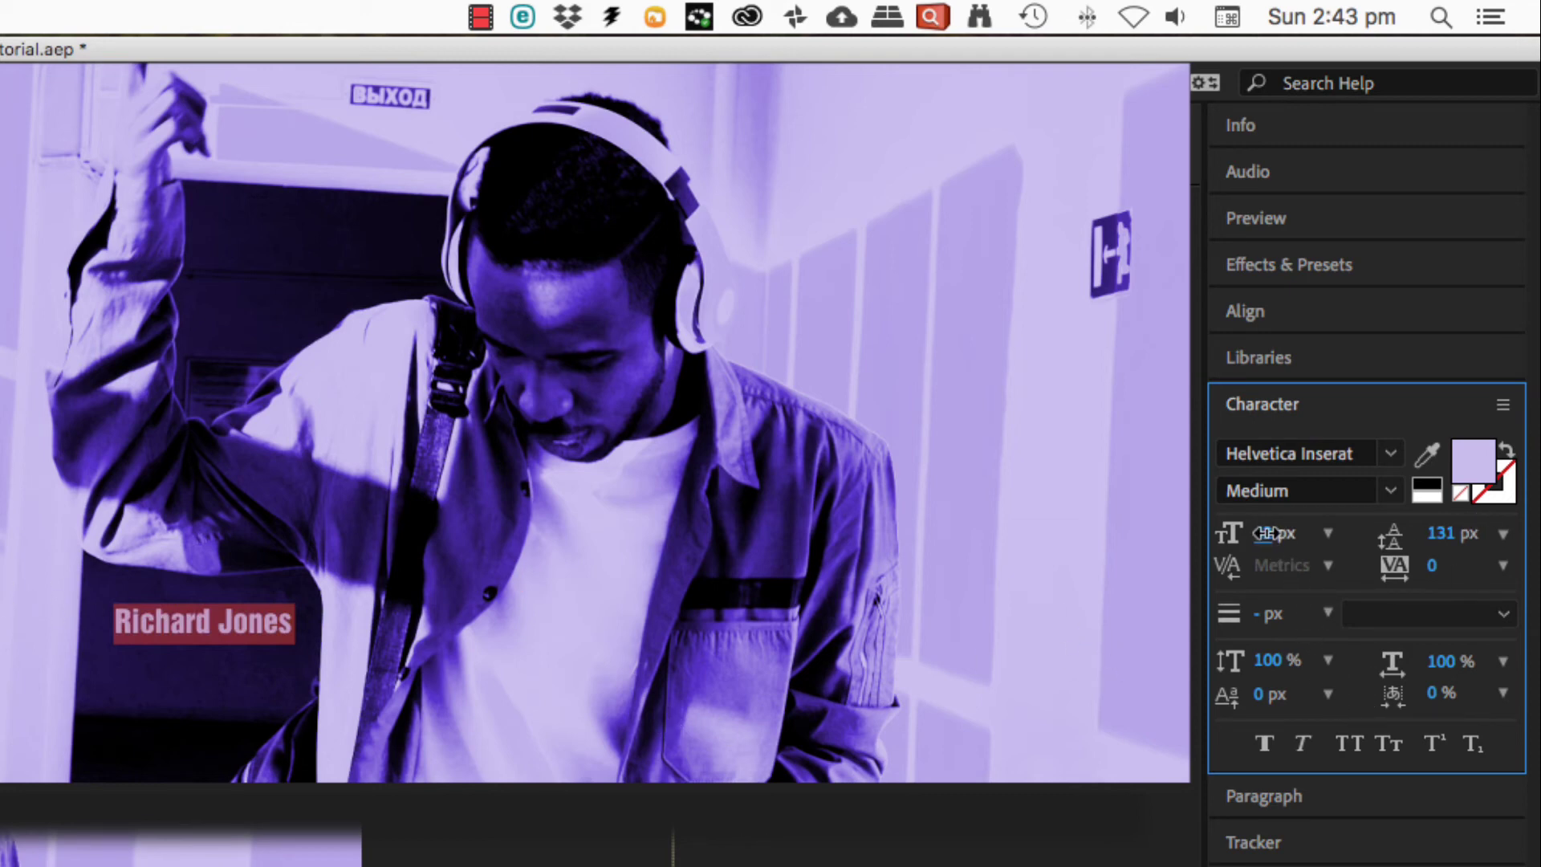
{"action": "left_click_drag", "start_coordinate": [1272, 533], "coordinate": [1497, 533]}
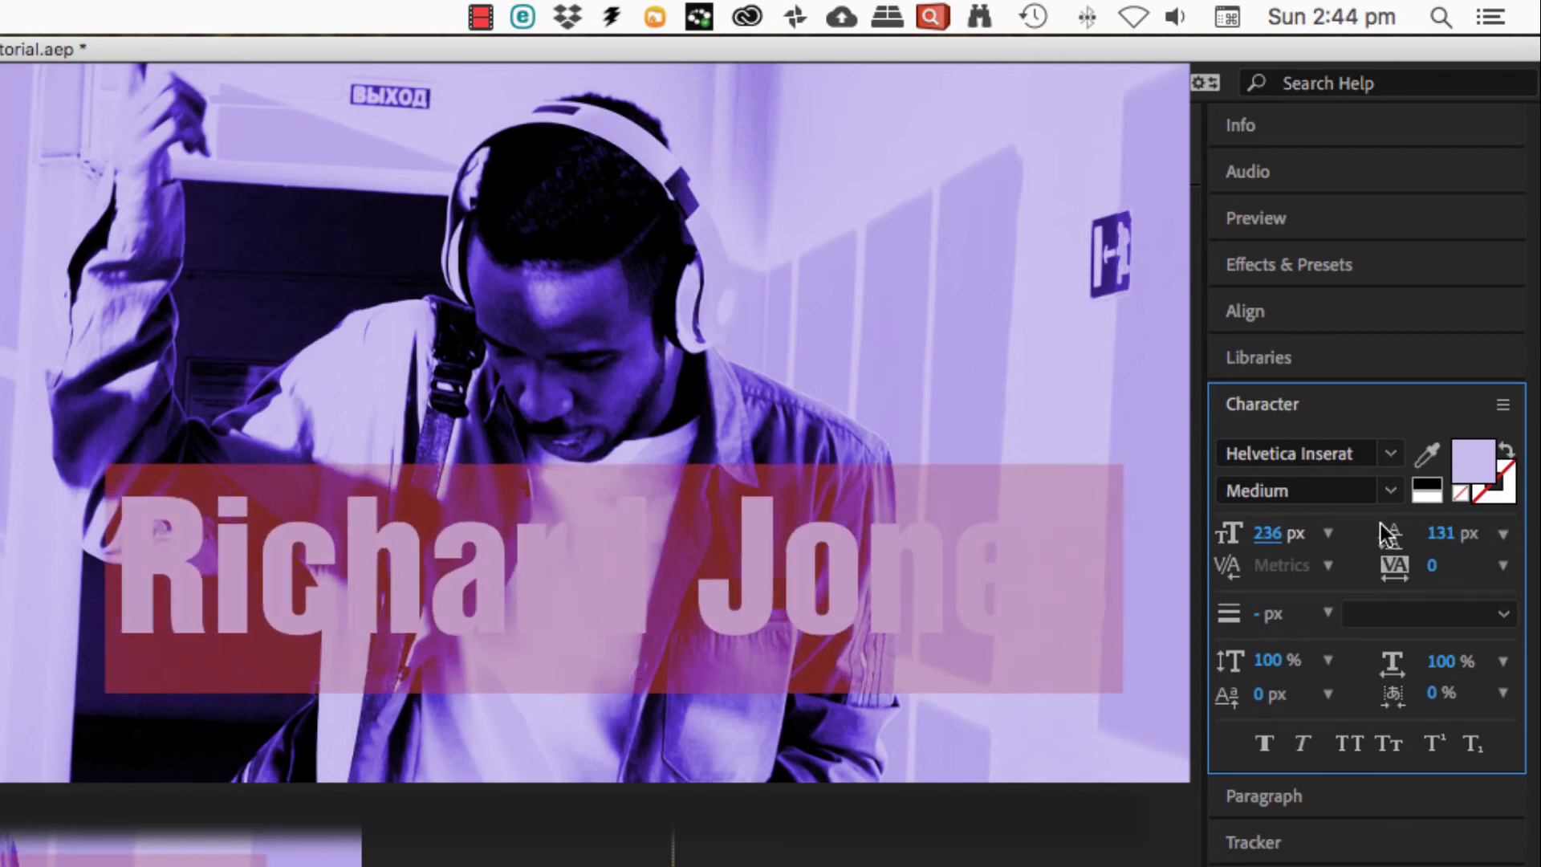
{"action": "left_click", "coordinate": [1473, 455]}
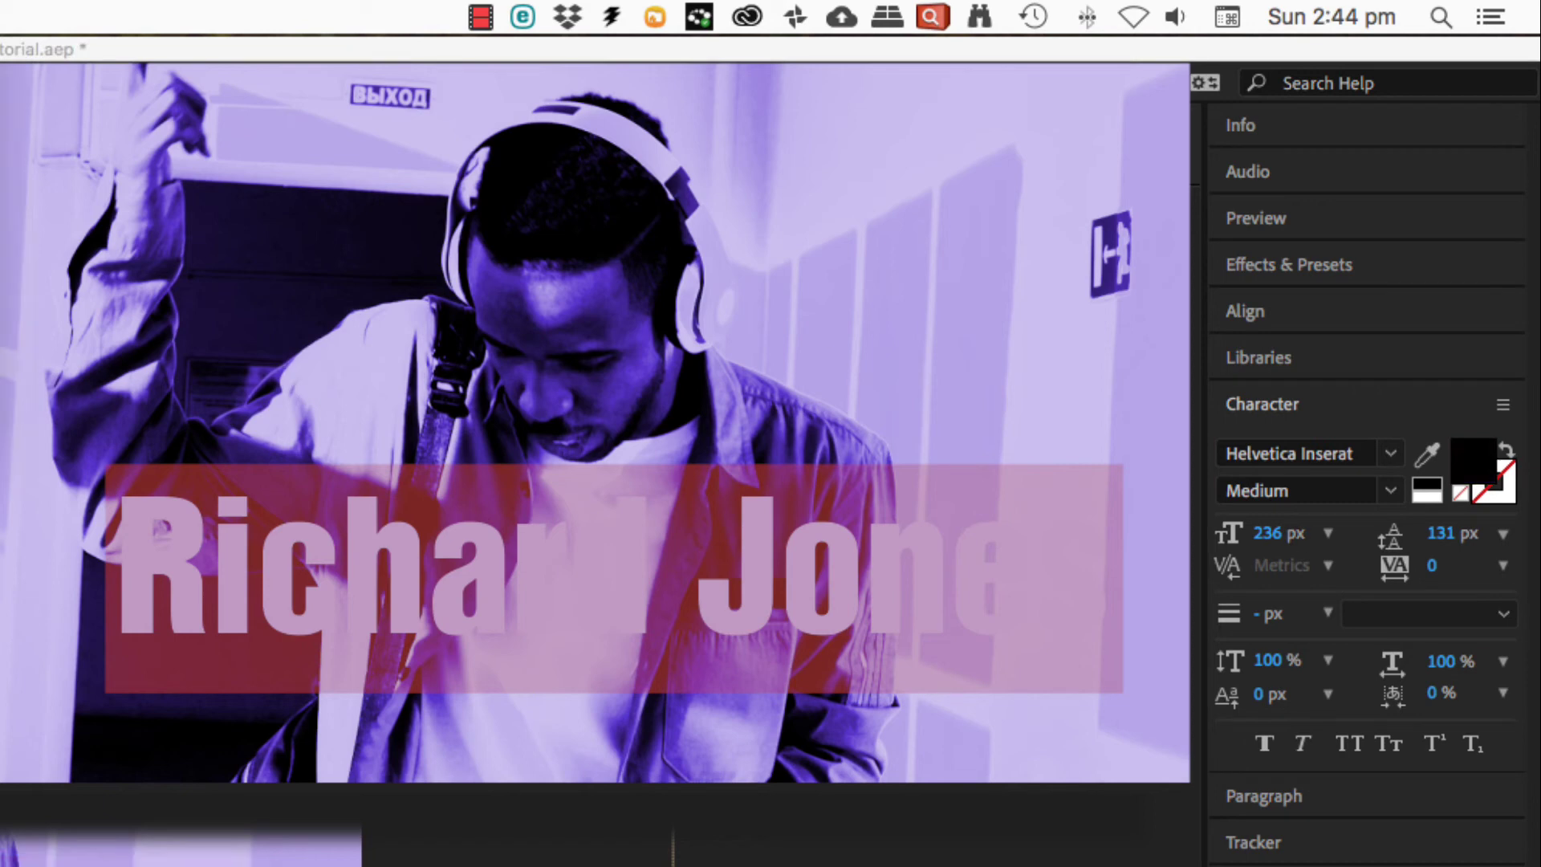
{"action": "key", "text": "Escape"}
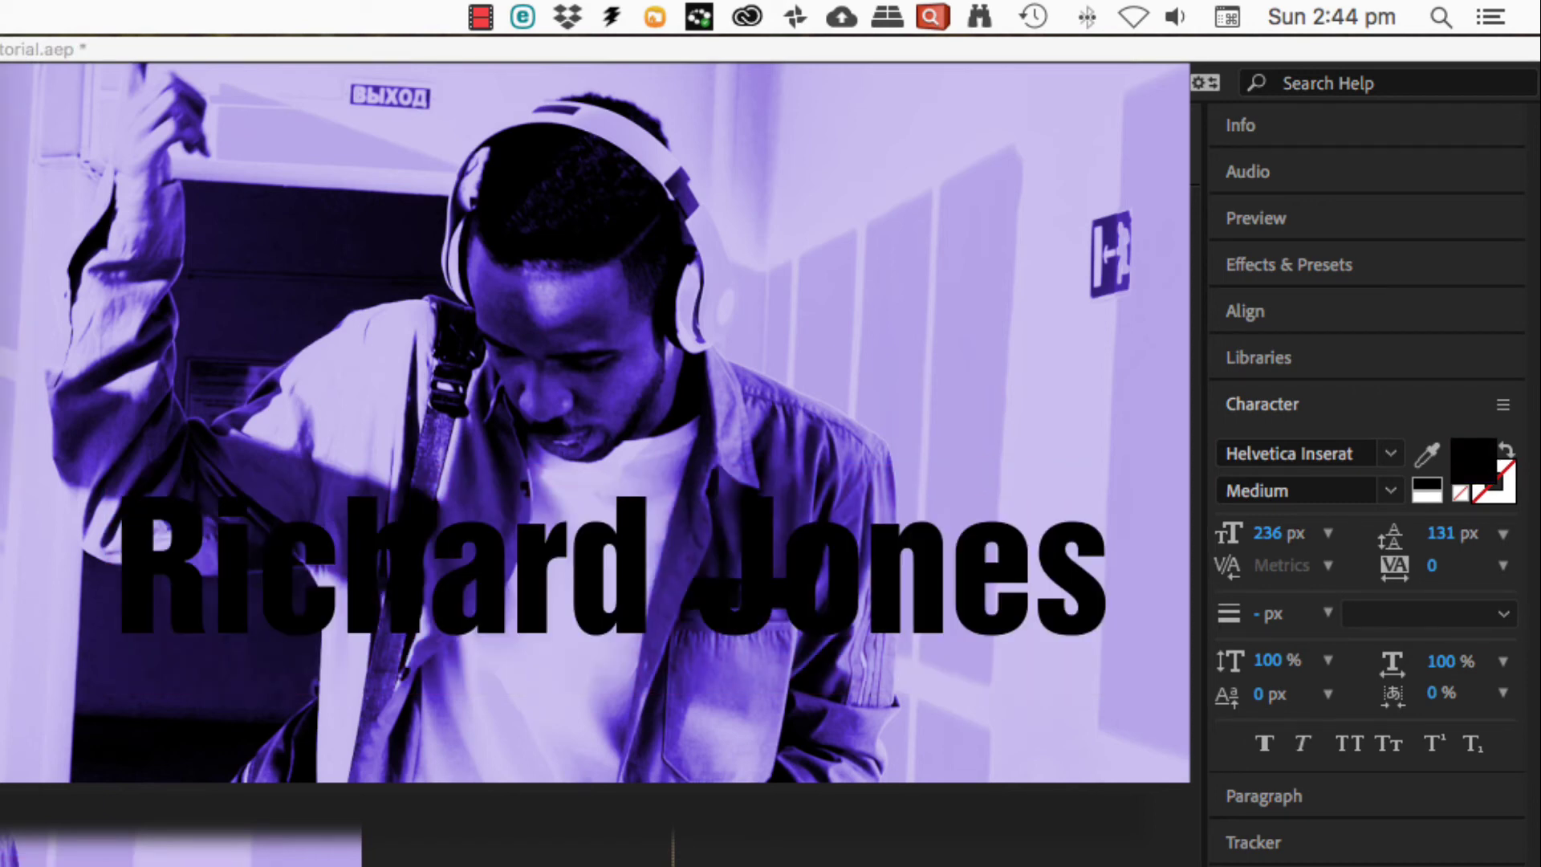
{"action": "key", "text": "super+a"}
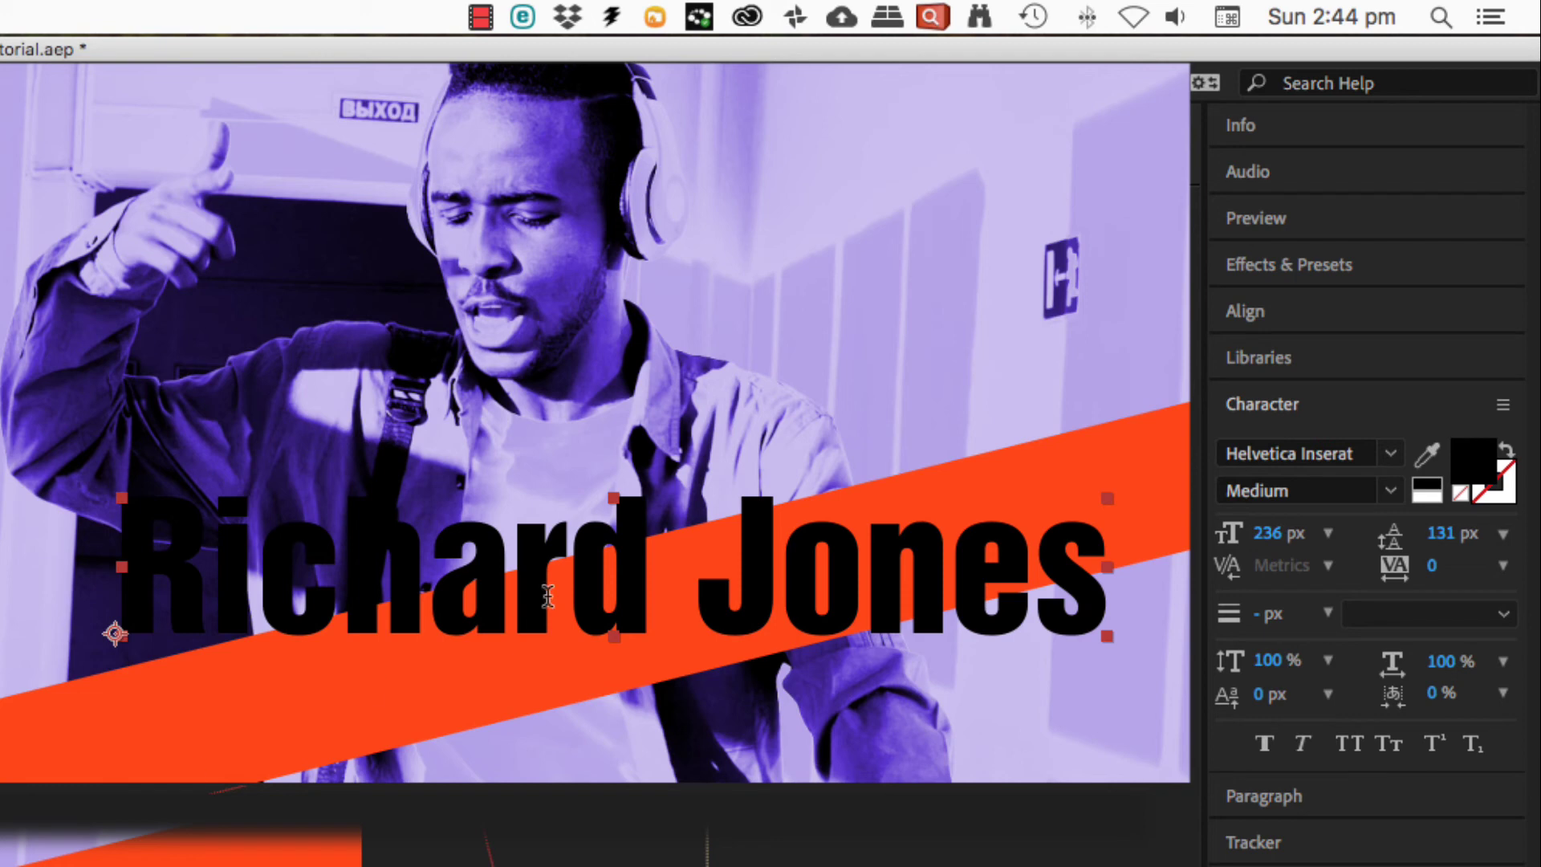
- Move the title down and right so it sits across the orange bar
{"action": "left_click", "coordinate": [447, 620]}
{"action": "left_click_drag", "start_coordinate": [384, 612], "coordinate": [445, 659]}
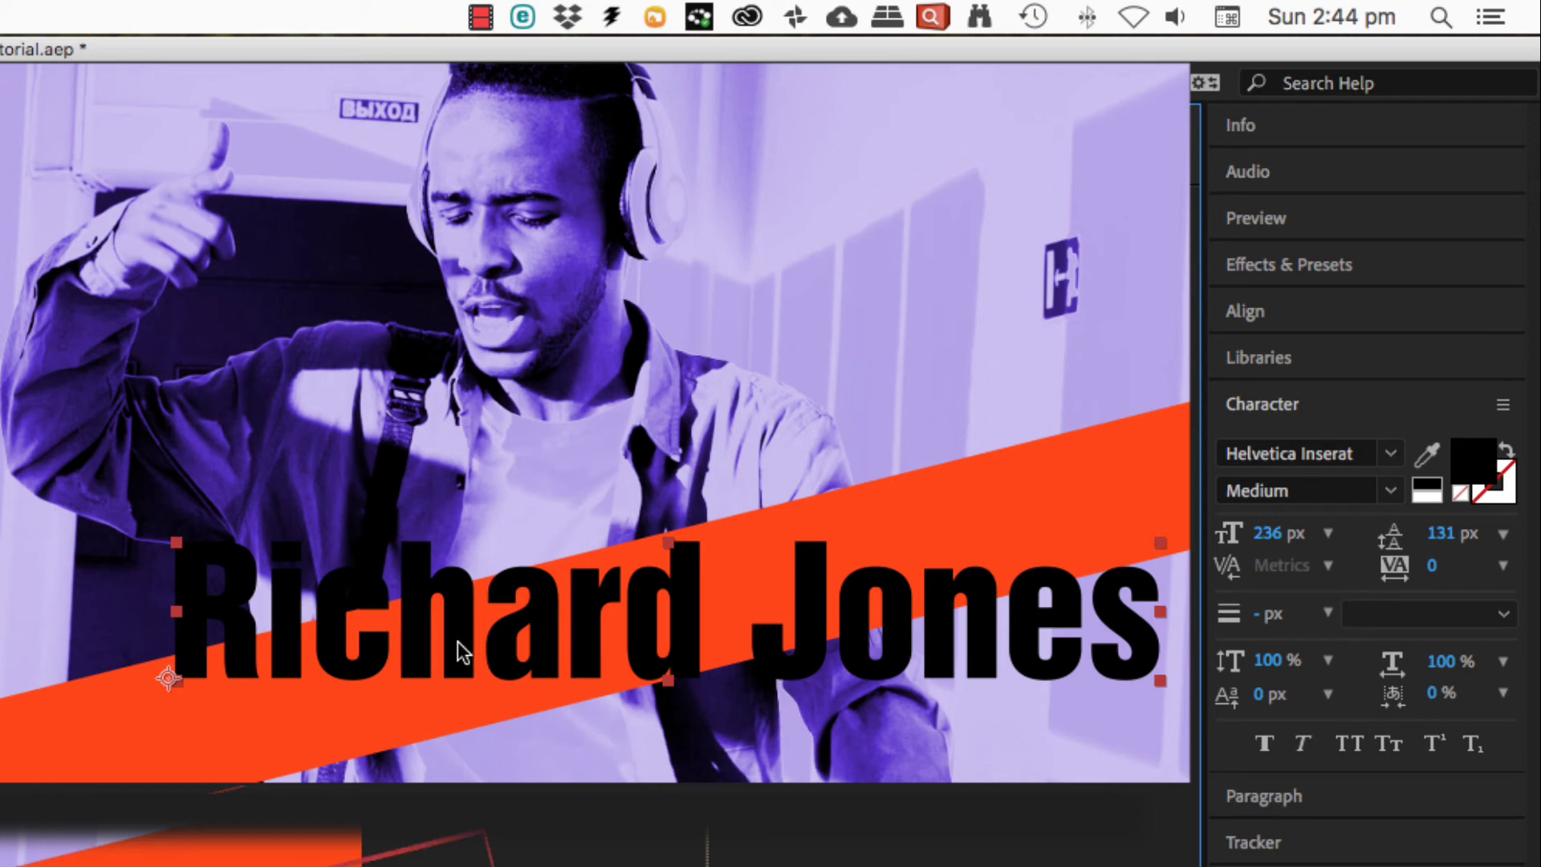
{"action": "left_click_drag", "start_coordinate": [461, 651], "coordinate": [425, 642]}
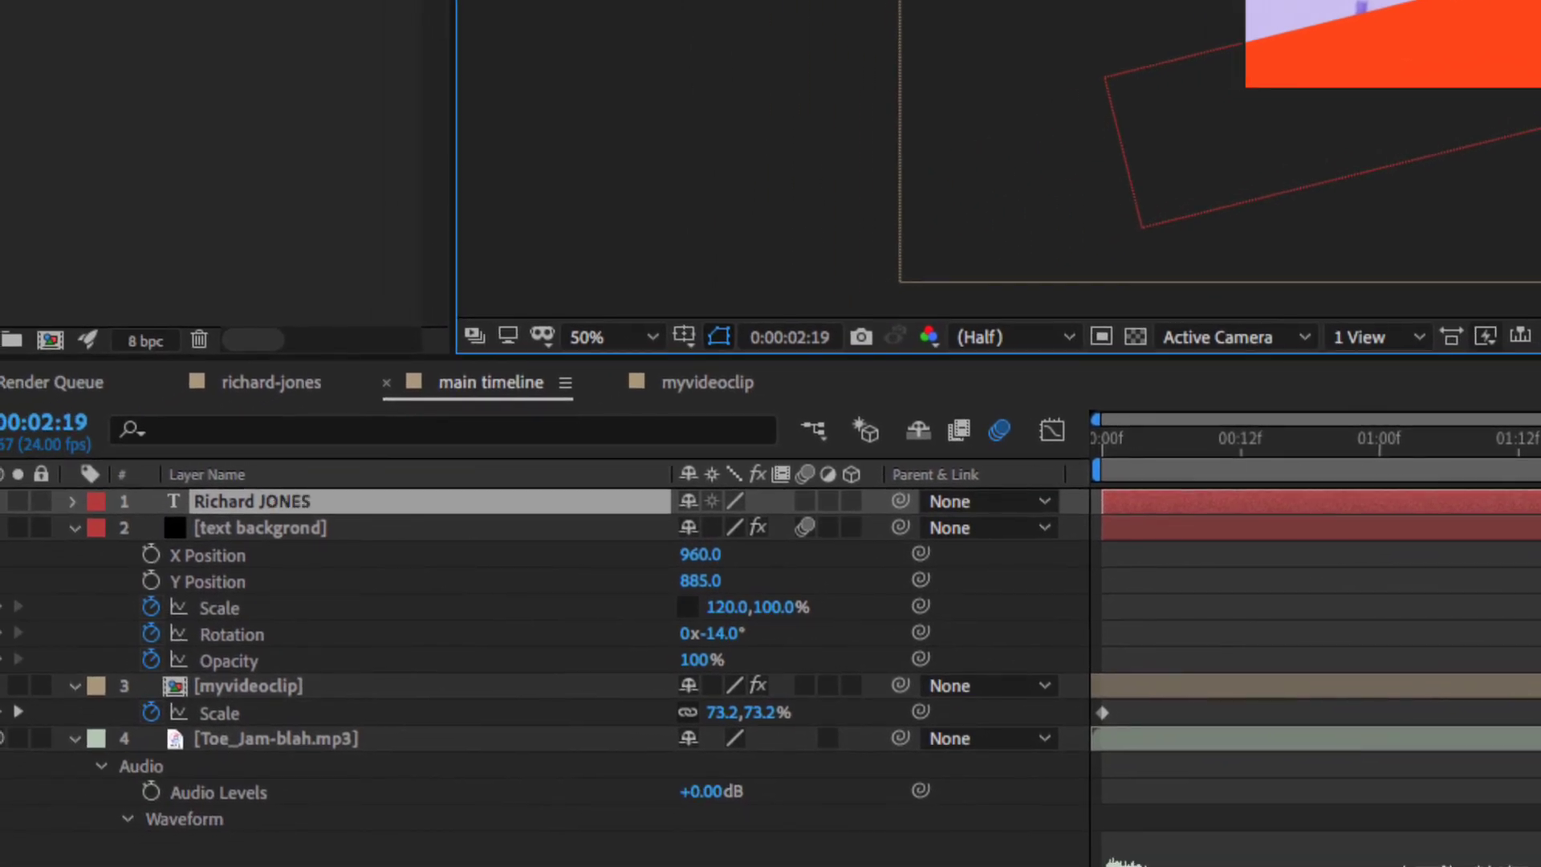
- Remove the space in the title and make the surname white
{"action": "key", "text": "BackSpace"}
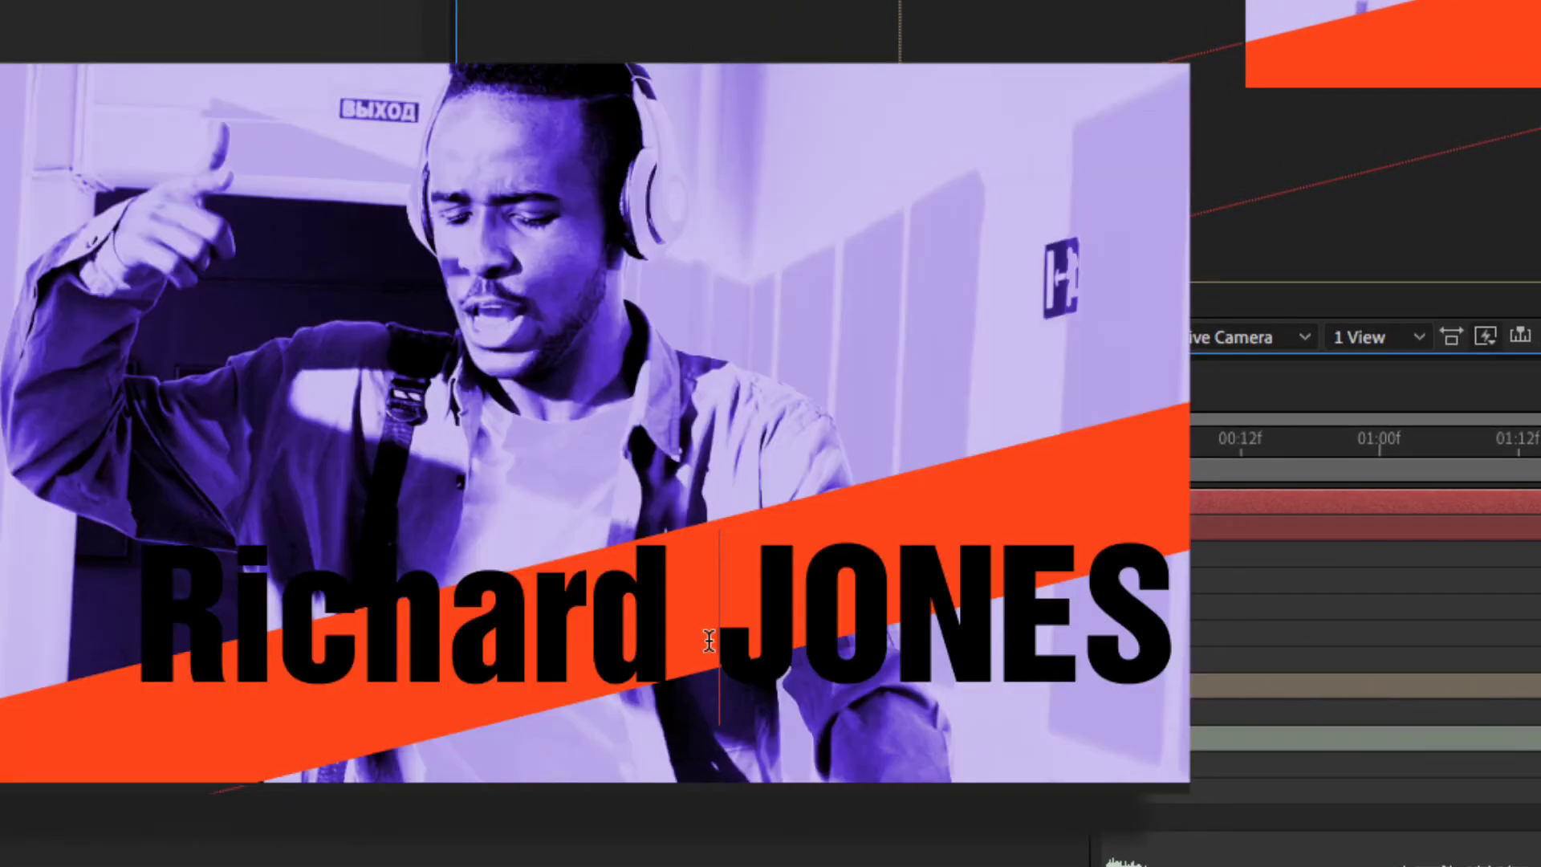
{"action": "left_click", "coordinate": [1129, 638], "text": "shift"}
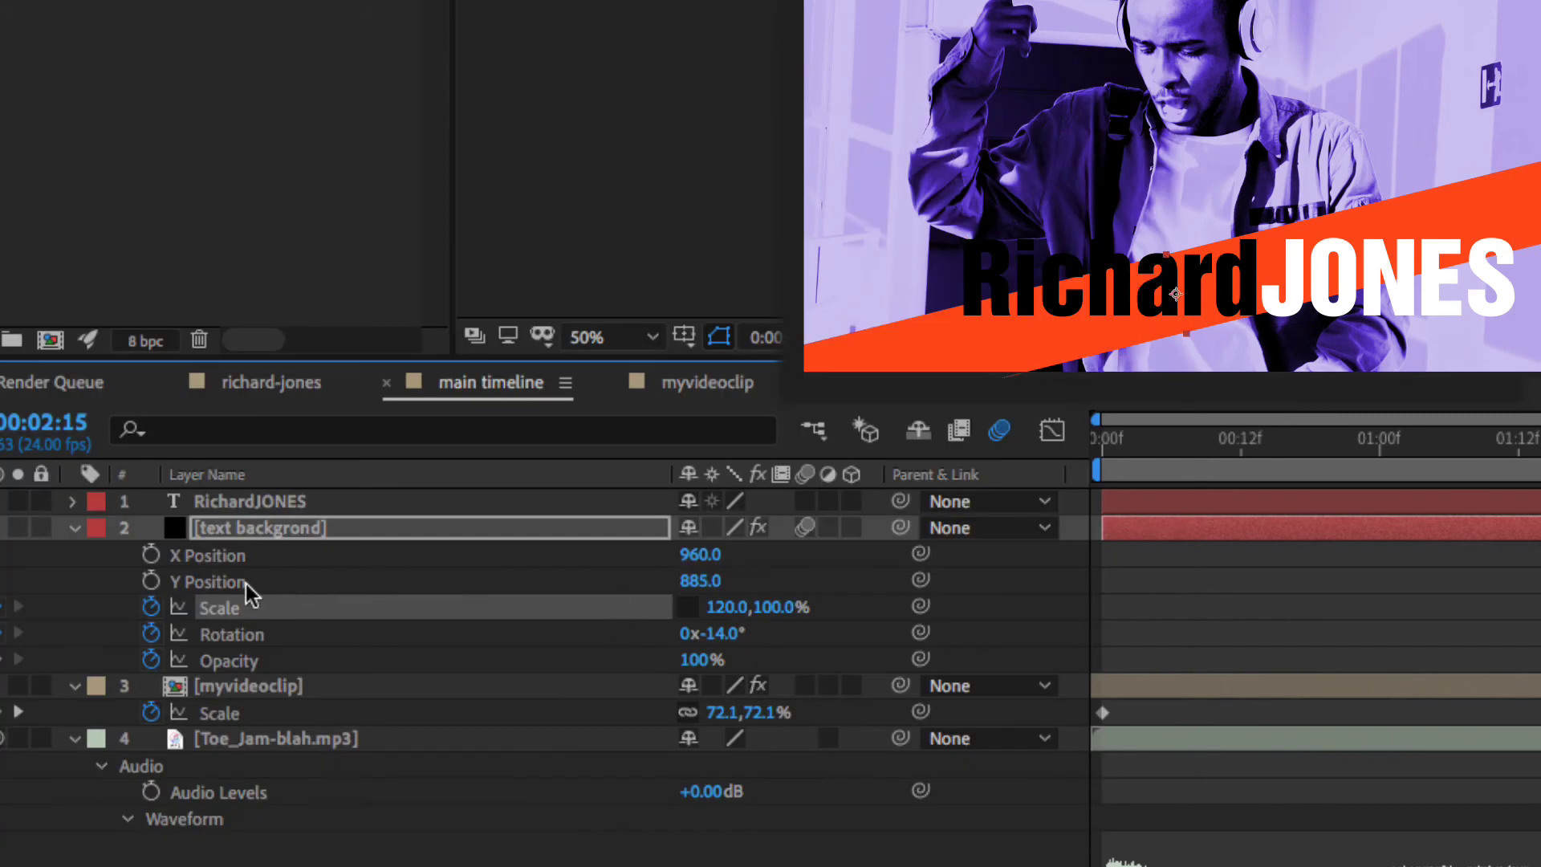
{"action": "left_click", "coordinate": [74, 528]}
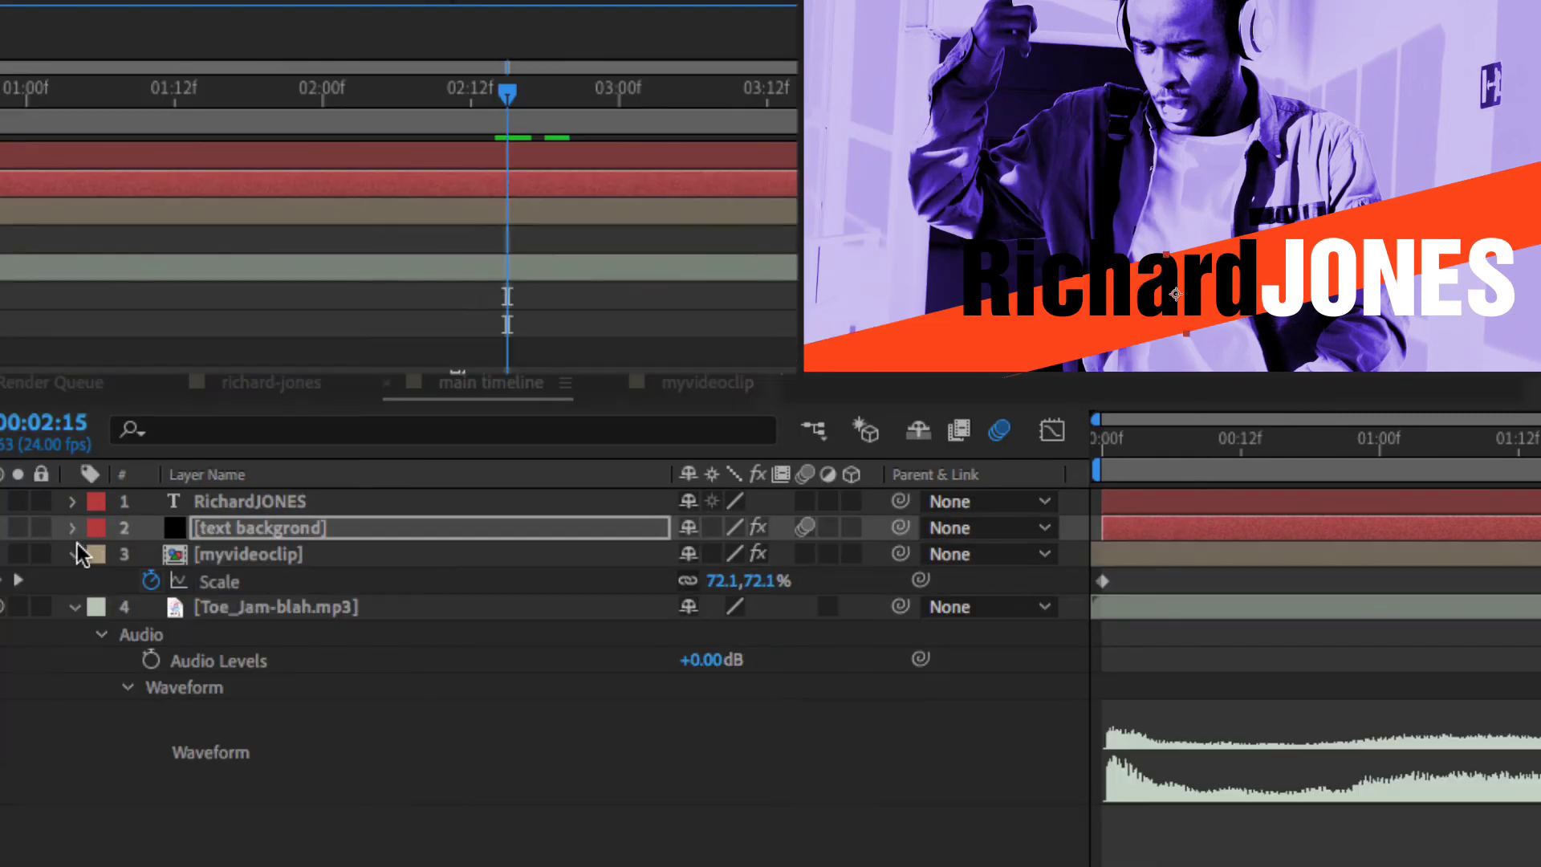
{"action": "left_click", "coordinate": [223, 502]}
{"action": "key", "text": "F2"}
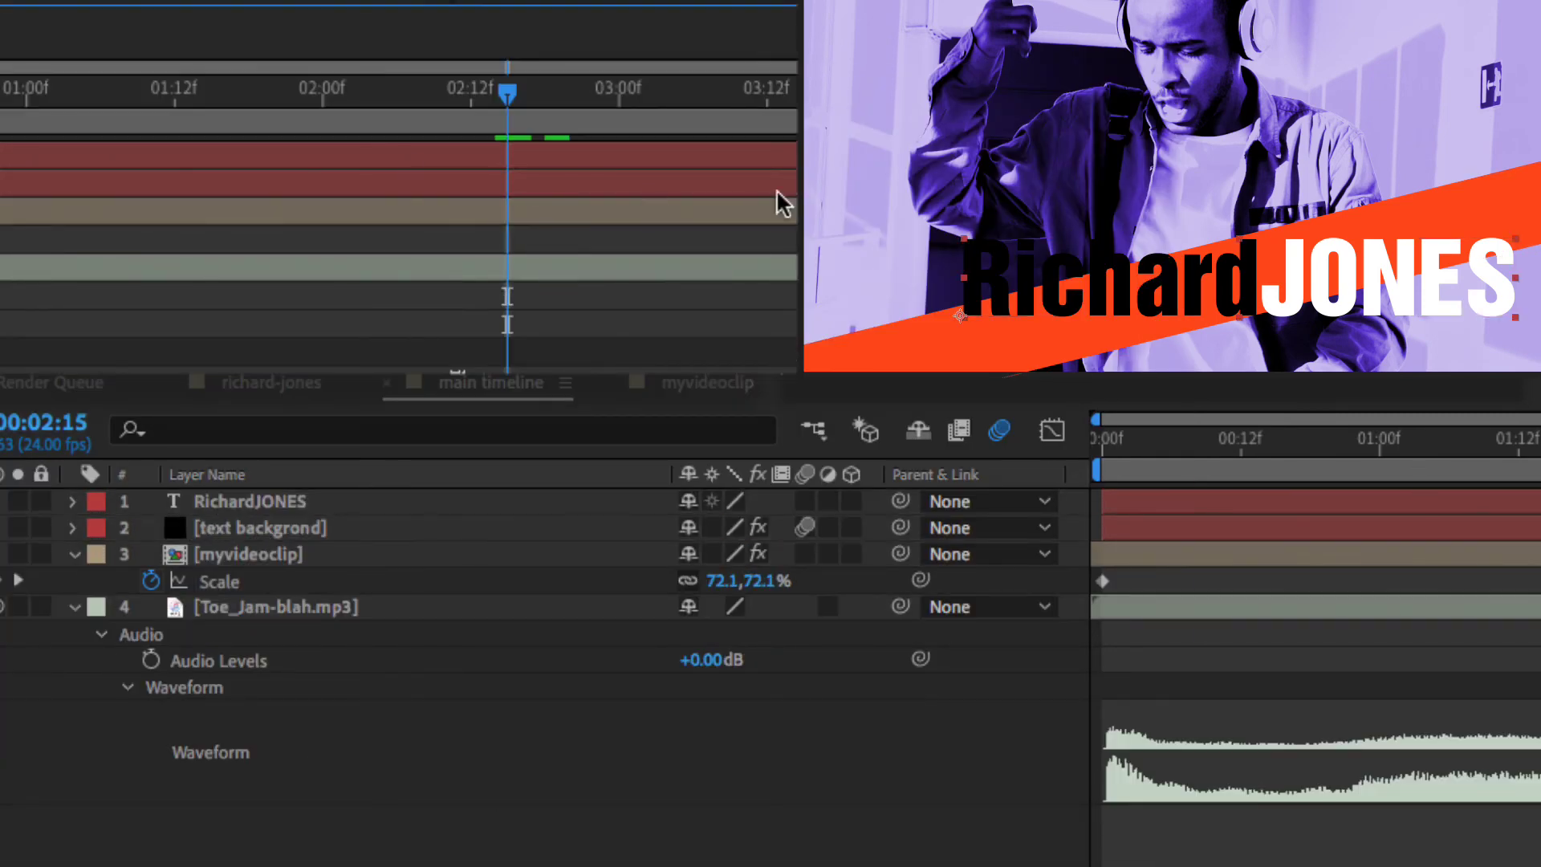
- Collapse the layers and show only the text background bar's keyframed properties at 02:11
{"action": "left_click", "coordinate": [74, 556]}
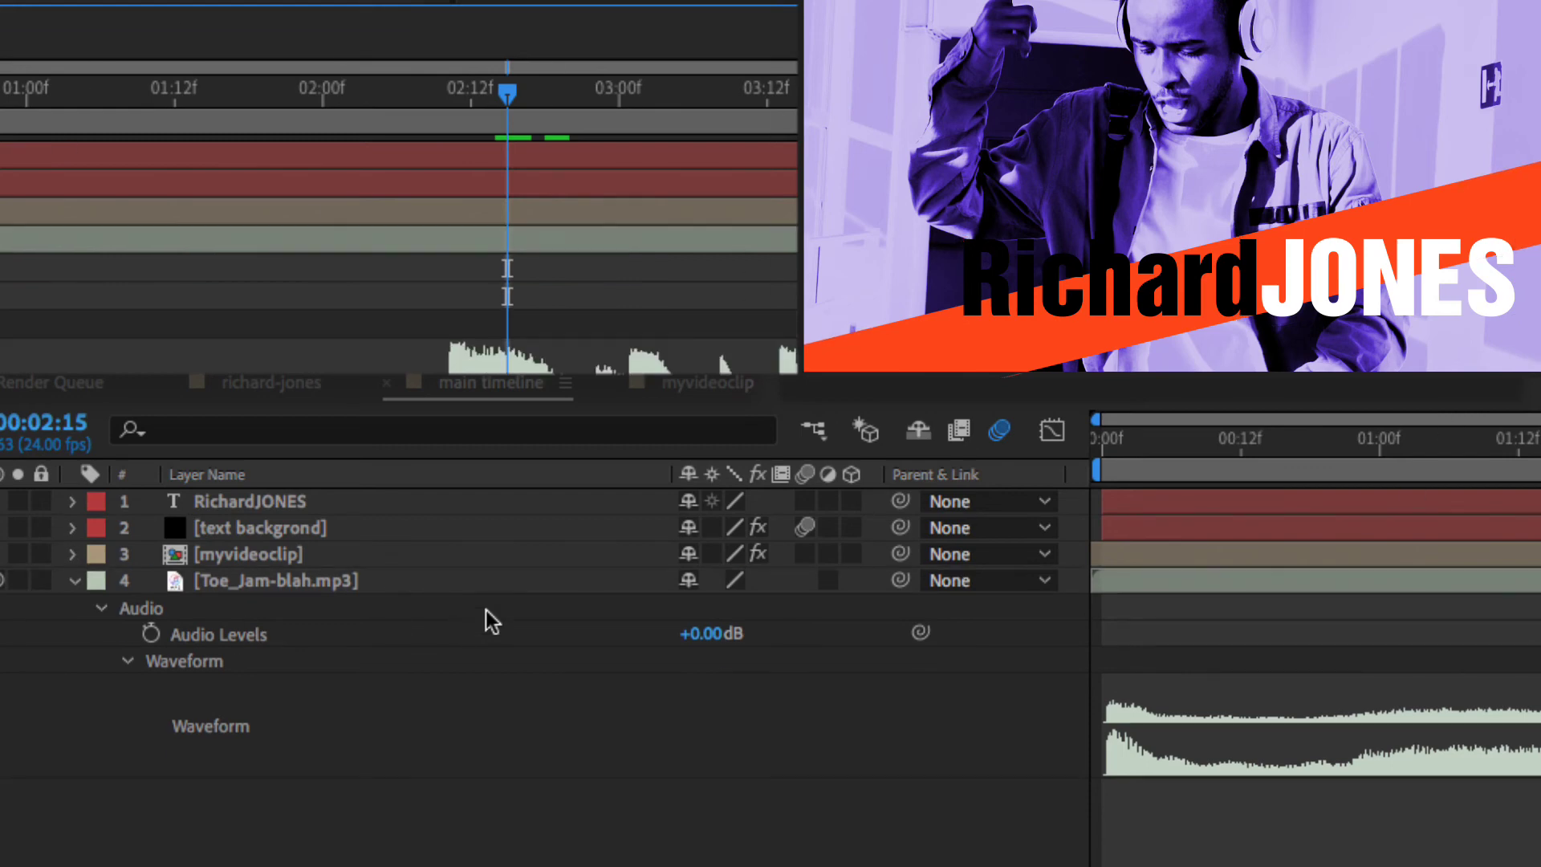
{"action": "left_click", "coordinate": [528, 181]}
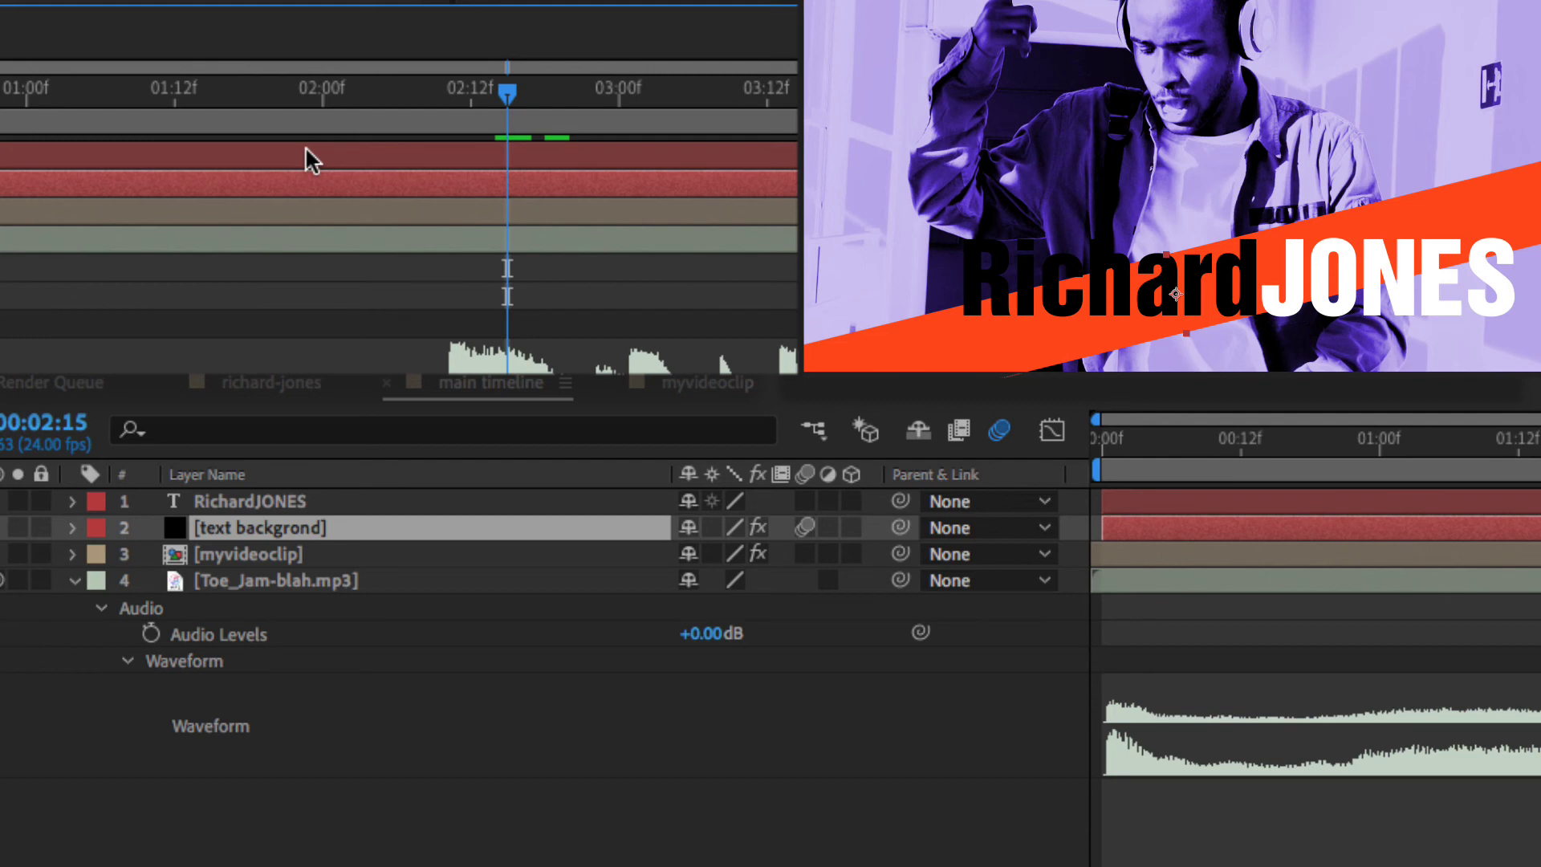
{"action": "key", "text": "u"}
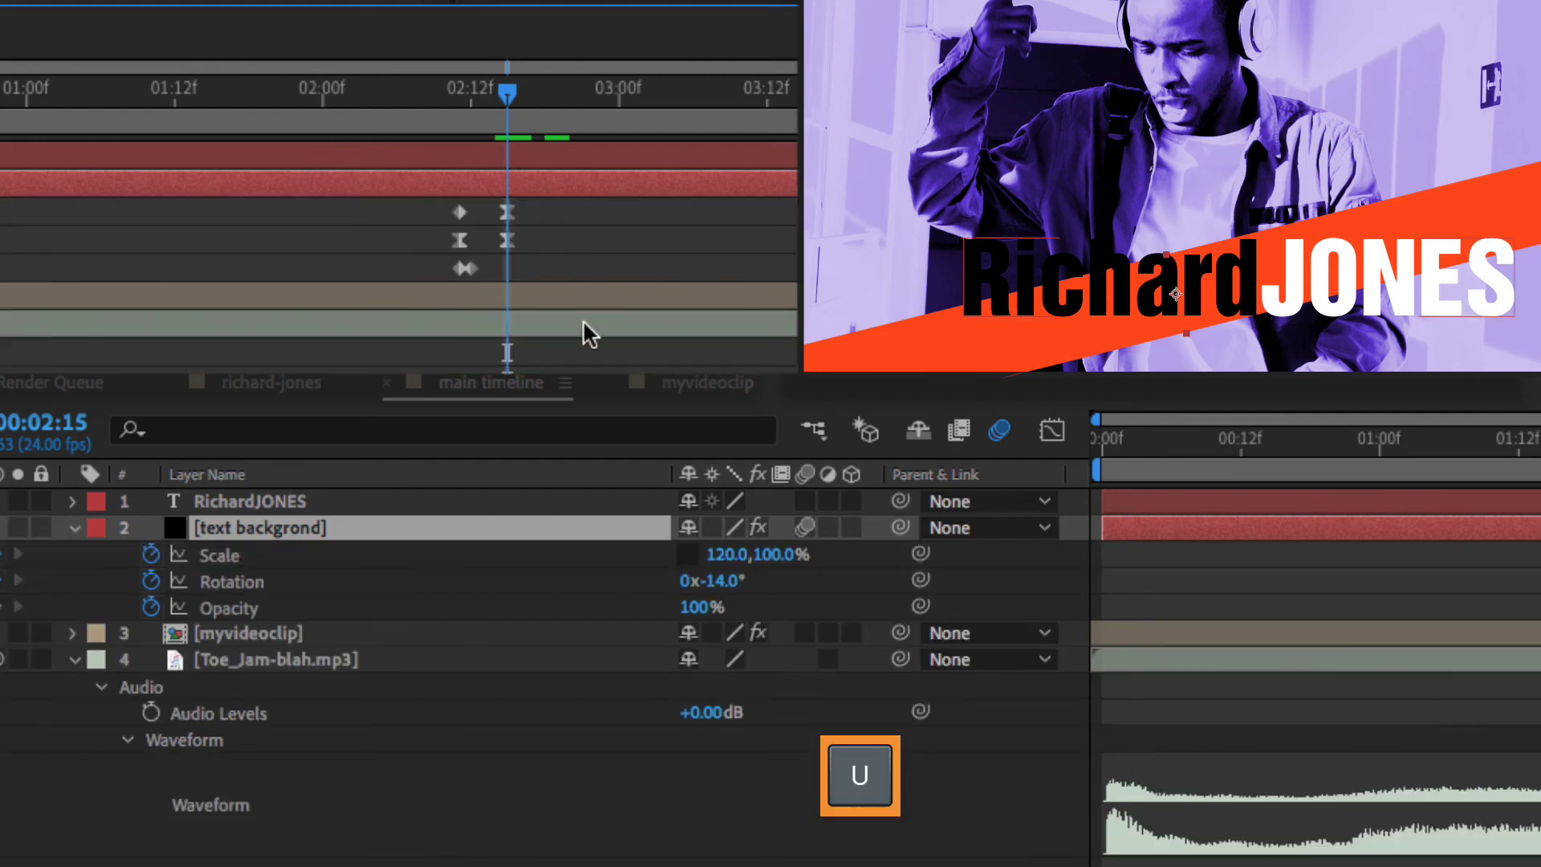
{"action": "mouse_move", "coordinate": [506, 94]}
{"action": "left_mouse_down"}
{"action": "mouse_move", "coordinate": [433, 95]}
{"action": "mouse_move", "coordinate": [523, 100]}
{"action": "left_mouse_up"}
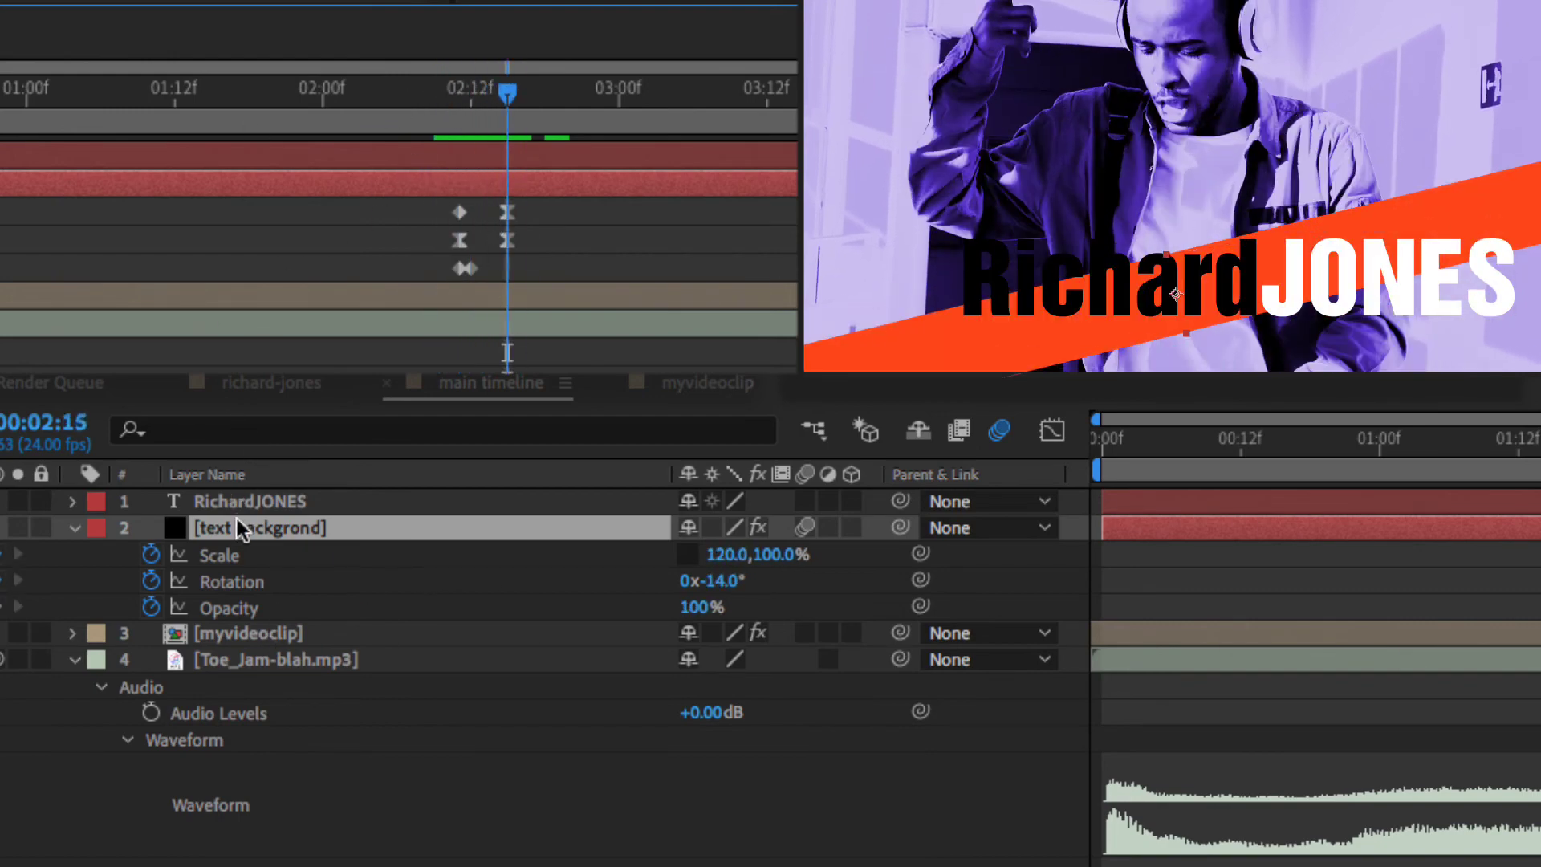
- Set both the bar's and the title layer's rotation to -14°
{"action": "left_click", "coordinate": [722, 580]}
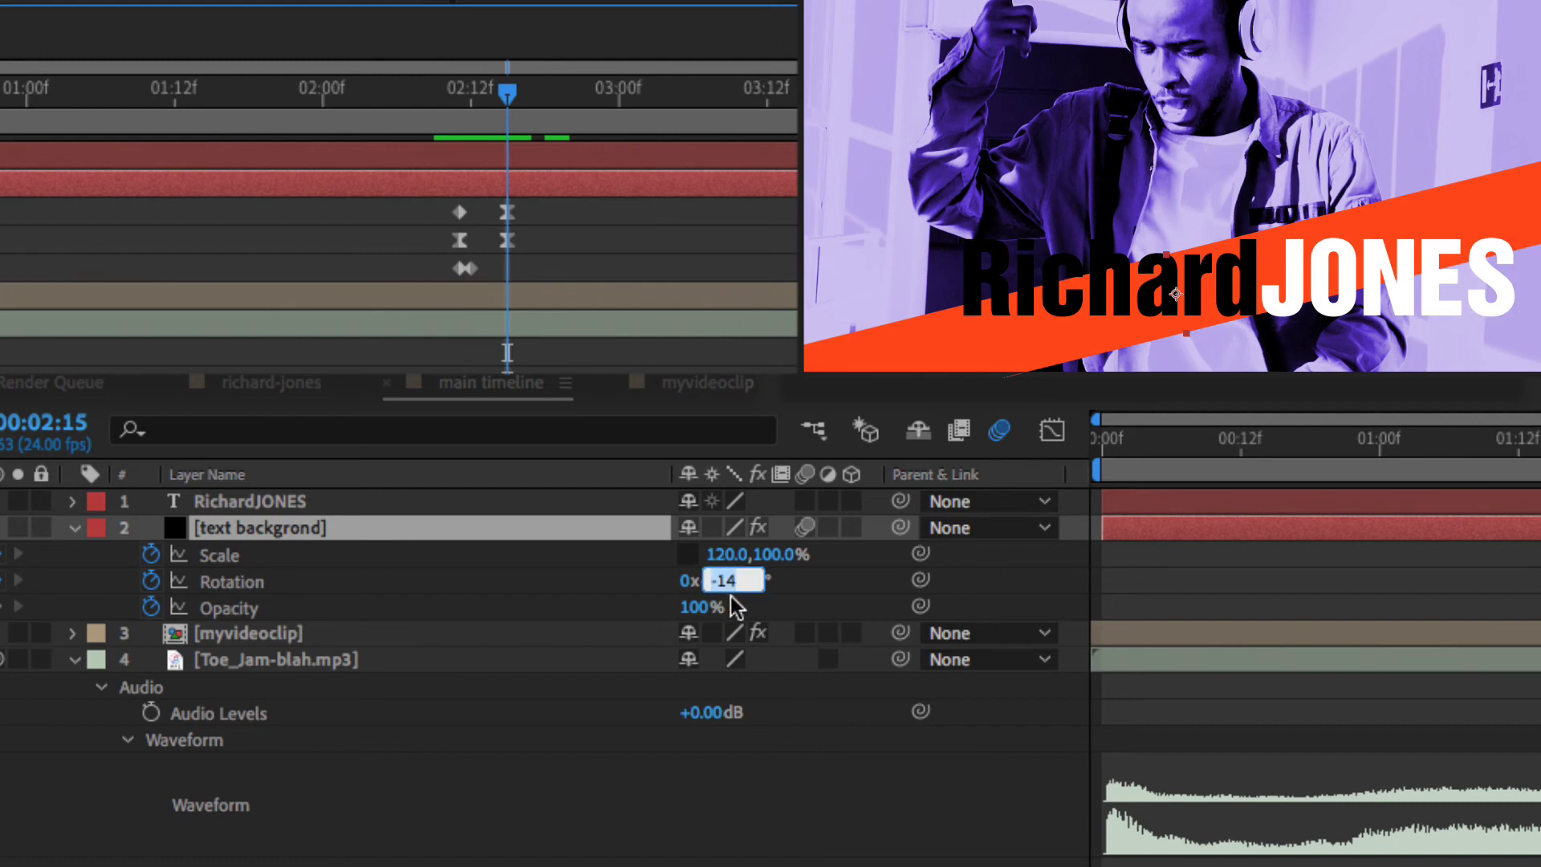
{"action": "left_click", "coordinate": [535, 158]}
{"action": "key", "text": "r"}
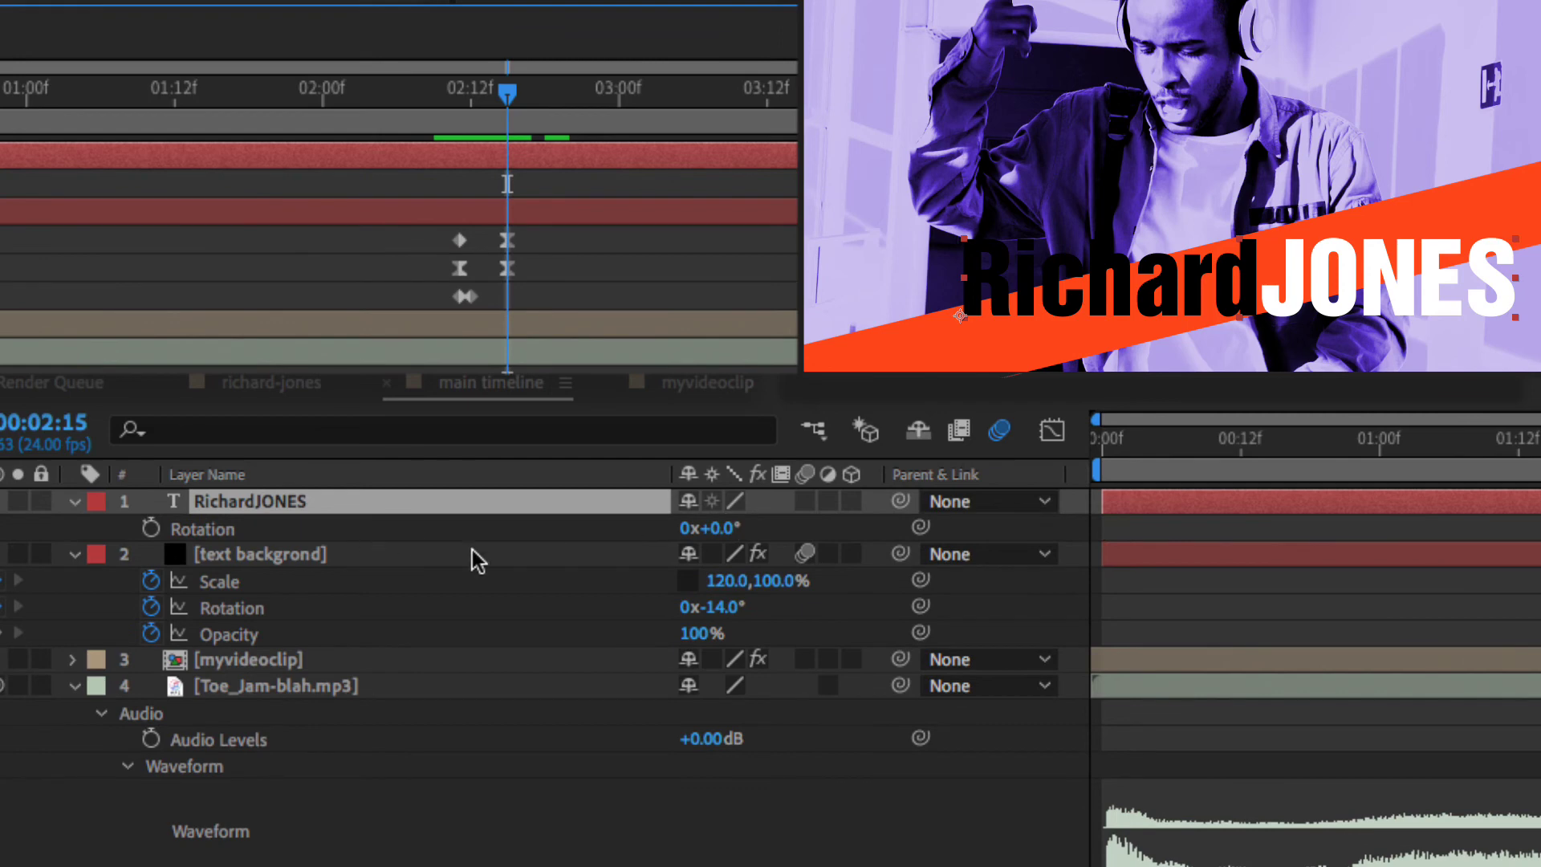
{"action": "left_click", "coordinate": [723, 529]}
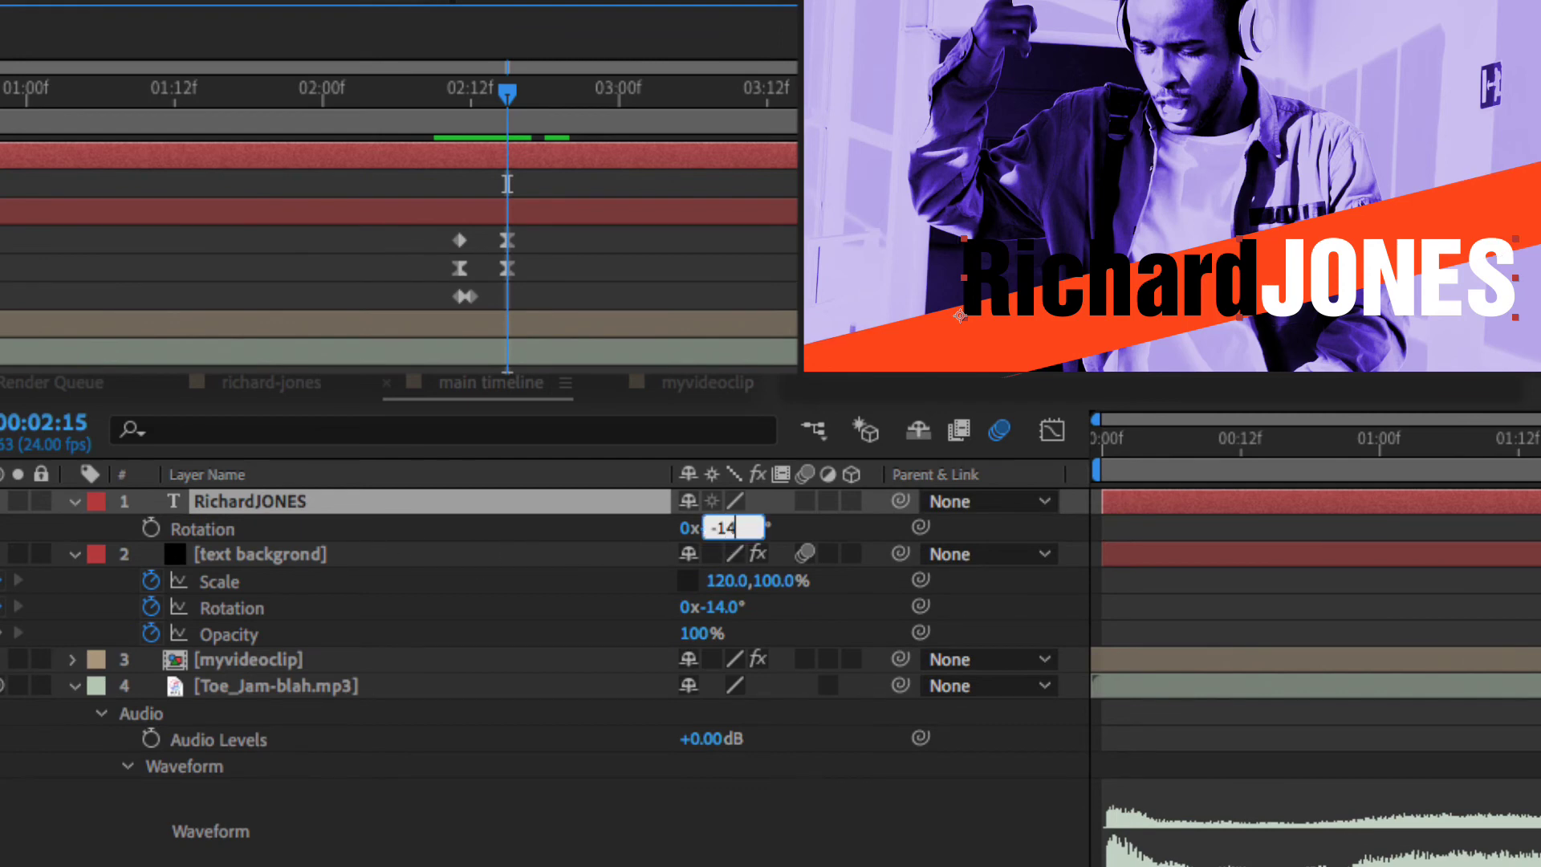
{"action": "key", "text": "Return"}
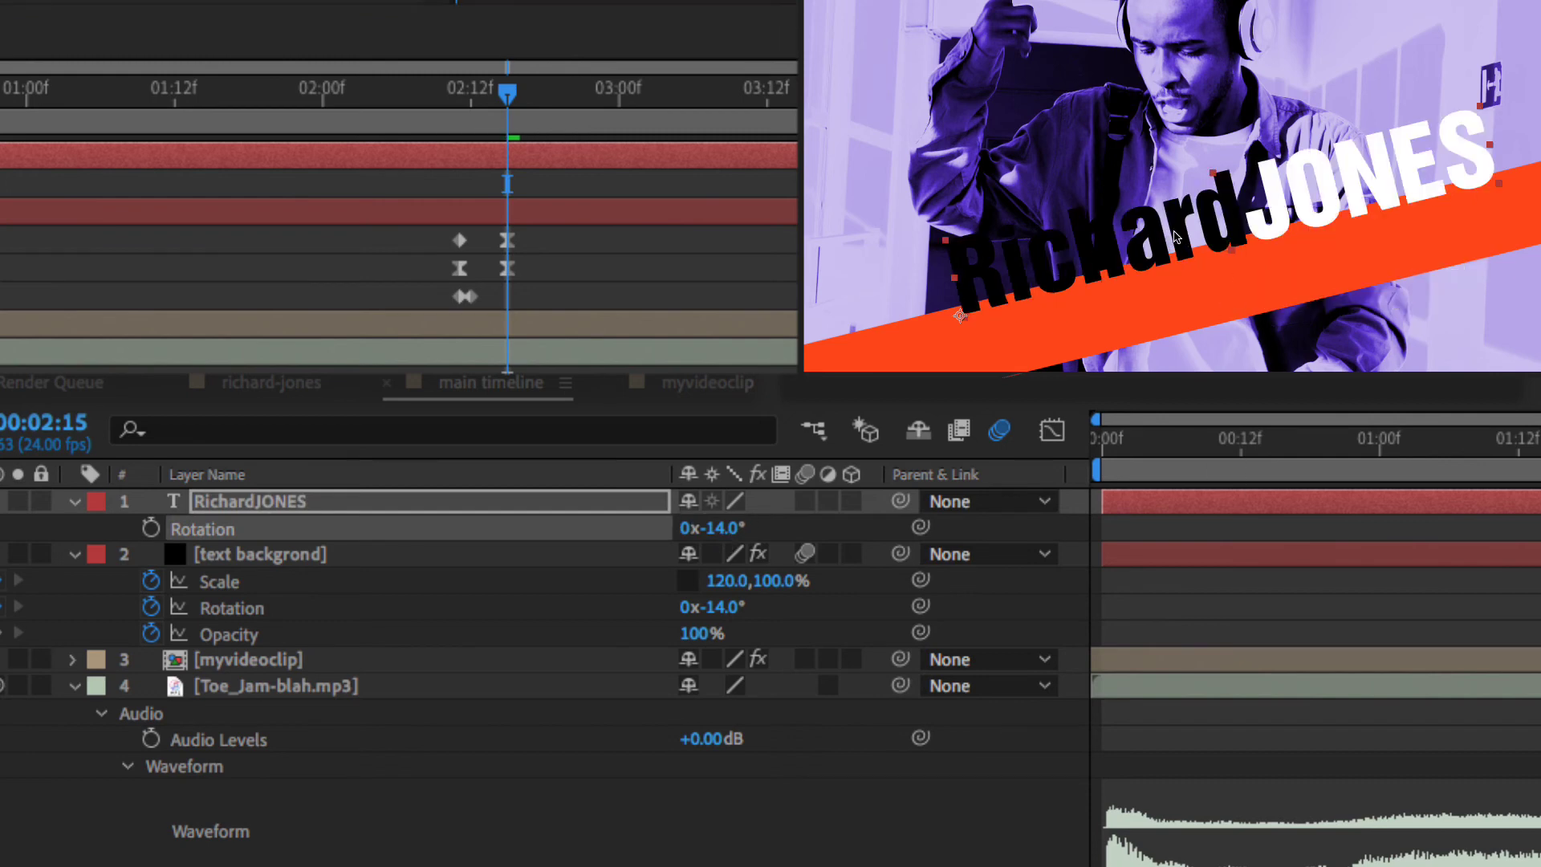
- Drag the title down-right onto the bar and check it around 02:15
{"action": "left_click_drag", "start_coordinate": [1176, 237], "coordinate": [1241, 299]}
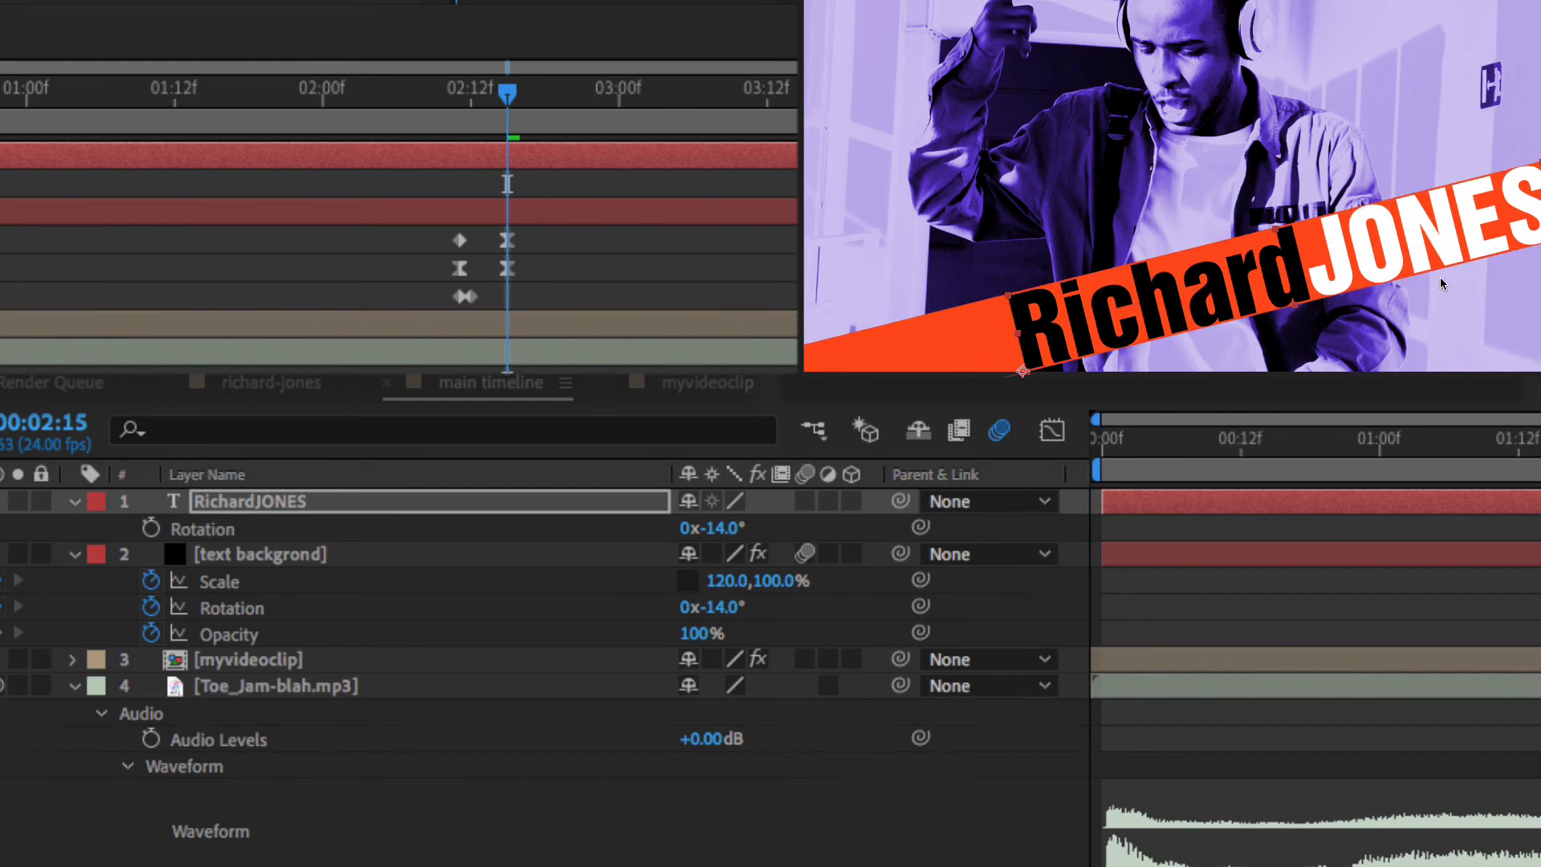
{"action": "mouse_move", "coordinate": [508, 97]}
{"action": "left_mouse_down"}
{"action": "mouse_move", "coordinate": [388, 128]}
{"action": "mouse_move", "coordinate": [695, 125]}
{"action": "mouse_move", "coordinate": [133, 118]}
{"action": "mouse_move", "coordinate": [786, 125]}
{"action": "mouse_move", "coordinate": [432, 118]}
{"action": "mouse_move", "coordinate": [688, 118]}
{"action": "mouse_move", "coordinate": [486, 119]}
{"action": "mouse_move", "coordinate": [522, 114]}
{"action": "mouse_move", "coordinate": [504, 117]}
{"action": "left_mouse_up"}
{"action": "left_click", "coordinate": [531, 155]}
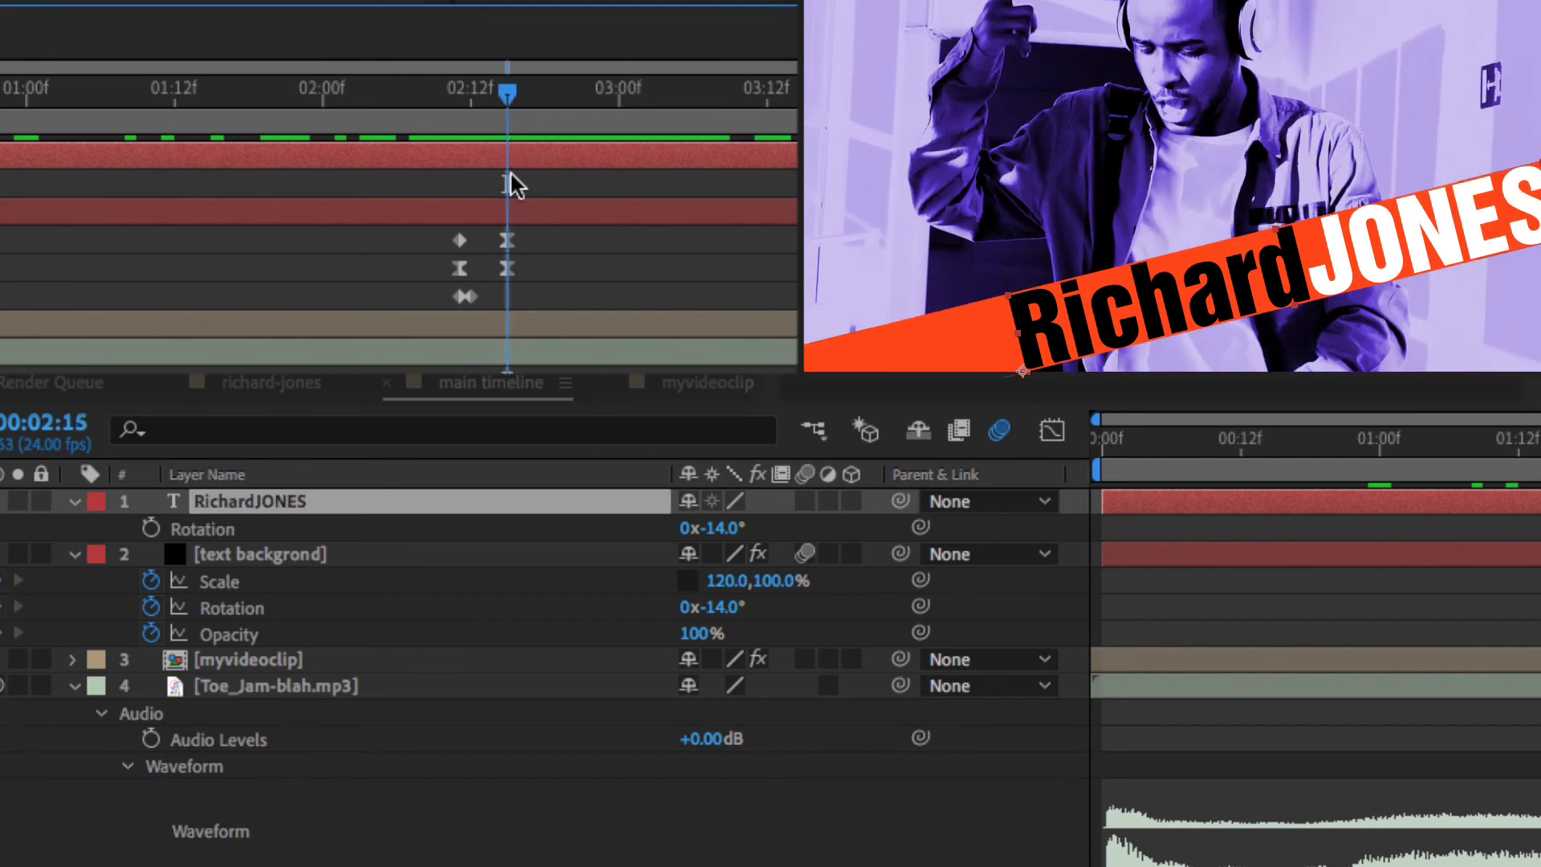
- Trim the title layer to run from 02:15 to just after 02:17, then duplicate it
{"action": "key", "text": "alt+bracketleft"}
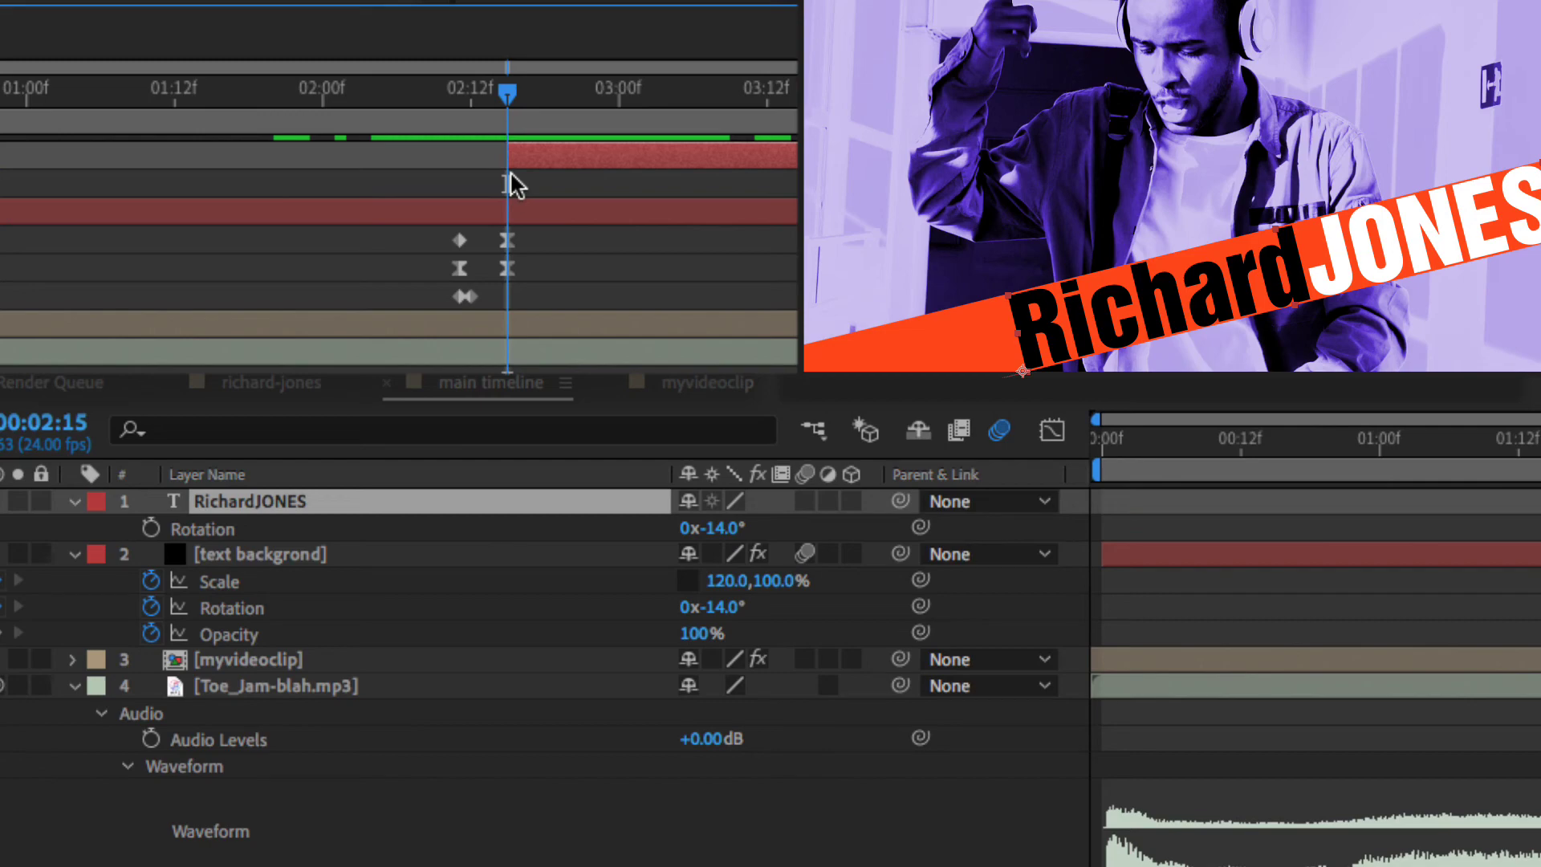
{"action": "mouse_move", "coordinate": [505, 90]}
{"action": "left_mouse_down"}
{"action": "mouse_move", "coordinate": [565, 90]}
{"action": "mouse_move", "coordinate": [420, 90]}
{"action": "mouse_move", "coordinate": [567, 91]}
{"action": "mouse_move", "coordinate": [385, 92]}
{"action": "mouse_move", "coordinate": [536, 94]}
{"action": "mouse_move", "coordinate": [509, 93]}
{"action": "left_mouse_up"}
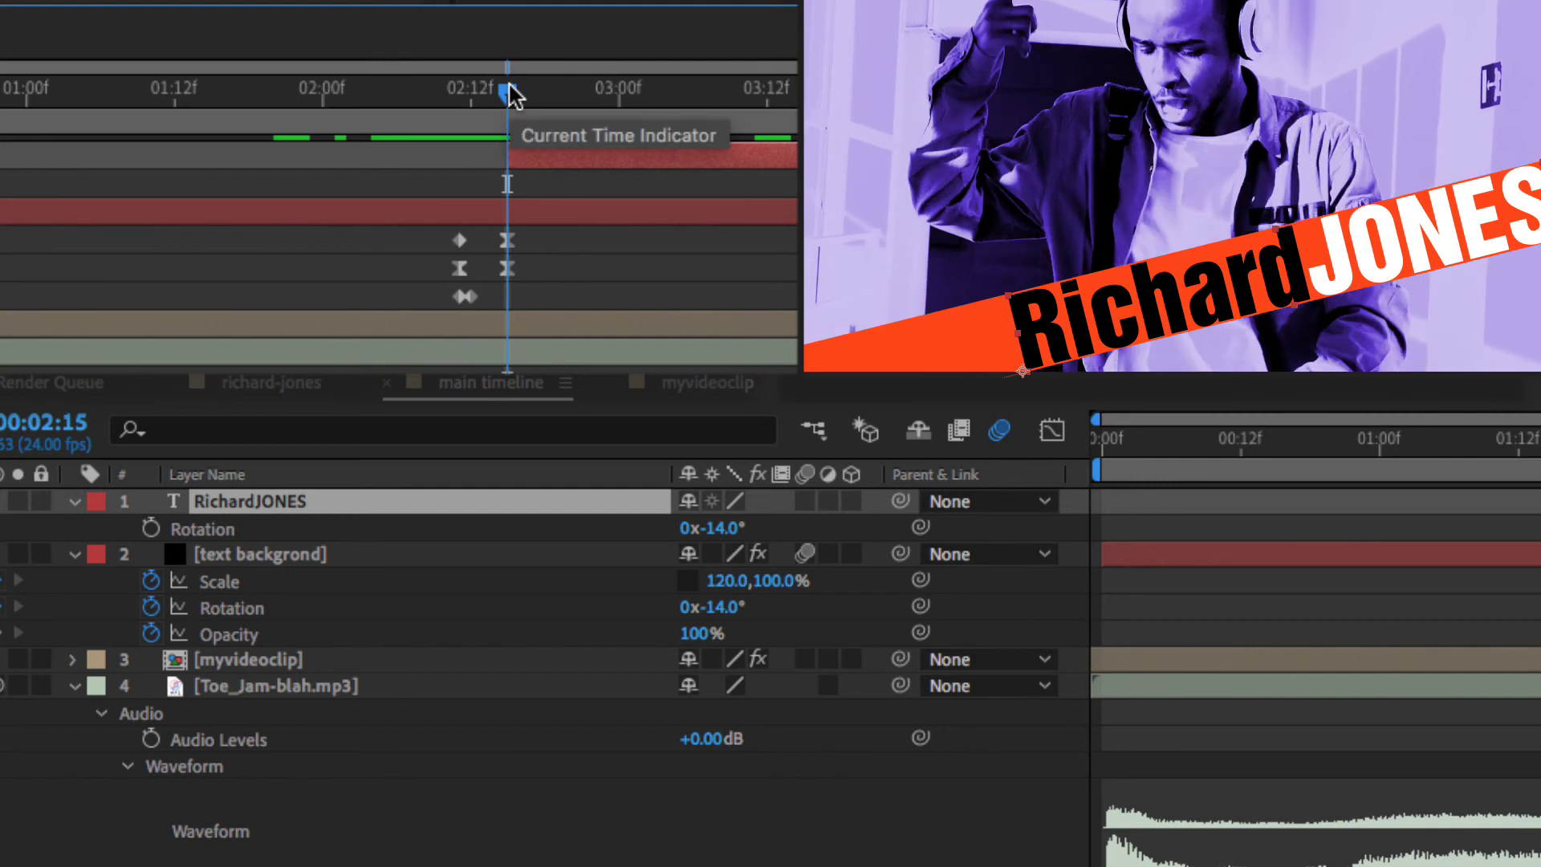
{"action": "key", "text": "Page_Down"}
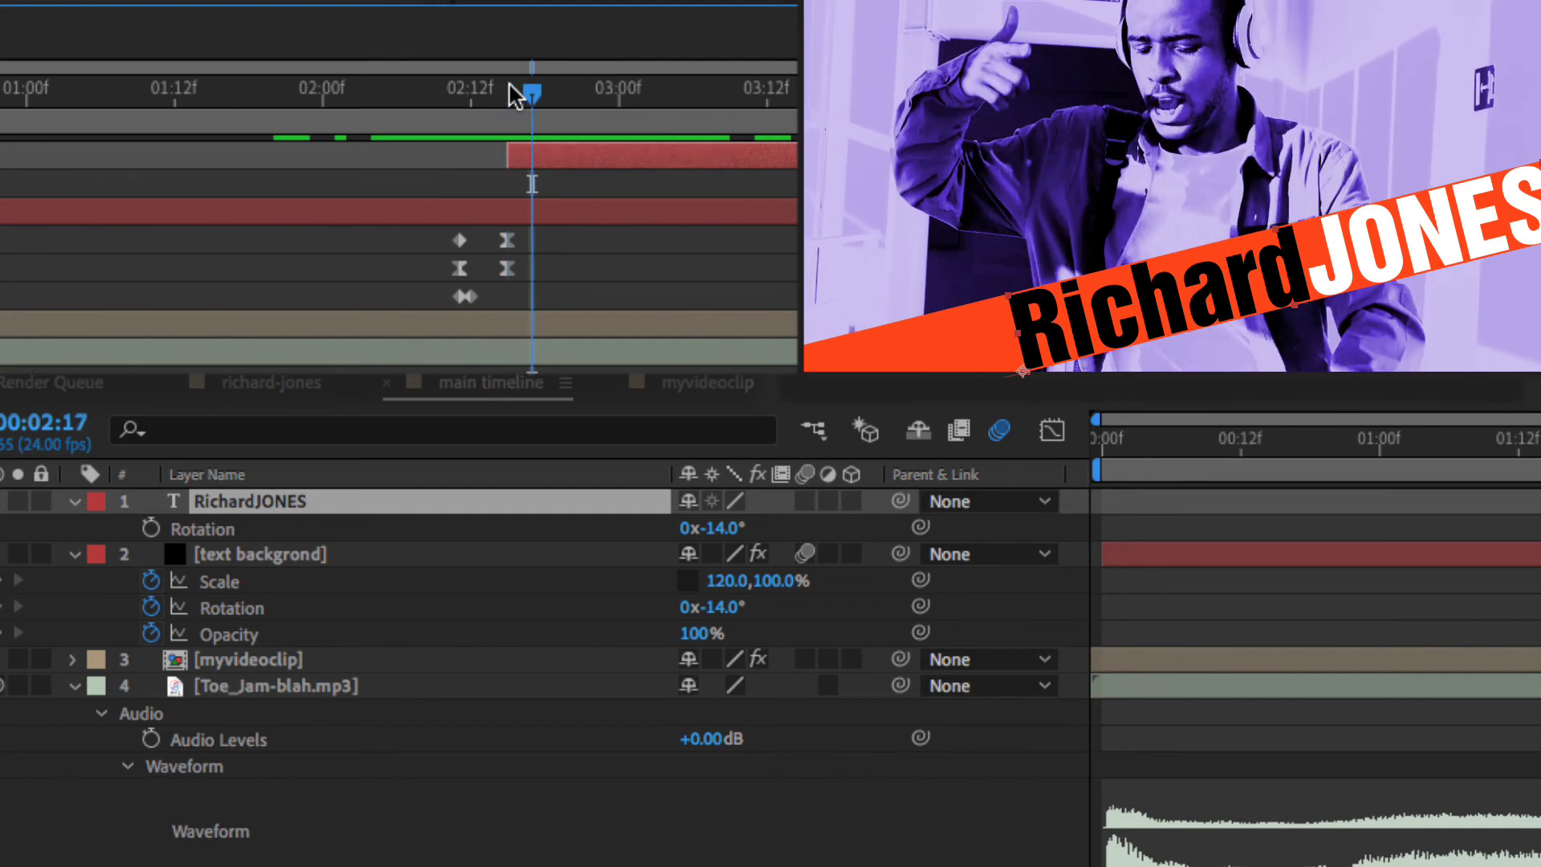
{"action": "key", "text": "alt+bracketright"}
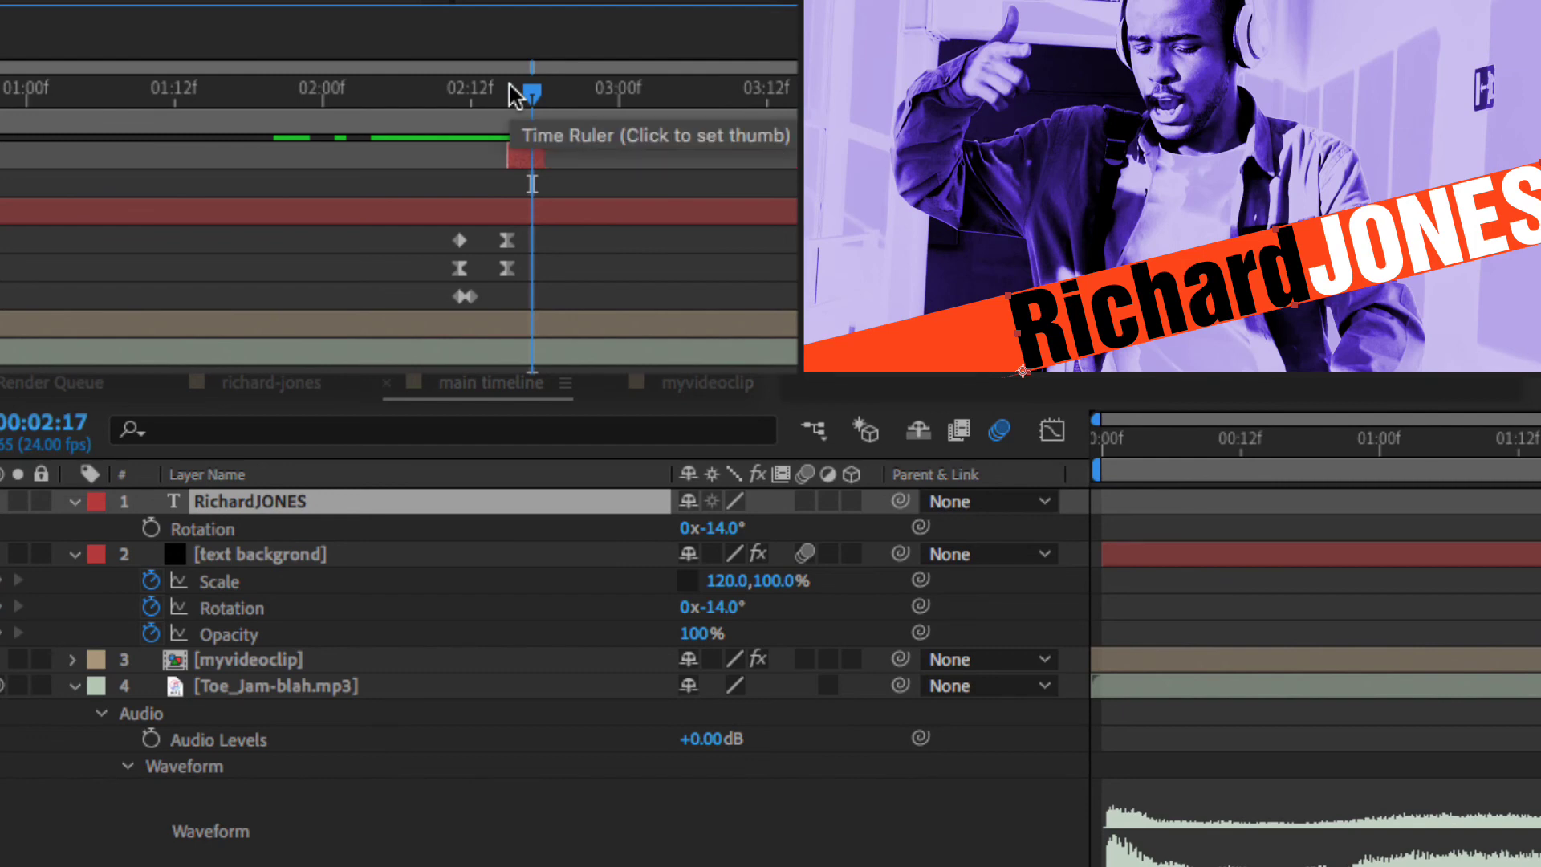
{"action": "left_click_drag", "start_coordinate": [536, 90], "coordinate": [405, 95]}
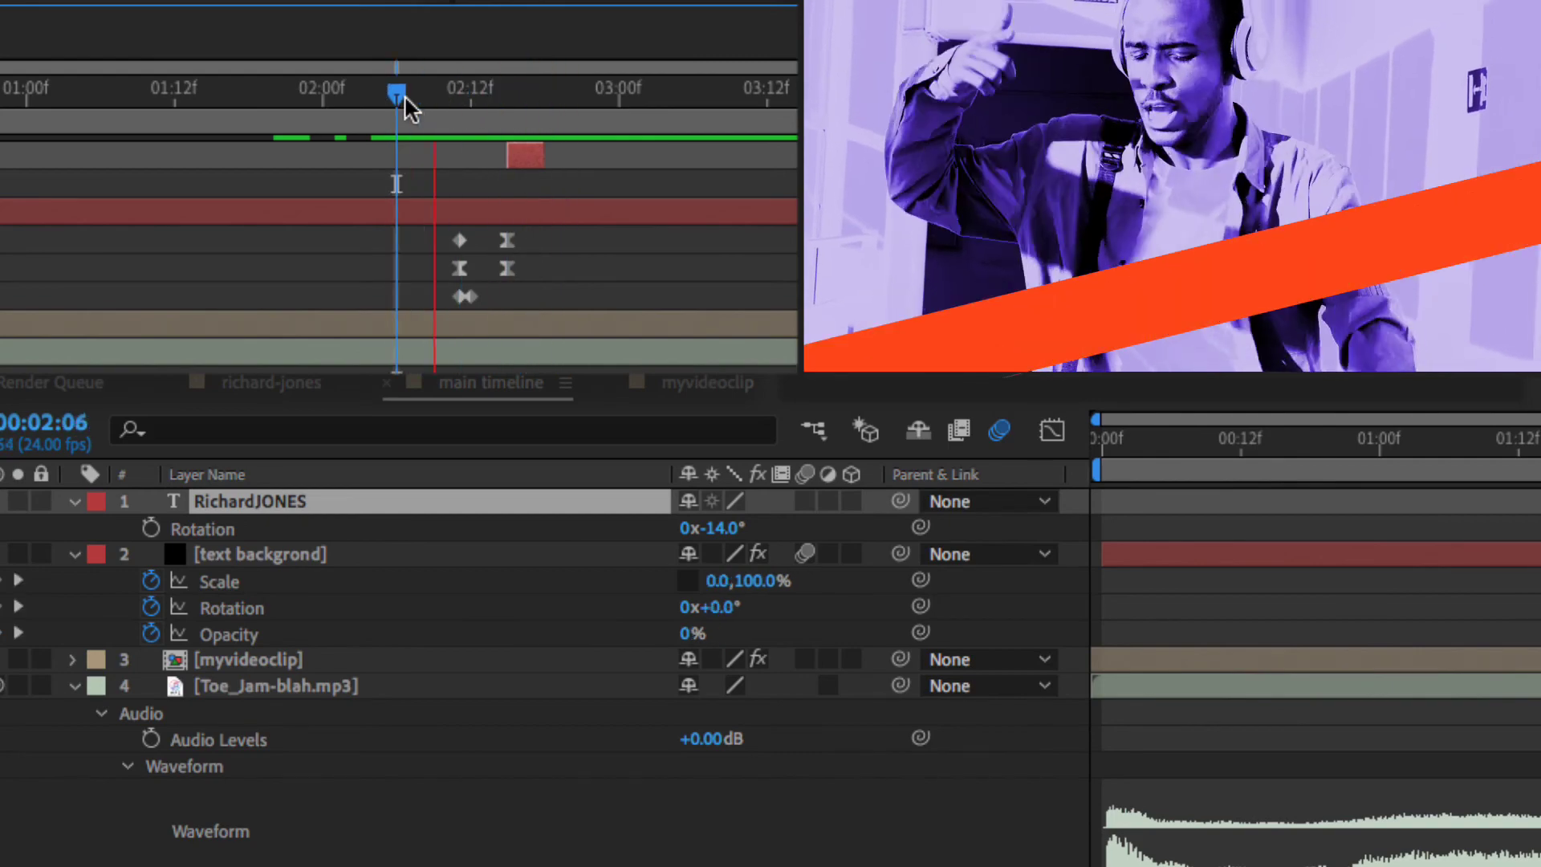
{"action": "left_click_drag", "start_coordinate": [520, 95], "coordinate": [534, 96]}
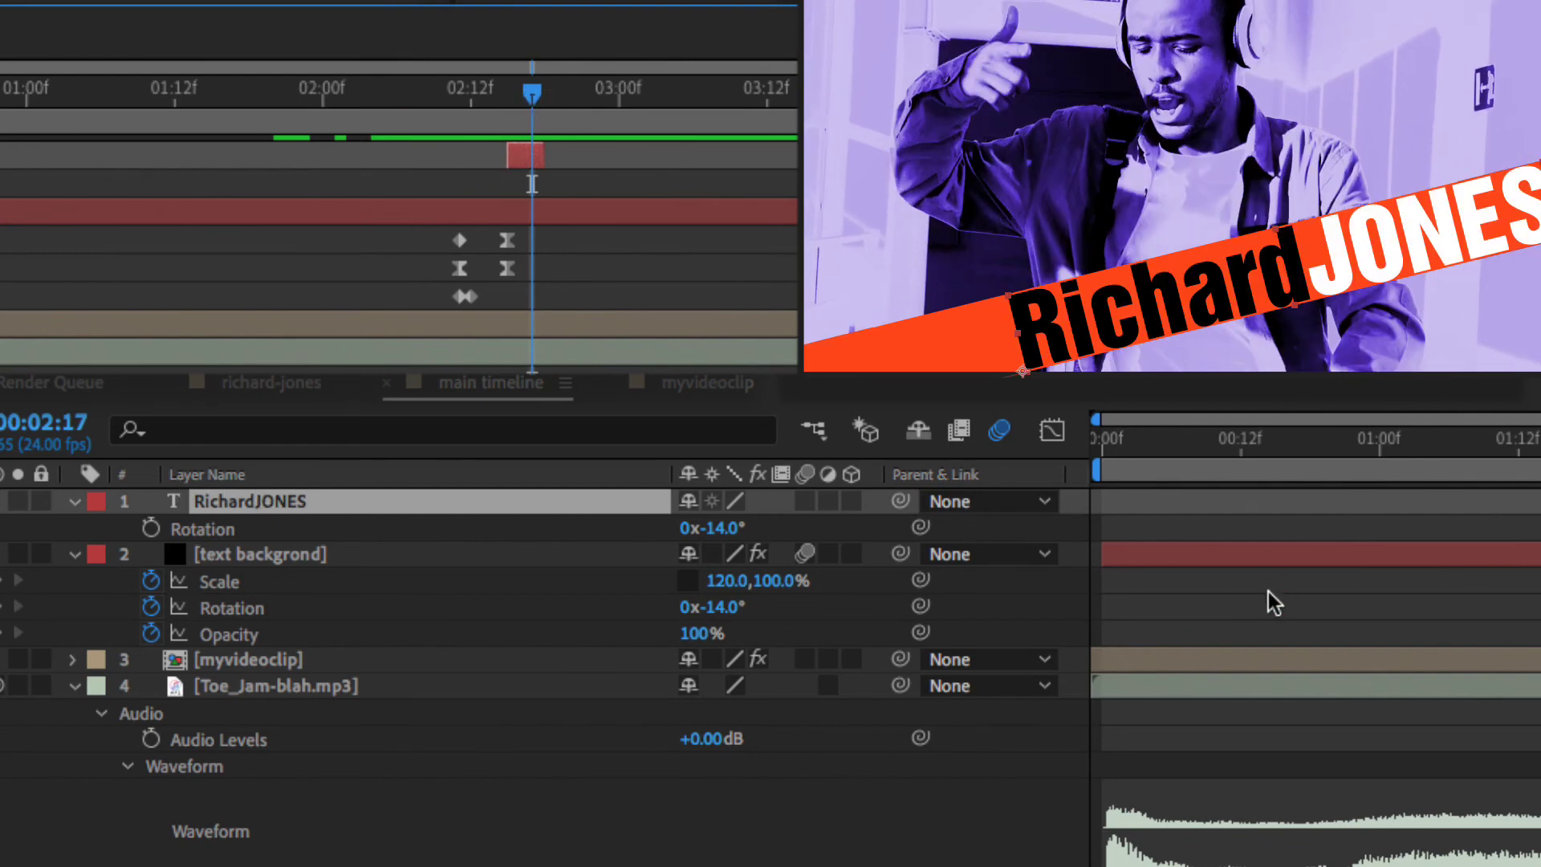
{"action": "key", "text": "ctrl+d"}
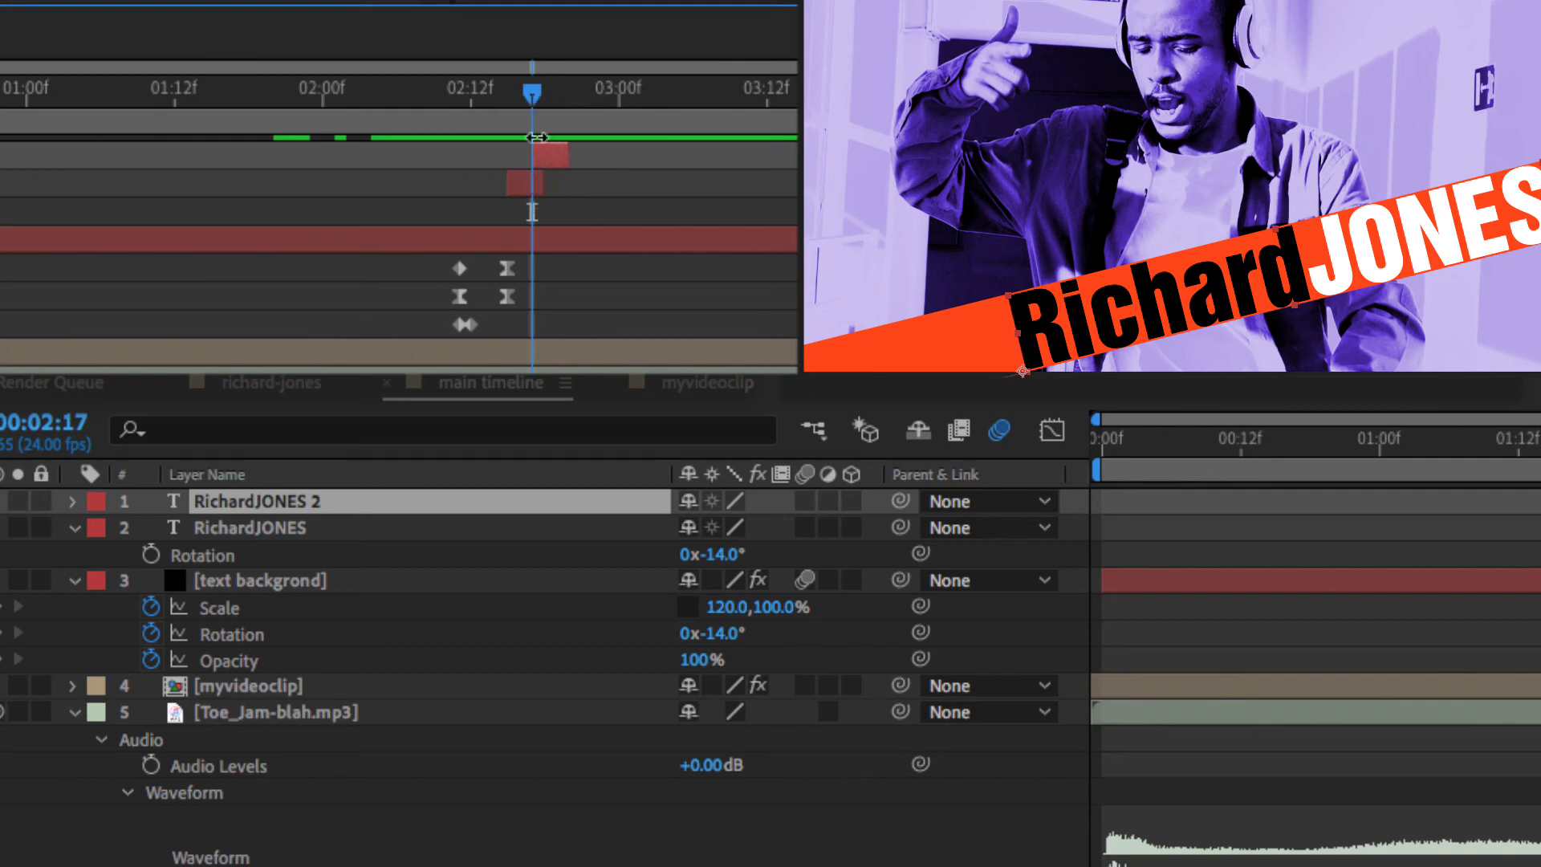
{"action": "scroll", "coordinate": [542, 177], "scroll_direction": "up", "scroll_amount": 3}
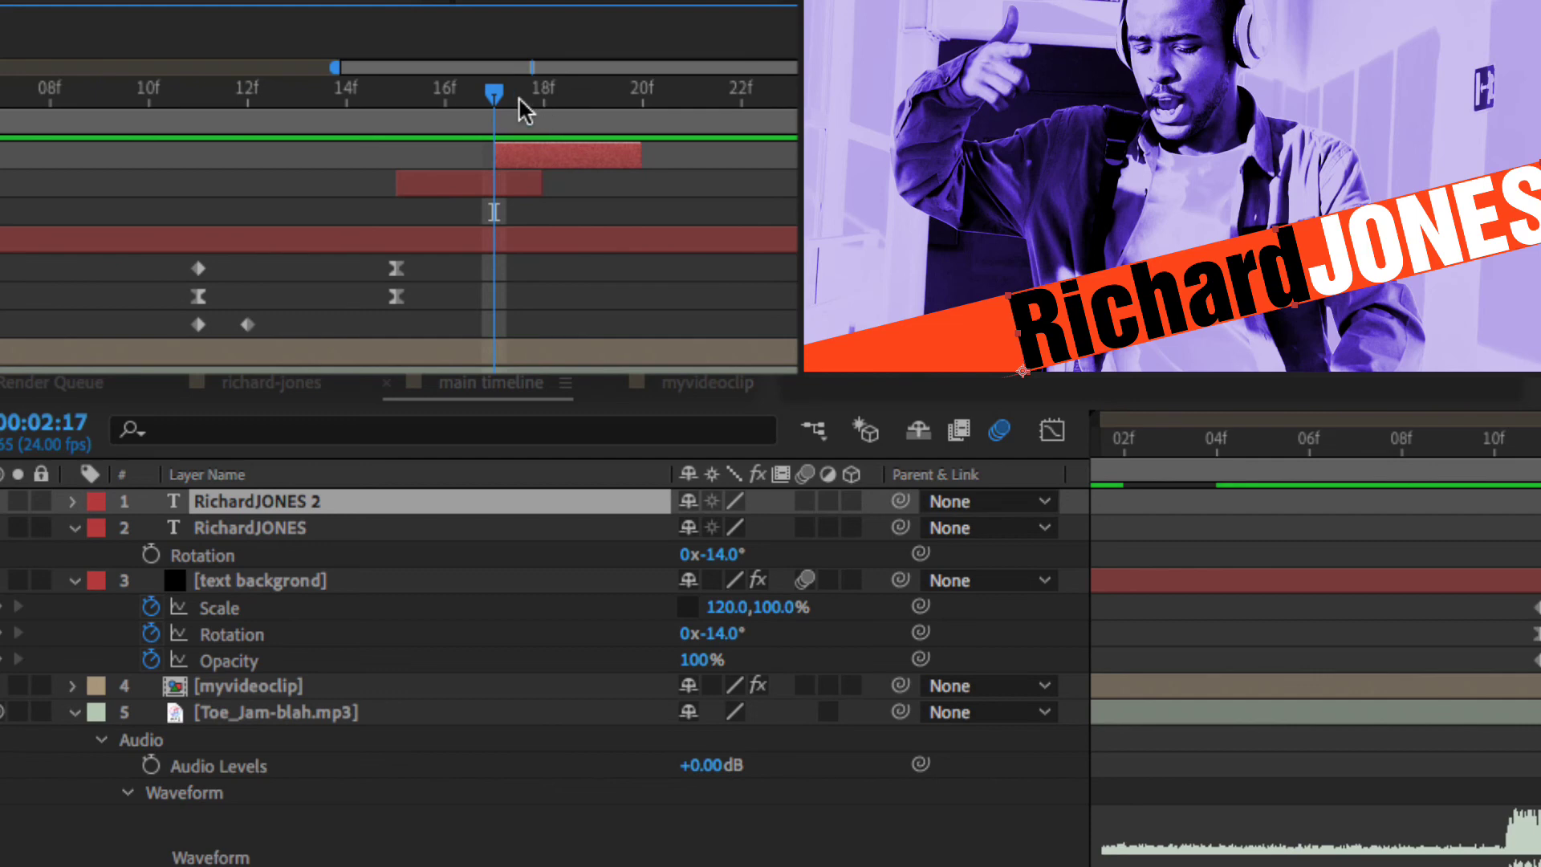
{"action": "left_click_drag", "start_coordinate": [491, 92], "coordinate": [560, 98]}
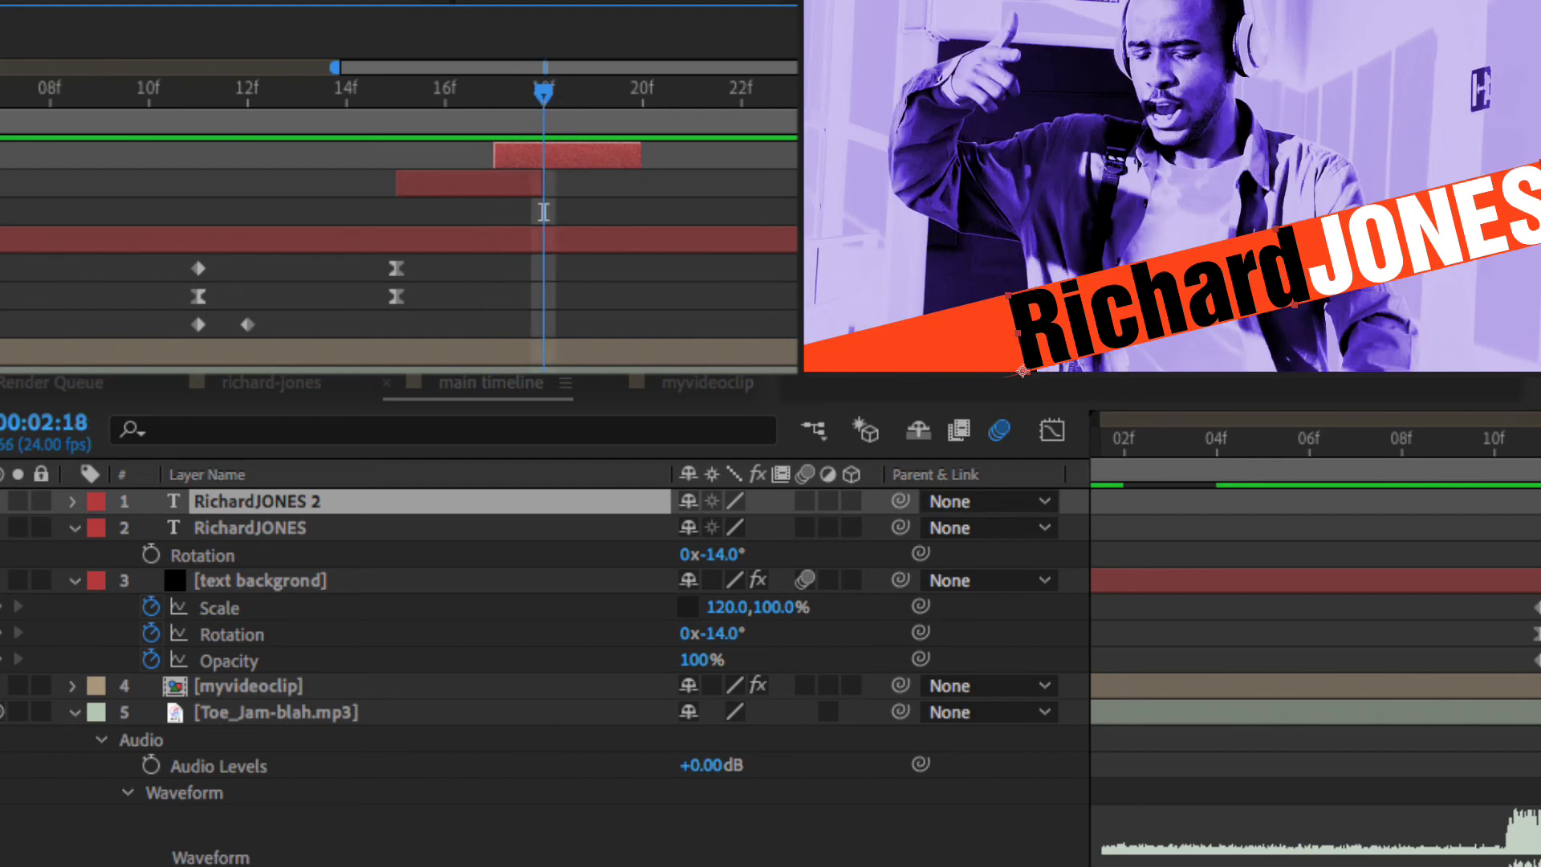
{"action": "key", "text": "s"}
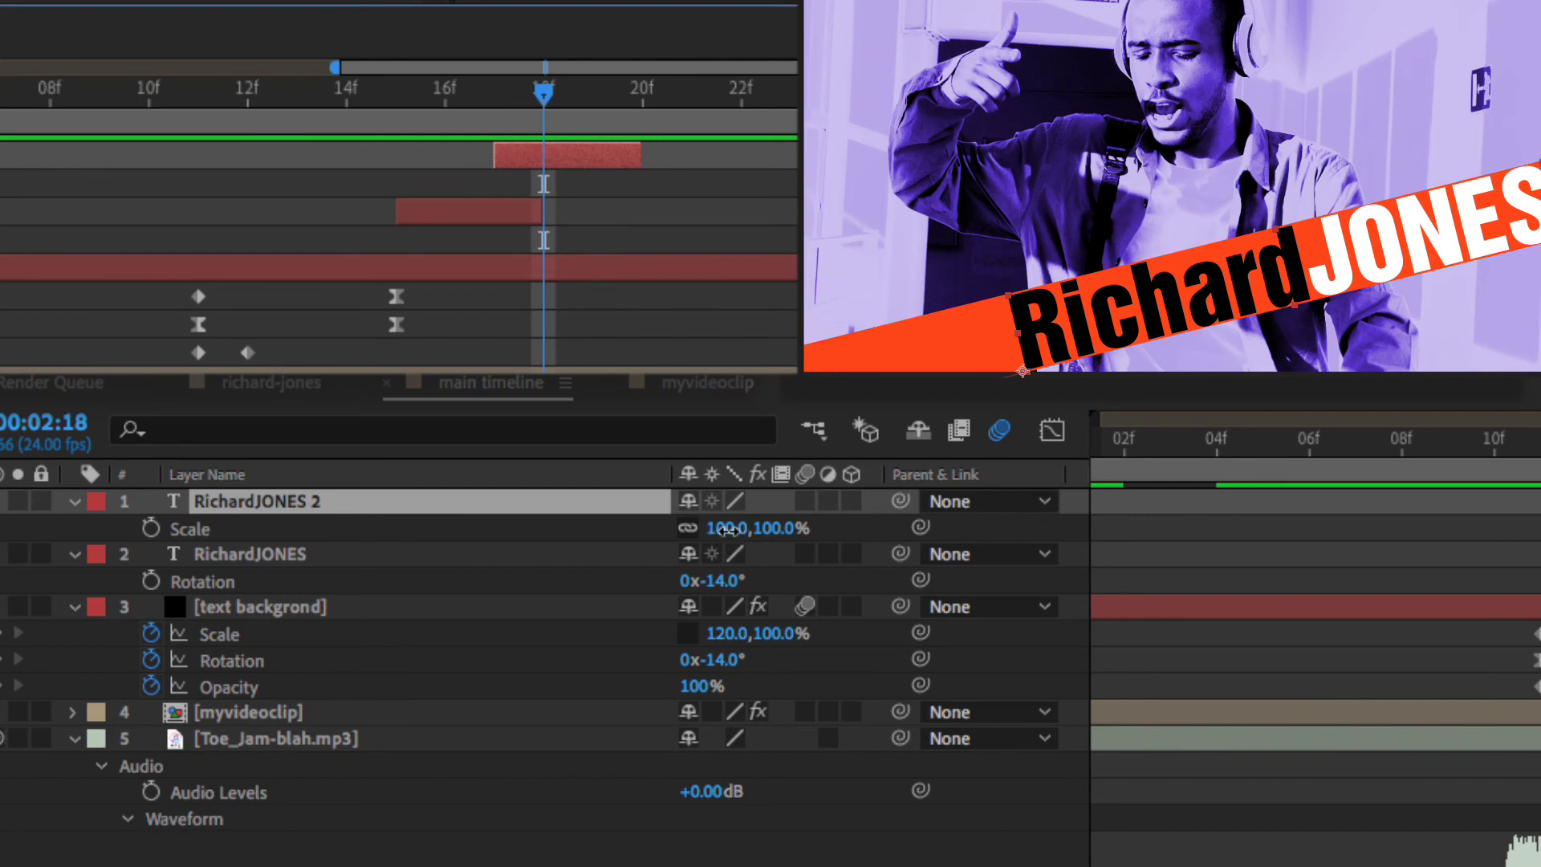
{"action": "left_click_drag", "start_coordinate": [726, 528], "coordinate": [760, 530]}
{"action": "mouse_move", "coordinate": [805, 4]}
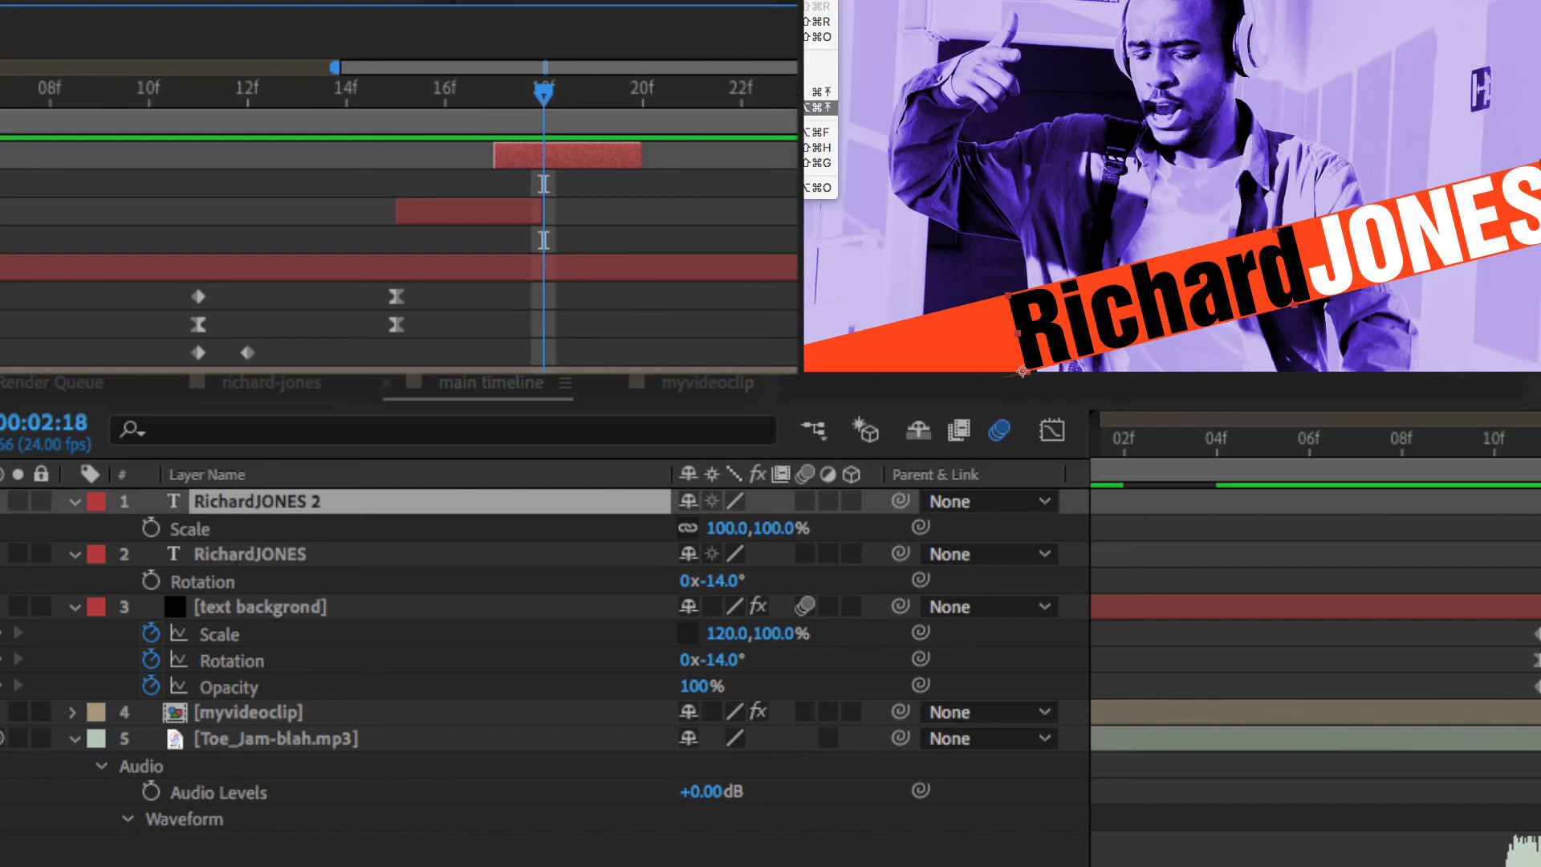
{"action": "left_click", "coordinate": [820, 106]}
{"action": "left_click_drag", "start_coordinate": [726, 528], "coordinate": [677, 537]}
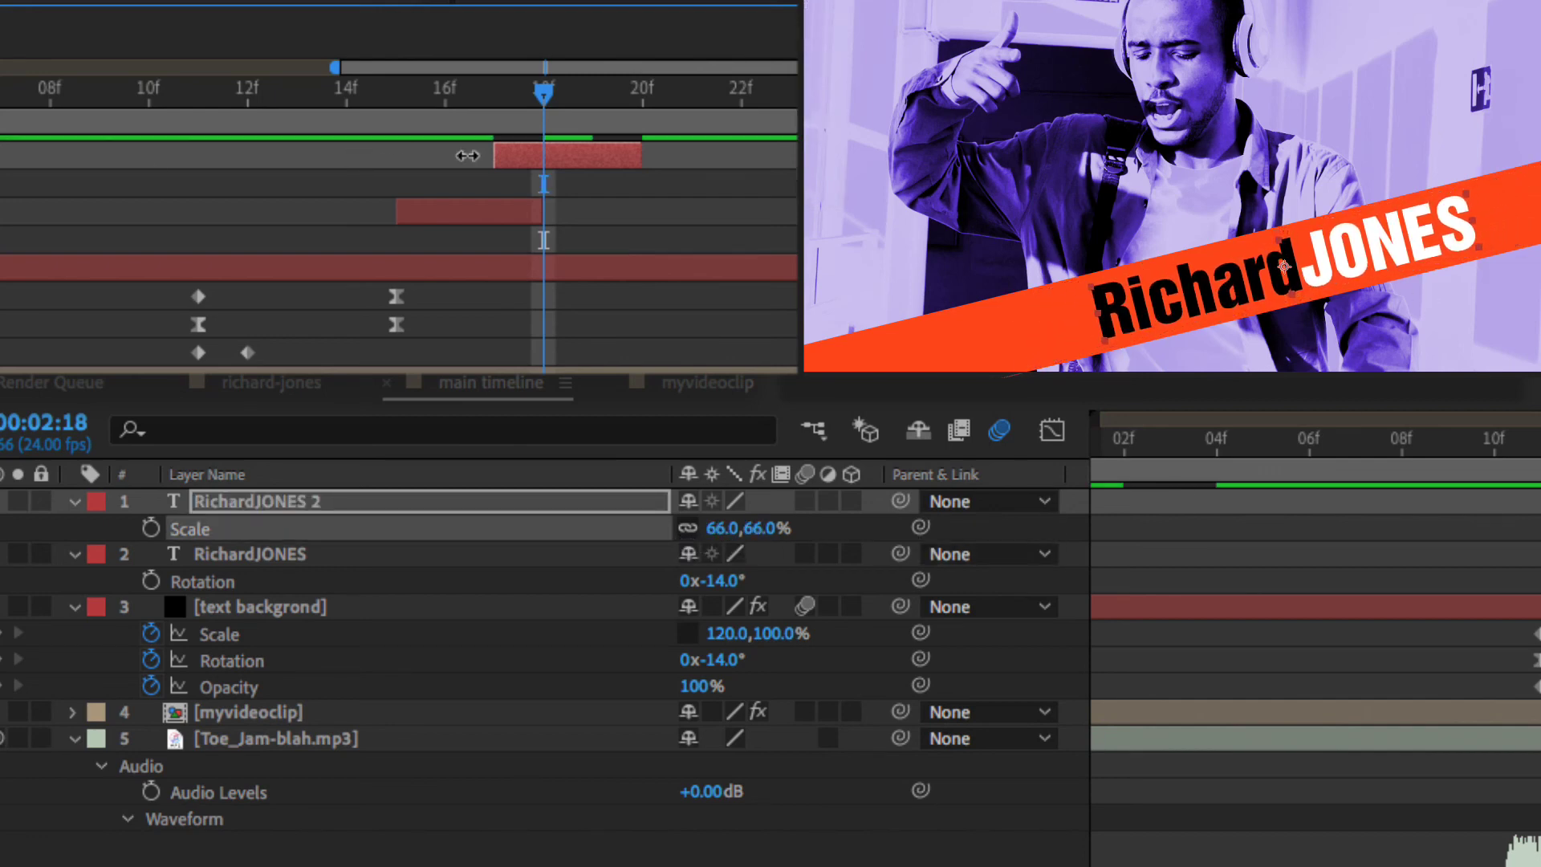
{"action": "mouse_move", "coordinate": [537, 89]}
{"action": "left_mouse_down"}
{"action": "mouse_move", "coordinate": [604, 92]}
{"action": "mouse_move", "coordinate": [359, 98]}
{"action": "mouse_move", "coordinate": [546, 91]}
{"action": "left_mouse_up"}
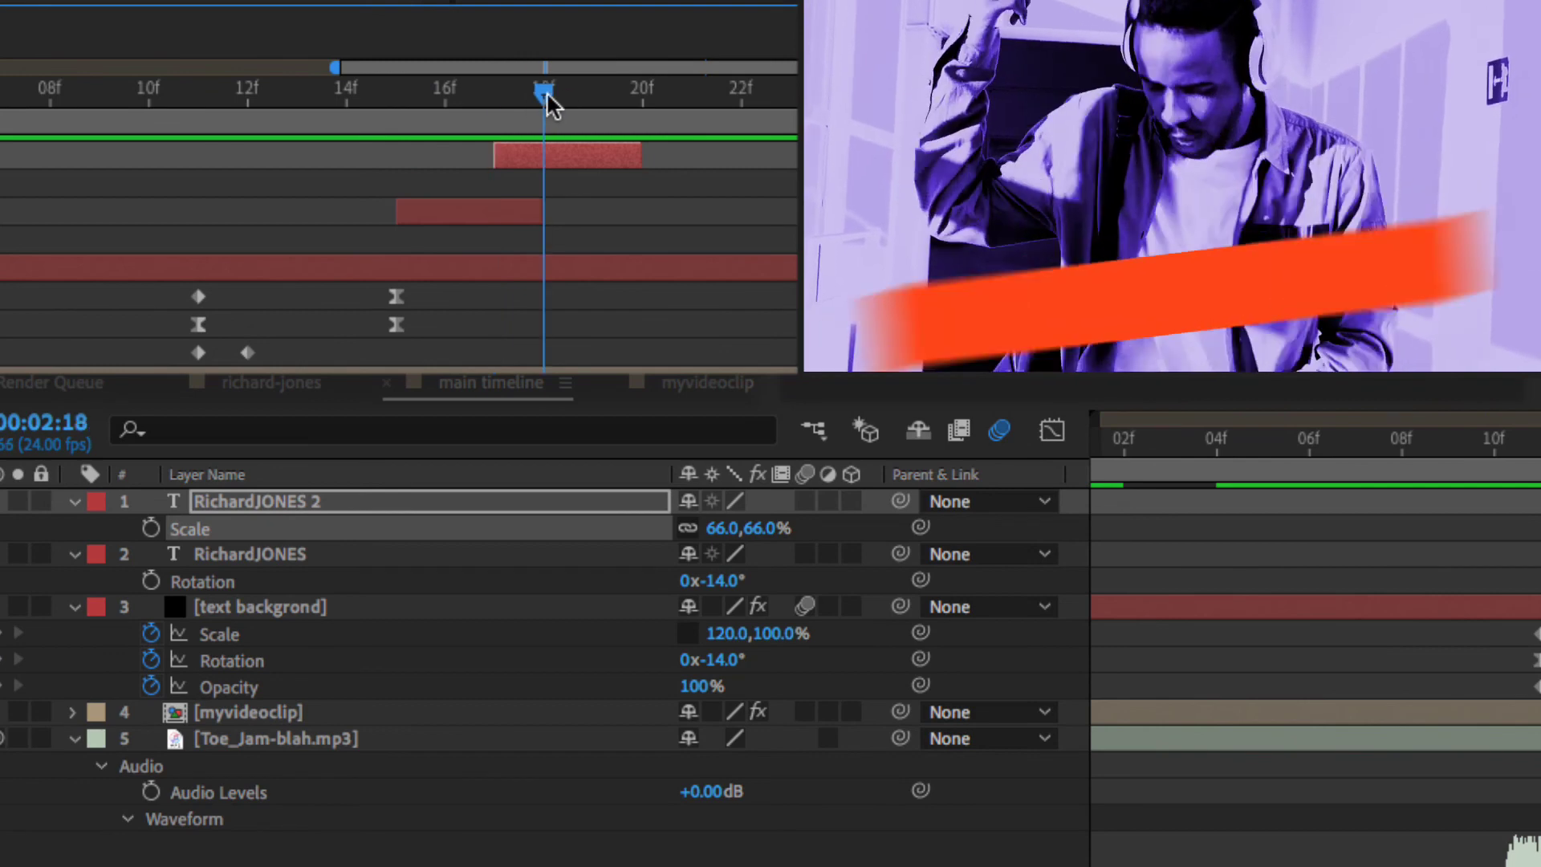
{"action": "left_click", "coordinate": [578, 152]}
{"action": "left_click_drag", "start_coordinate": [578, 153], "coordinate": [619, 156]}
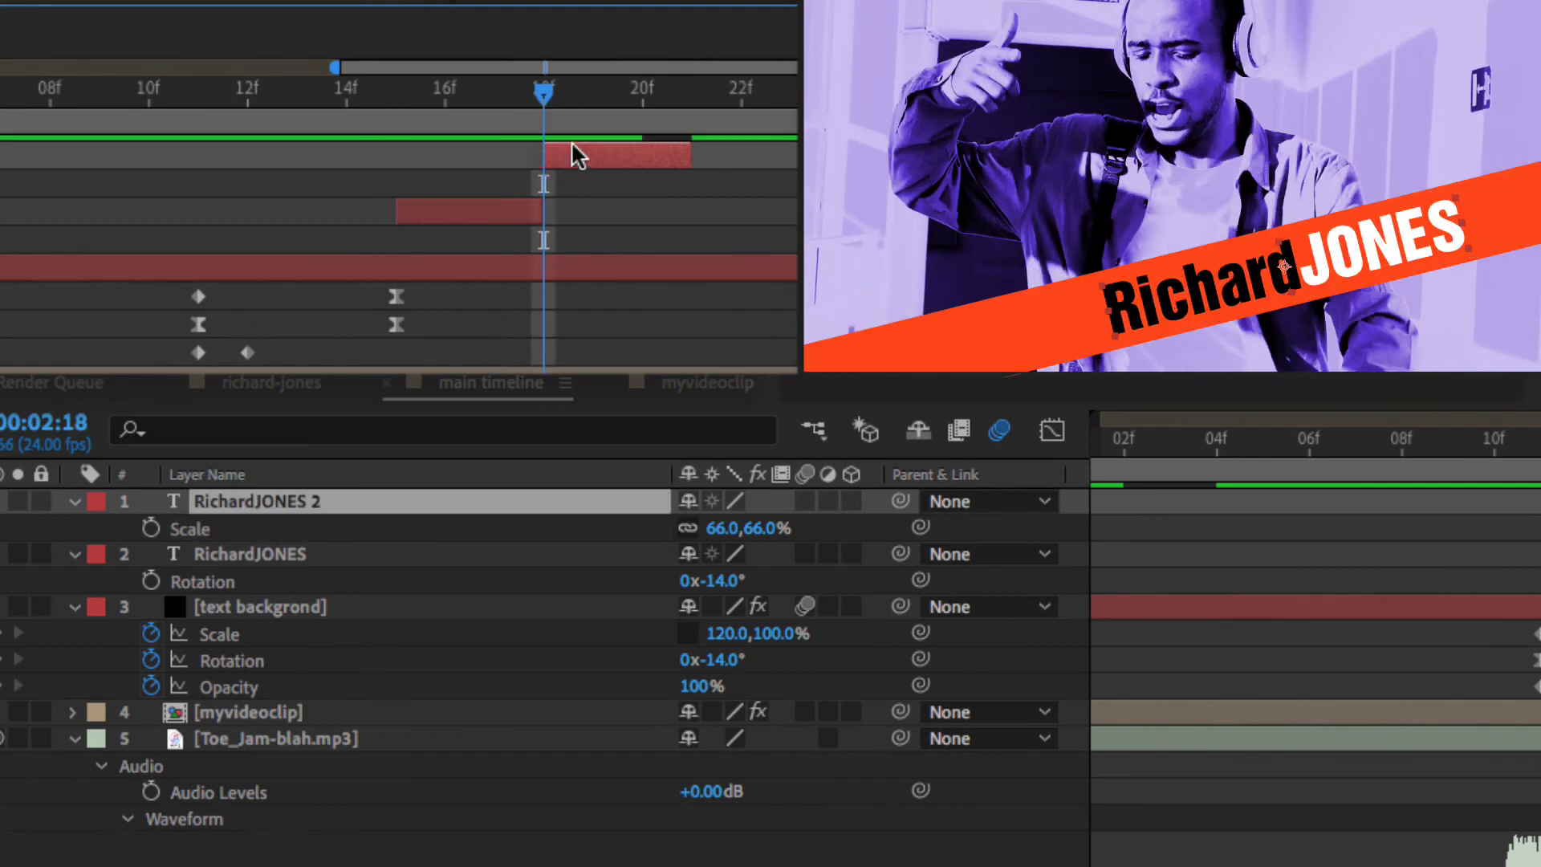
{"action": "left_click_drag", "start_coordinate": [544, 90], "coordinate": [624, 111]}
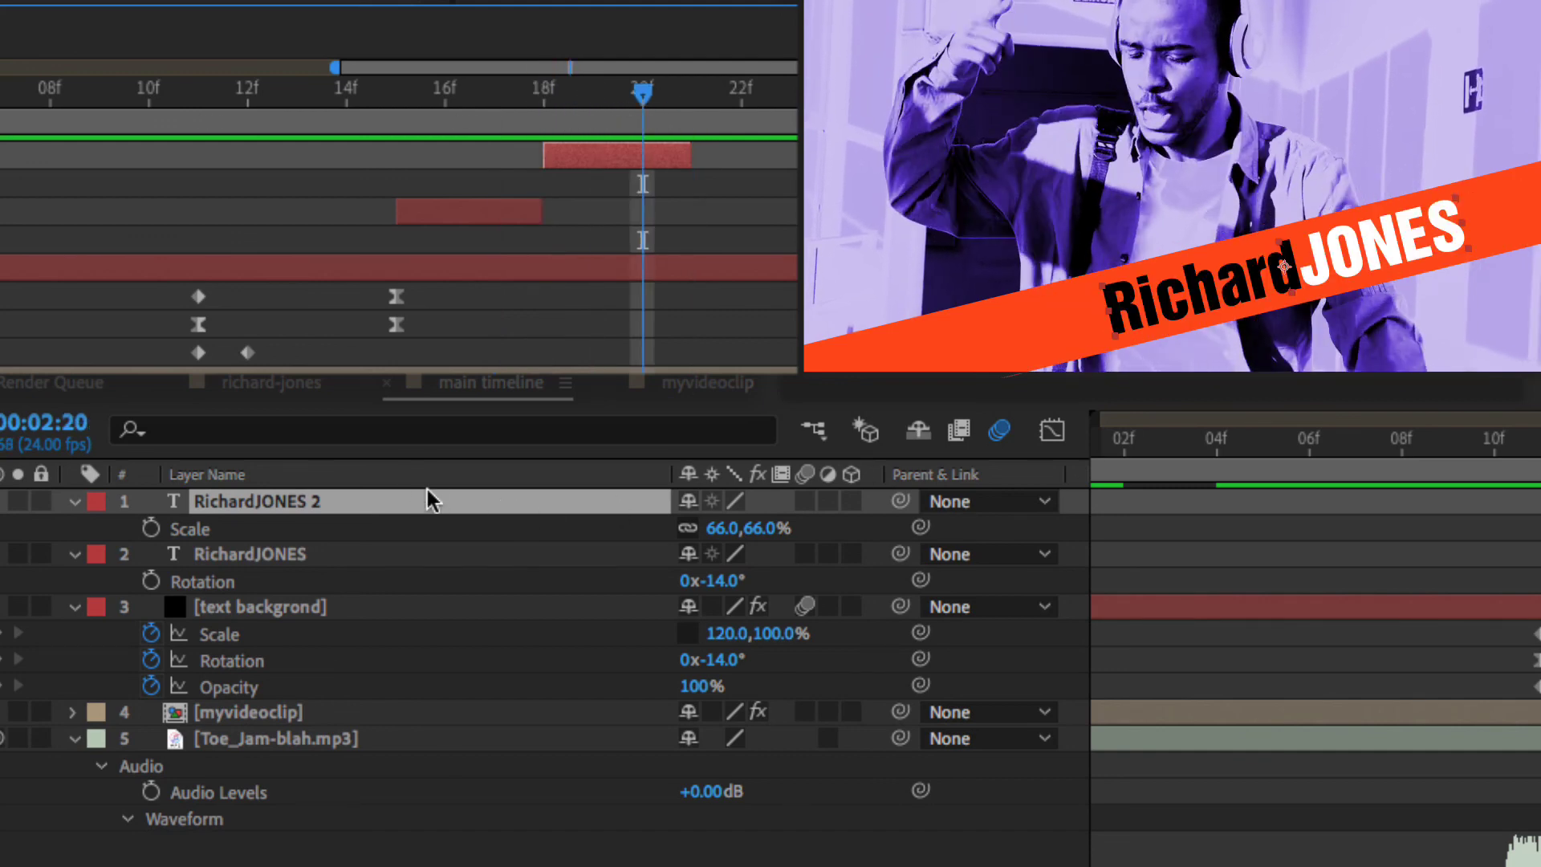
{"action": "key", "text": "ctrl+d"}
{"action": "key", "text": "r"}
{"action": "left_click_drag", "start_coordinate": [341, 116], "coordinate": [267, 130]}
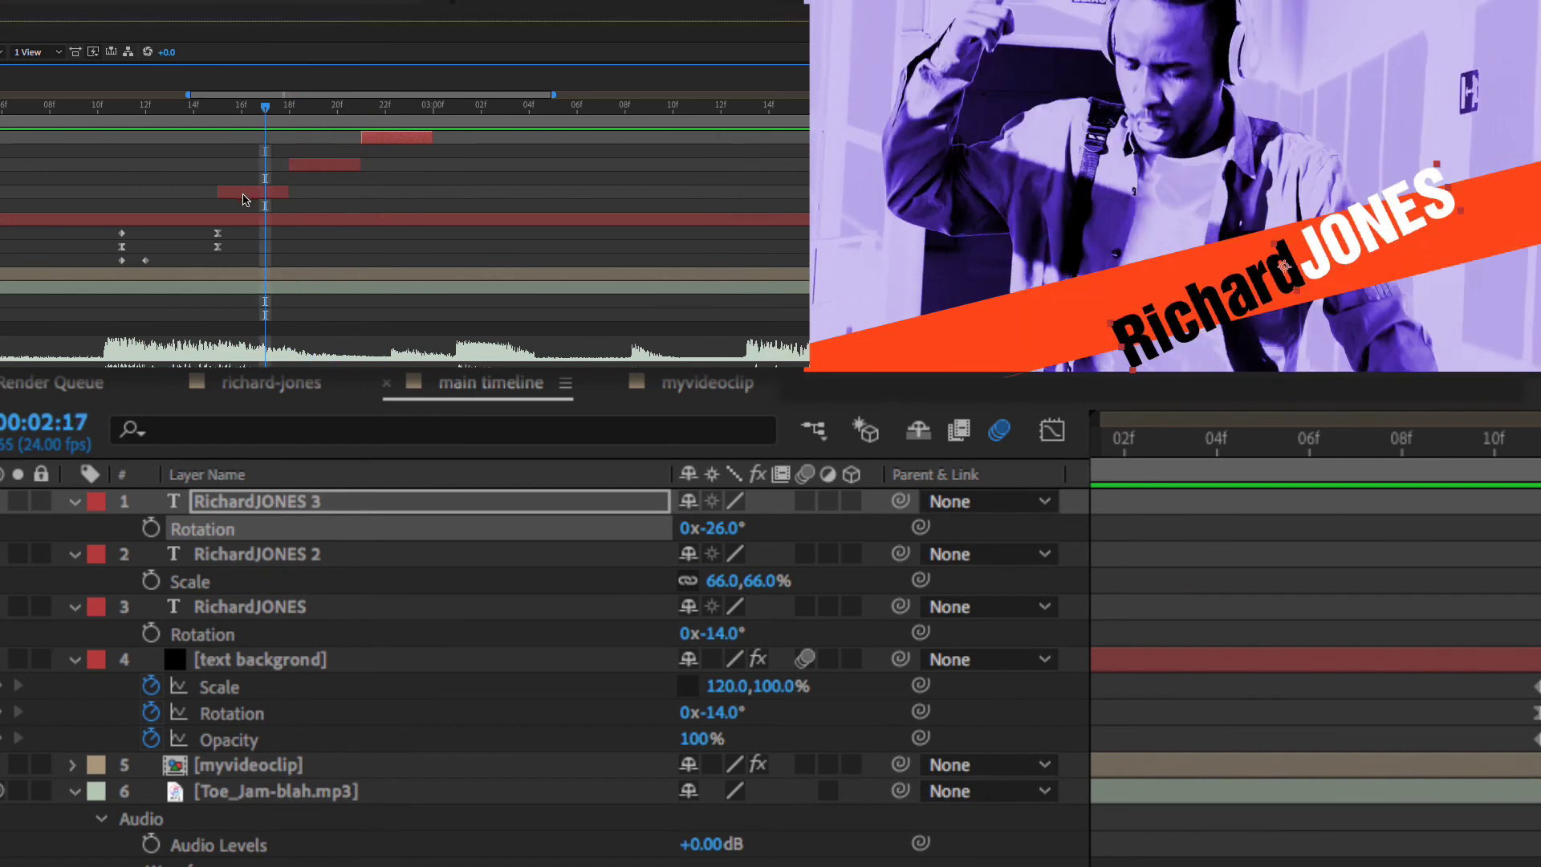
{"action": "left_click", "coordinate": [986, 597]}
{"action": "key", "text": "ctrl+d"}
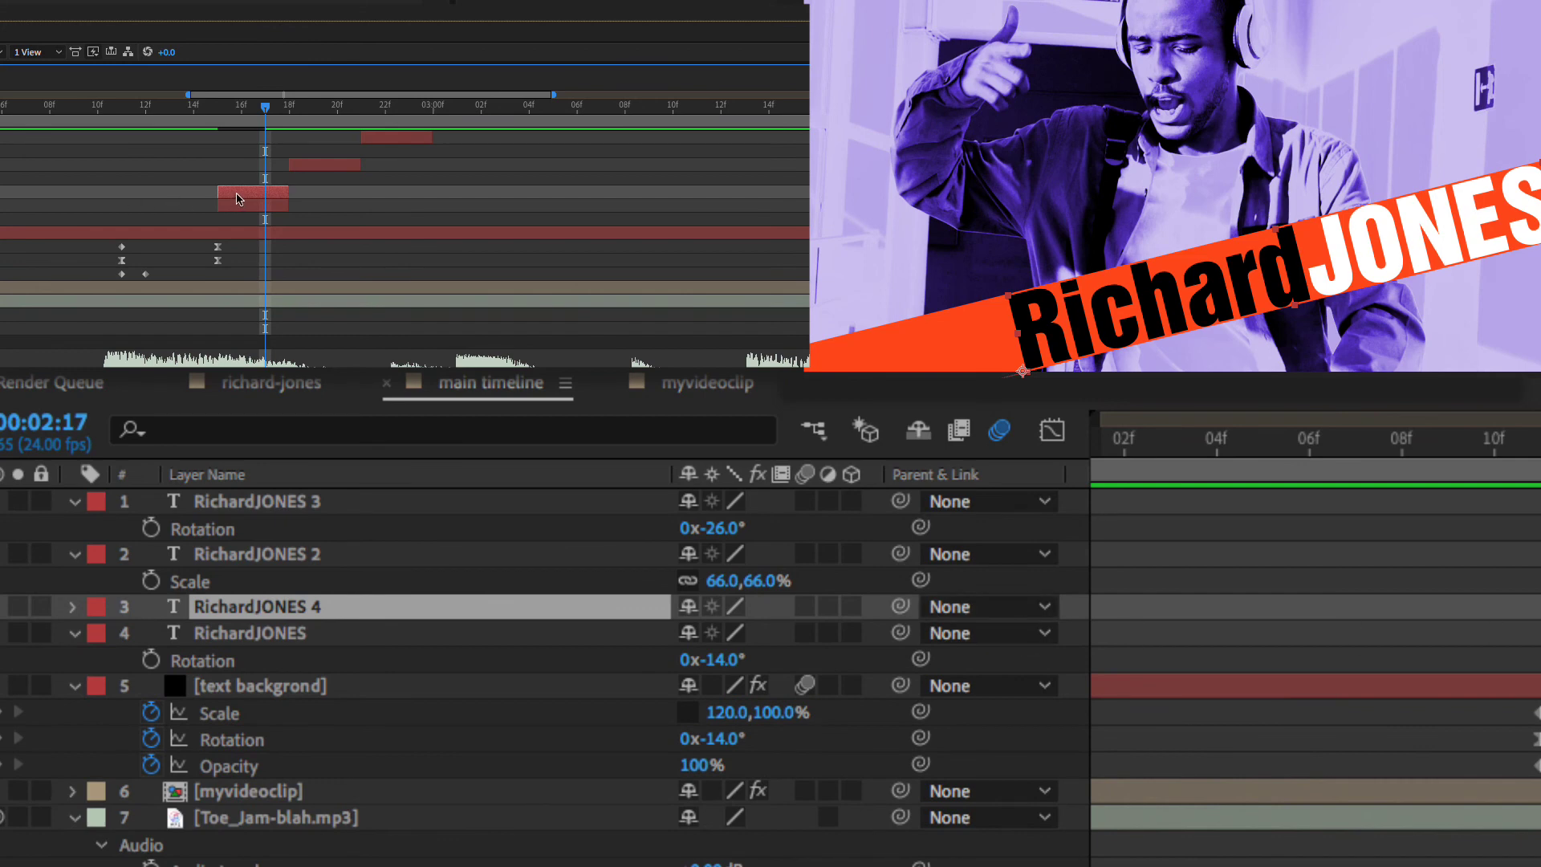
{"action": "left_click_drag", "start_coordinate": [238, 198], "coordinate": [450, 198]}
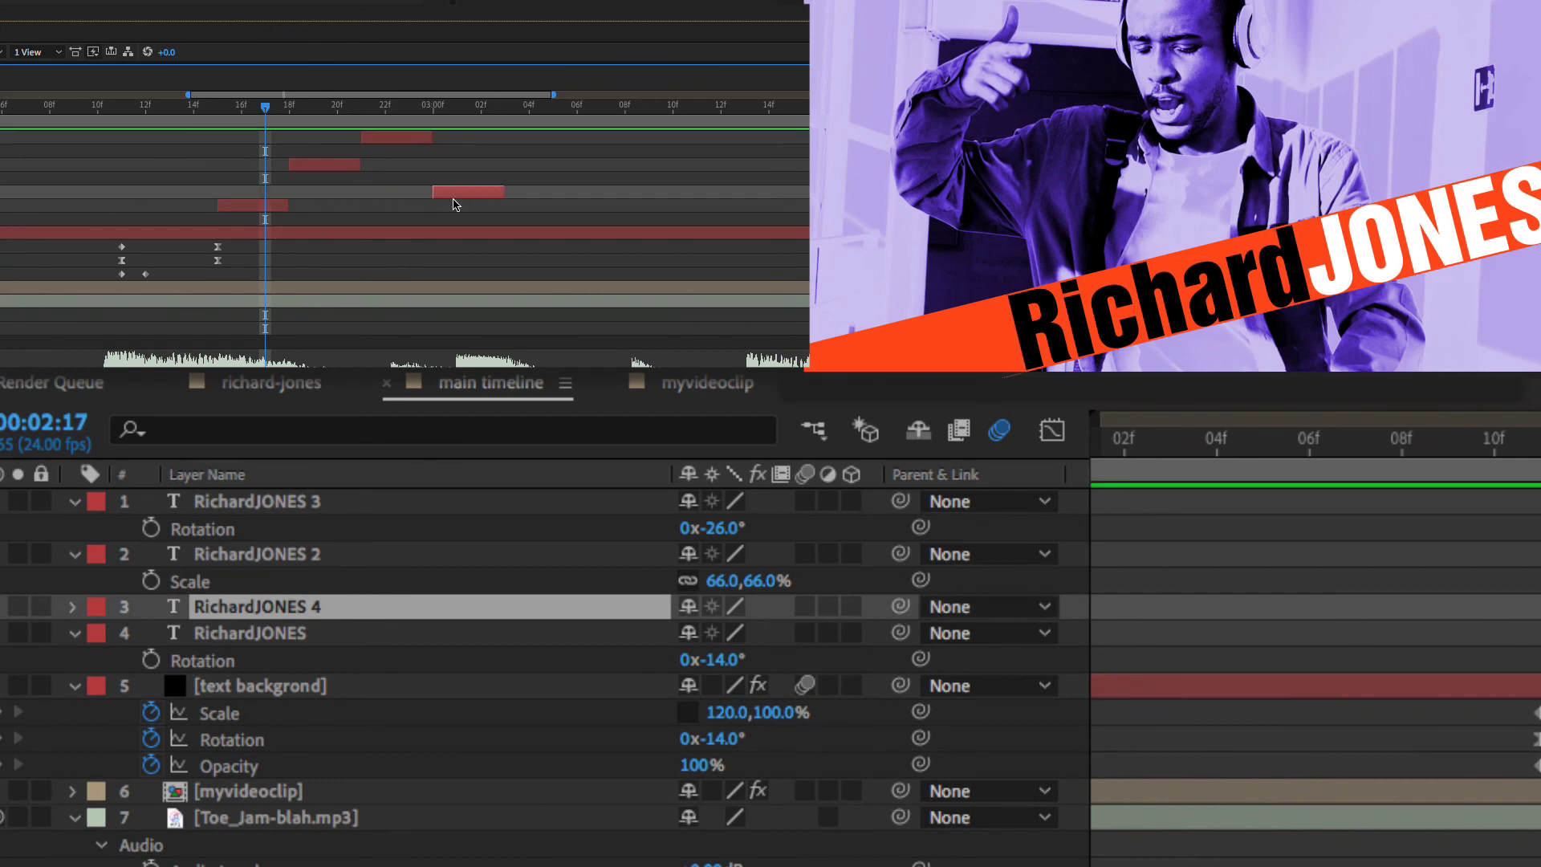
{"action": "left_click", "coordinate": [457, 105]}
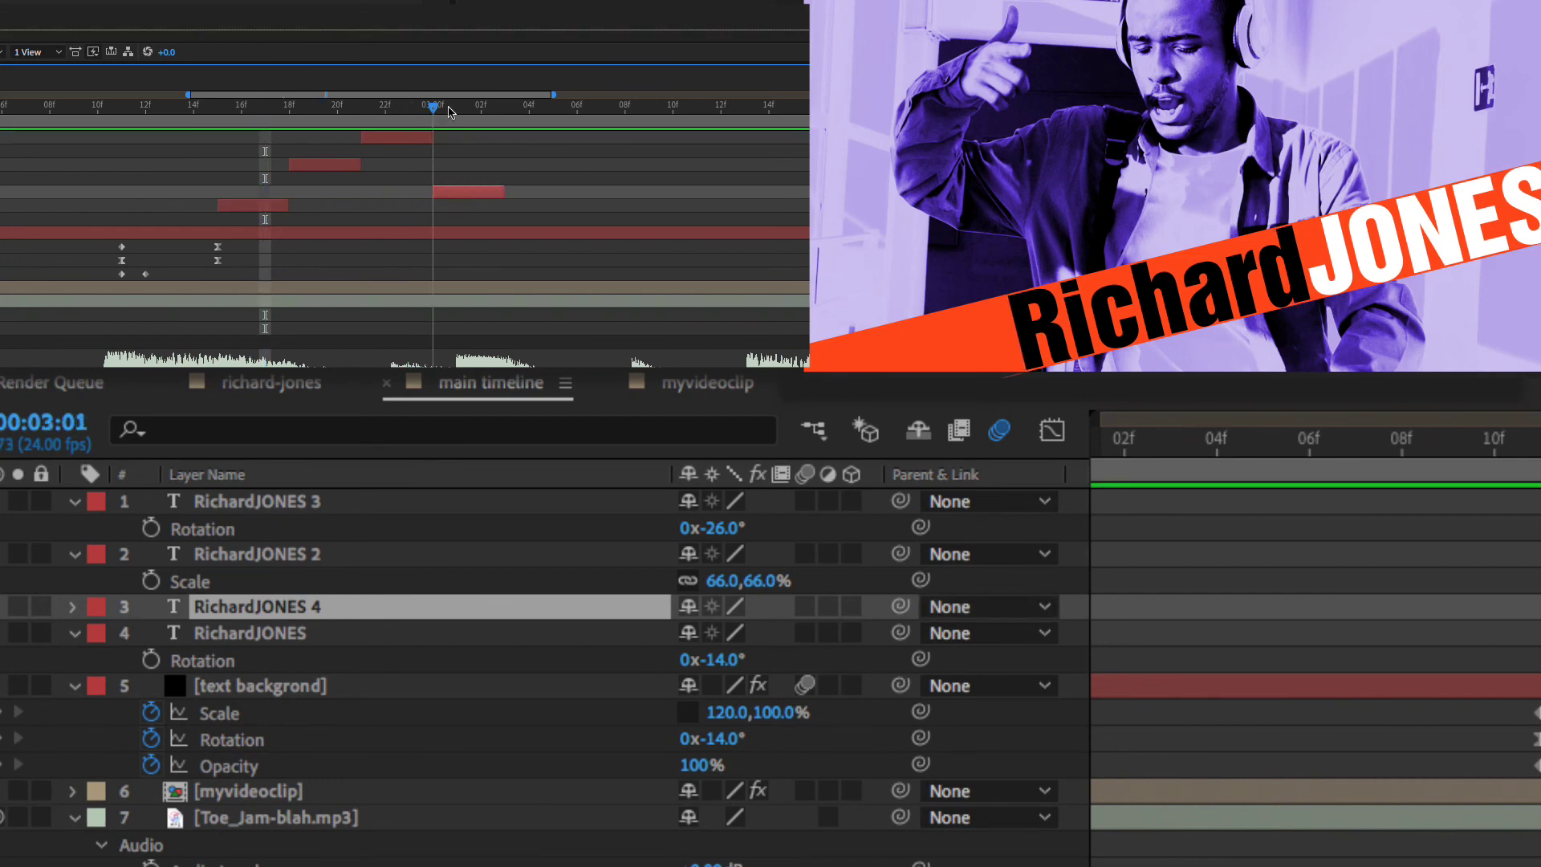
{"action": "mouse_move", "coordinate": [460, 110]}
{"action": "left_mouse_down"}
{"action": "mouse_move", "coordinate": [470, 143]}
{"action": "mouse_move", "coordinate": [610, 138]}
{"action": "mouse_move", "coordinate": [551, 110]}
{"action": "mouse_move", "coordinate": [457, 112]}
{"action": "left_mouse_up"}
{"action": "key", "text": "ctrl+d"}
{"action": "key", "text": "ctrl+]"}
{"action": "left_click", "coordinate": [395, 143]}
{"action": "key", "text": "ctrl+d"}
{"action": "left_click", "coordinate": [477, 219]}
{"action": "key", "text": "ctrl+d"}
{"action": "left_click_drag", "start_coordinate": [477, 219], "coordinate": [692, 220]}
{"action": "left_click_drag", "start_coordinate": [674, 107], "coordinate": [683, 211]}
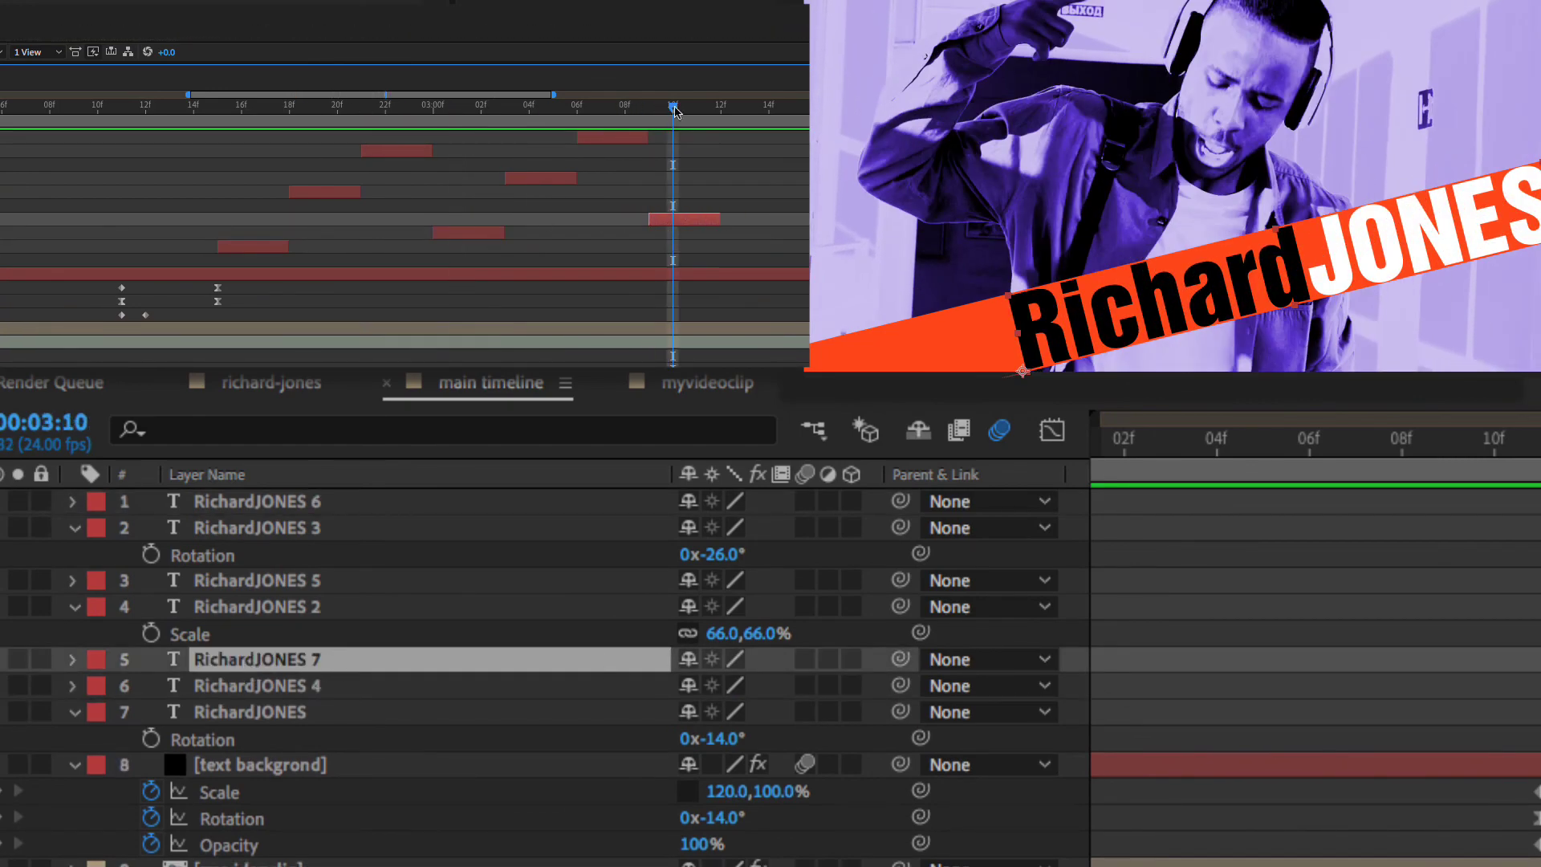
{"action": "key", "text": "Page_Up"}
{"action": "key", "text": "p"}
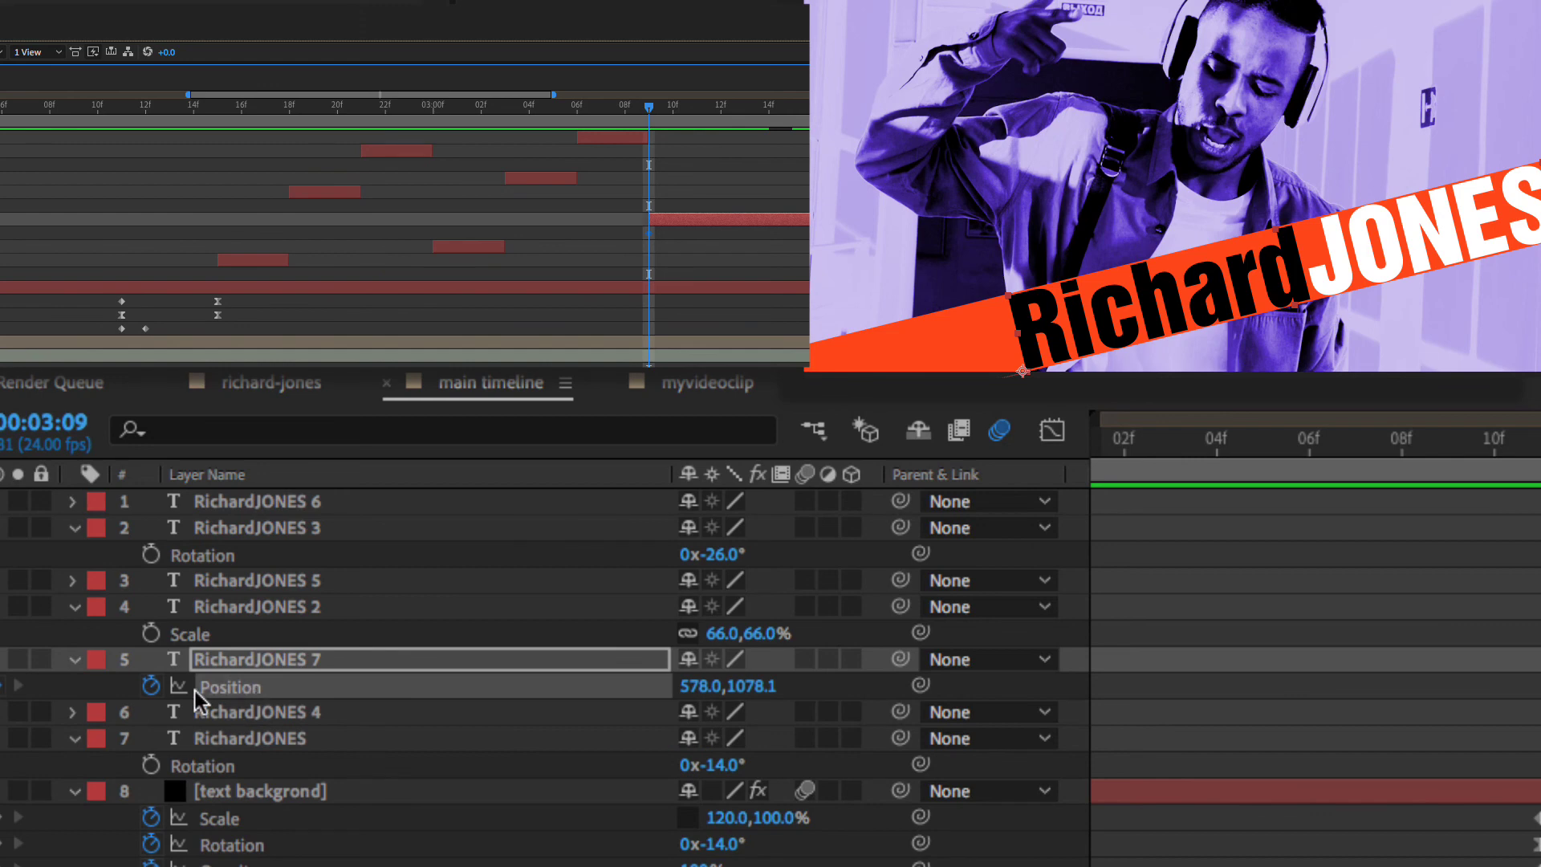
{"action": "right_click", "coordinate": [228, 701]}
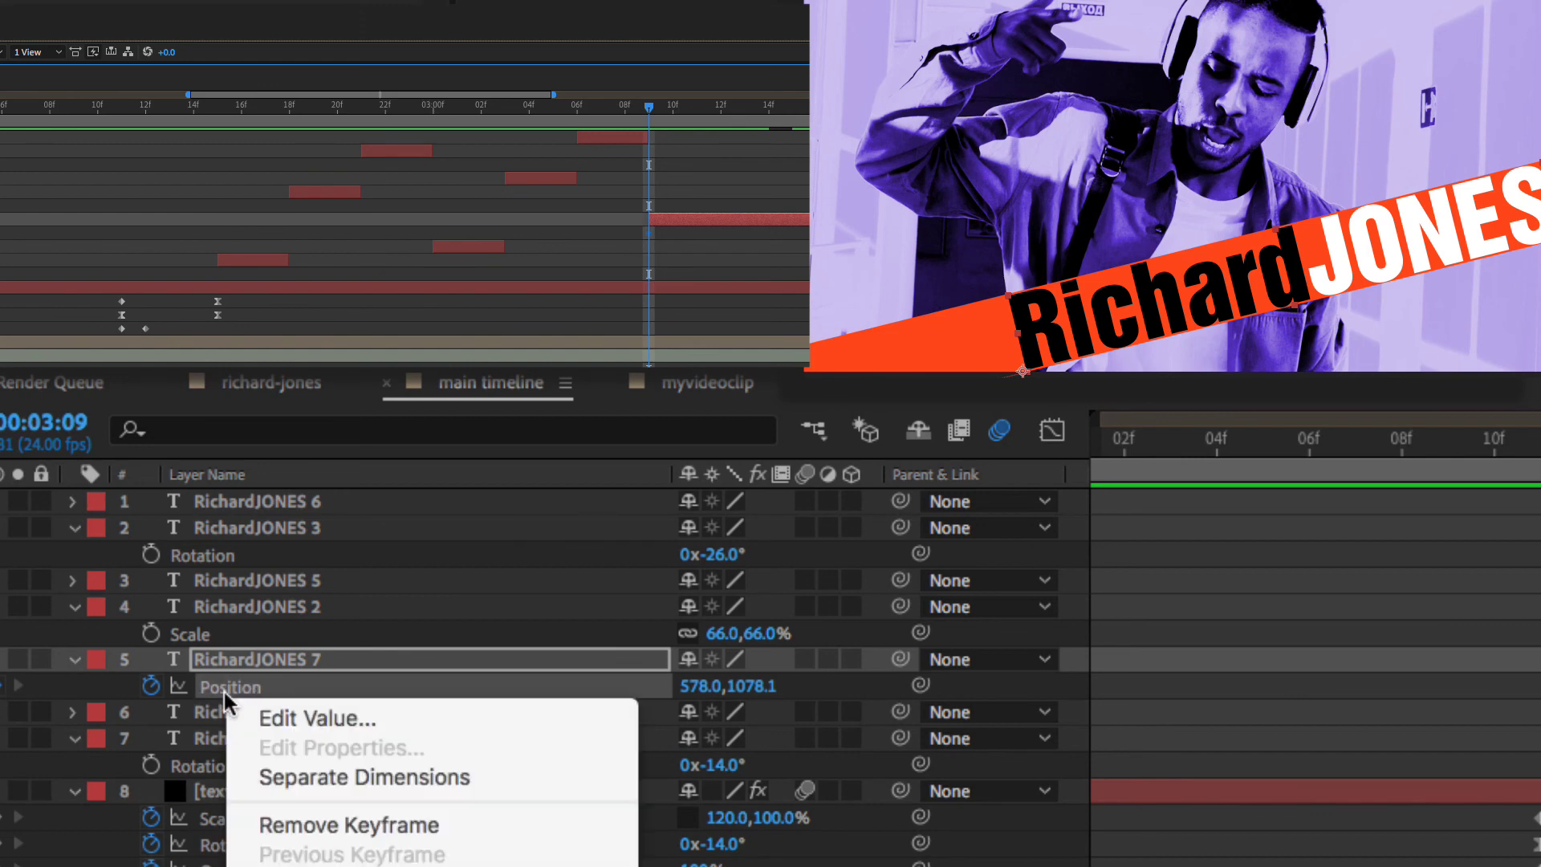
{"action": "left_click", "coordinate": [337, 777]}
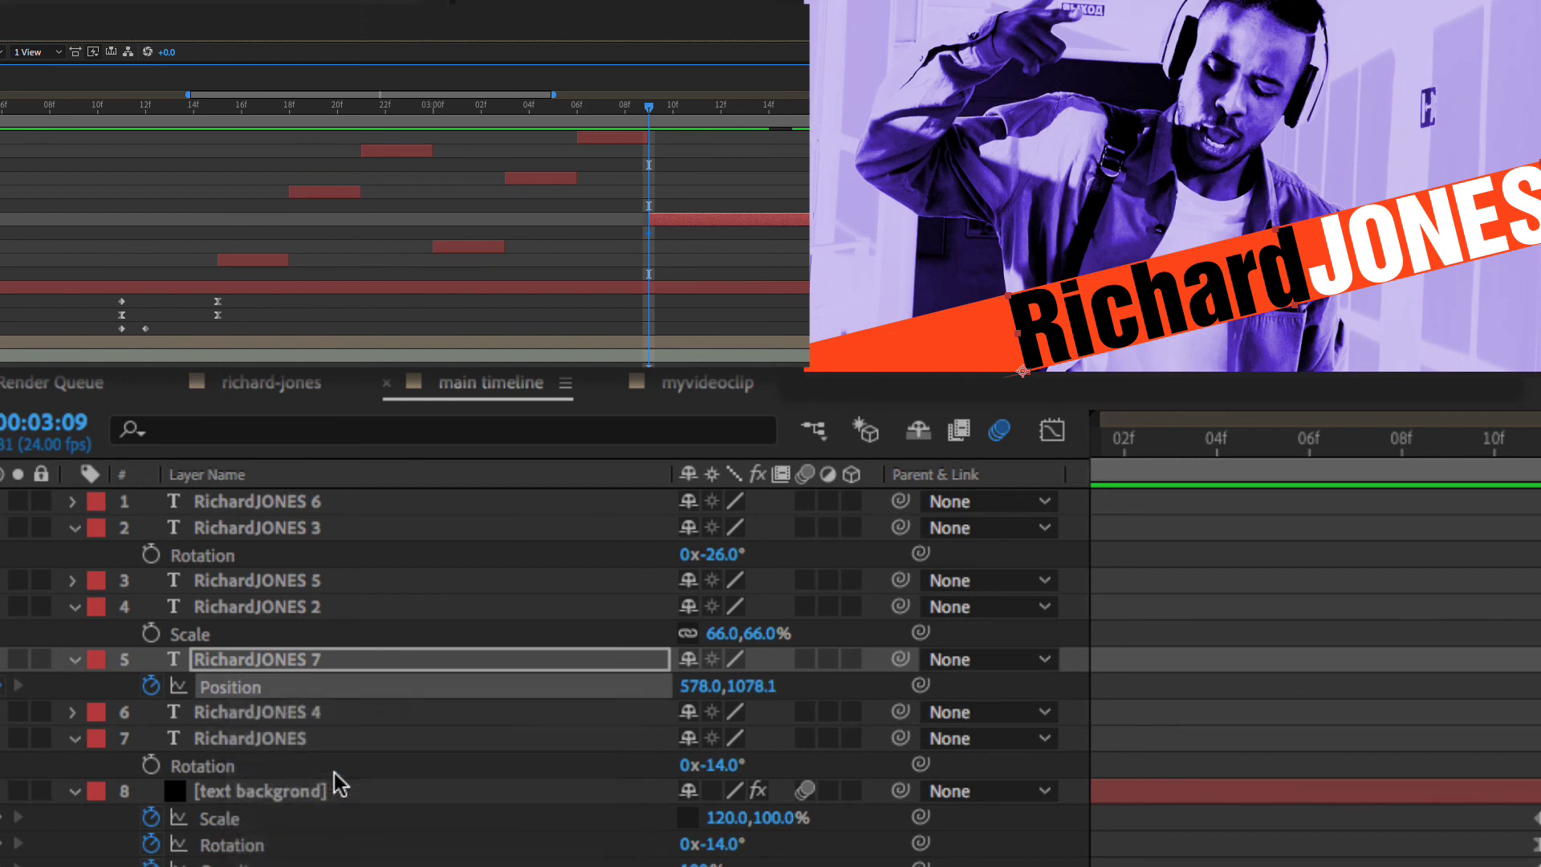
{"action": "left_click", "coordinate": [656, 243]}
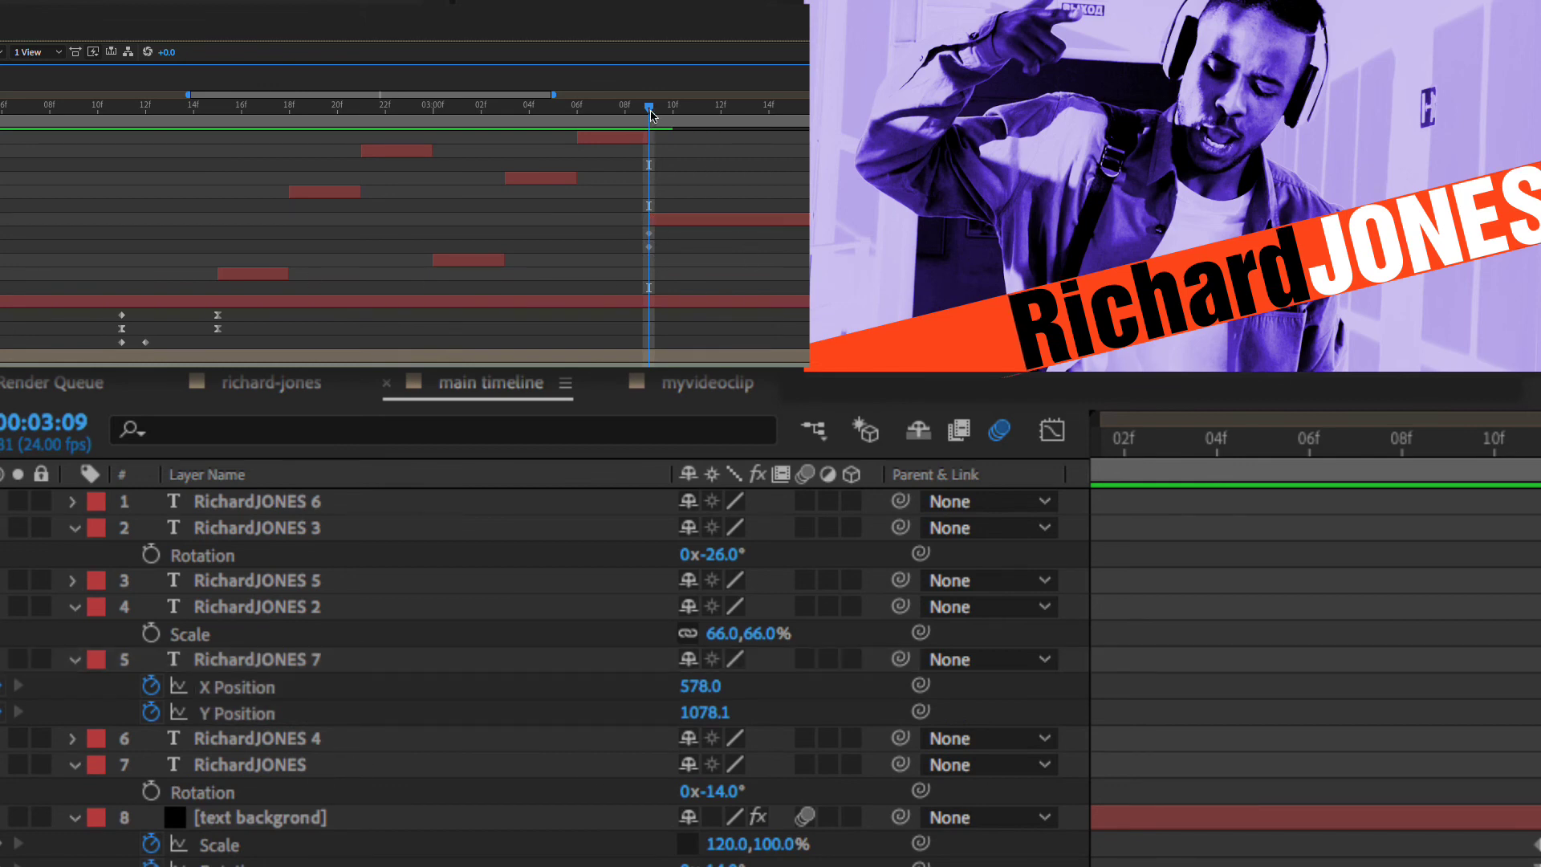
{"action": "mouse_move", "coordinate": [650, 115]}
{"action": "left_mouse_down"}
{"action": "mouse_move", "coordinate": [628, 114]}
{"action": "mouse_move", "coordinate": [650, 112]}
{"action": "left_mouse_up"}
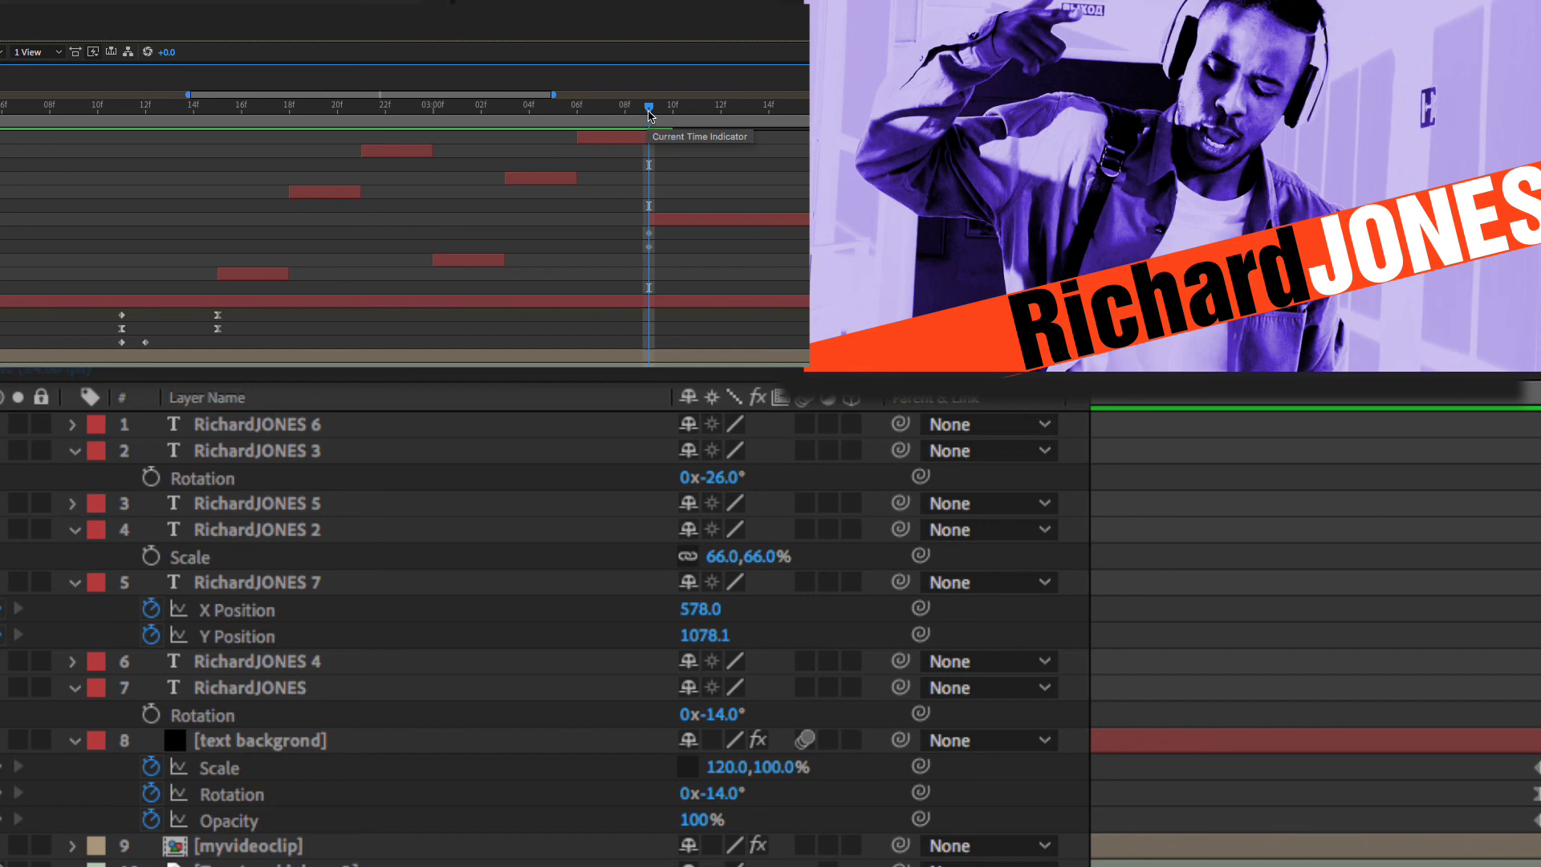
{"action": "left_click_drag", "start_coordinate": [649, 117], "coordinate": [669, 115]}
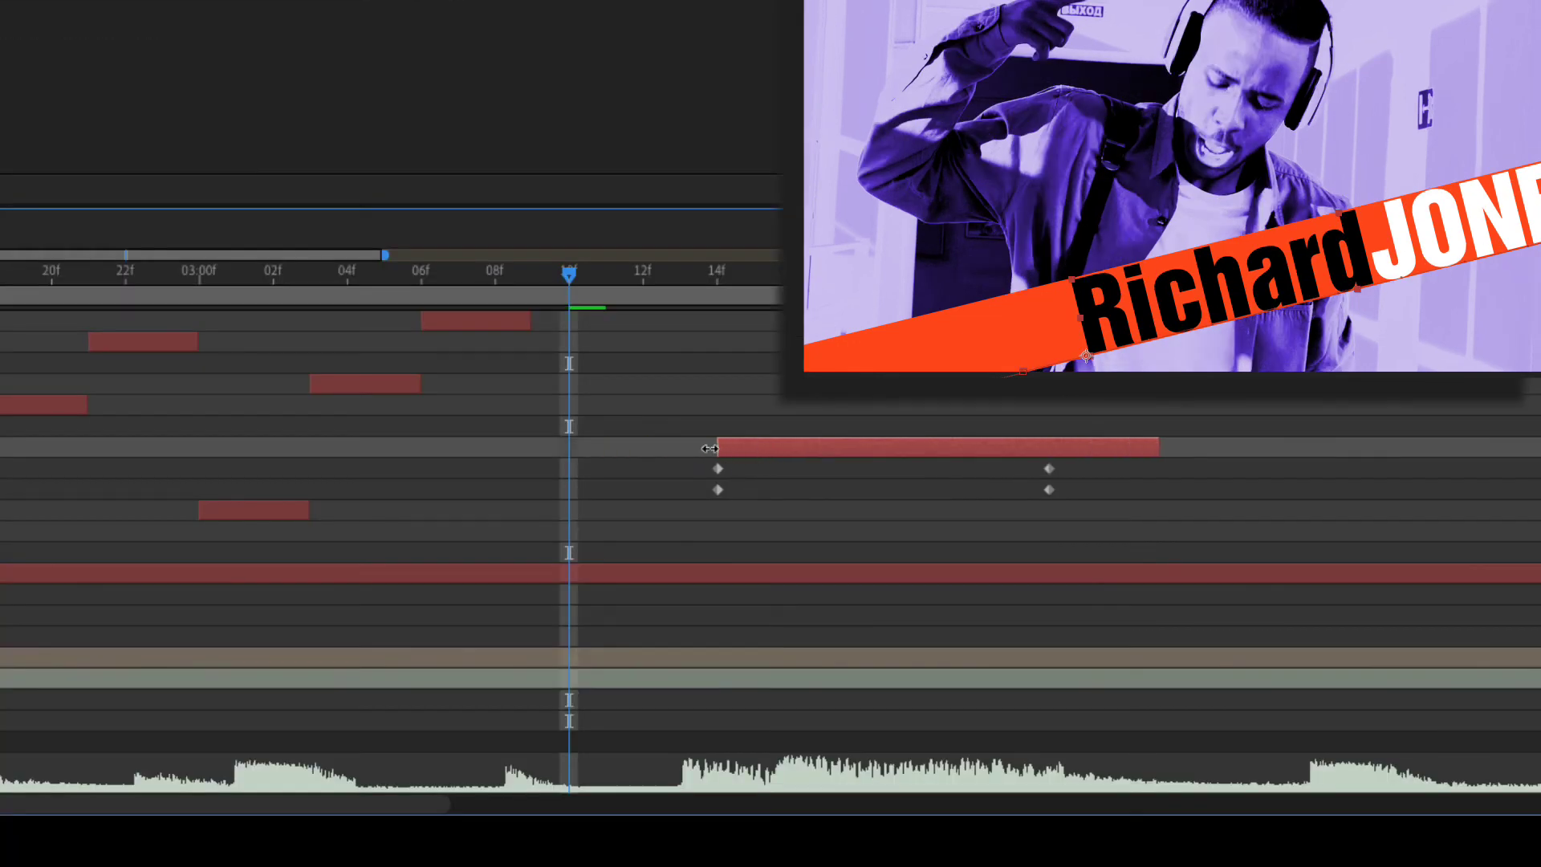
{"action": "left_click_drag", "start_coordinate": [709, 448], "coordinate": [546, 450]}
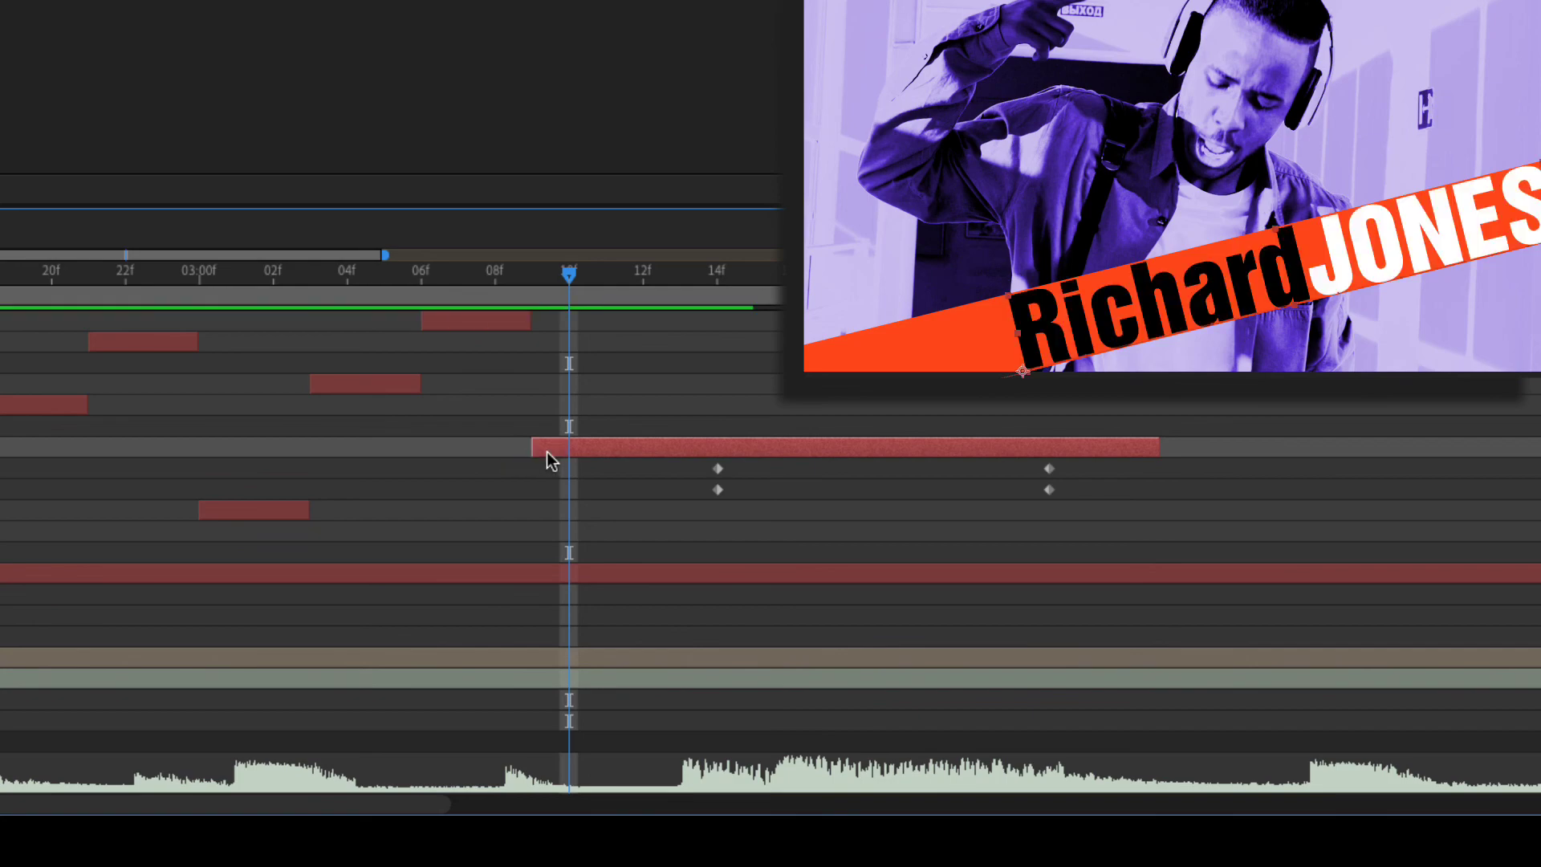
{"action": "left_click_drag", "start_coordinate": [548, 267], "coordinate": [275, 281]}
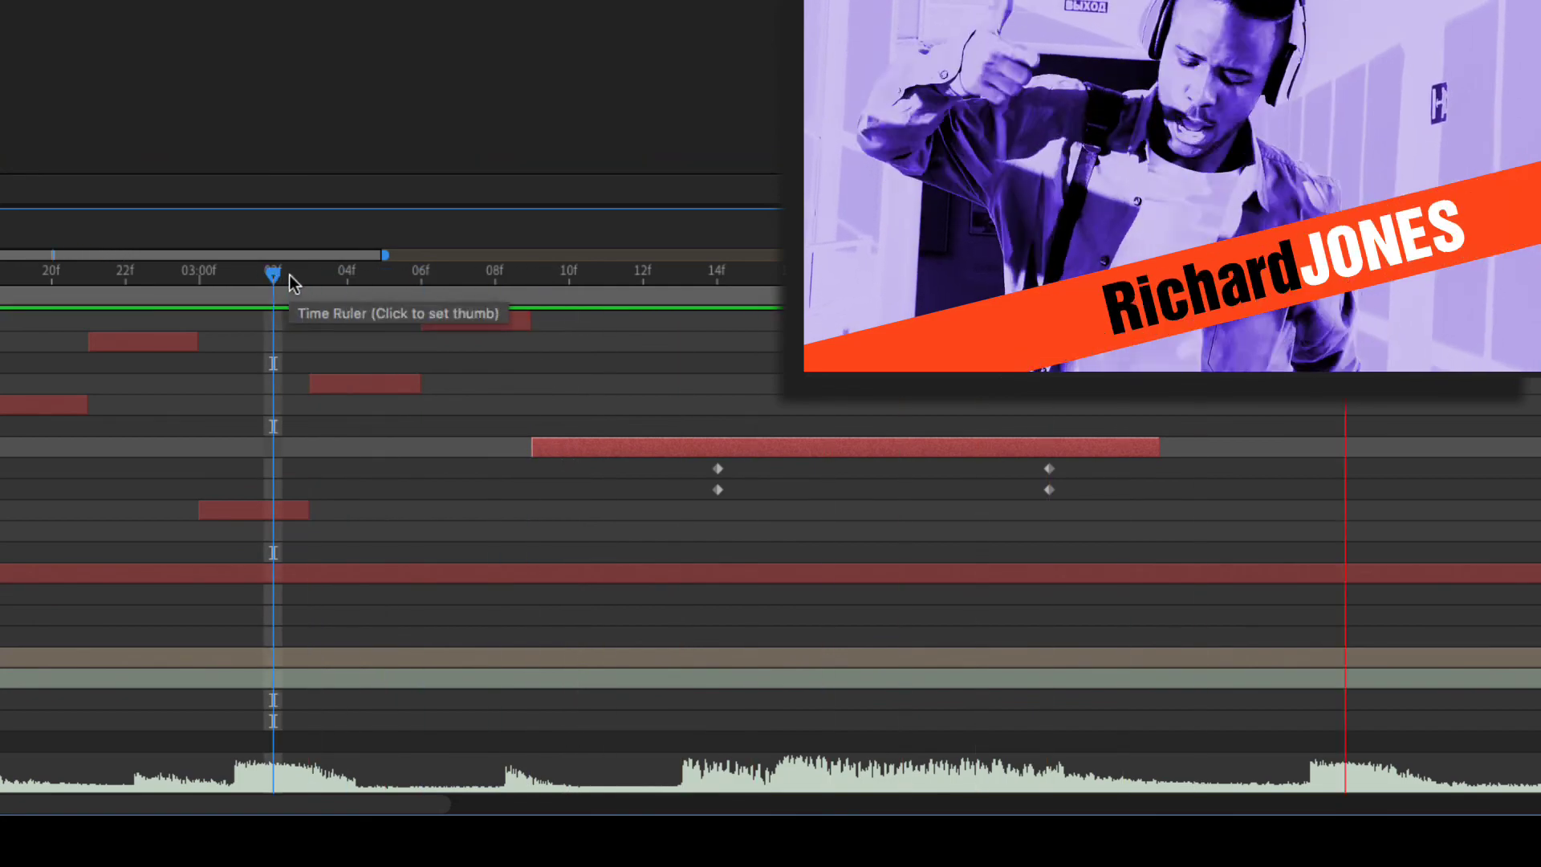
{"action": "left_click", "coordinate": [518, 276]}
{"action": "left_click_drag", "start_coordinate": [519, 276], "coordinate": [695, 277]}
{"action": "left_click", "coordinate": [717, 277]}
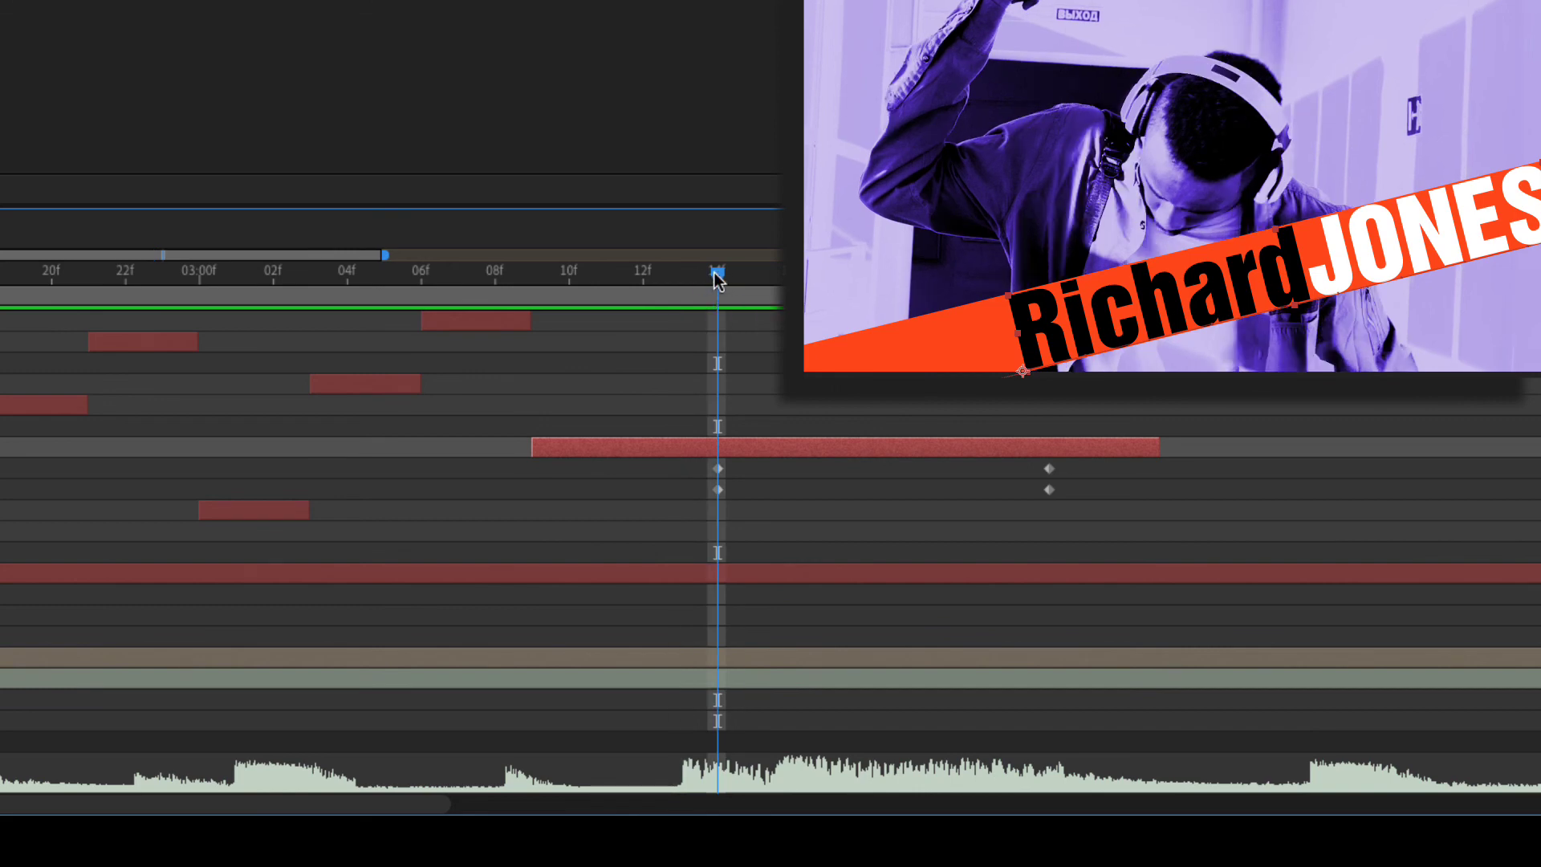
{"action": "key", "text": "Page_Down"}
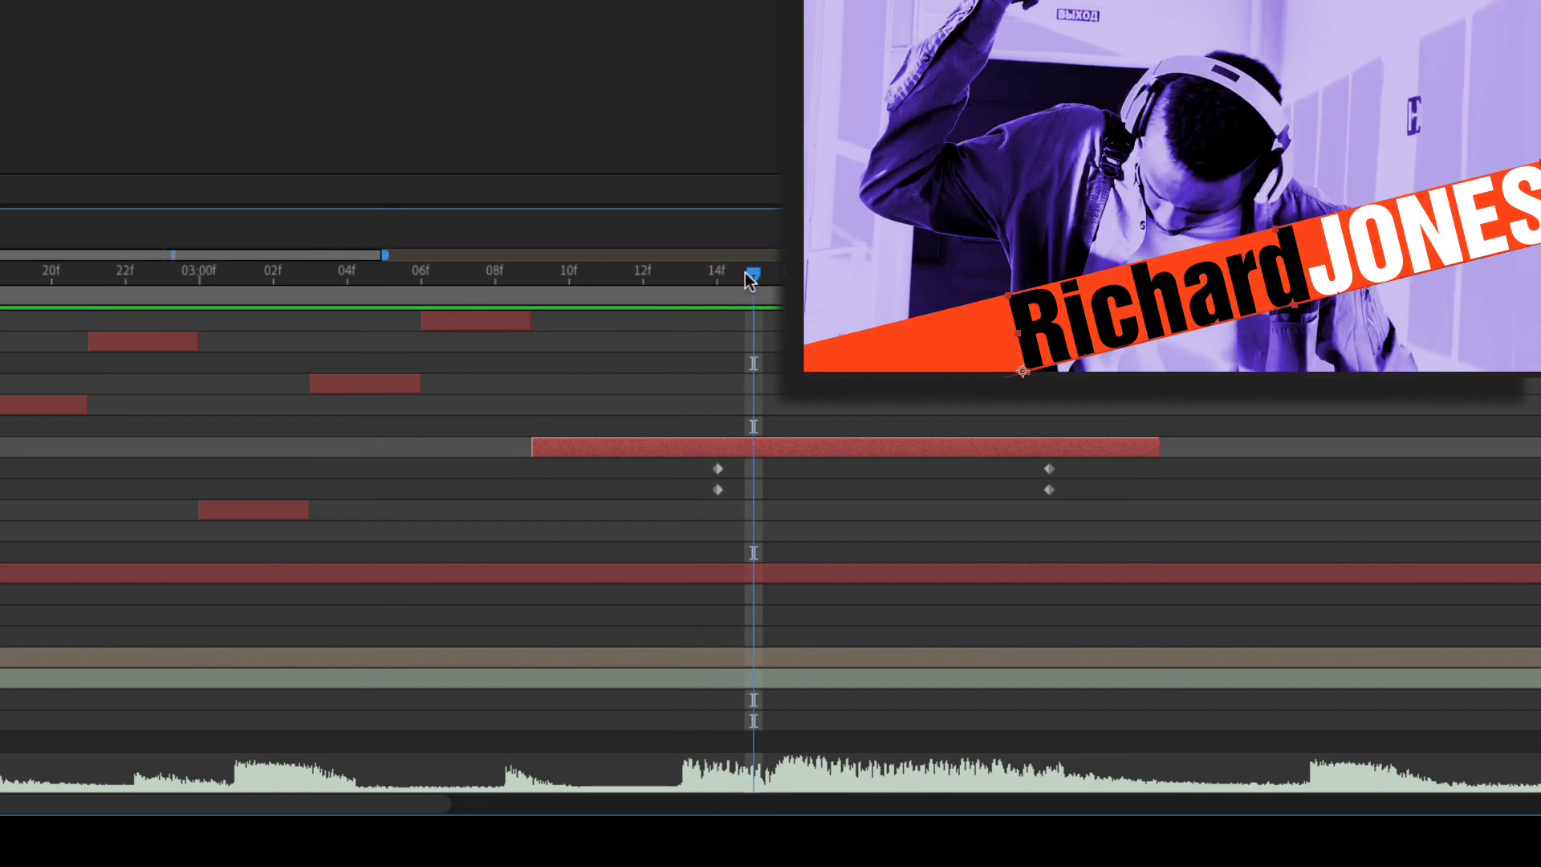
- Add position keyframes at 15f, sliding the title left and down along the orange bar
{"action": "key", "text": "alt+shift+p"}
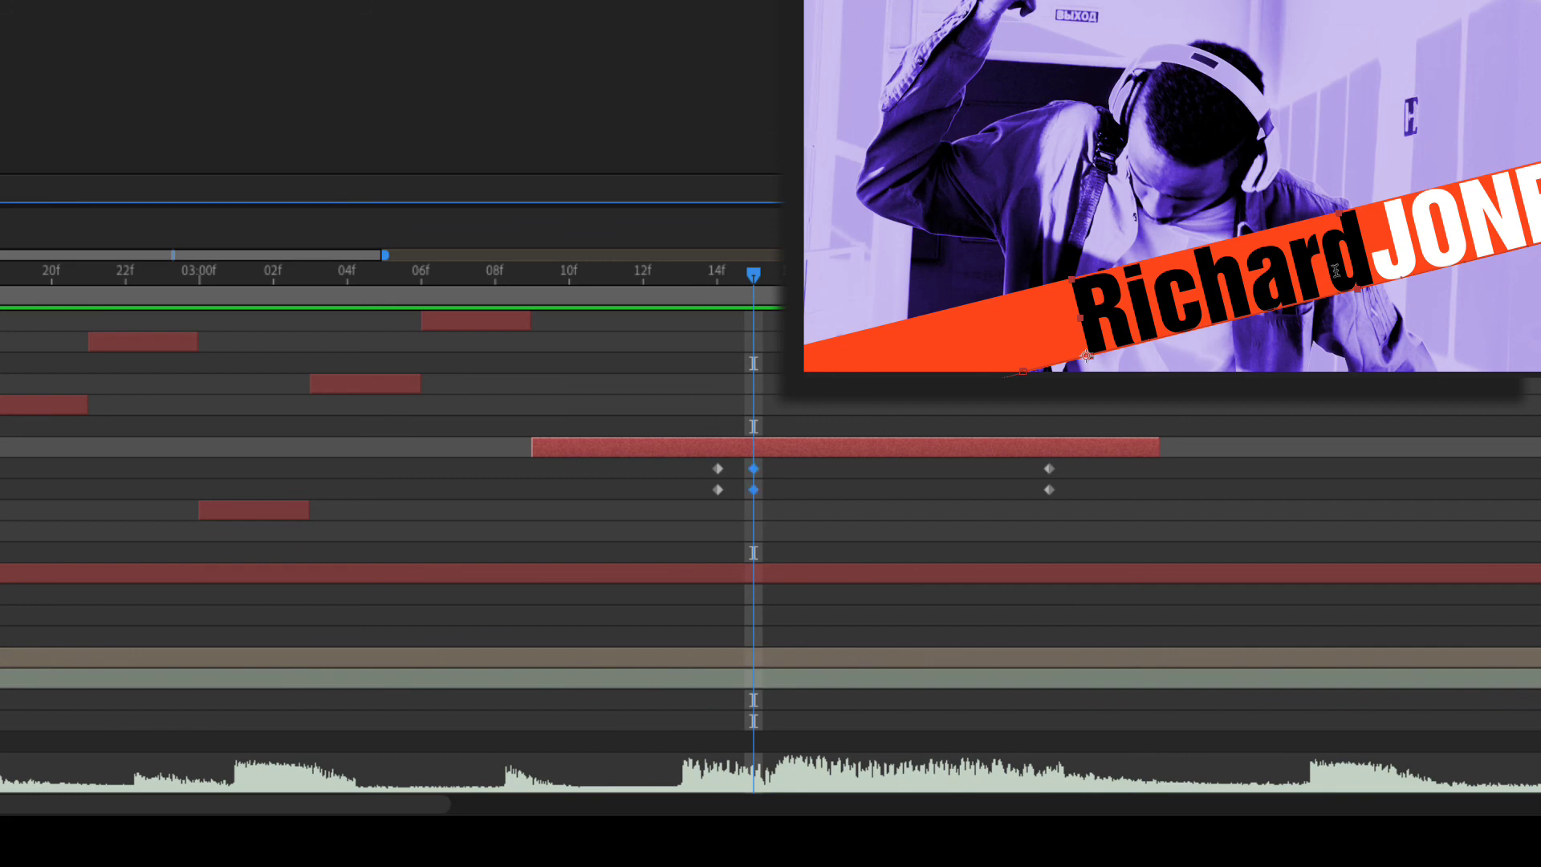
{"action": "left_click_drag", "start_coordinate": [1306, 276], "coordinate": [1281, 283]}
{"action": "mouse_move", "coordinate": [758, 281]}
{"action": "left_mouse_down"}
{"action": "mouse_move", "coordinate": [719, 283]}
{"action": "mouse_move", "coordinate": [758, 287]}
{"action": "mouse_move", "coordinate": [722, 281]}
{"action": "mouse_move", "coordinate": [750, 277]}
{"action": "left_mouse_up"}
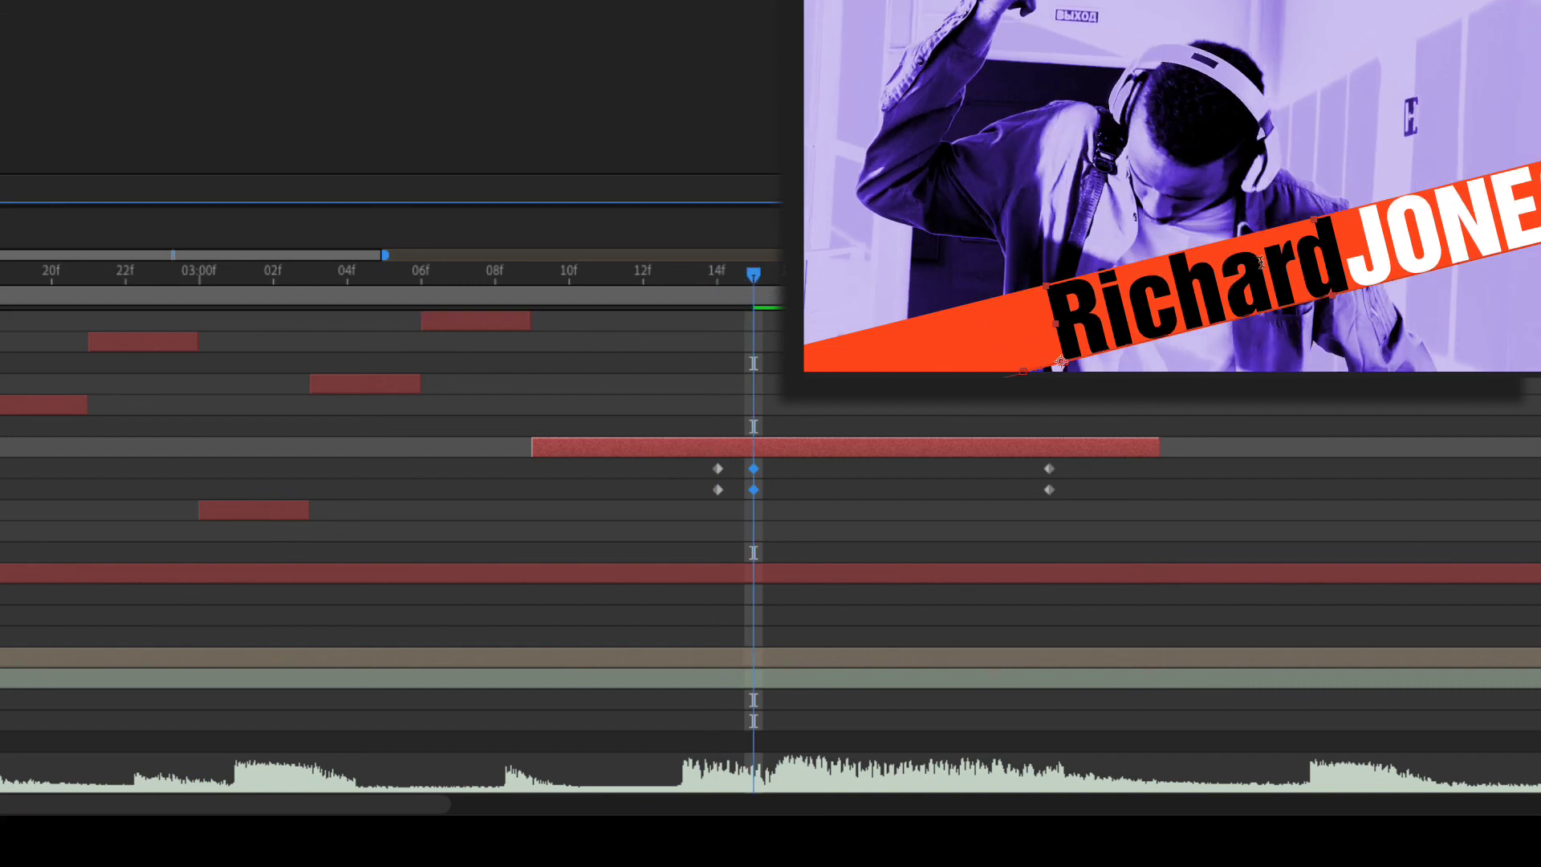
{"action": "left_click_drag", "start_coordinate": [1260, 305], "coordinate": [1209, 317]}
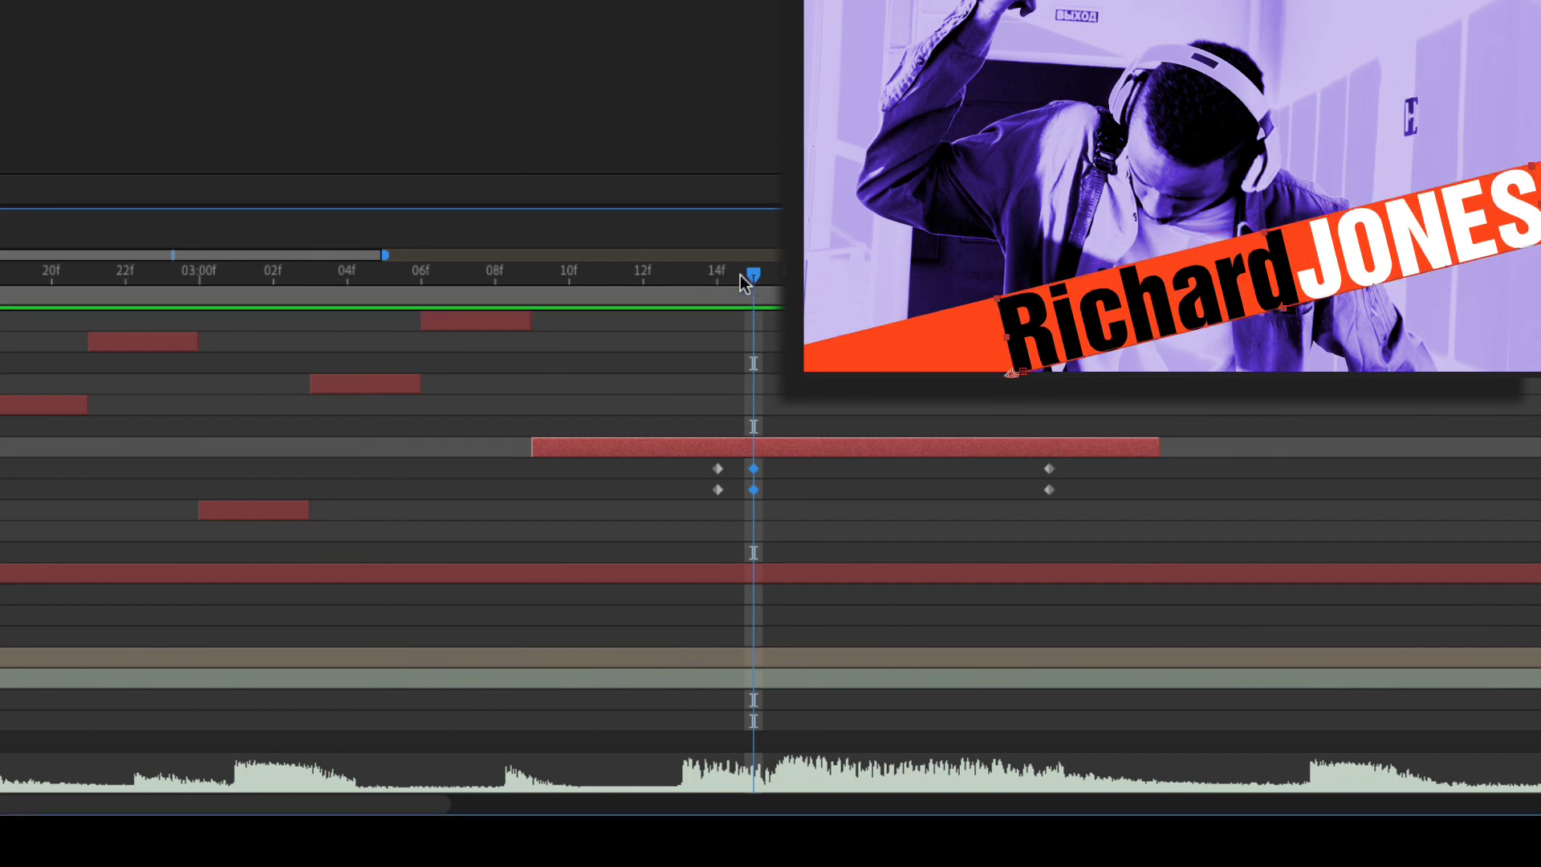
{"action": "left_click_drag", "start_coordinate": [740, 275], "coordinate": [603, 281]}
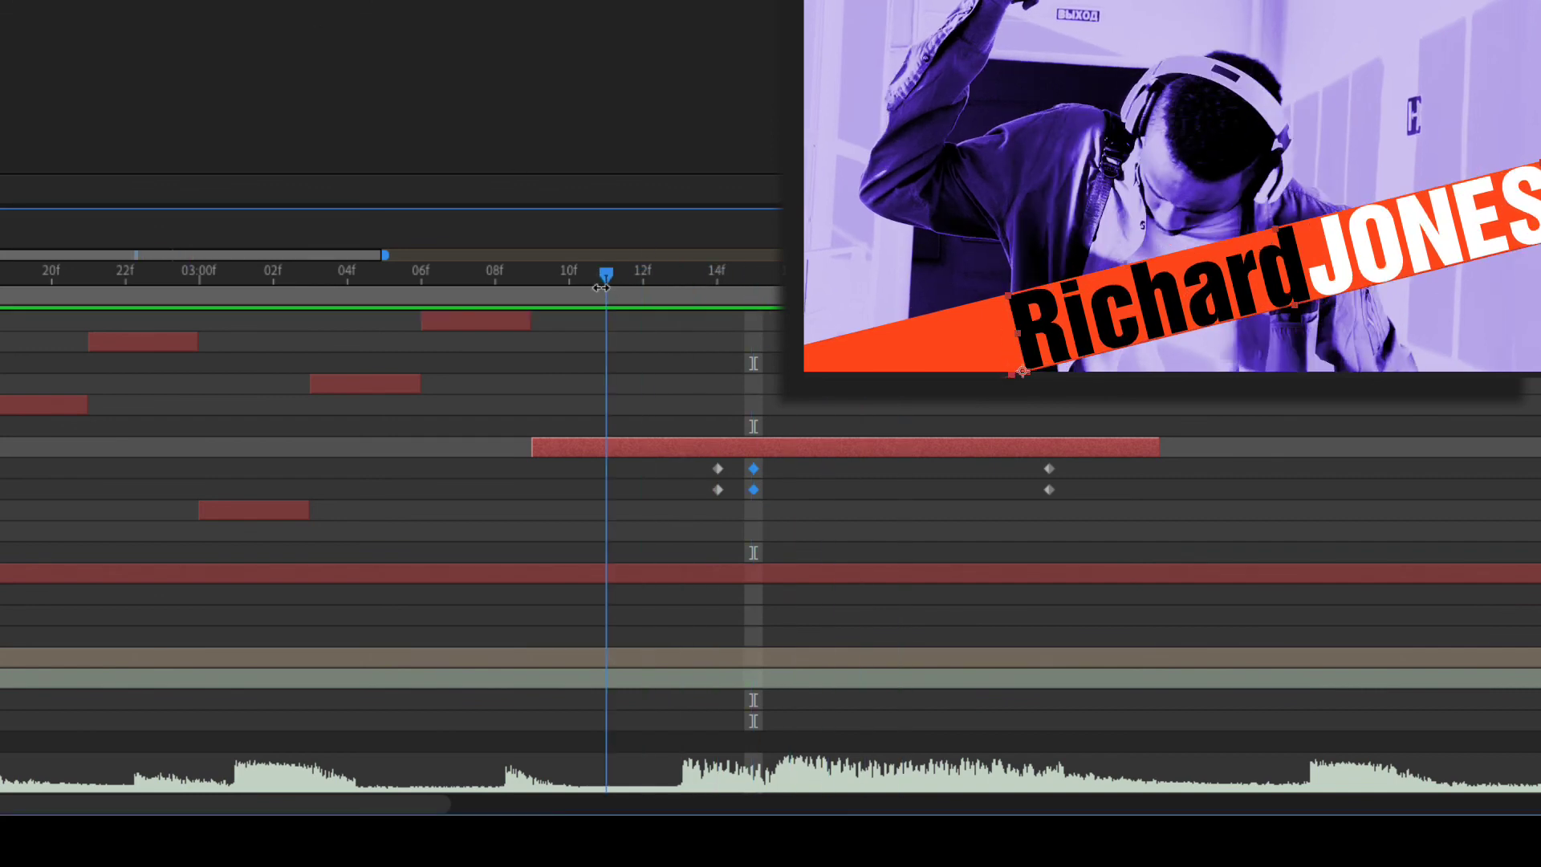
{"action": "key", "text": "space"}
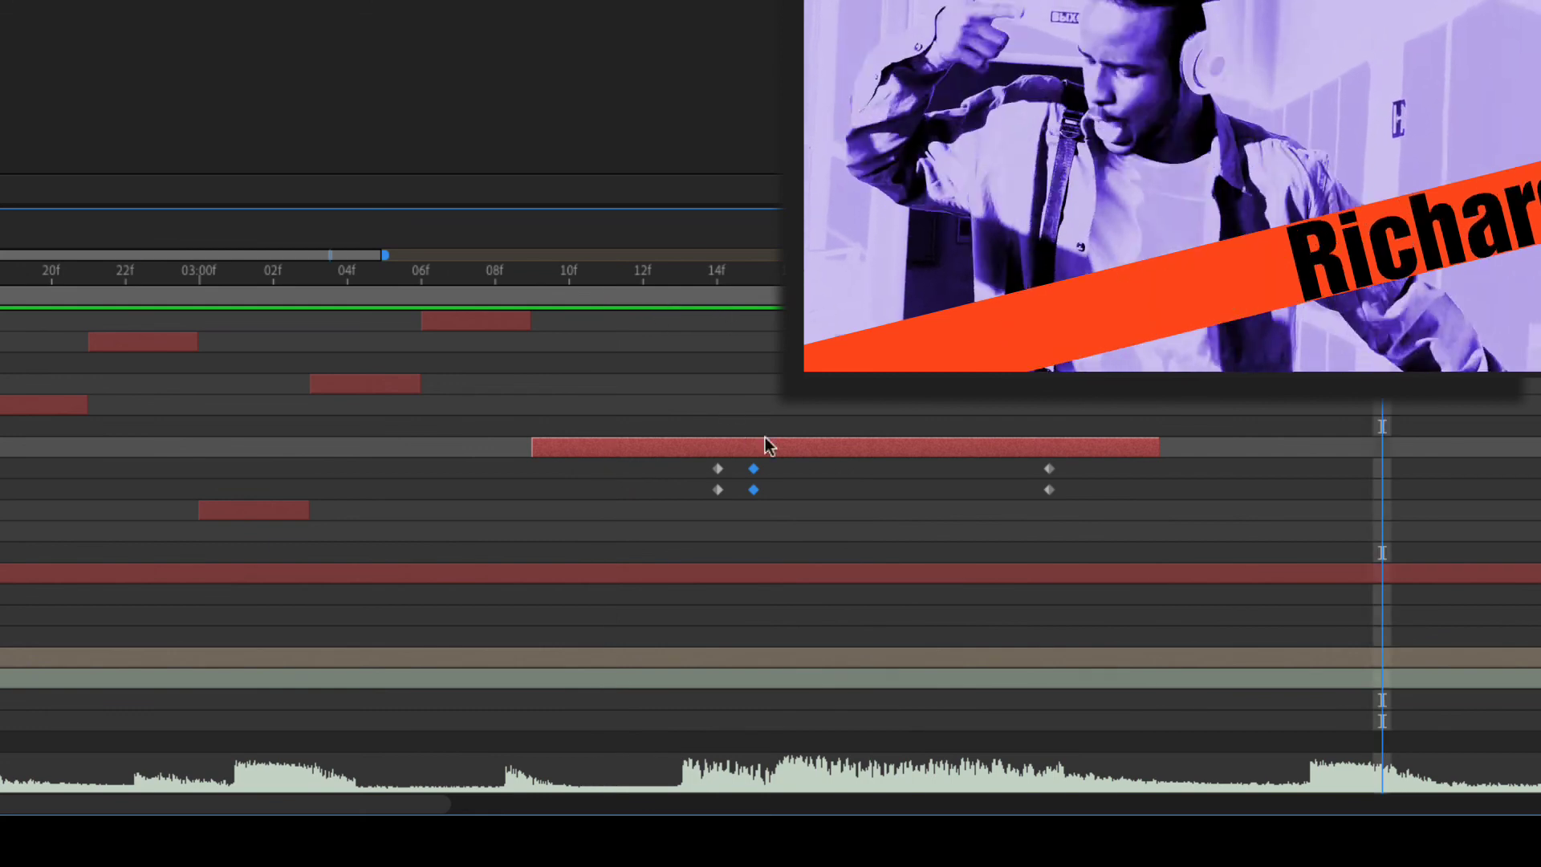
- Retime the new position keyframes later and apply Easy Ease to them
{"action": "left_click_drag", "start_coordinate": [753, 490], "coordinate": [791, 491]}
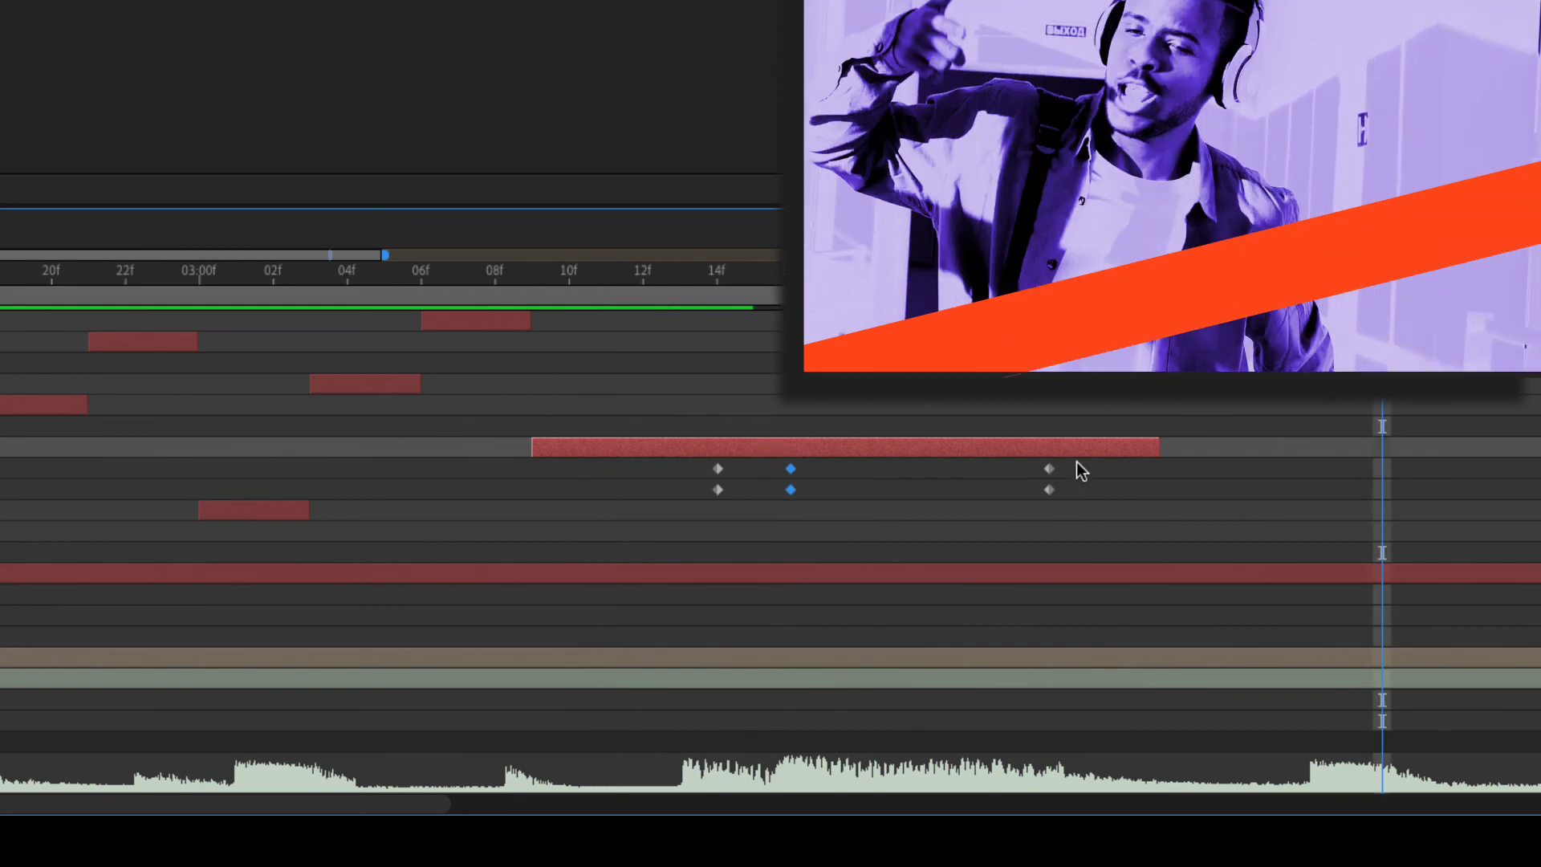
{"action": "left_click_drag", "start_coordinate": [1045, 491], "coordinate": [704, 504]}
{"action": "key", "text": "F9"}
{"action": "left_click", "coordinate": [680, 275]}
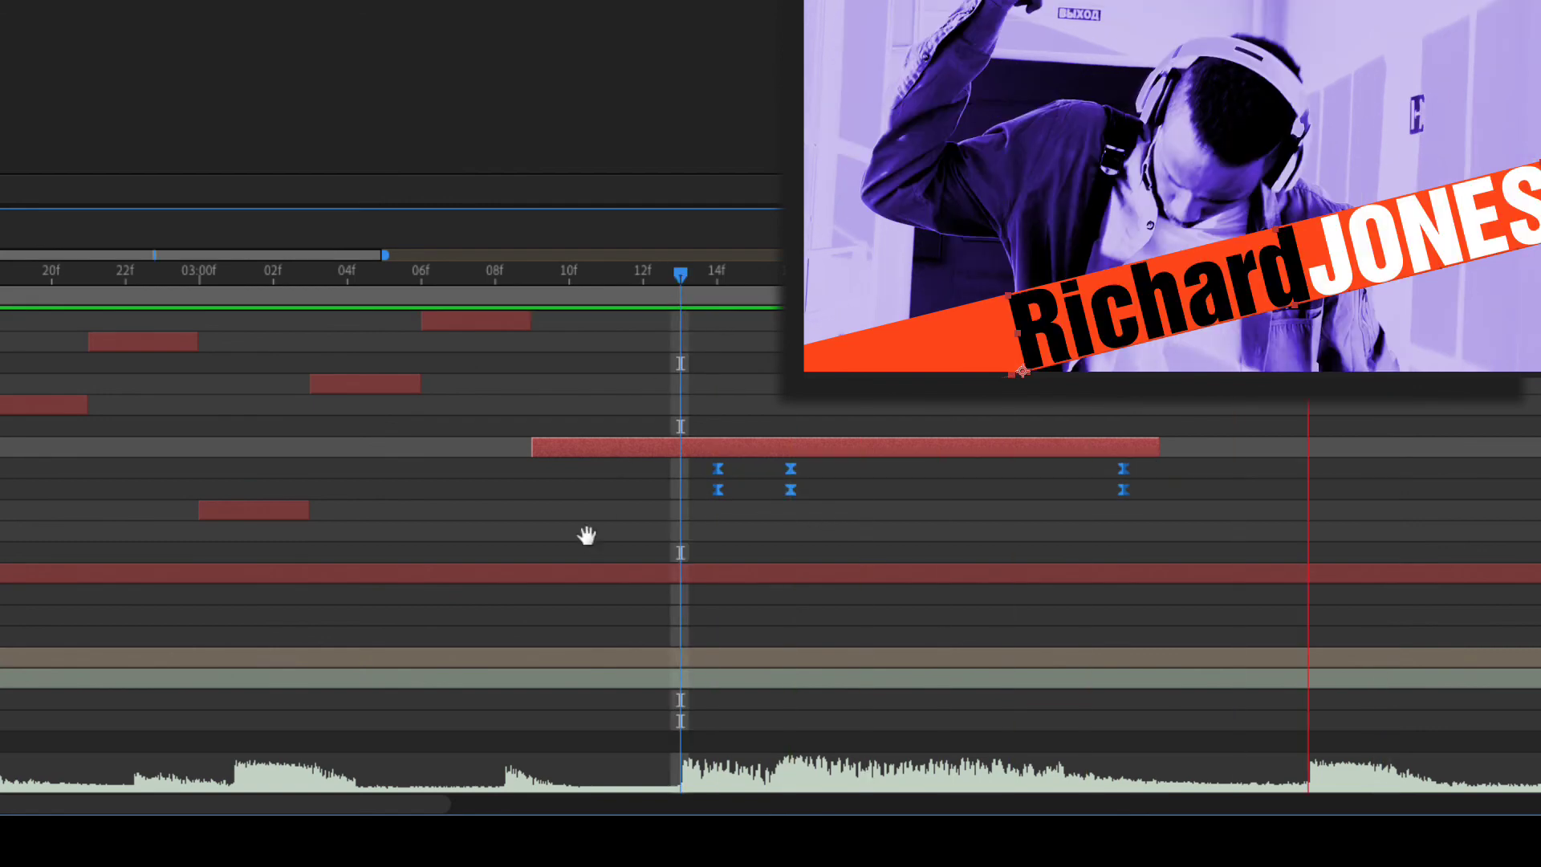
{"action": "left_click", "coordinate": [727, 274]}
{"action": "left_click_drag", "start_coordinate": [731, 280], "coordinate": [790, 282]}
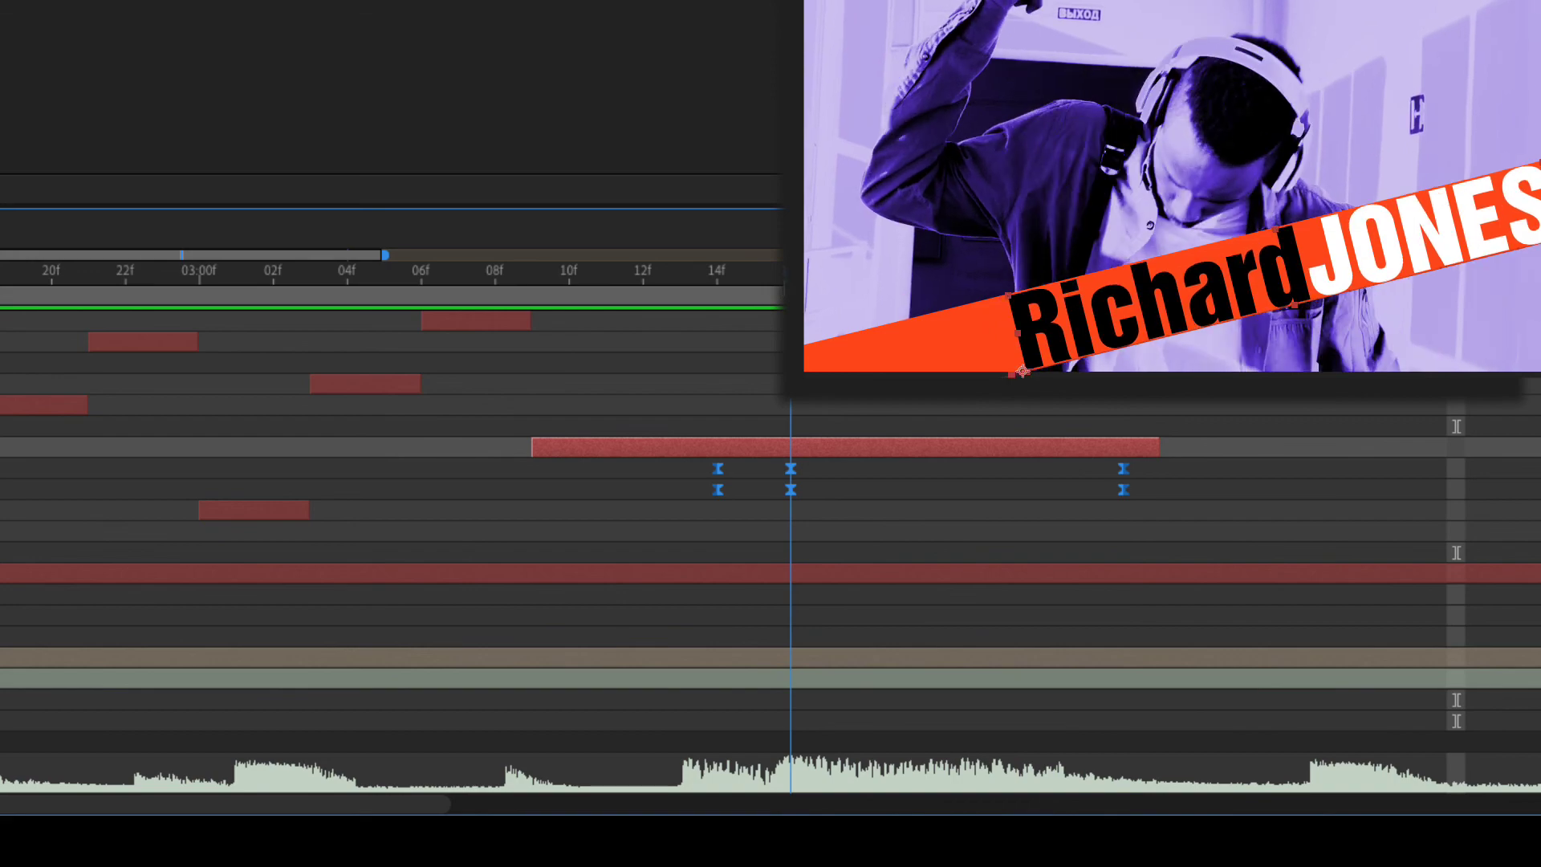
- Trim the layers to end at the current time with Alt+]
{"action": "key", "text": "alt+]"}
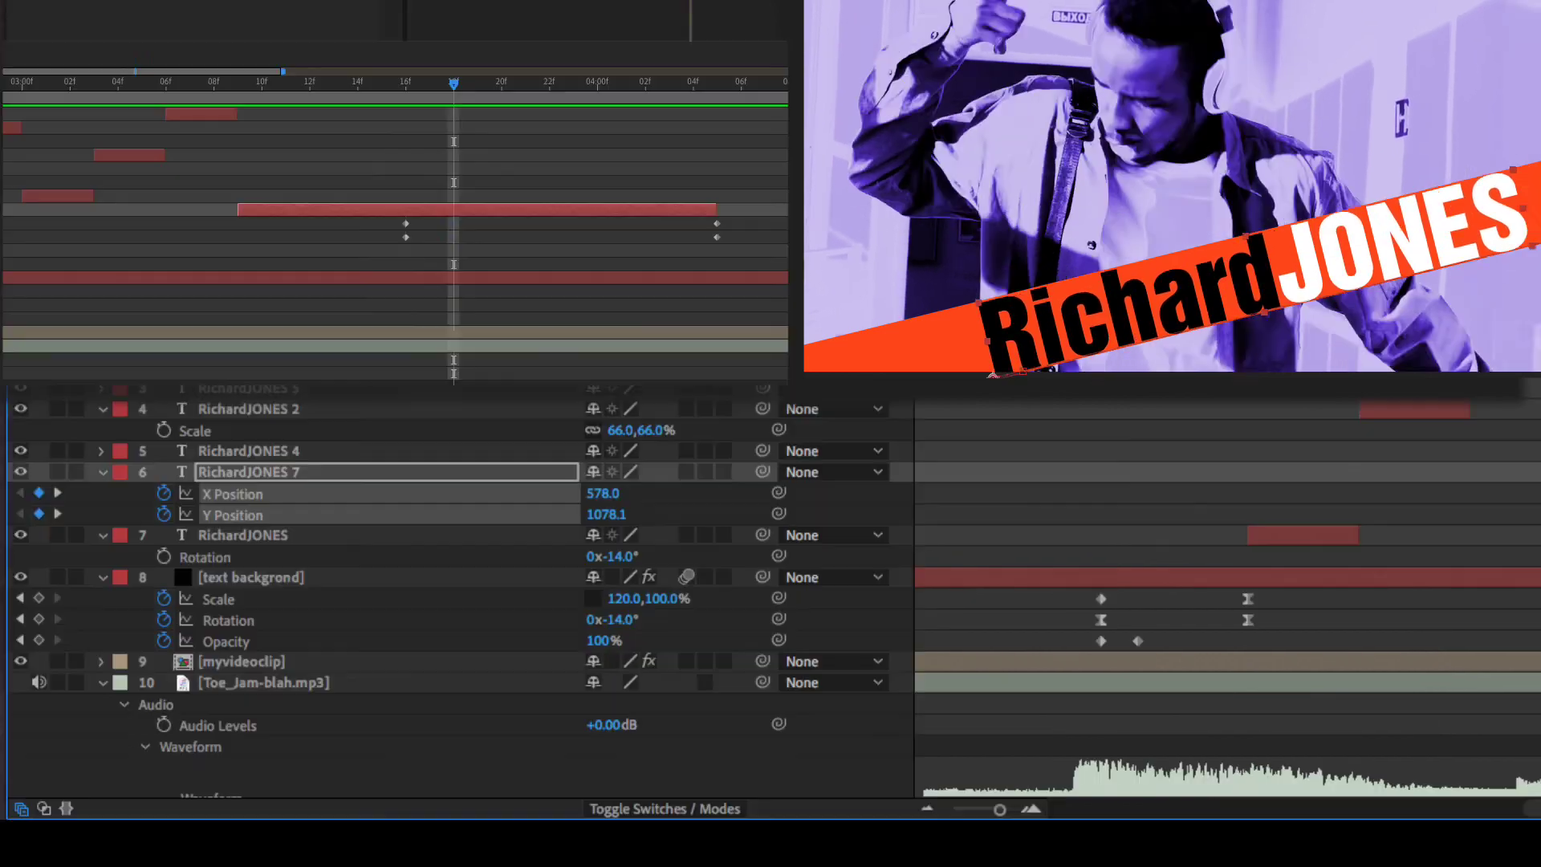
{"action": "left_click_drag", "start_coordinate": [454, 85], "coordinate": [373, 97]}
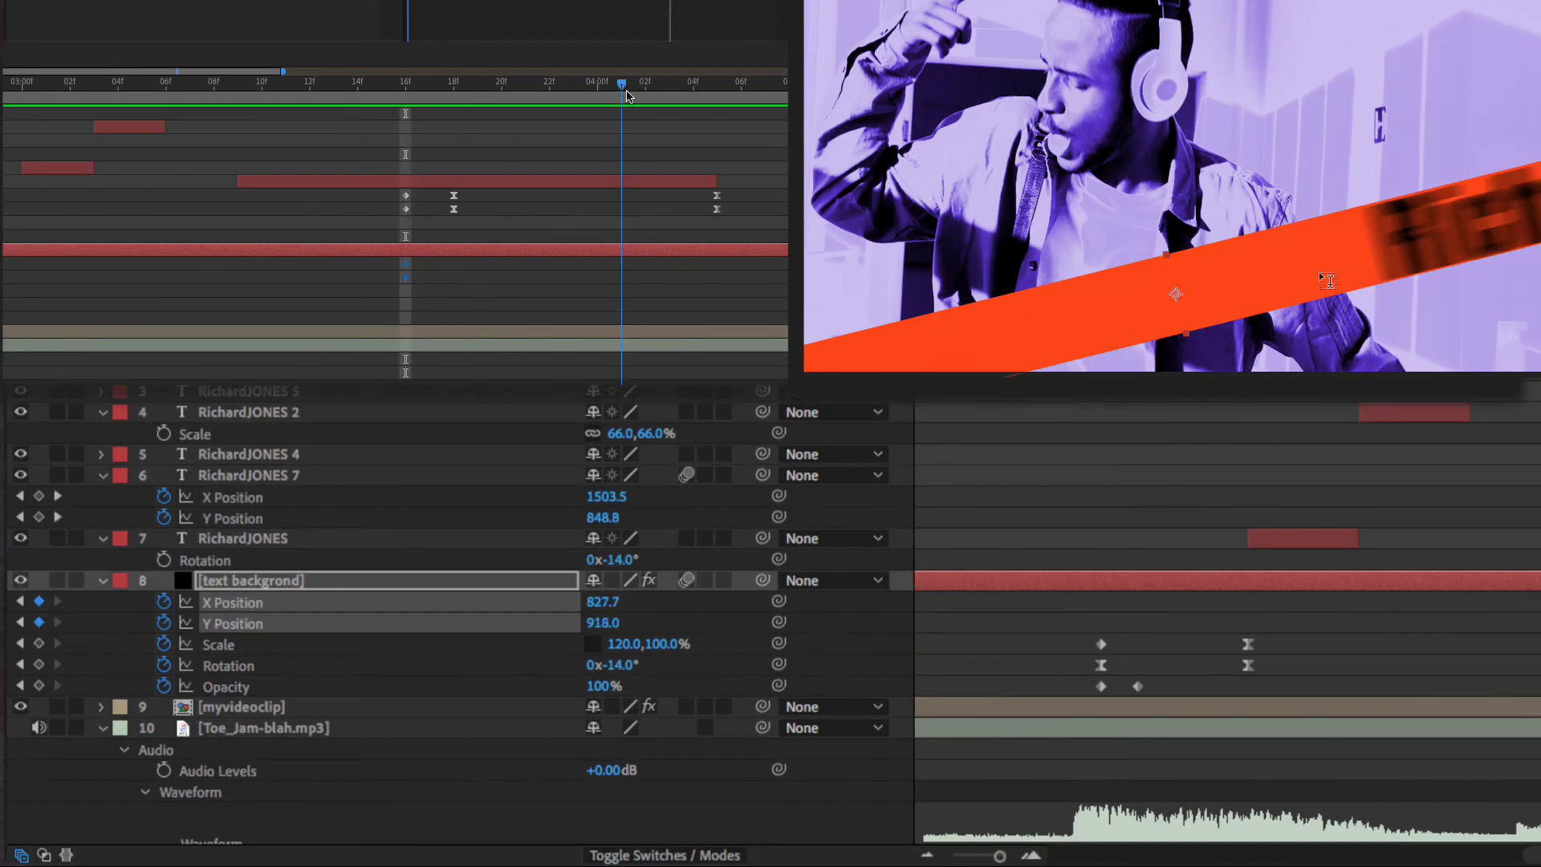
{"action": "left_click_drag", "start_coordinate": [623, 93], "coordinate": [444, 96]}
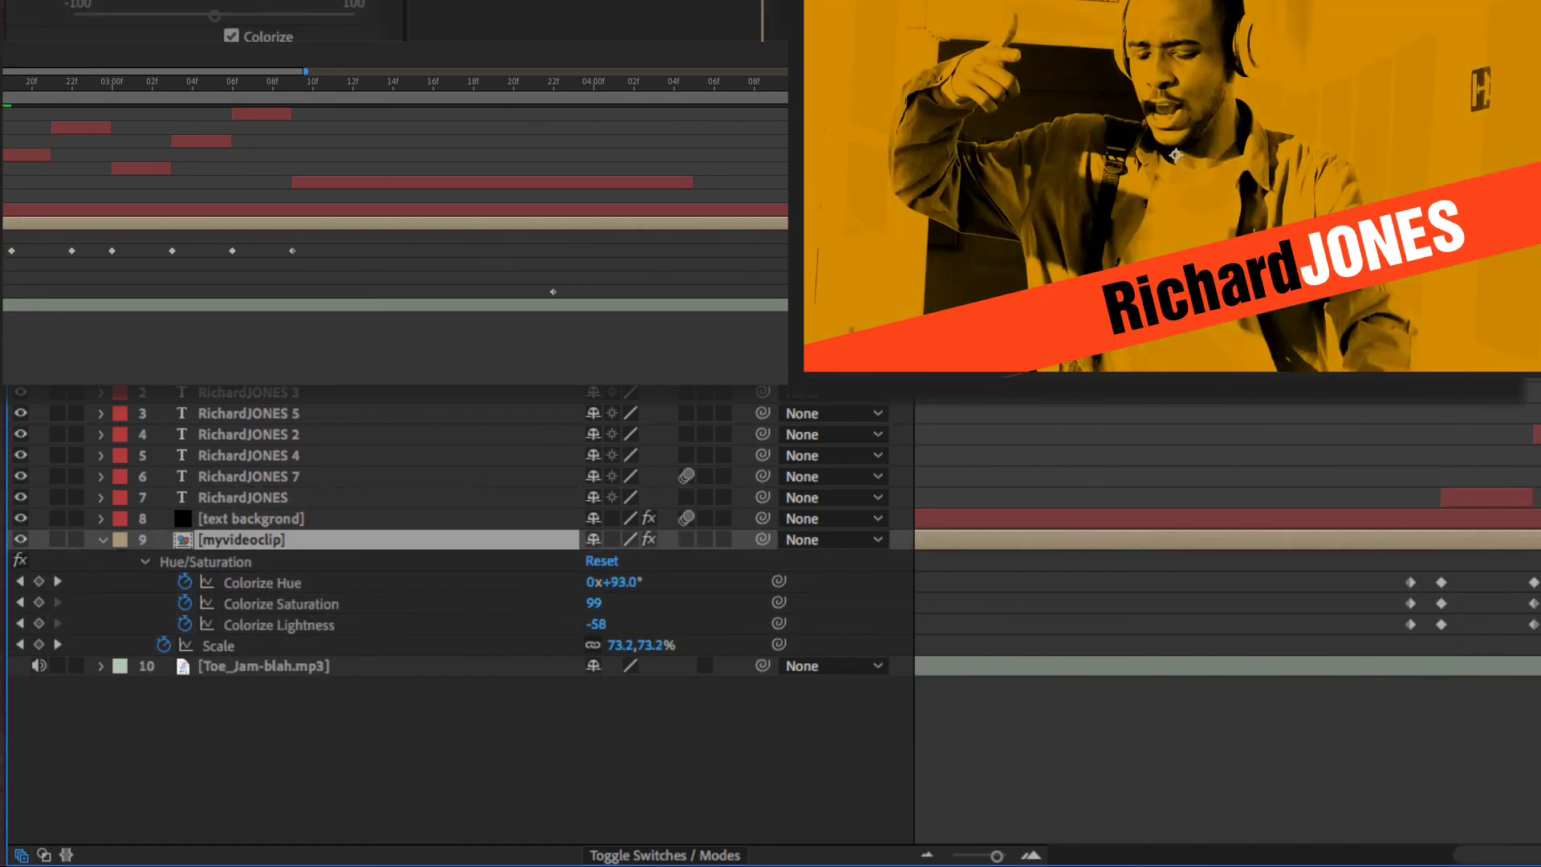
- Paste the Colorize keyframes on an earlier beat to turn the clip red
{"action": "left_click", "coordinate": [69, 86]}
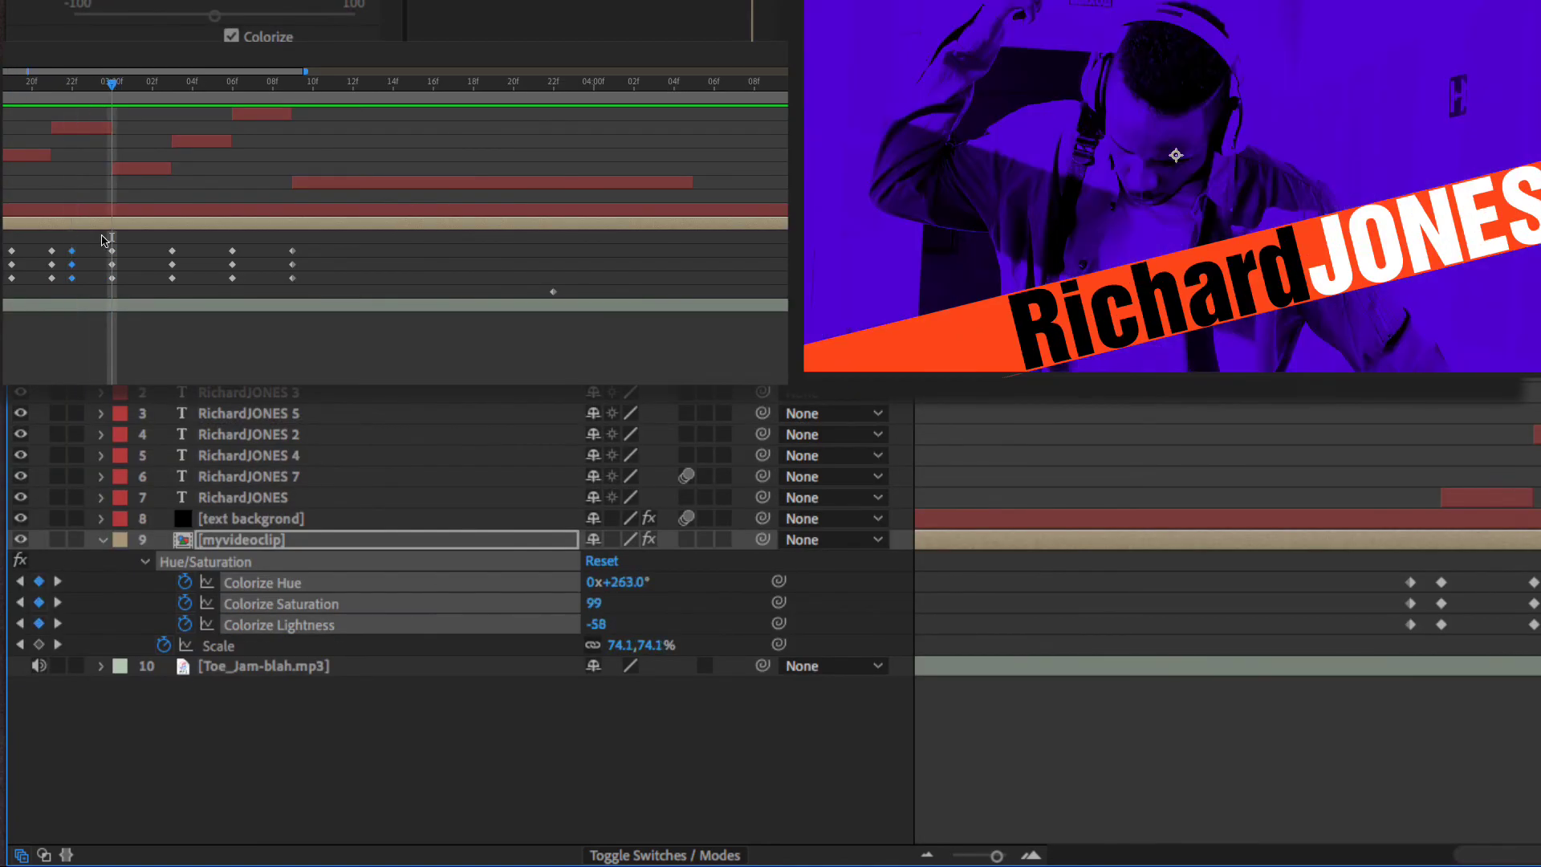
{"action": "left_click", "coordinate": [53, 83]}
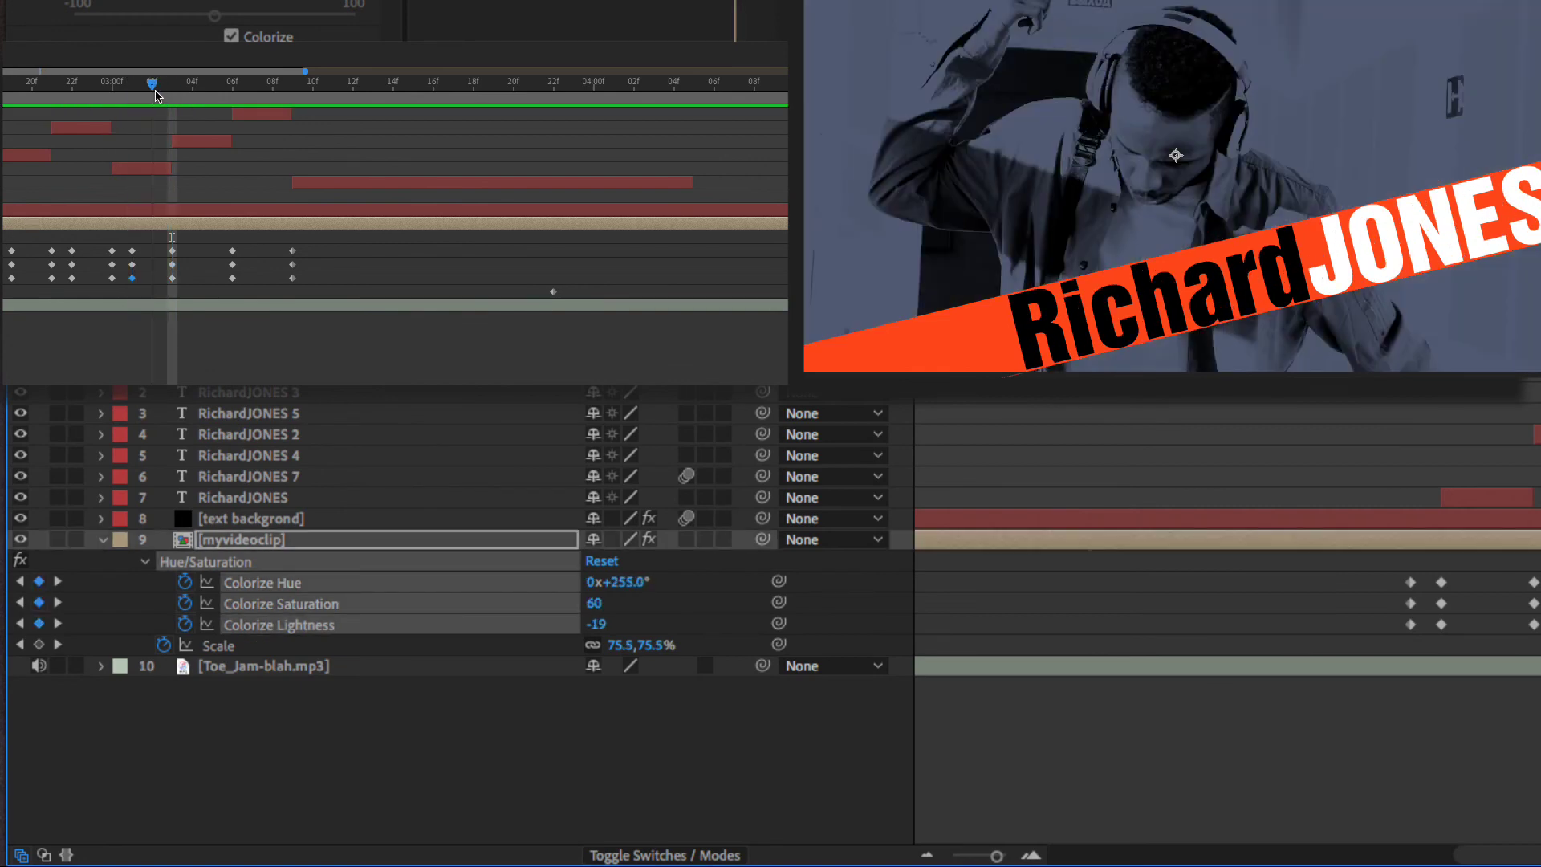
{"action": "left_click_drag", "start_coordinate": [156, 92], "coordinate": [136, 91]}
{"action": "left_click_drag", "start_coordinate": [140, 241], "coordinate": [119, 287]}
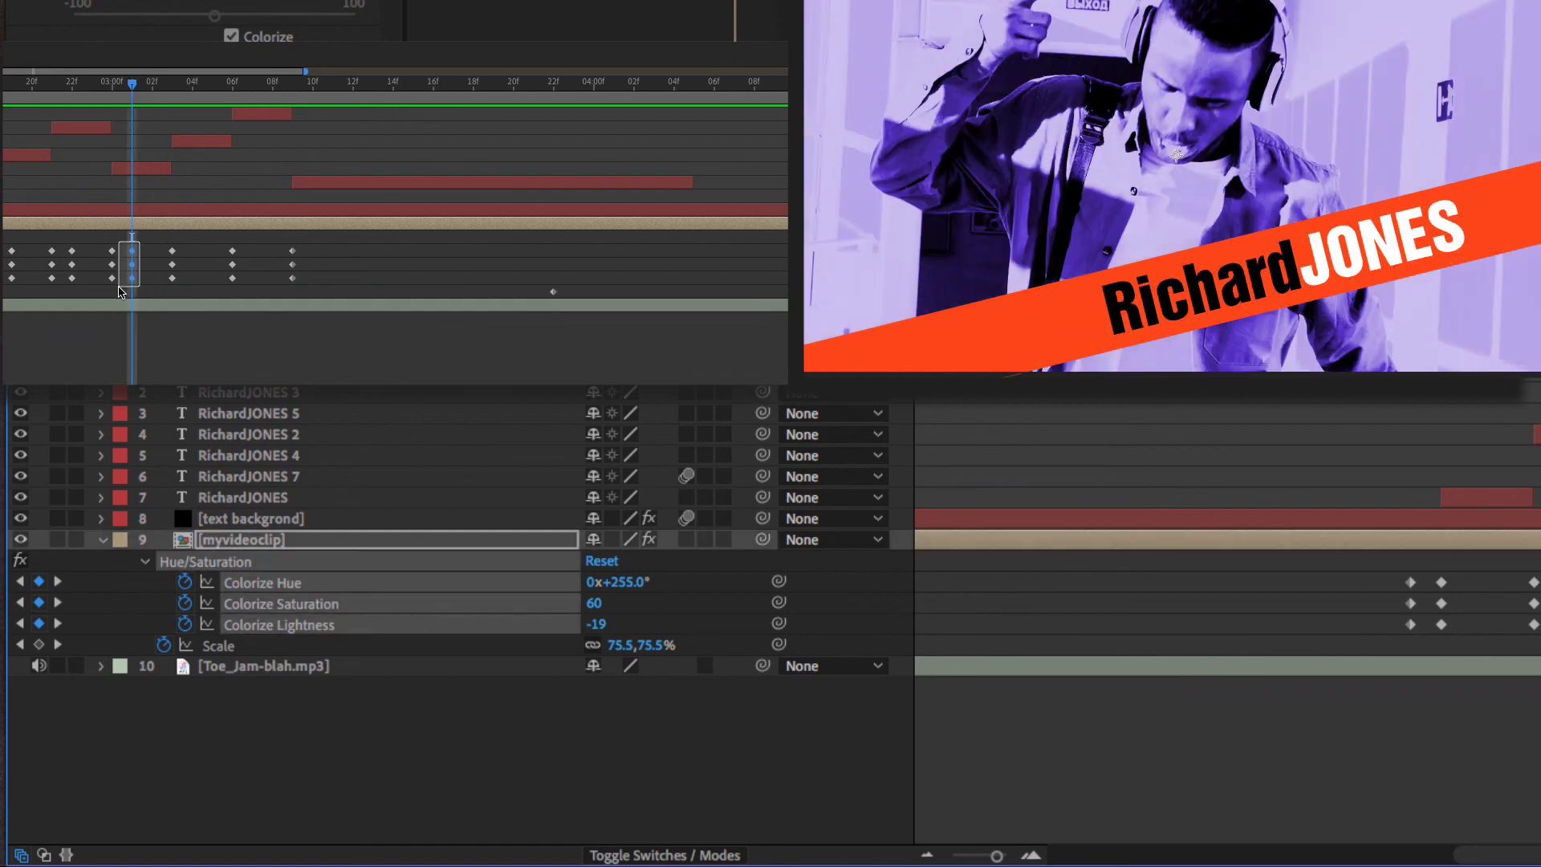
{"action": "key", "text": "ctrl+v"}
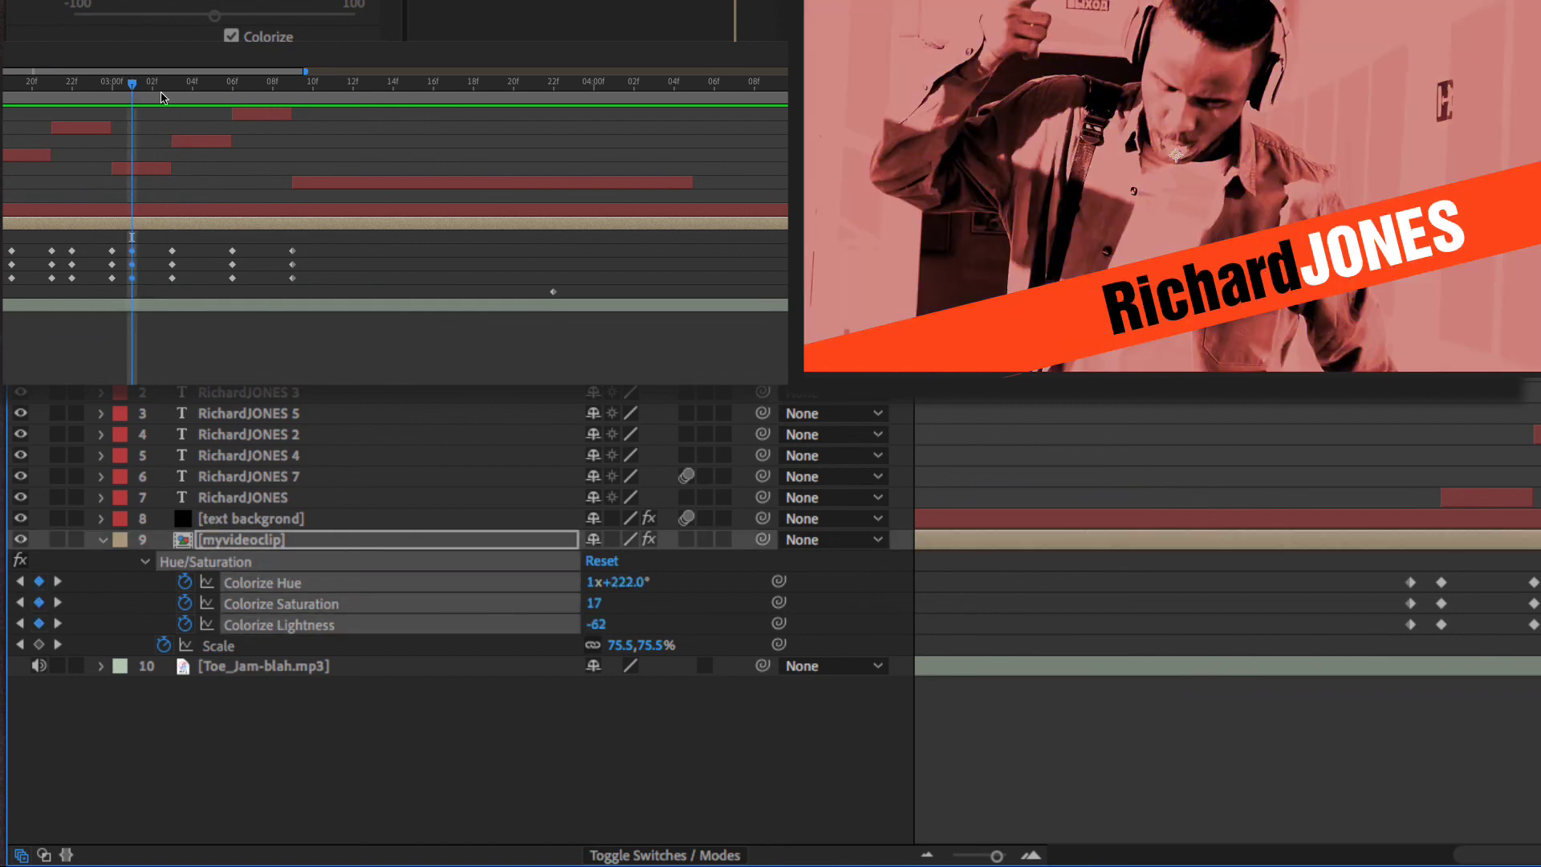
- Add Colorize keyframes on the next beat and preview the recoloured section
{"action": "left_click_drag", "start_coordinate": [160, 88], "coordinate": [171, 88]}
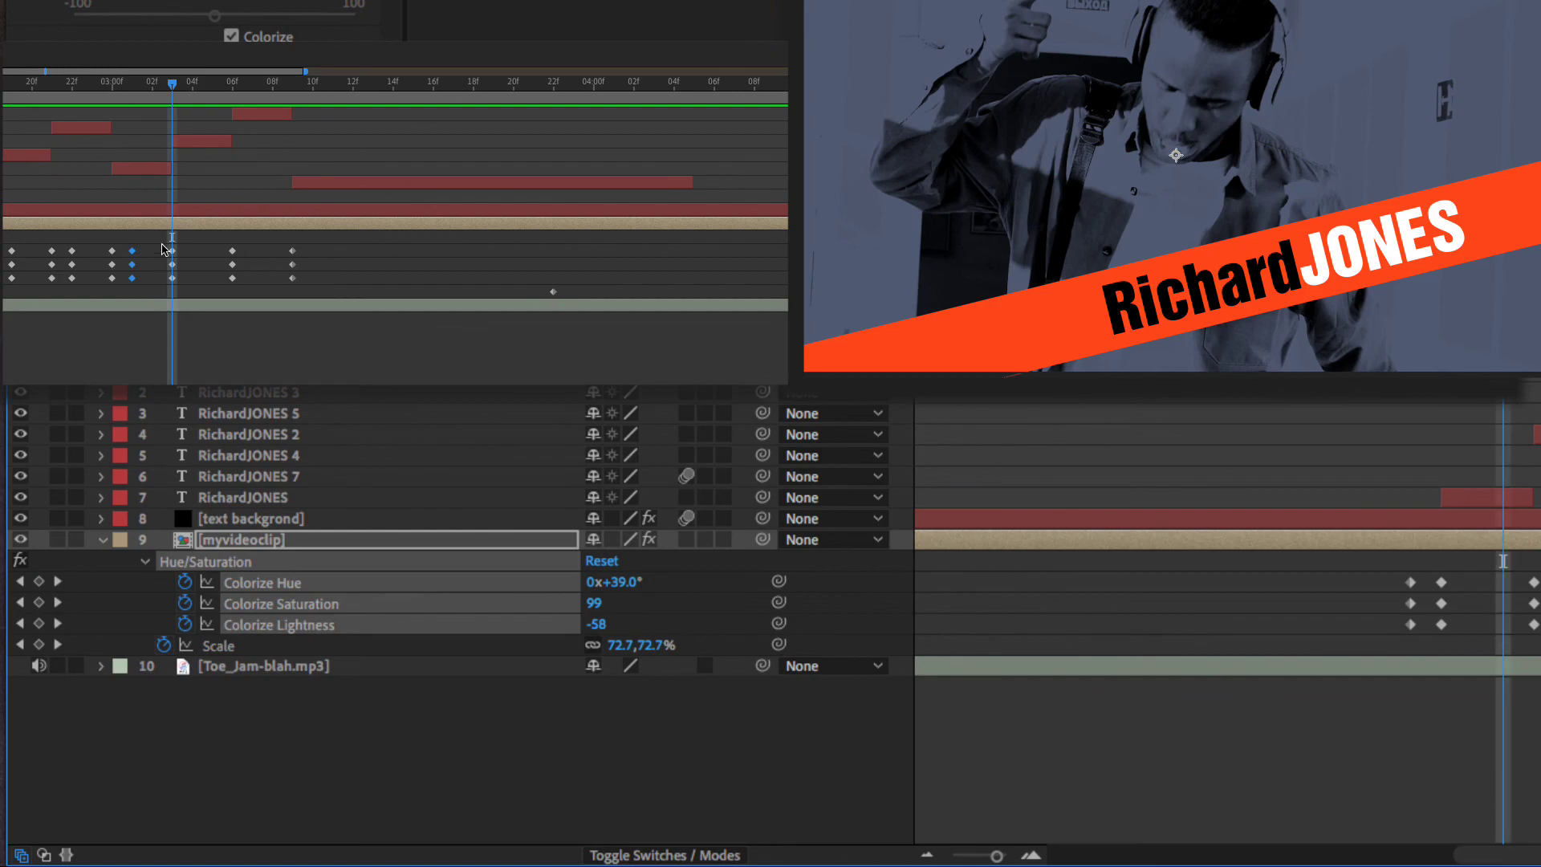
{"action": "left_click_drag", "start_coordinate": [162, 243], "coordinate": [187, 287]}
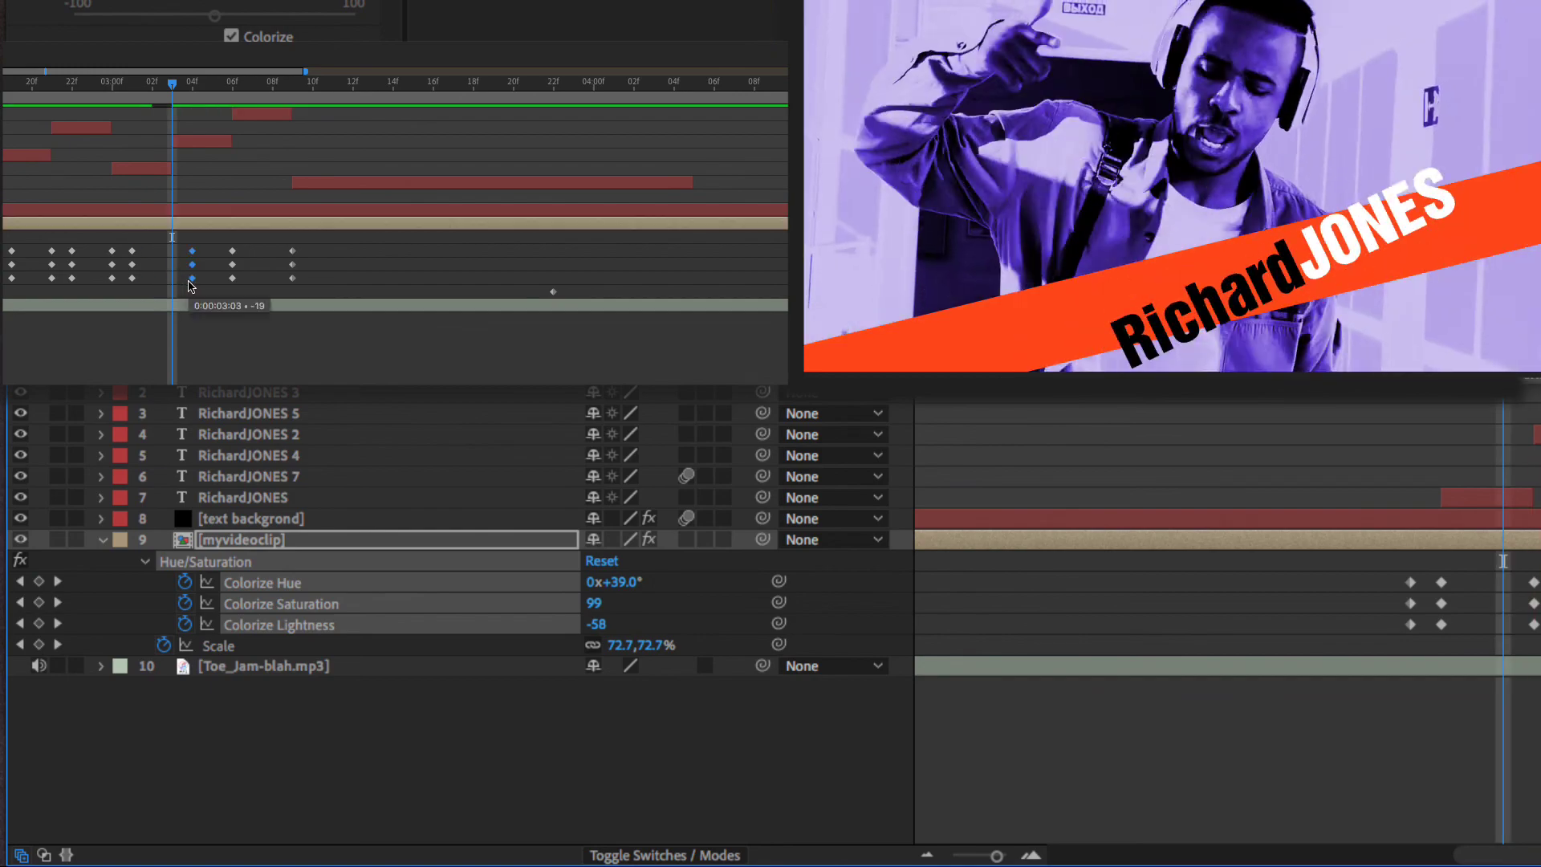
{"action": "key", "text": "space"}
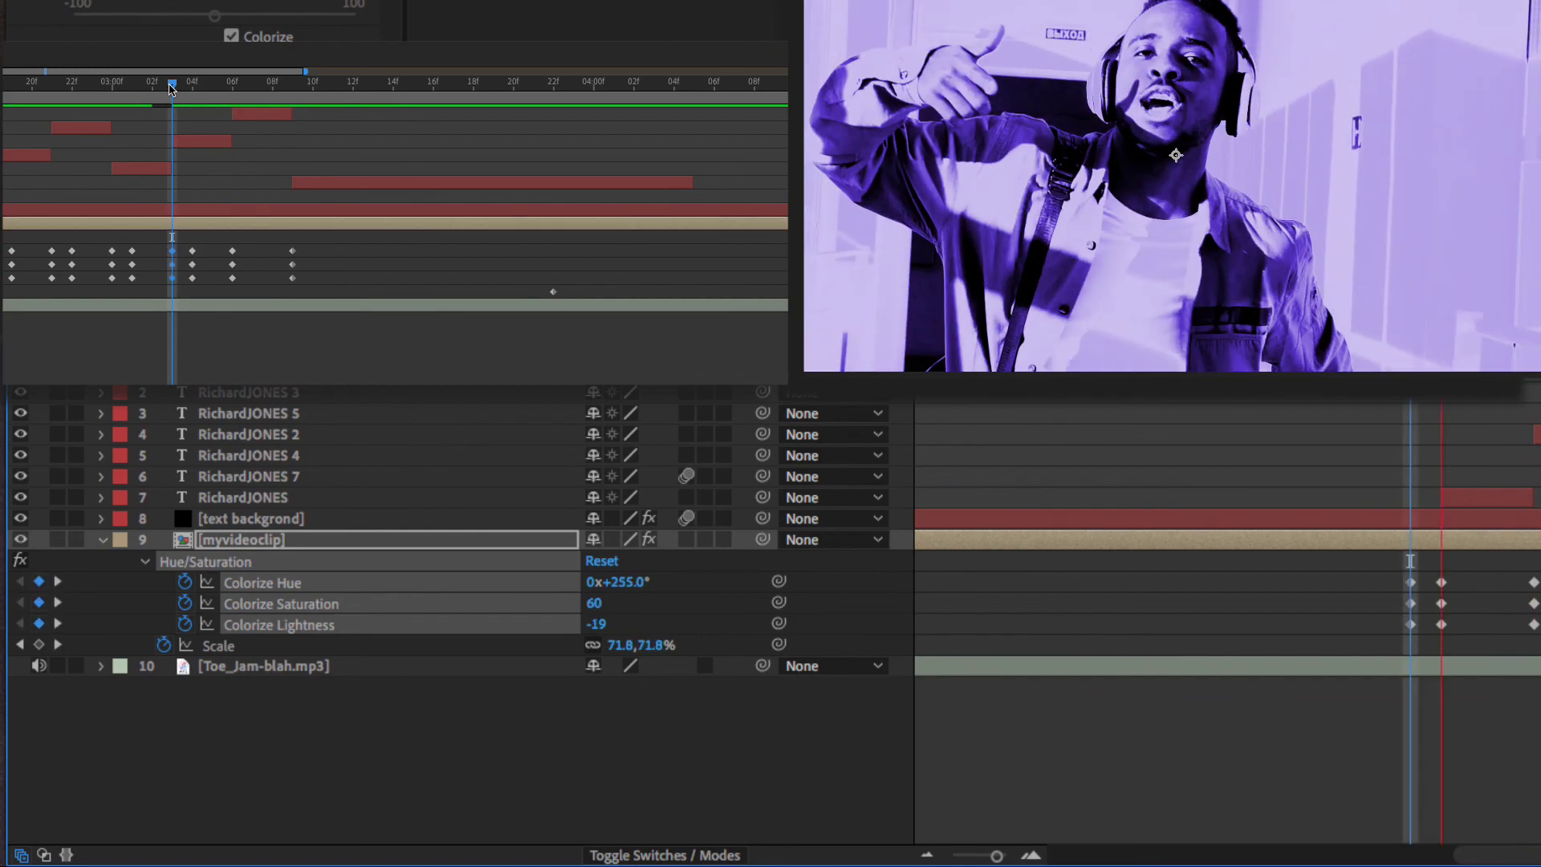
{"action": "key", "text": "space"}
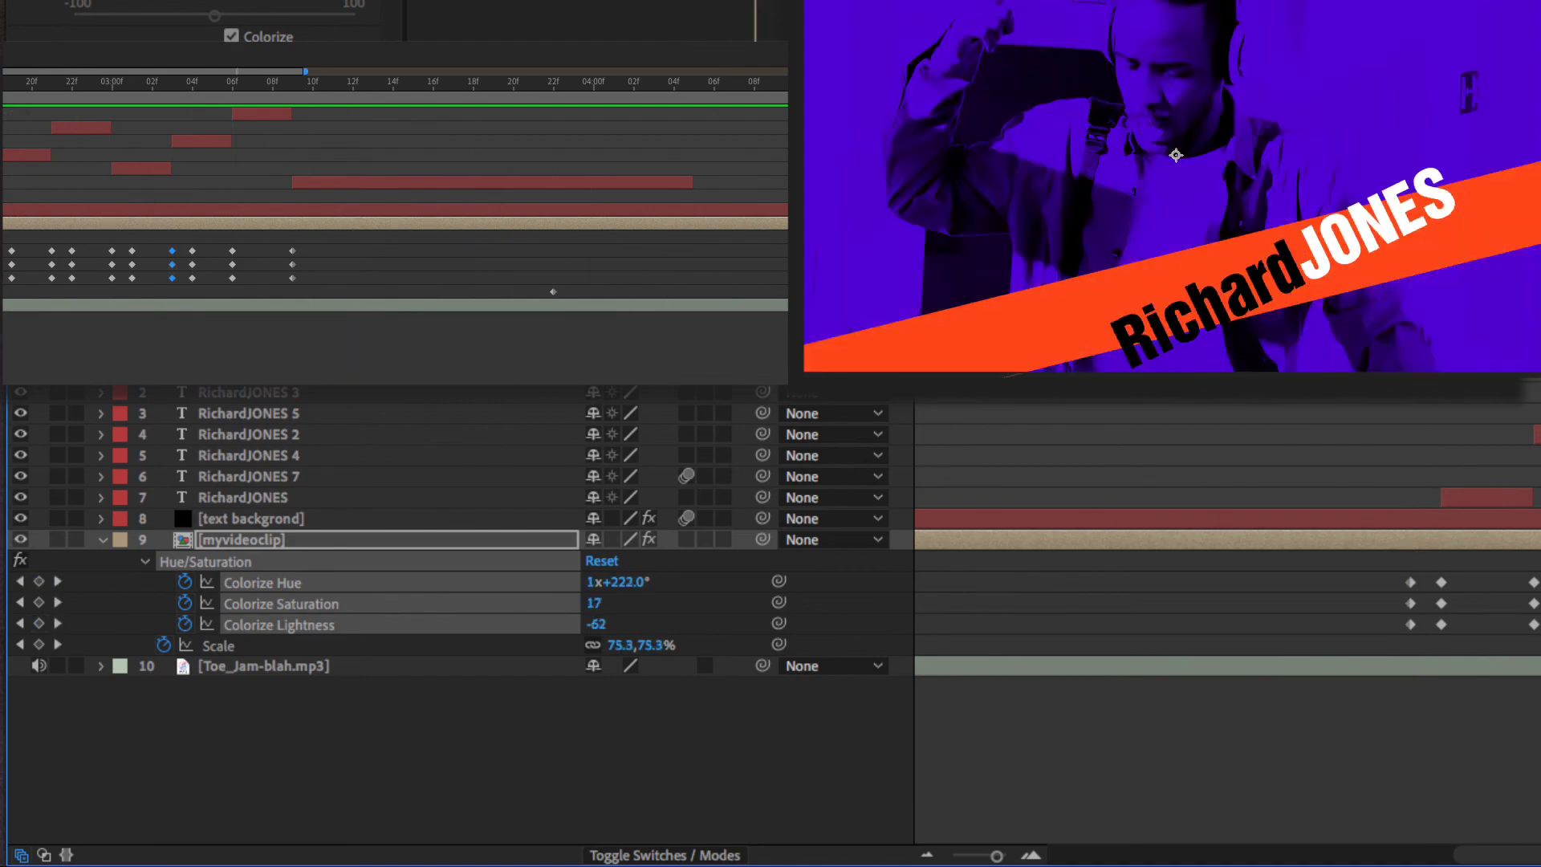
{"action": "key", "text": "space"}
{"action": "key", "text": "space"}
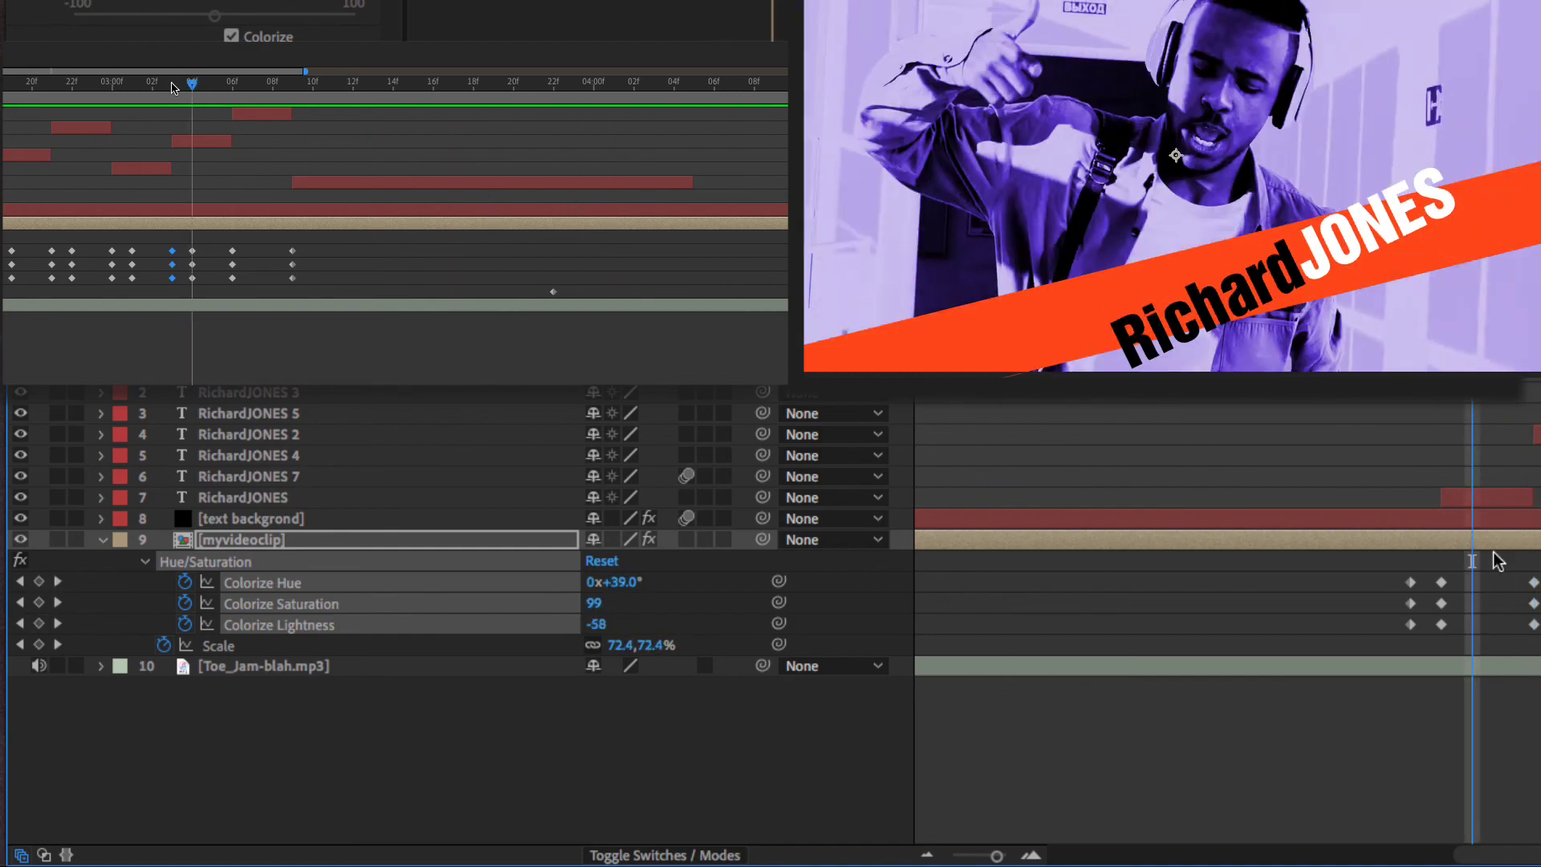
{"action": "key", "text": "space"}
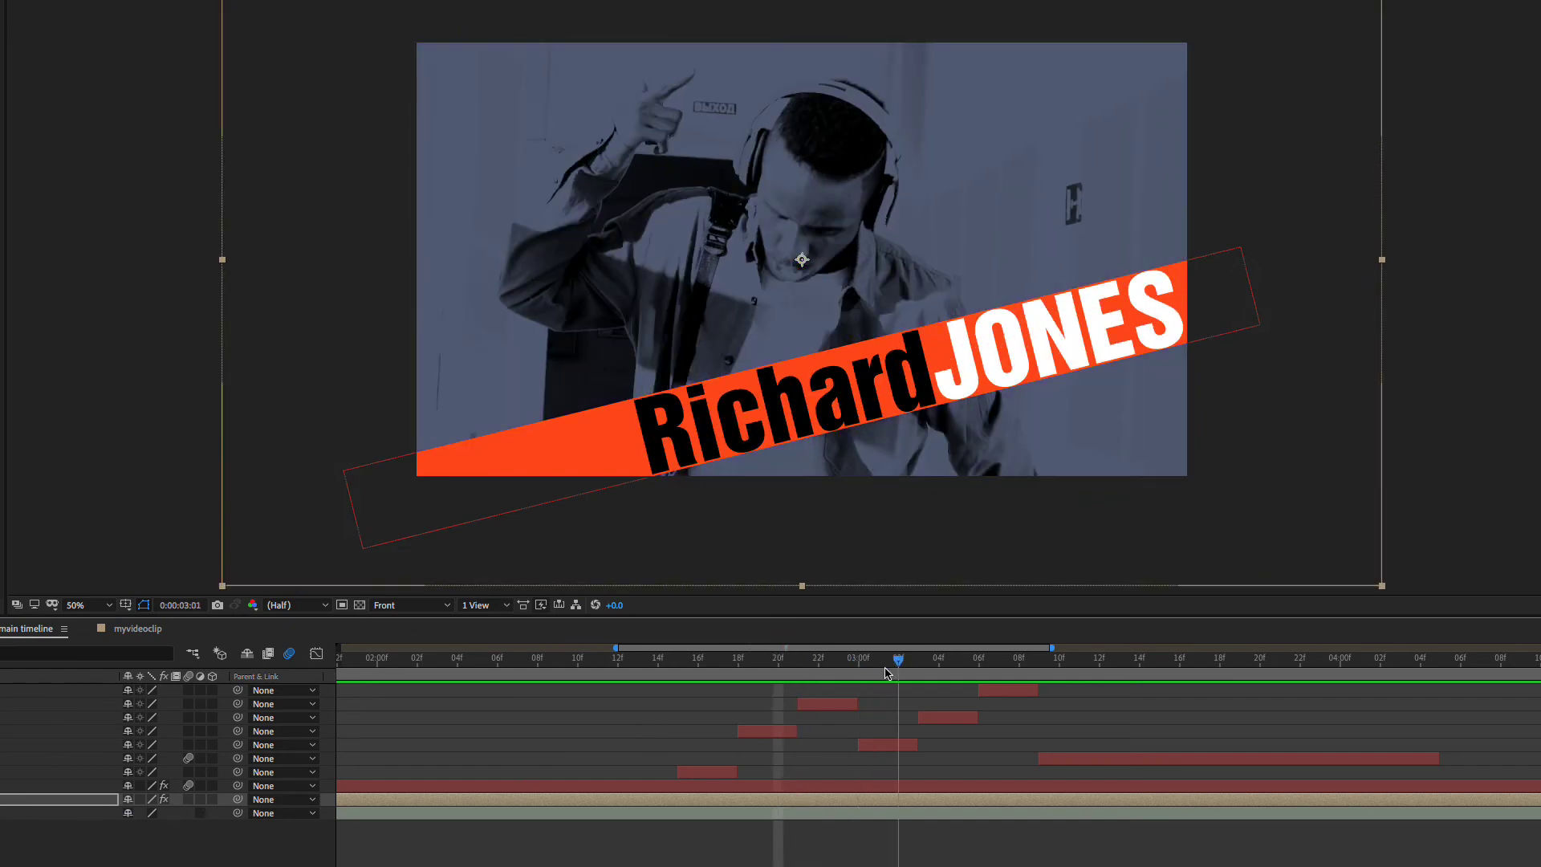
{"action": "left_click", "coordinate": [720, 682]}
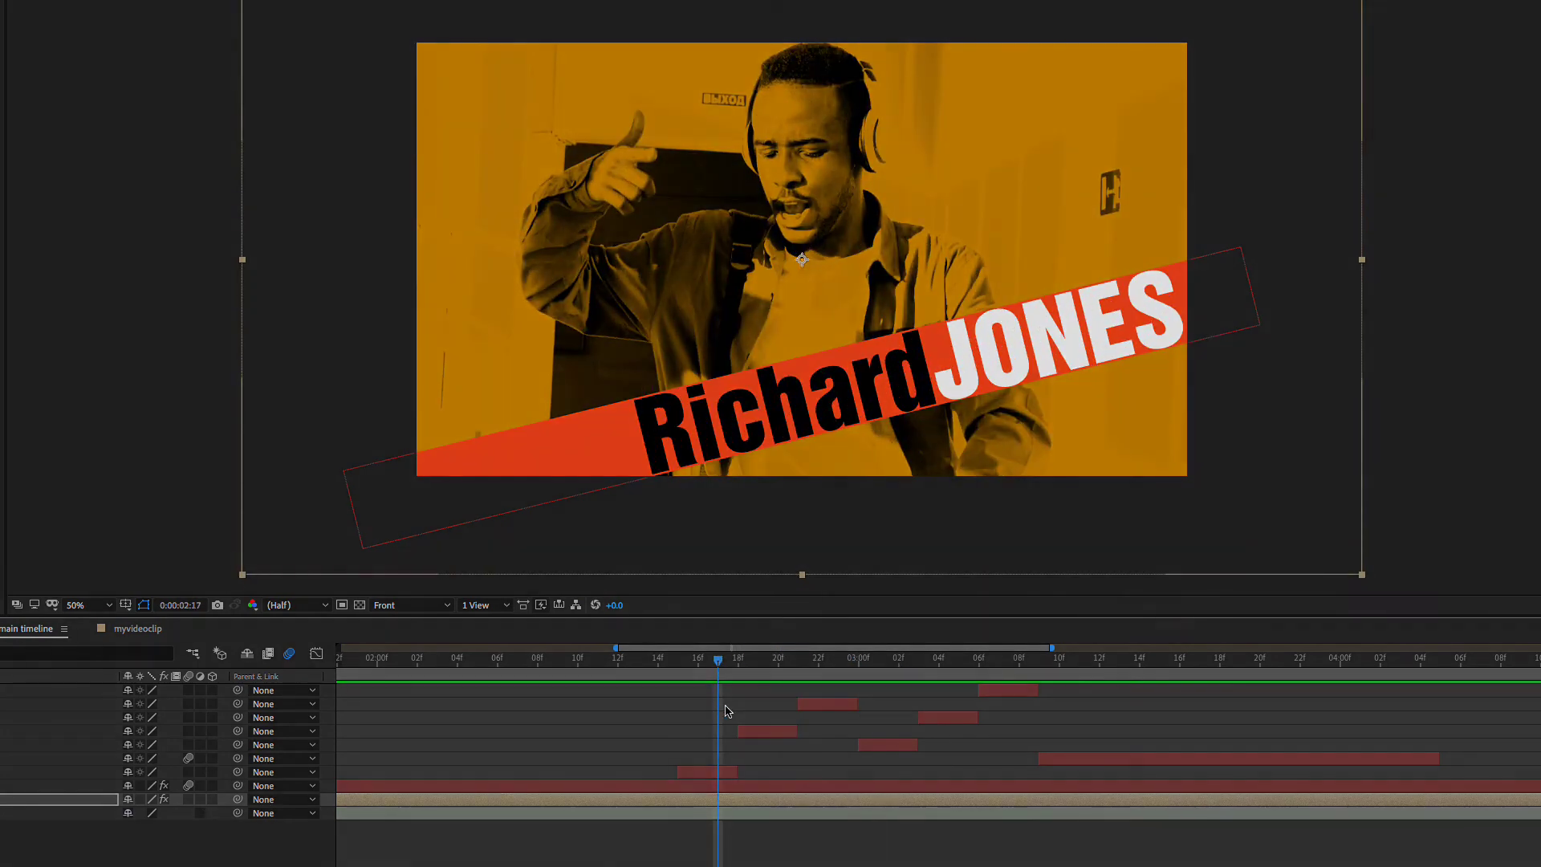